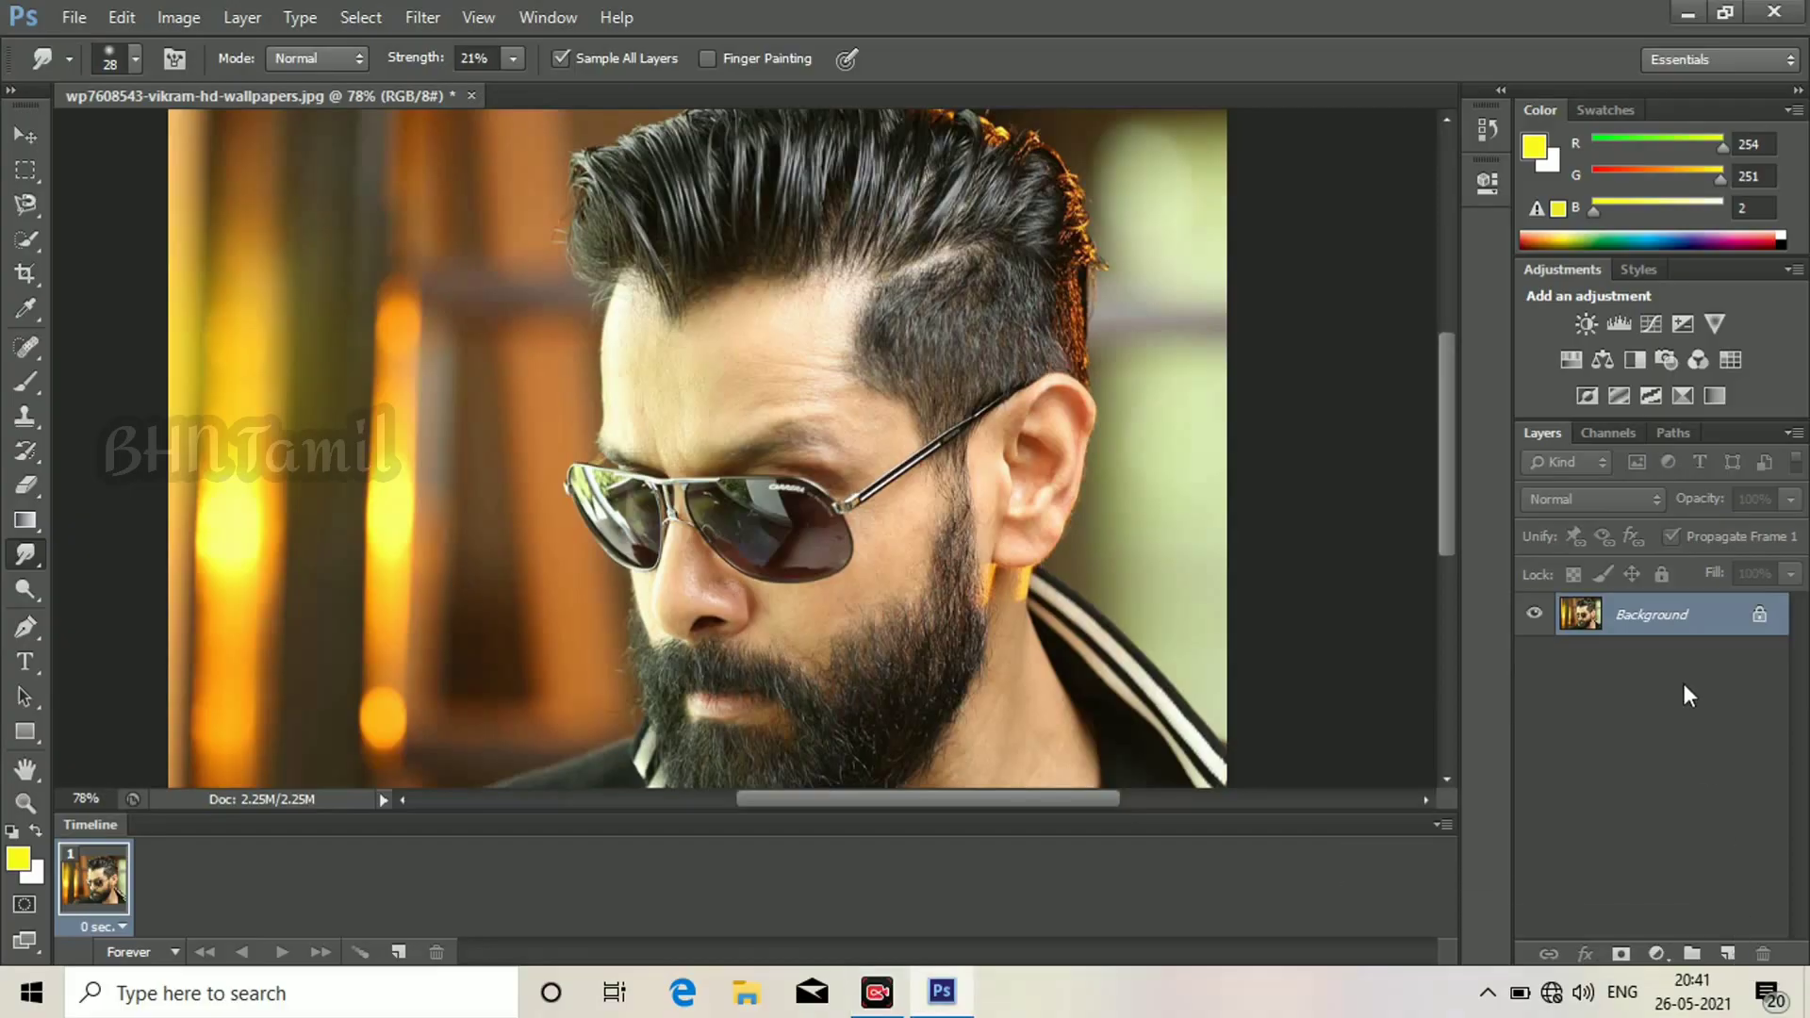
Duplicate the Background layer and shift the copy's color balance toward red.
drag(1639, 618, 1727, 954)
scroll(1197, 575, up, 2)
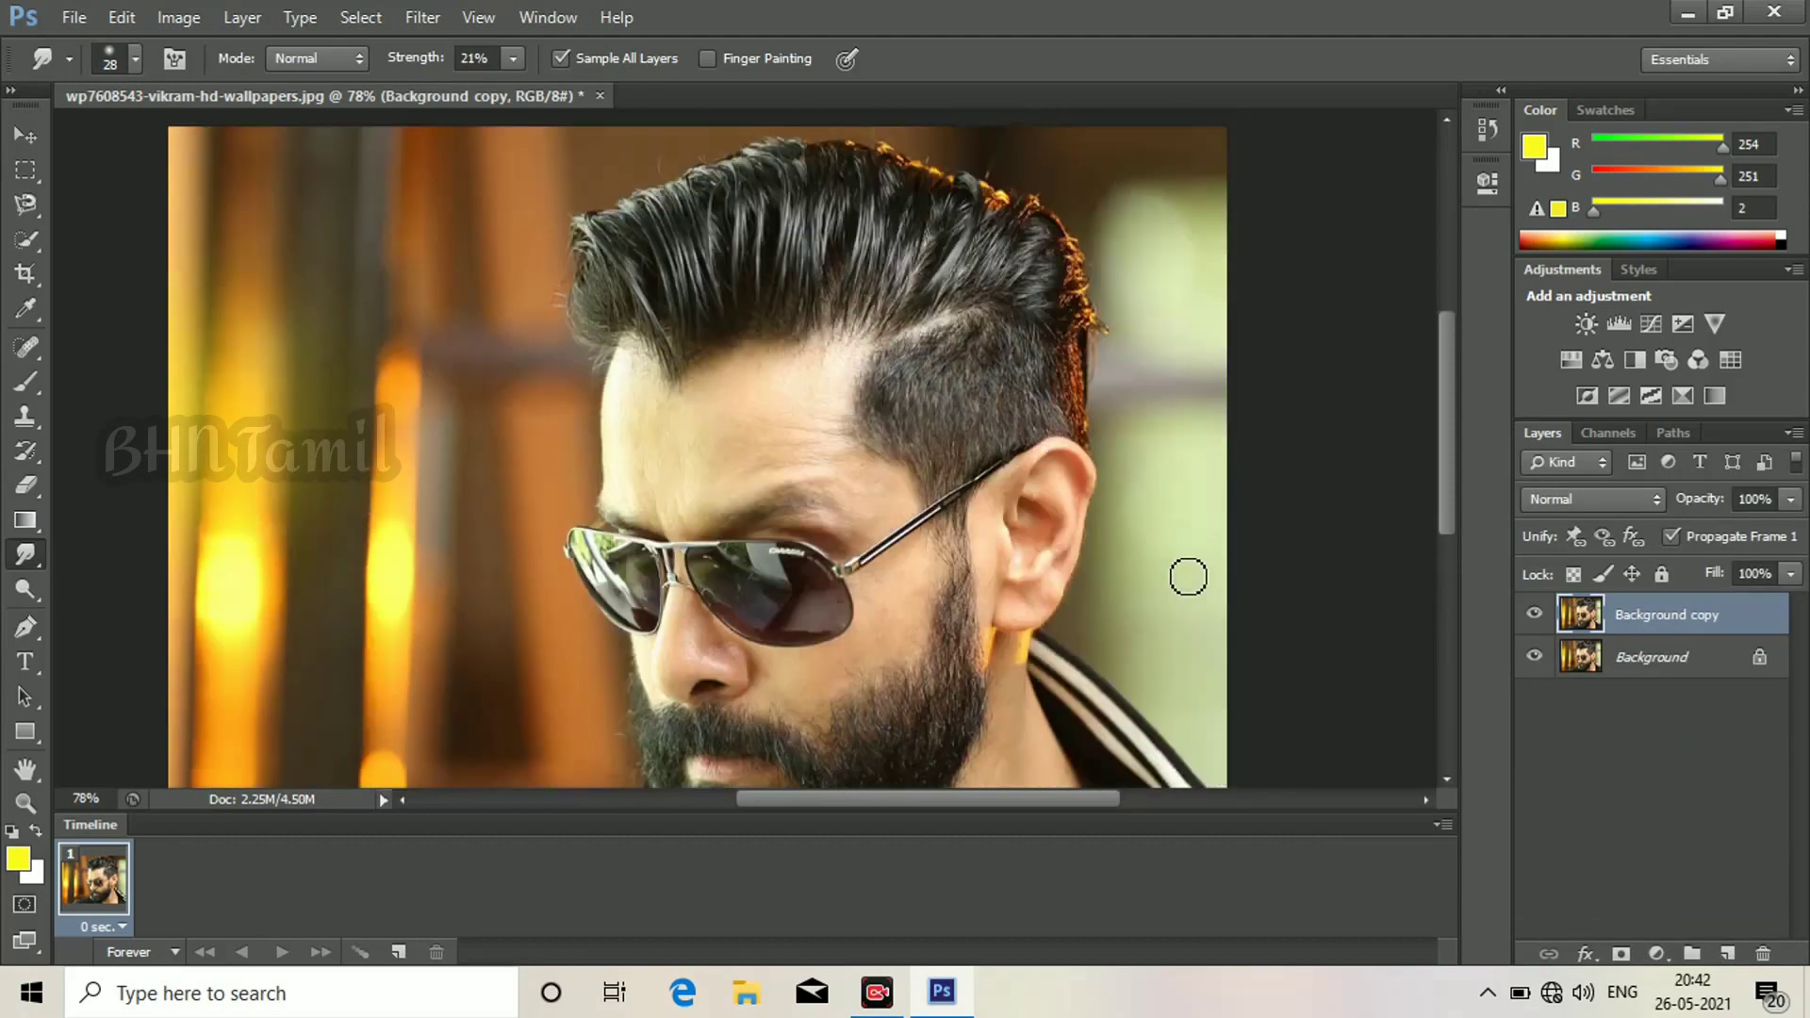
key(ctrl+b)
drag(1321, 370, 1400, 370)
click(1588, 317)
Adjust the copy's Levels to black input 28, midtone 1.18 and white input 238.
key(ctrl+l)
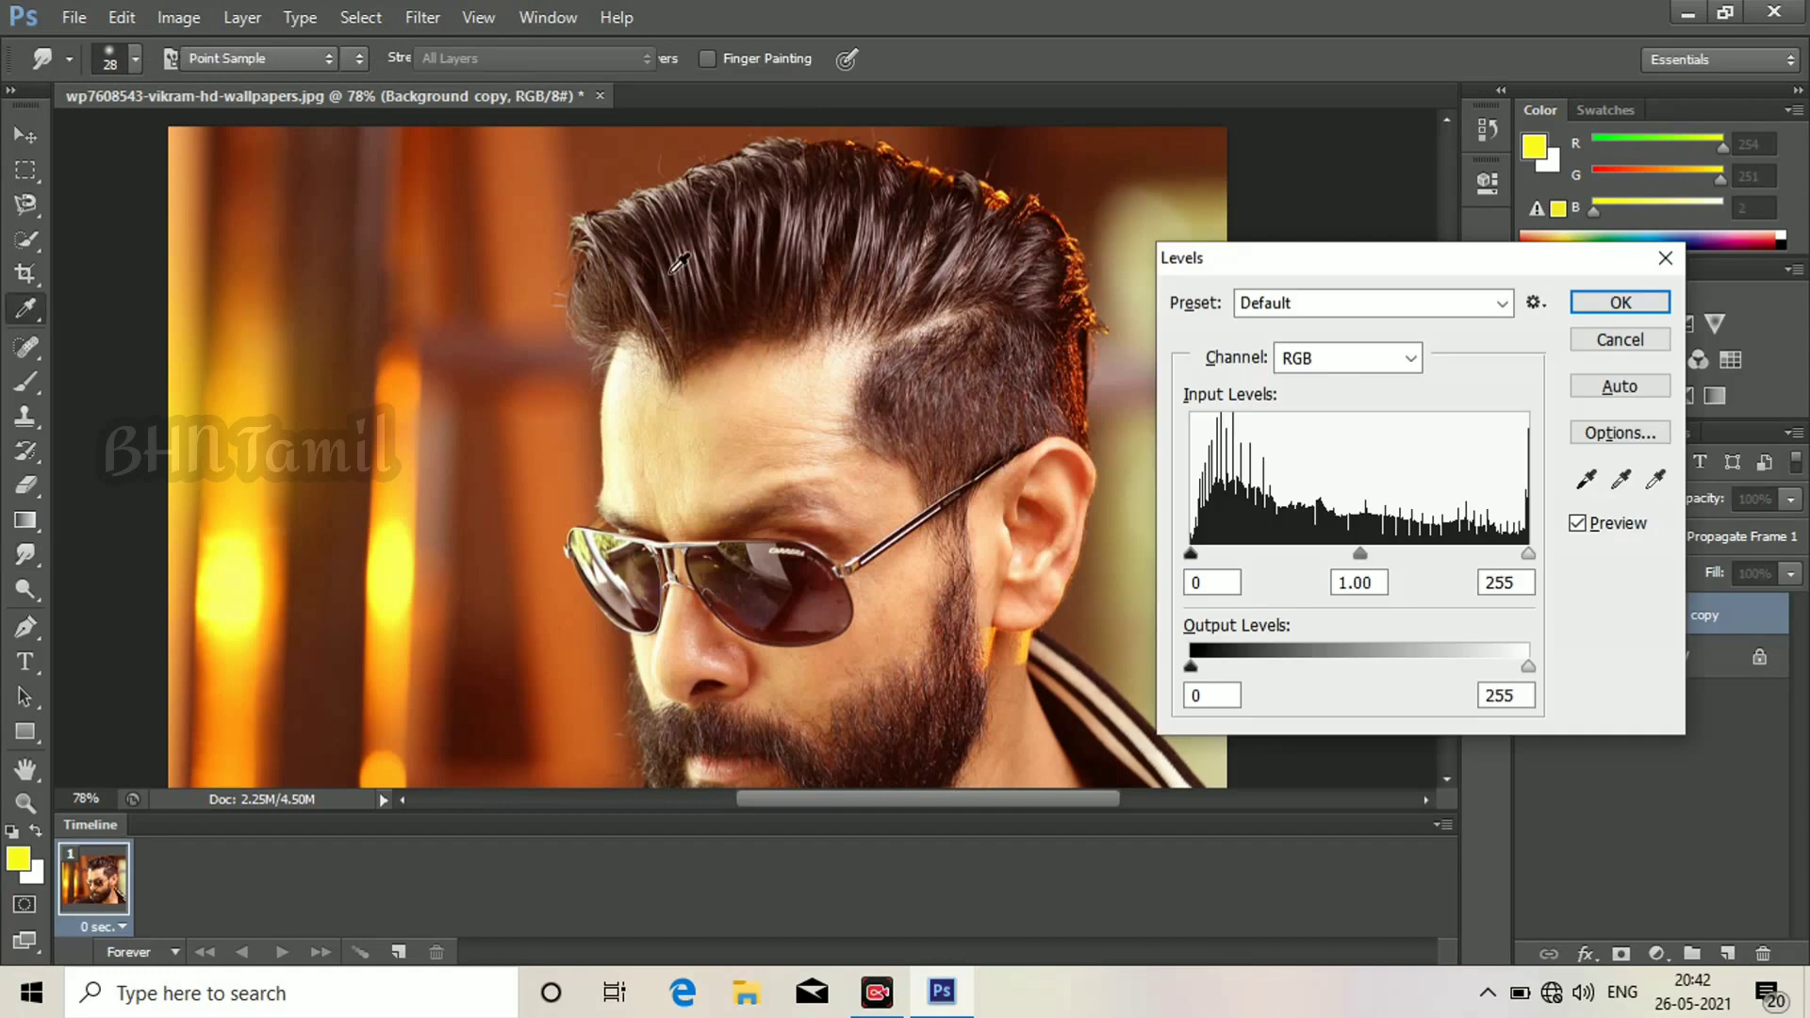
drag(1191, 554, 1227, 554)
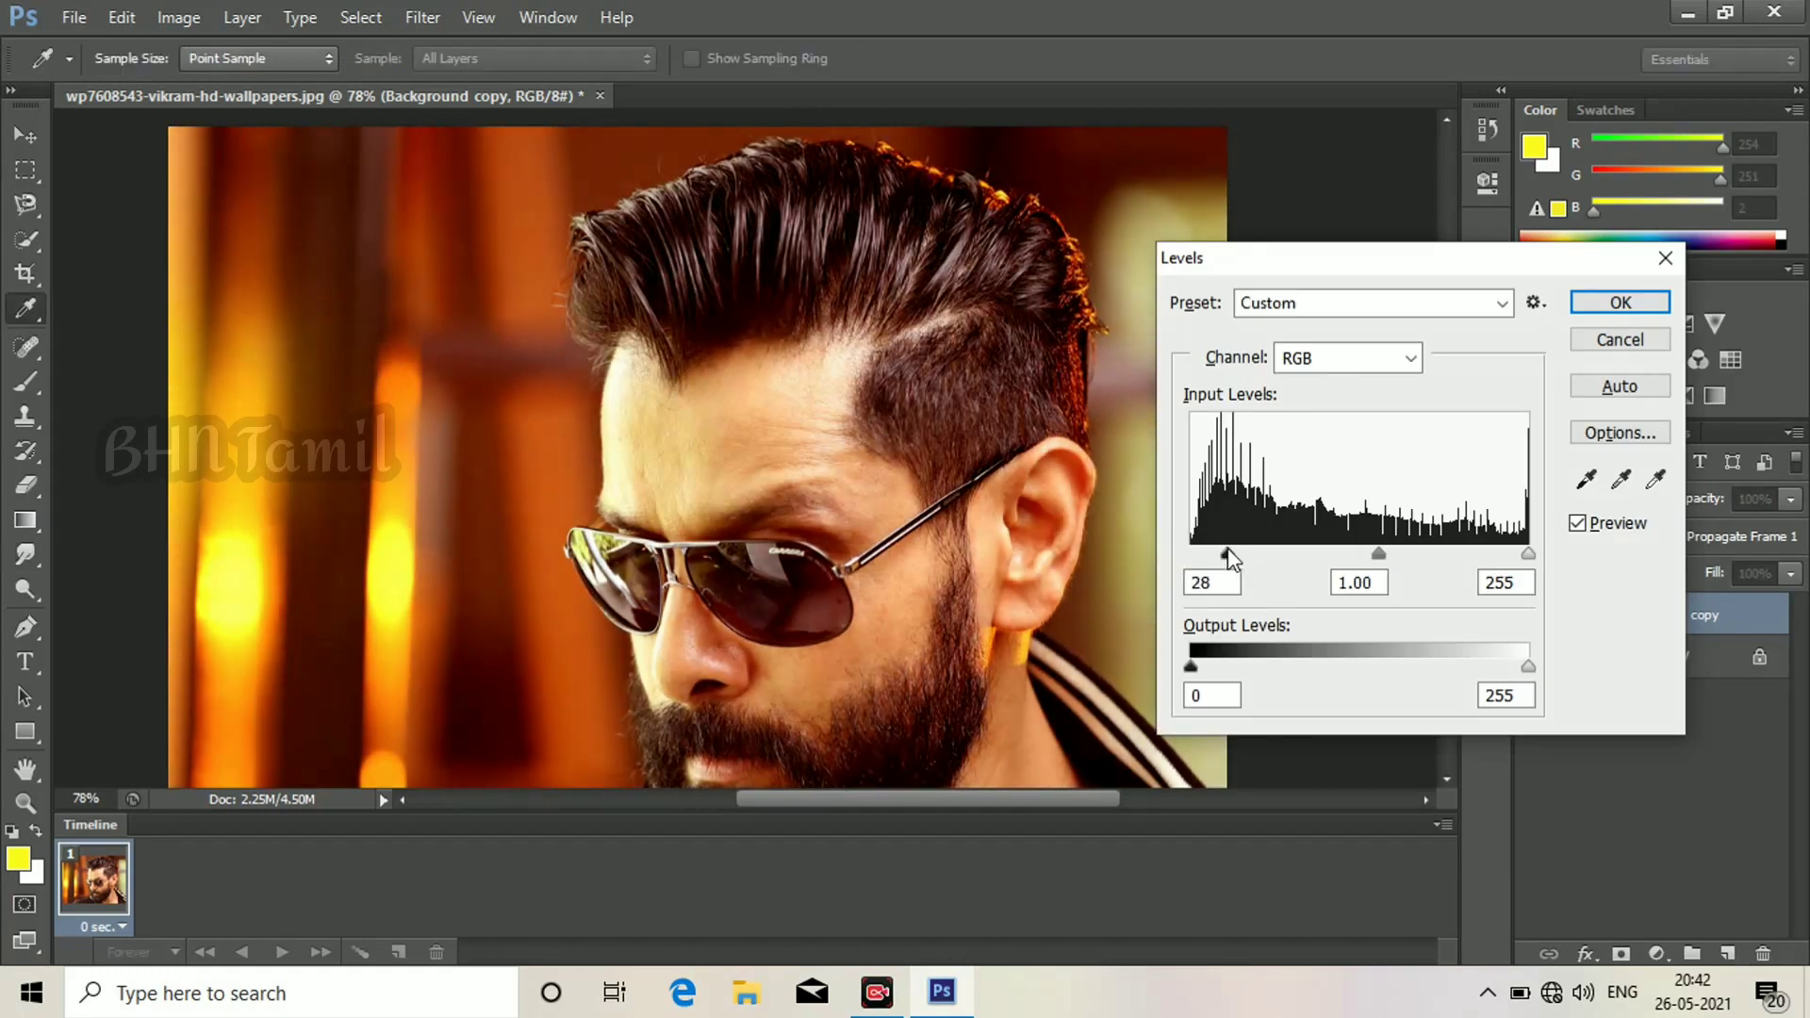
drag(1386, 555, 1351, 554)
drag(1528, 555, 1507, 558)
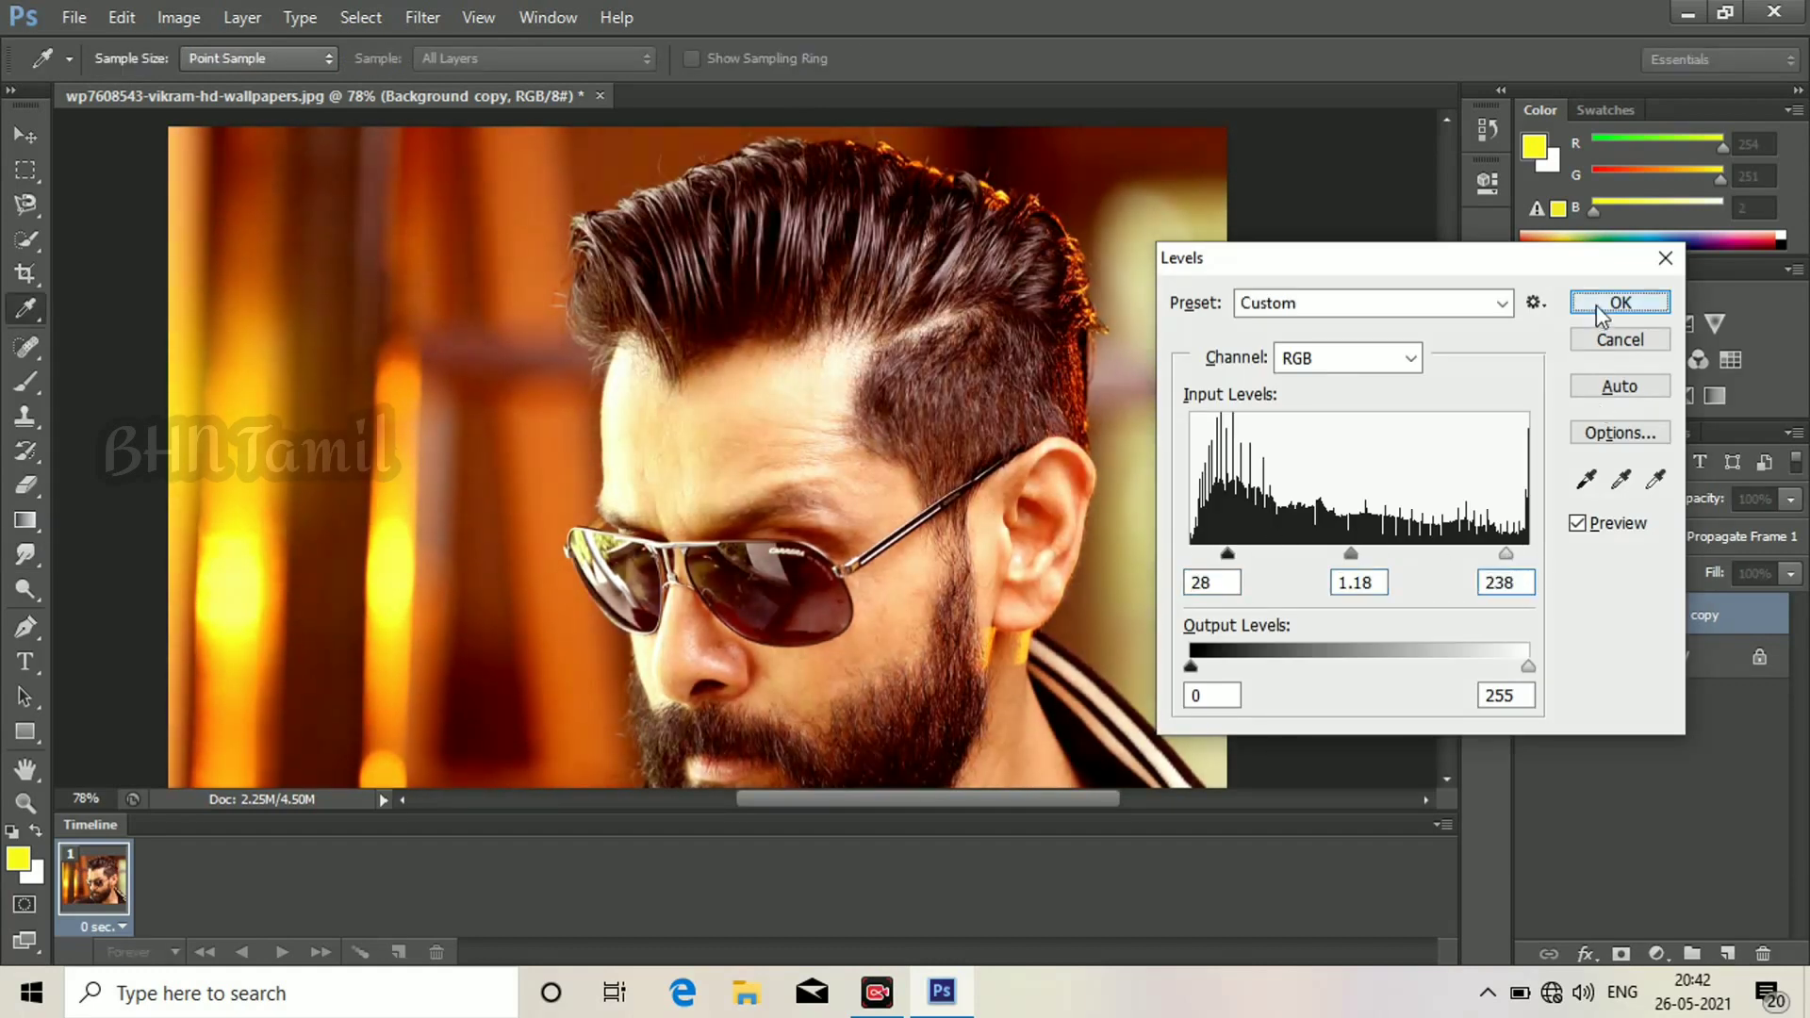
click(1618, 302)
Apply Unsharp Mask to the copied layer with an amount of 98% and a radius of 5.2 pixels.
click(422, 17)
mouse_move(675, 425)
click(792, 514)
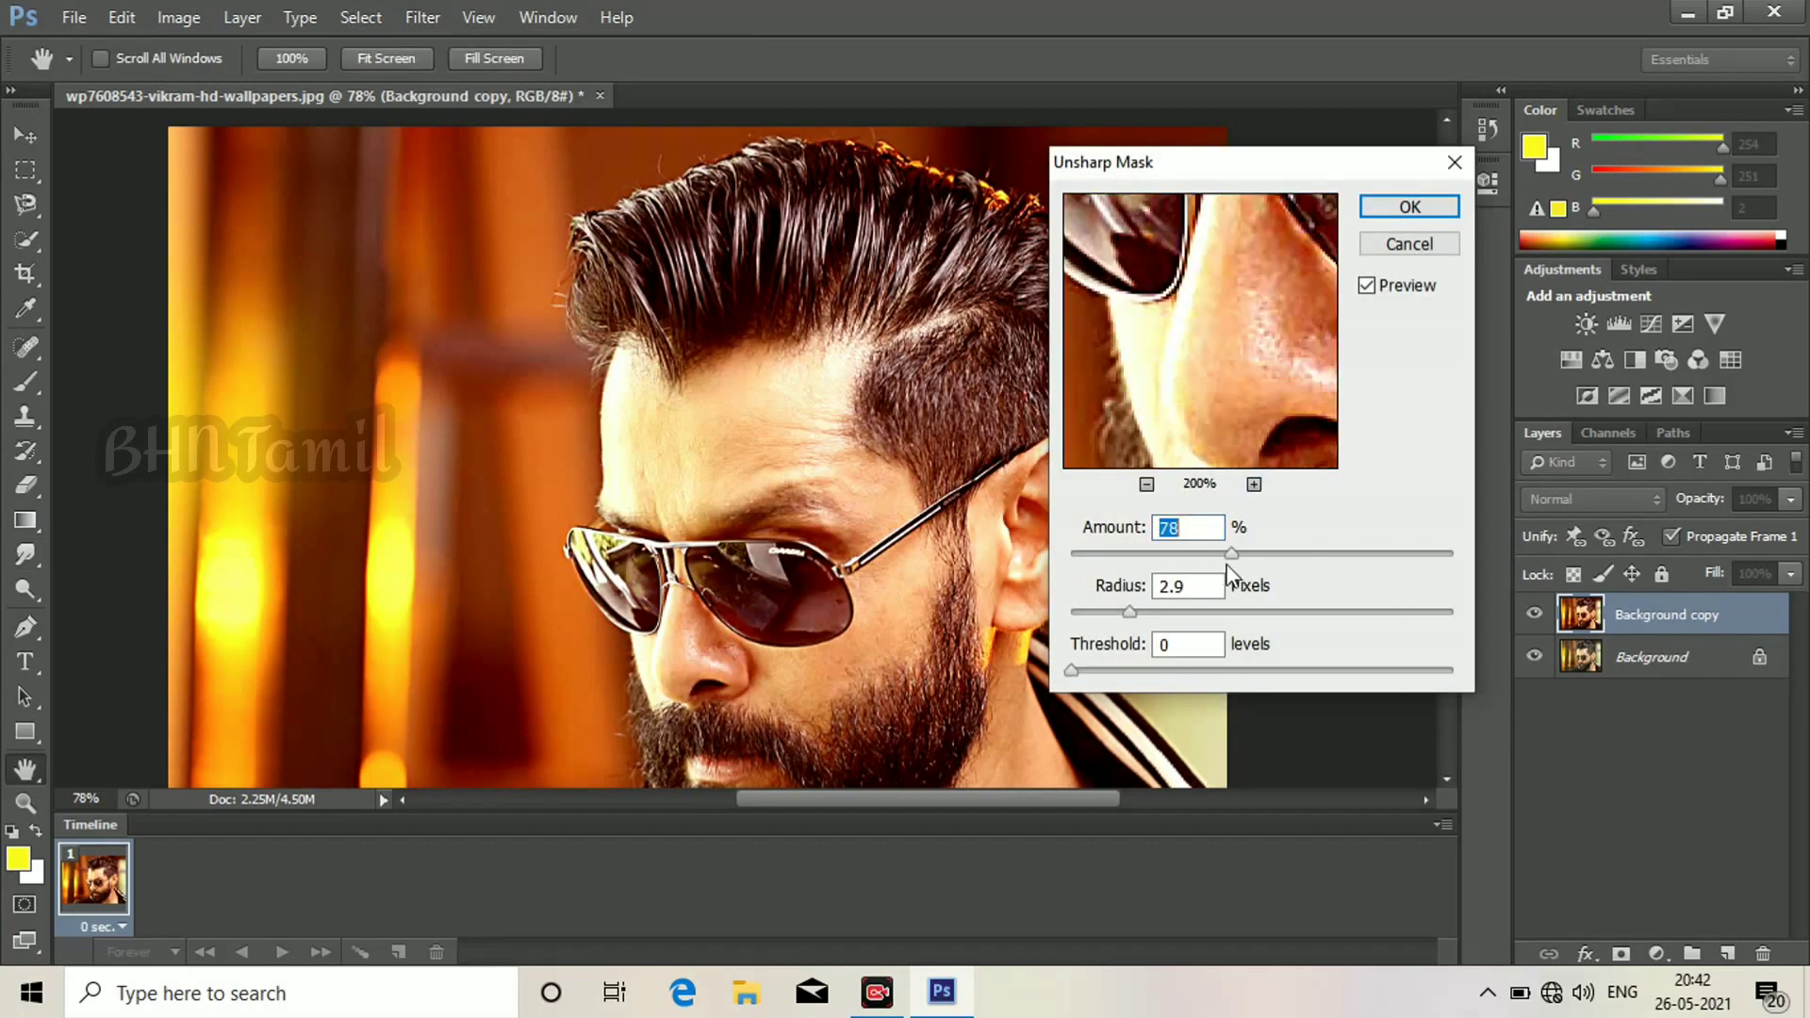
drag(1230, 556, 1272, 558)
drag(1133, 611, 1194, 612)
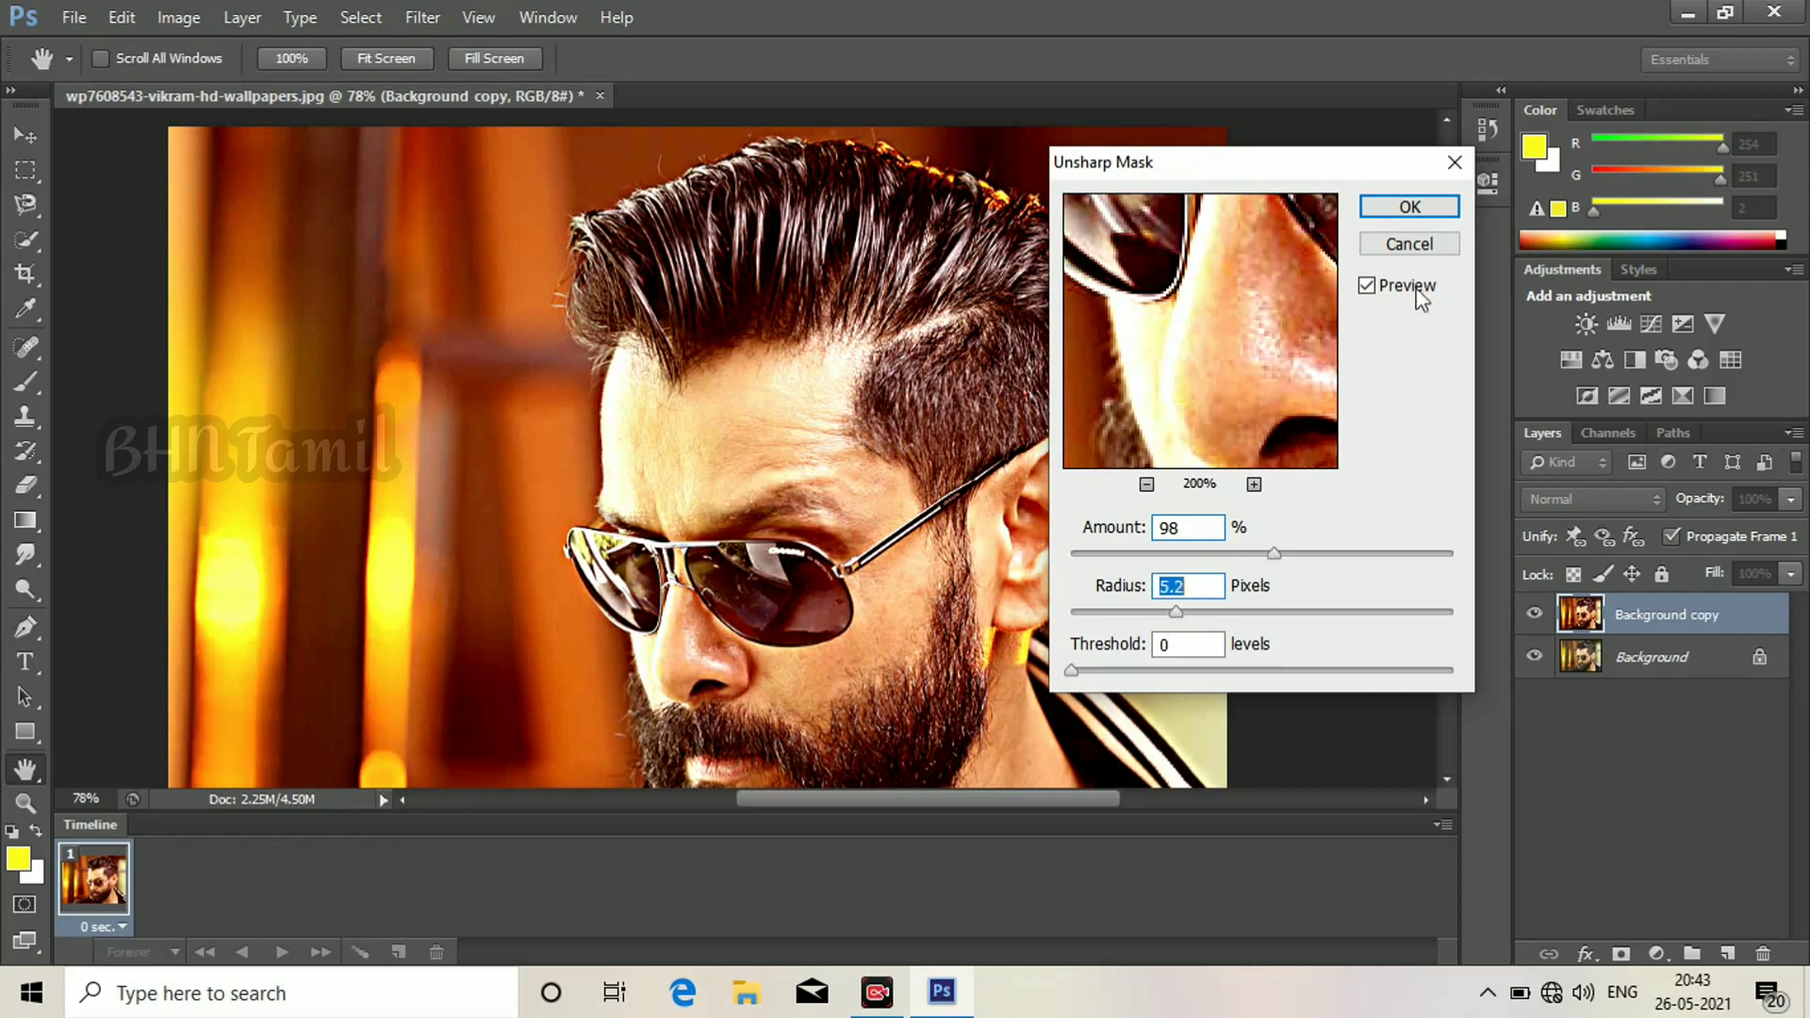
click(1409, 206)
Set the Smudge tool to the soft 100 px brush at 25% strength and add a new empty layer above the copy.
scroll(378, 264, down, 1)
click(136, 59)
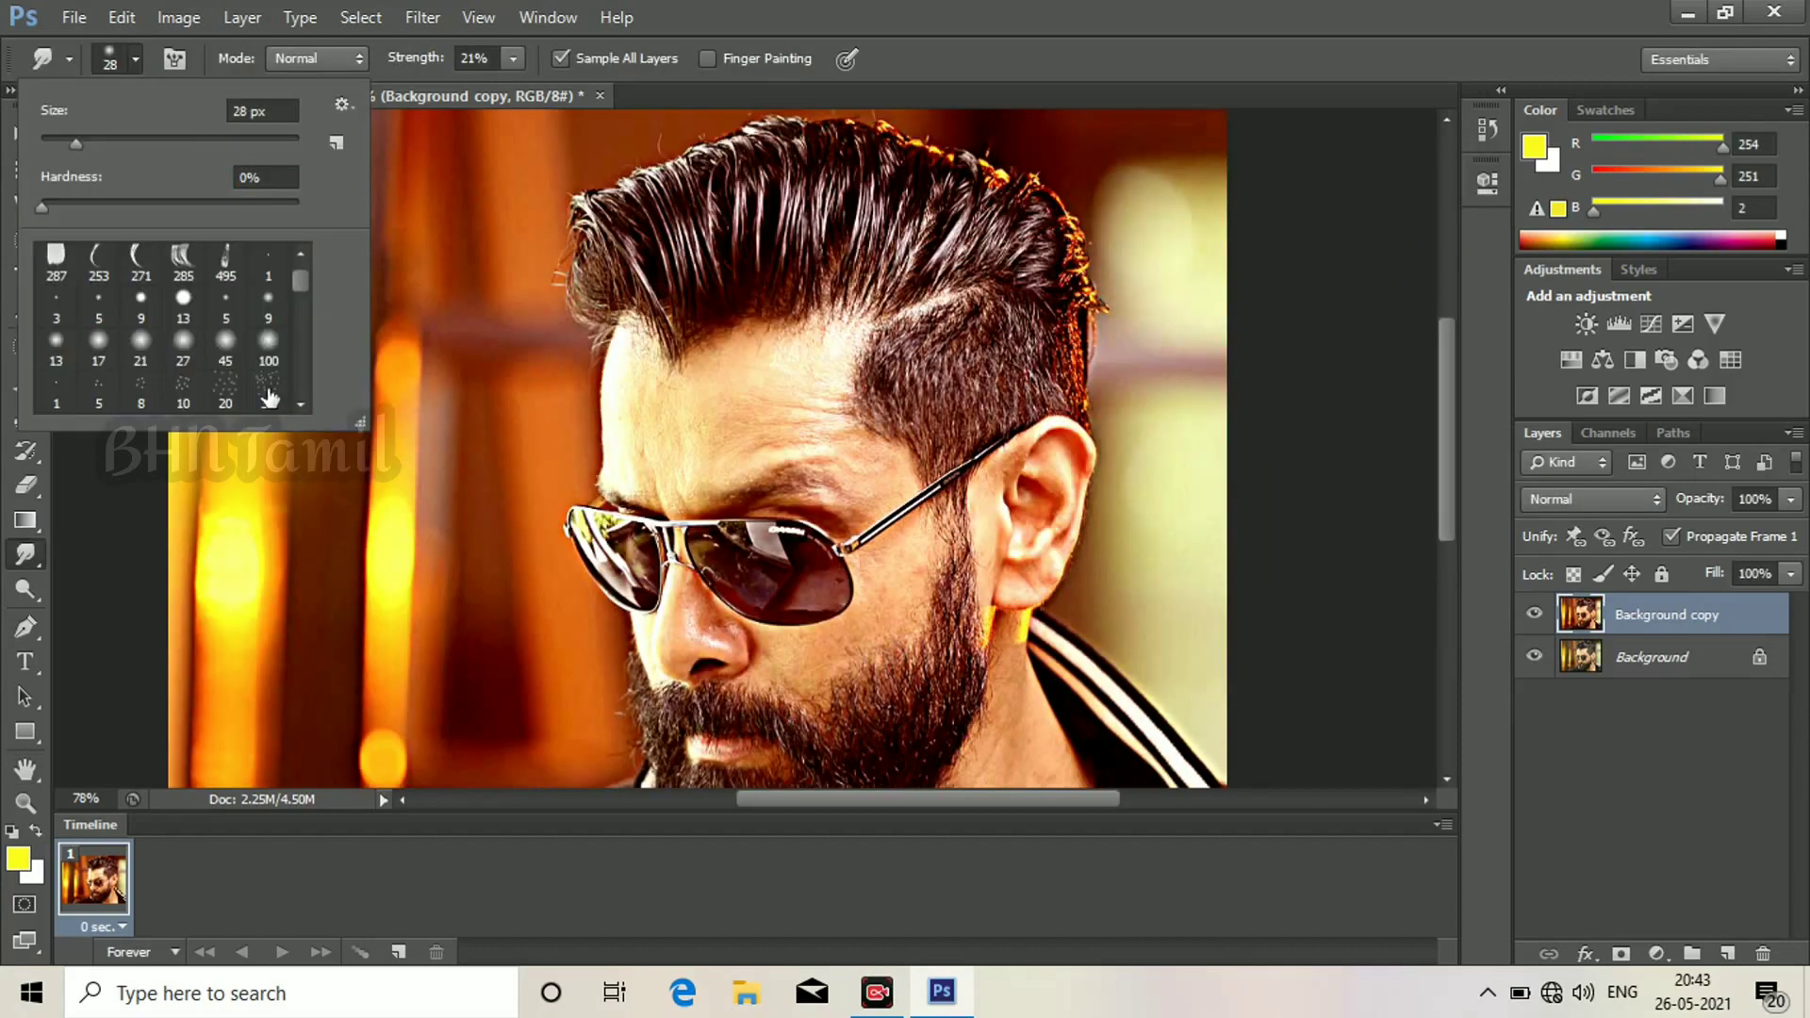
click(268, 360)
click(513, 60)
drag(512, 87, 519, 90)
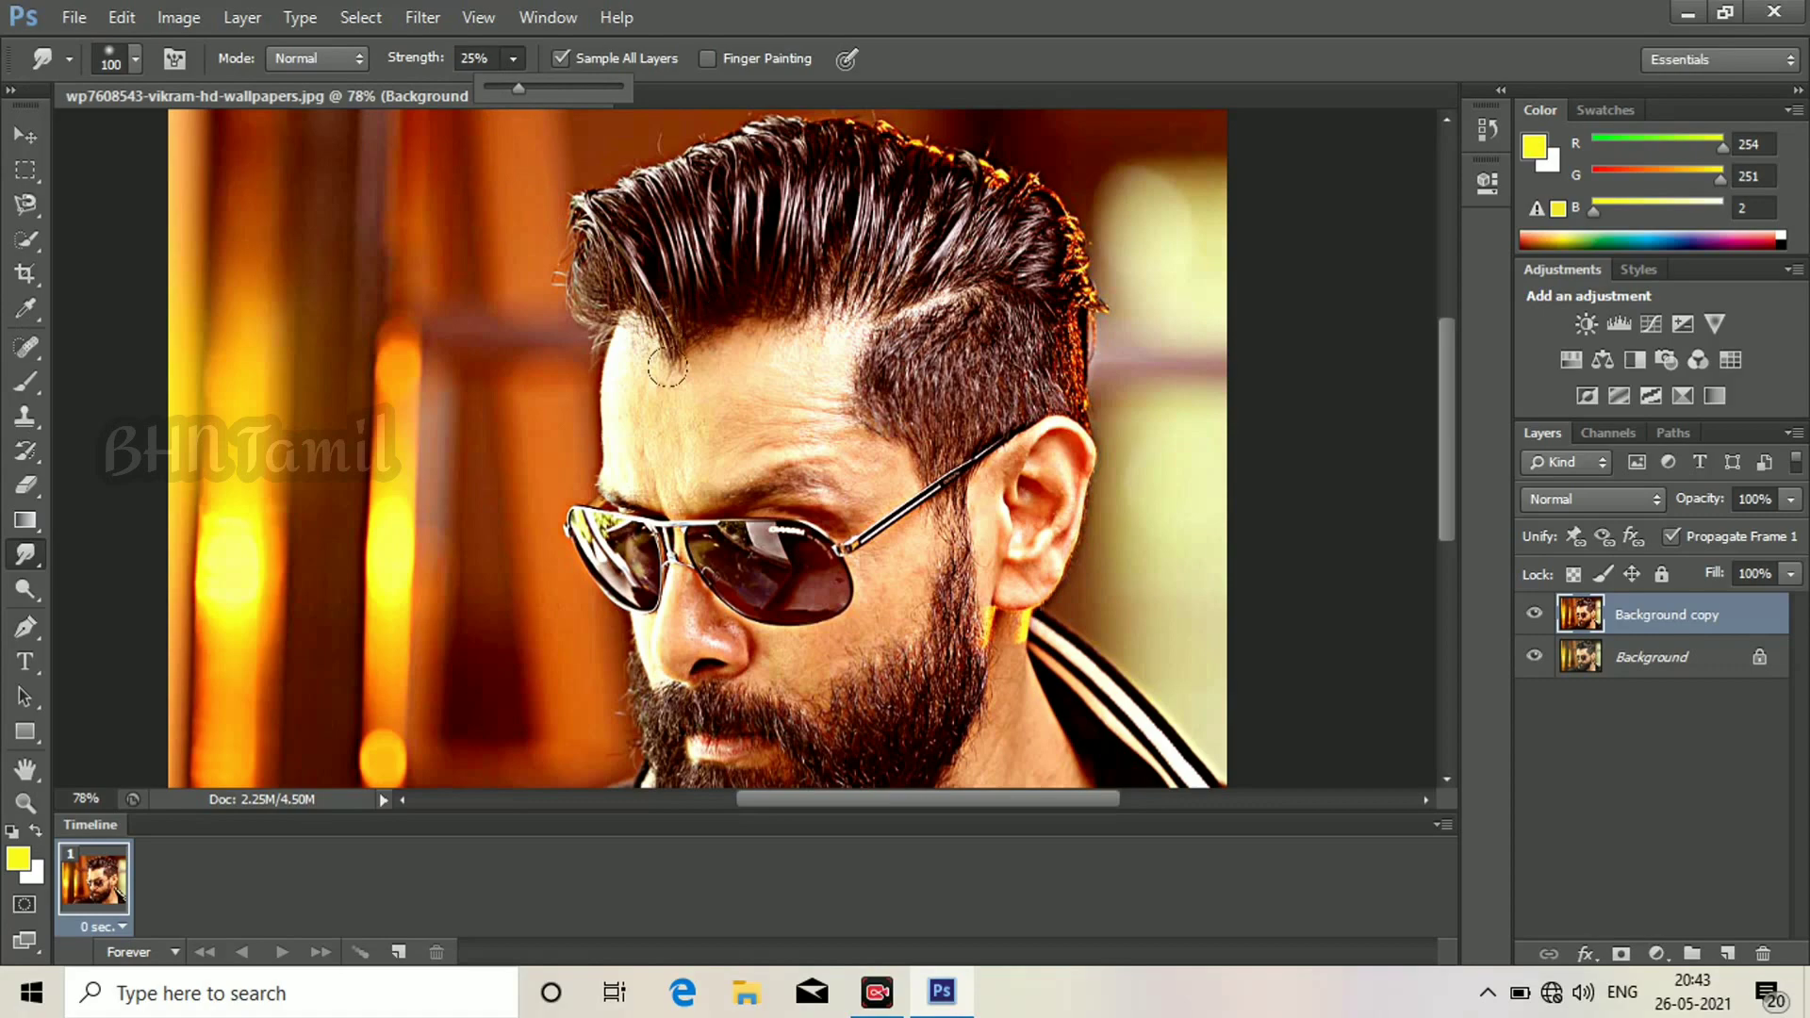
click(1727, 954)
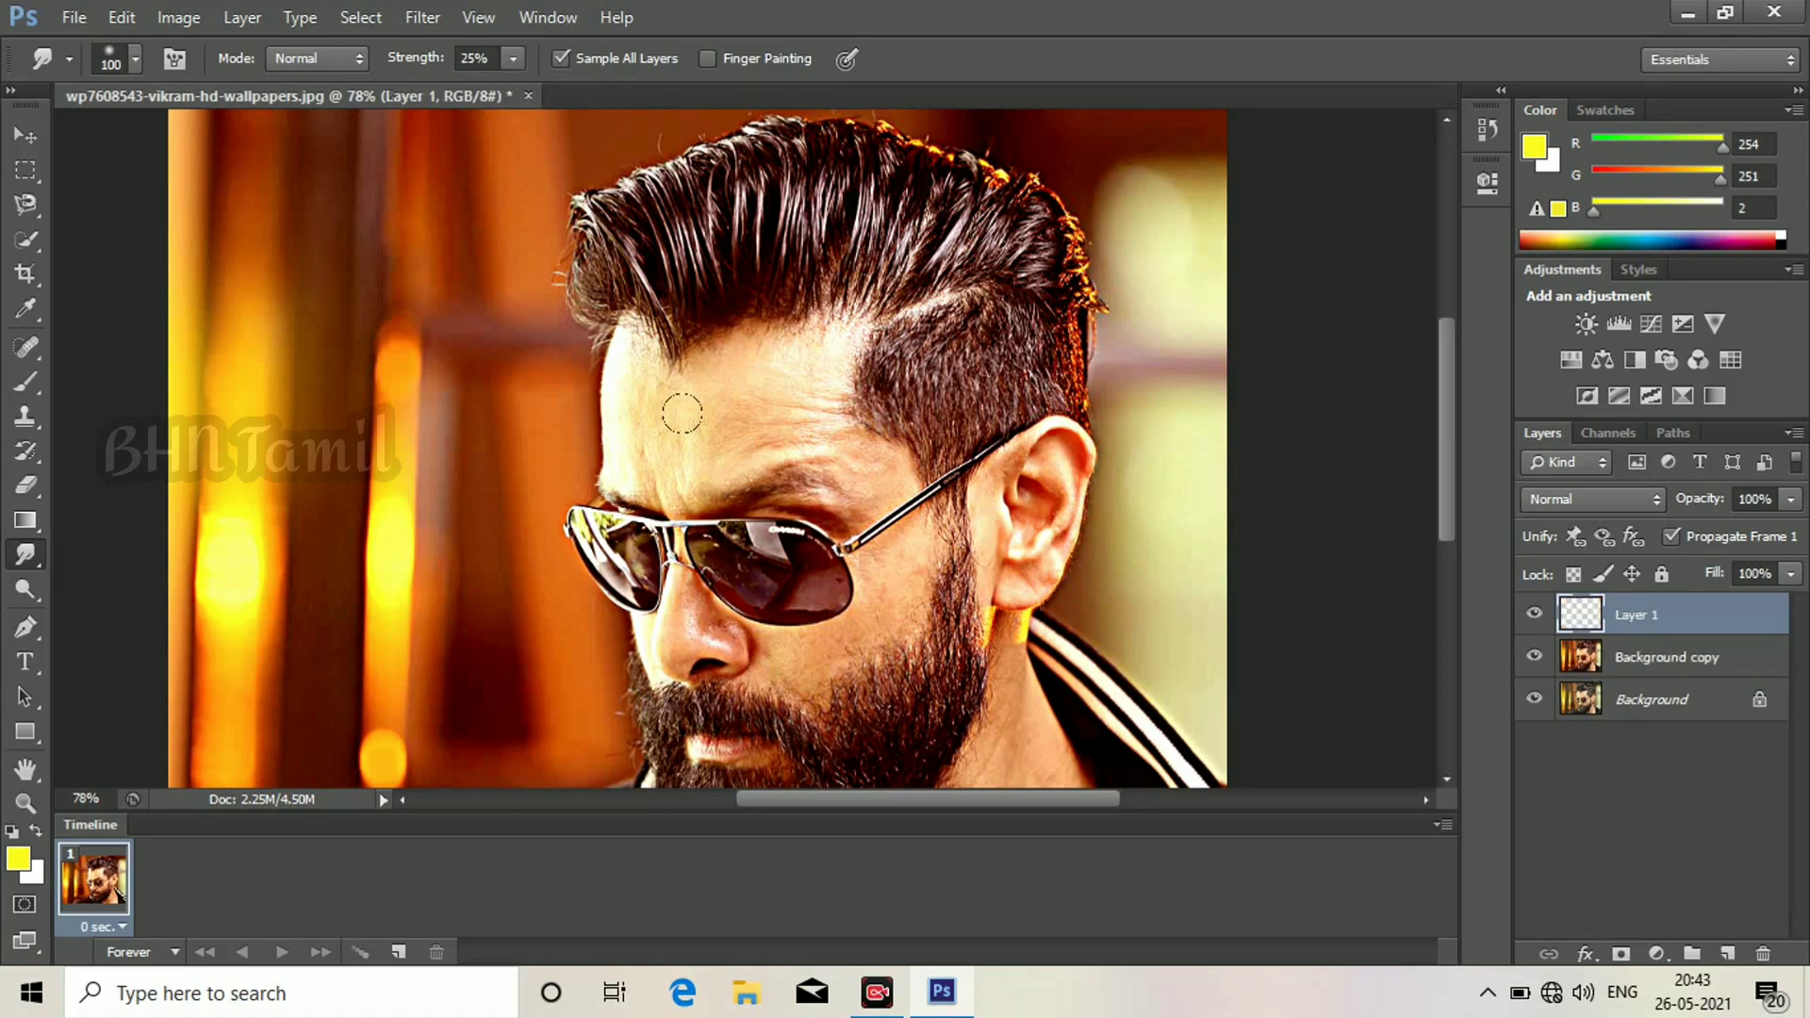
Smudge the skin along the nose bridge and tip highlight smooth, starting with an 11 px brush and enlarging it to 17 px.
scroll(696, 426, up, 12)
drag(641, 312, 720, 270)
drag(910, 426, 867, 156)
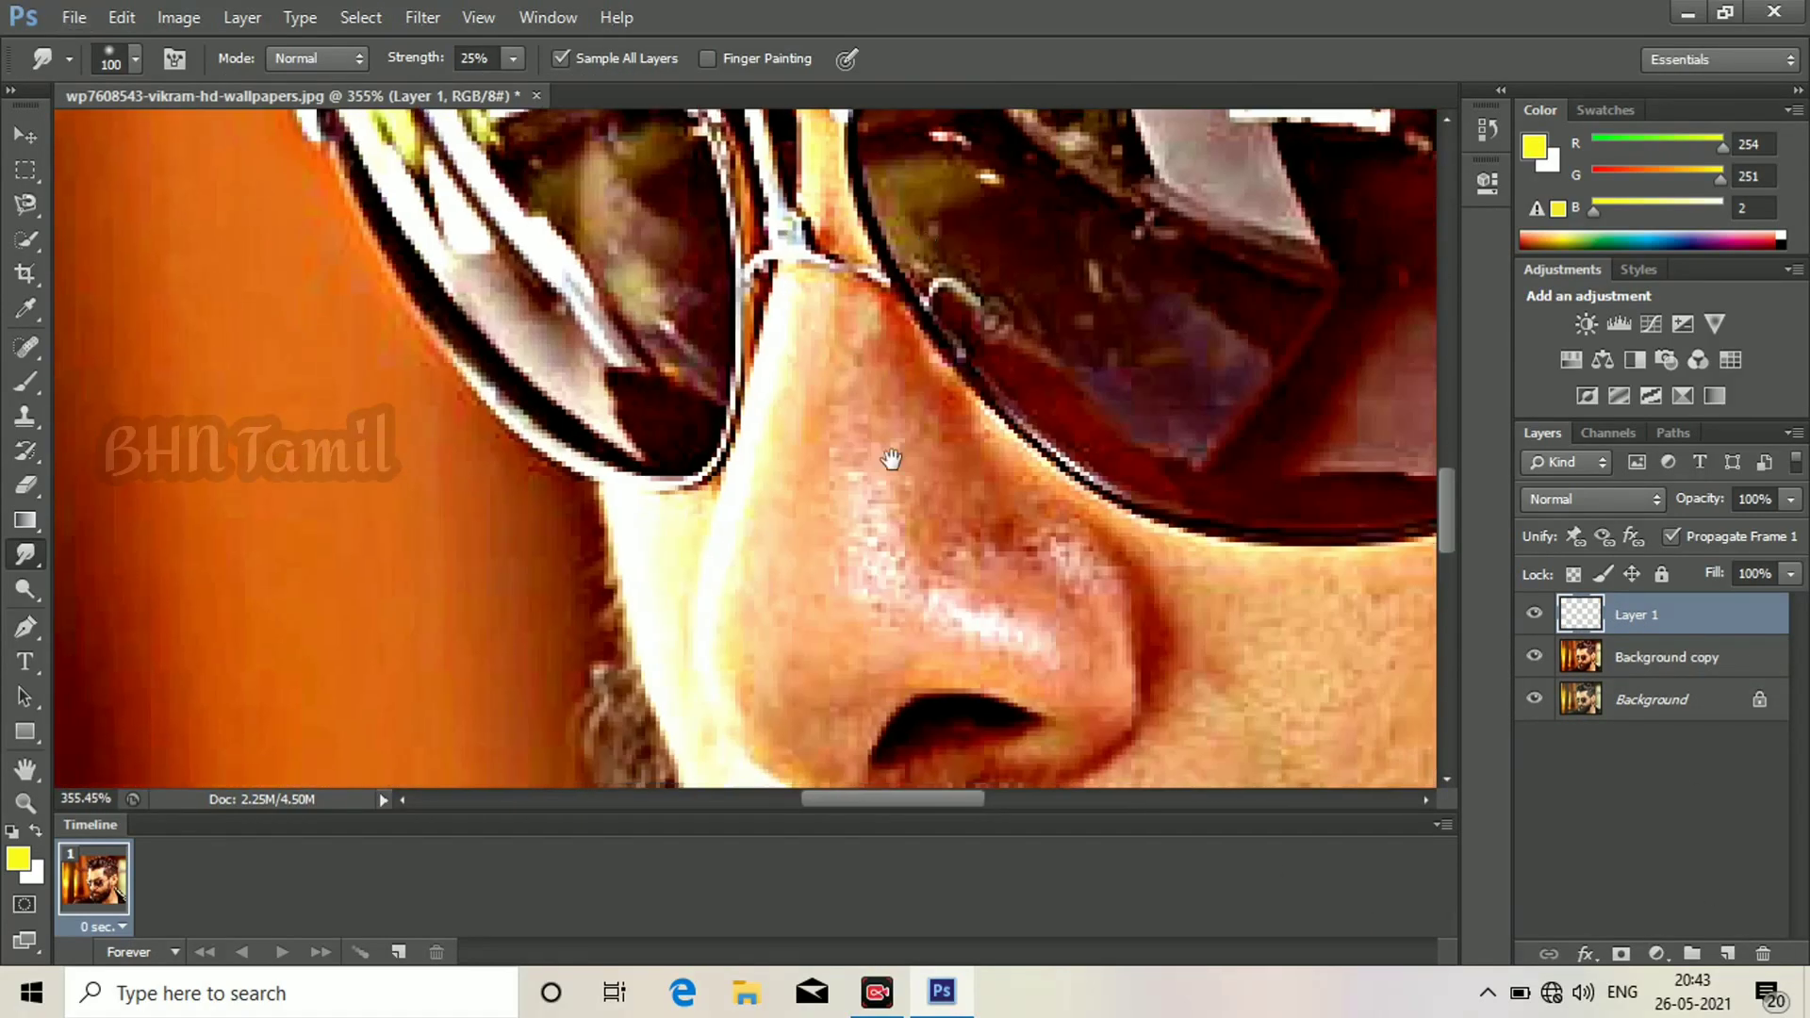
drag(891, 459, 891, 346)
right_click(873, 466)
text(11)
key(Return)
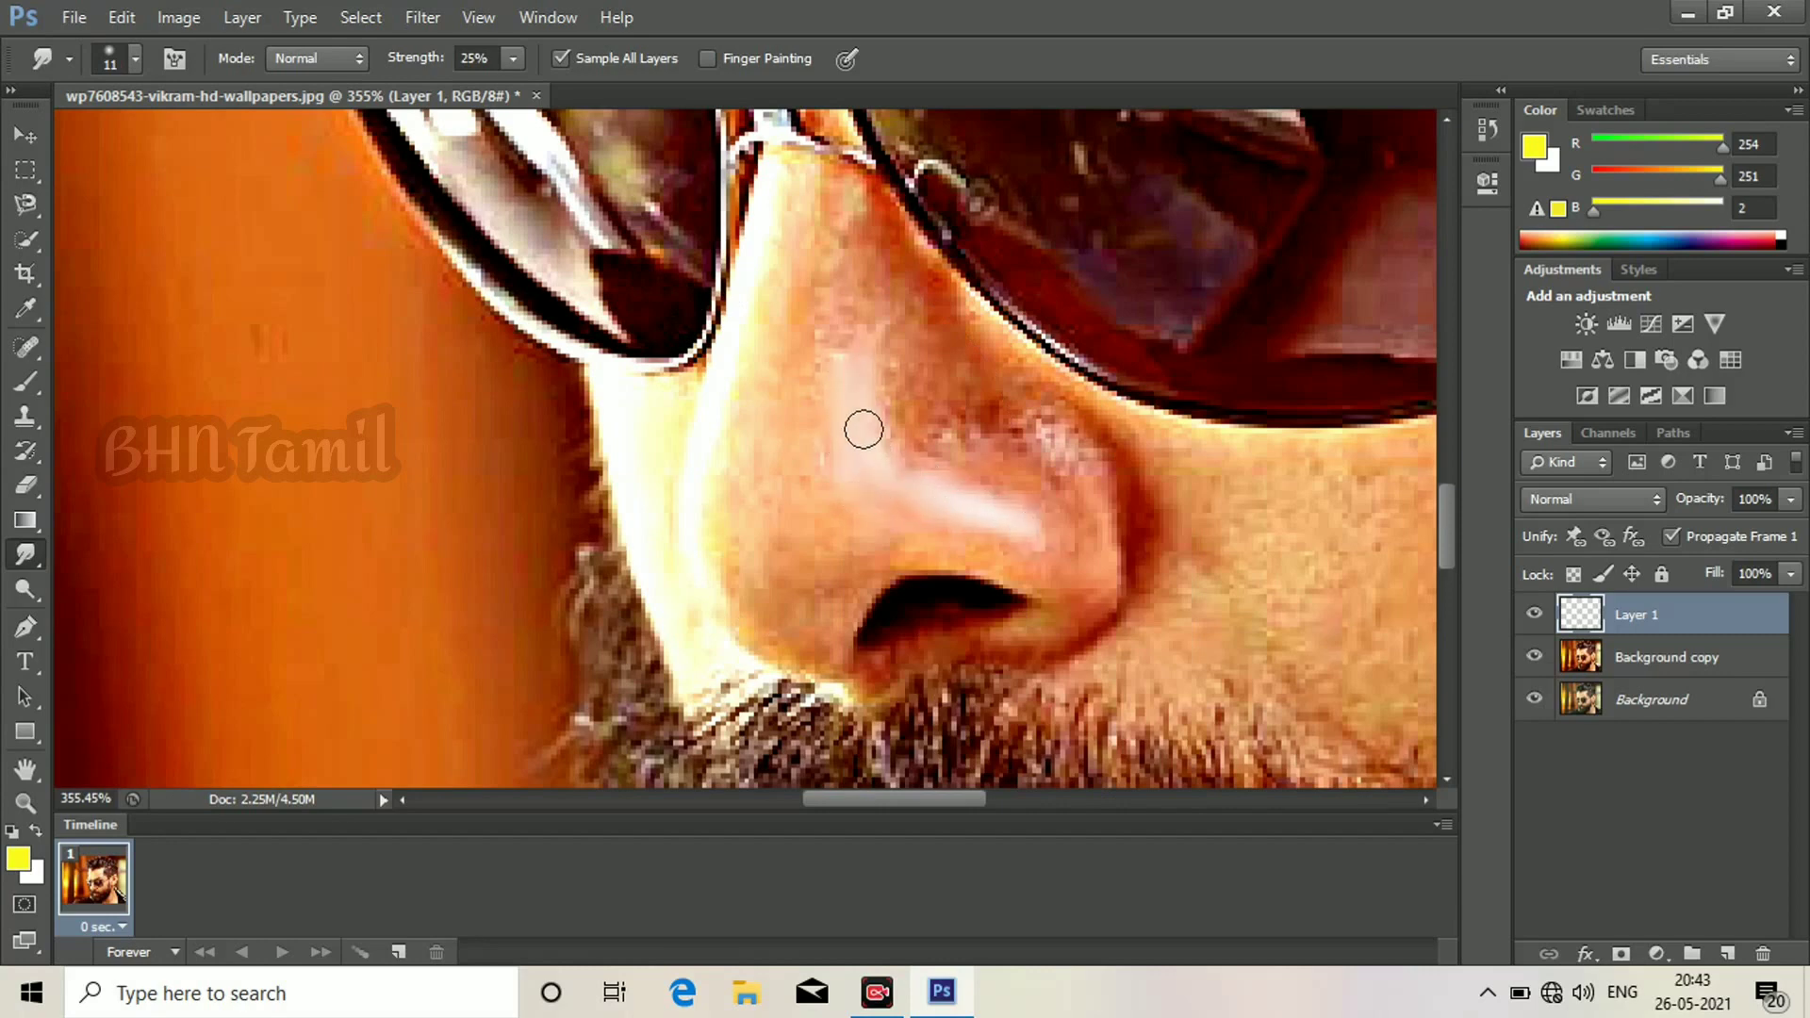
mouse_move(796, 250)
mouse_down()
mouse_move(816, 252)
mouse_move(805, 187)
mouse_move(837, 272)
mouse_up()
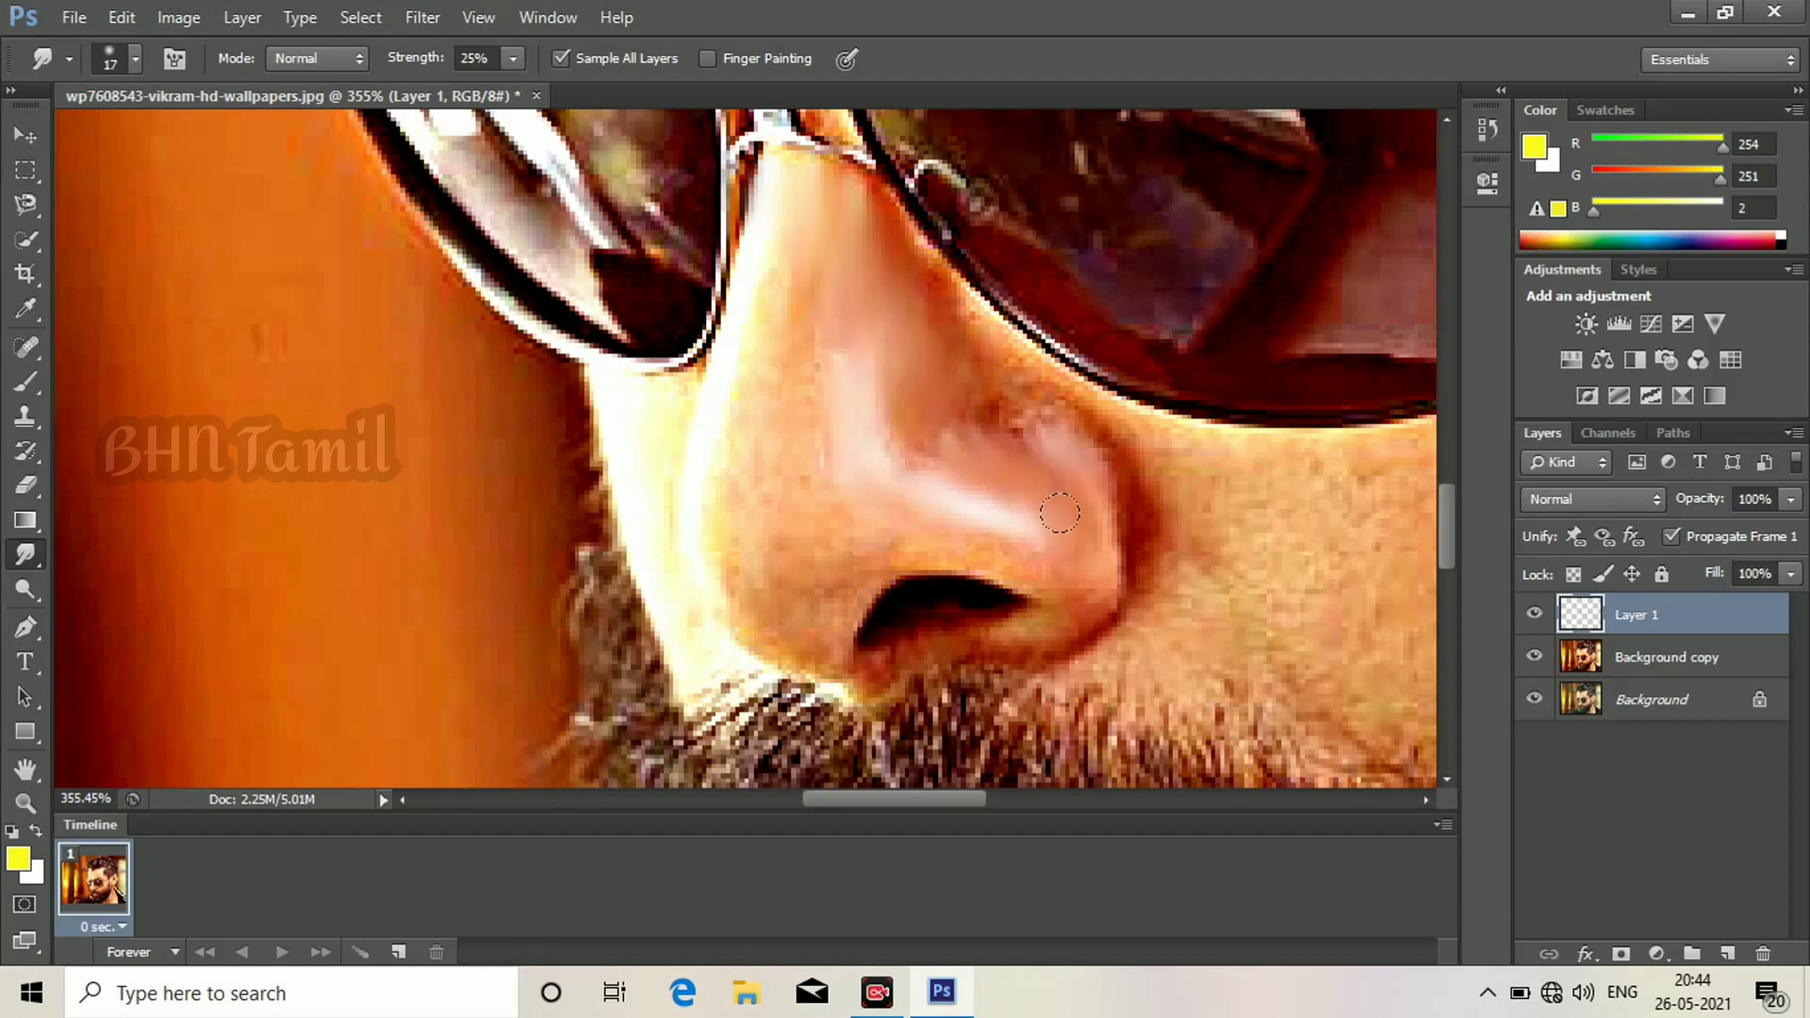
Blend the nose tip highlight and the shaded and lit sides of the nose with the 17 px brush.
drag(981, 551, 954, 490)
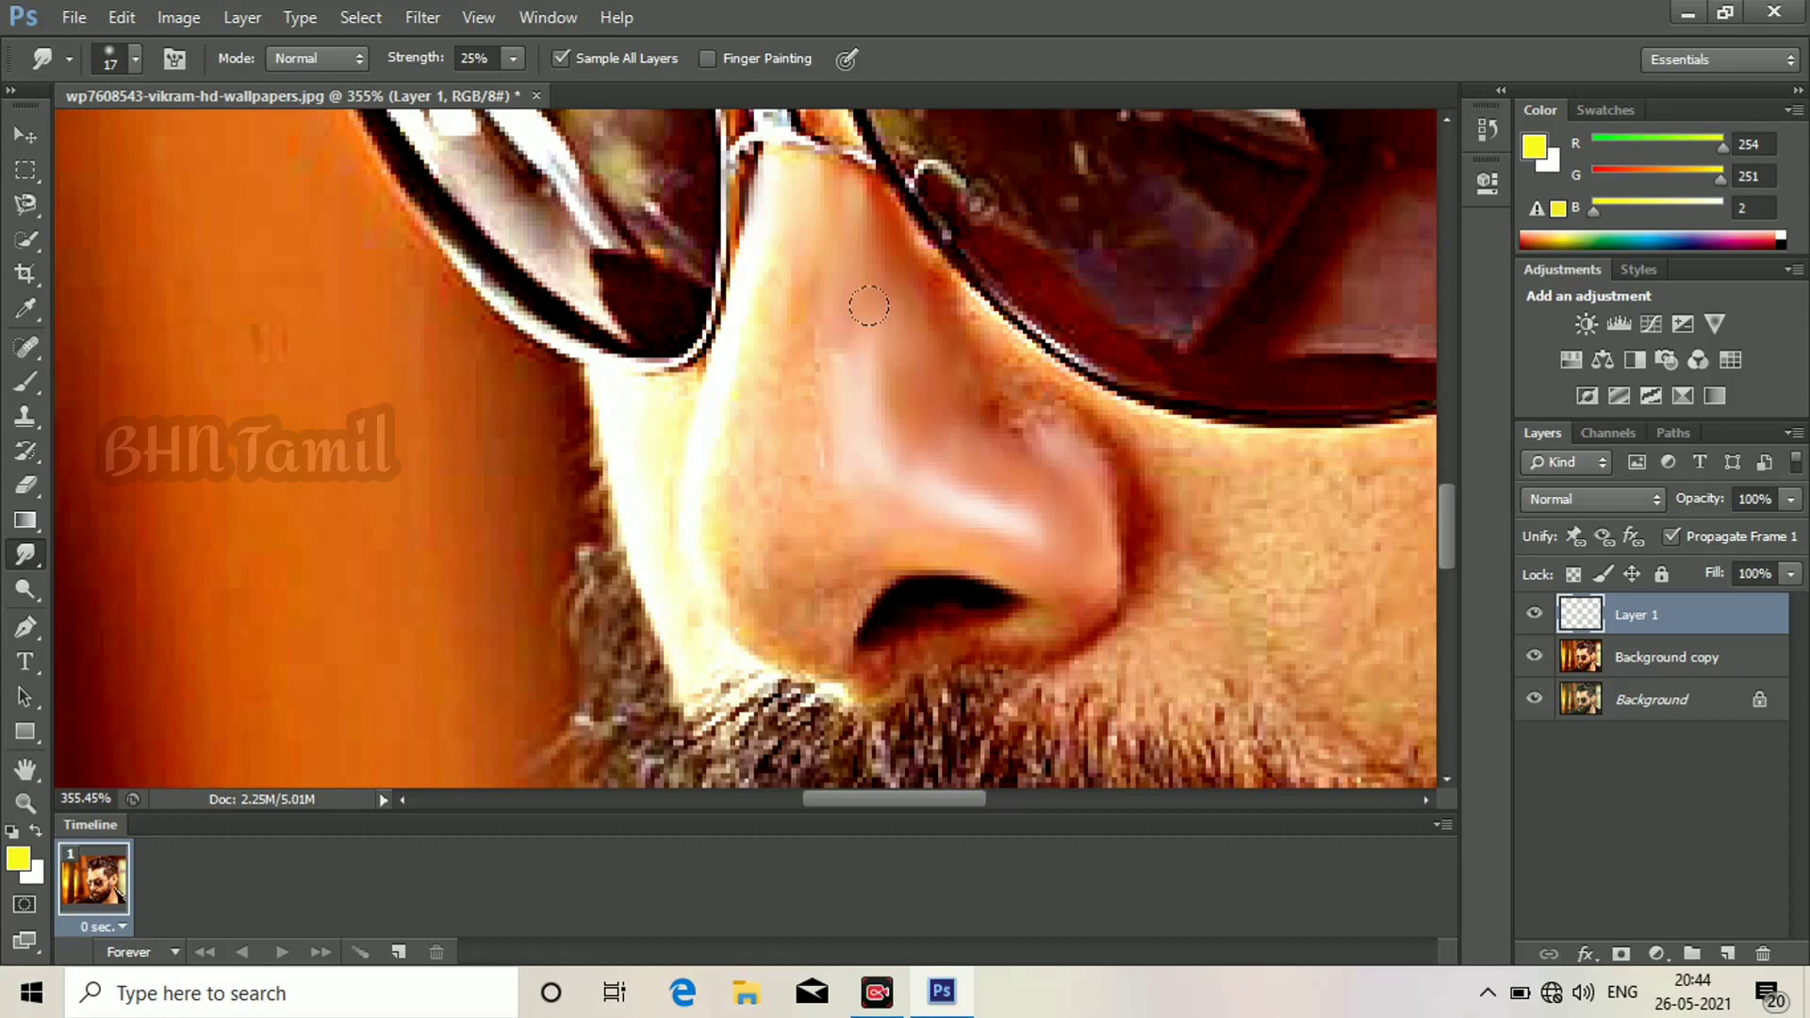
drag(769, 297, 728, 353)
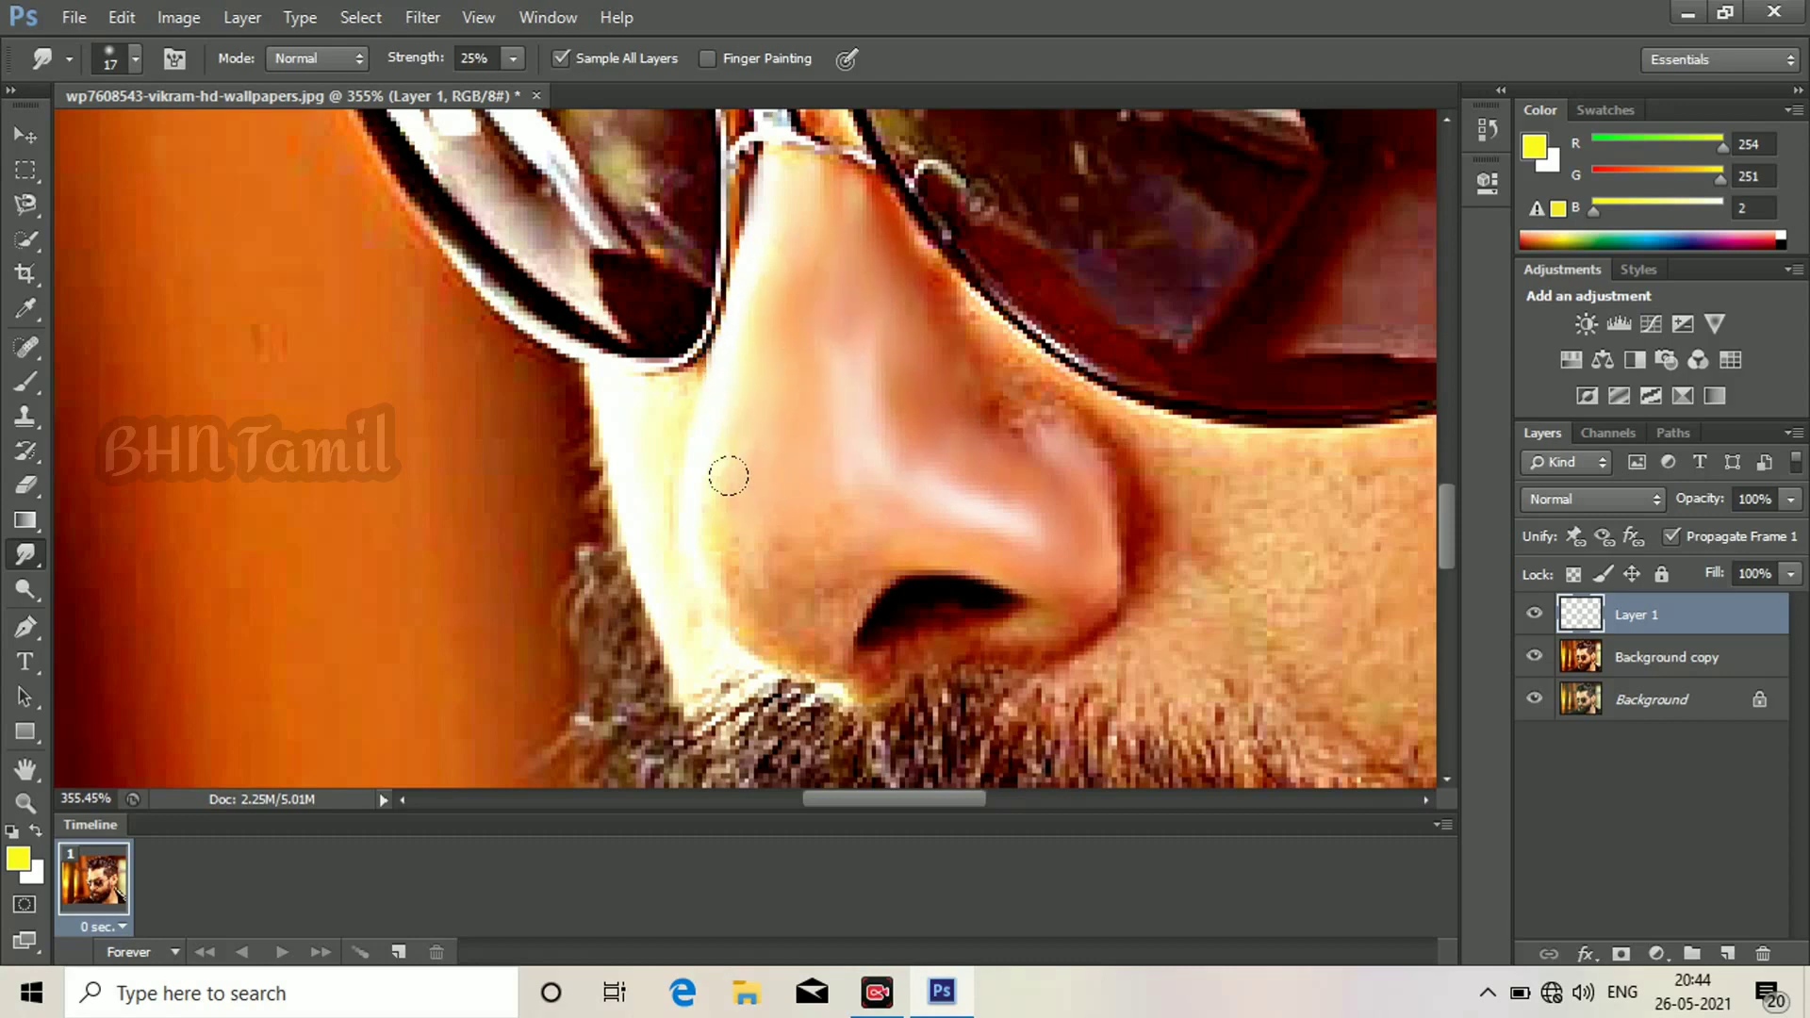
mouse_move(718, 607)
mouse_down()
mouse_move(813, 615)
mouse_move(824, 507)
mouse_up()
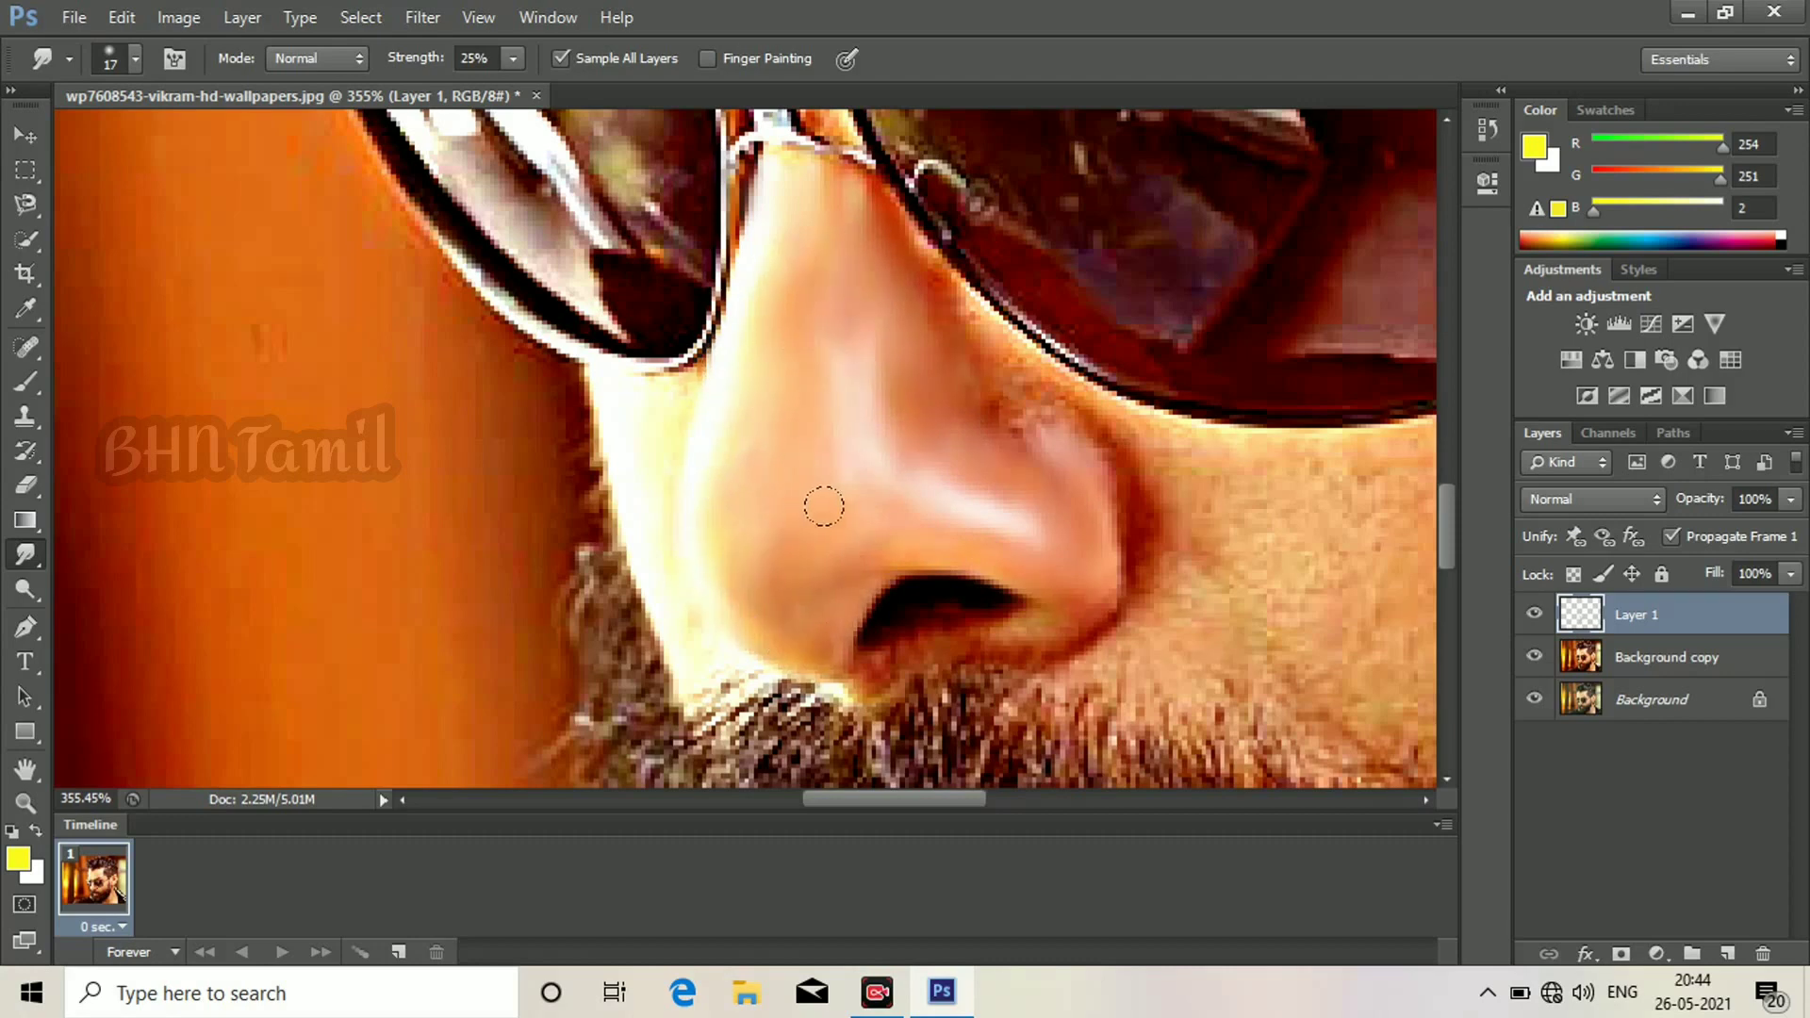
scroll(994, 473, up, 2)
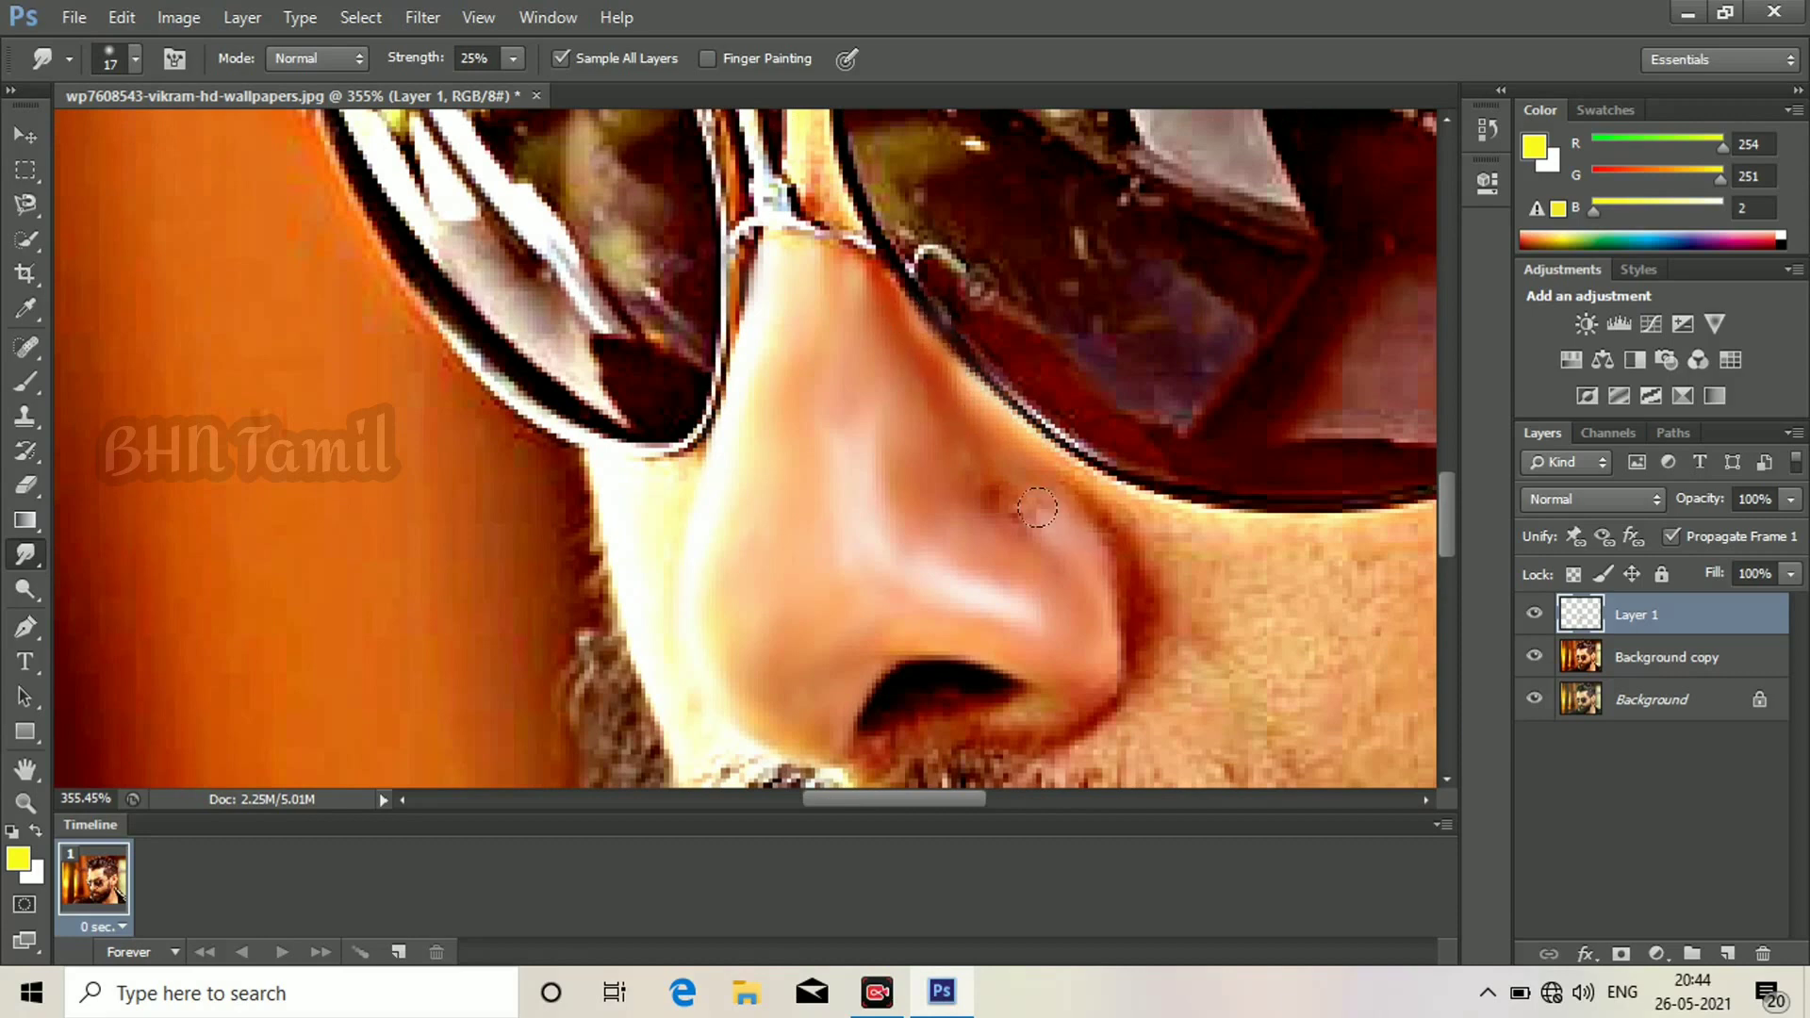
Smooth the outer nose wing and the rim beneath the nostril, reducing the Smudge brush to 7 px.
scroll(1188, 405, down, 5)
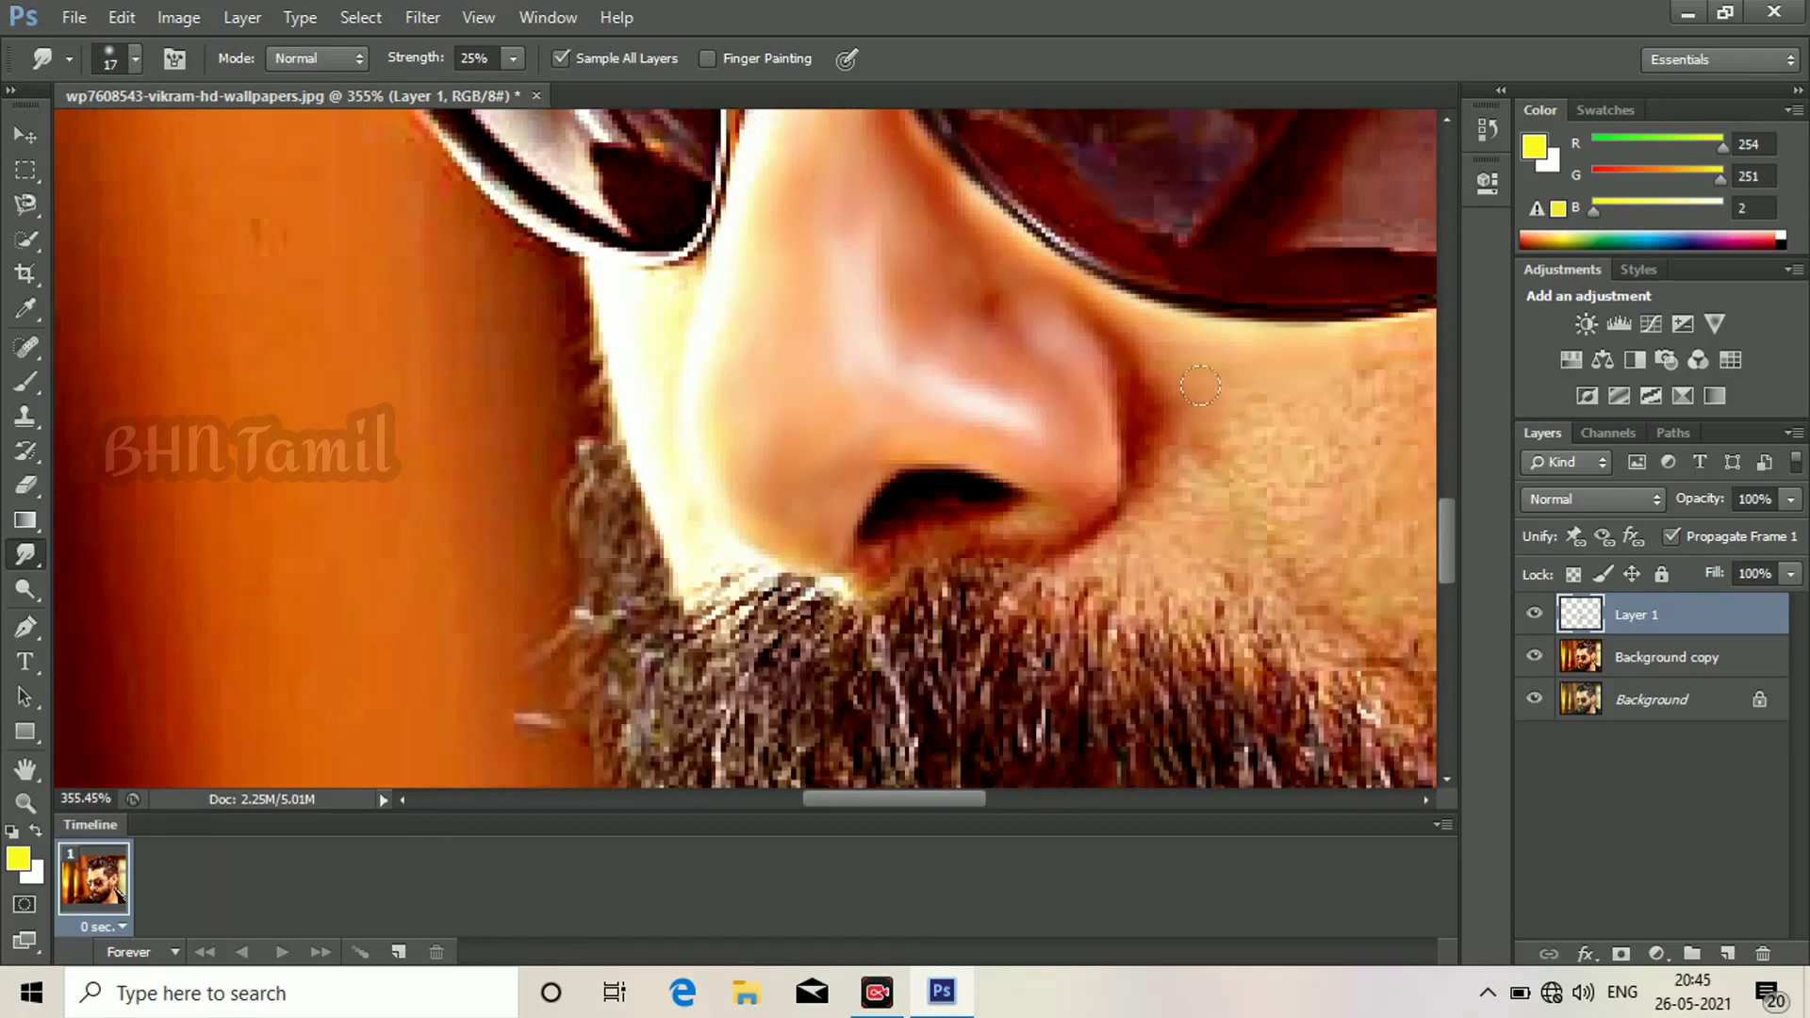
mouse_move(1138, 385)
mouse_down()
mouse_move(1002, 530)
mouse_move(972, 534)
mouse_move(1054, 544)
mouse_move(1000, 529)
mouse_move(912, 550)
mouse_move(995, 508)
mouse_move(927, 484)
mouse_move(937, 507)
mouse_move(872, 539)
mouse_up()
alt+right_click(978, 511)
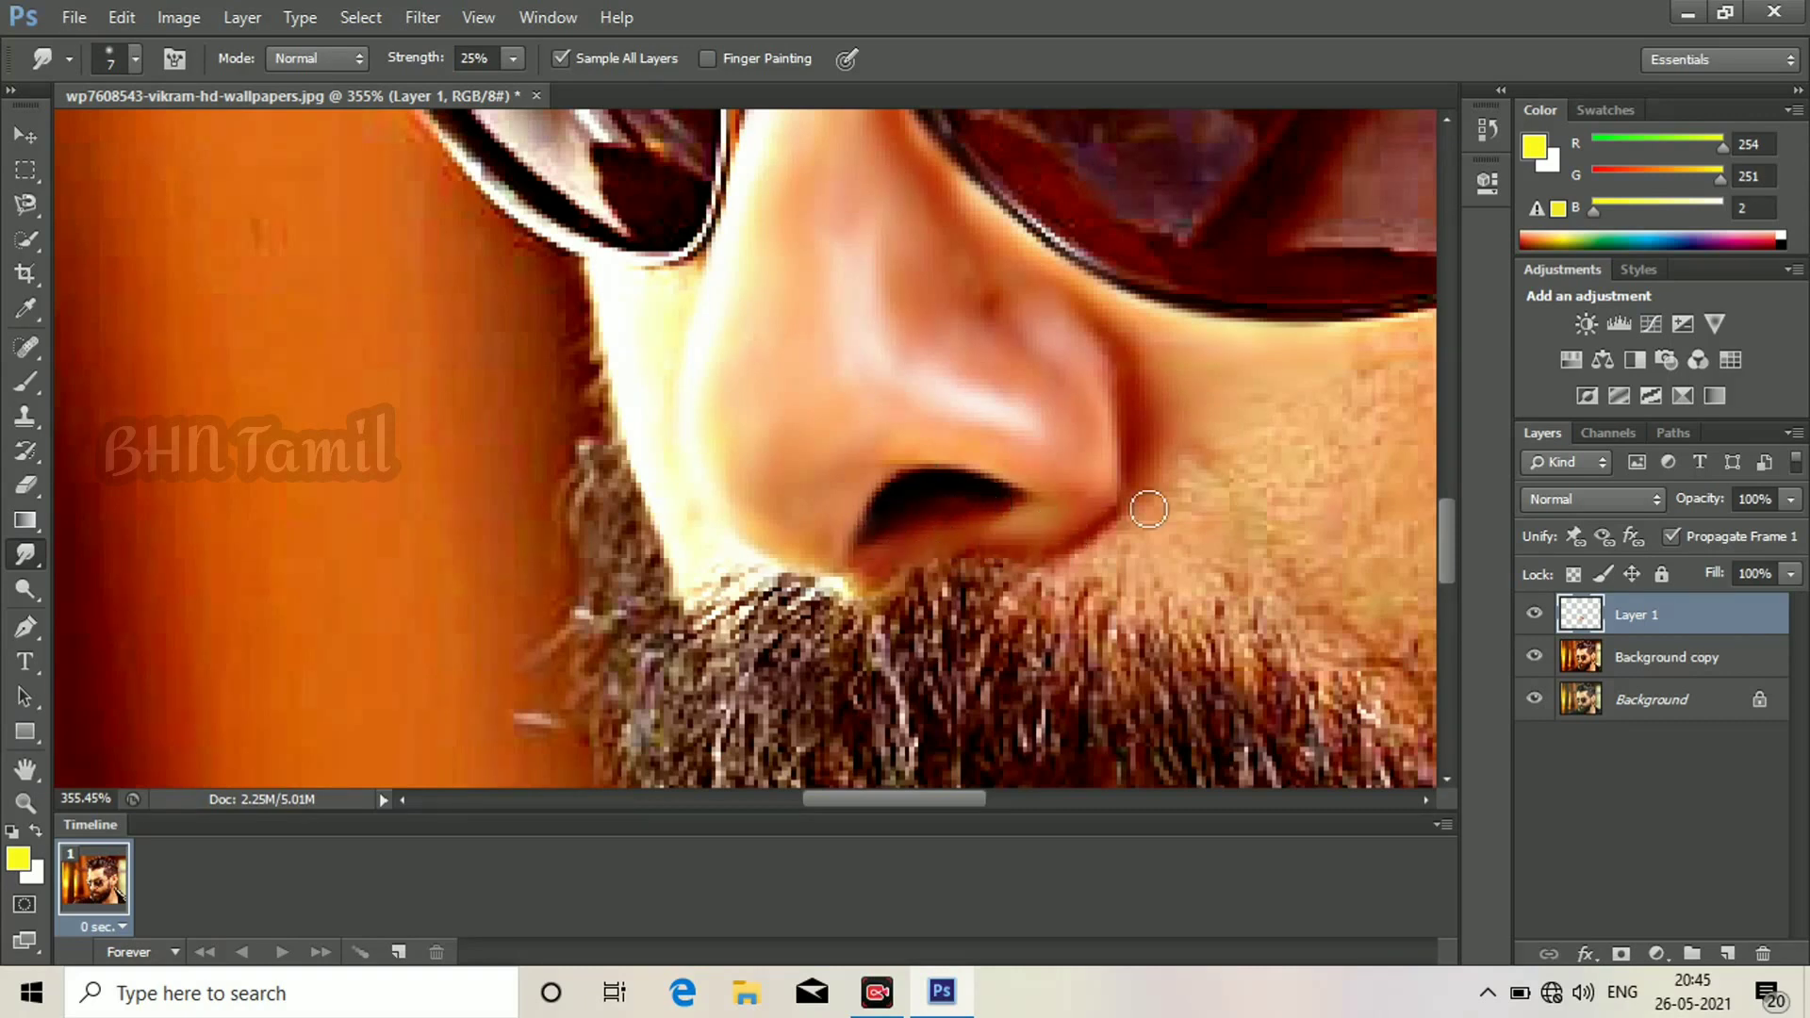
Smudge the cheek skin beside the nose and below the sunglasses lens with a 17 px brush.
alt+right_click(1204, 485)
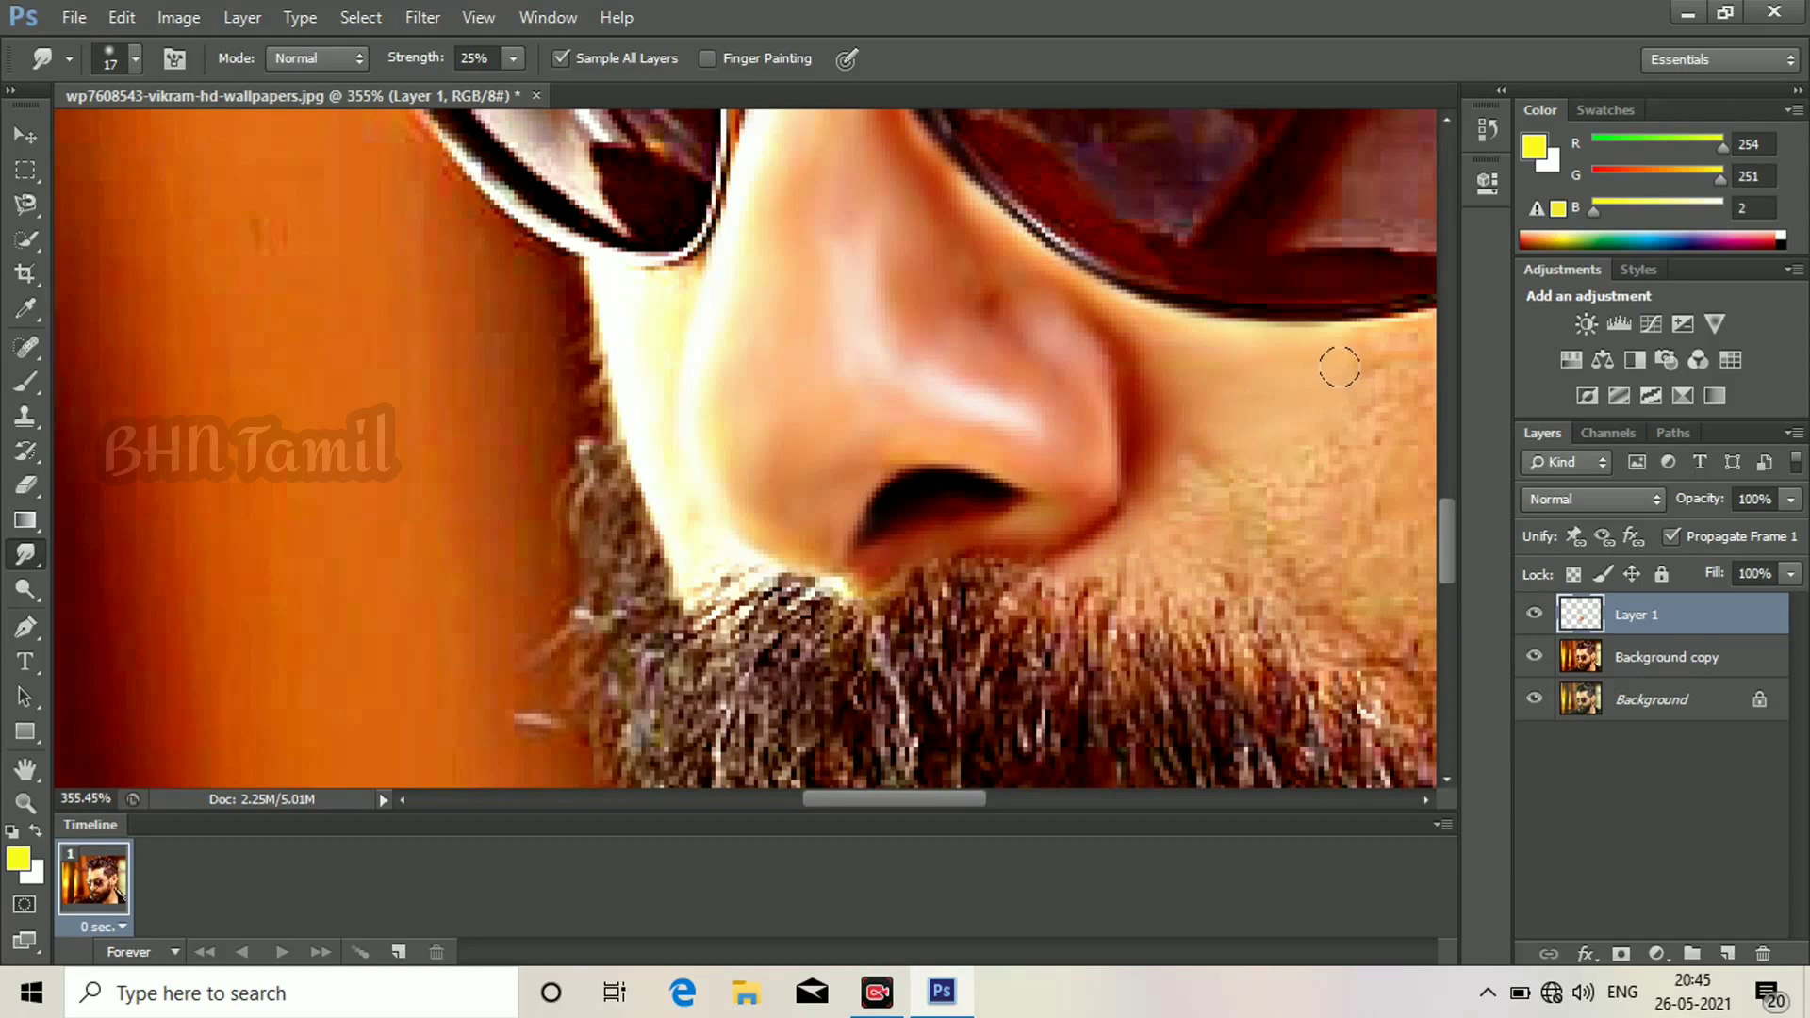
drag(1339, 368, 930, 461)
mouse_move(874, 523)
mouse_down()
mouse_move(805, 553)
mouse_move(853, 605)
mouse_move(925, 629)
mouse_up()
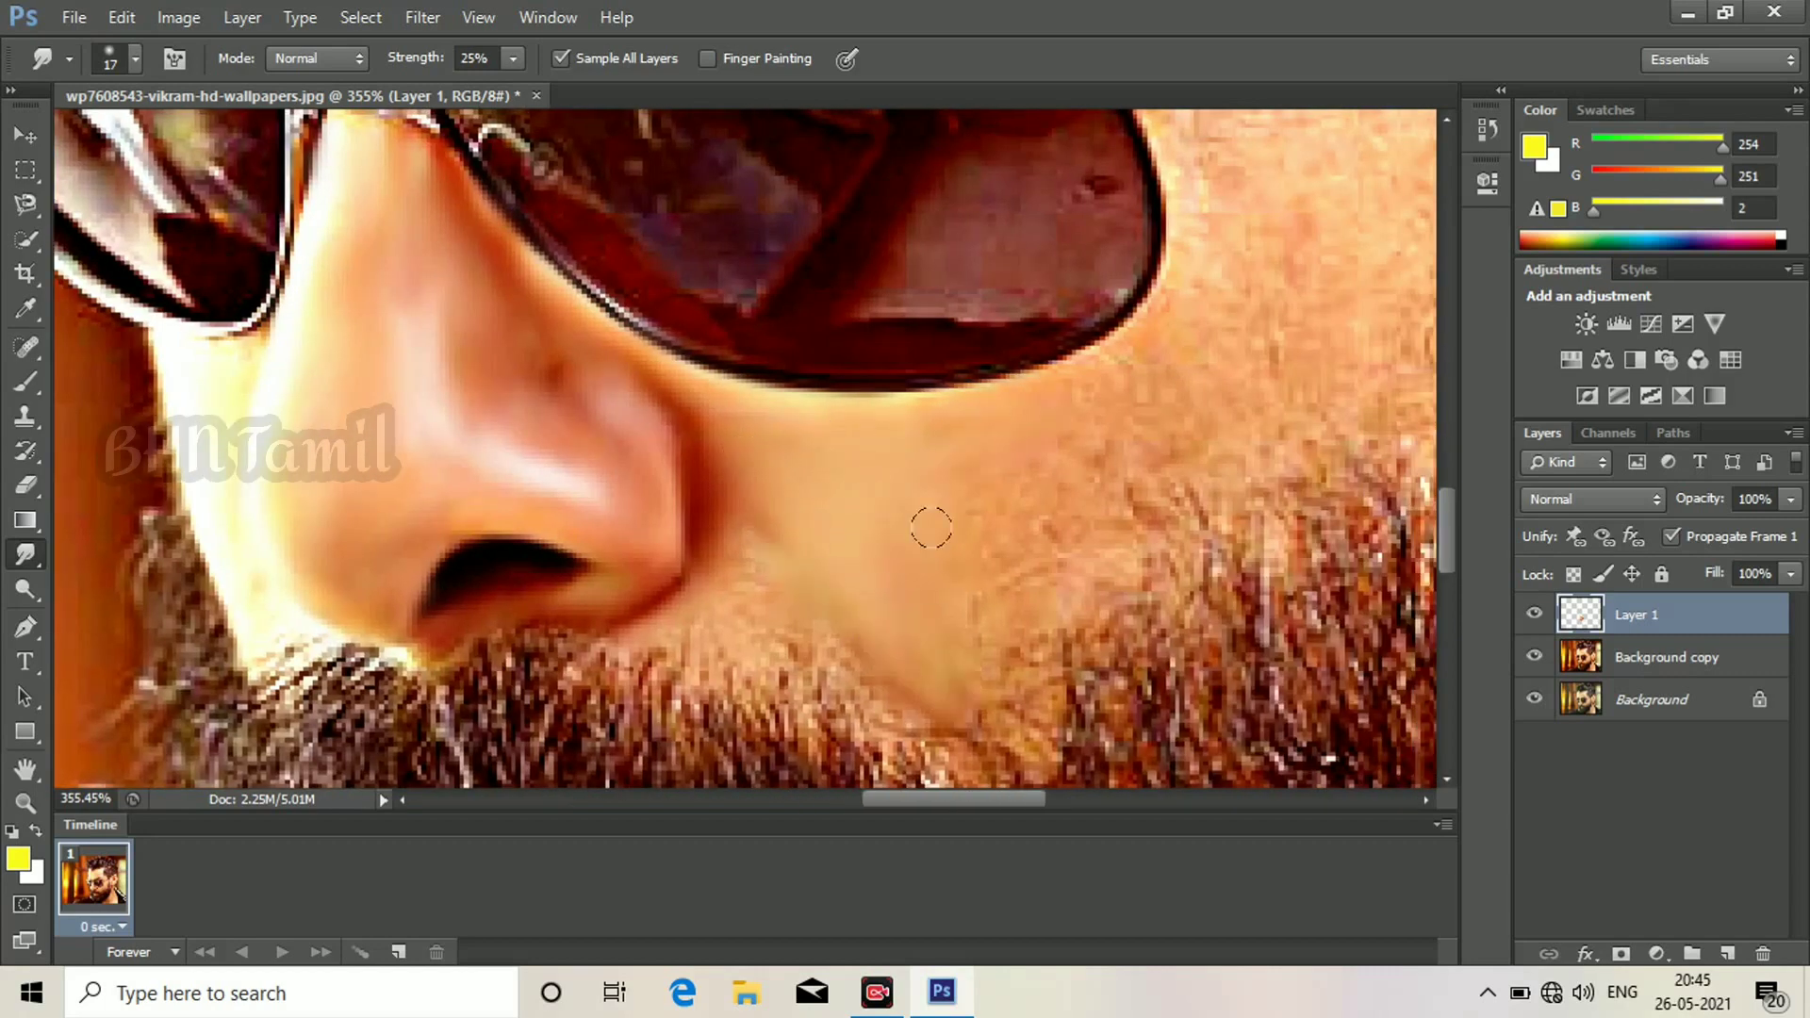
drag(988, 571, 991, 668)
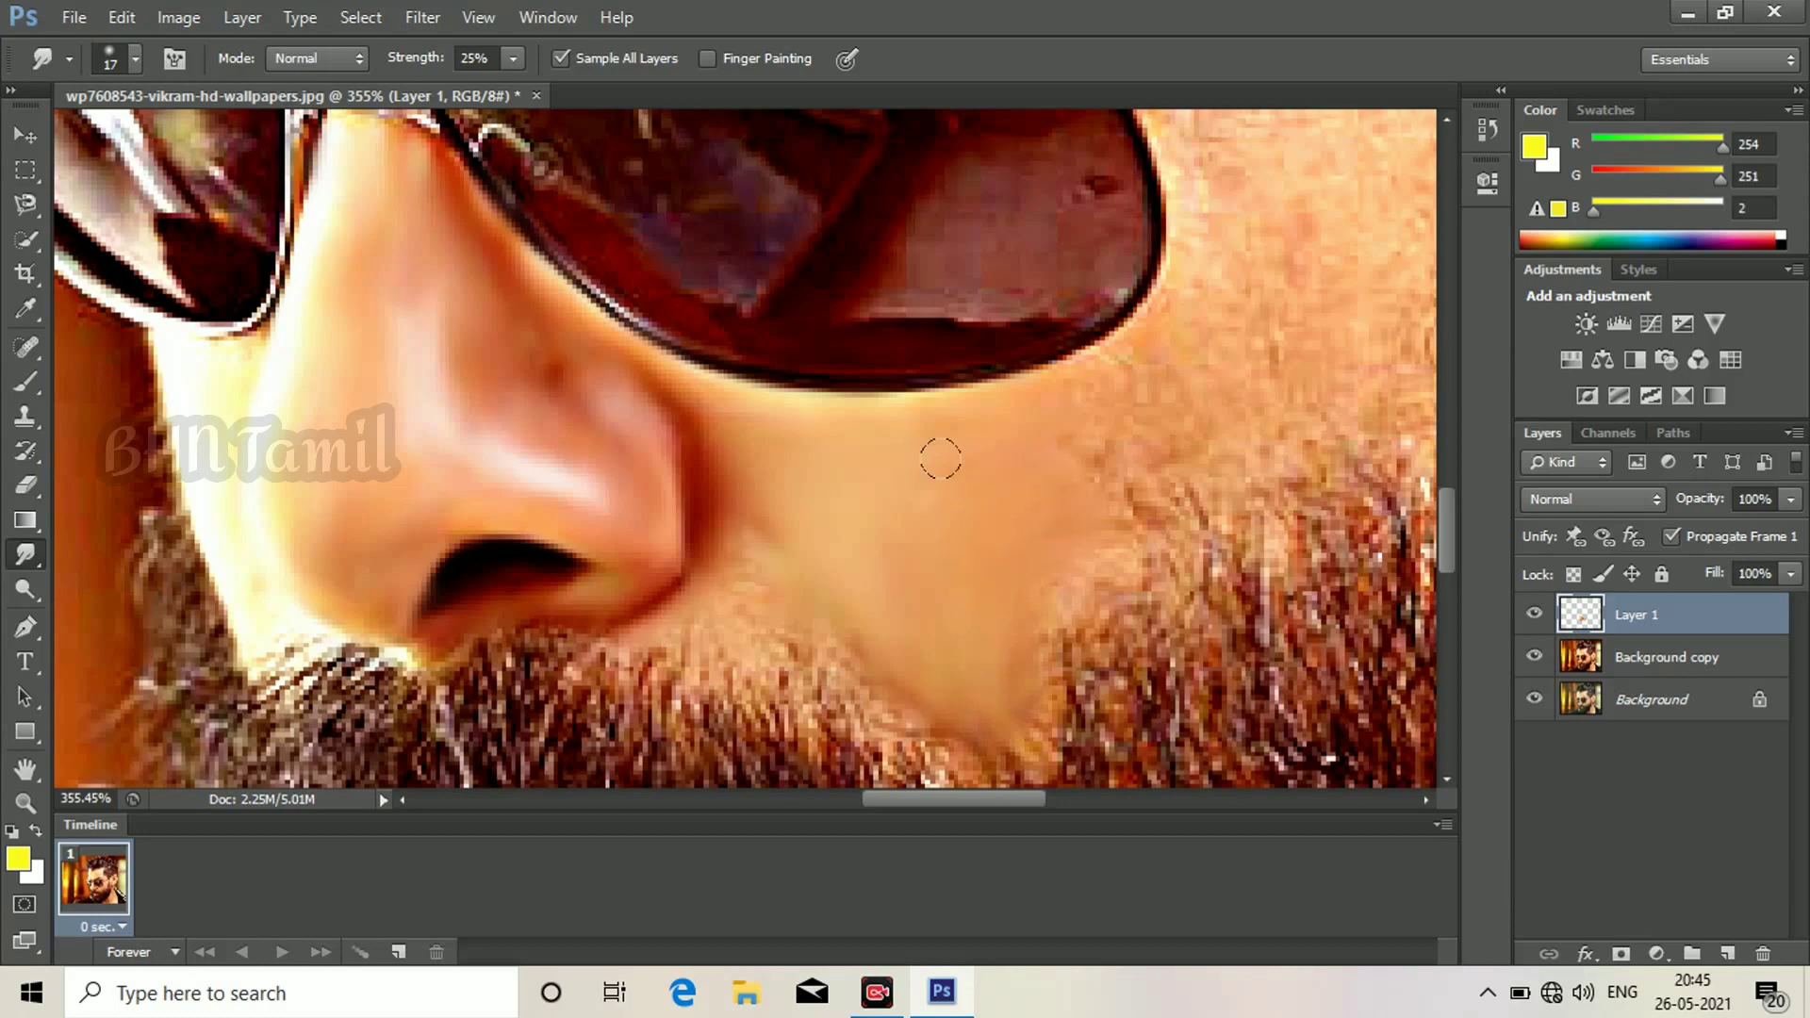
Smooth the outer cheek from the lens edge up to the sunglasses arm and down along the beard and sideburn line.
drag(1128, 431, 844, 480)
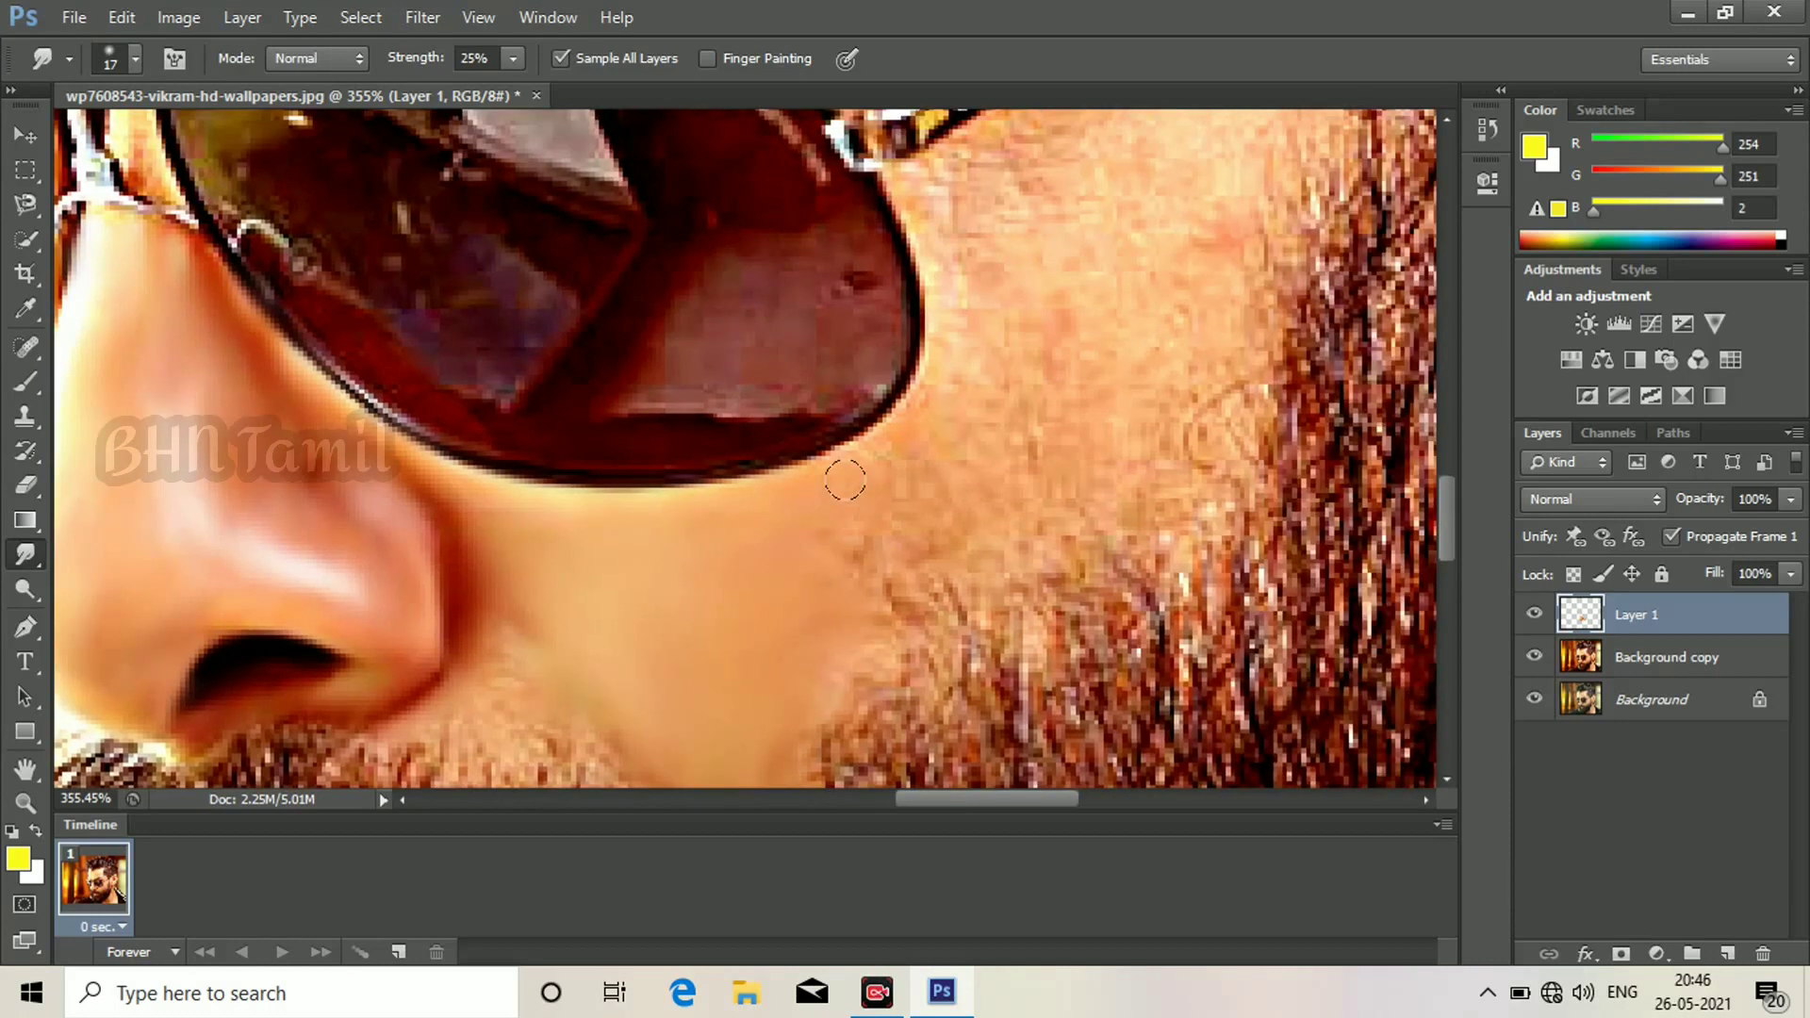
mouse_move(848, 543)
mouse_down()
mouse_move(936, 564)
mouse_move(861, 622)
mouse_move(962, 497)
mouse_move(1047, 489)
mouse_move(963, 437)
mouse_move(1047, 416)
mouse_up()
scroll(1047, 416, up, 3)
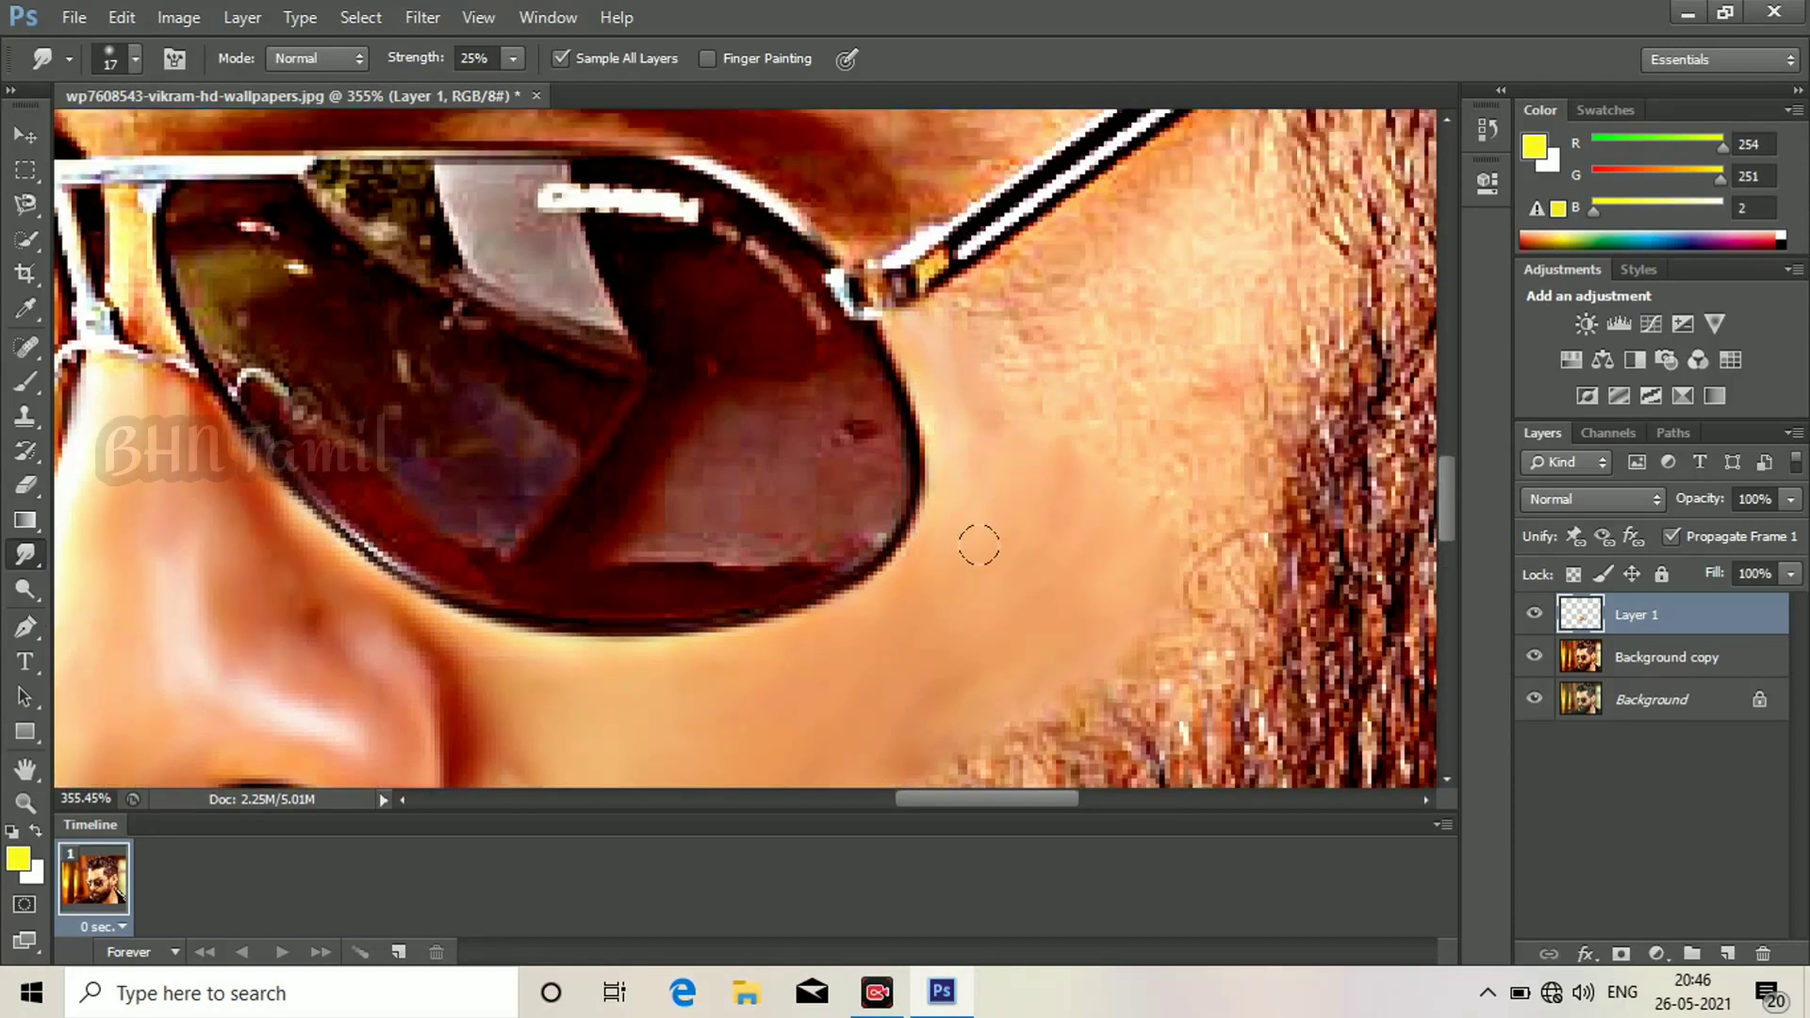
scroll(1105, 549, up, 2)
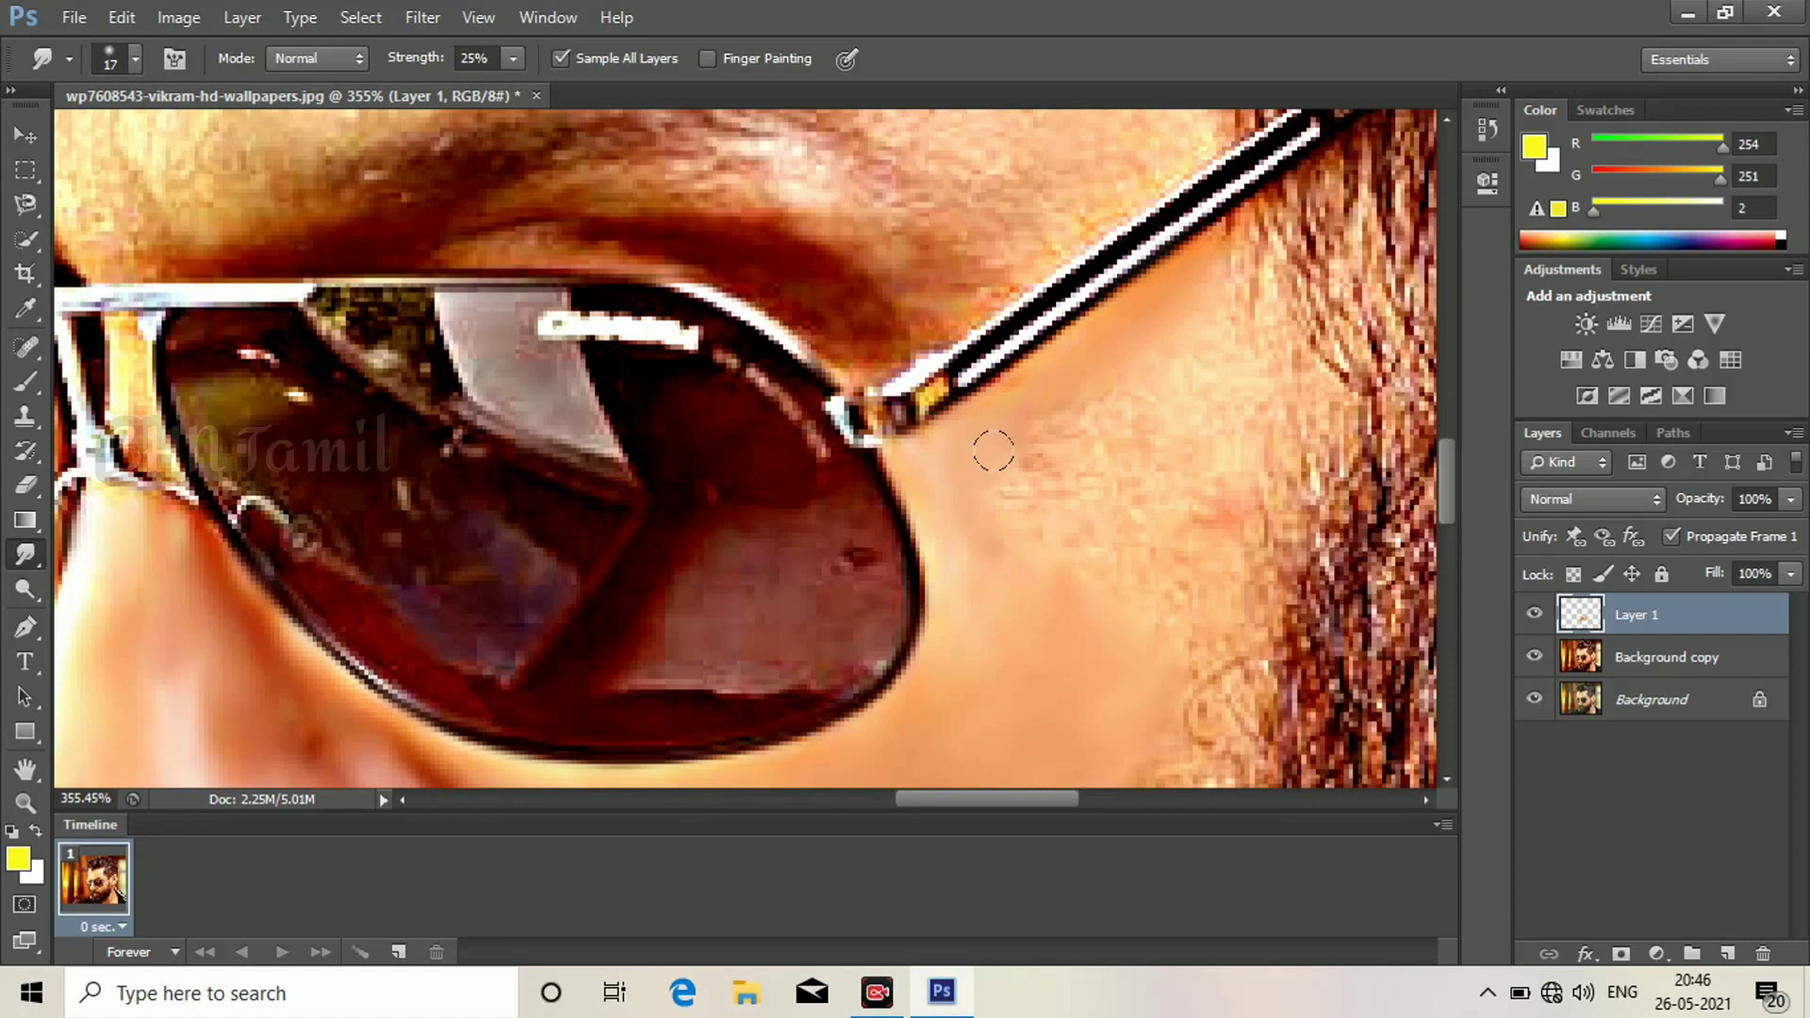
mouse_move(1205, 581)
mouse_down()
mouse_move(1265, 336)
mouse_move(1229, 438)
mouse_up()
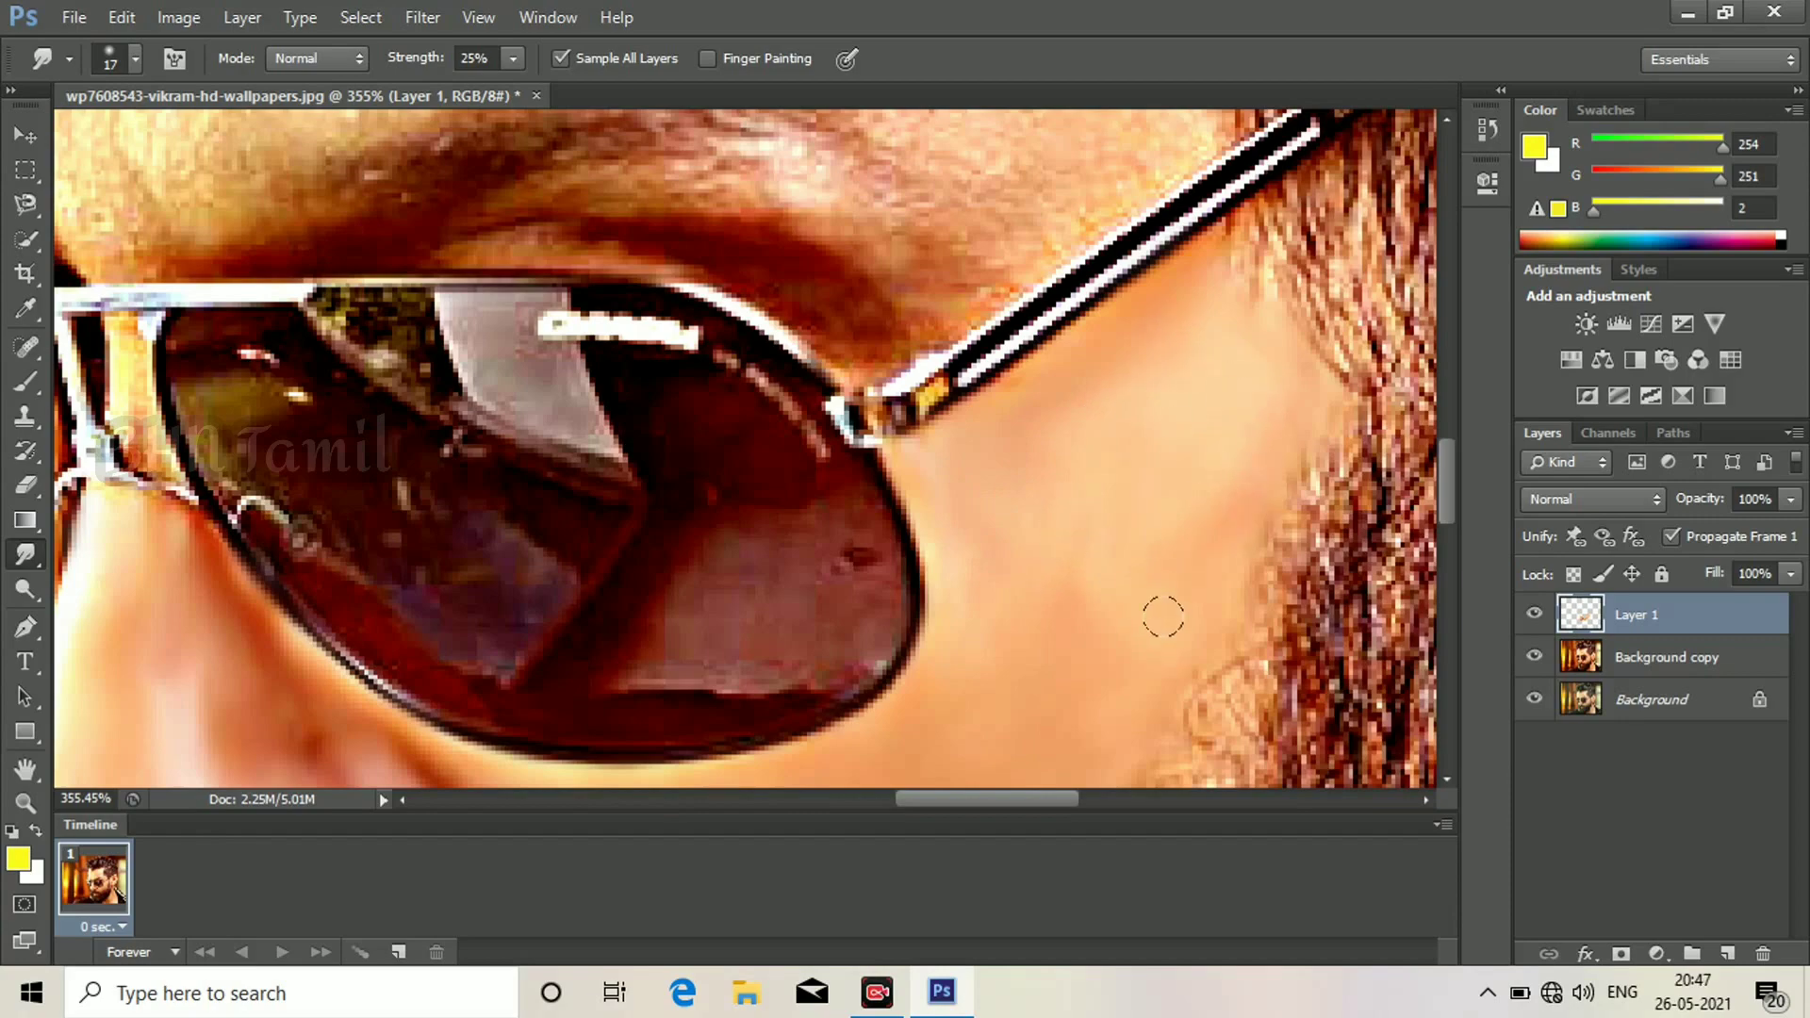
scroll(1171, 445, down, 4)
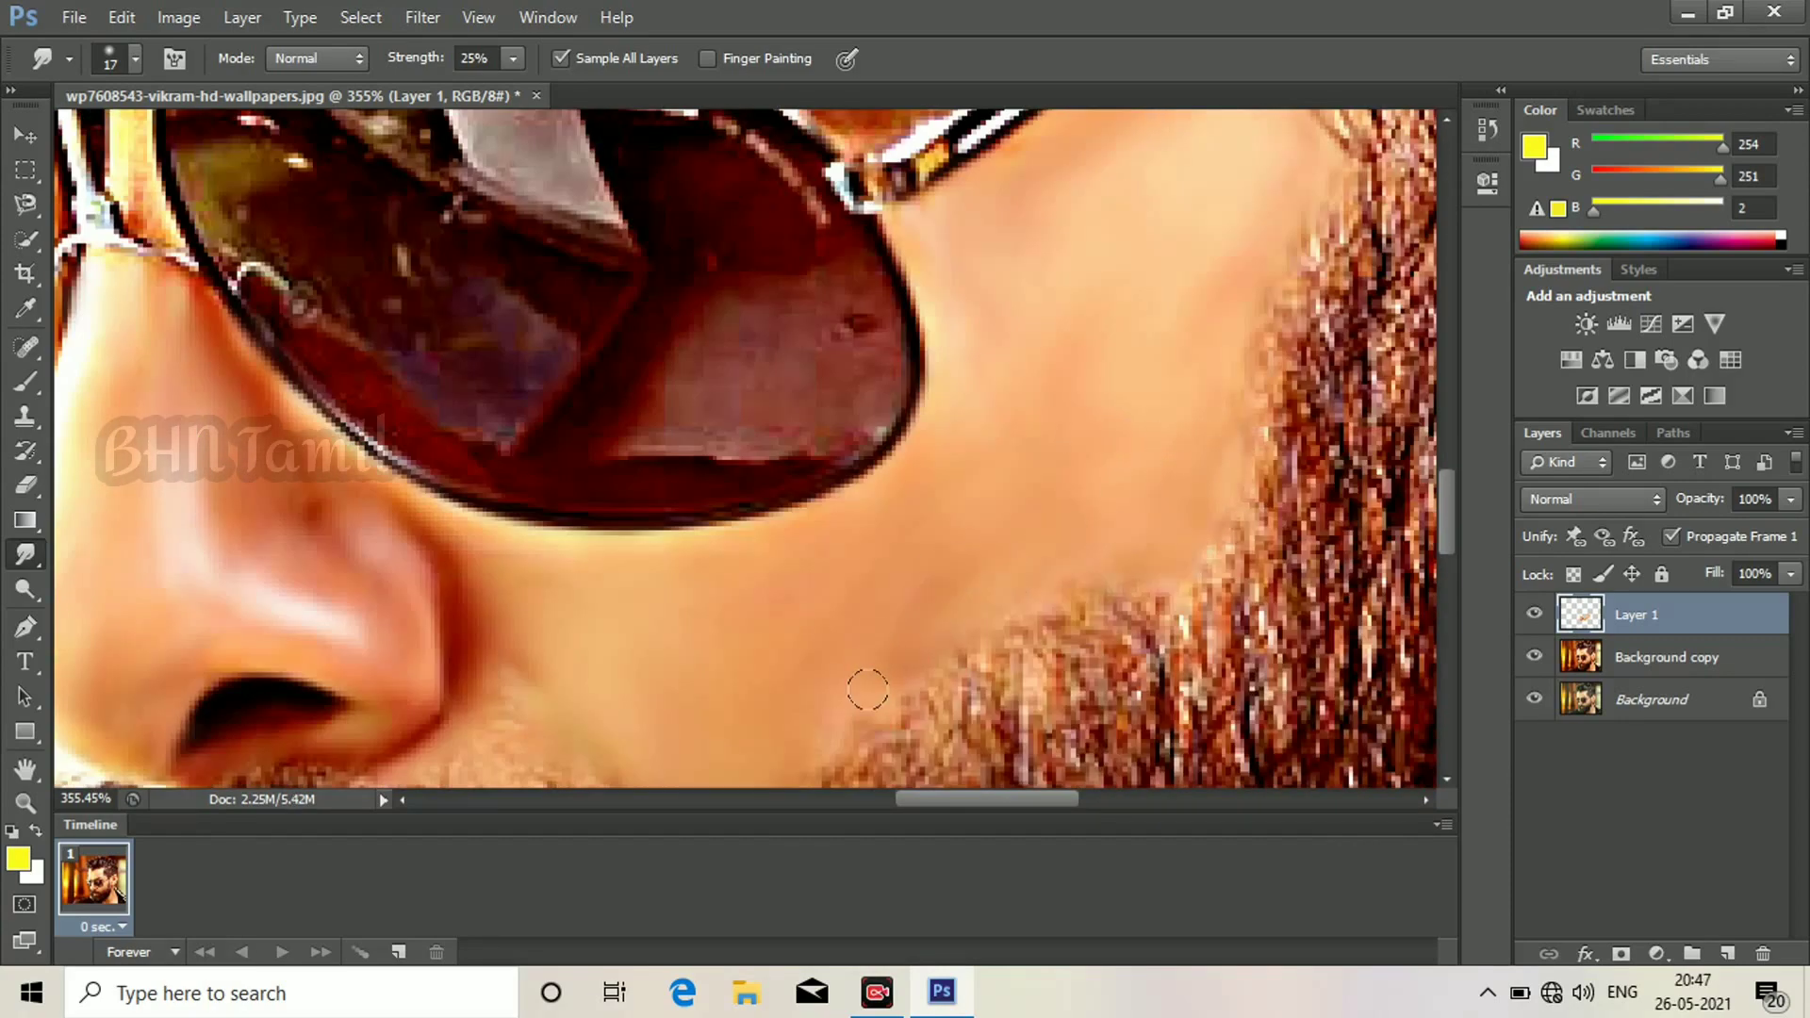
drag(1040, 577, 1301, 558)
Smudge the skin between the eyebrows above the sunglasses bridge with an 11 px brush, toggling Layer 1 to compare.
mouse_move(447, 287)
mouse_down()
mouse_move(937, 598)
mouse_move(929, 581)
mouse_up()
mouse_move(879, 475)
mouse_down()
mouse_move(868, 371)
mouse_move(889, 355)
mouse_move(900, 490)
mouse_move(874, 379)
mouse_up()
scroll(874, 379, up, 3)
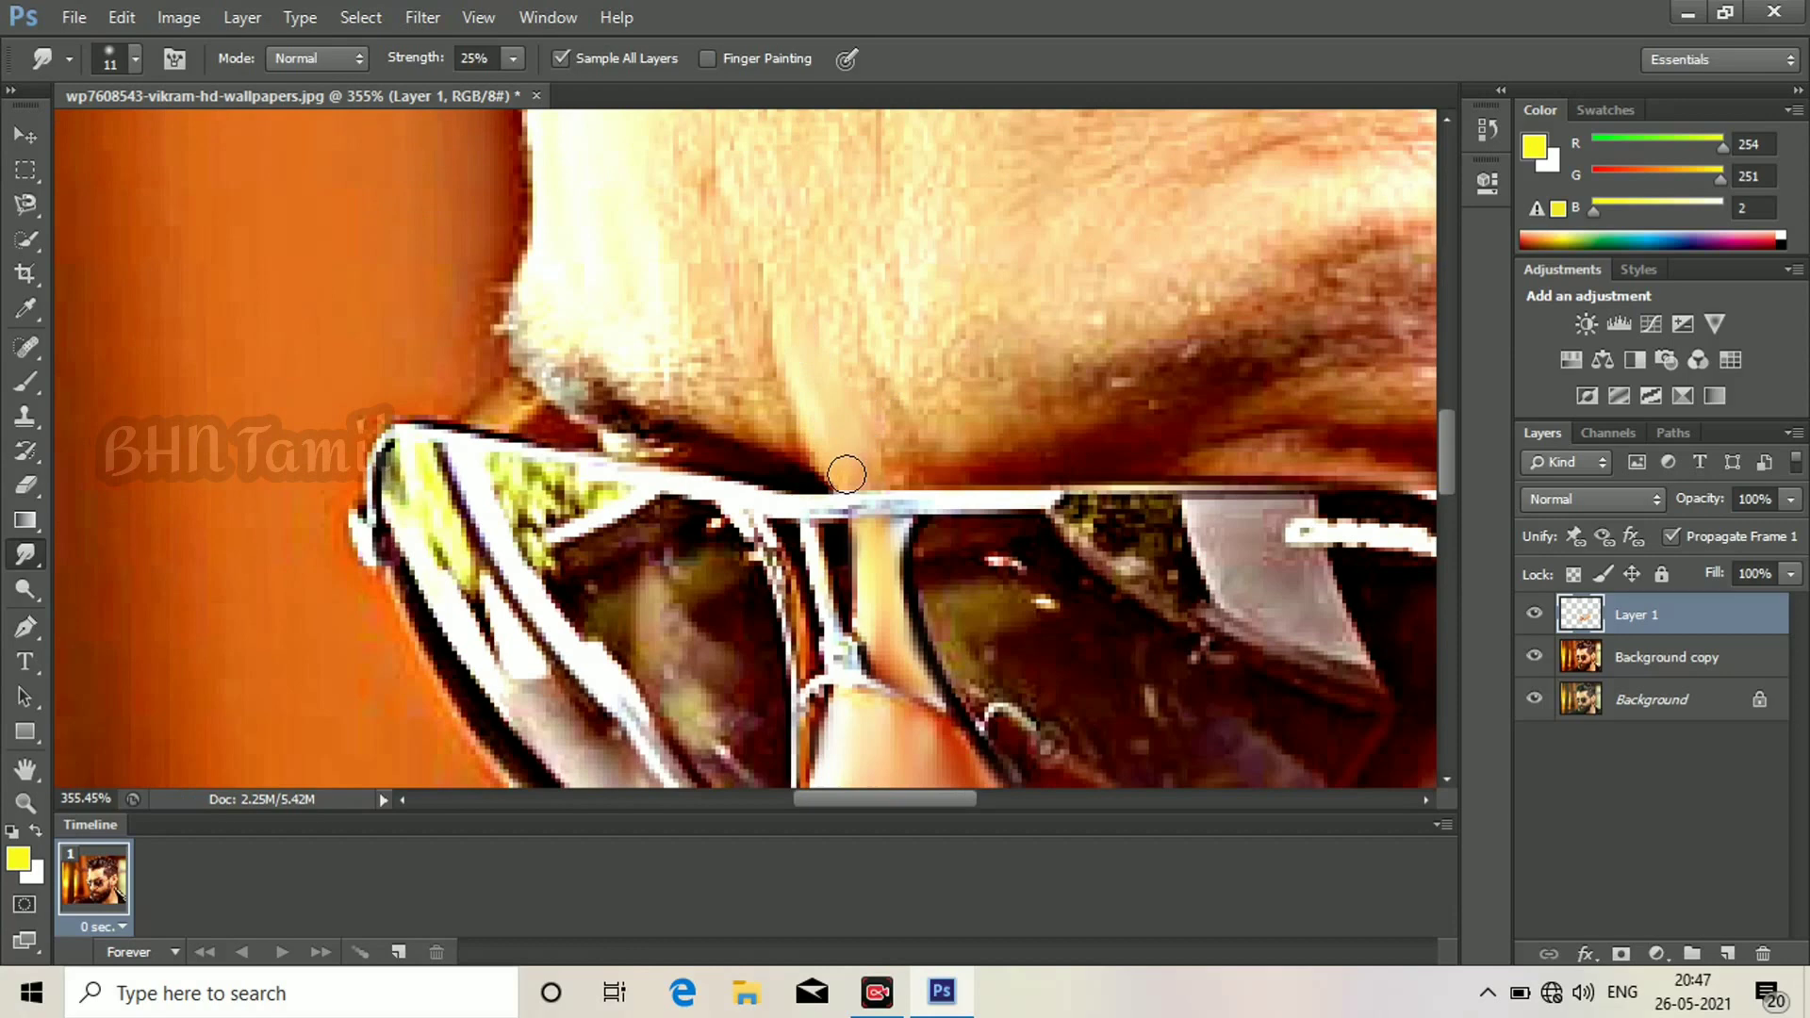
click(1535, 614)
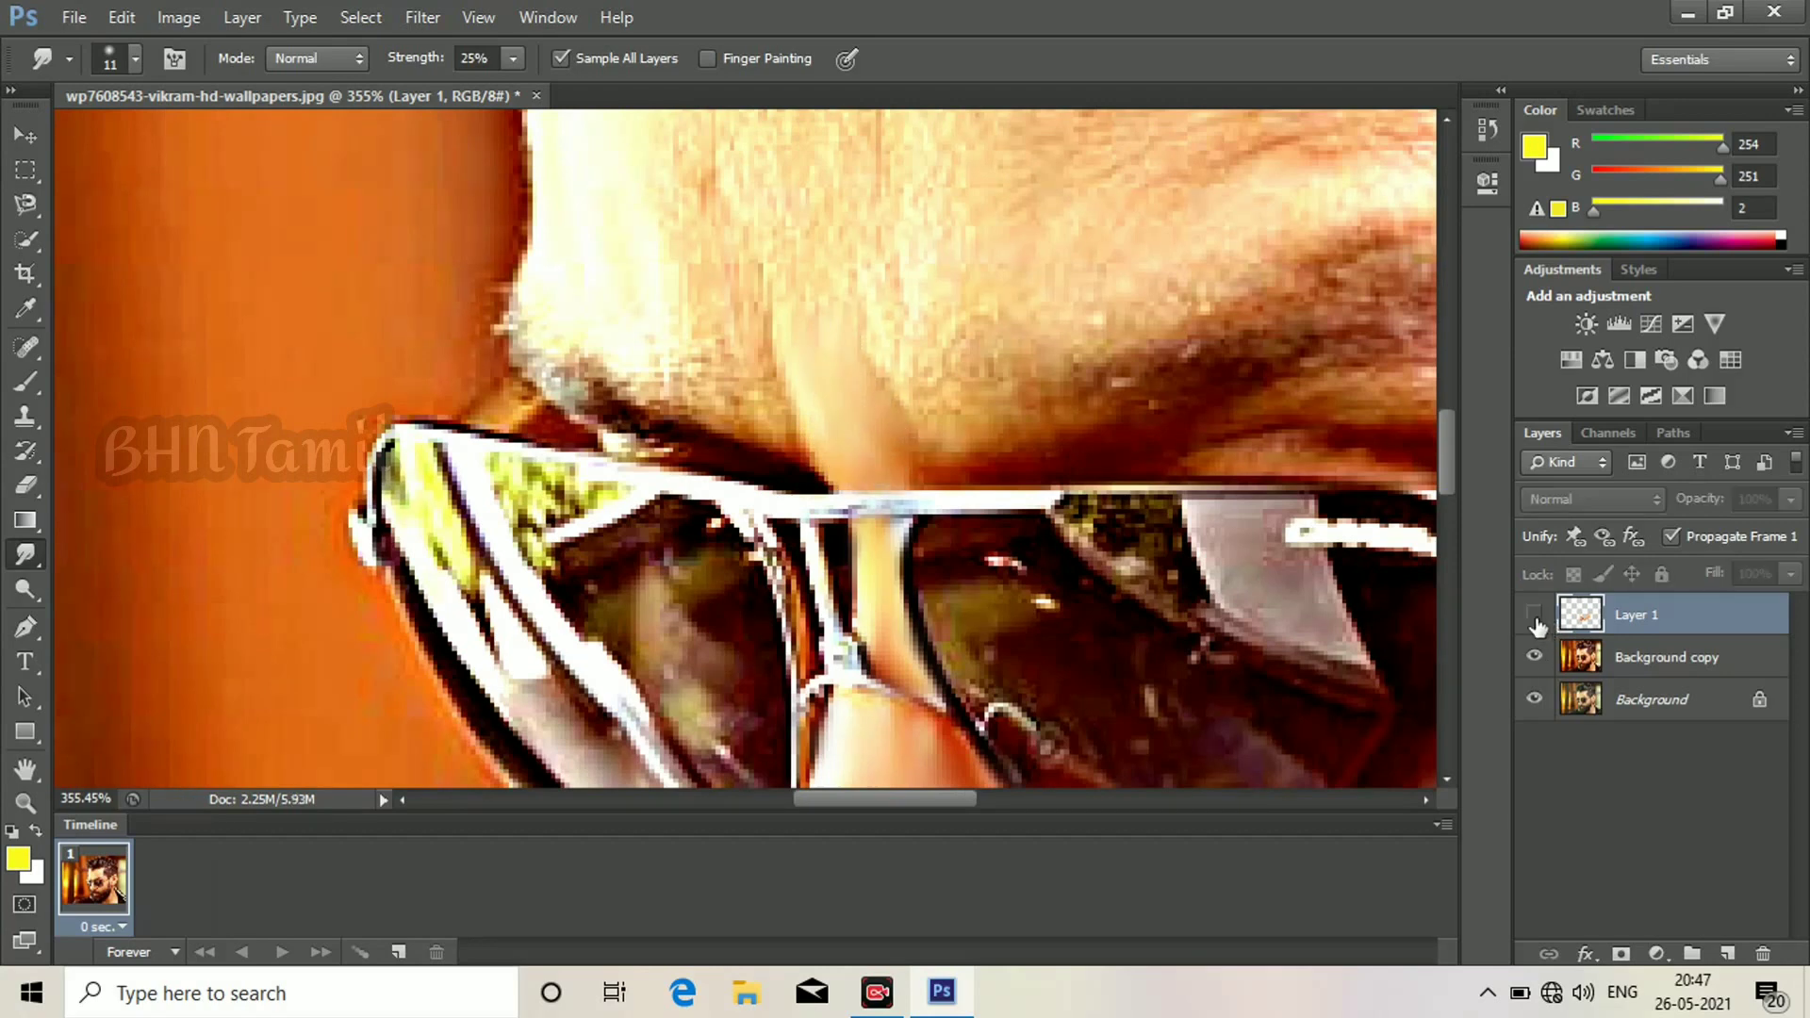
click(1535, 614)
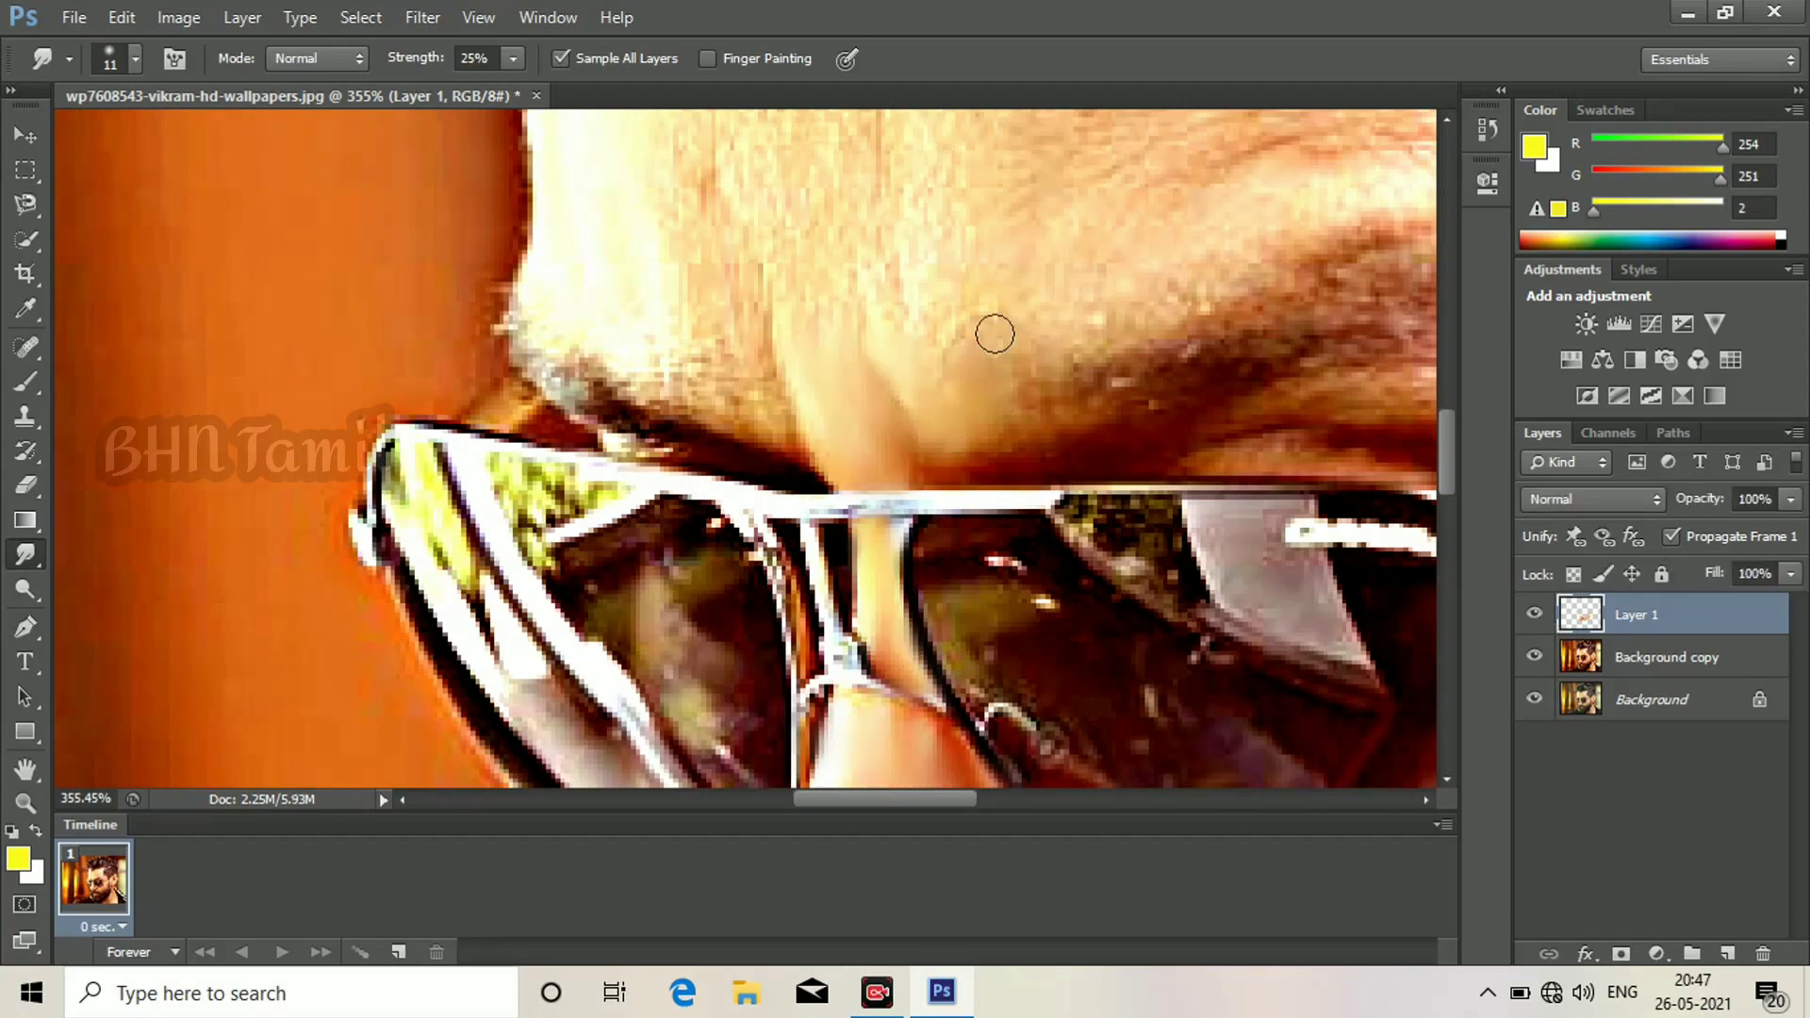
mouse_move(771, 395)
mouse_down()
mouse_move(748, 392)
mouse_move(719, 337)
mouse_up()
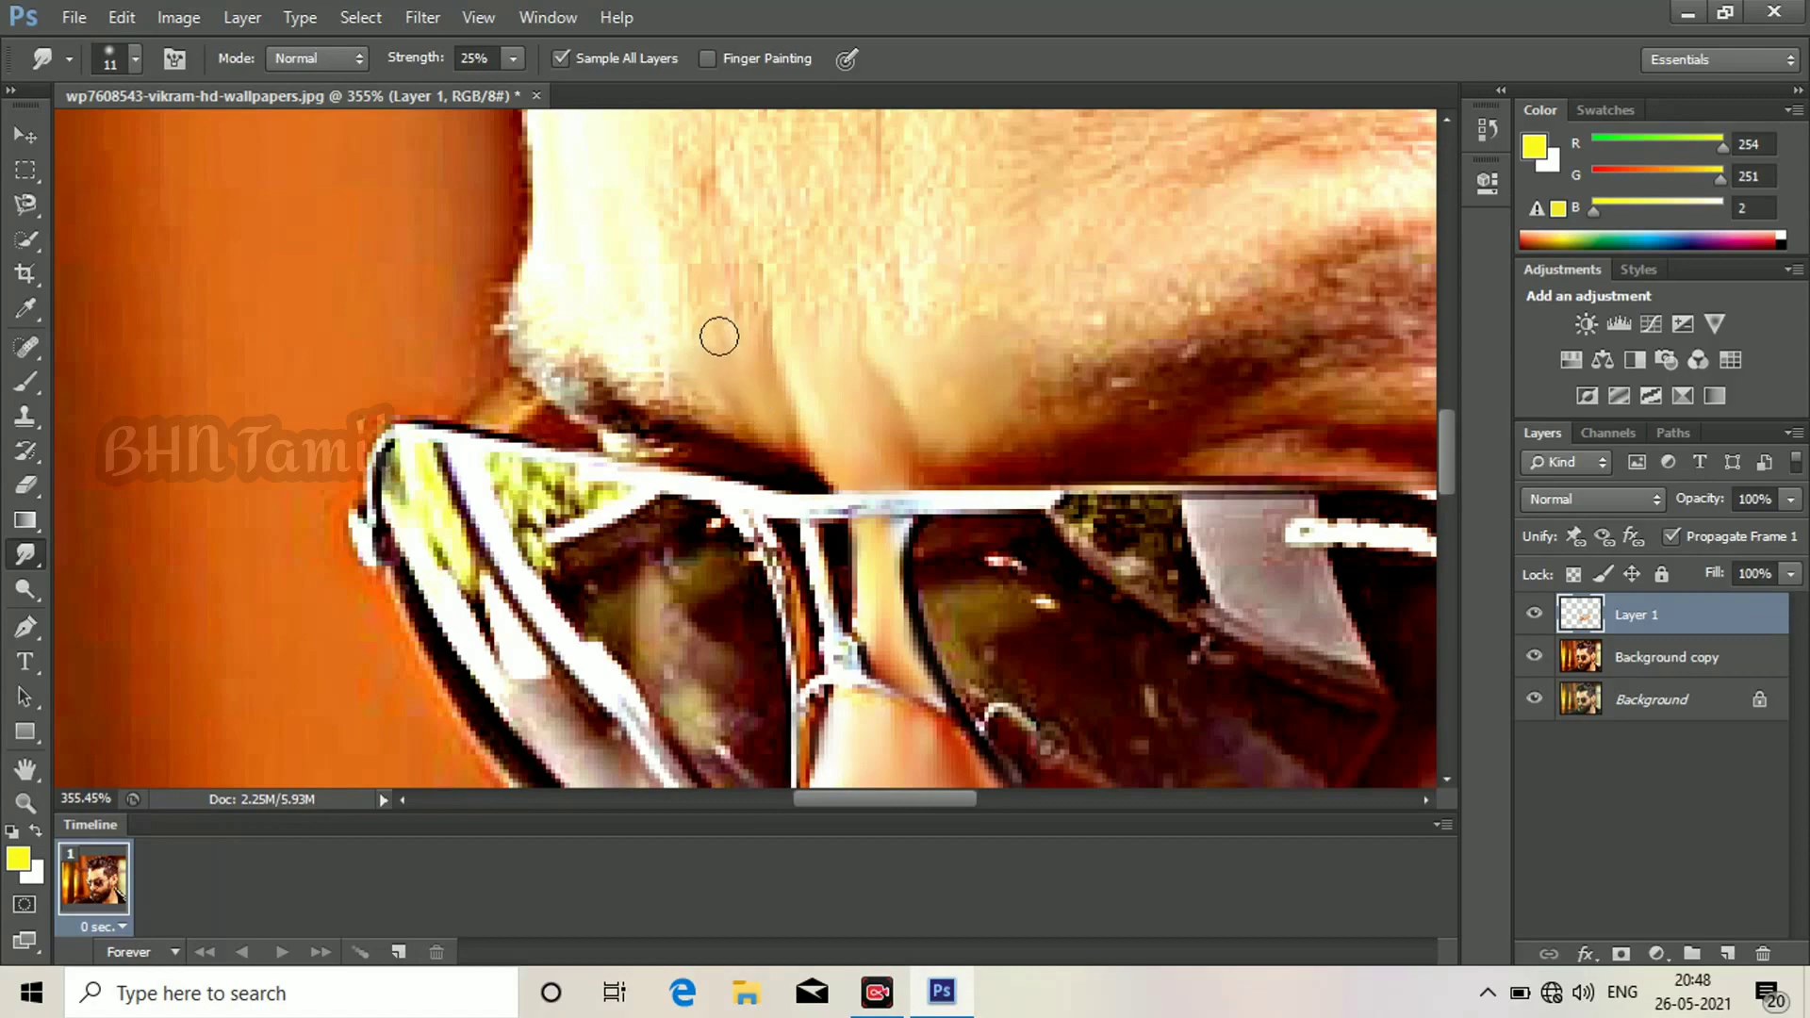
Smooth the bright outer edge of the forehead from the eyebrow up to the hairline with a 19 px brush.
drag(943, 277, 1006, 484)
mouse_move(889, 425)
mouse_down()
mouse_move(933, 430)
mouse_move(907, 434)
mouse_up()
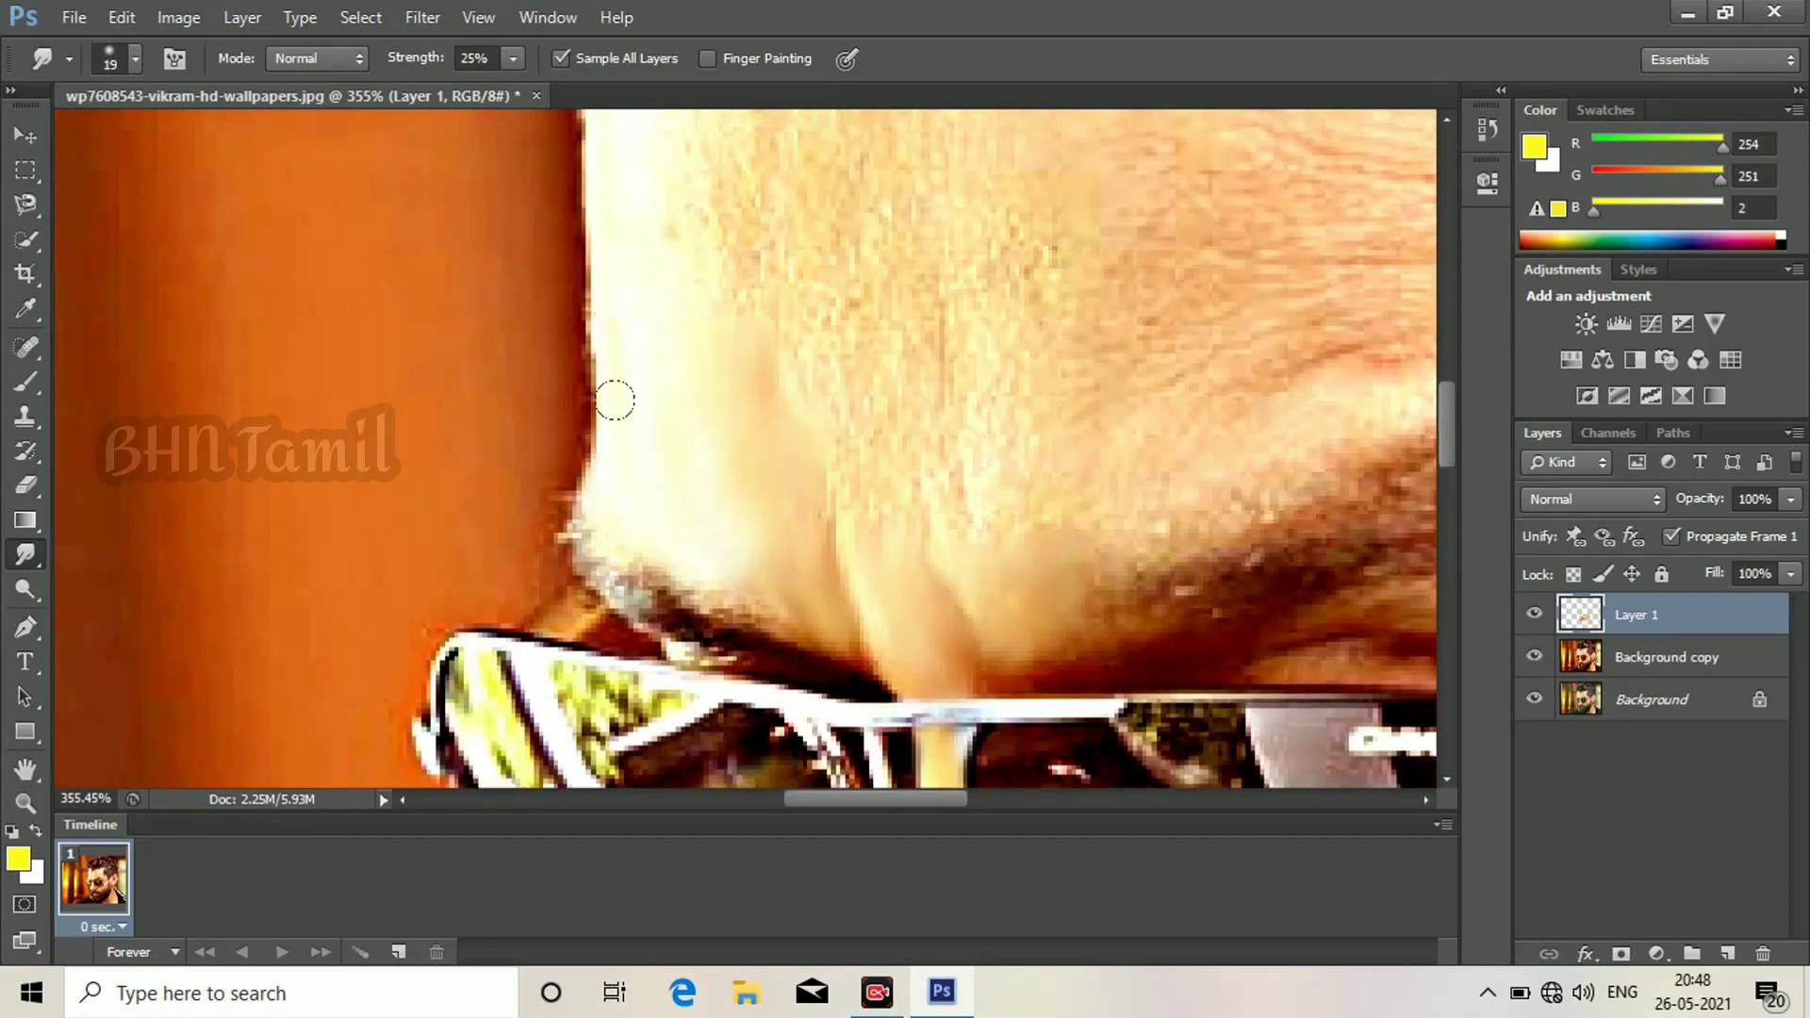
drag(615, 399, 697, 359)
scroll(687, 330, up, 3)
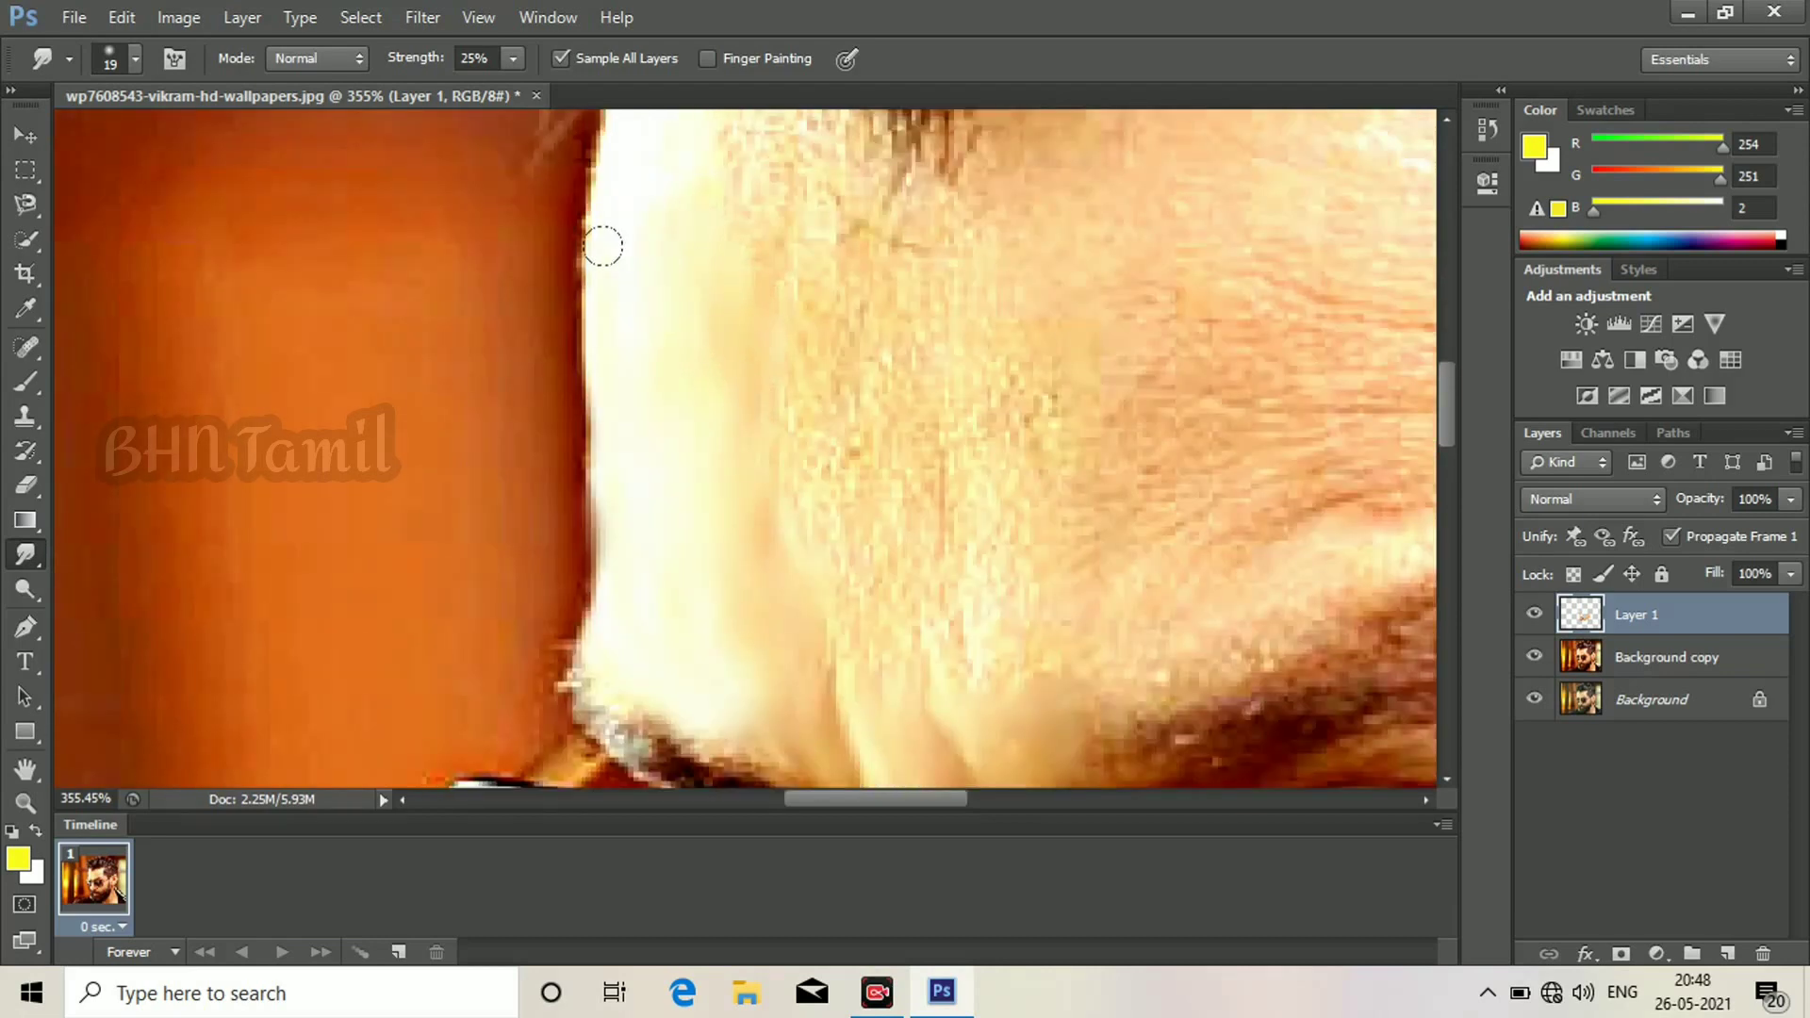
scroll(726, 415, up, 3)
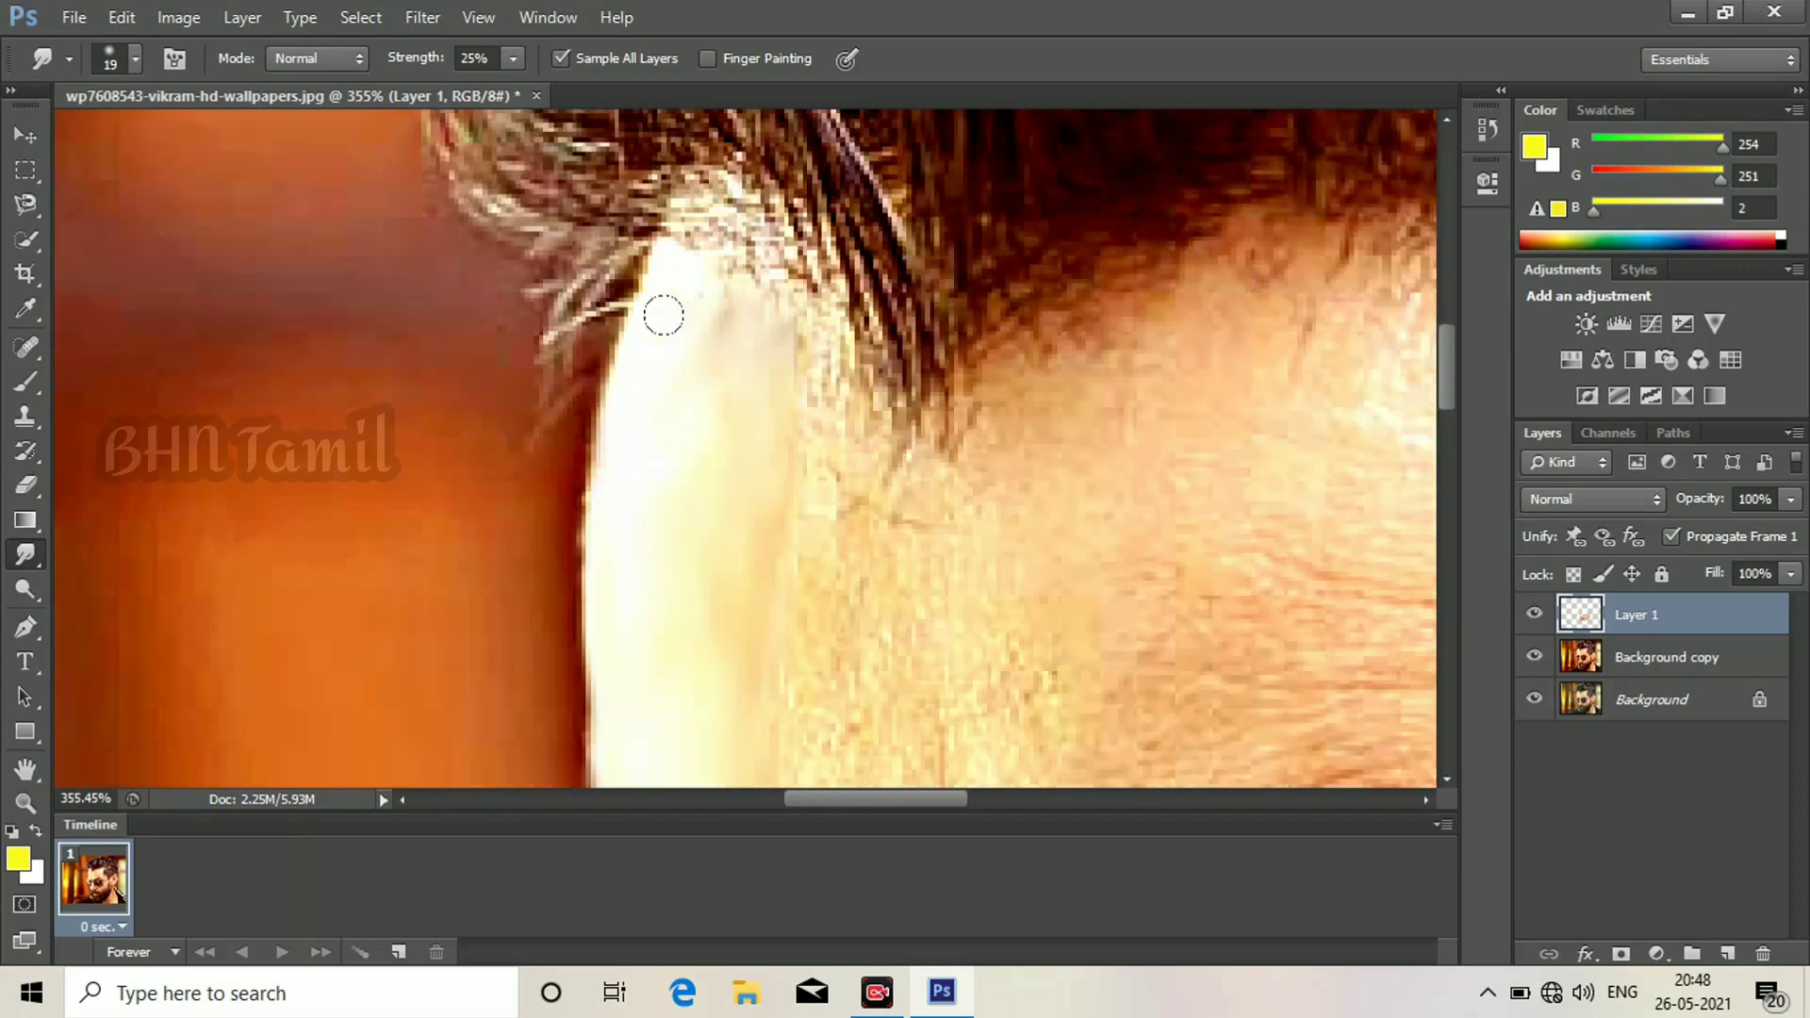
scroll(660, 311, up, 3)
Smooth the forehead skin beside the bright outer edge, from the hairline to the space above the eyebrows, mainly with a 36 px brush.
mouse_move(727, 310)
mouse_down()
mouse_move(867, 538)
mouse_move(875, 598)
mouse_move(811, 608)
mouse_up()
scroll(801, 404, down, 3)
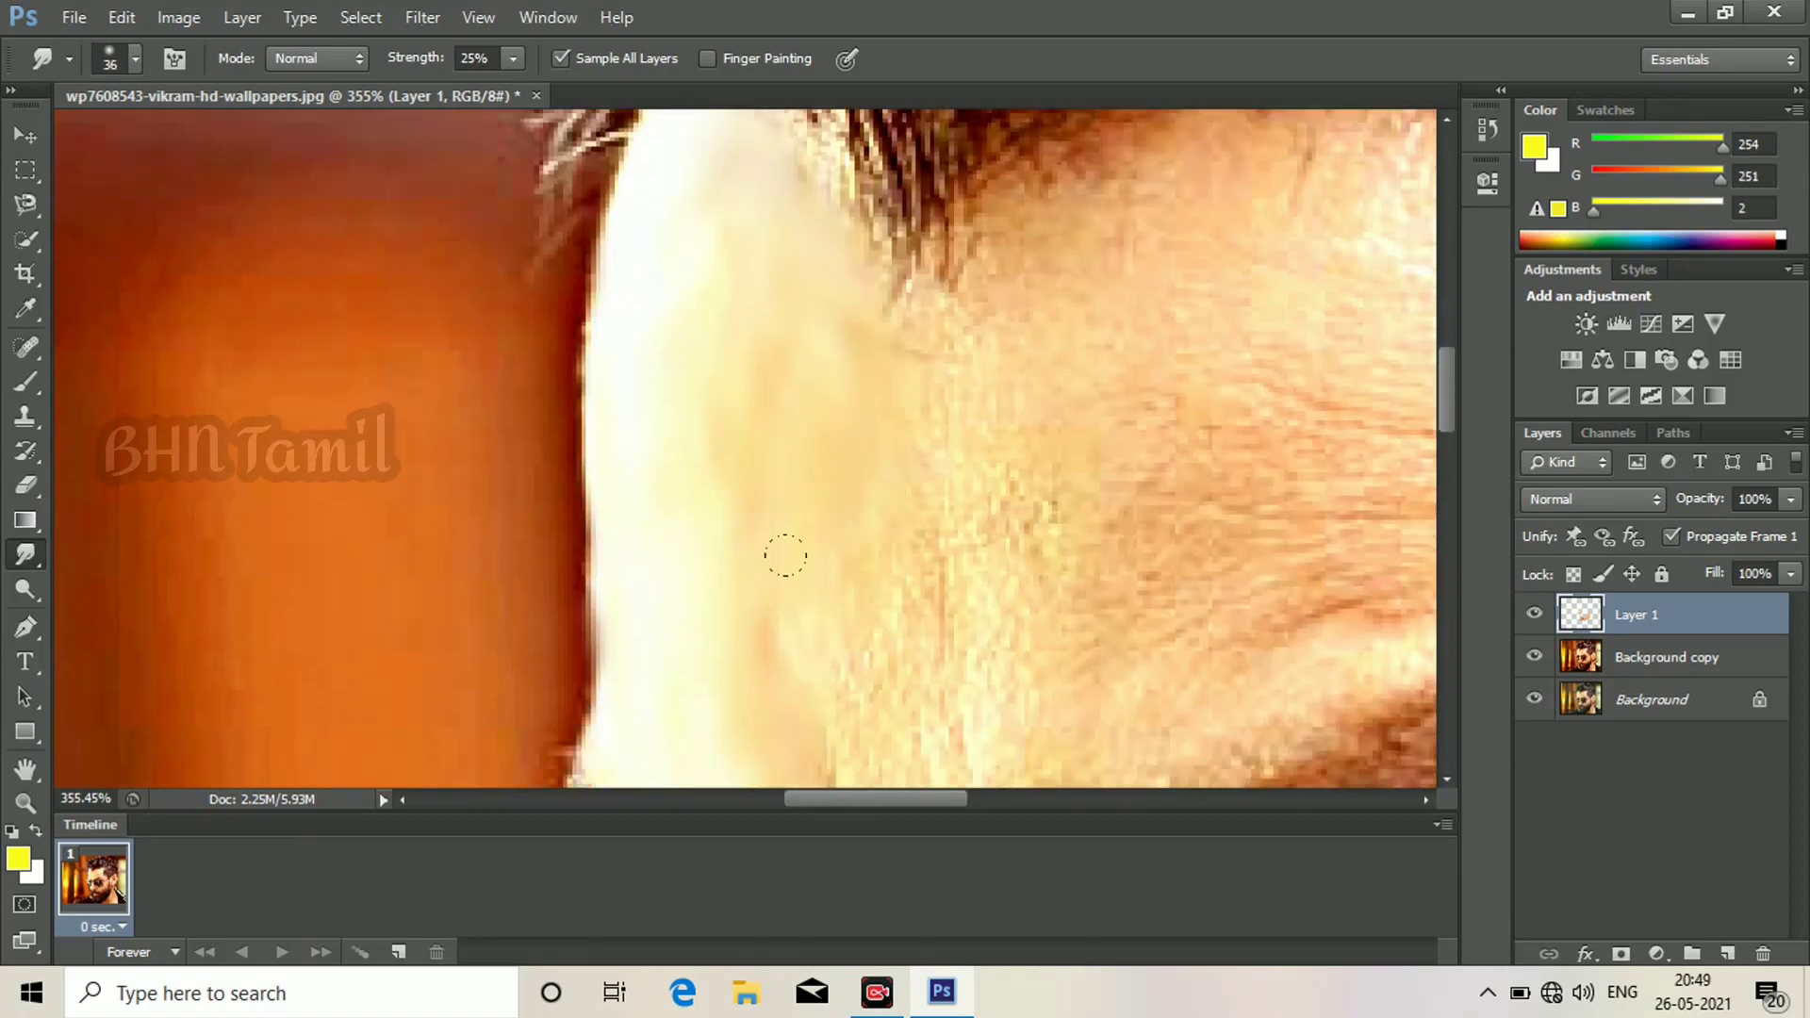
scroll(786, 556, up, 1)
scroll(1246, 427, up, 1)
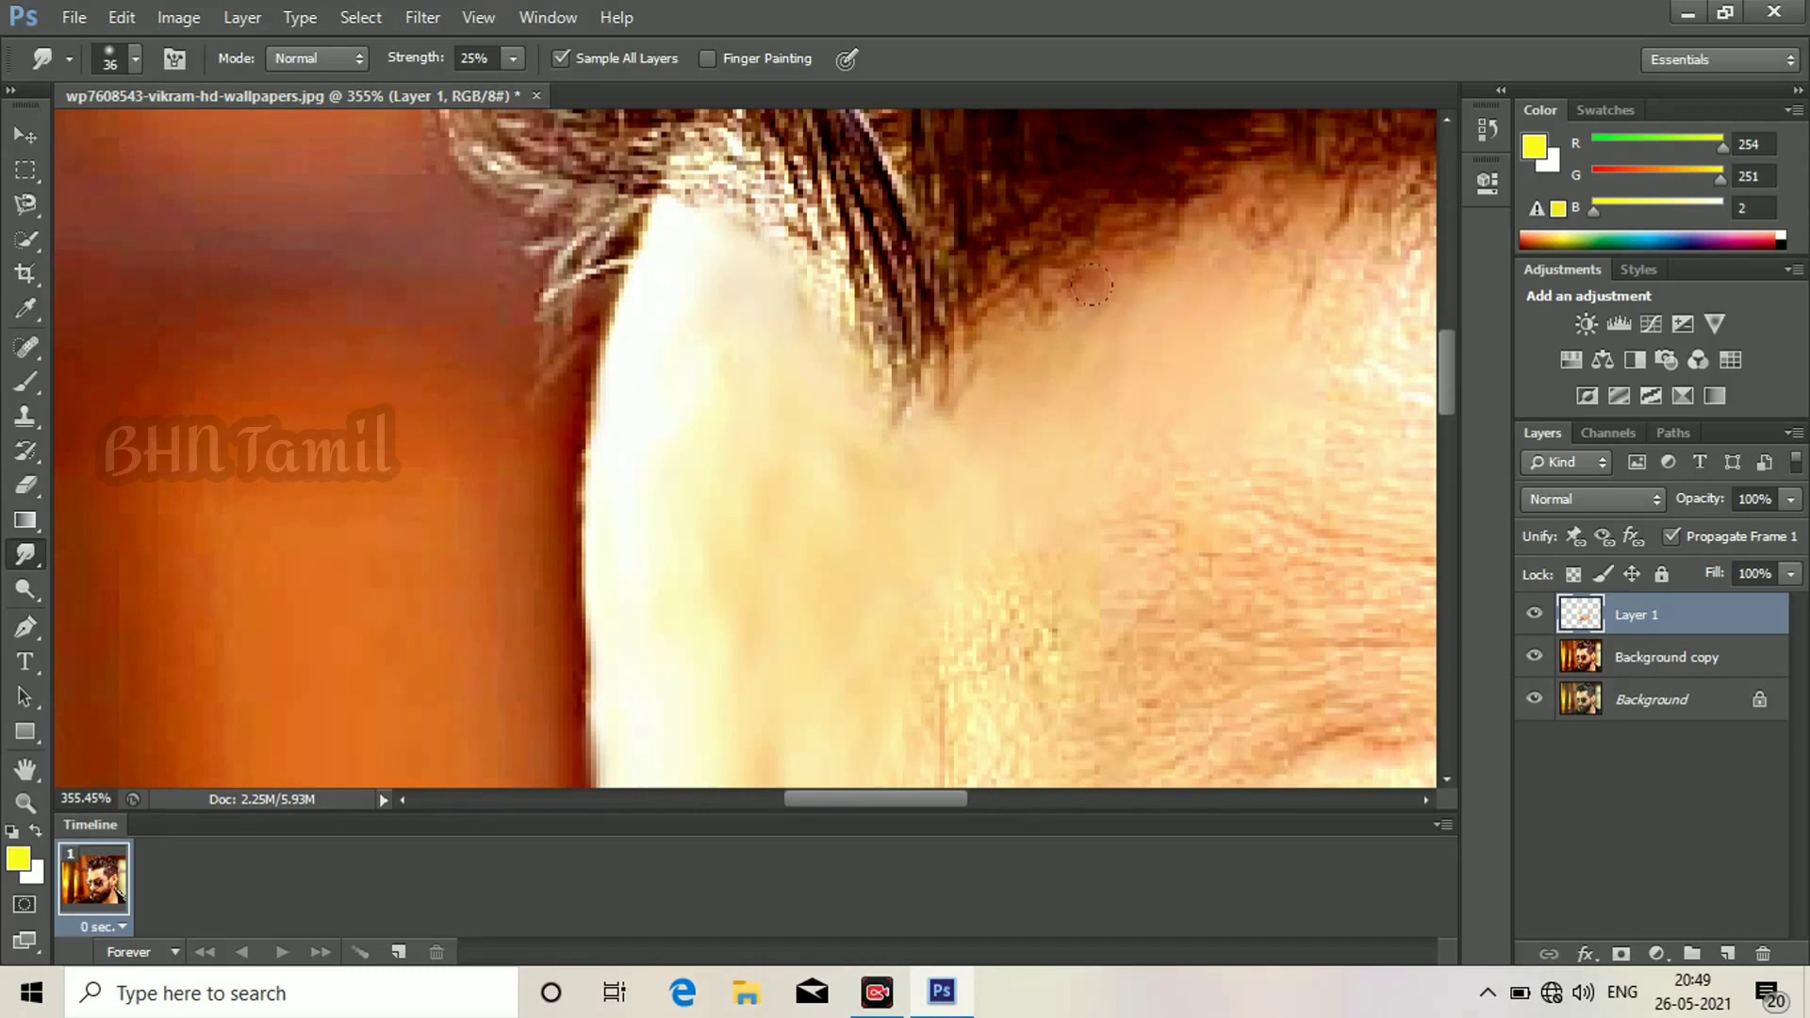
scroll(981, 509, down, 4)
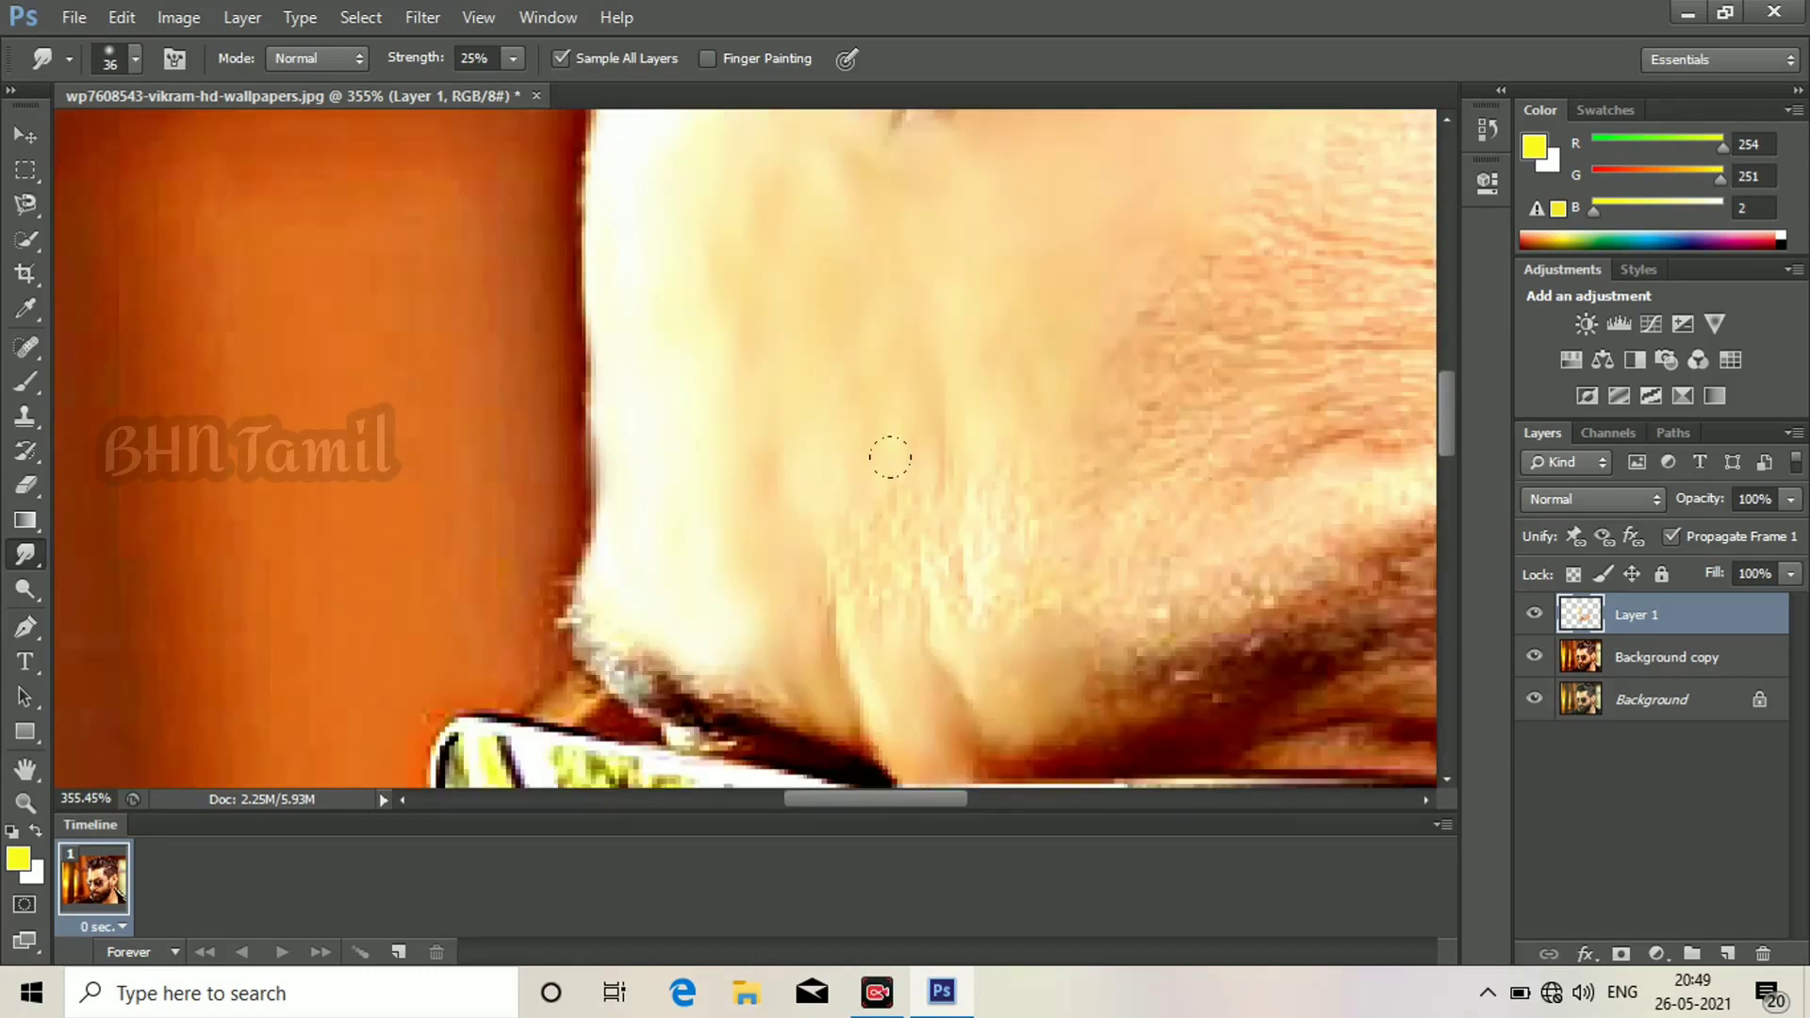
drag(933, 504, 866, 549)
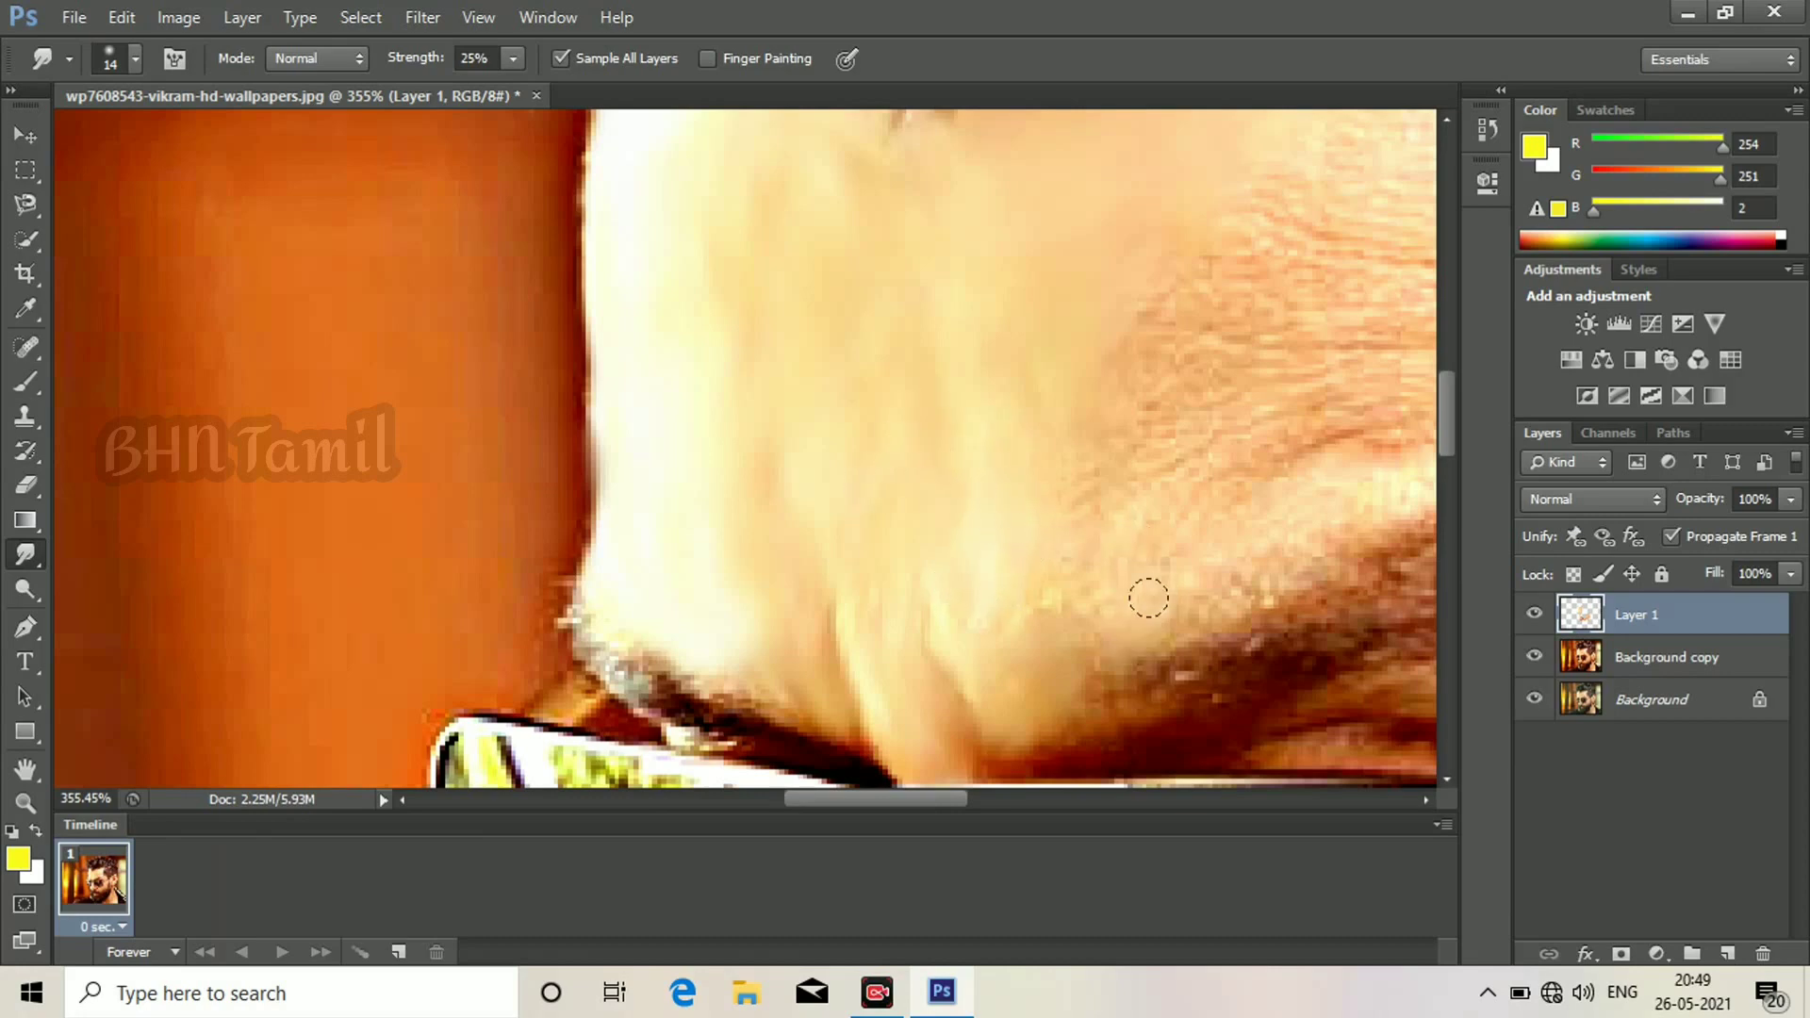
Smooth the central forehead, from above the eyebrow up to the front hairline, with a 28 px Smudge brush.
drag(1181, 361, 957, 572)
drag(965, 535, 1012, 542)
mouse_move(978, 441)
mouse_down()
mouse_move(910, 486)
mouse_move(985, 618)
mouse_move(1041, 572)
mouse_move(1280, 584)
mouse_move(1112, 579)
mouse_up()
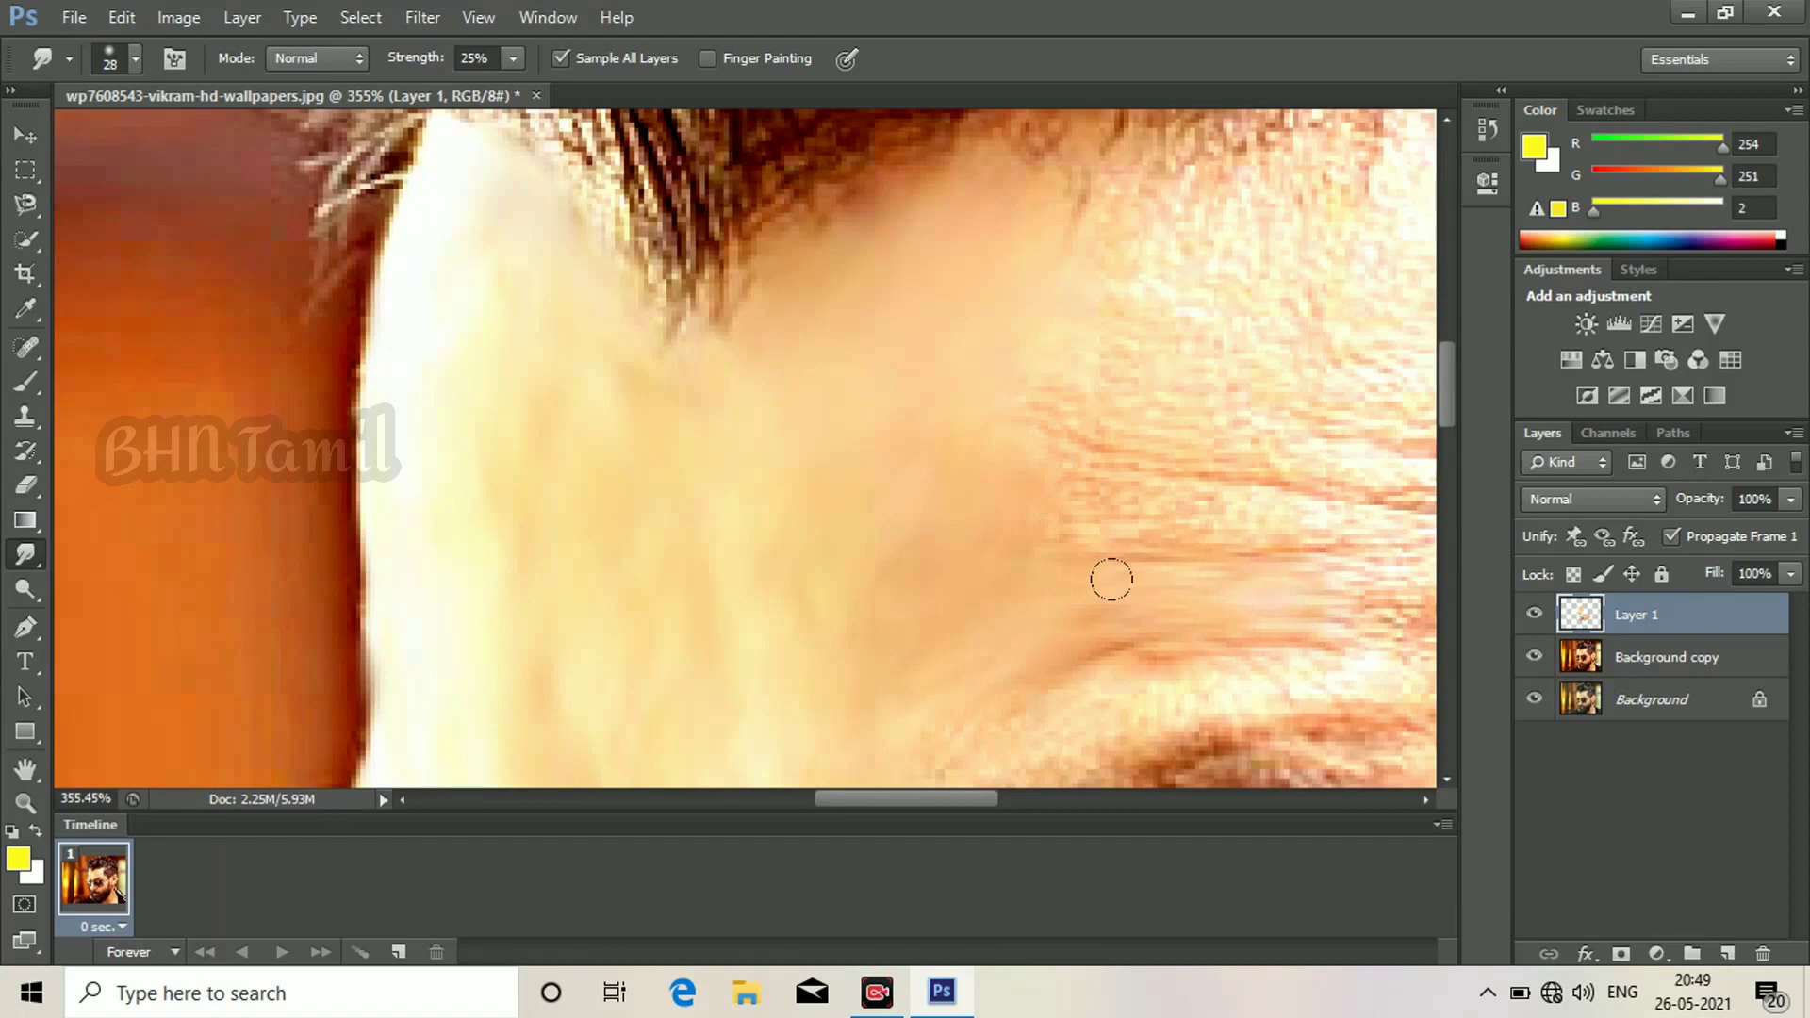
scroll(1107, 481, up, 2)
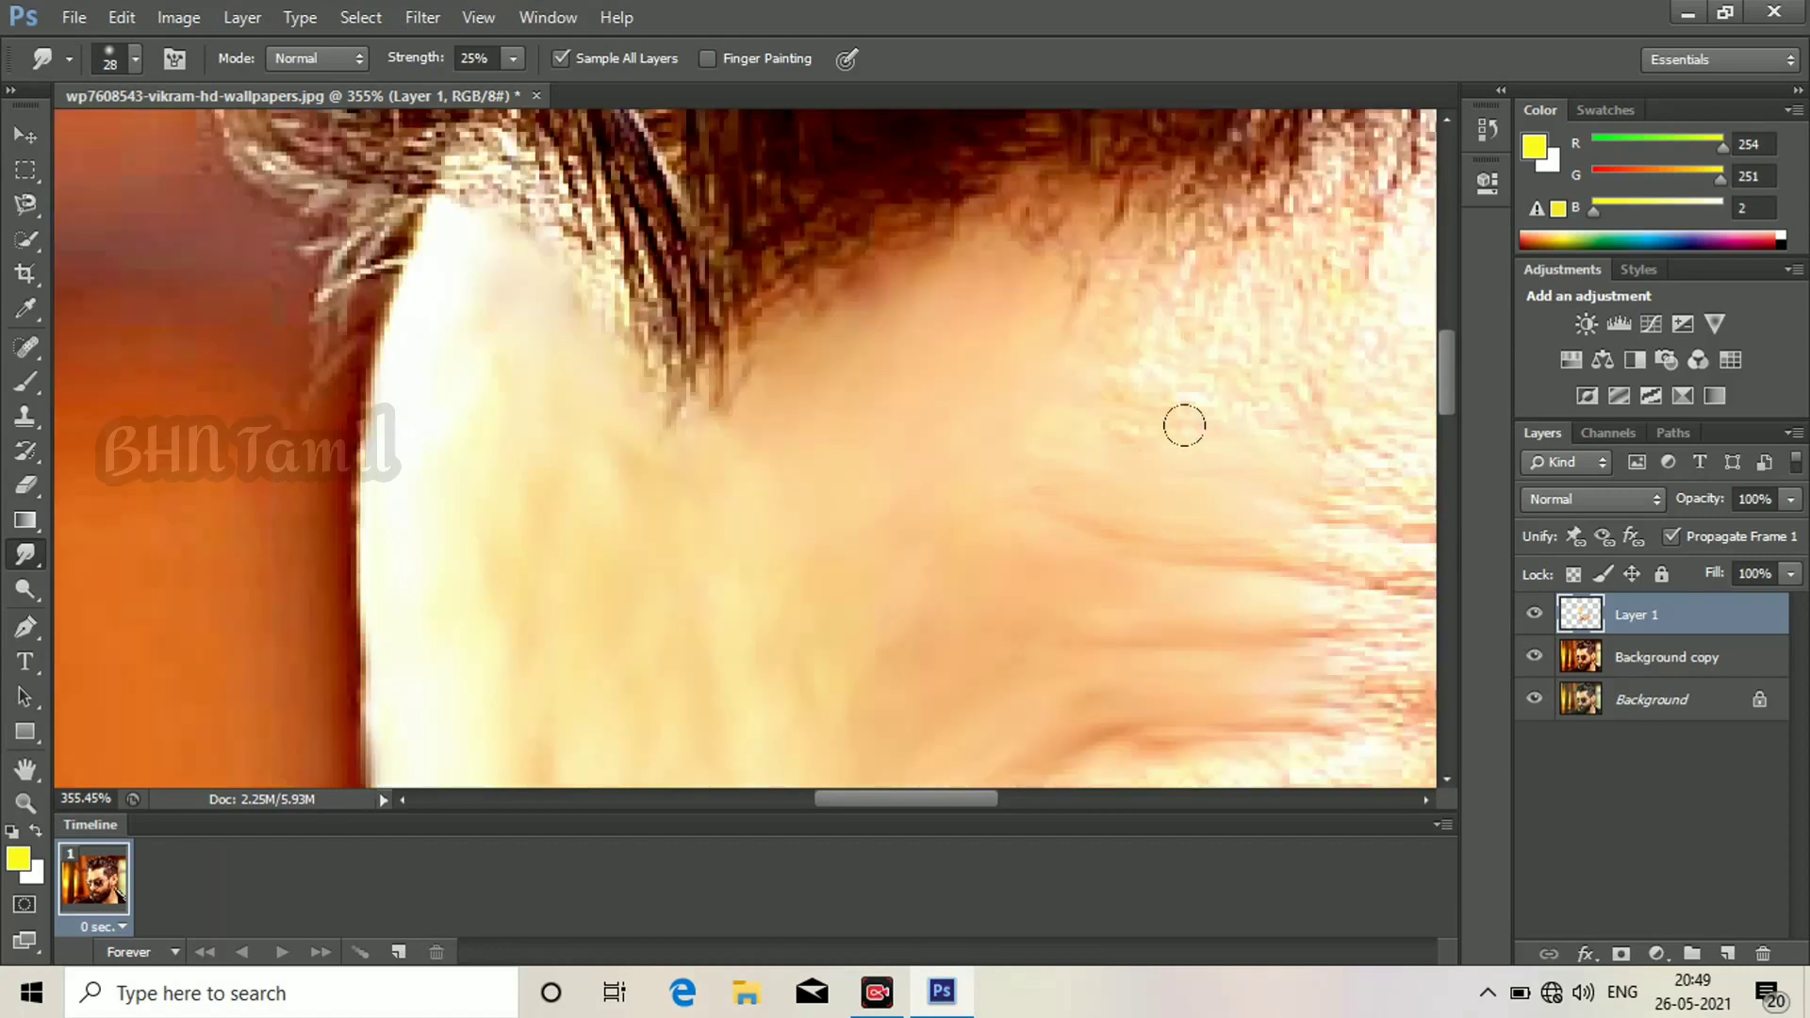
mouse_move(978, 218)
mouse_down()
mouse_move(1201, 253)
mouse_move(1306, 403)
mouse_move(1198, 349)
mouse_up()
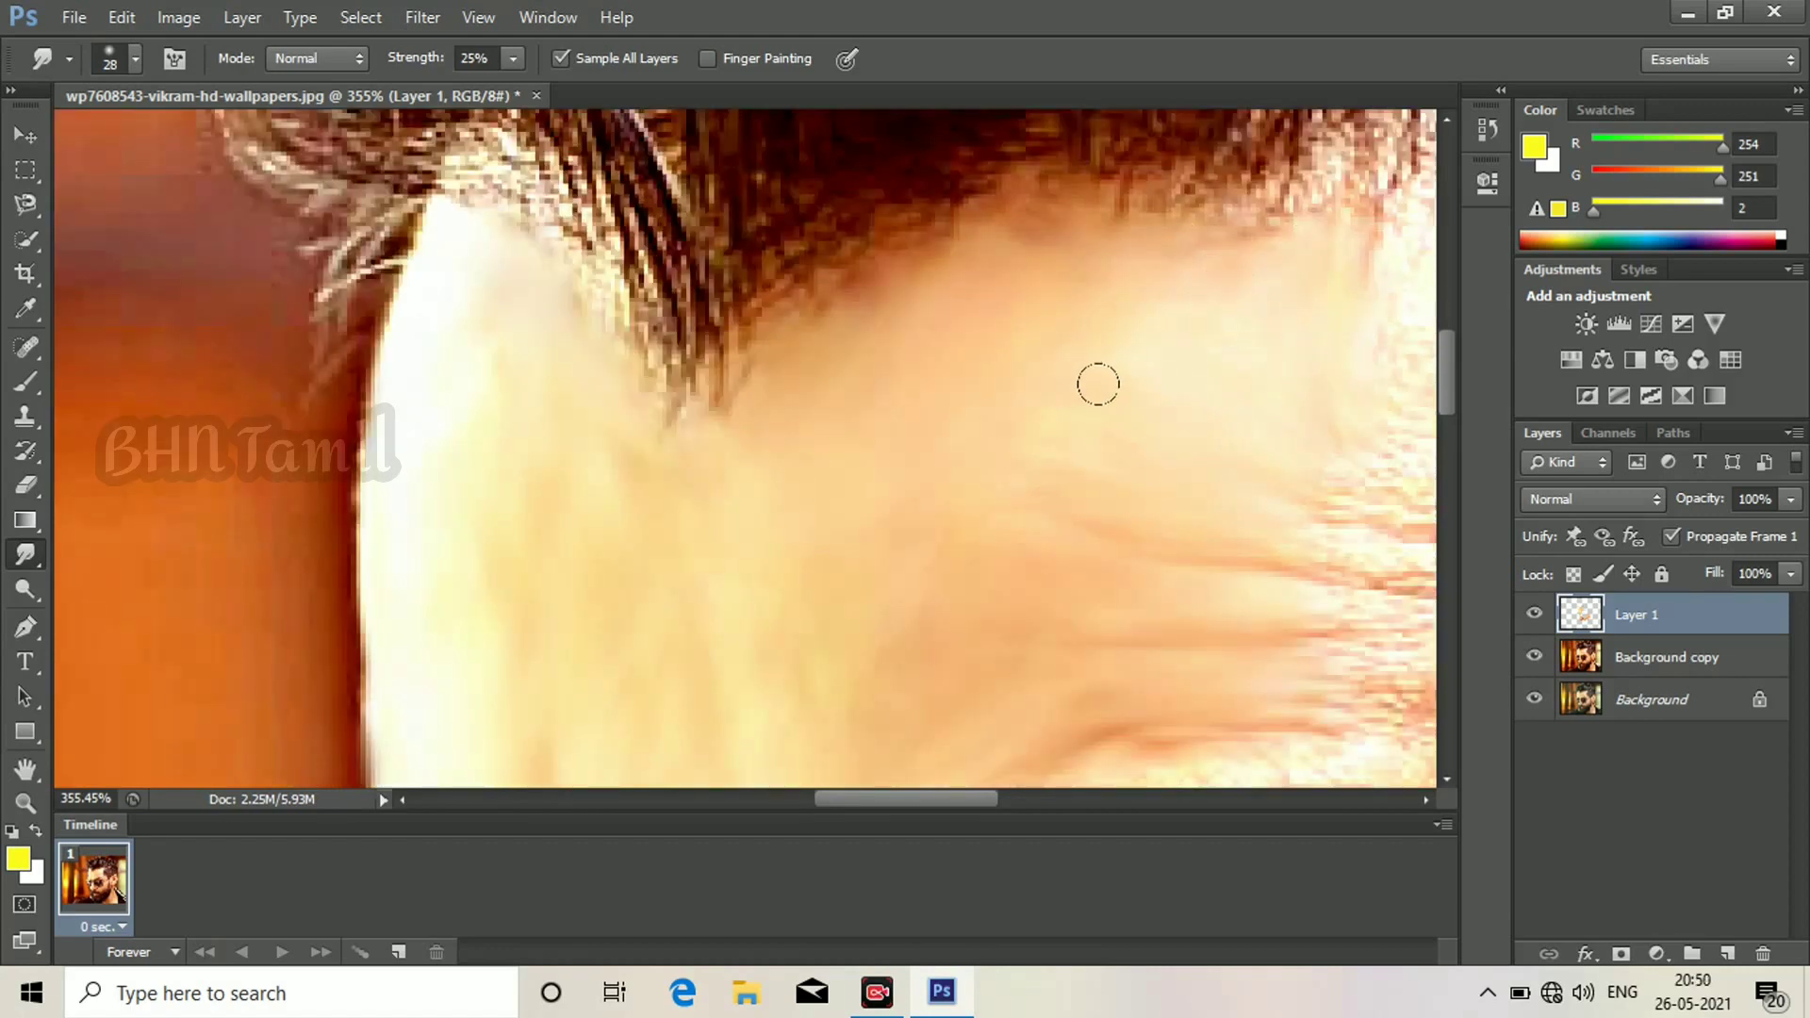
drag(1099, 385, 781, 299)
Smudge the forehead wrinkles, the skin above the eyebrow and the temple hairline area with a 14 px brush.
mouse_move(789, 431)
mouse_down()
mouse_move(986, 457)
mouse_move(849, 486)
mouse_move(975, 503)
mouse_move(895, 536)
mouse_up()
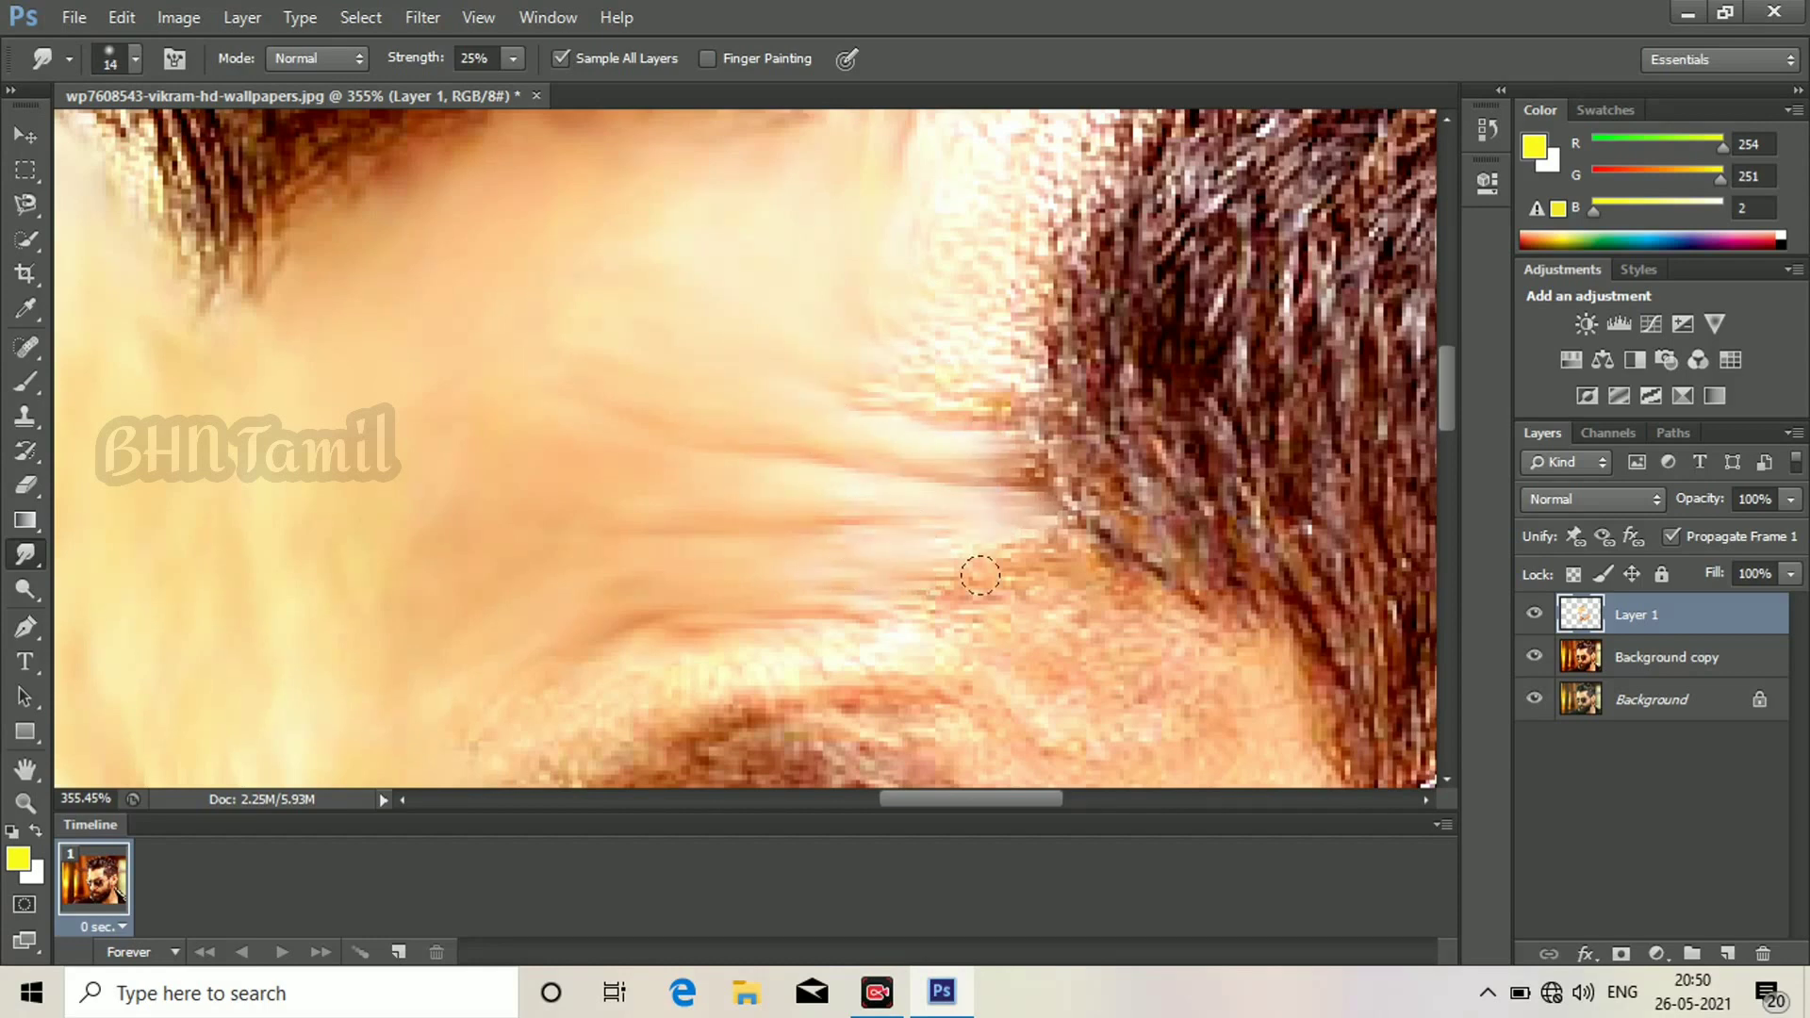
drag(980, 575, 818, 571)
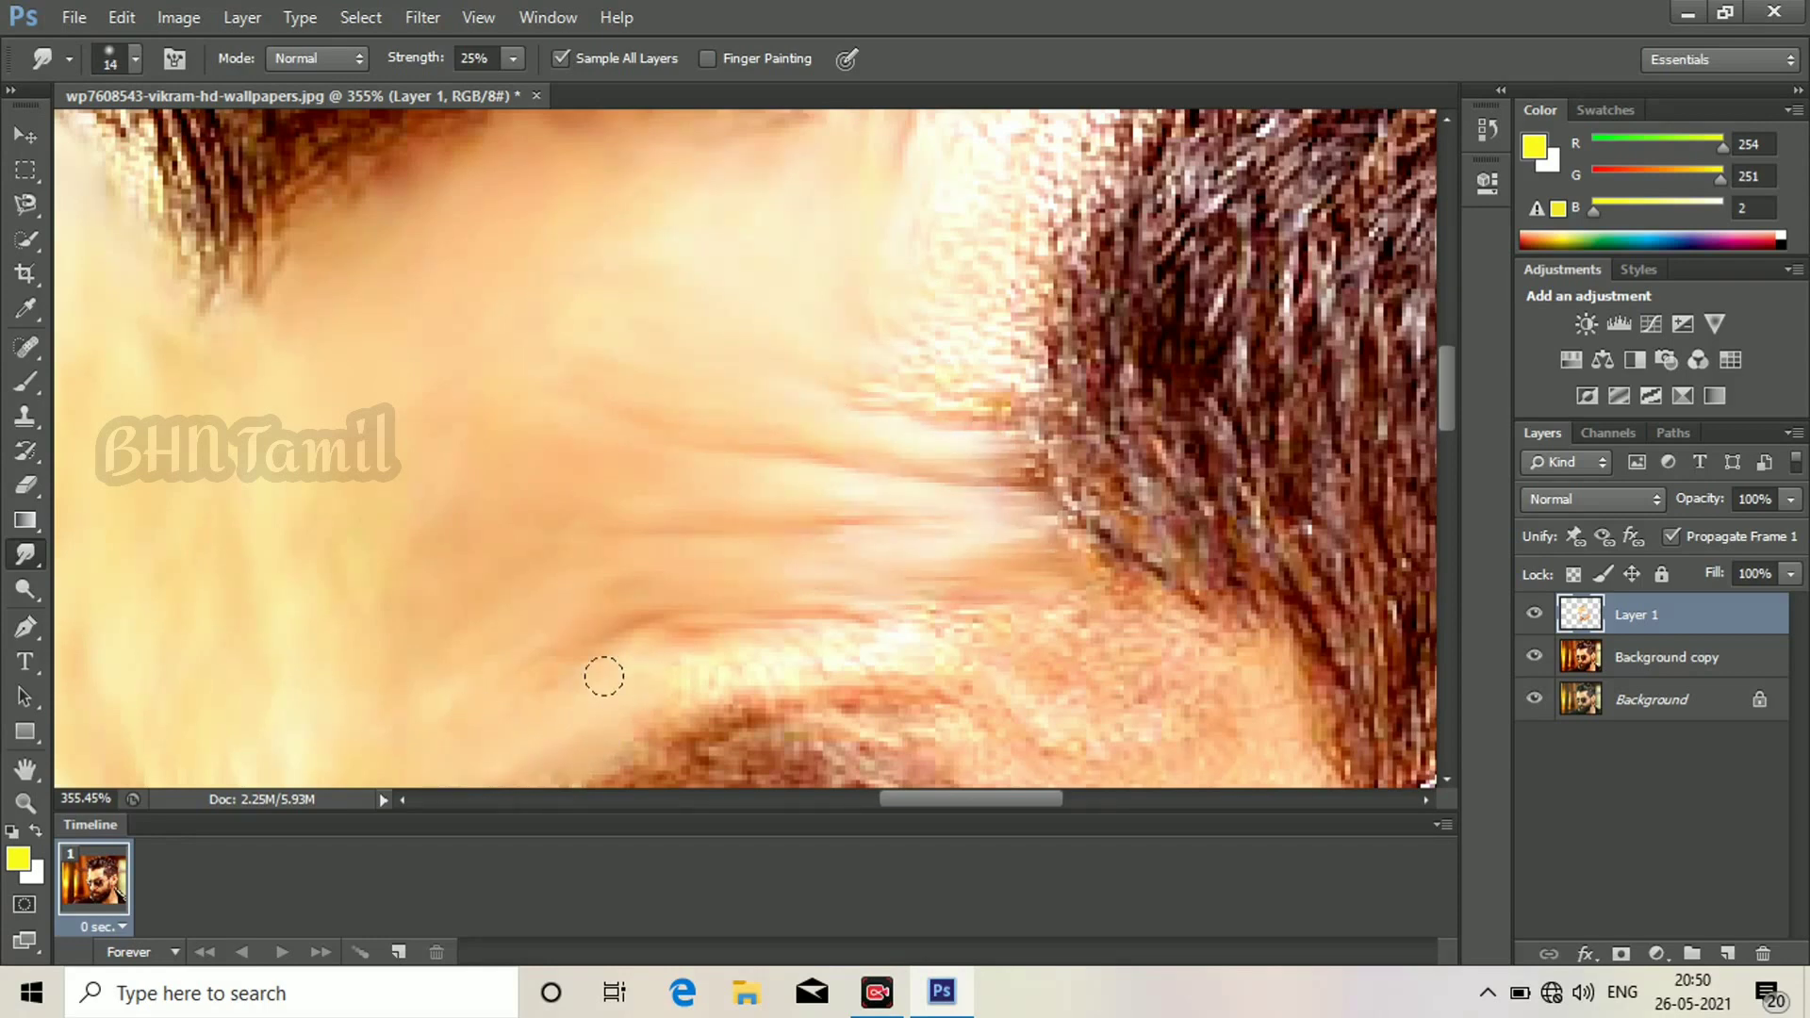
drag(1056, 652, 1131, 593)
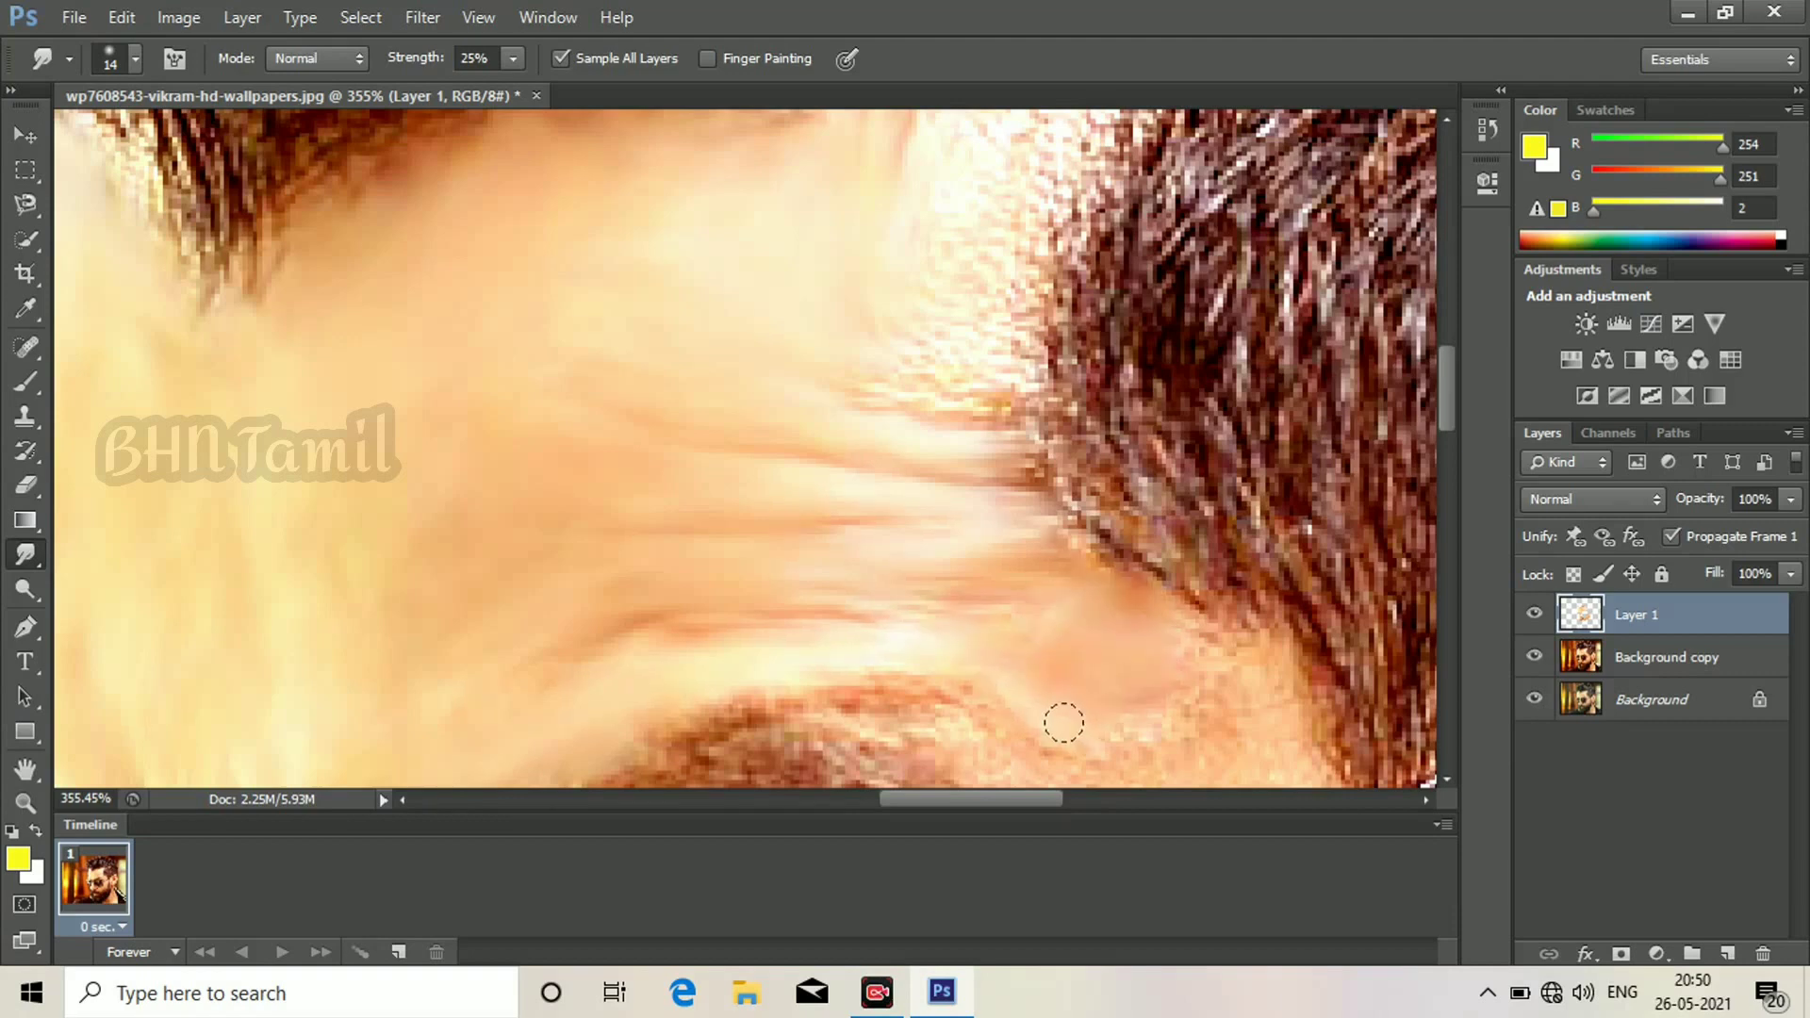
scroll(1055, 723, up, 3)
mouse_move(917, 570)
mouse_down()
mouse_move(990, 518)
mouse_move(896, 294)
mouse_move(1049, 300)
mouse_move(1011, 372)
mouse_move(956, 386)
mouse_move(866, 297)
mouse_up()
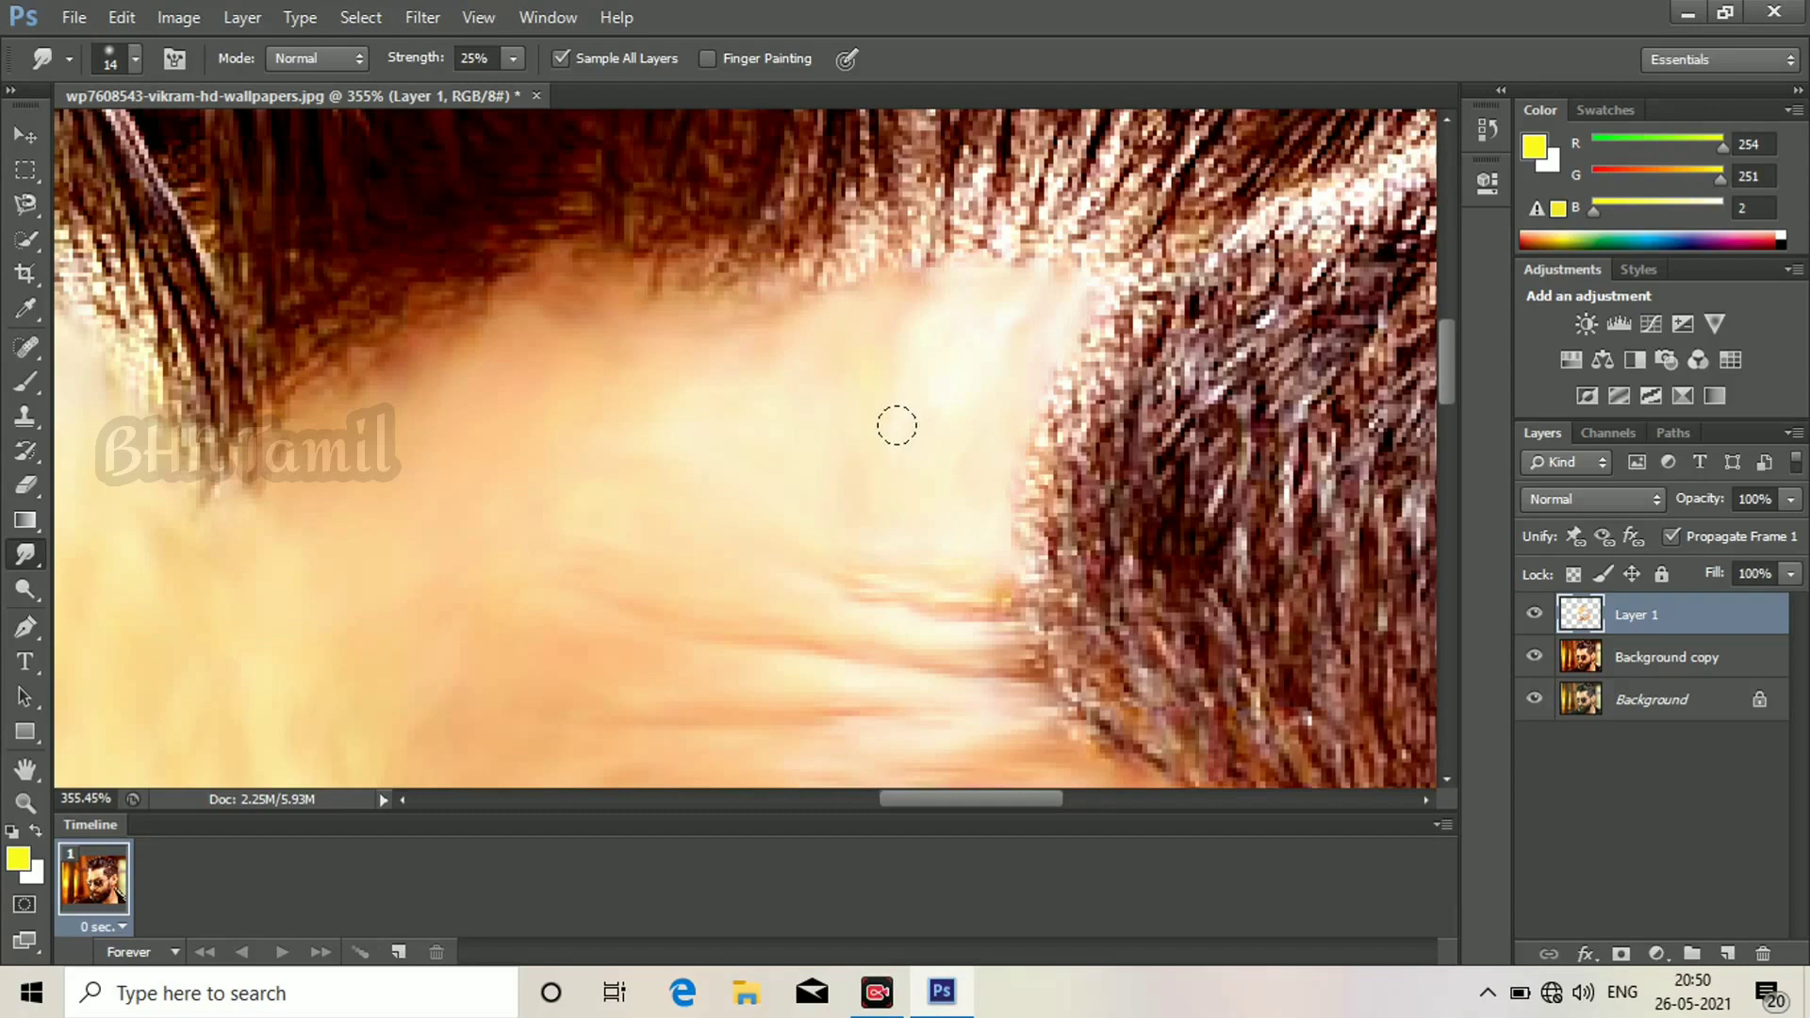
Smooth the skin from the eyebrow tail to the sunglasses arm and along the eyelid above the lens.
scroll(1118, 601, down, 4)
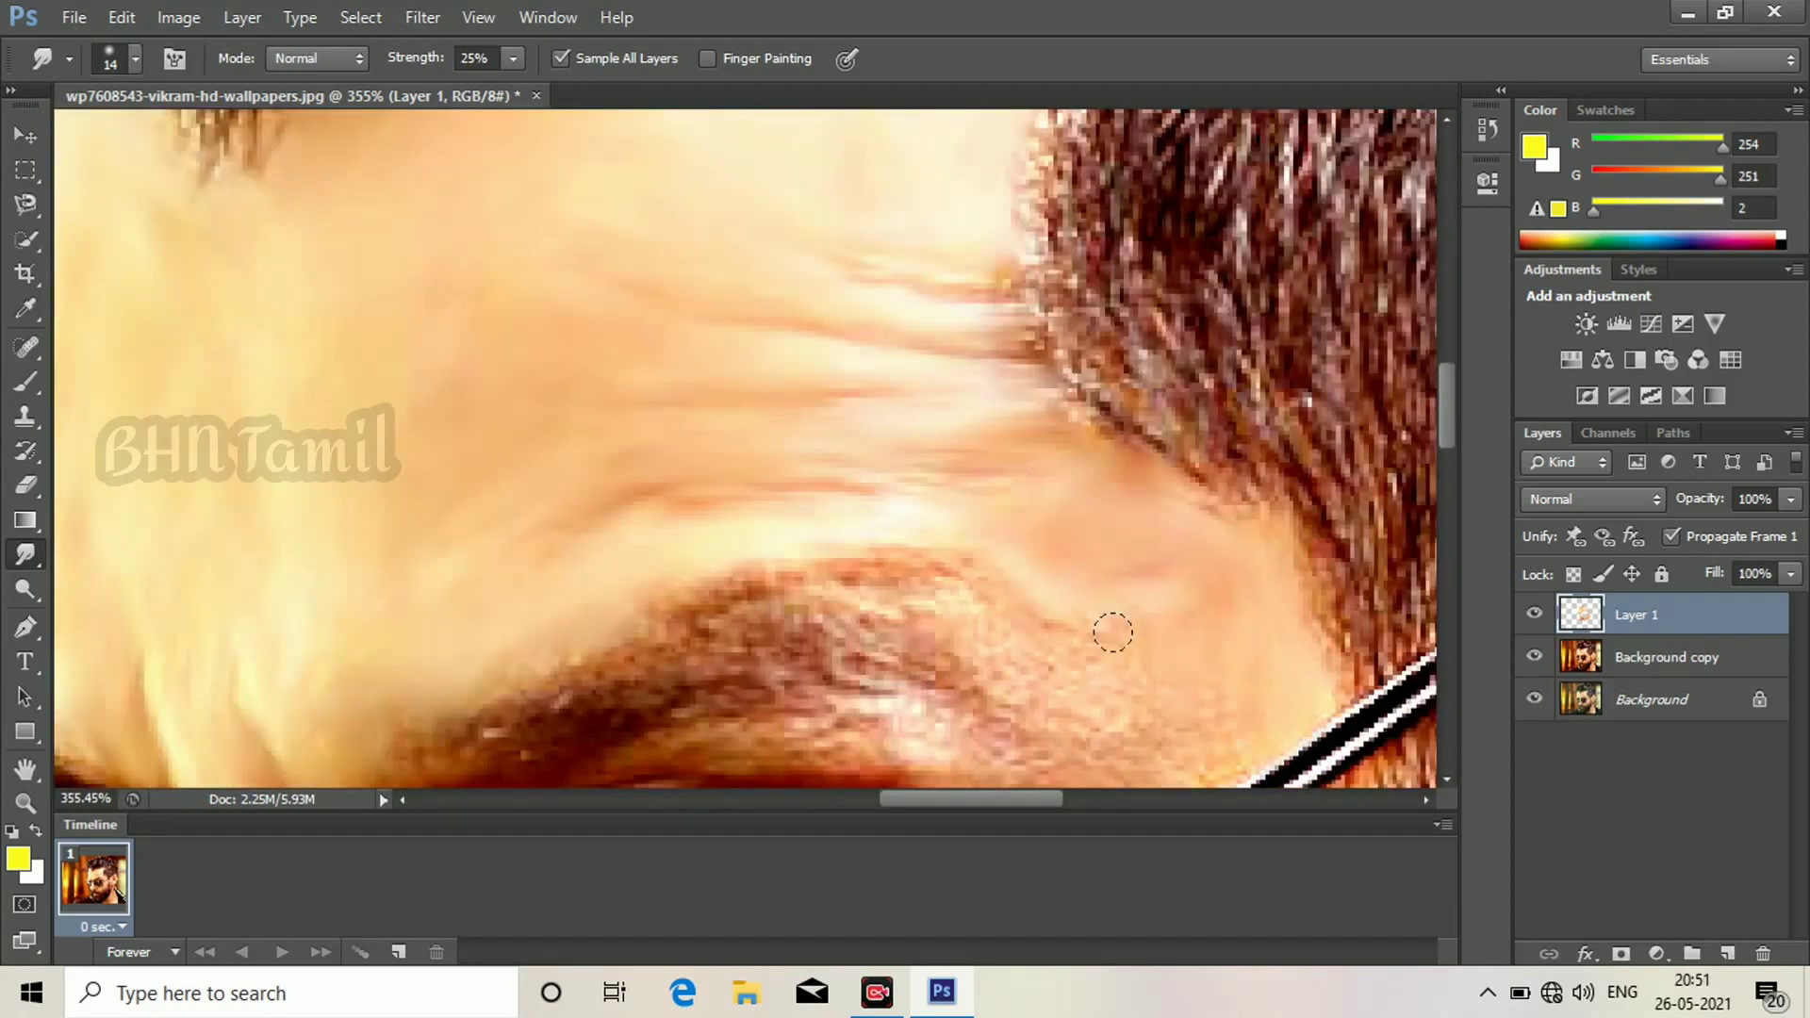
scroll(1043, 635, down, 2)
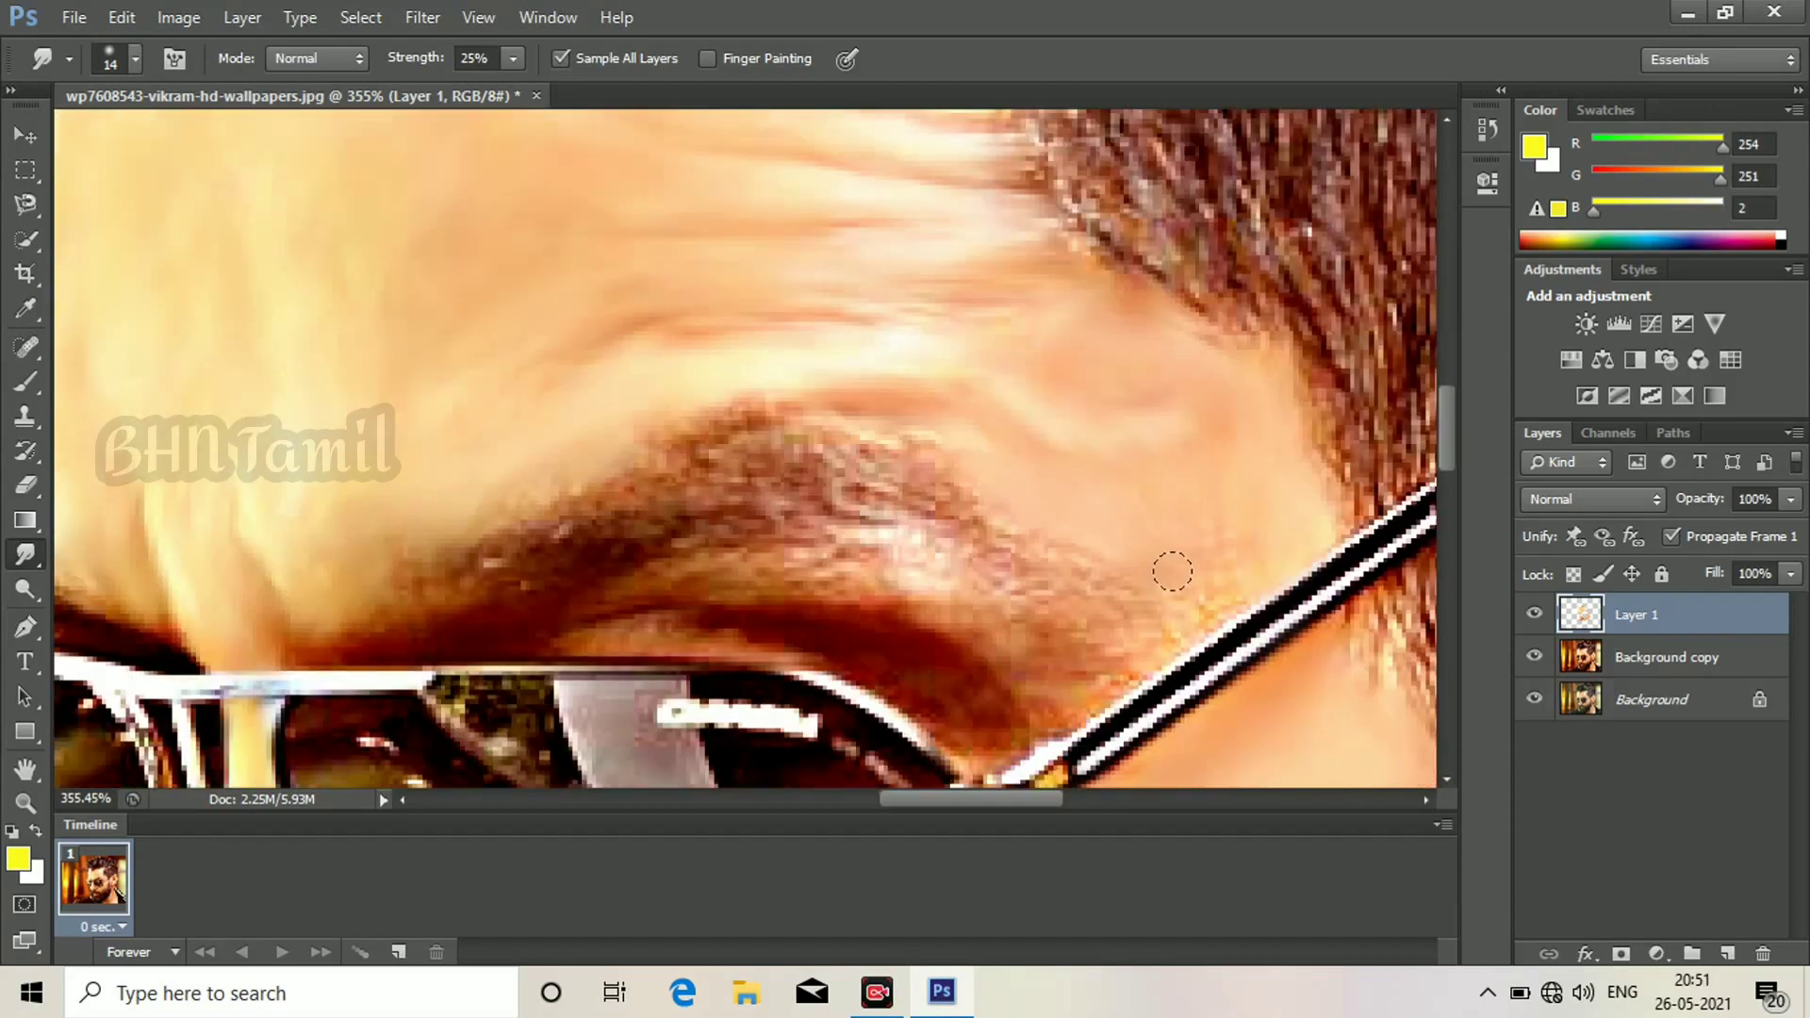
mouse_move(1146, 642)
mouse_down()
mouse_move(1073, 664)
mouse_move(984, 629)
mouse_up()
mouse_move(1122, 640)
mouse_down()
mouse_move(902, 591)
mouse_move(654, 572)
mouse_move(1117, 632)
mouse_up()
scroll(1043, 496, down, 2)
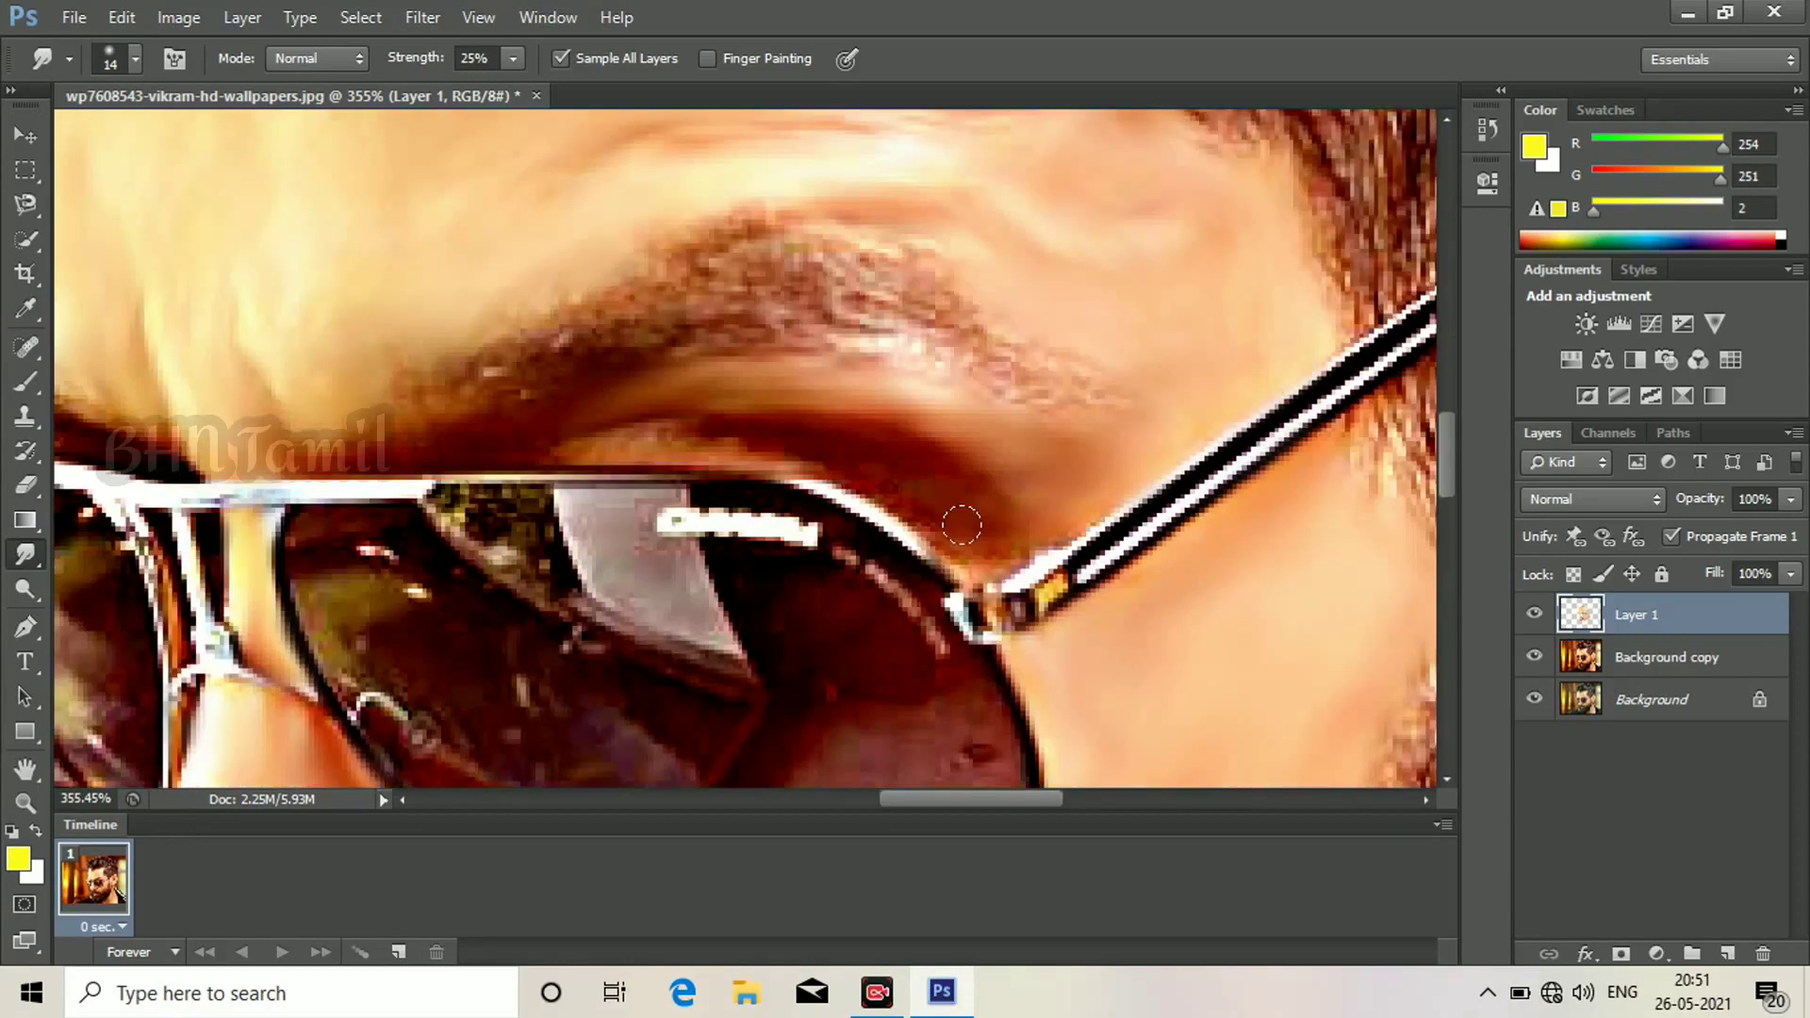
mouse_move(947, 508)
mouse_down()
mouse_move(832, 462)
mouse_move(596, 424)
mouse_up()
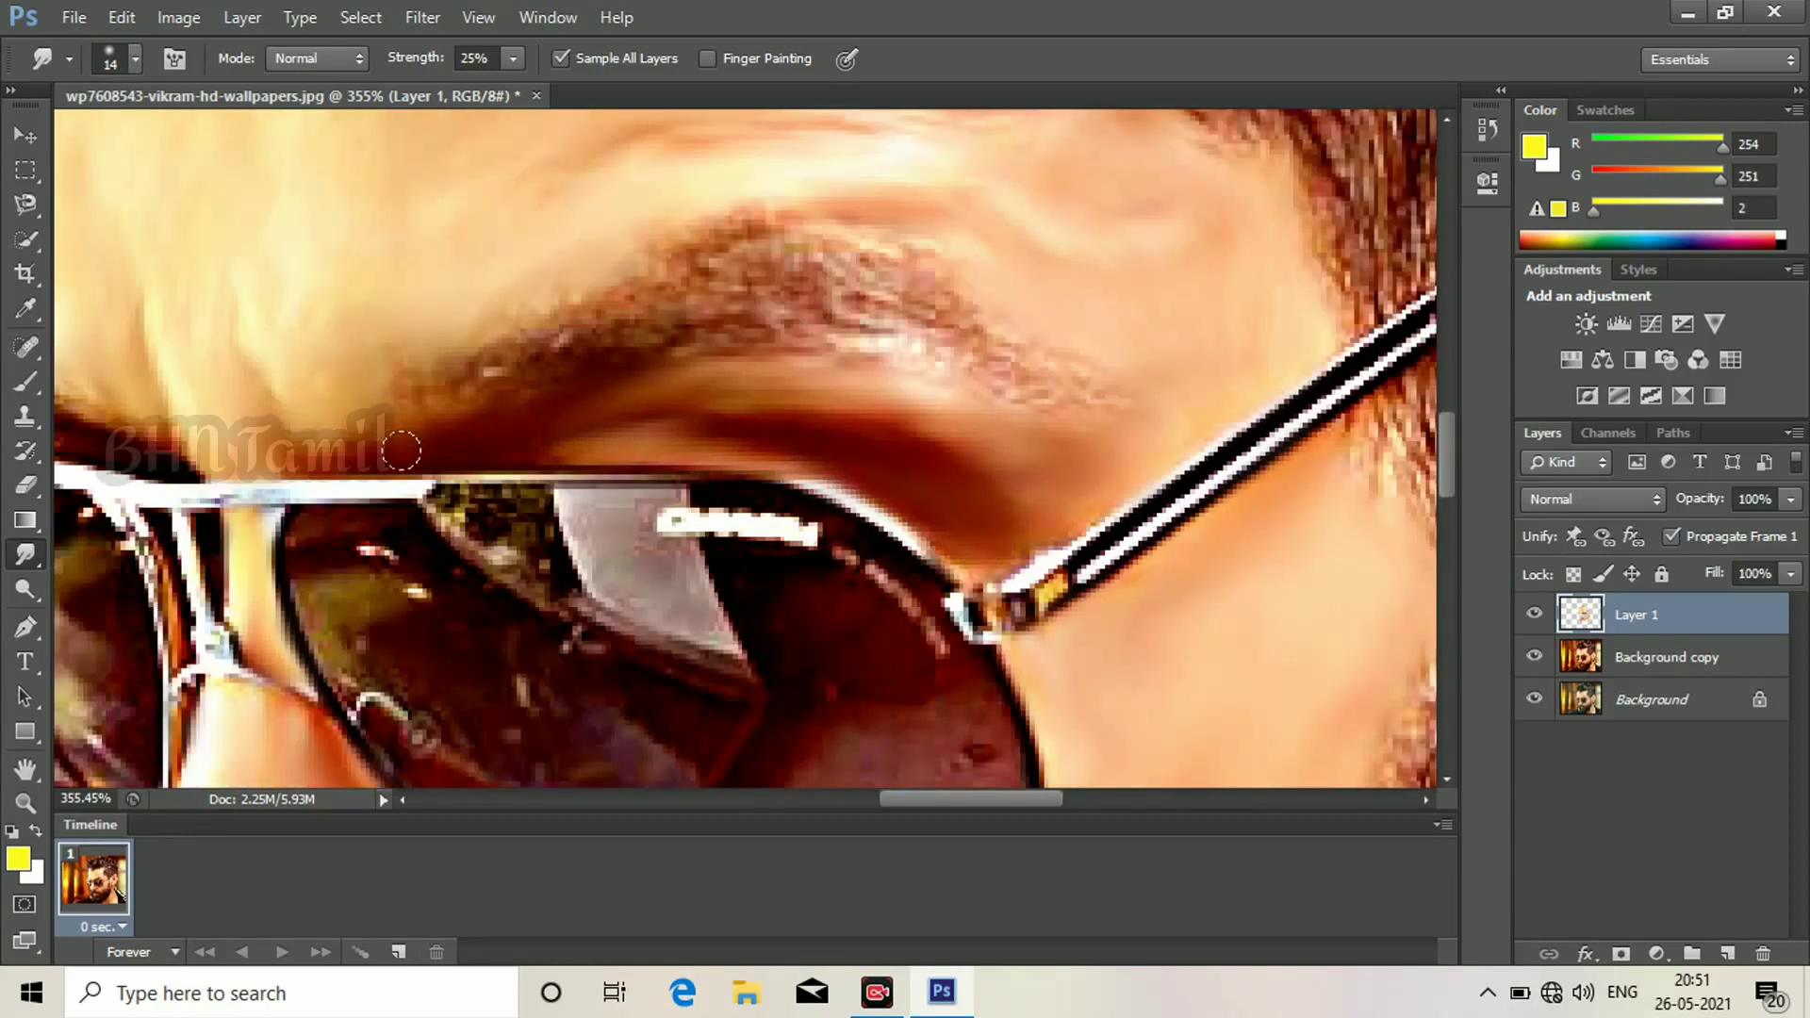
Smooth the skin around the nostril and along the upper mustache edge, including the cheek beside the nose, with the 14 px brush.
drag(1038, 656, 1039, 420)
mouse_move(319, 498)
mouse_down()
mouse_move(756, 719)
mouse_move(957, 469)
mouse_move(942, 192)
mouse_up()
drag(733, 379, 710, 458)
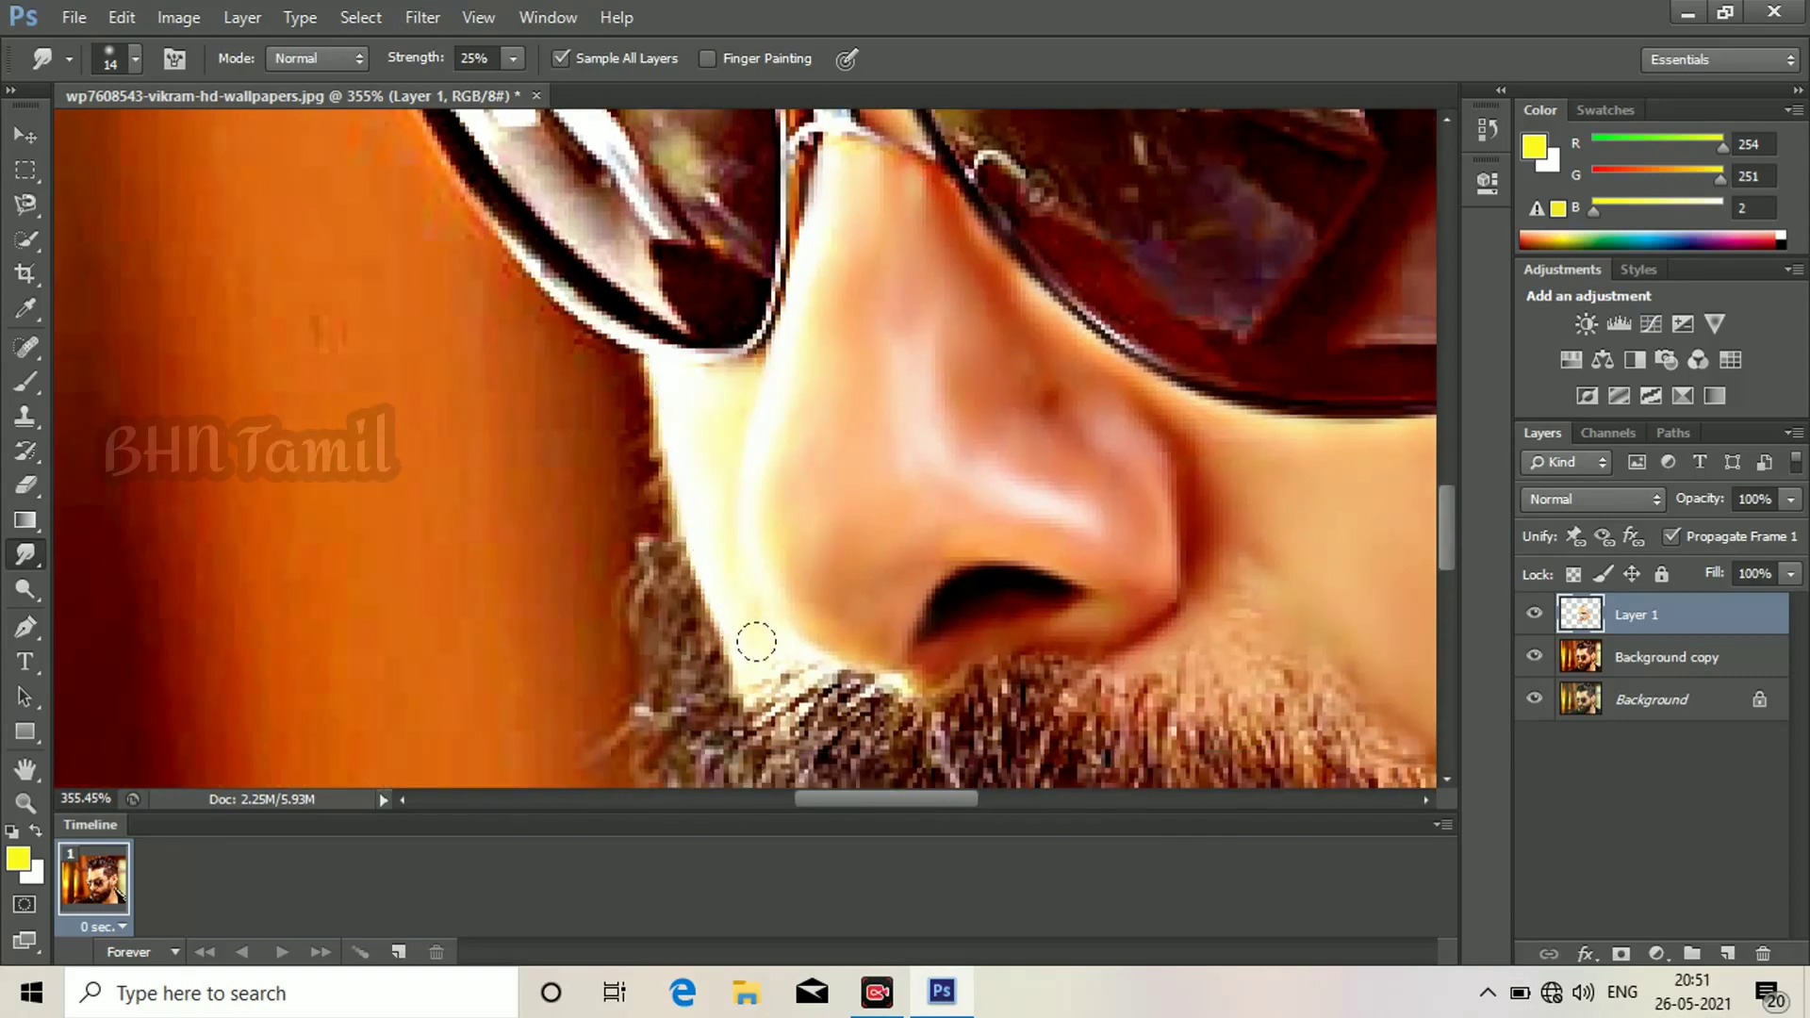
scroll(1304, 613, down, 1)
drag(1272, 569, 1154, 585)
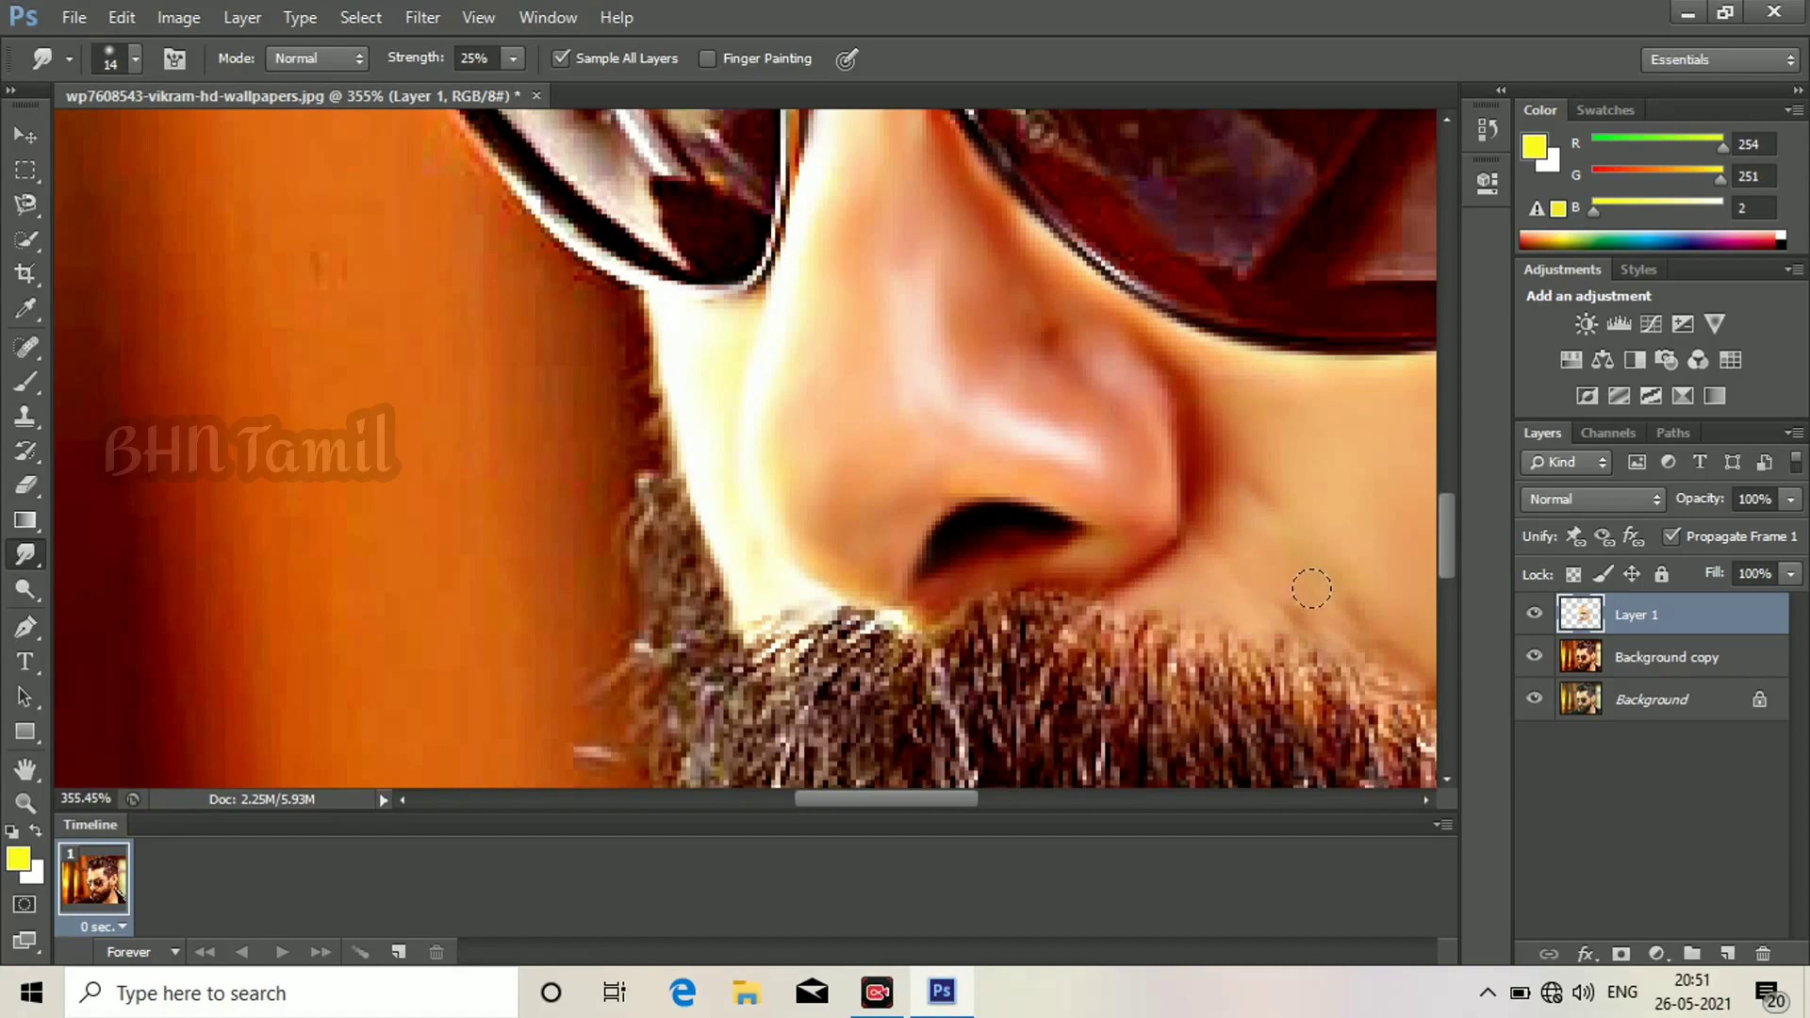
drag(1311, 589, 824, 380)
scroll(824, 396, down, 2)
scroll(827, 416, down, 10)
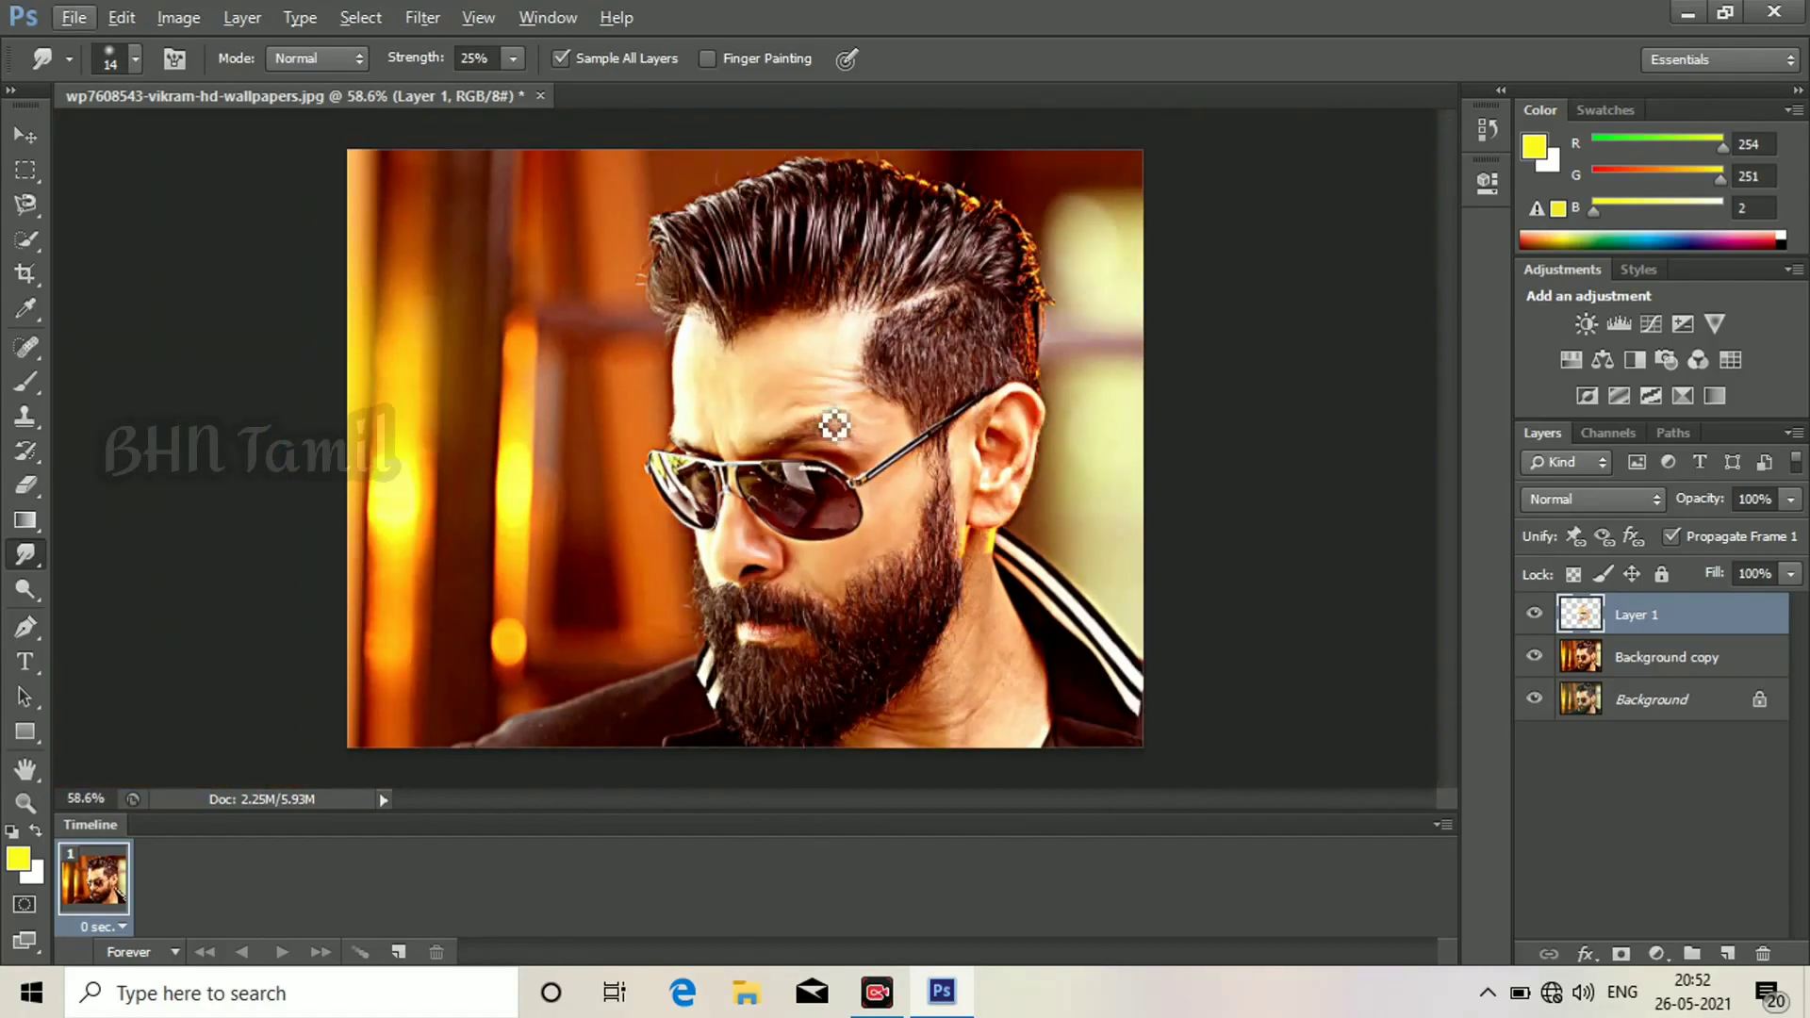
Smudge the lips between the mustache and beard with a 6 px brush.
scroll(835, 425, up, 4)
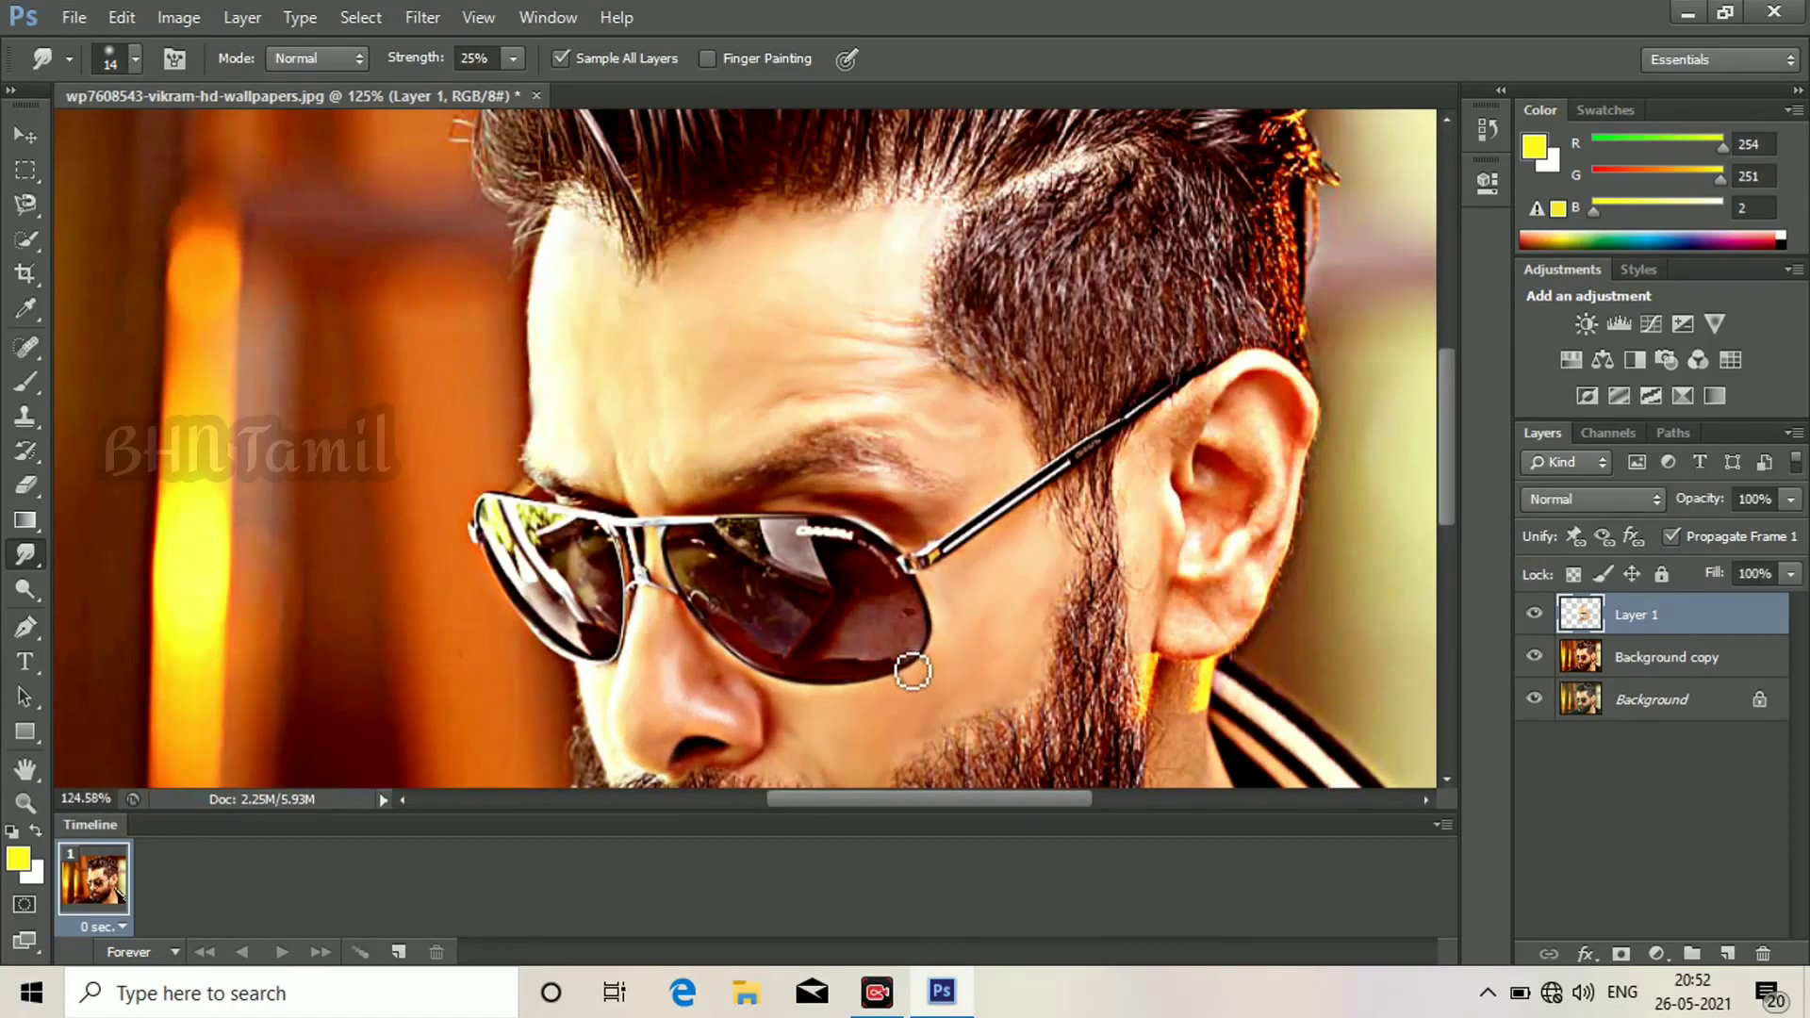
scroll(913, 671, up, 4)
drag(873, 666, 892, 384)
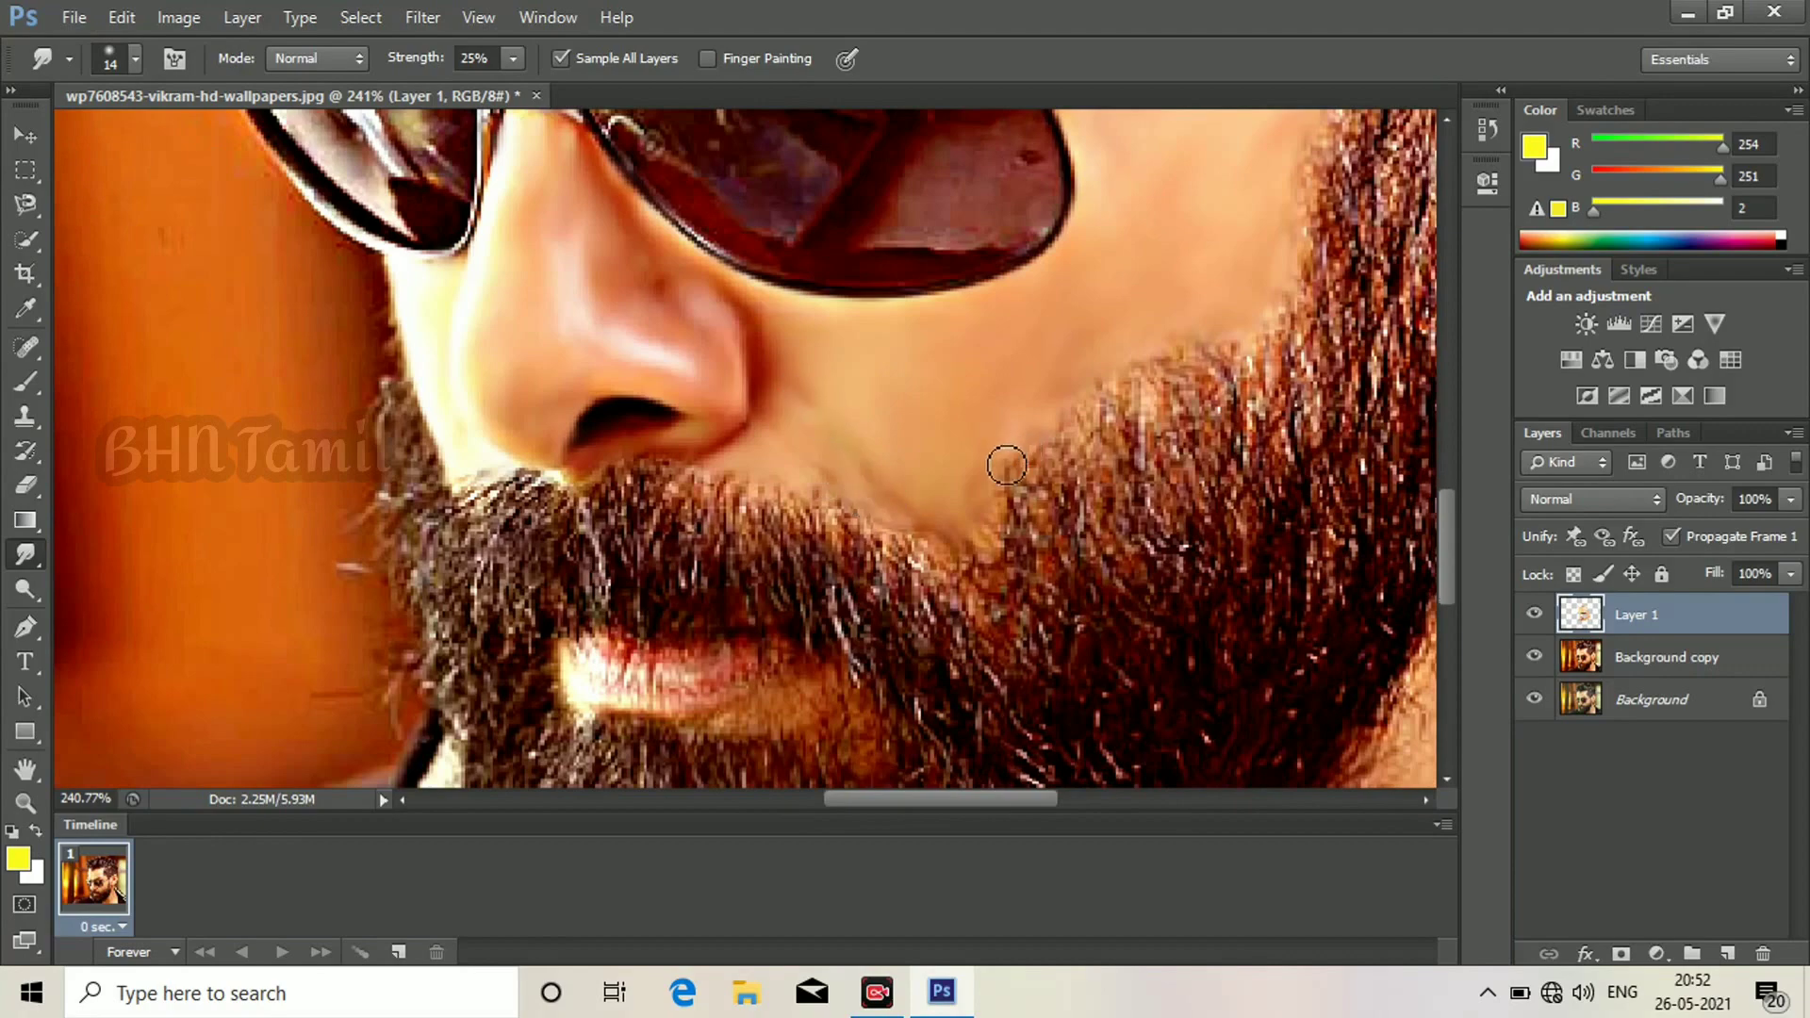
mouse_move(804, 671)
mouse_down()
mouse_move(807, 490)
mouse_move(755, 493)
mouse_move(899, 482)
mouse_move(916, 508)
mouse_up()
scroll(764, 544, up, 6)
mouse_move(757, 495)
mouse_down()
mouse_move(744, 511)
mouse_move(704, 482)
mouse_move(698, 526)
mouse_up()
mouse_move(521, 488)
mouse_down()
mouse_move(458, 471)
mouse_move(408, 501)
mouse_move(420, 388)
mouse_move(481, 444)
mouse_move(578, 444)
mouse_move(644, 401)
mouse_move(660, 427)
mouse_move(732, 448)
mouse_move(820, 408)
mouse_move(546, 477)
mouse_move(420, 420)
mouse_move(575, 452)
mouse_up()
Smooth the upper rim and inner folds of the ear with a 12 px brush.
scroll(590, 462, down, 5)
scroll(623, 463, right, 8)
scroll(546, 295, up, 7)
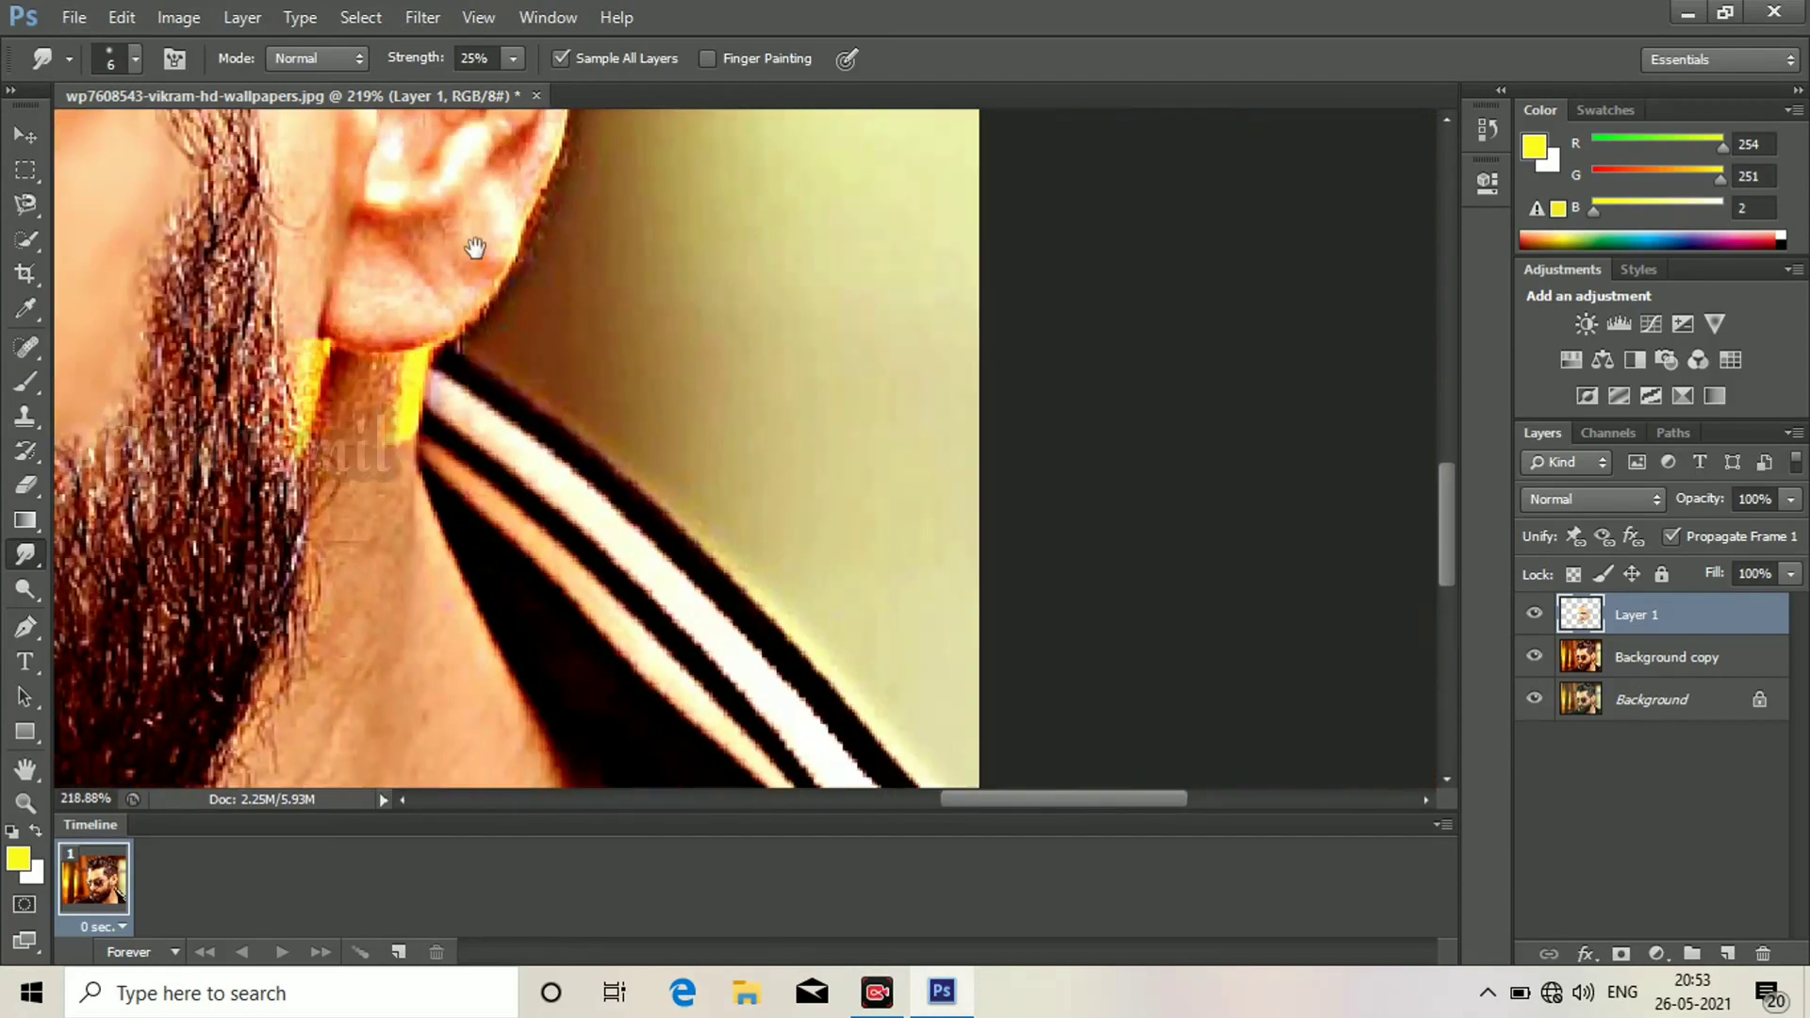
mouse_move(619, 343)
mouse_down()
mouse_move(731, 202)
mouse_move(714, 203)
mouse_move(885, 255)
mouse_move(845, 486)
mouse_move(819, 409)
mouse_up()
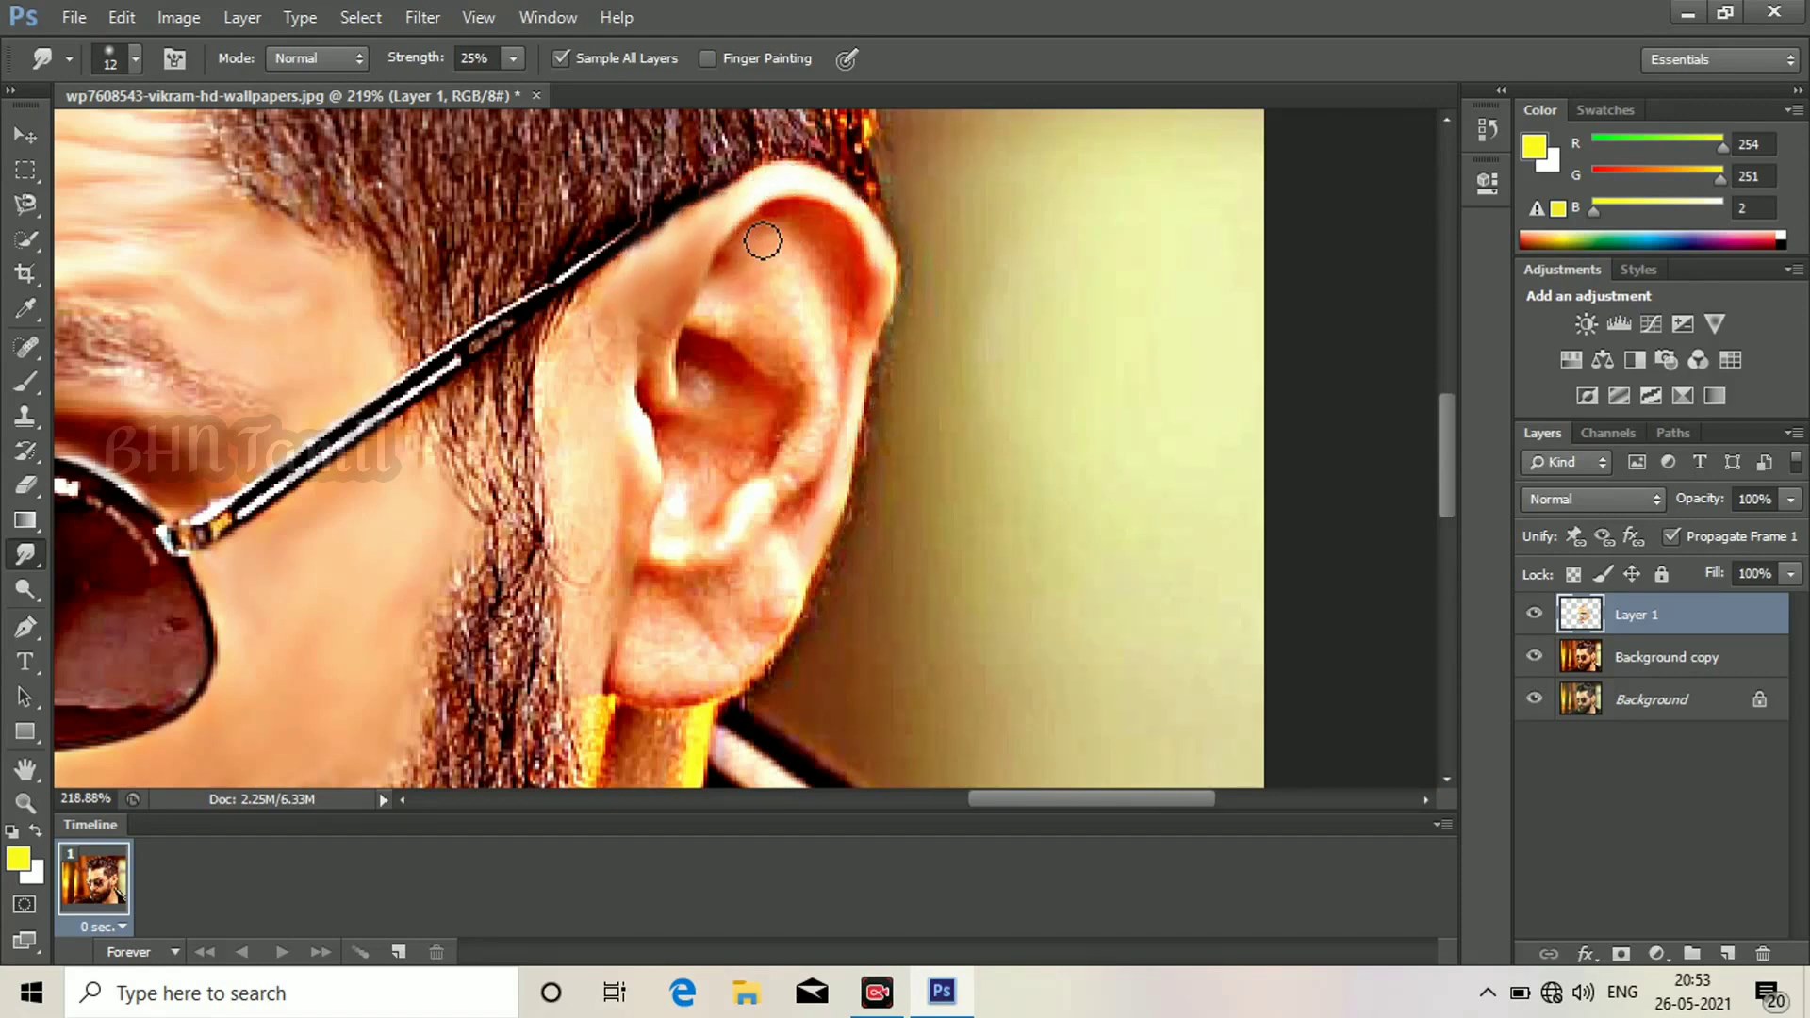
mouse_move(791, 280)
mouse_down()
mouse_move(755, 320)
mouse_move(816, 376)
mouse_move(775, 512)
mouse_move(659, 561)
mouse_move(675, 552)
mouse_up()
mouse_move(638, 354)
mouse_down()
mouse_move(768, 451)
mouse_move(685, 445)
mouse_move(713, 498)
mouse_move(680, 507)
mouse_up()
Smooth the earlobe and the skin strip between the sideburn and the ear with the 12 px brush.
scroll(679, 507, down, 2)
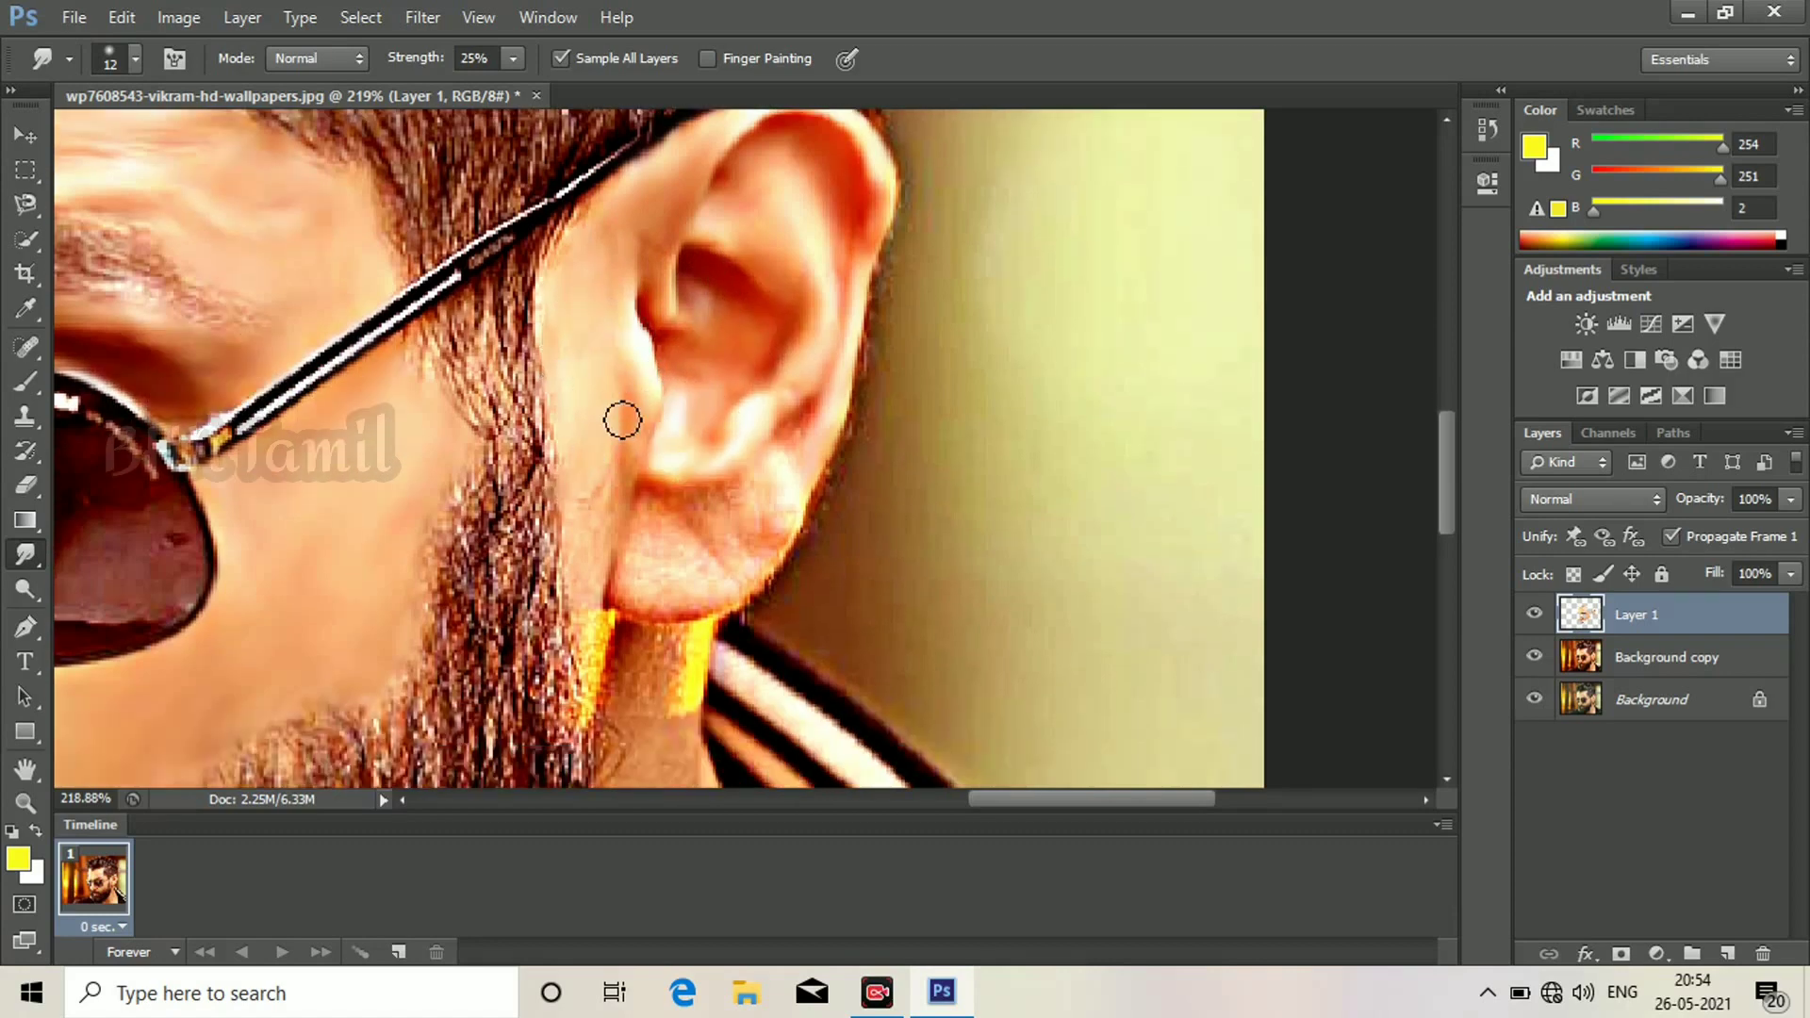
scroll(585, 594, down, 2)
mouse_move(598, 586)
mouse_down()
mouse_move(642, 437)
mouse_move(654, 513)
mouse_move(666, 497)
mouse_up()
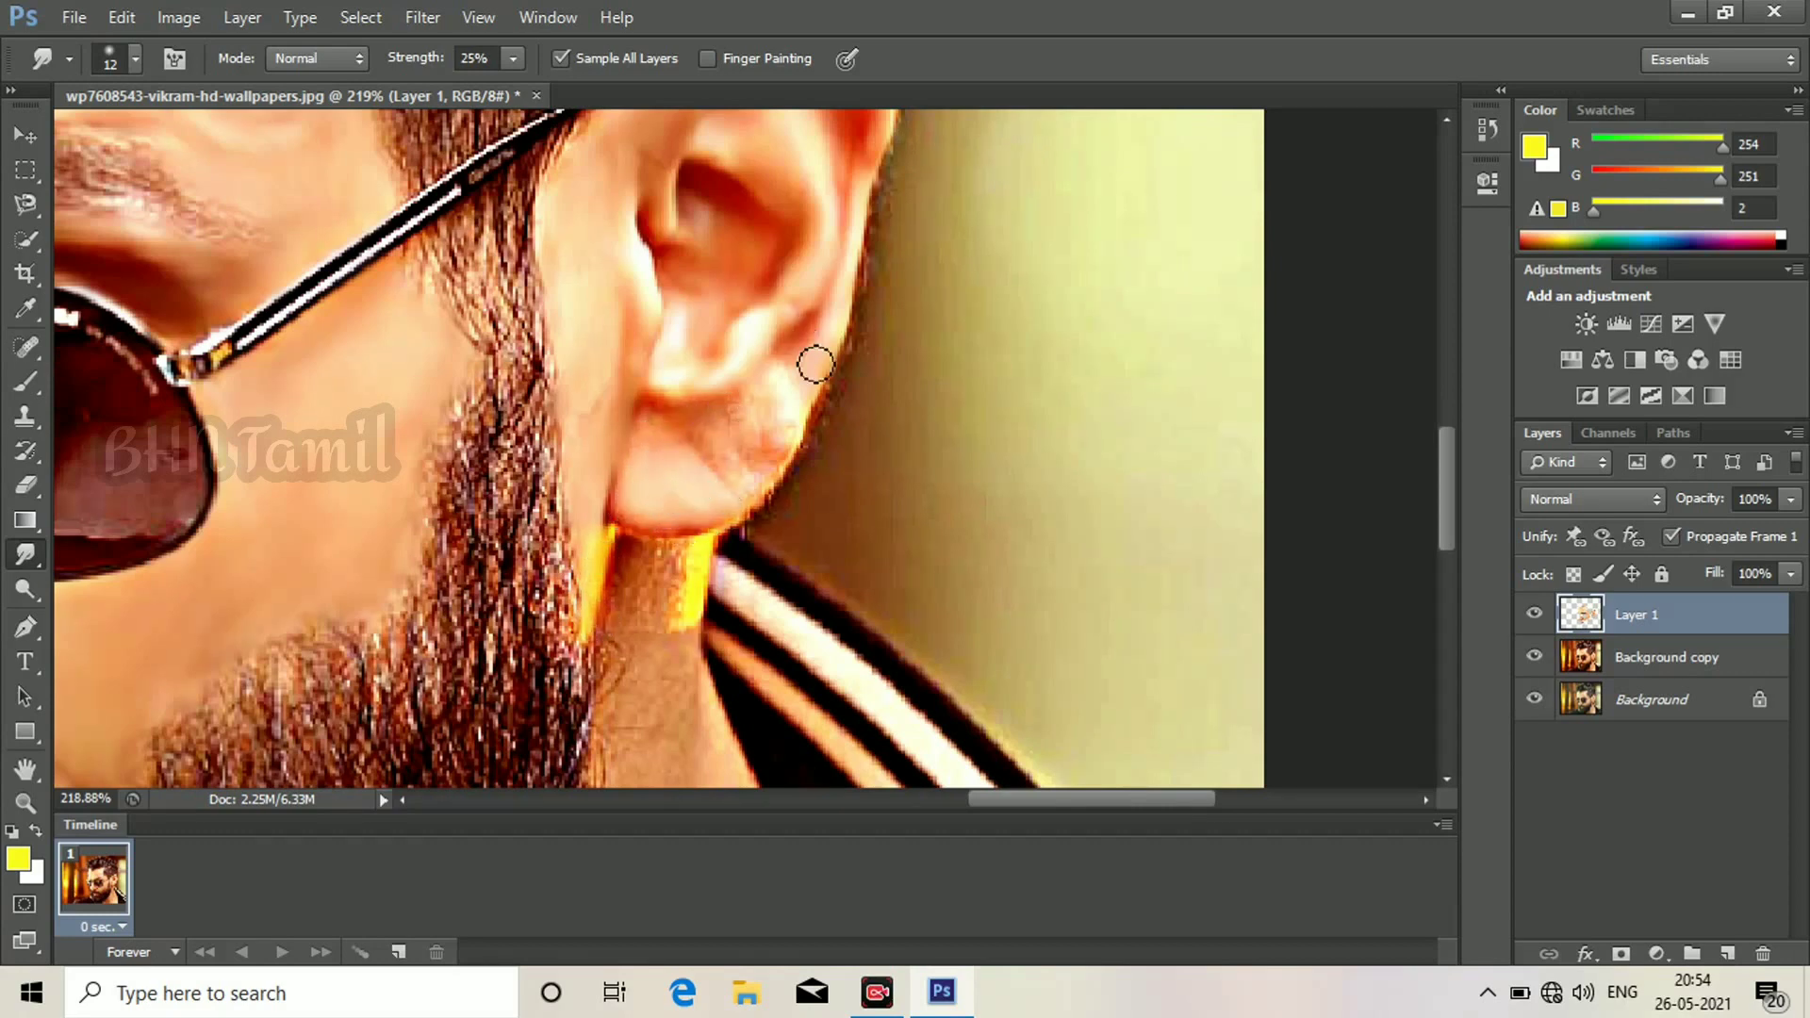
scroll(660, 448, down, 4)
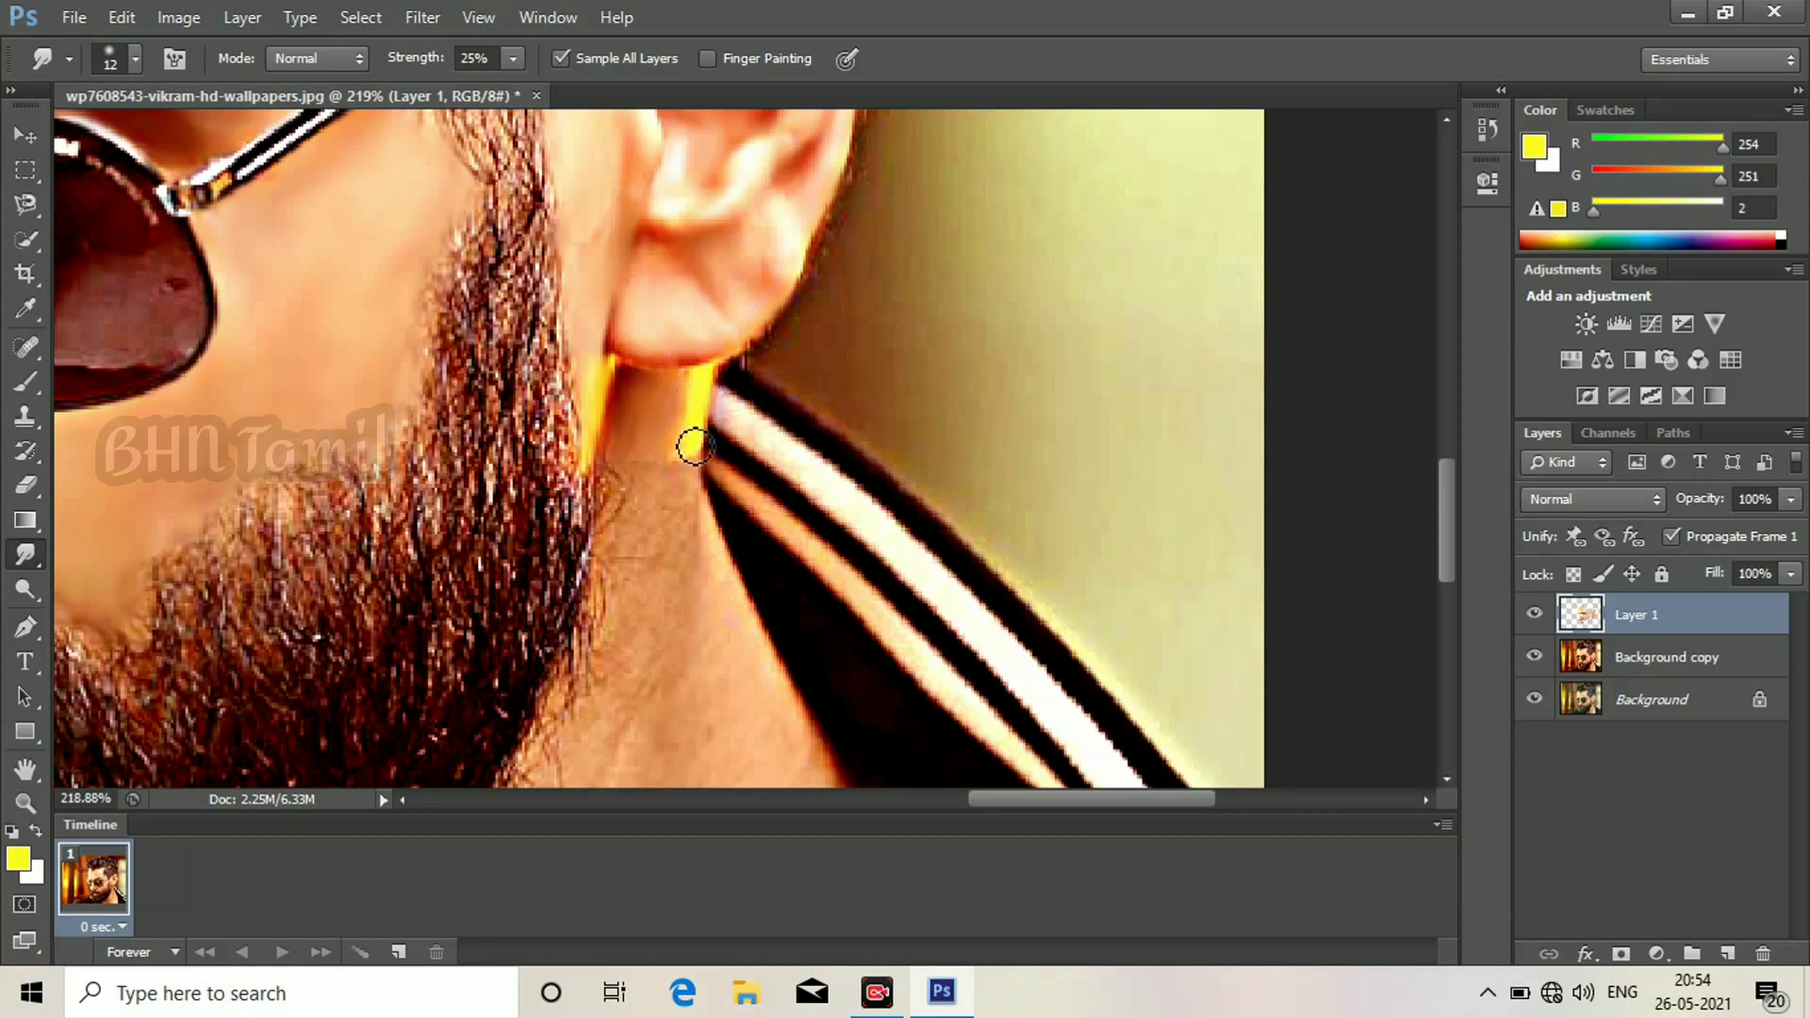
Smooth the upper neck skin between the beard edge and the jacket collar with a 24 px brush.
scroll(687, 436, down, 2)
alt+right_click(680, 412)
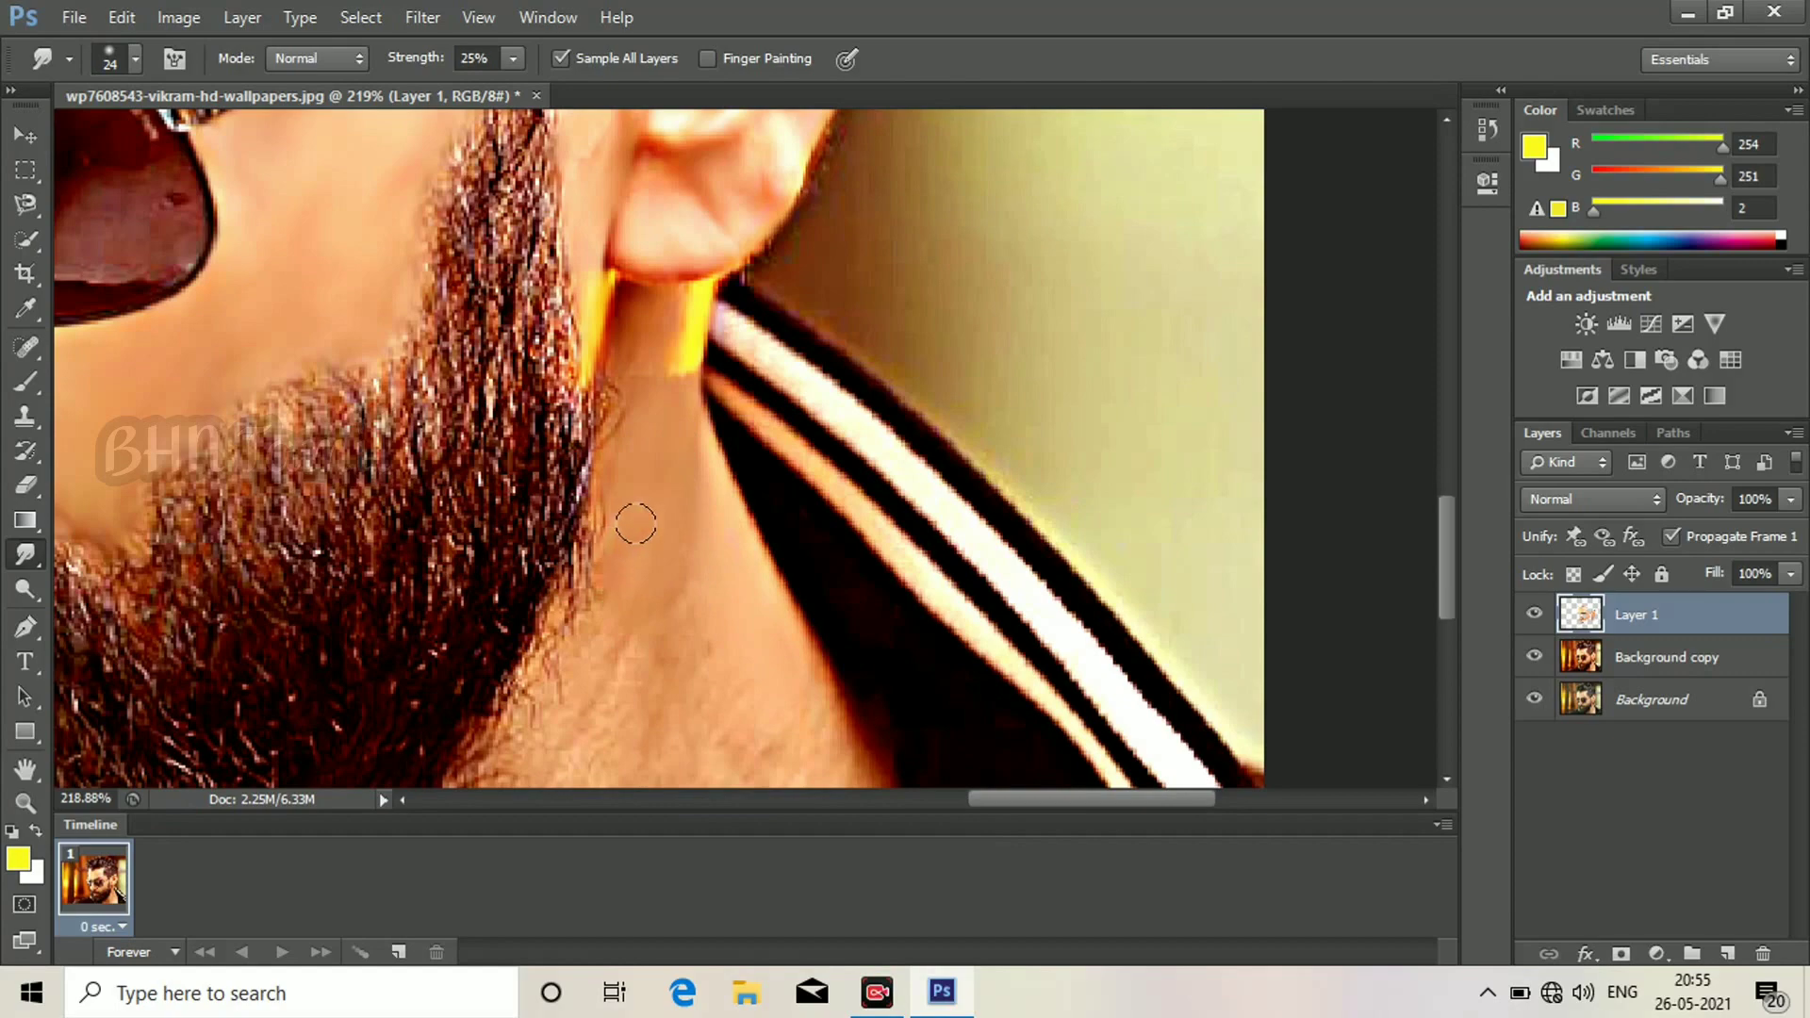
scroll(649, 407, down, 5)
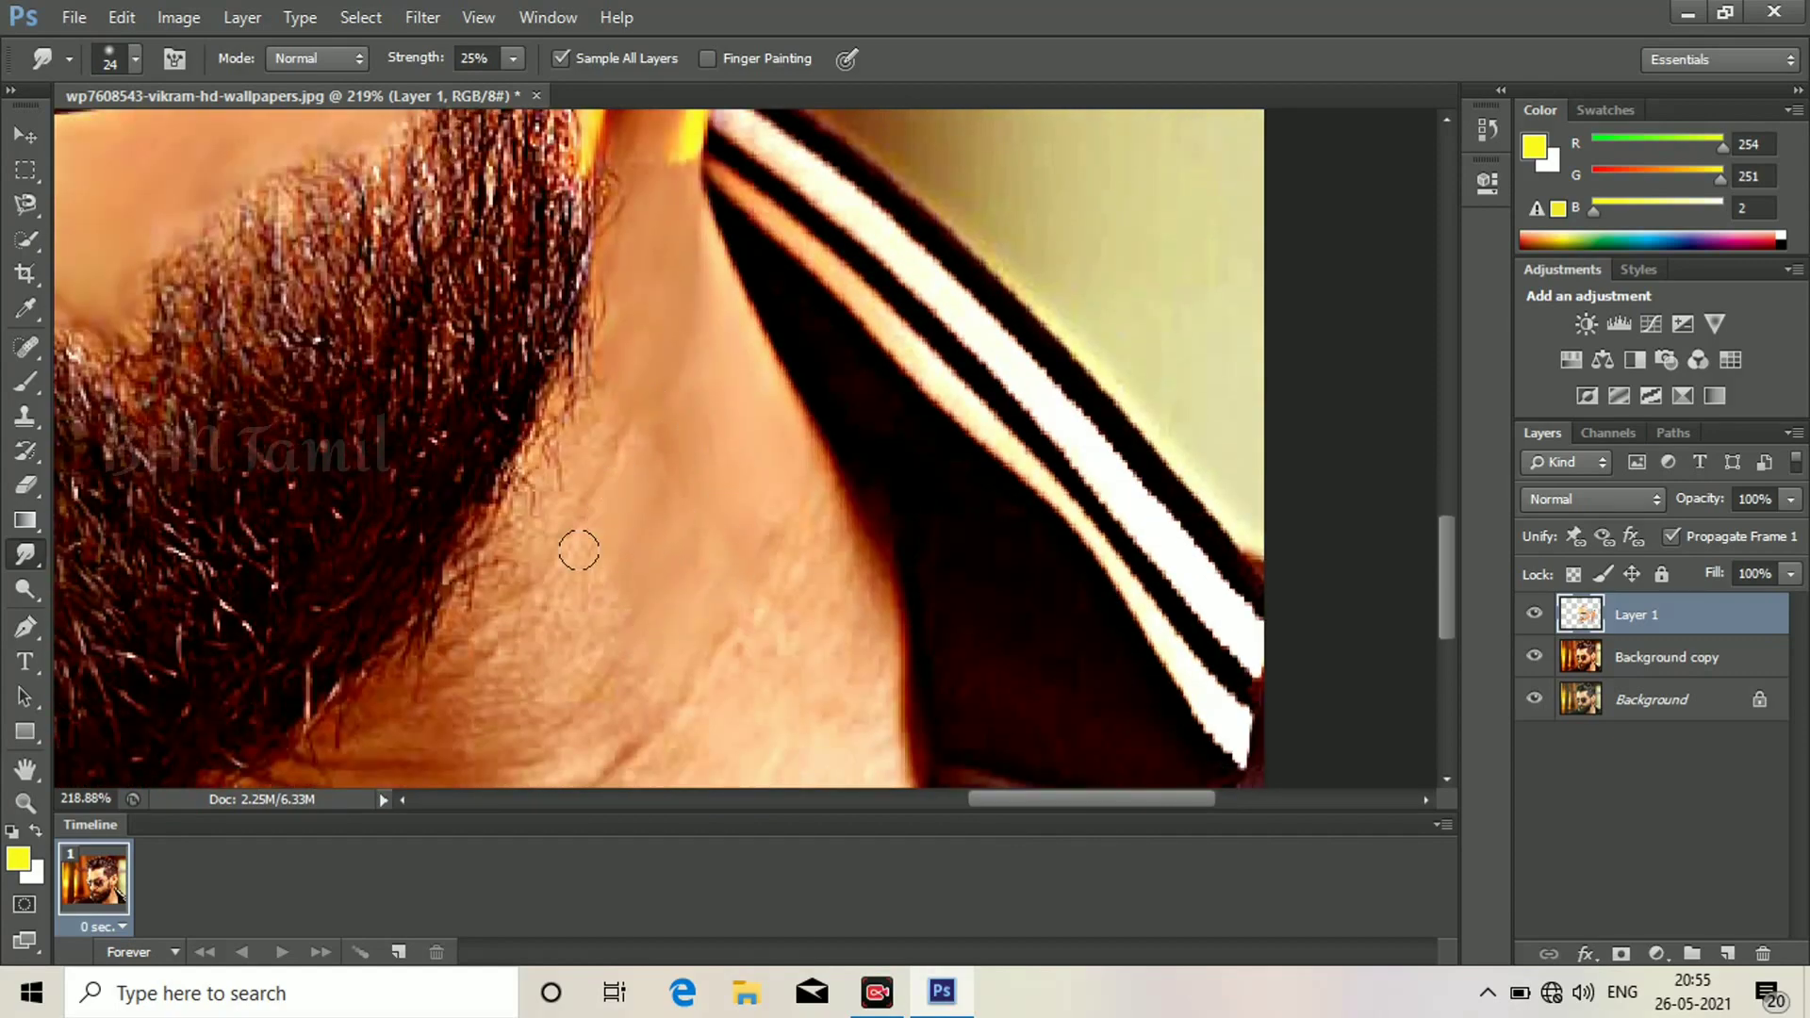
drag(577, 432, 453, 611)
Smudge the lower neck creases from beneath the beard across to the collar, down to the image's bottom edge.
scroll(689, 557, down, 1)
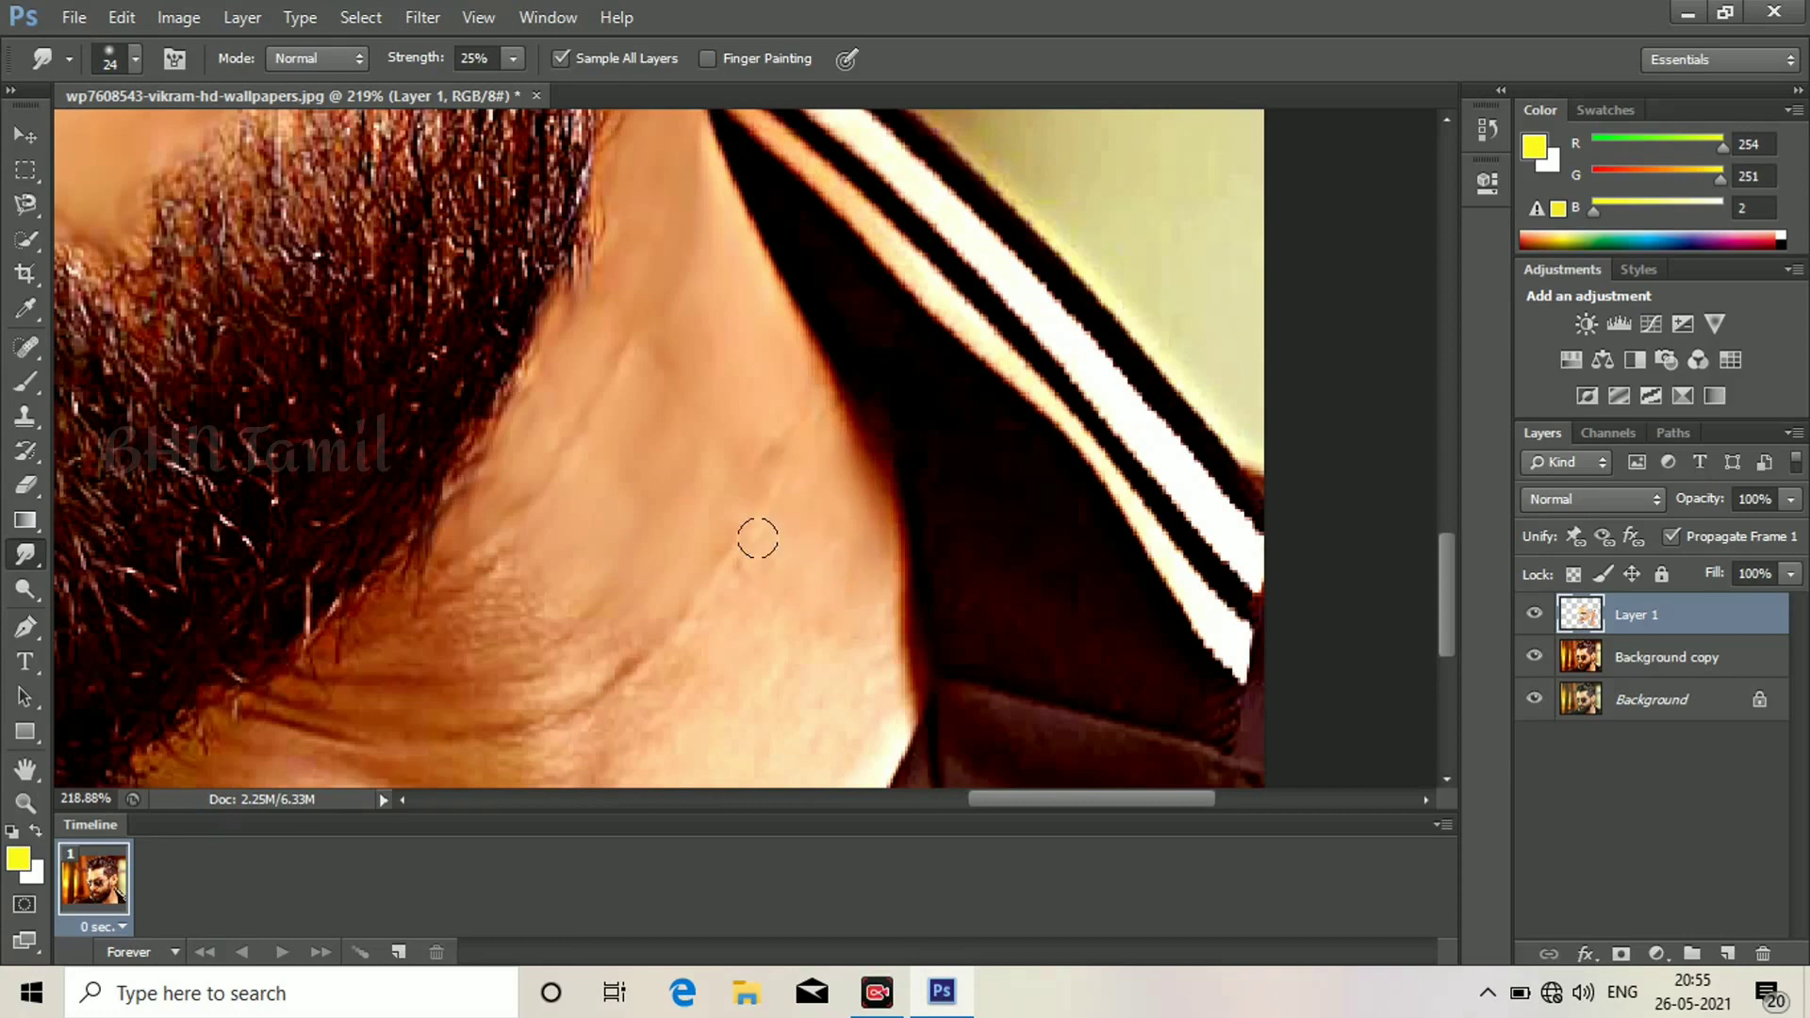
scroll(870, 460, down, 2)
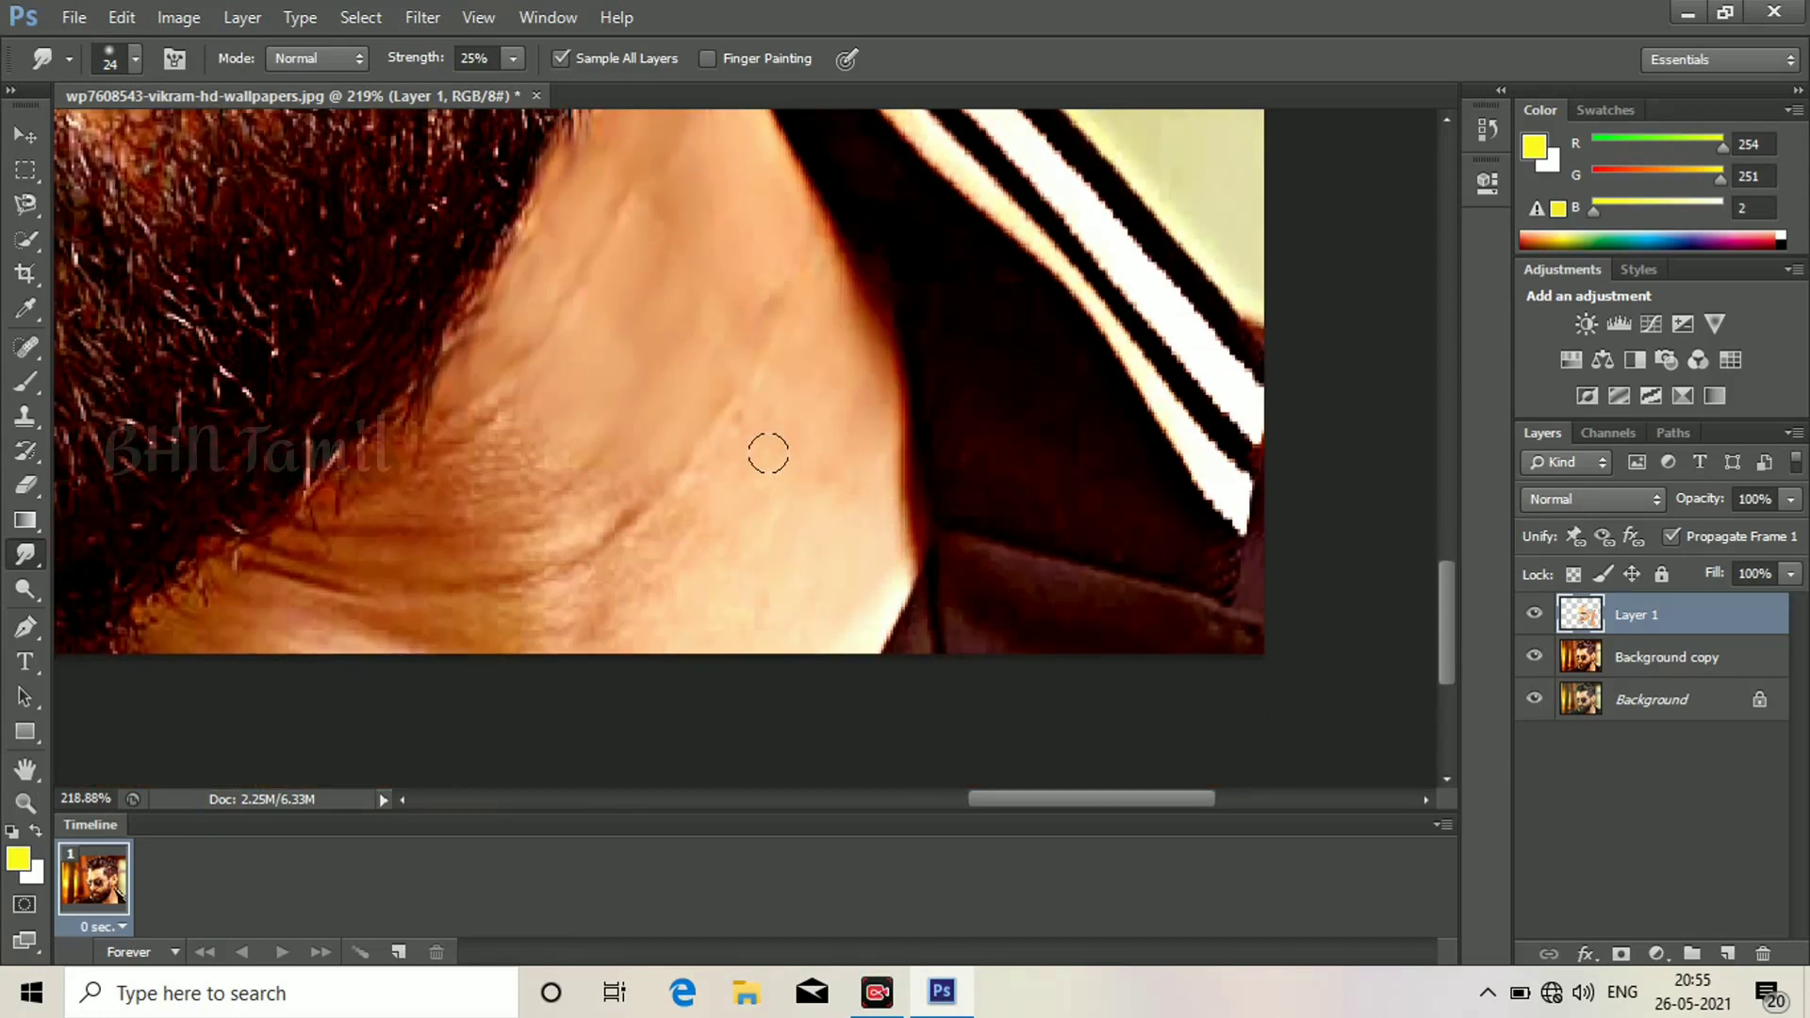
mouse_move(545, 445)
mouse_down()
mouse_move(501, 442)
mouse_move(459, 400)
mouse_move(376, 454)
mouse_move(359, 556)
mouse_move(403, 537)
mouse_move(452, 565)
mouse_move(582, 519)
mouse_up()
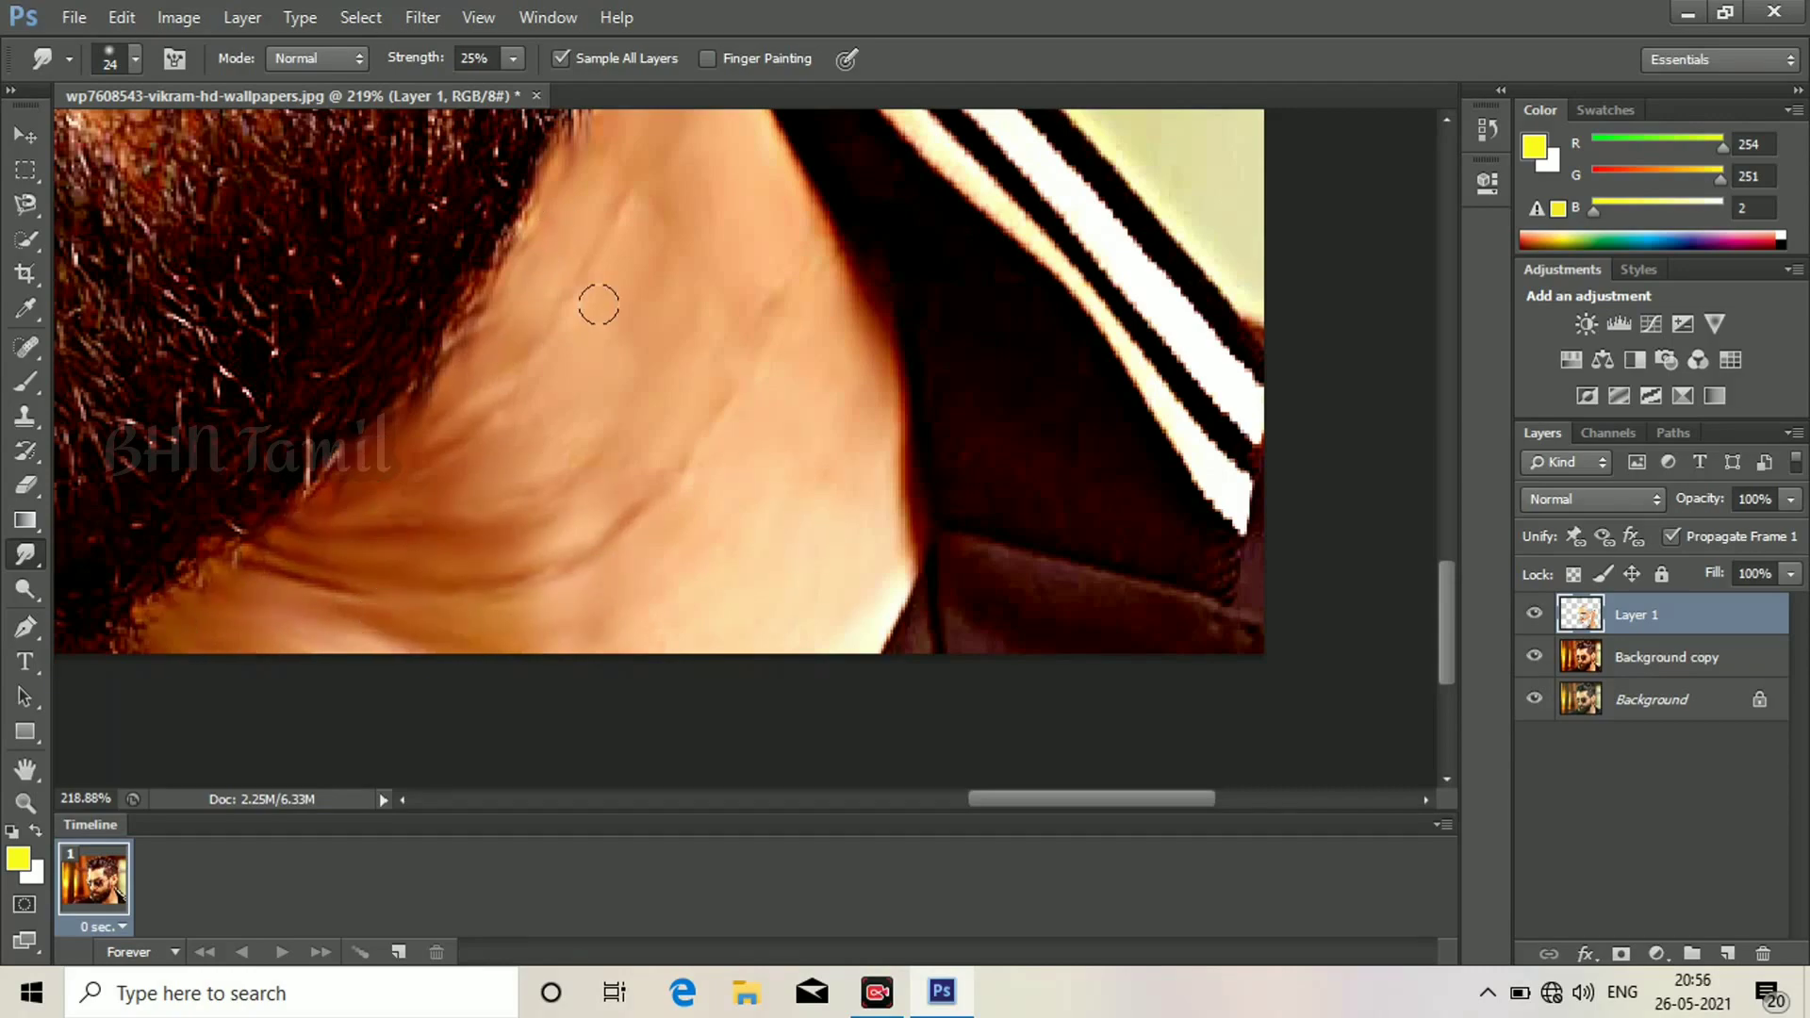
scroll(598, 305, up, 2)
scroll(806, 407, up, 12)
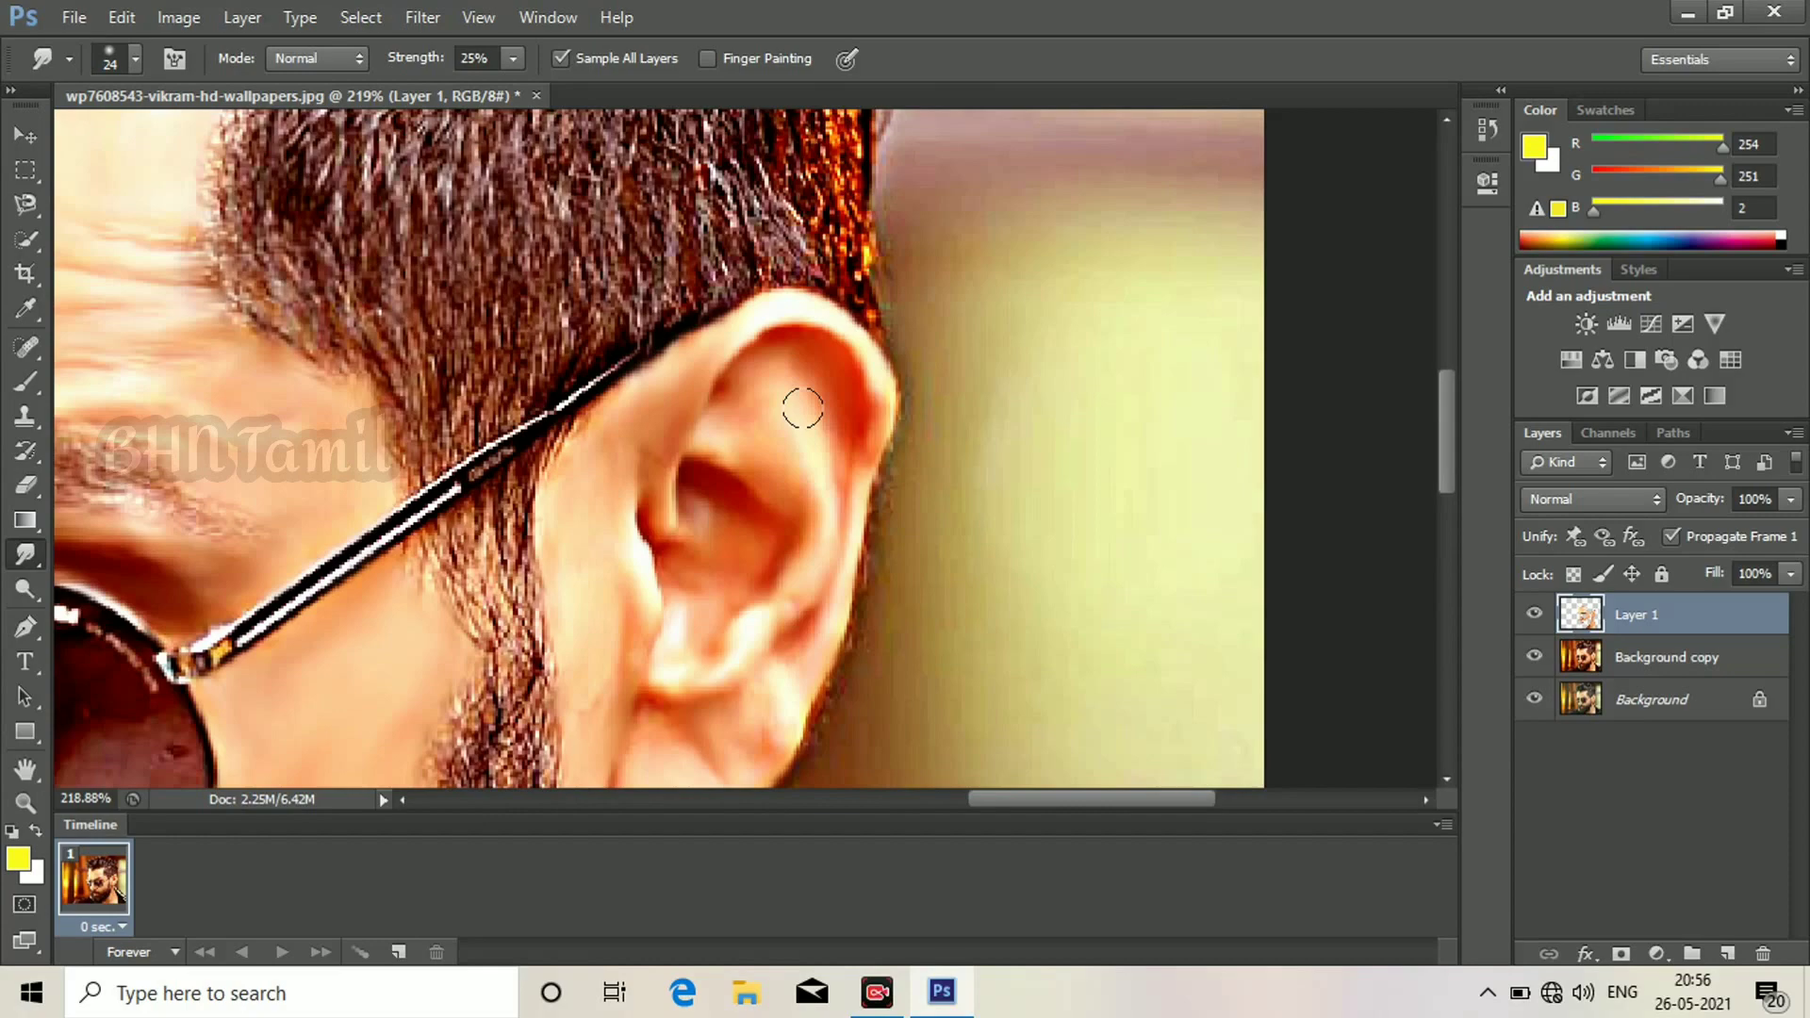
Smudge the brand lettering and reflections on the larger sunglasses lens with the 24 px brush.
scroll(805, 408, down, 7)
scroll(806, 578, up, 3)
scroll(805, 578, up, 5)
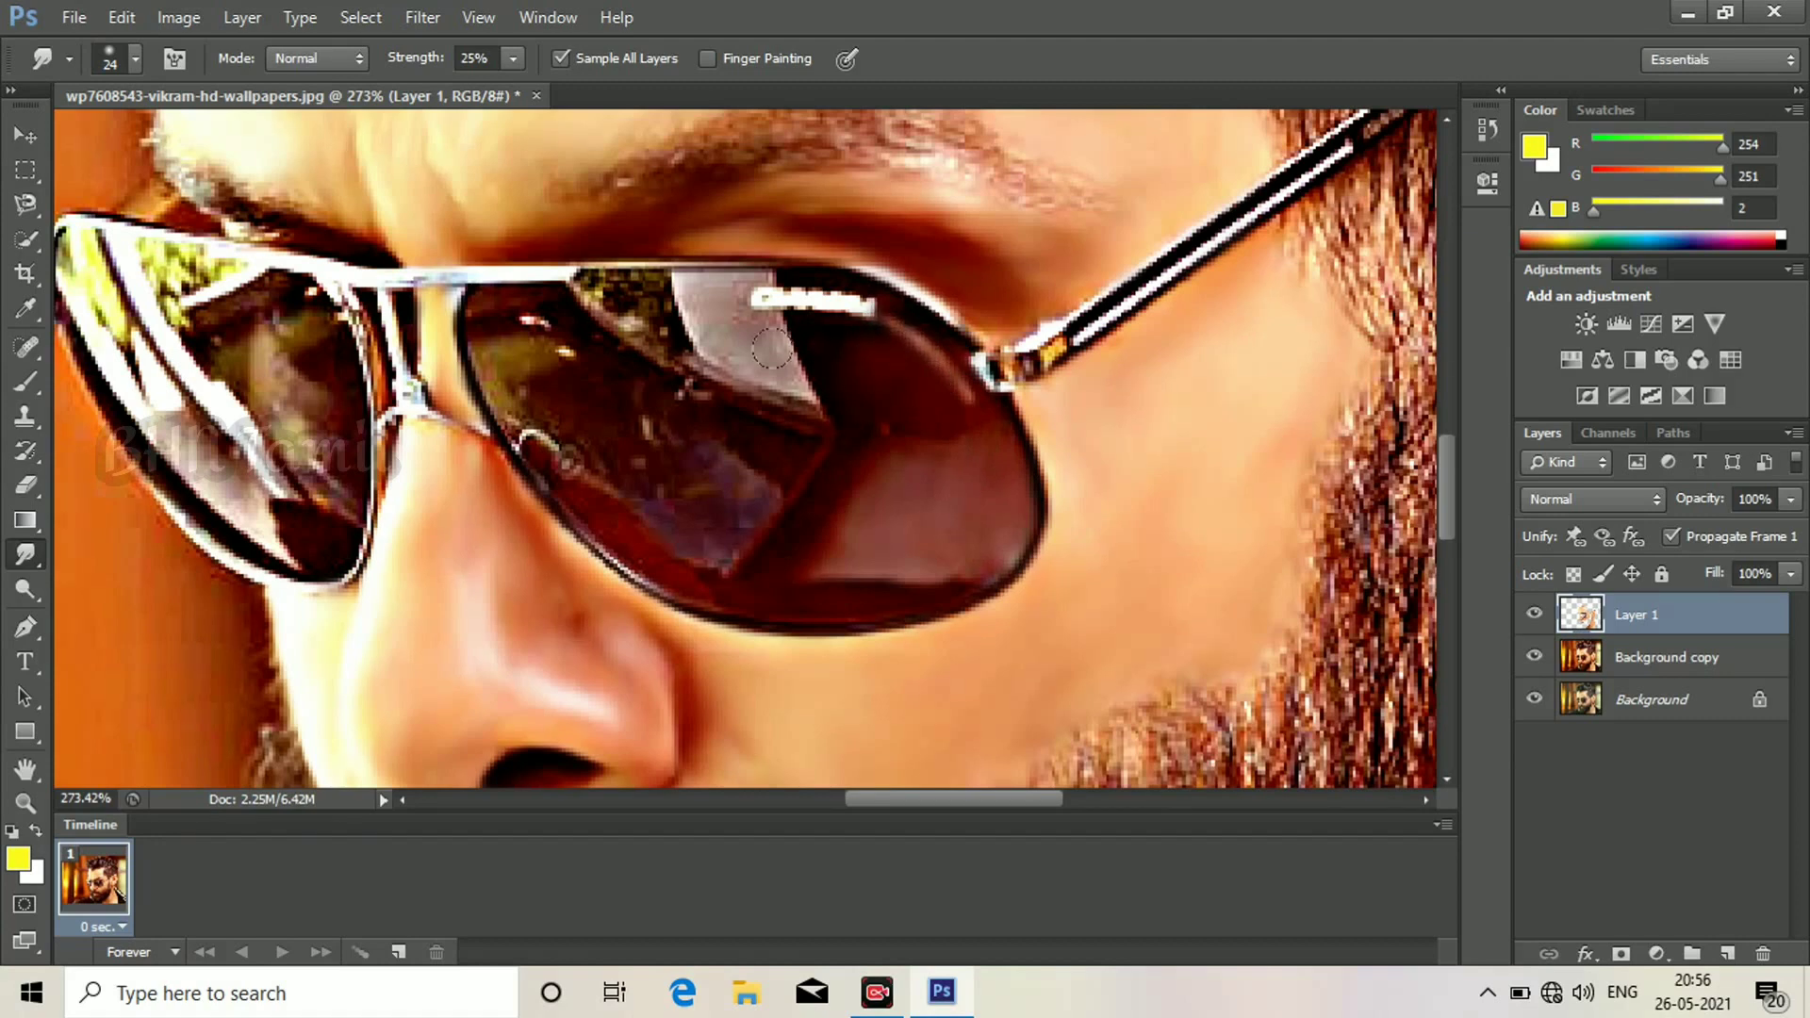
mouse_move(771, 348)
mouse_down()
mouse_move(844, 304)
mouse_move(727, 321)
mouse_up()
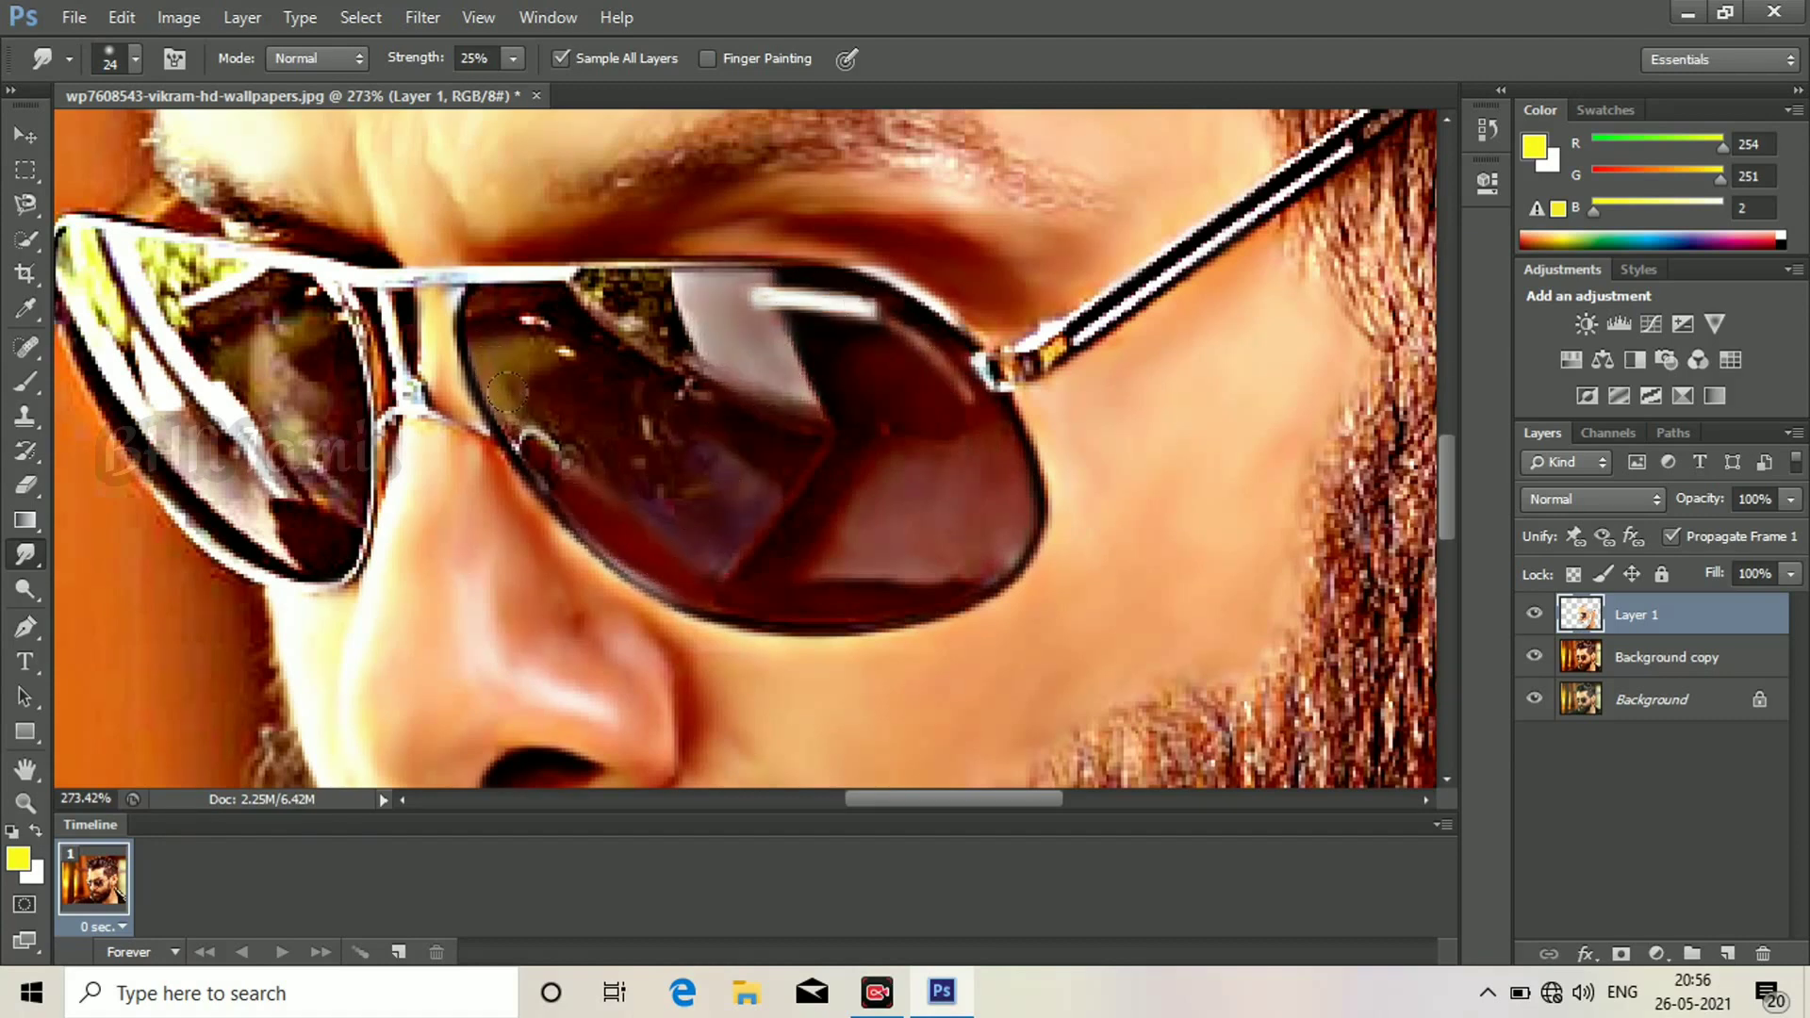
drag(609, 286, 644, 327)
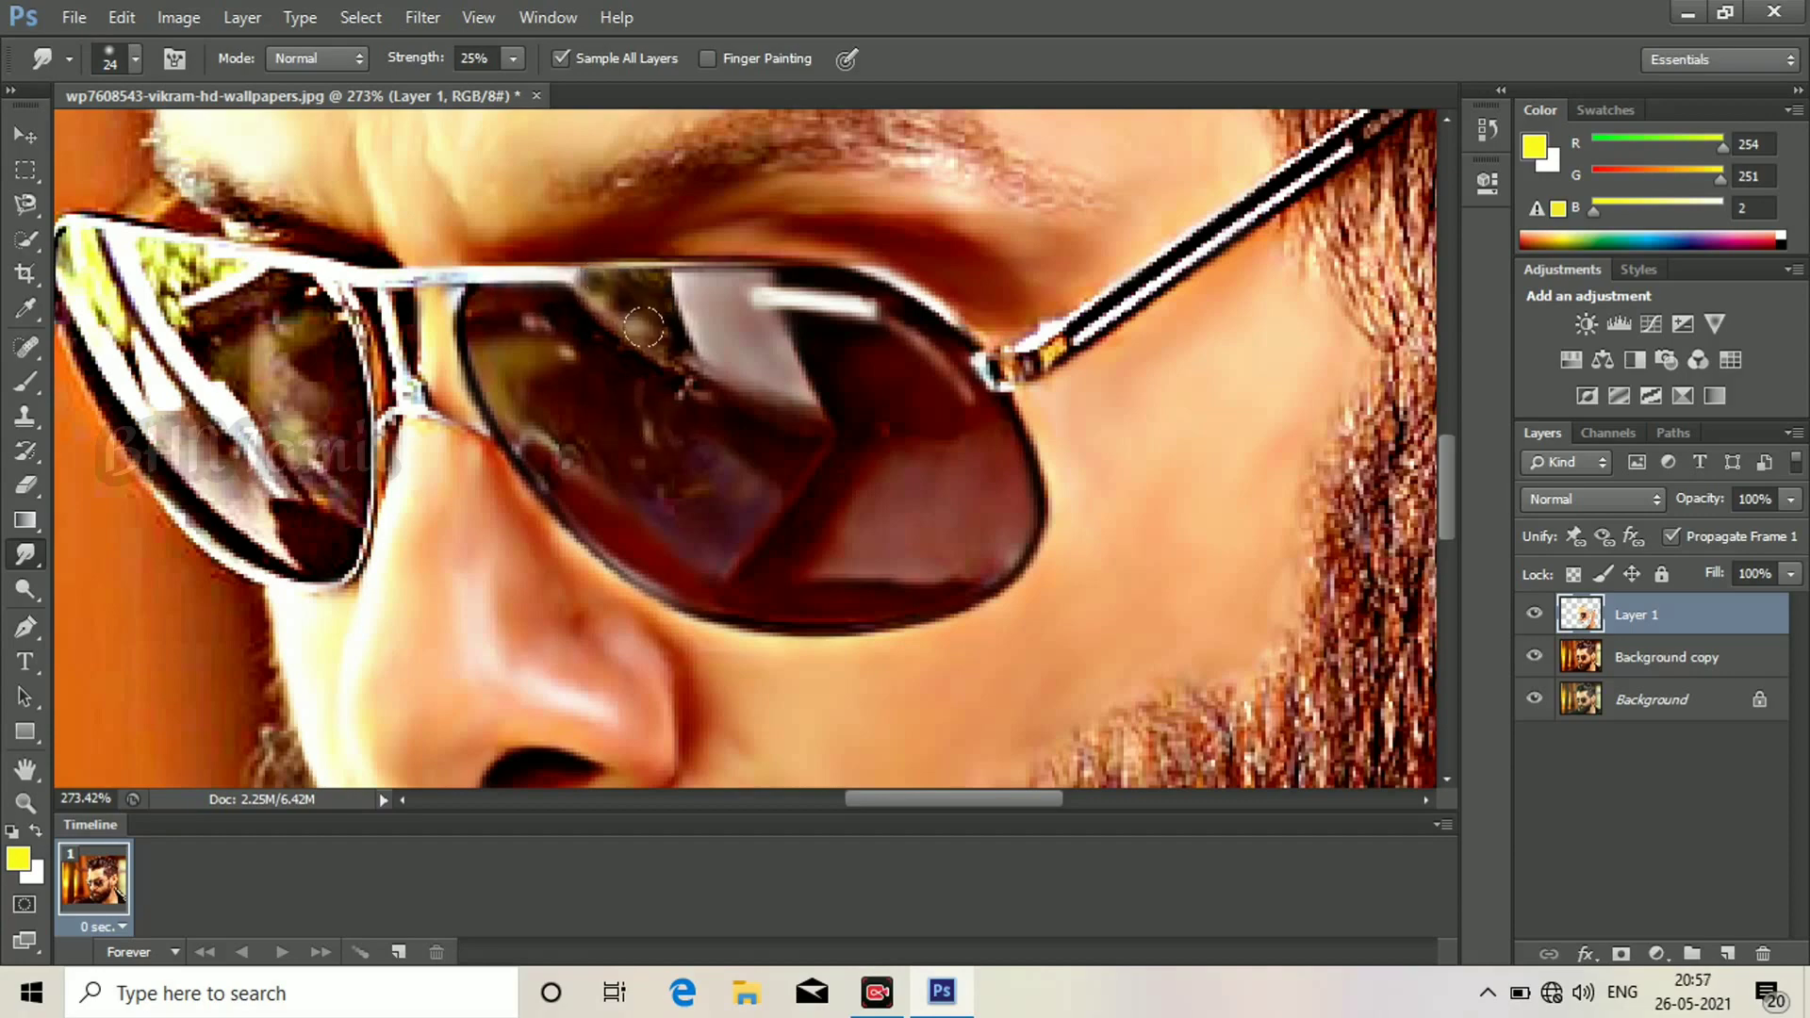
drag(337, 348, 817, 417)
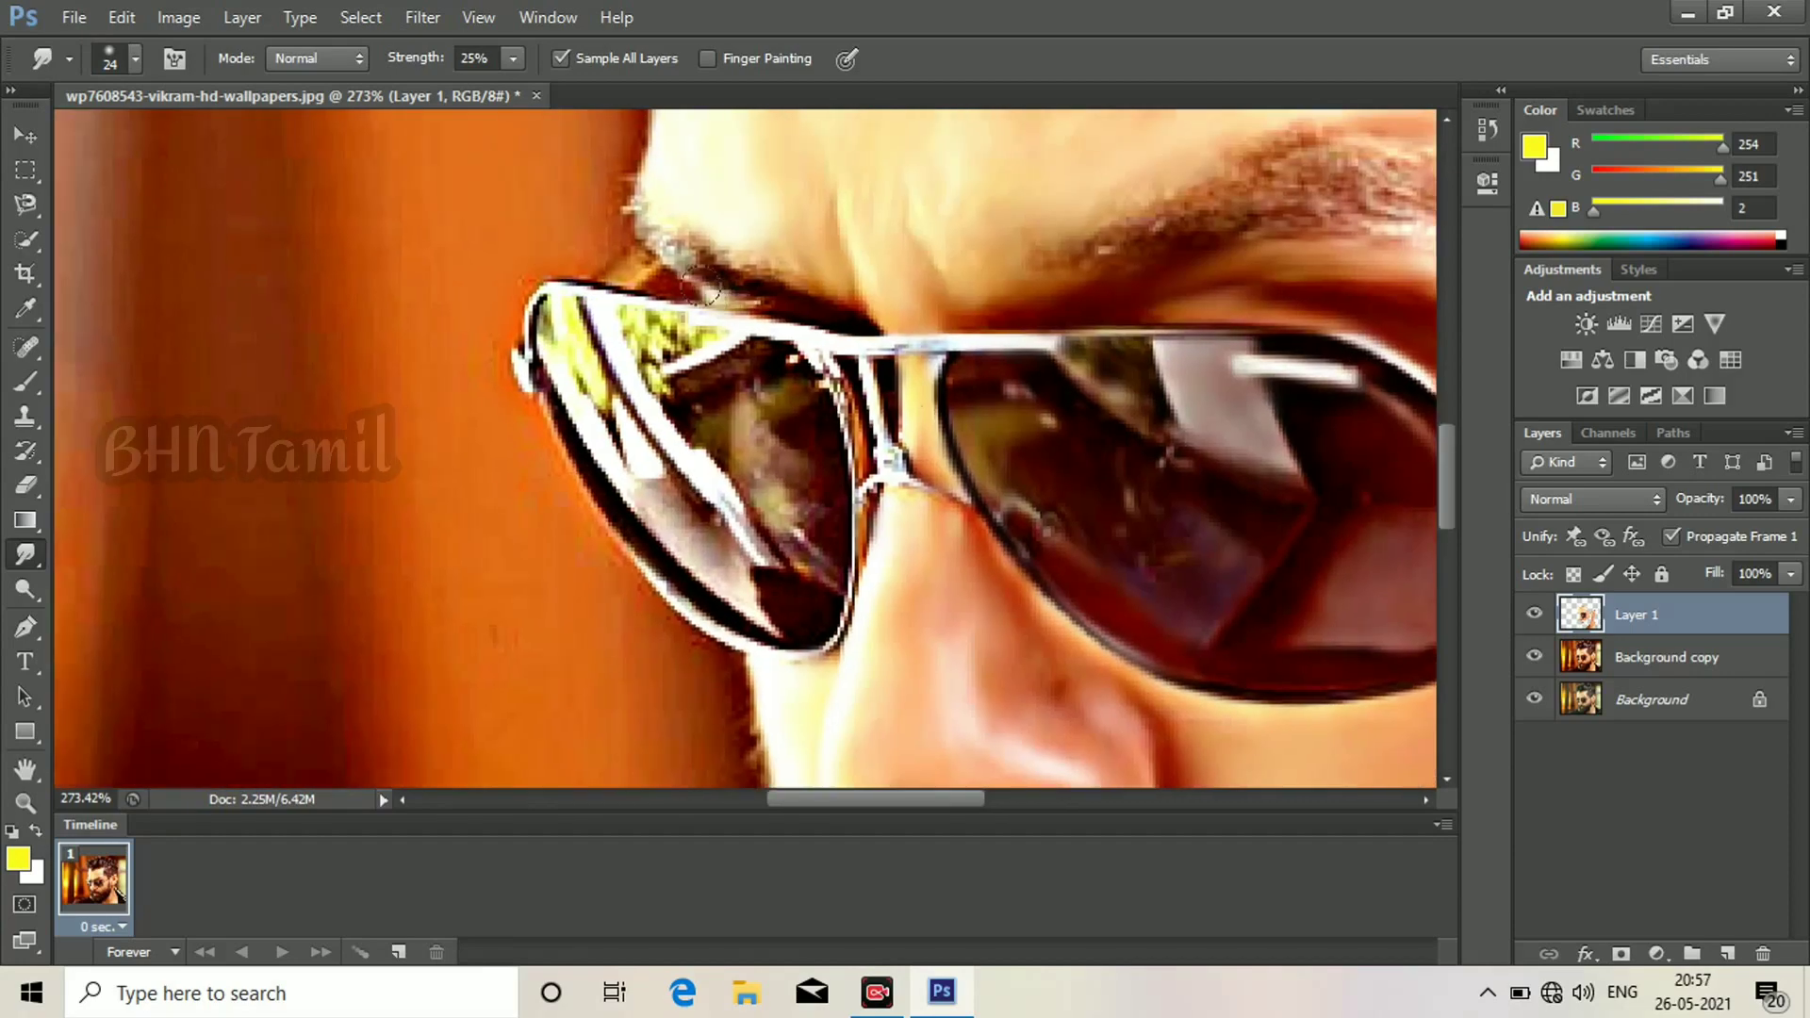
Smudge the reflections on the smaller sunglasses lens and the metal nose bridge, reducing the brush to 11 px.
mouse_move(639, 409)
mouse_down()
mouse_move(570, 364)
mouse_move(607, 462)
mouse_up()
alt+right_click(578, 430)
drag(698, 554, 747, 563)
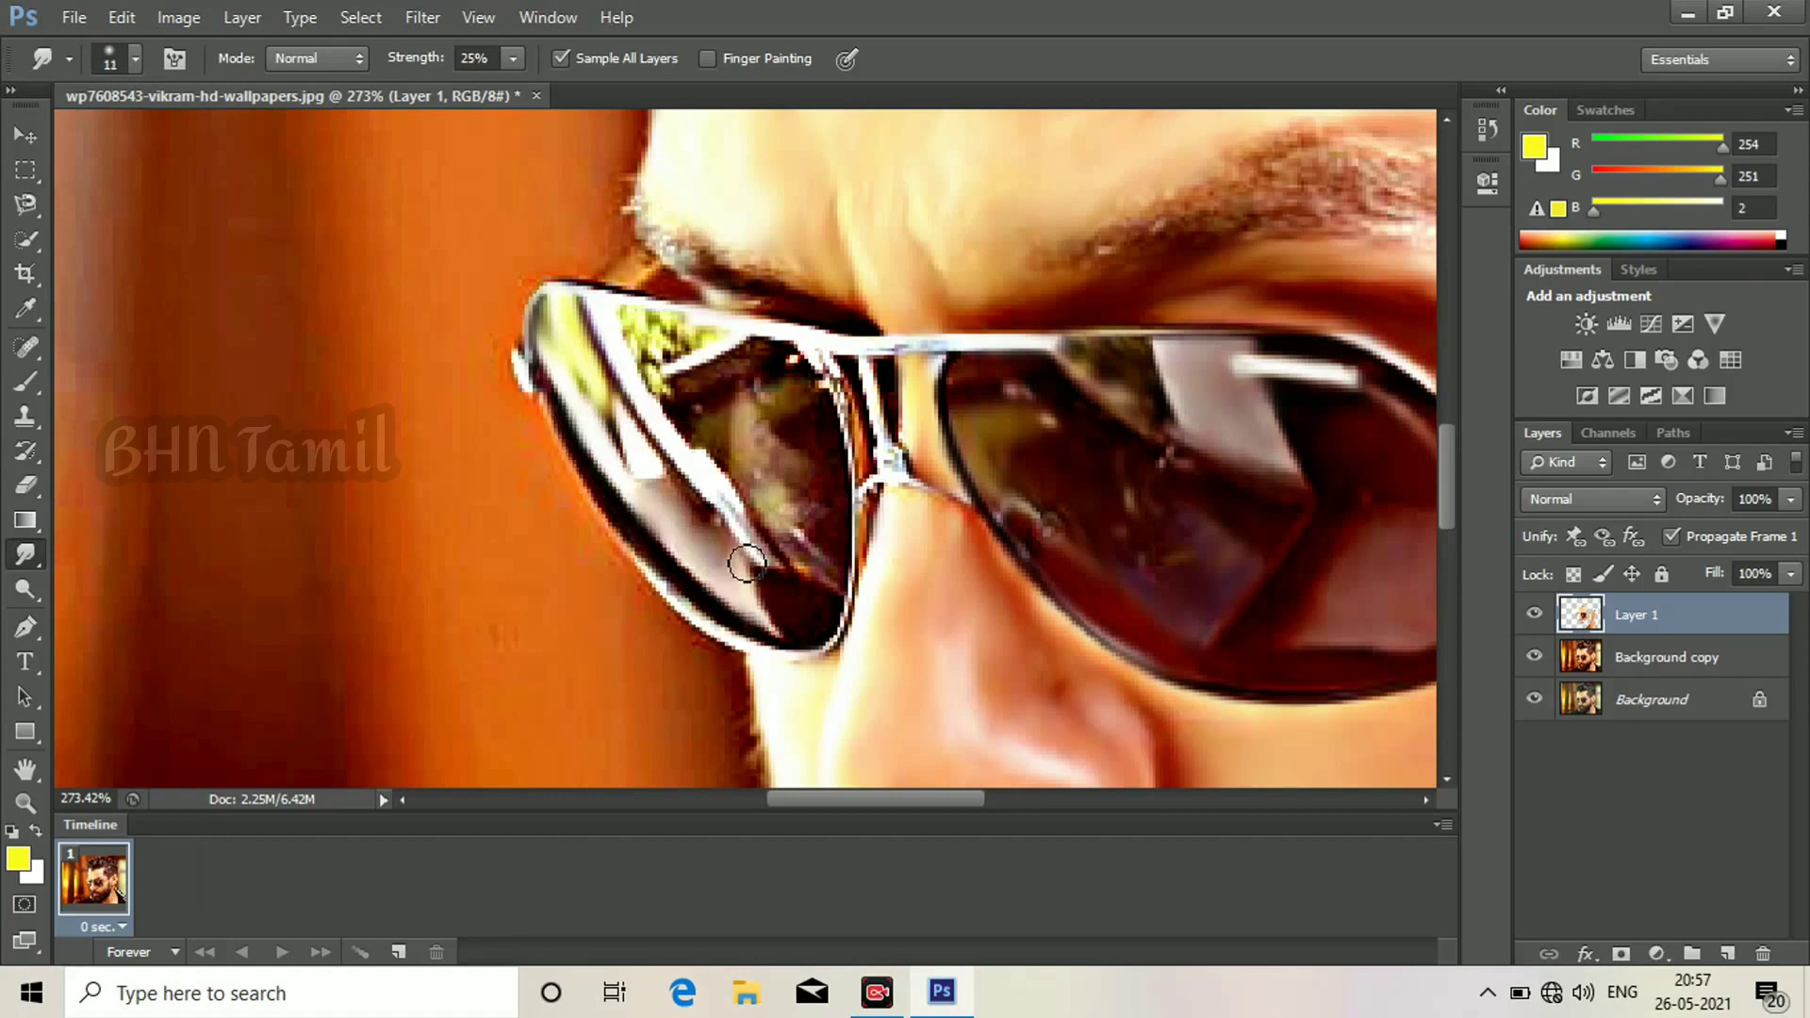
mouse_move(830, 357)
mouse_down()
mouse_move(858, 538)
mouse_move(897, 437)
mouse_move(872, 372)
mouse_move(835, 339)
mouse_up()
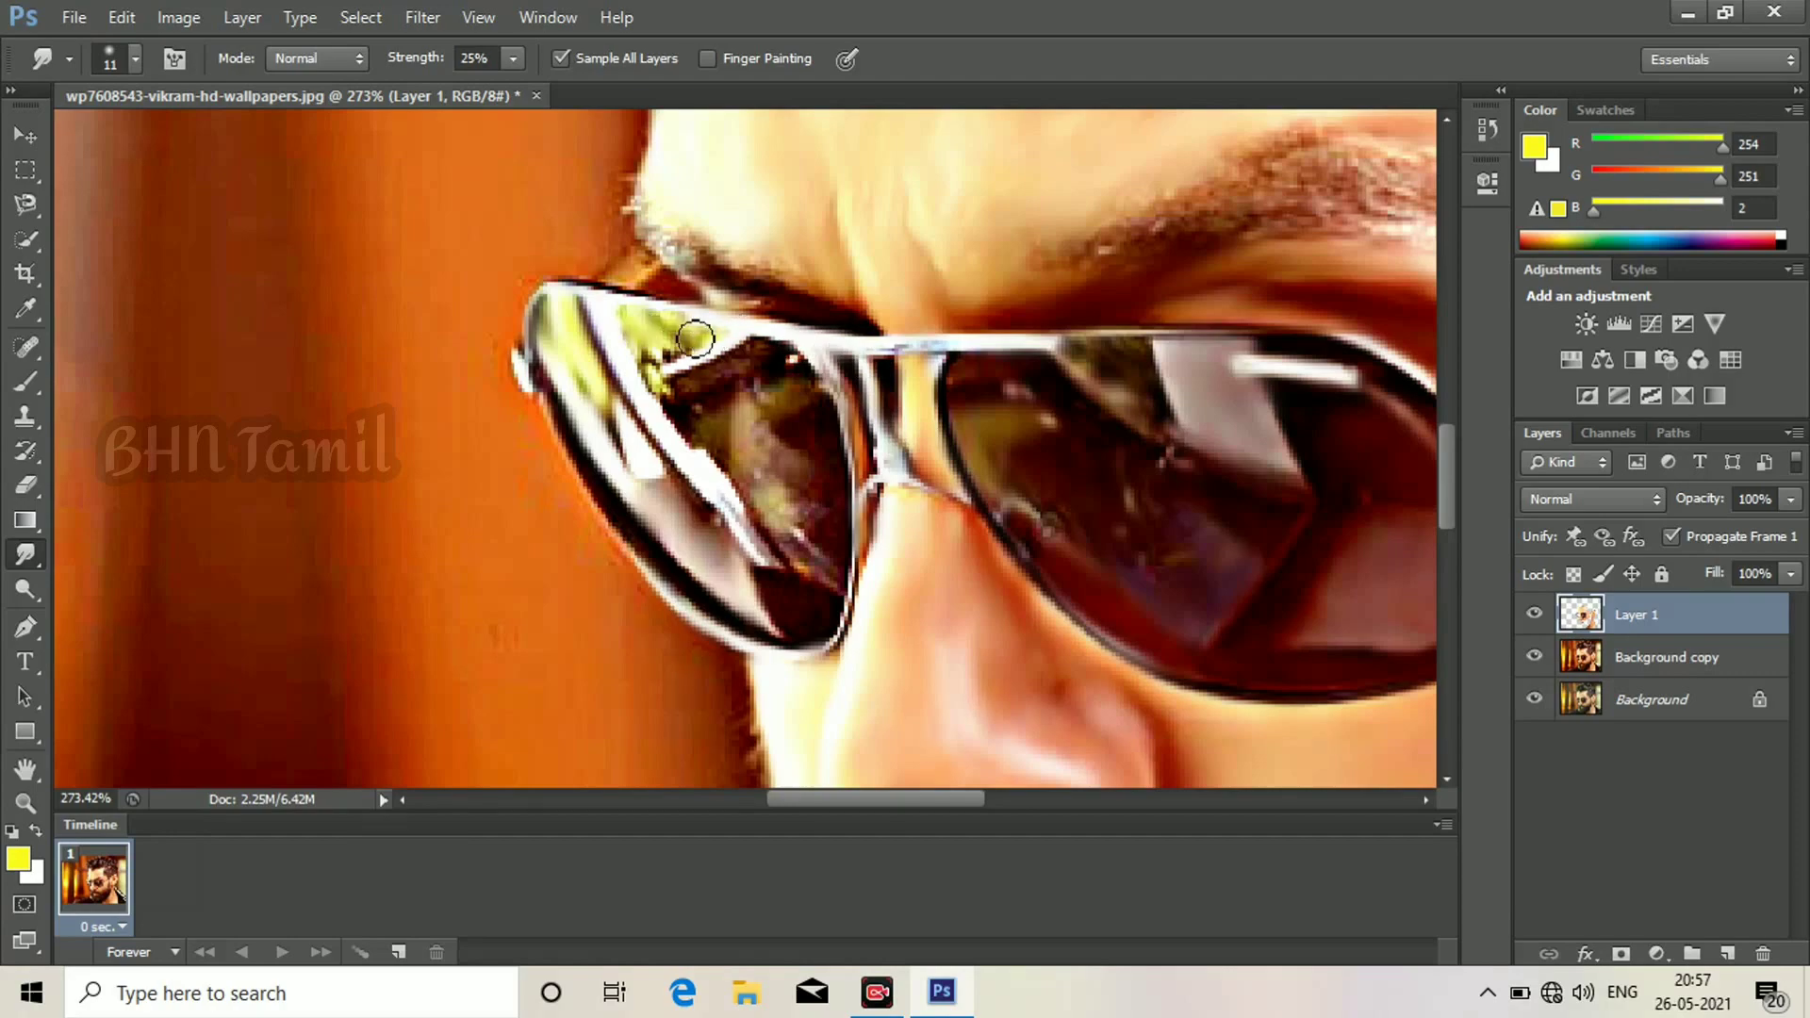
mouse_move(695, 337)
mouse_down()
mouse_move(661, 367)
mouse_move(780, 536)
mouse_up()
scroll(755, 568, up, 3)
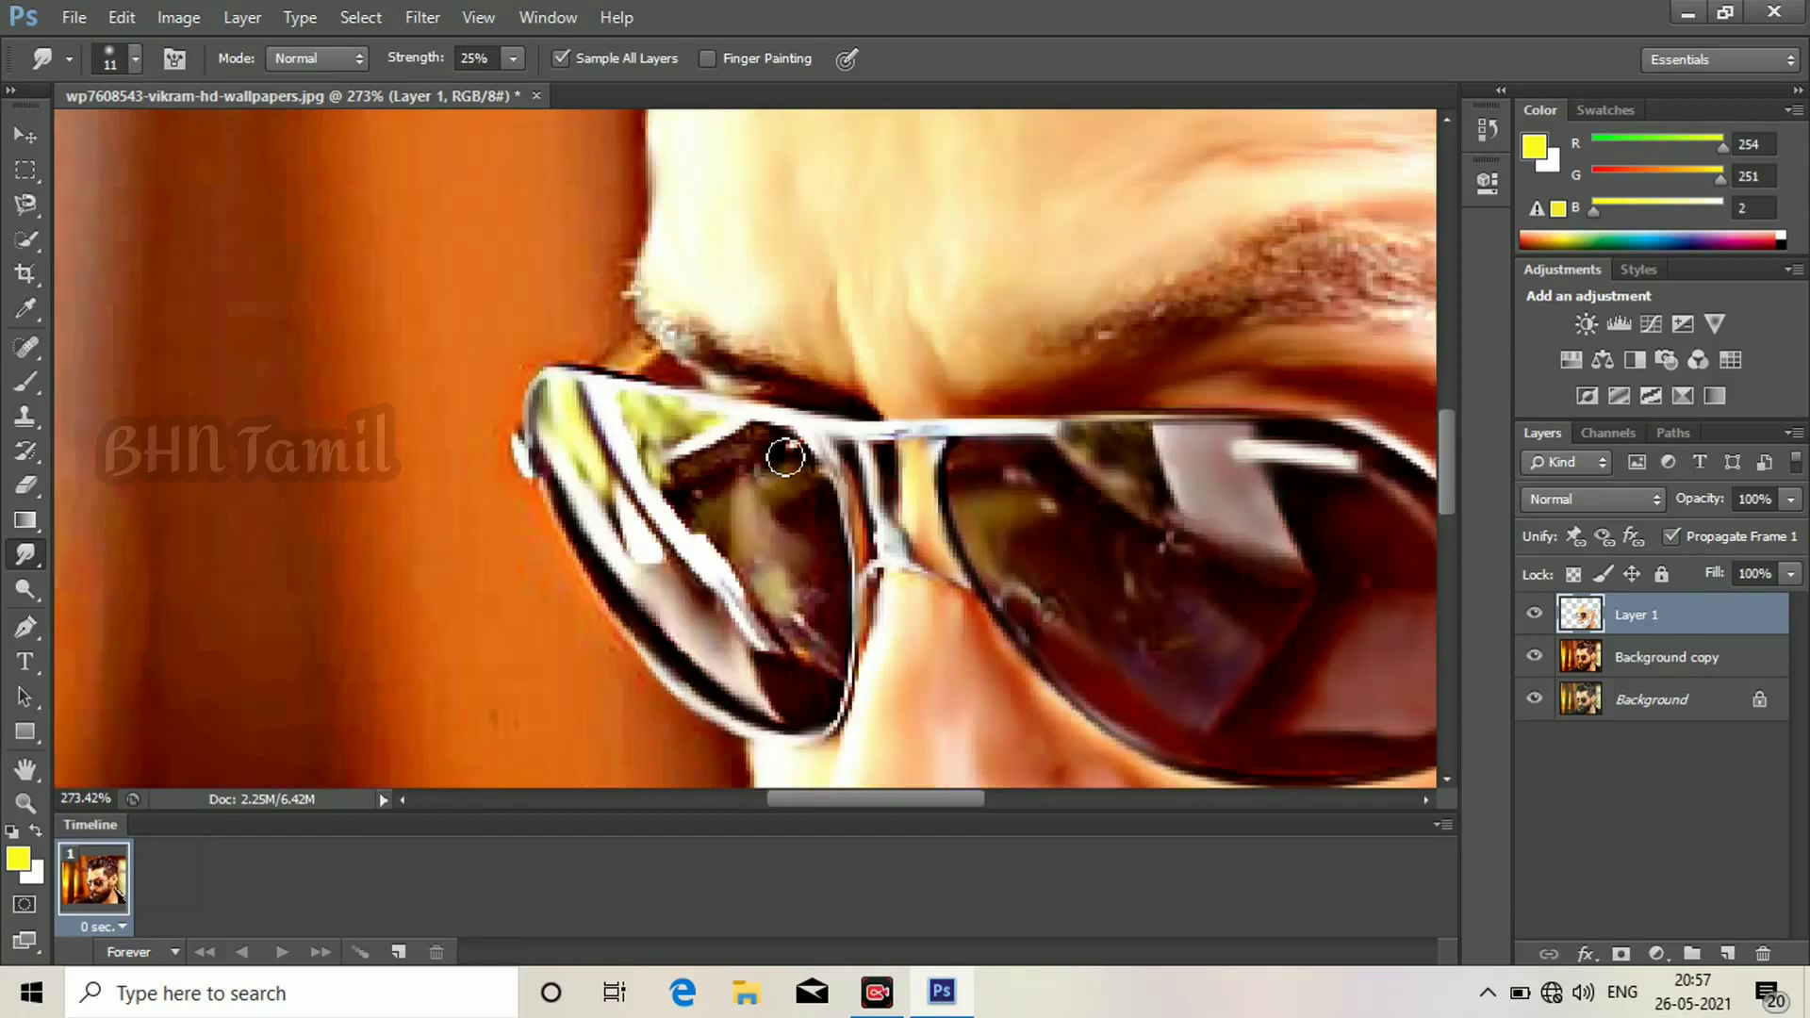
Compare the portrait with Layer 1 hidden and shown to check the smudged skin and sunglasses.
scroll(843, 464, down, 10)
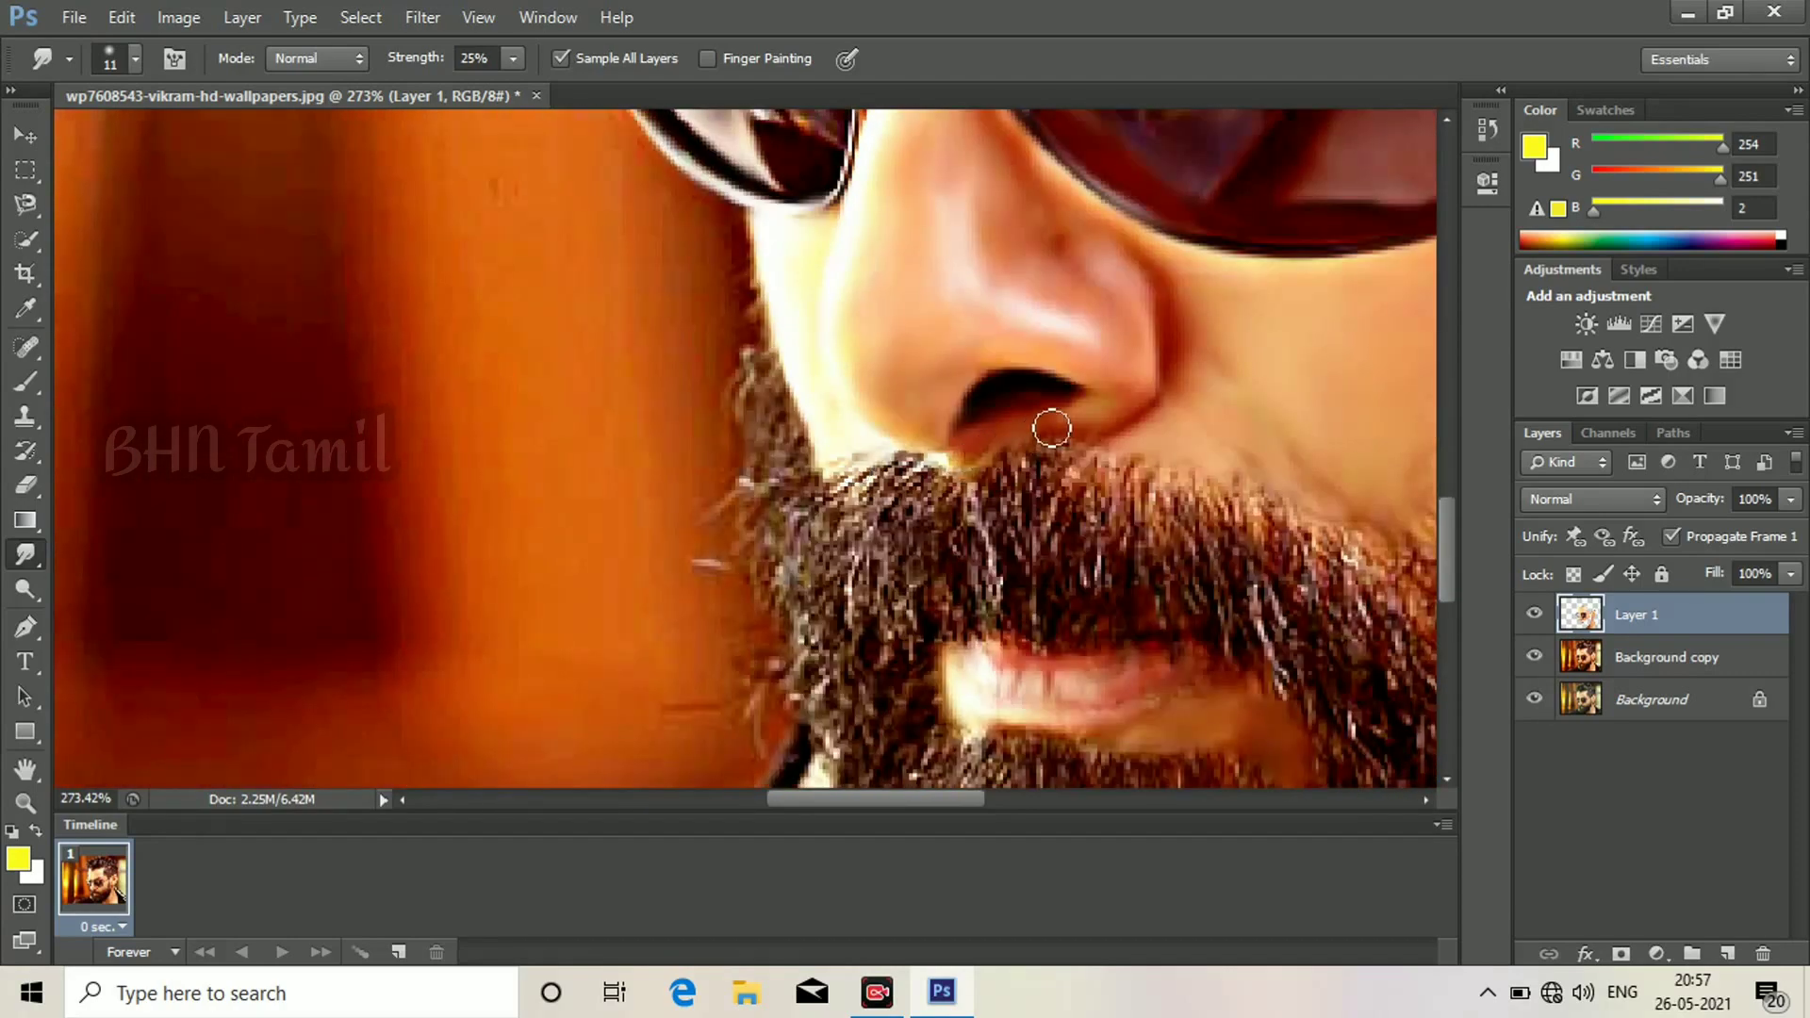
scroll(1052, 449, down, 4)
drag(1358, 403, 1001, 540)
click(1535, 618)
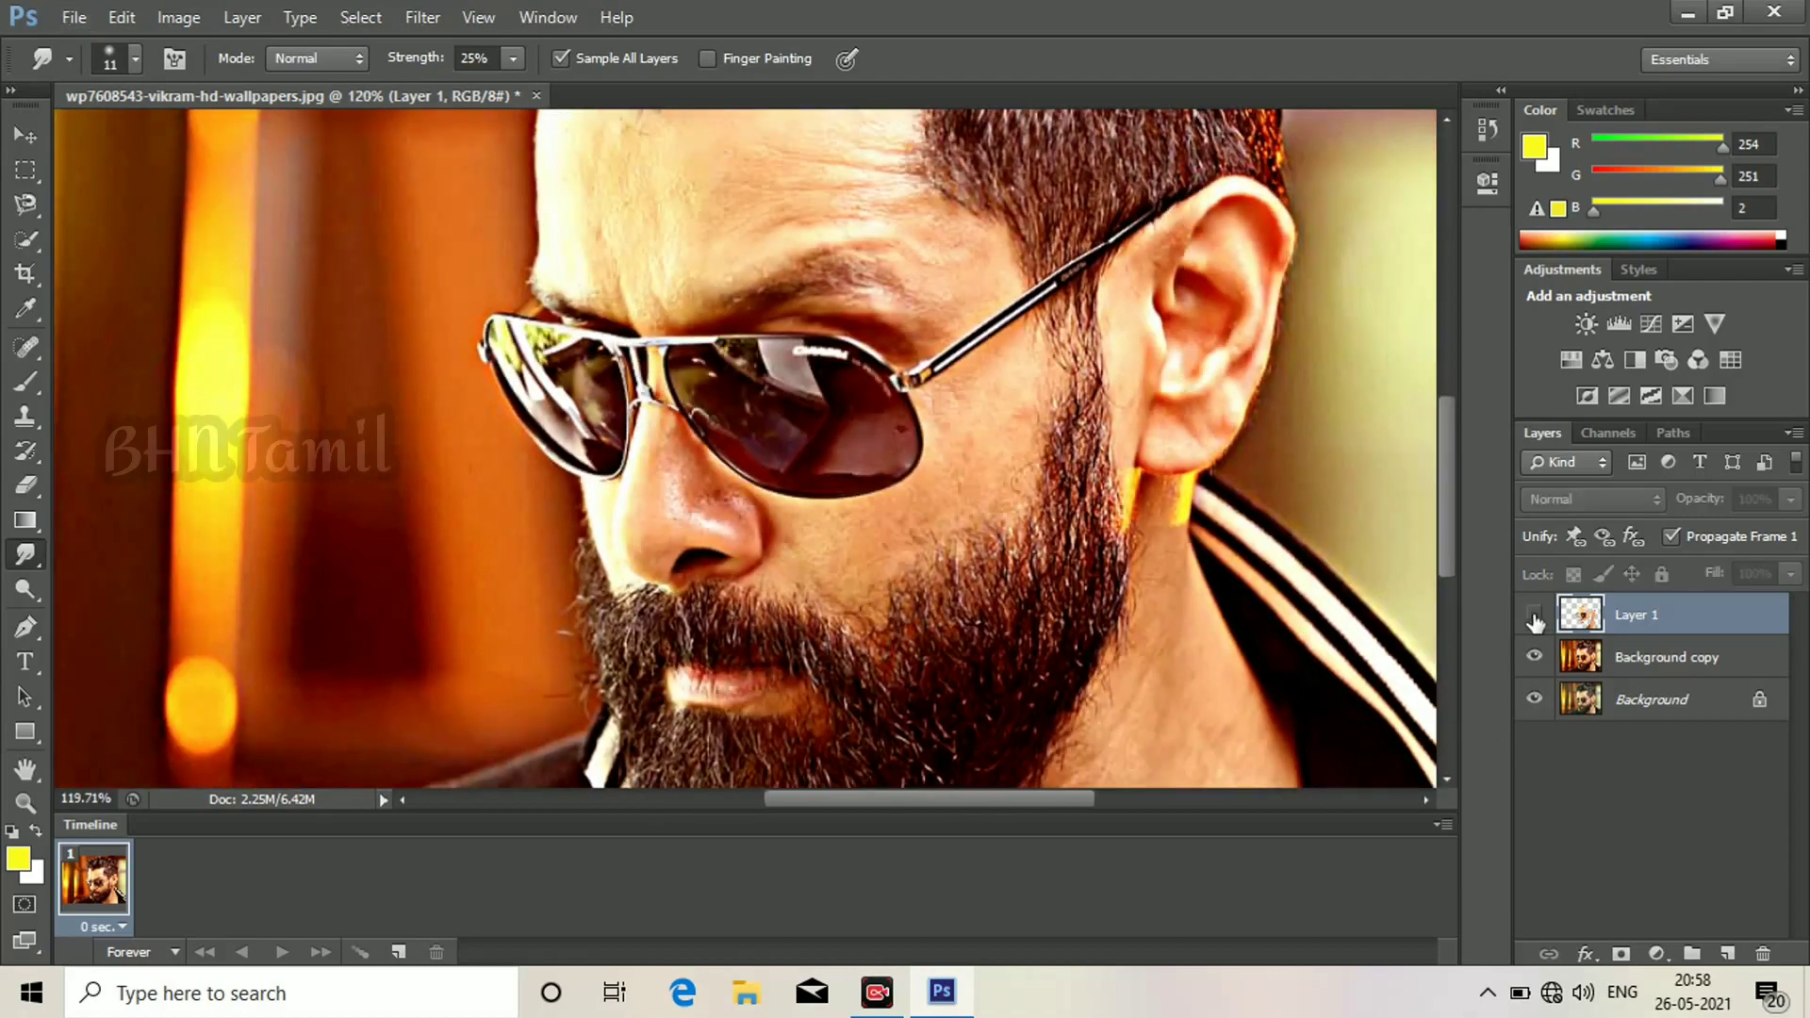
click(1535, 618)
click(1535, 618)
click(1535, 617)
scroll(948, 477, up, 5)
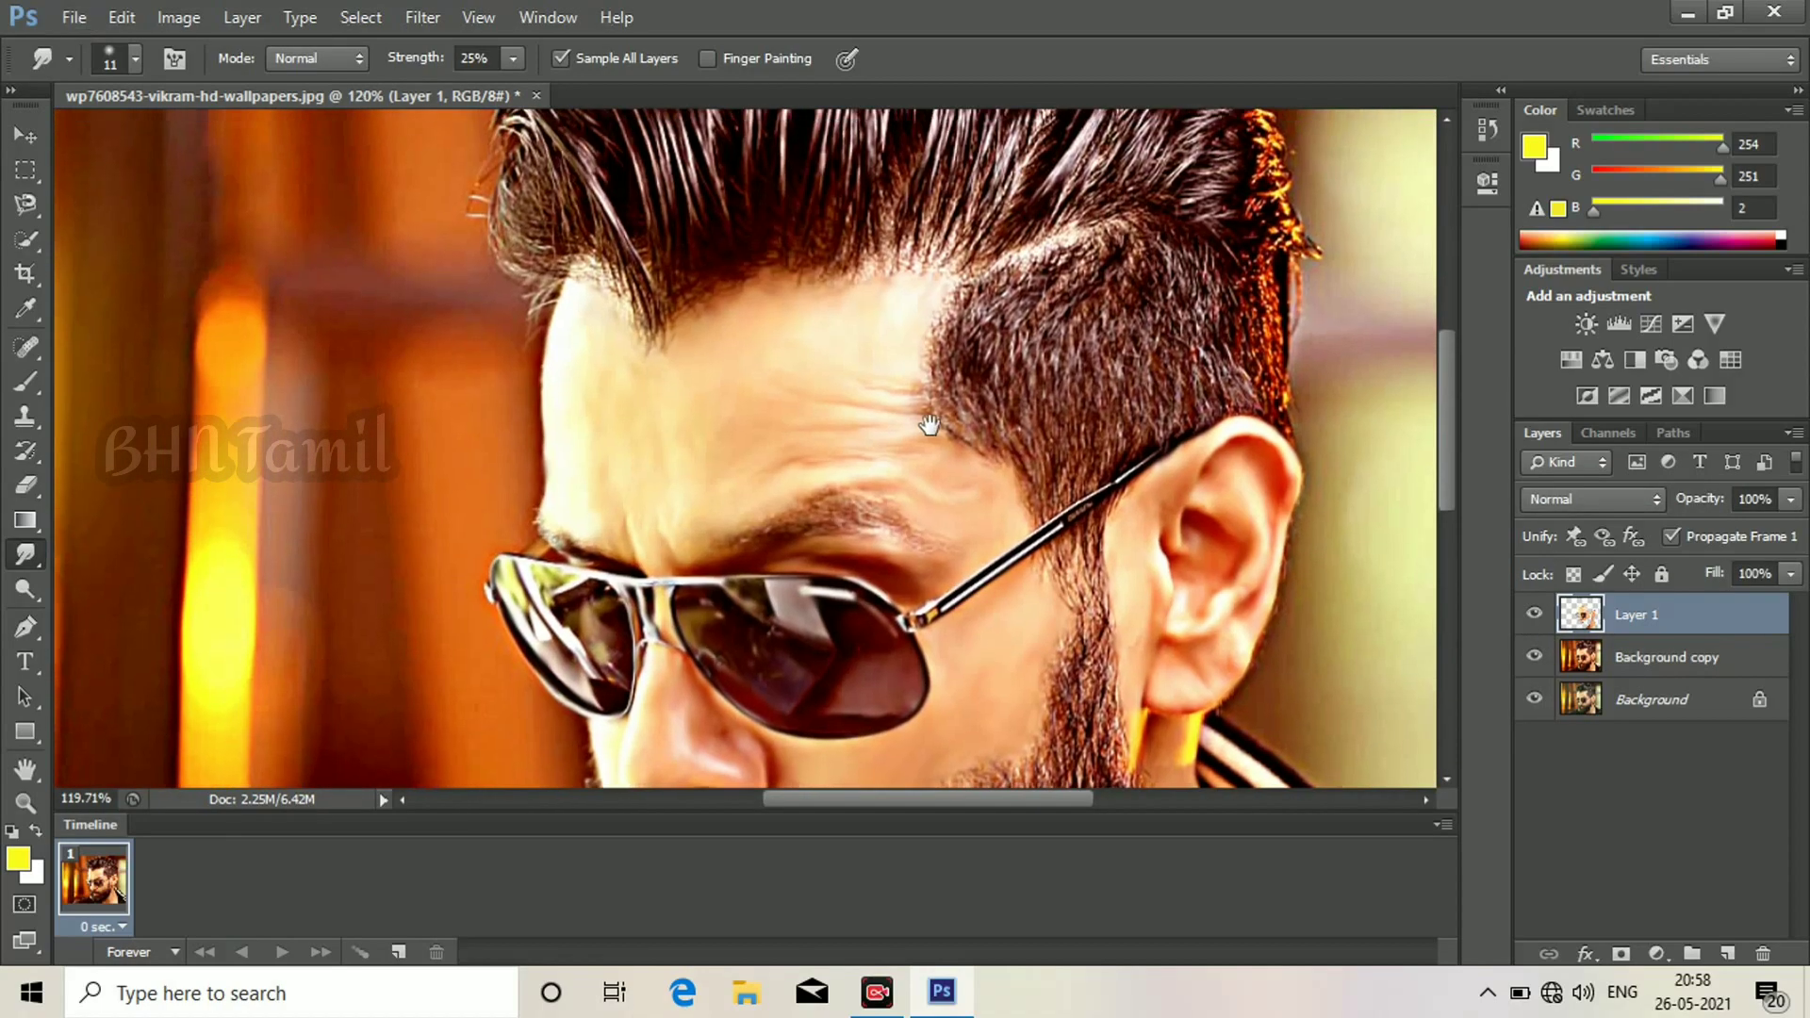
Hide the Background and Background copy layers and load the outline of Layer 1 as a selection.
scroll(949, 477, down, 4)
drag(1535, 698, 1535, 657)
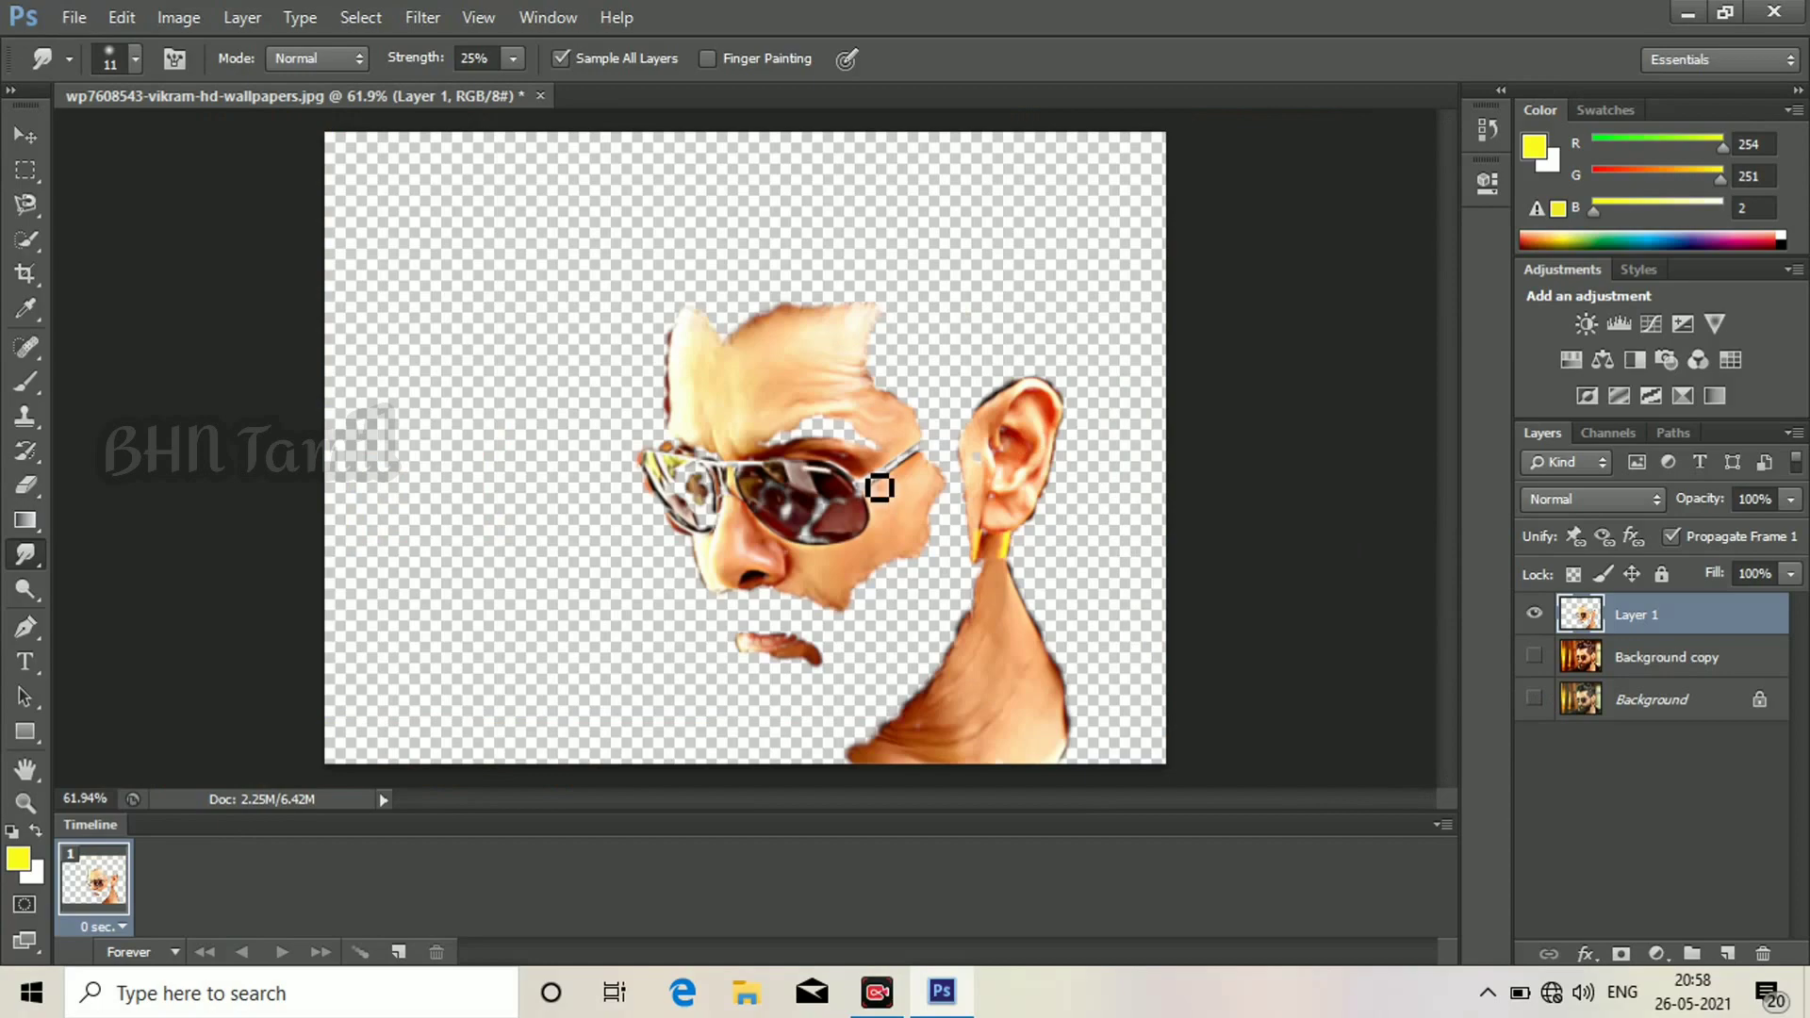
scroll(930, 505, up, 5)
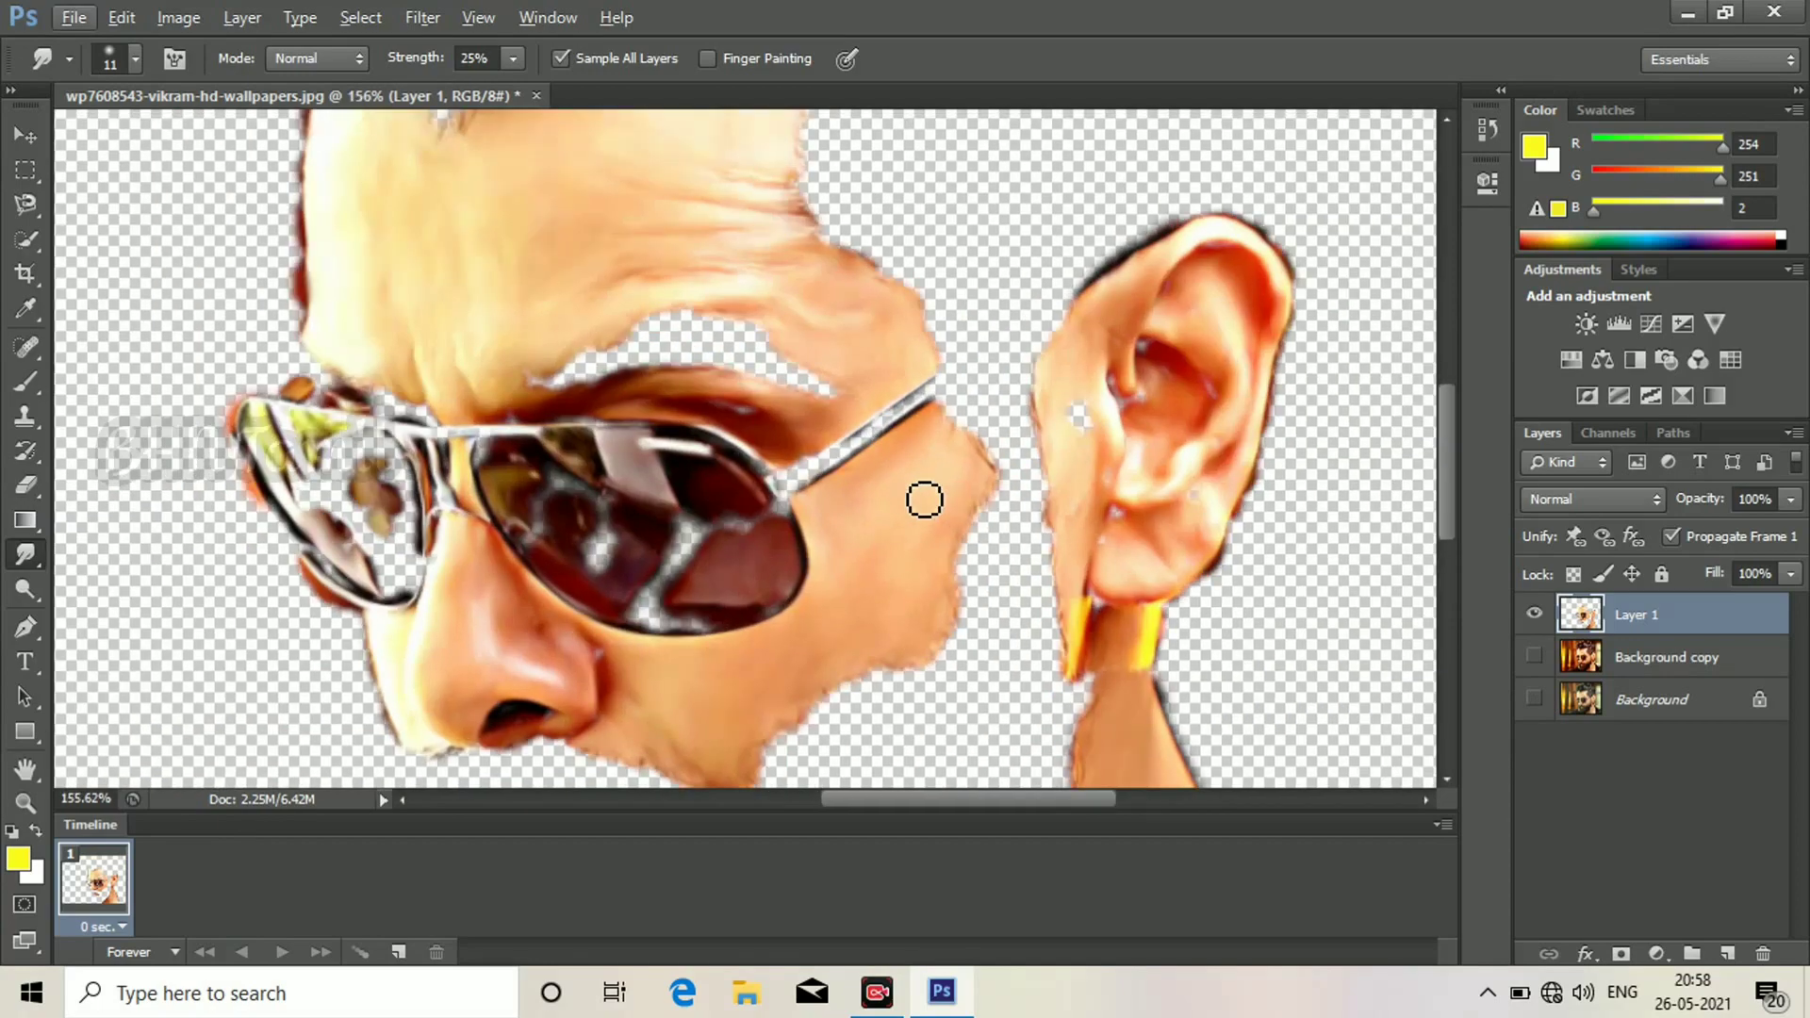
ctrl+click(1584, 619)
drag(749, 262, 926, 582)
Smudge the dark hairline edge at the top of the forehead with a 30 px brush inside the selection.
right_click(705, 425)
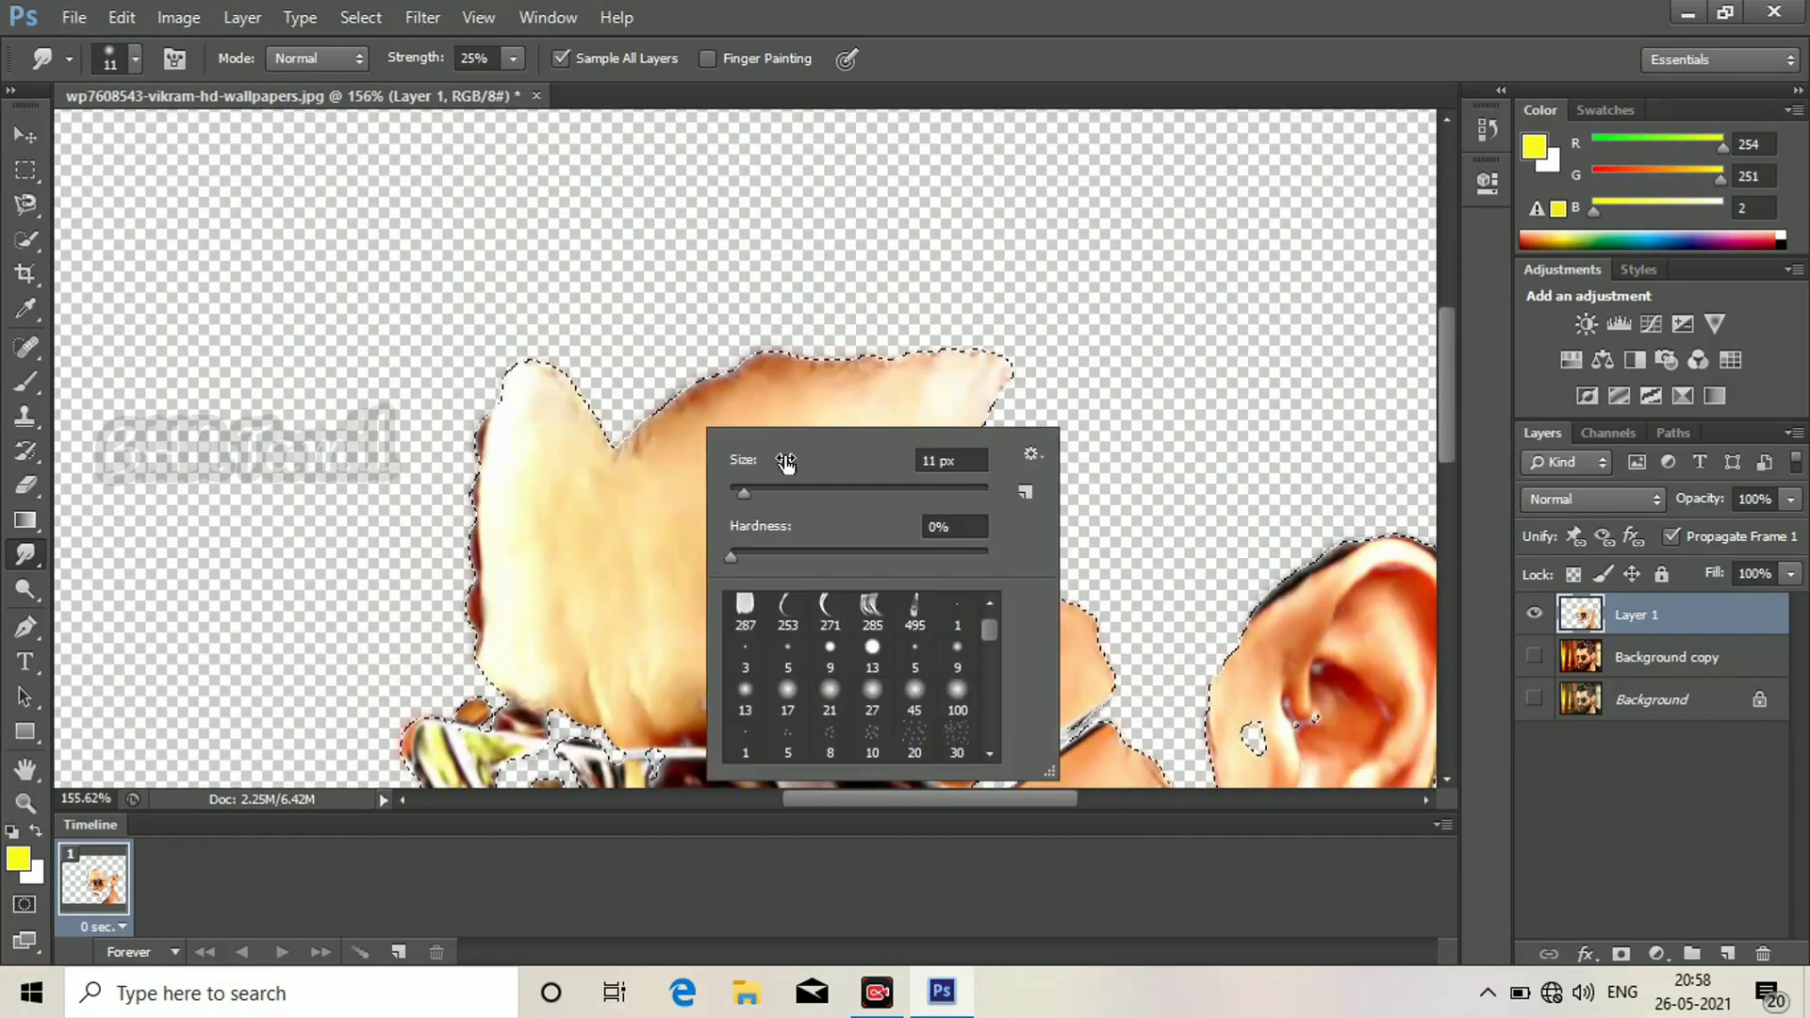
click(771, 491)
click(667, 424)
drag(667, 427, 716, 421)
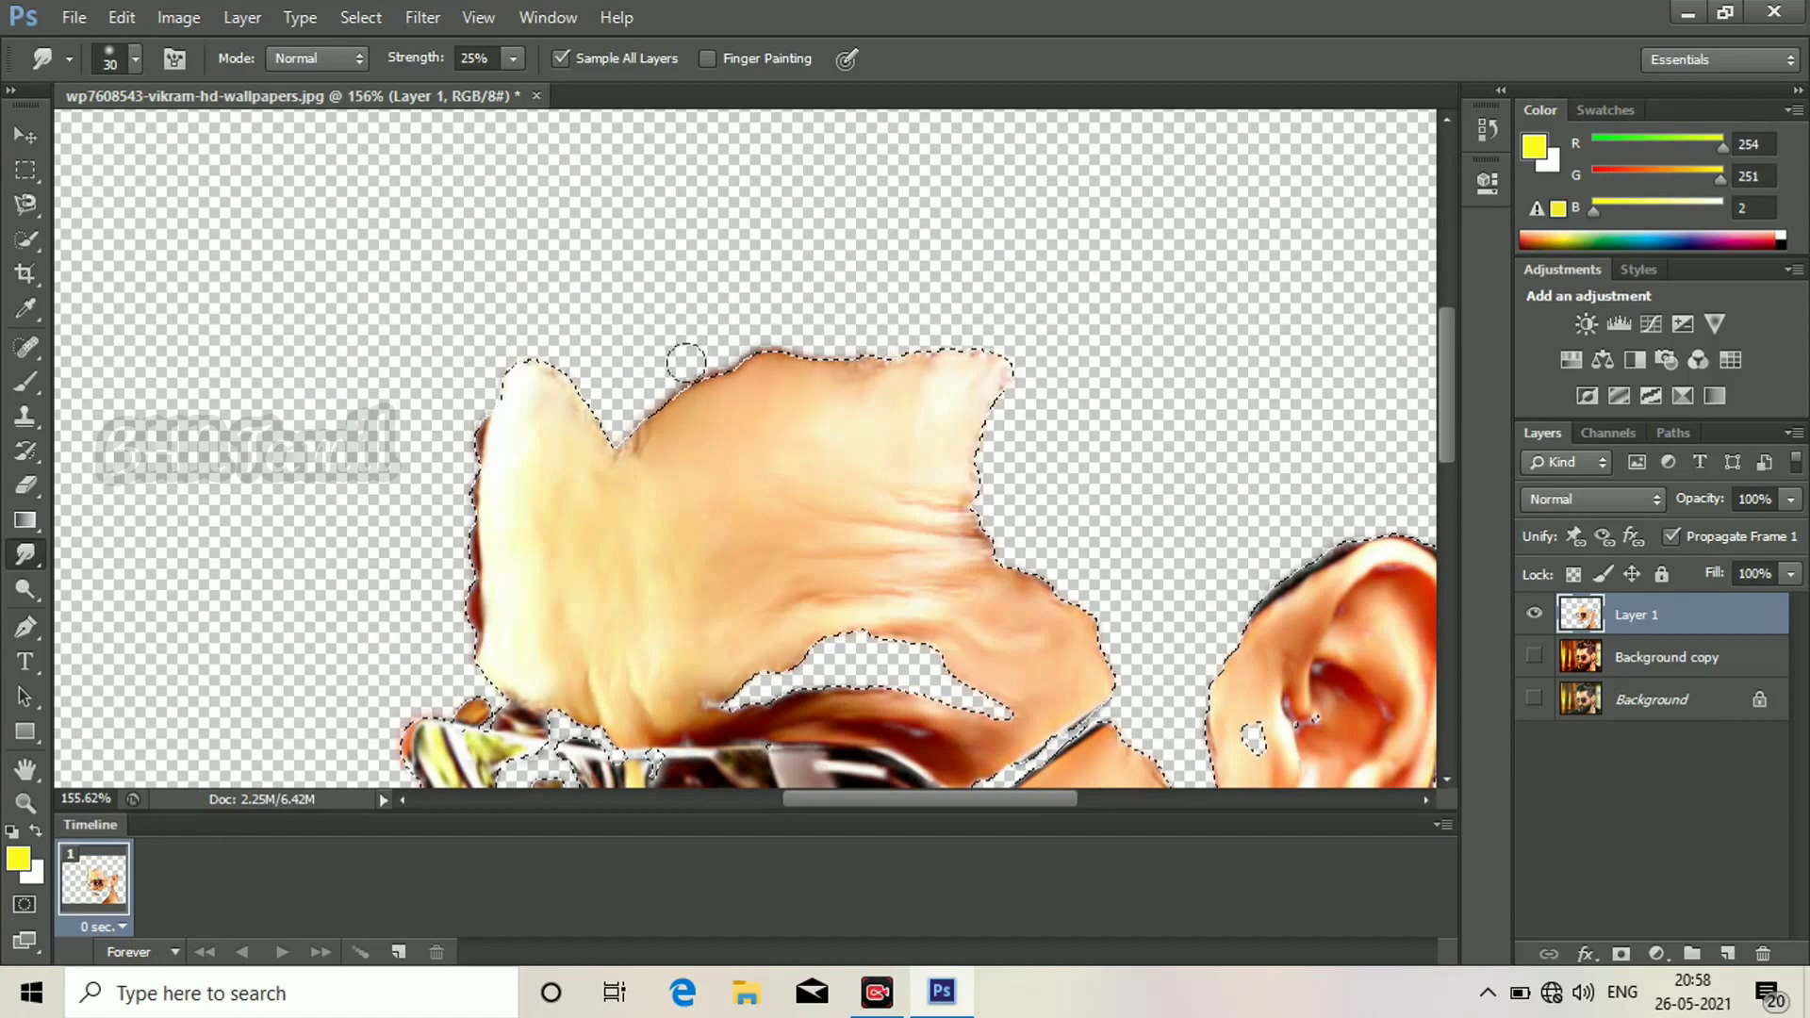
Smudge the forehead's hairline corners and its outer edge down towards the sunglasses with a 41 px brush.
right_click(889, 421)
click(963, 487)
click(905, 390)
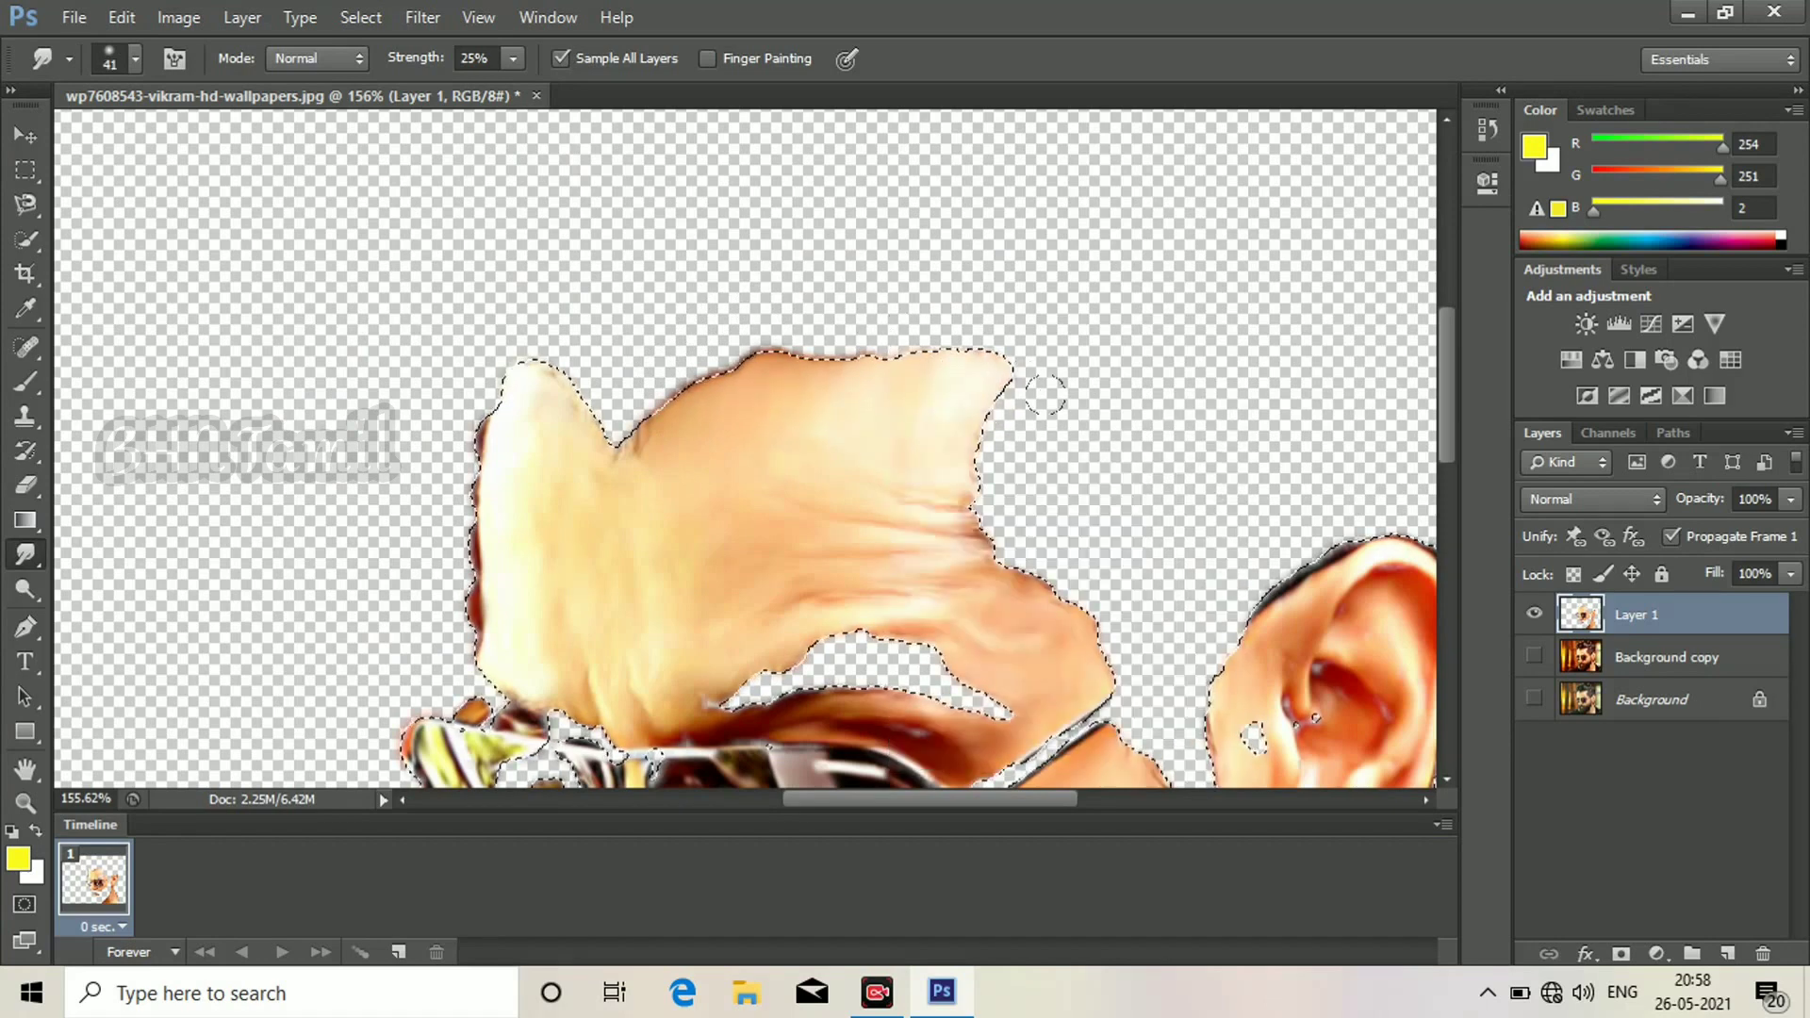
mouse_move(747, 382)
mouse_down()
mouse_move(500, 444)
mouse_move(463, 491)
mouse_up()
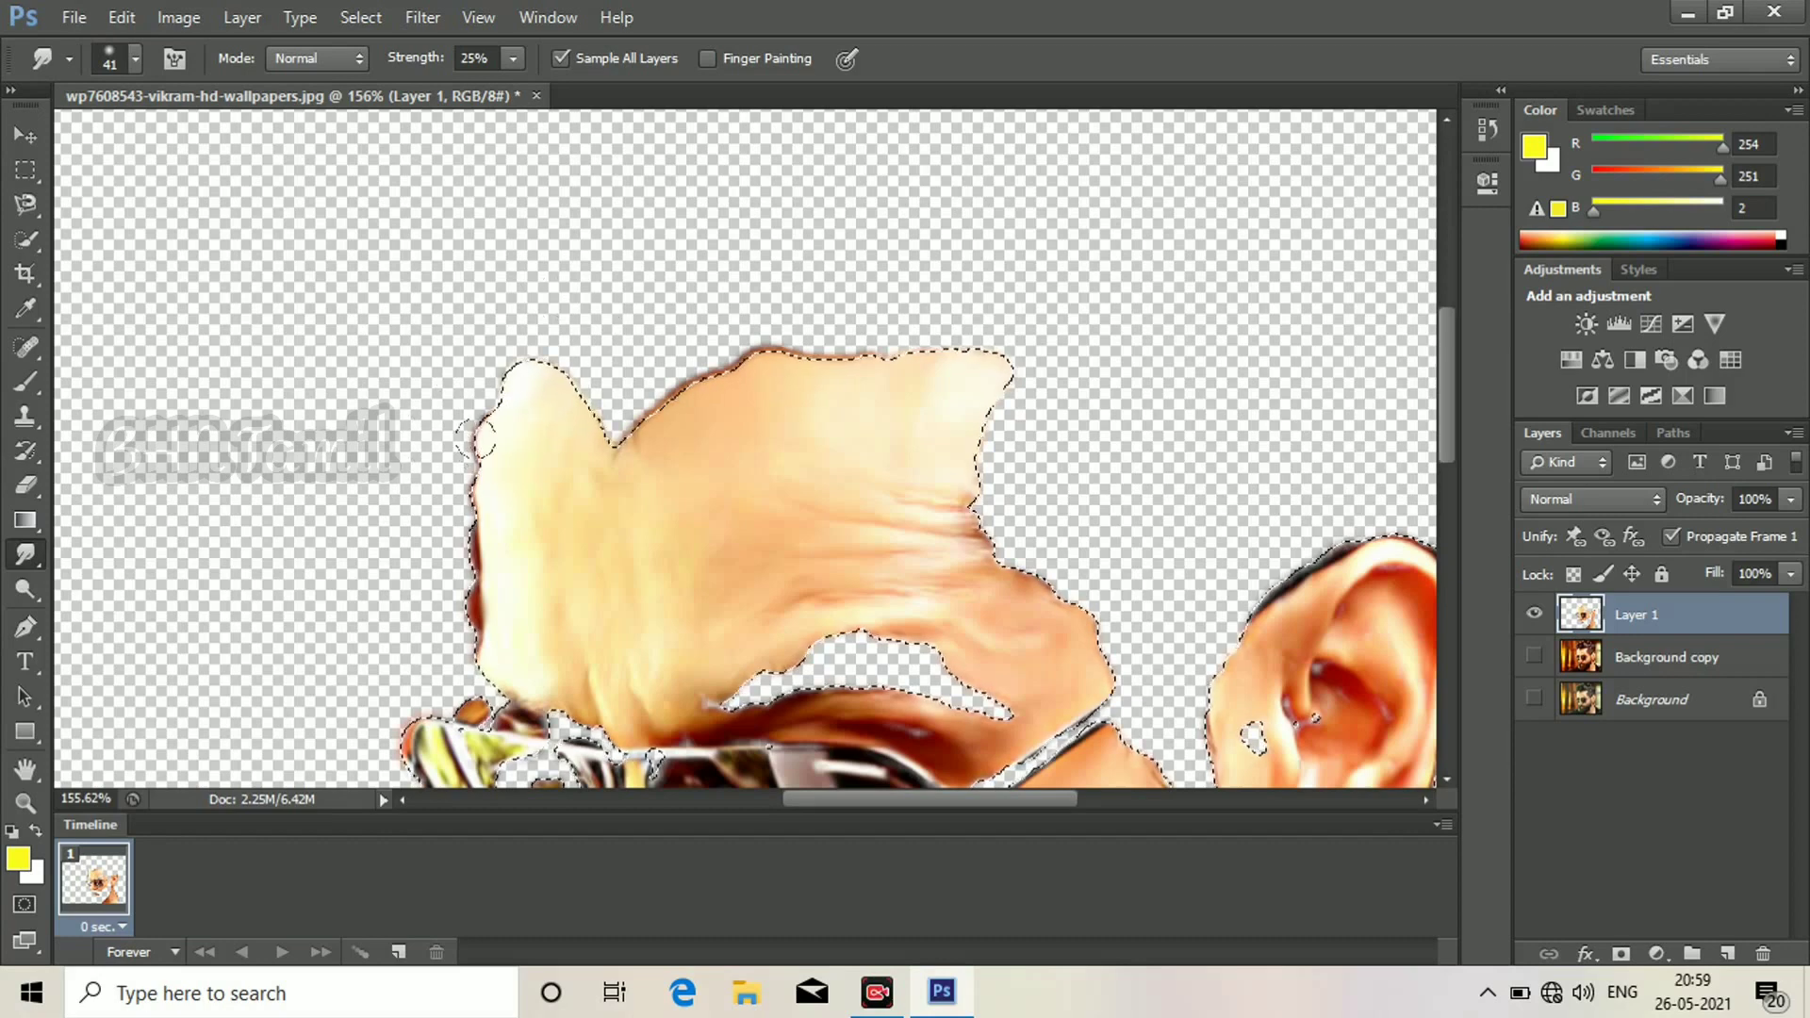
drag(475, 587, 432, 590)
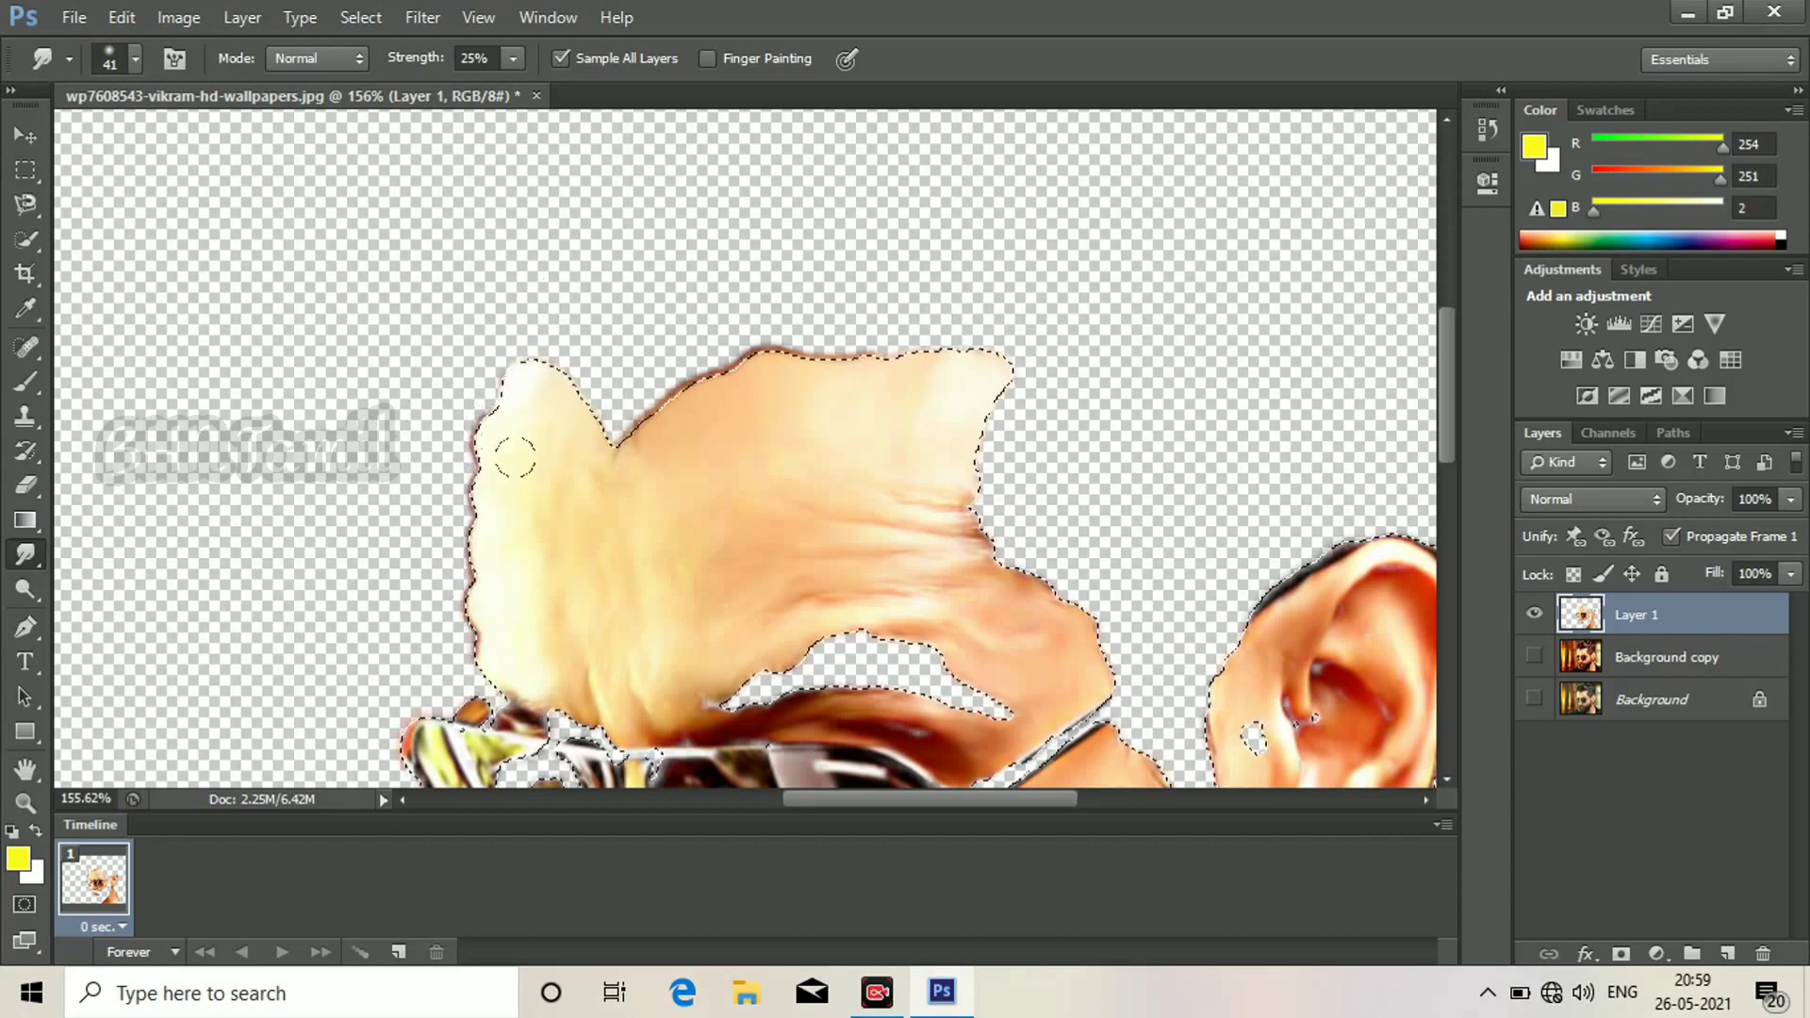
scroll(515, 458, down, 2)
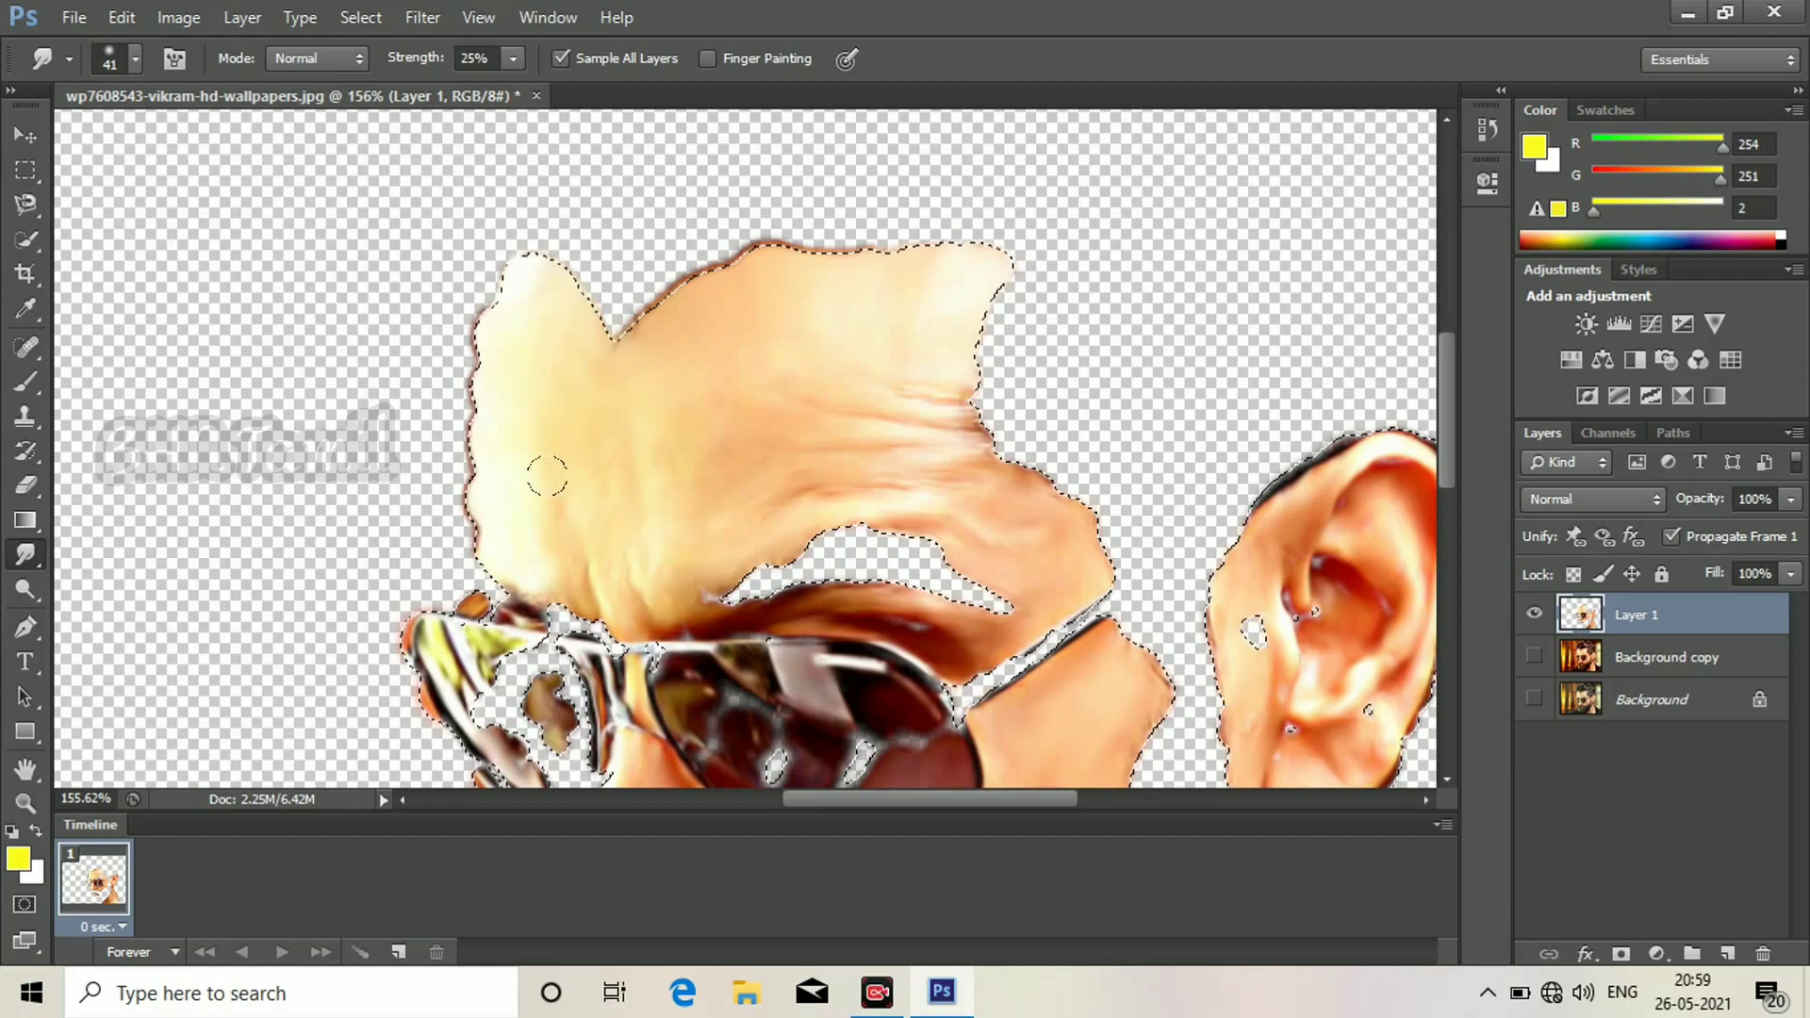
Smooth the temple edge and the ear, including the small gaps in front of the ear, keeping the Layer 1 selection active.
scroll(631, 444, down, 2)
scroll(779, 230, down, 2)
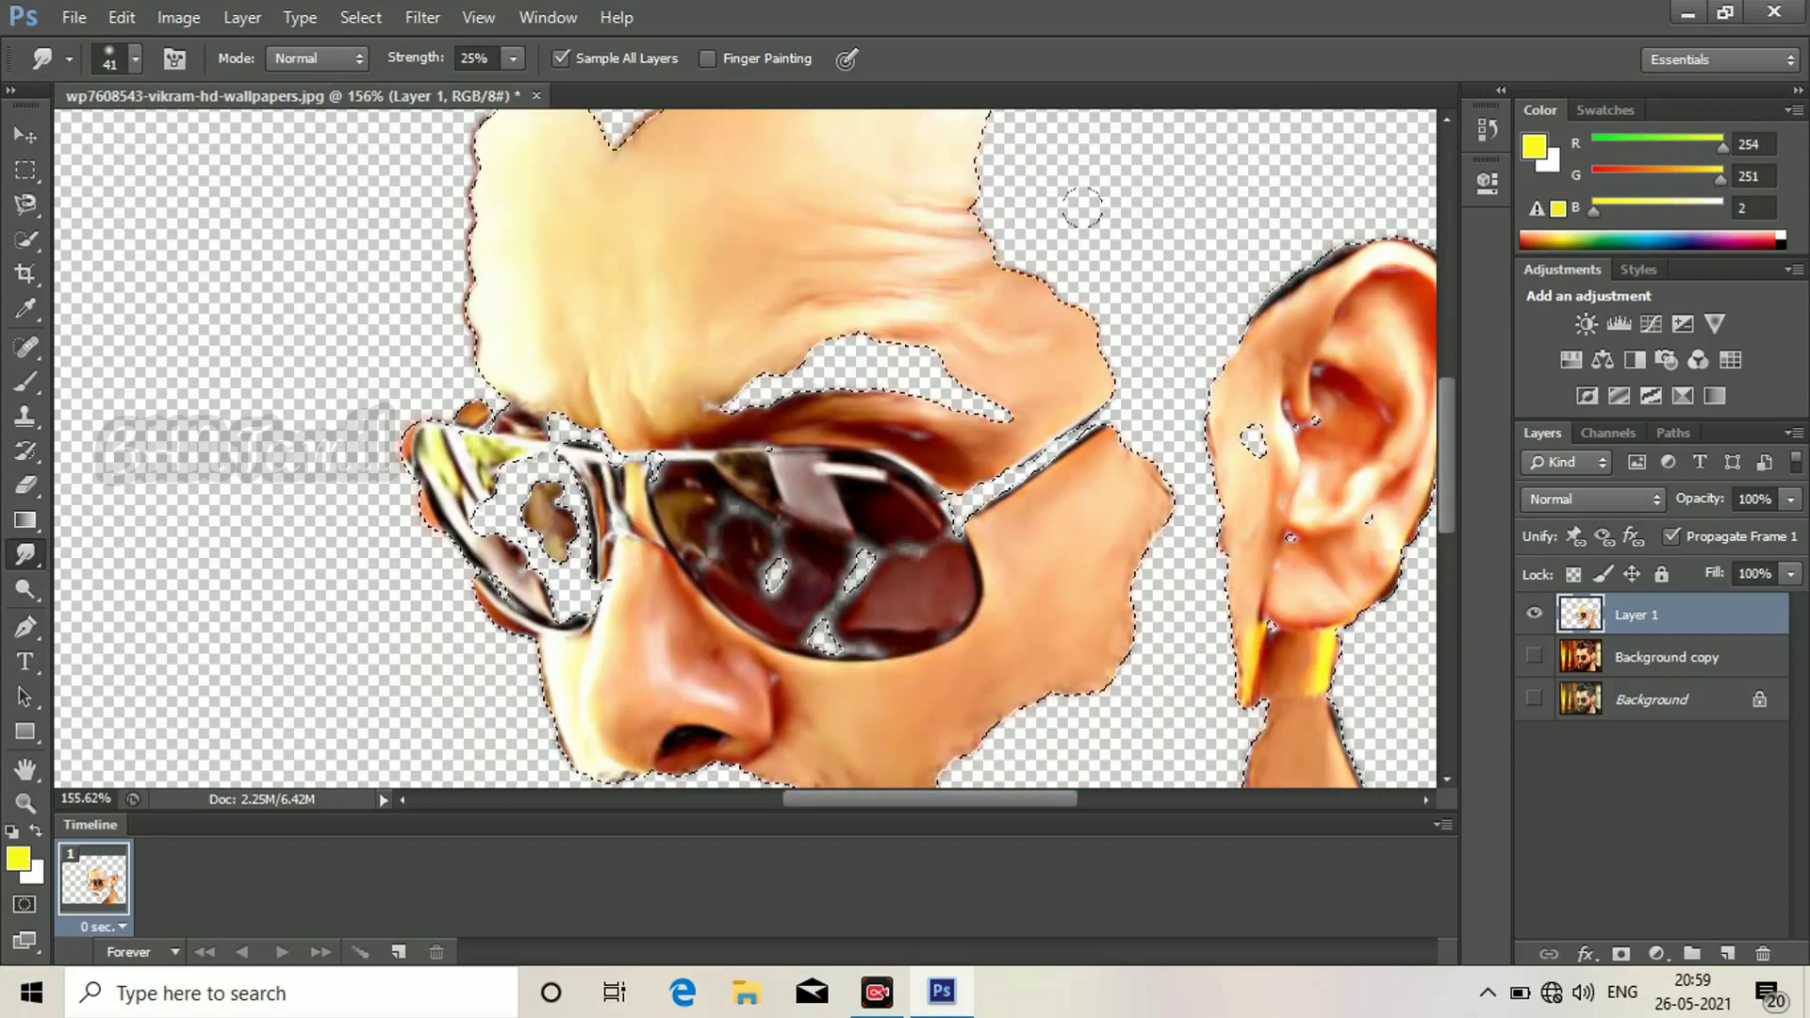
scroll(1014, 268, down, 3)
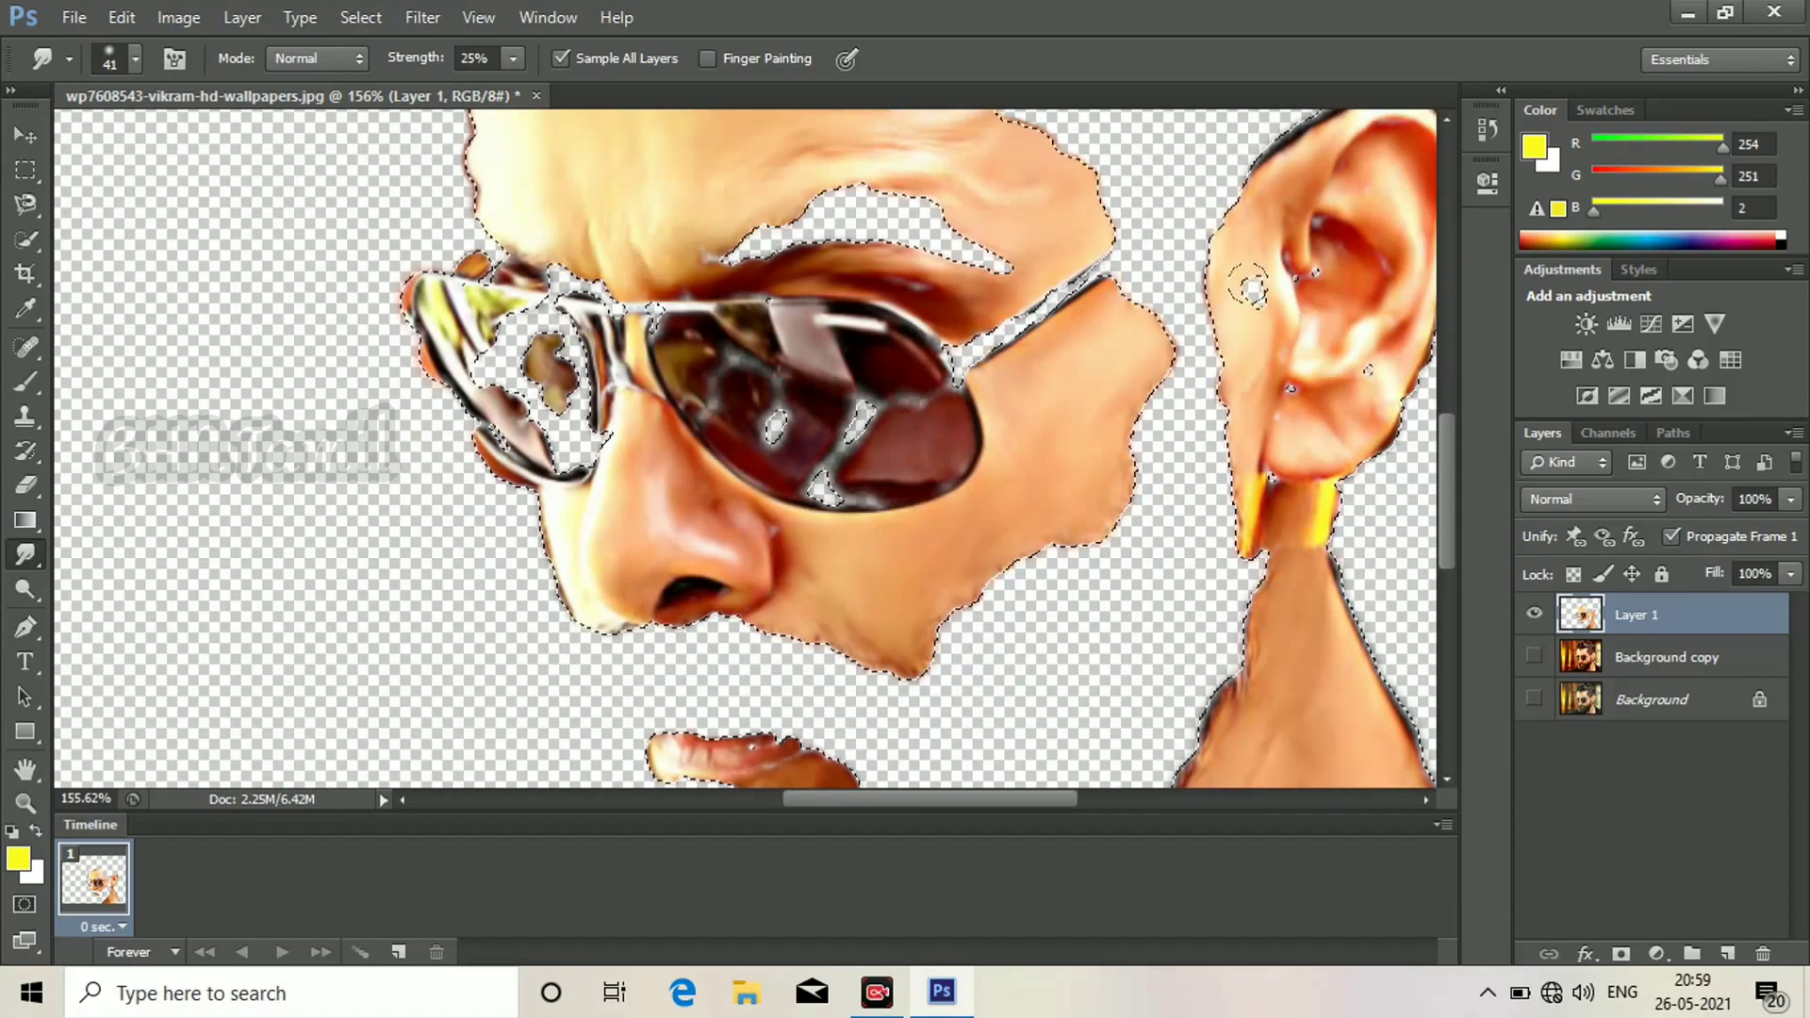
key(ctrl+d)
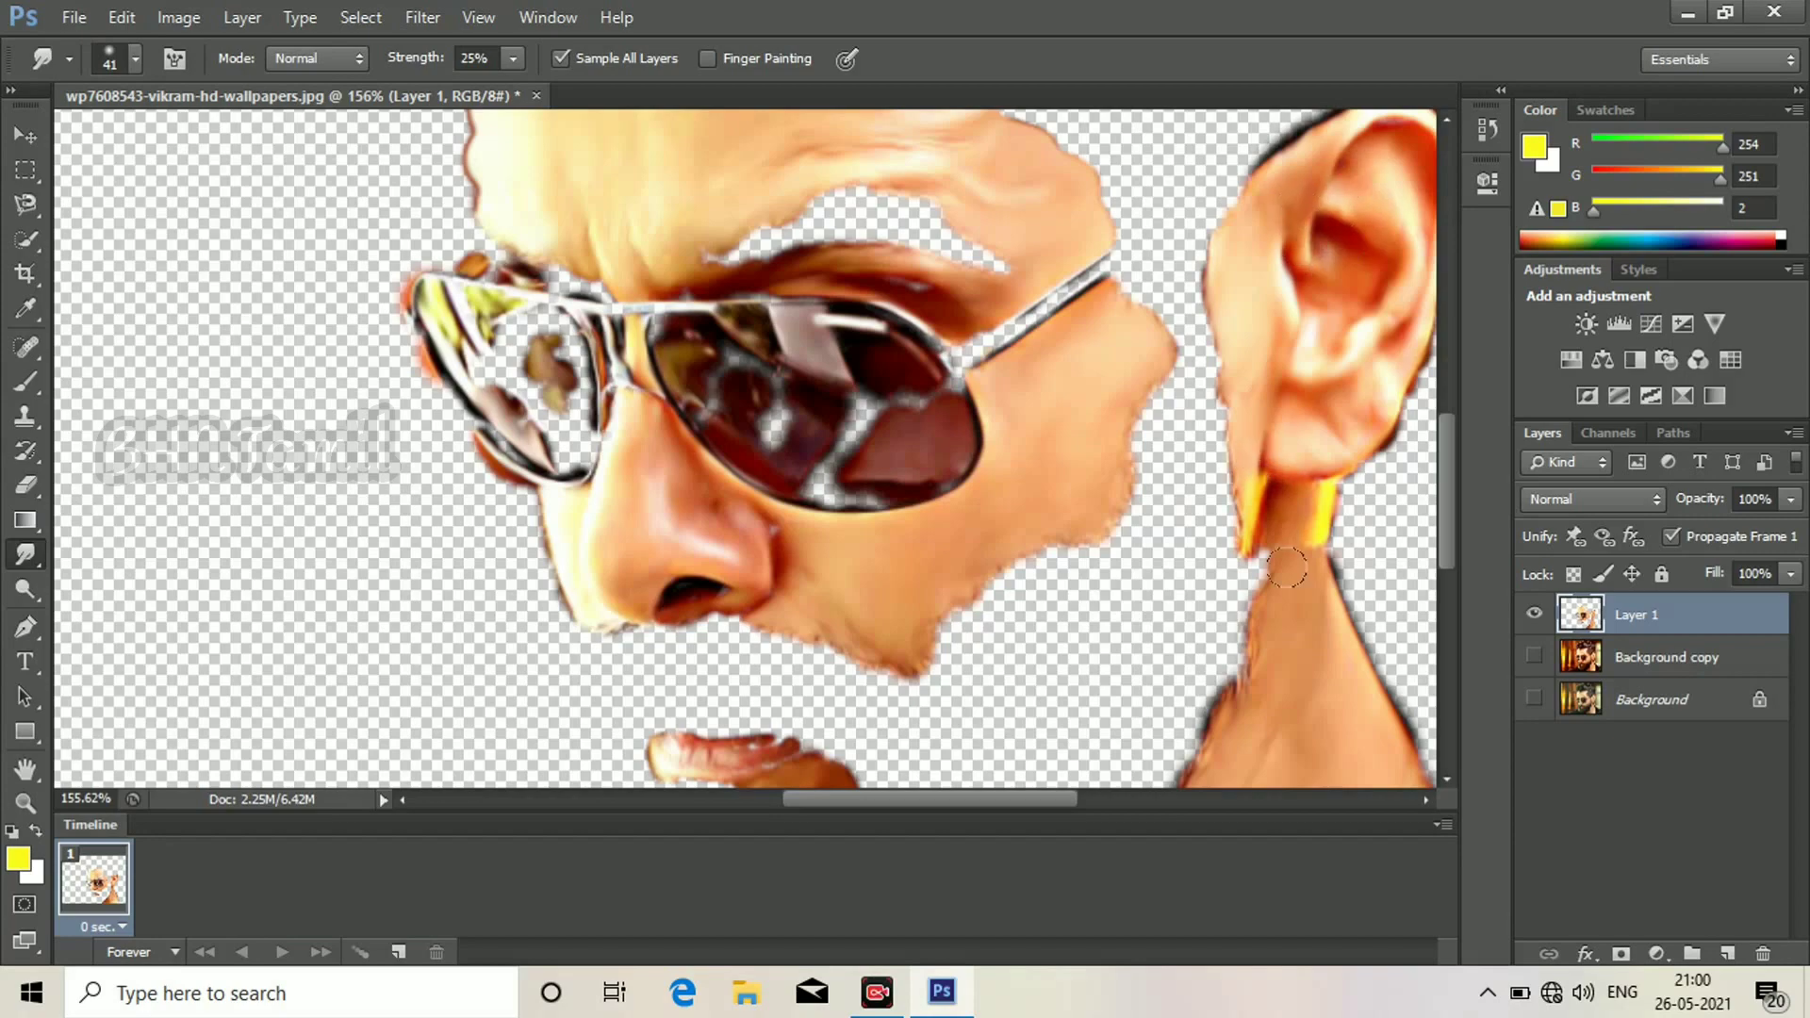
key(ctrl+shift+d)
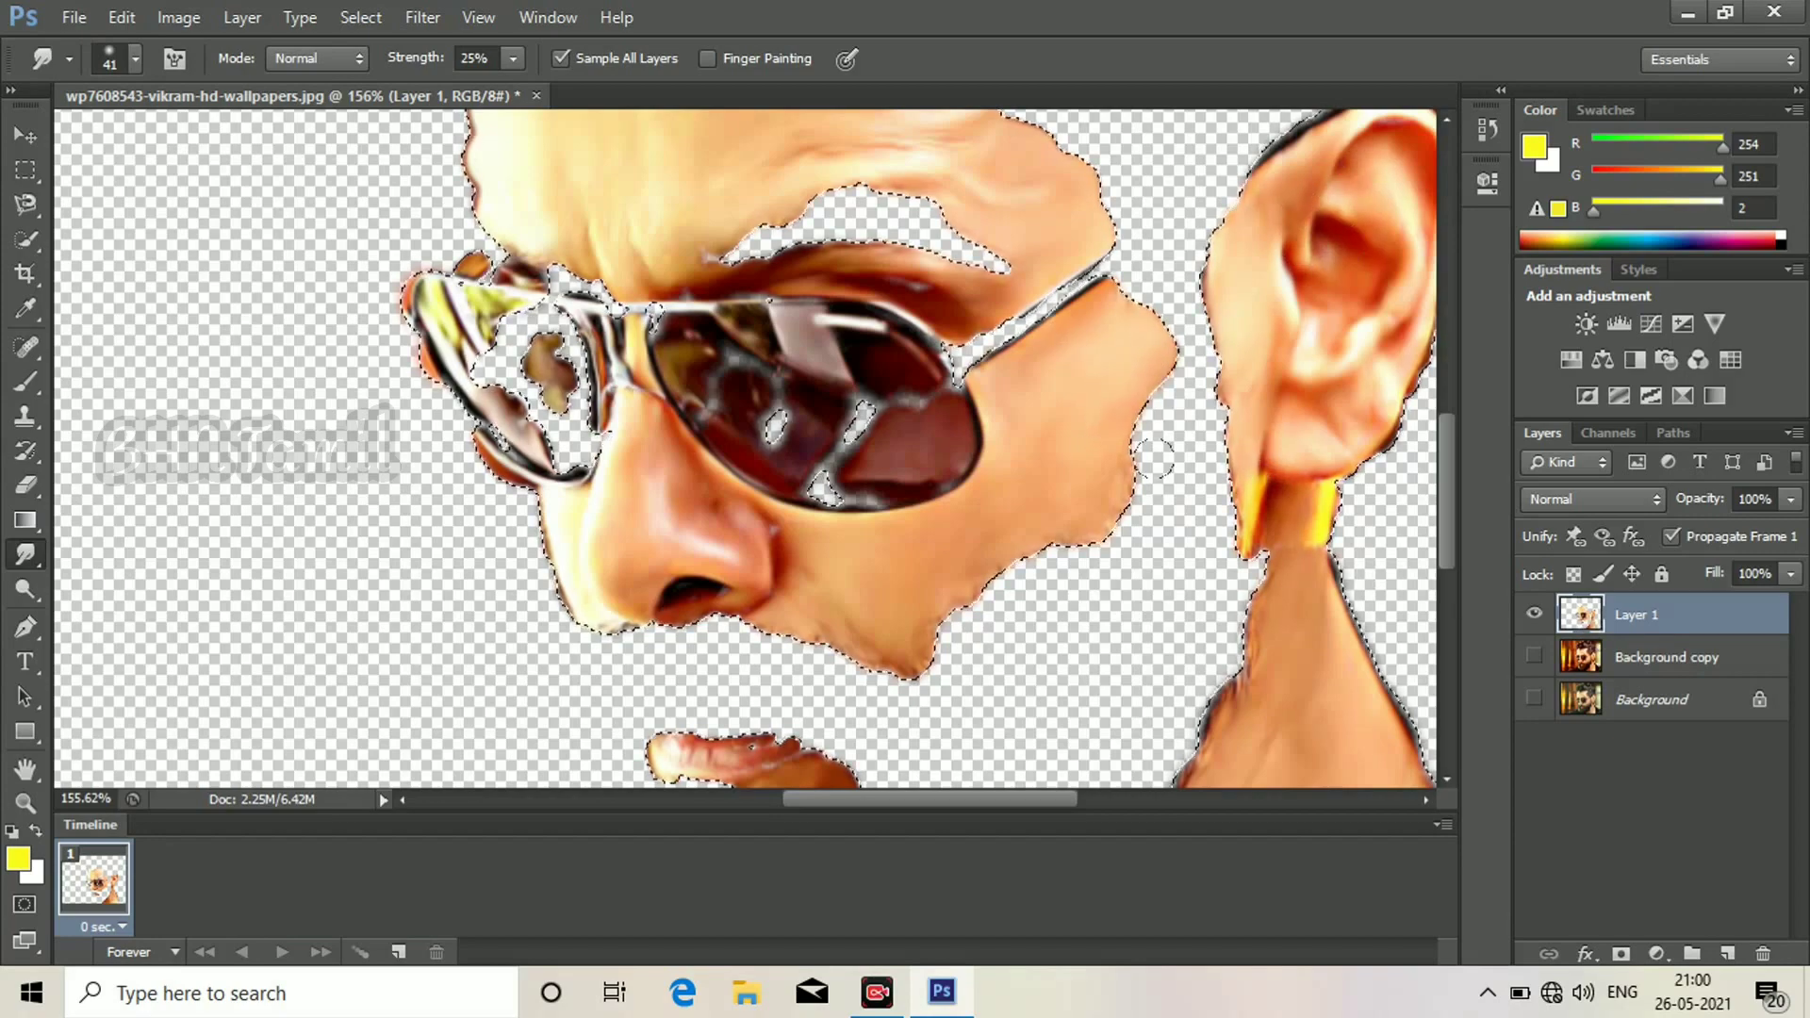
Smudge the cheek's edge along the beard line up to the nose inside the selection.
mouse_move(1036, 565)
mouse_down()
mouse_move(964, 553)
mouse_move(948, 577)
mouse_move(962, 647)
mouse_up()
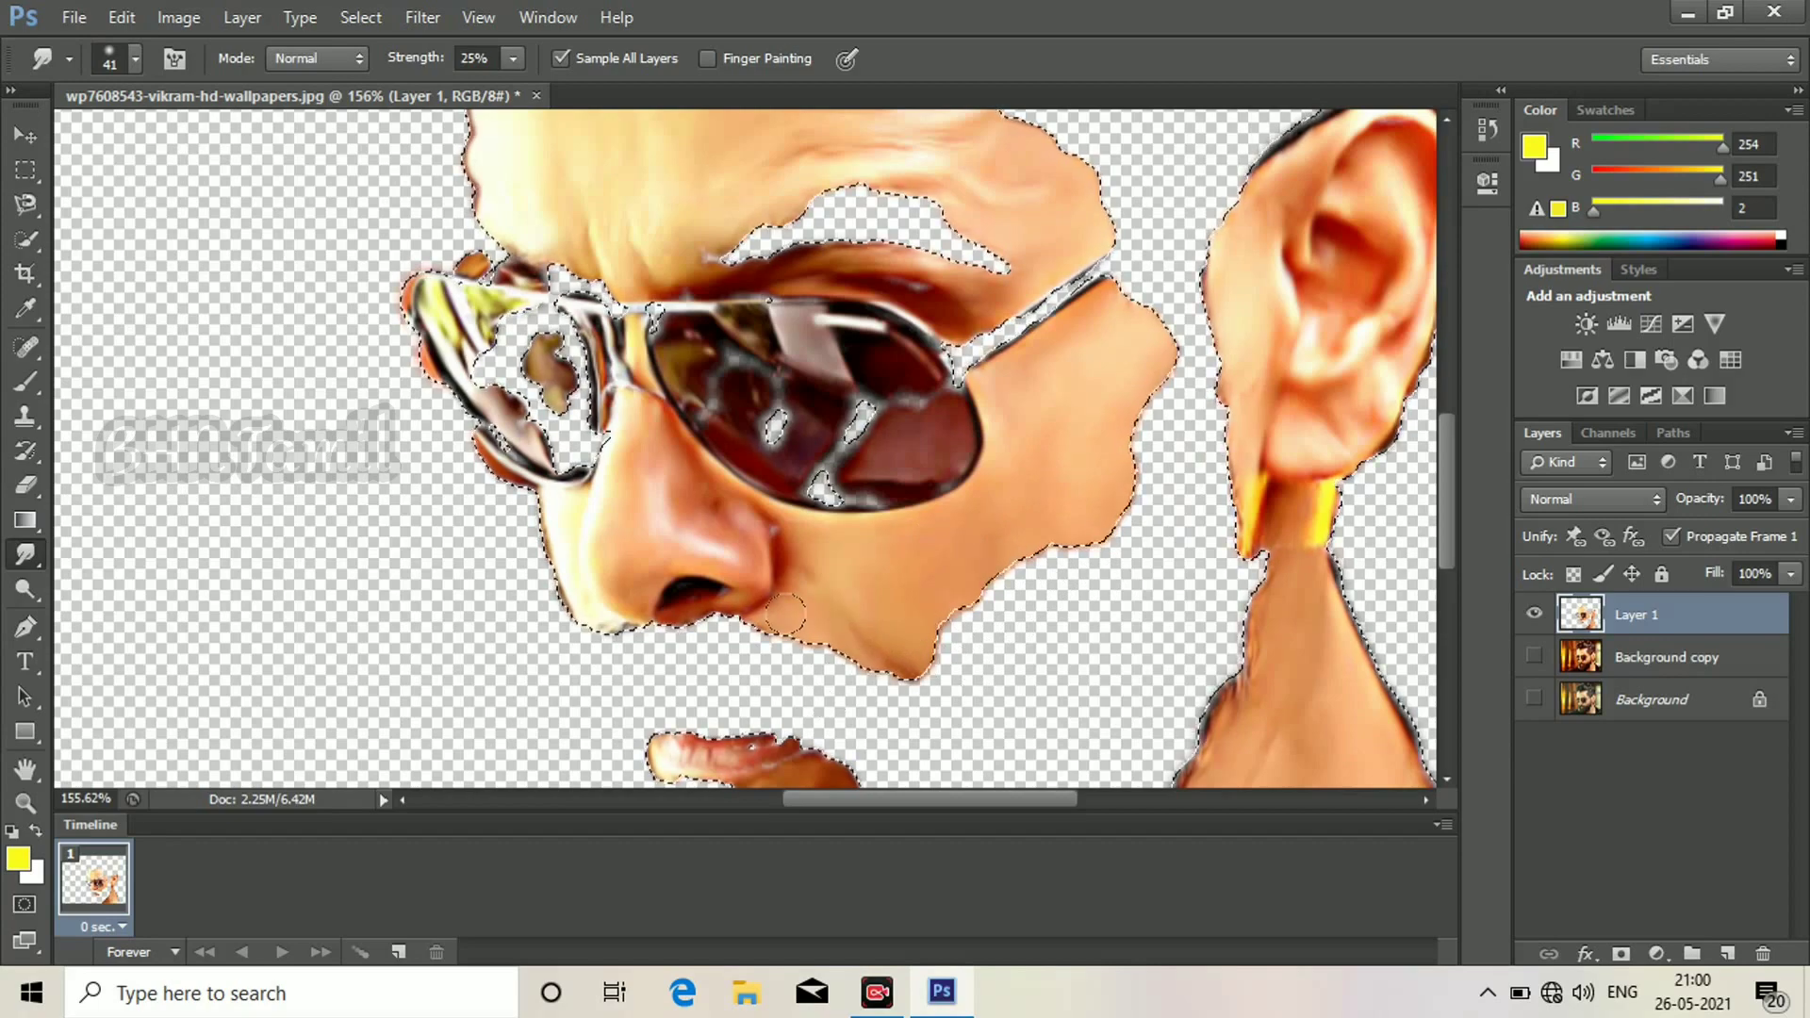
scroll(528, 623, up, 2)
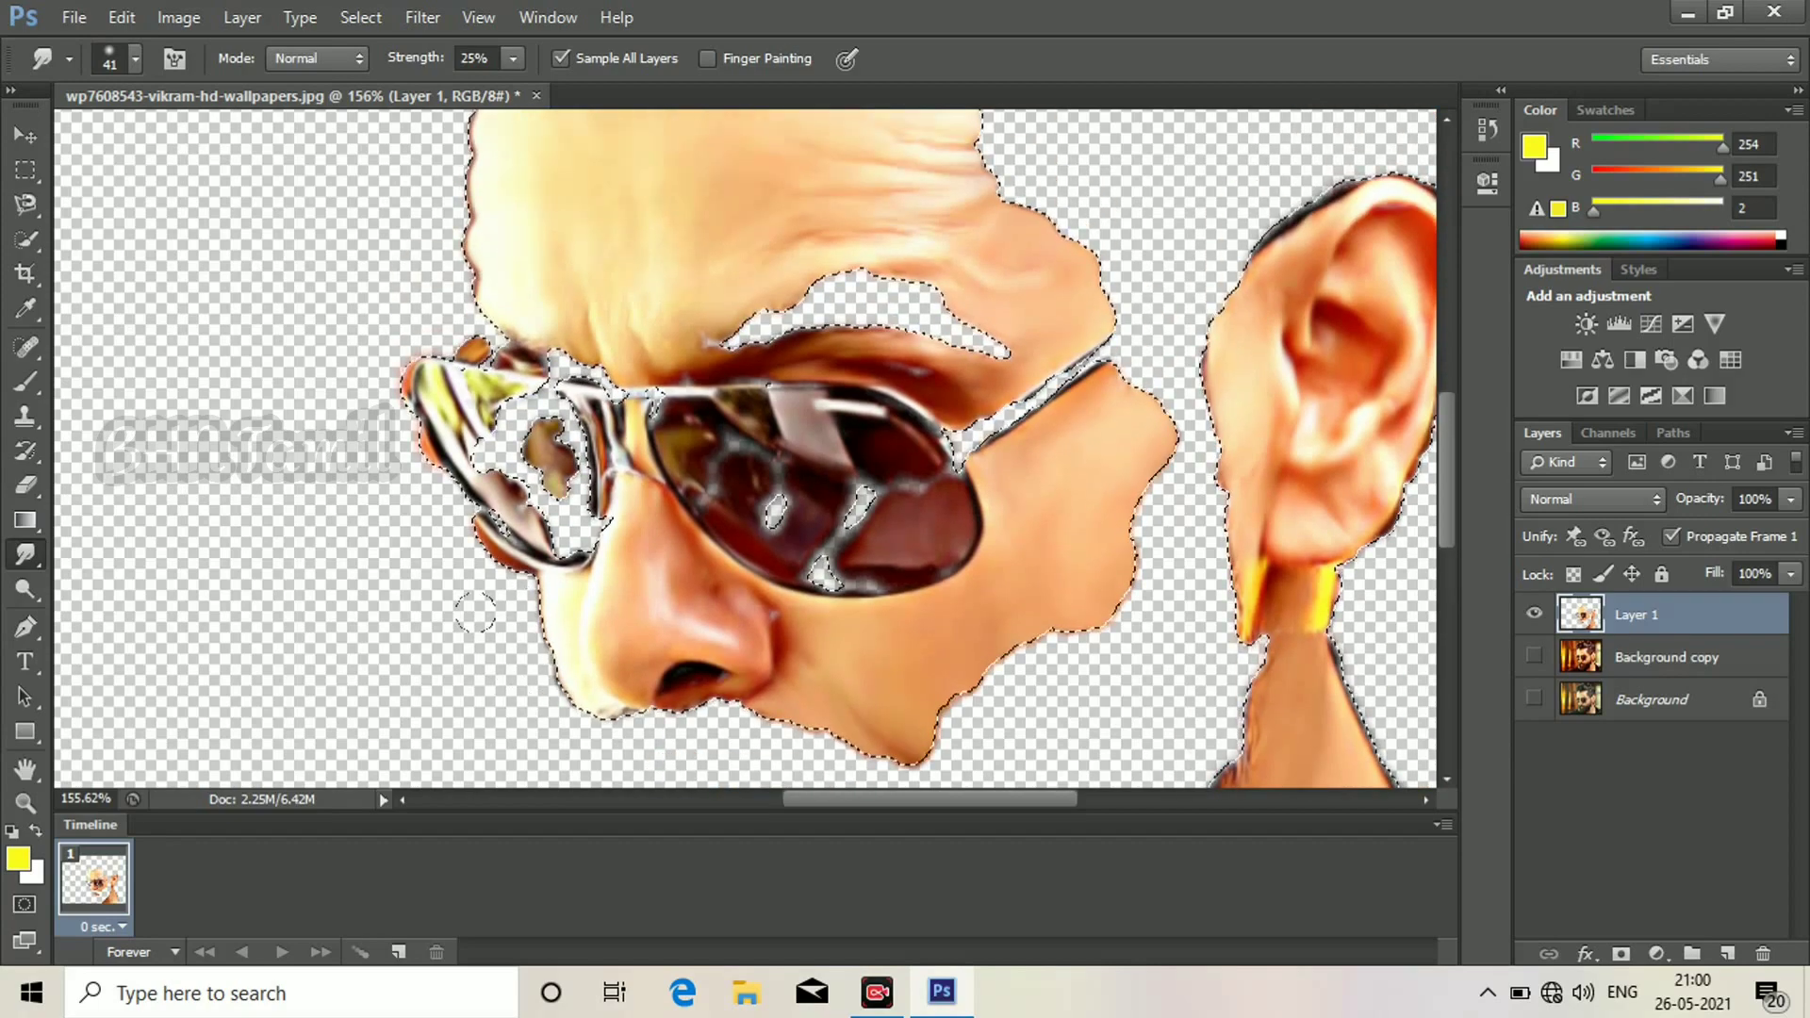
scroll(481, 424, up, 2)
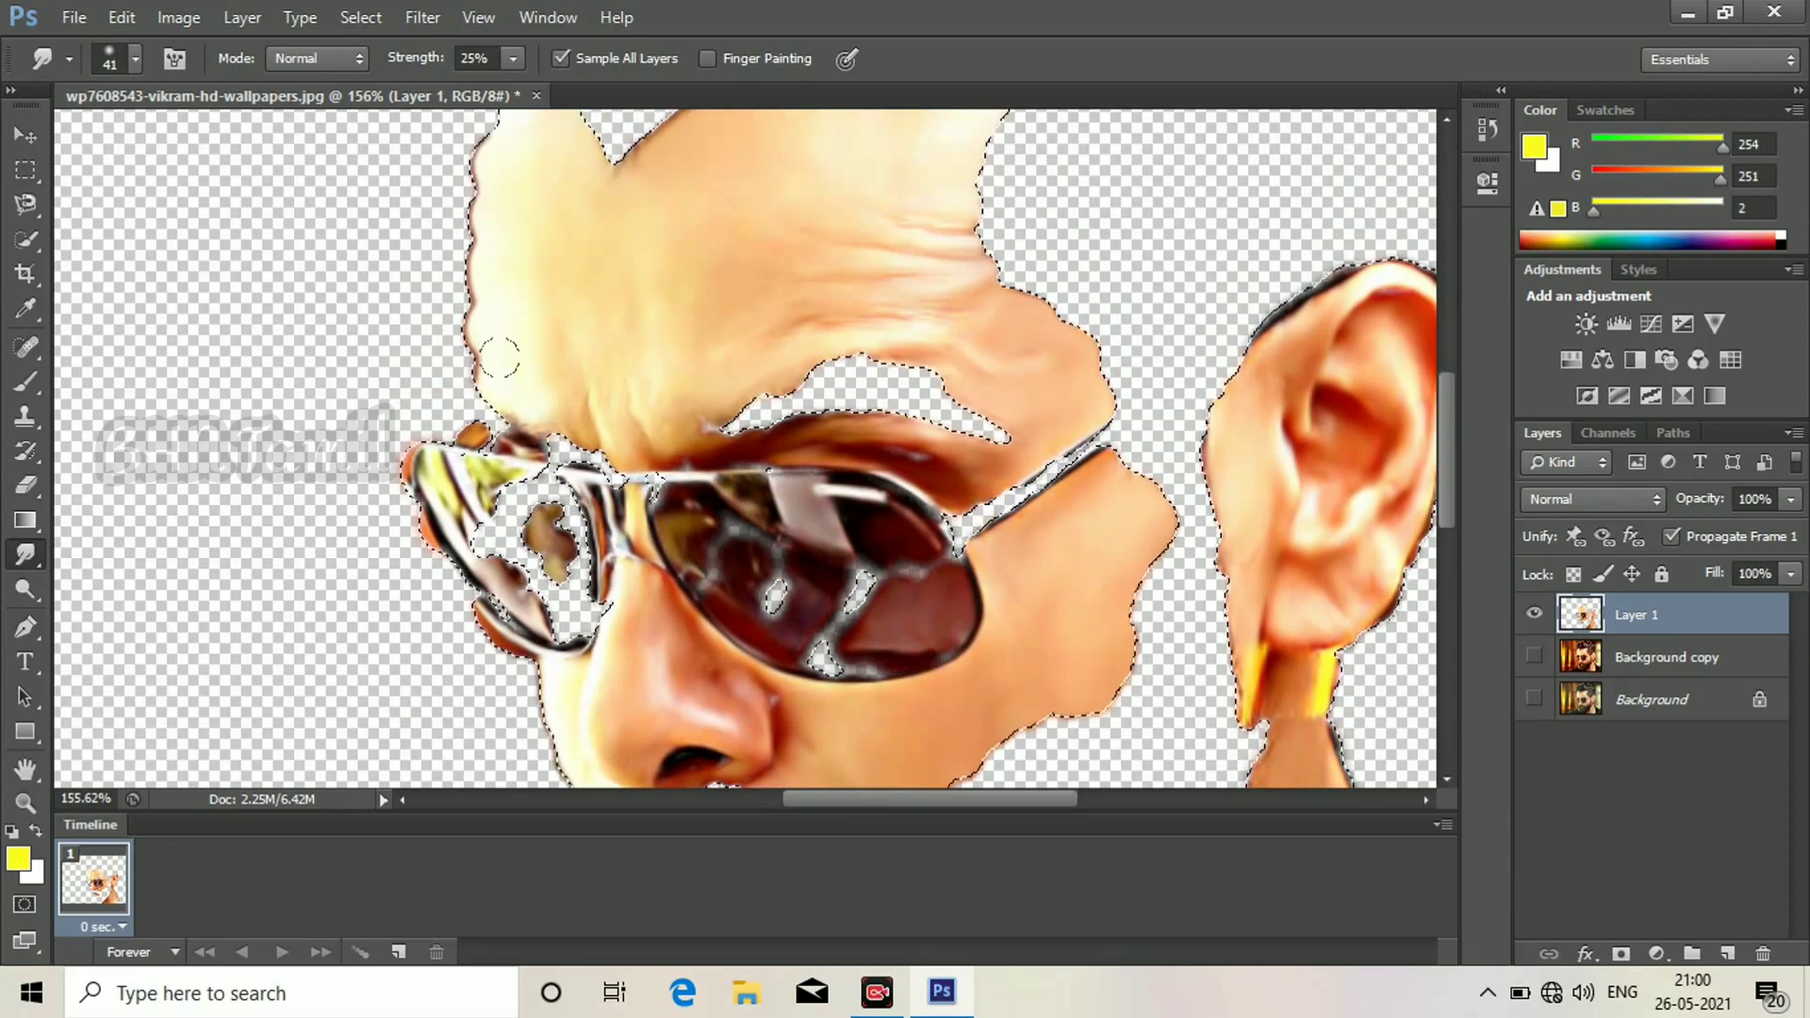
Smooth the neck skin and its dark edge along the jacket collar inside the selection.
scroll(768, 397, down, 8)
scroll(770, 398, up, 3)
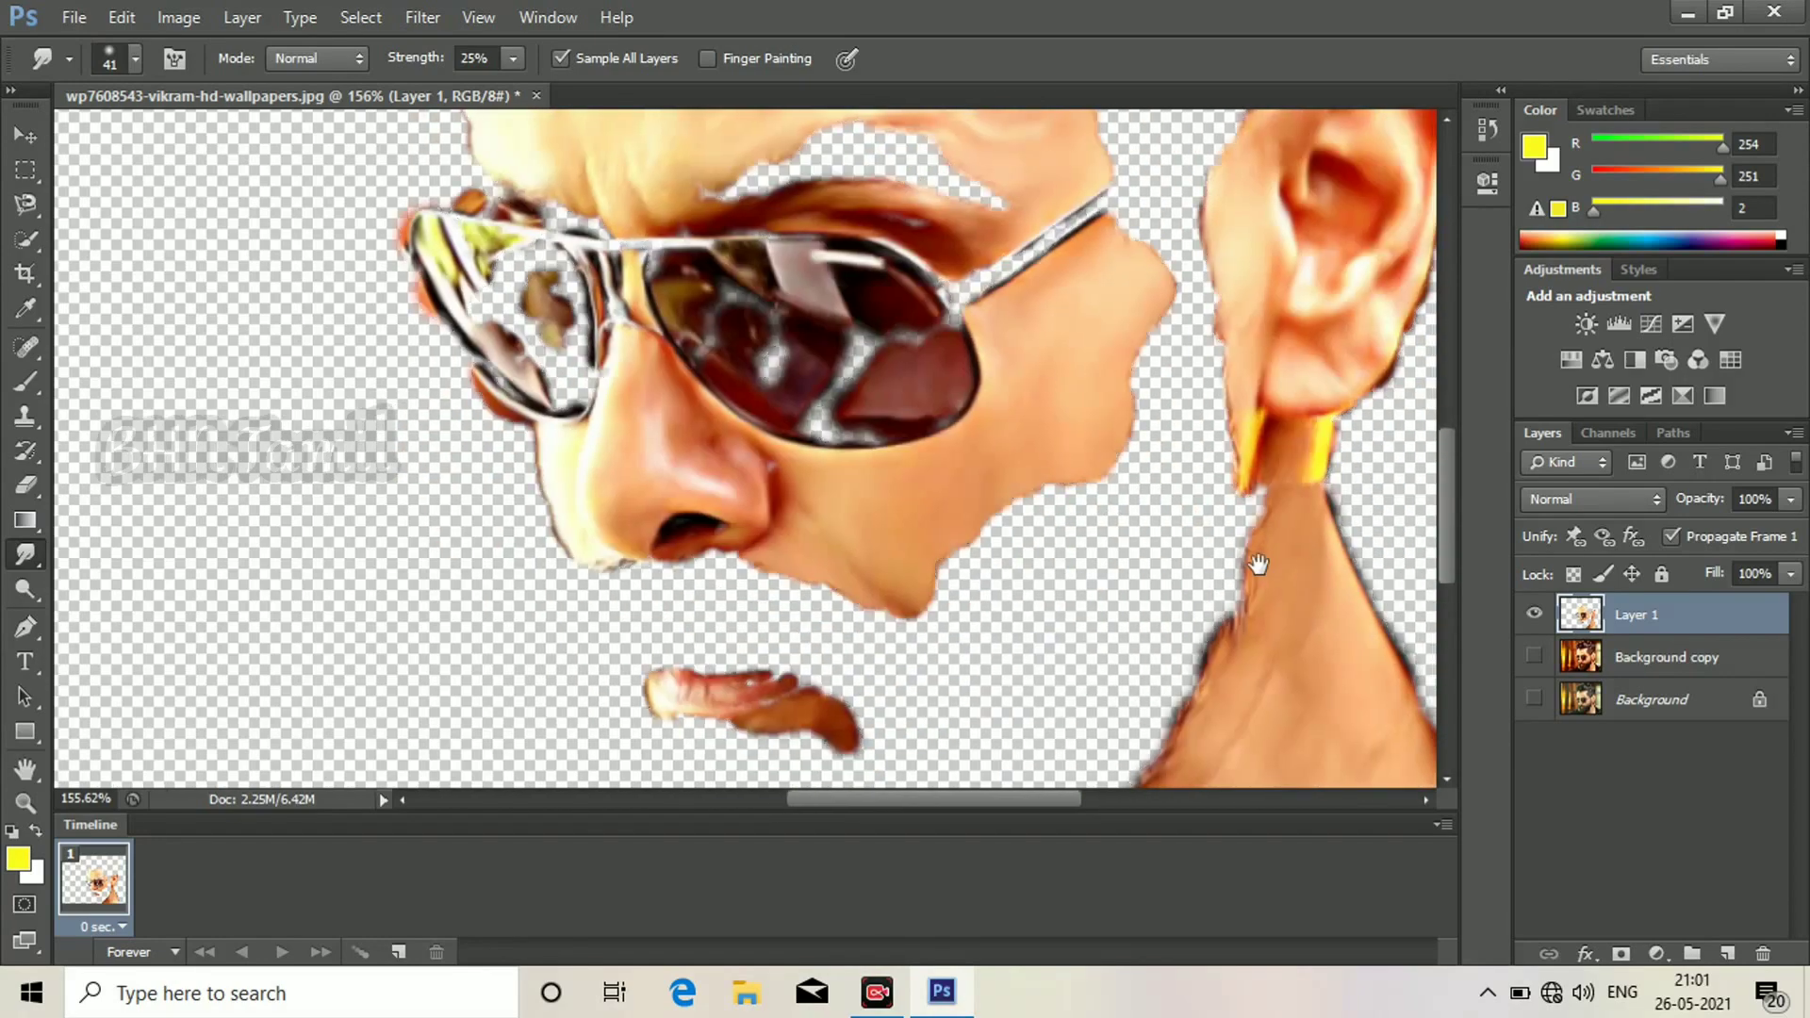
mouse_move(1256, 566)
mouse_down()
mouse_move(930, 366)
mouse_move(1036, 351)
mouse_move(1075, 424)
mouse_up()
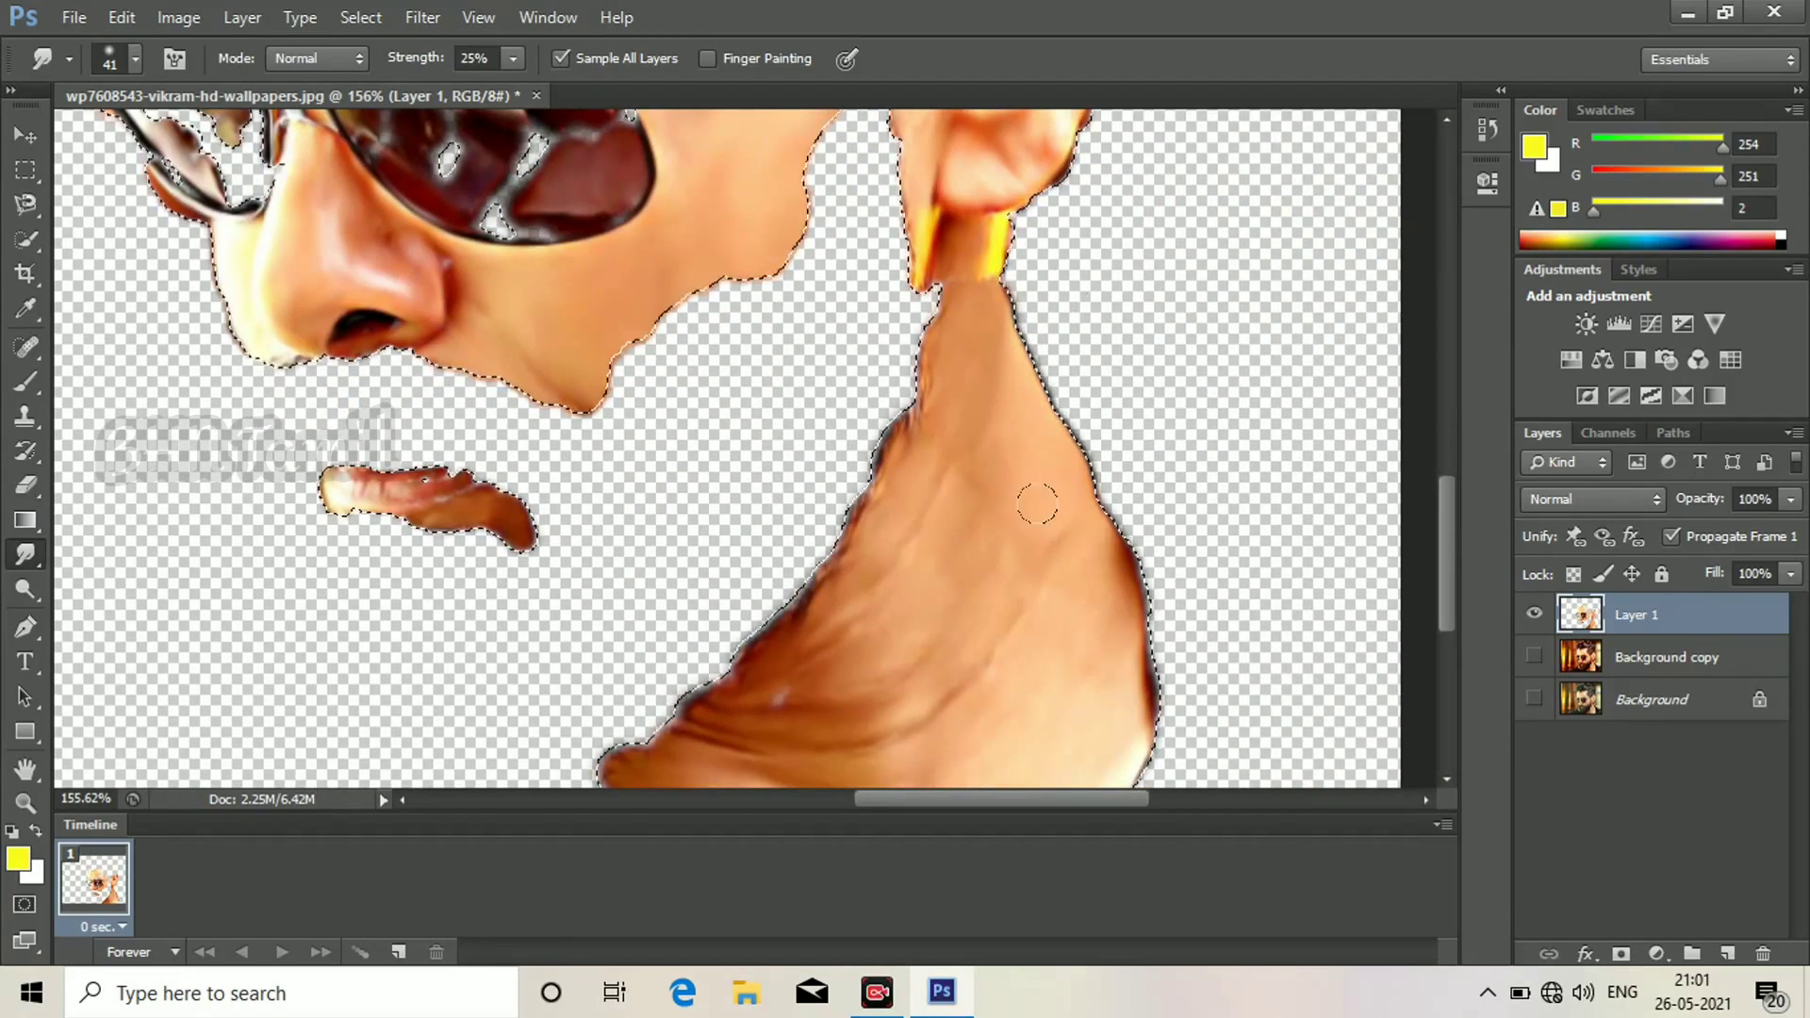
mouse_move(1038, 509)
mouse_down()
mouse_move(1171, 543)
mouse_move(1181, 600)
mouse_move(1146, 745)
mouse_up()
drag(1152, 641, 1155, 773)
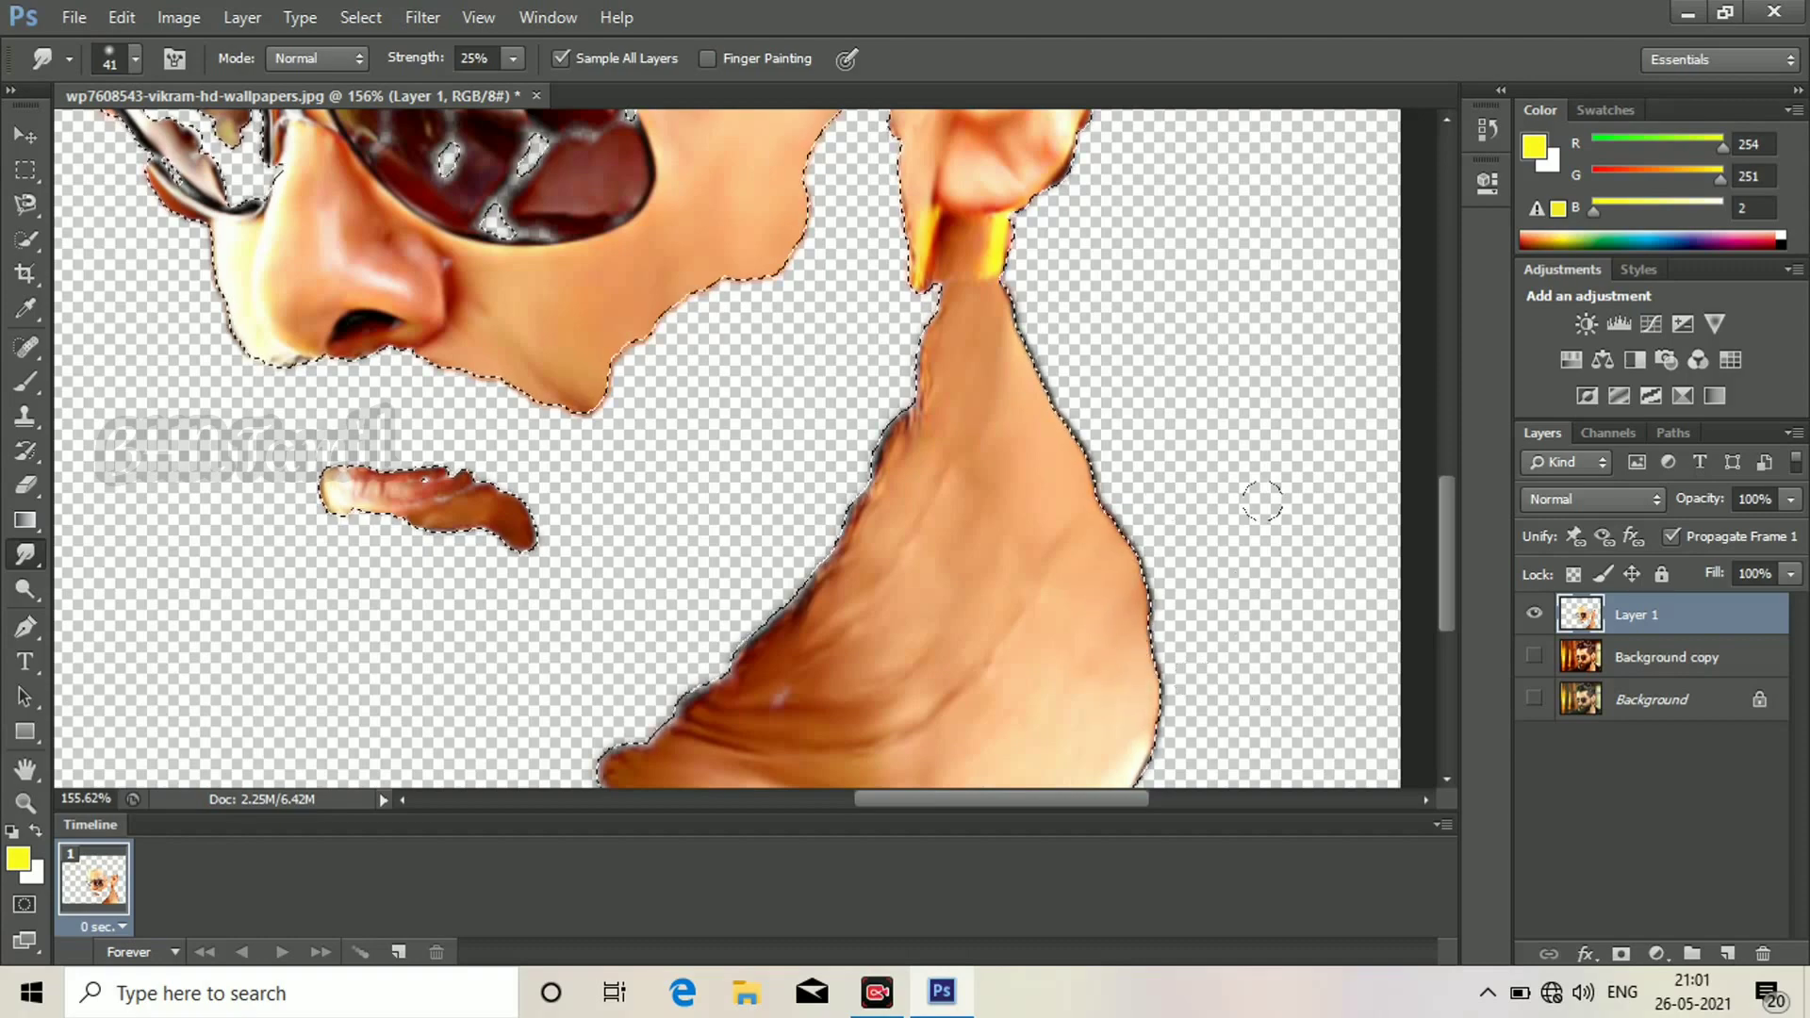
Smooth the outer edge of the ear and the neck's border with the beard inside the selection.
scroll(1148, 505, up, 3)
scroll(1074, 296, up, 2)
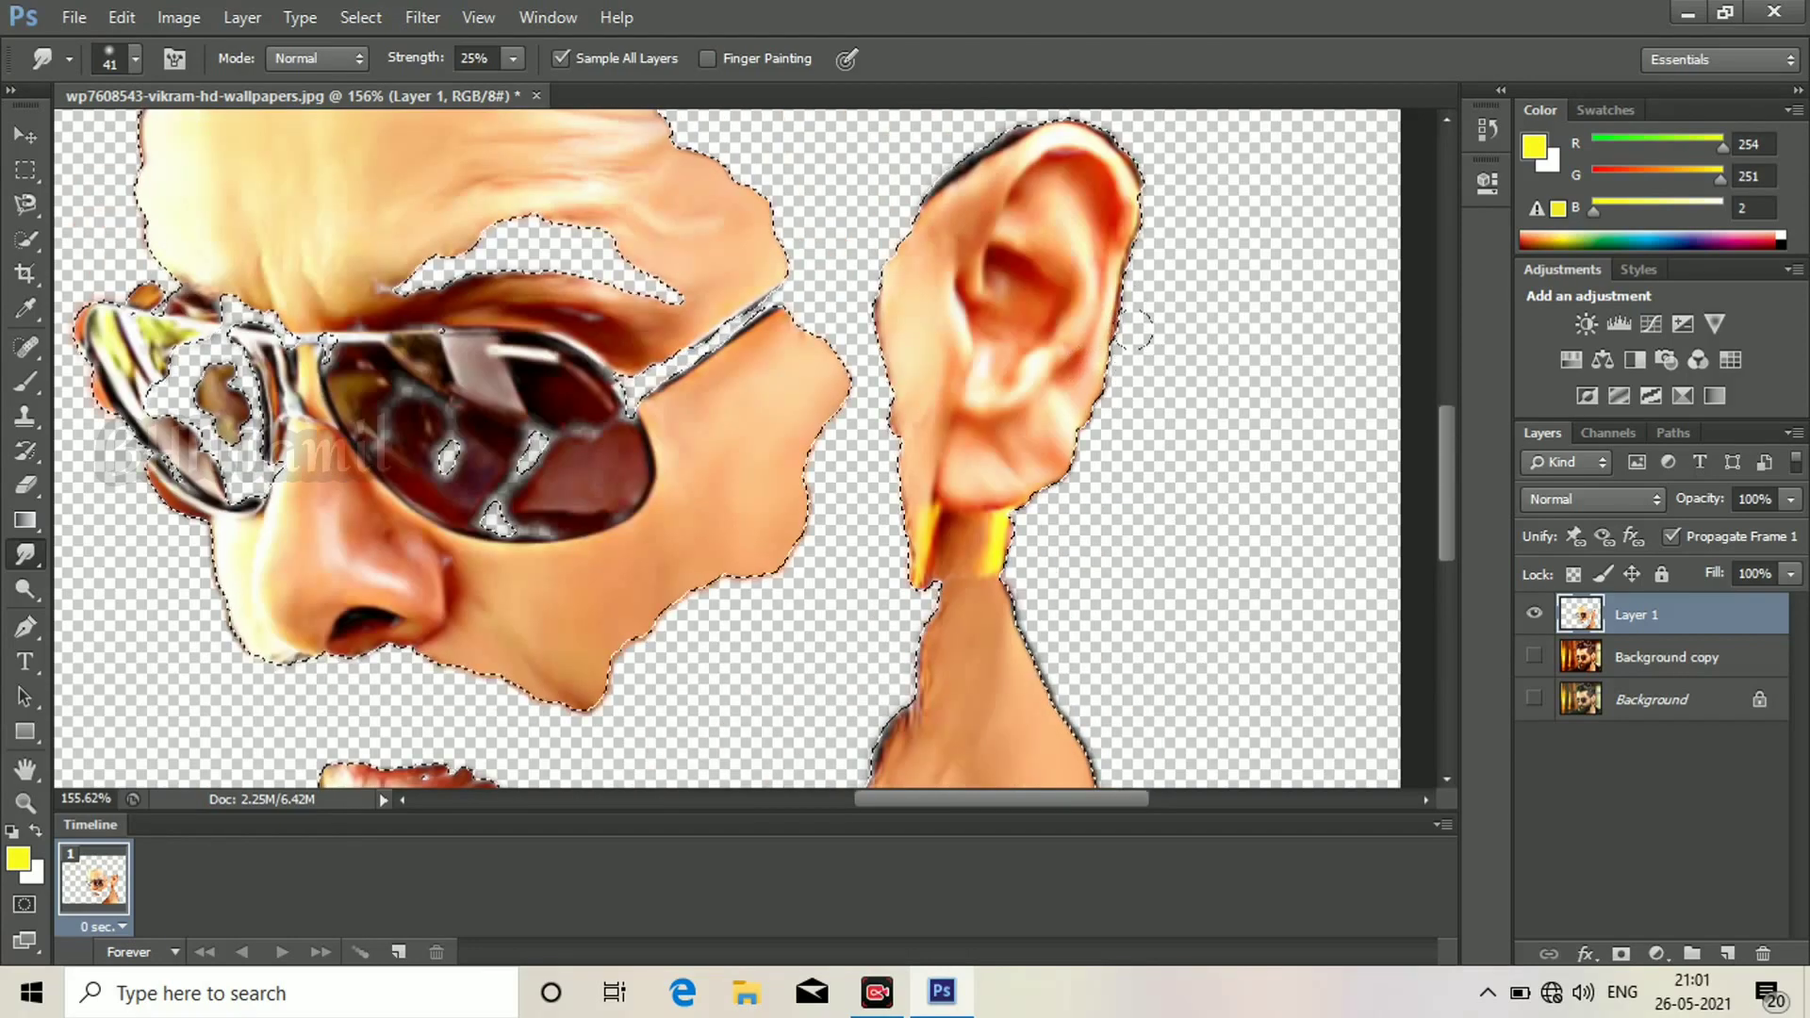
scroll(984, 193, up, 1)
scroll(983, 193, down, 8)
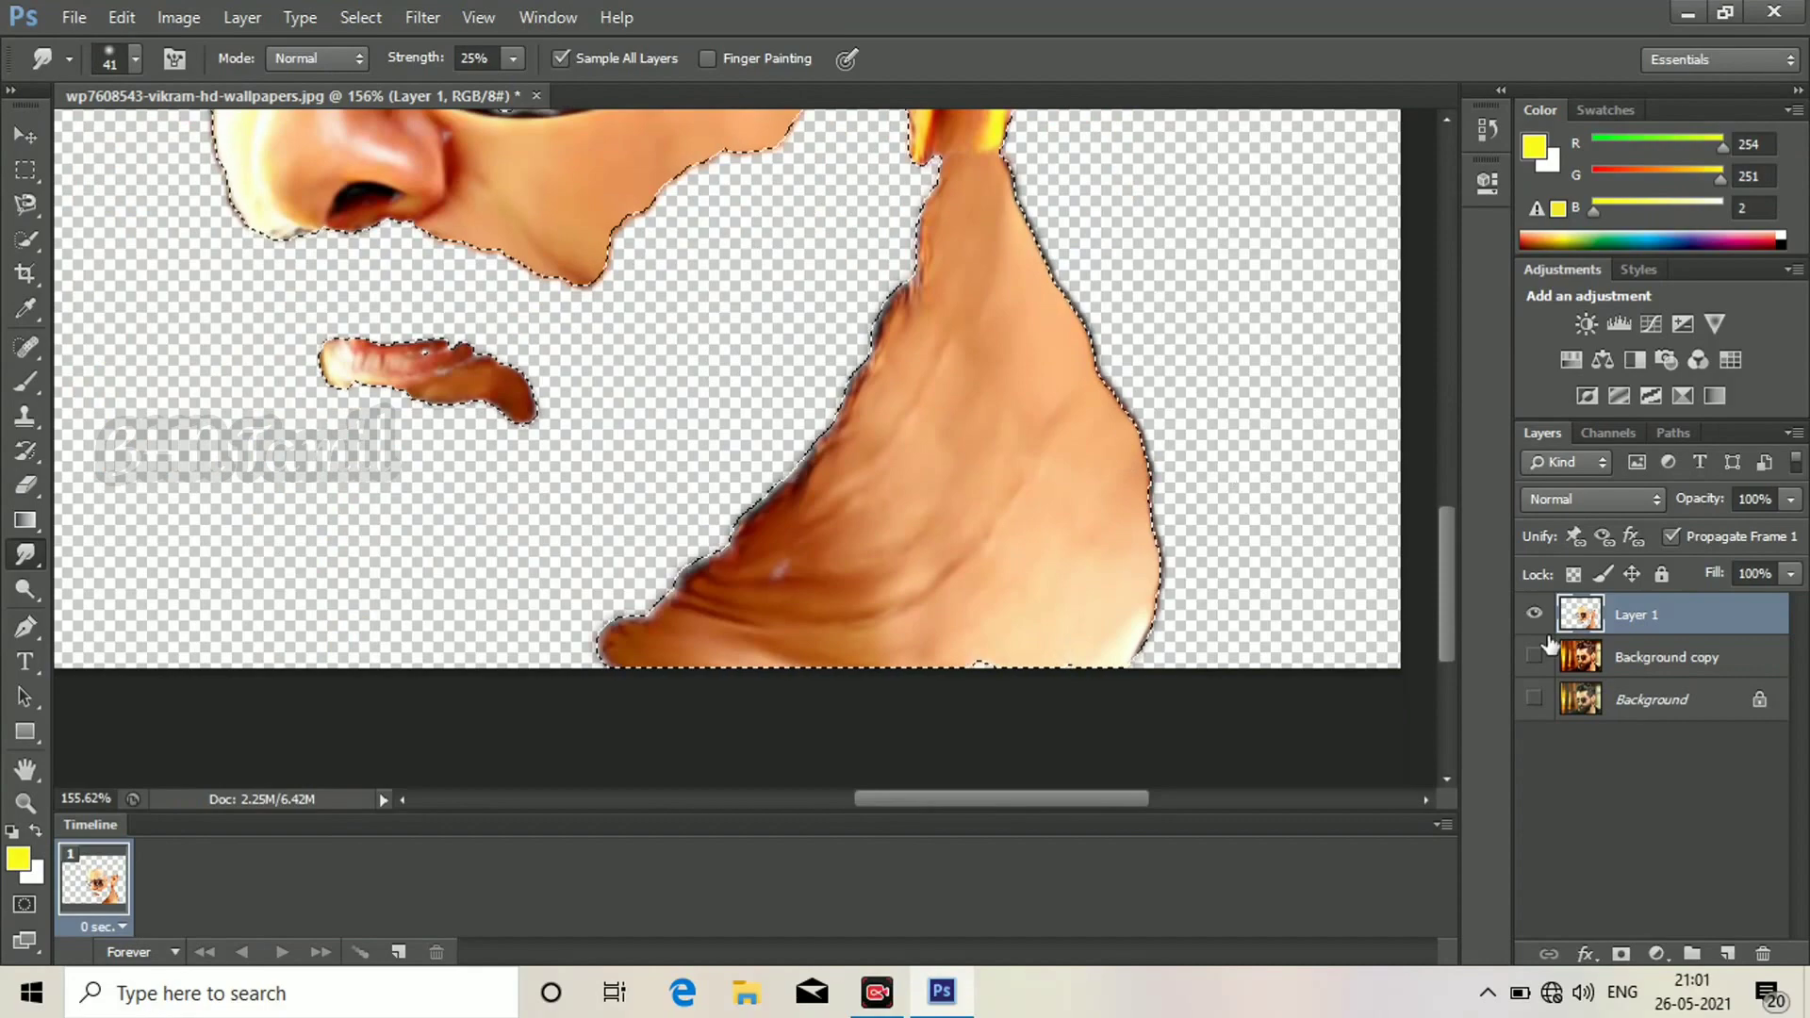
Show the Background copy and Background layers again and remove the selection.
drag(1535, 656, 1535, 699)
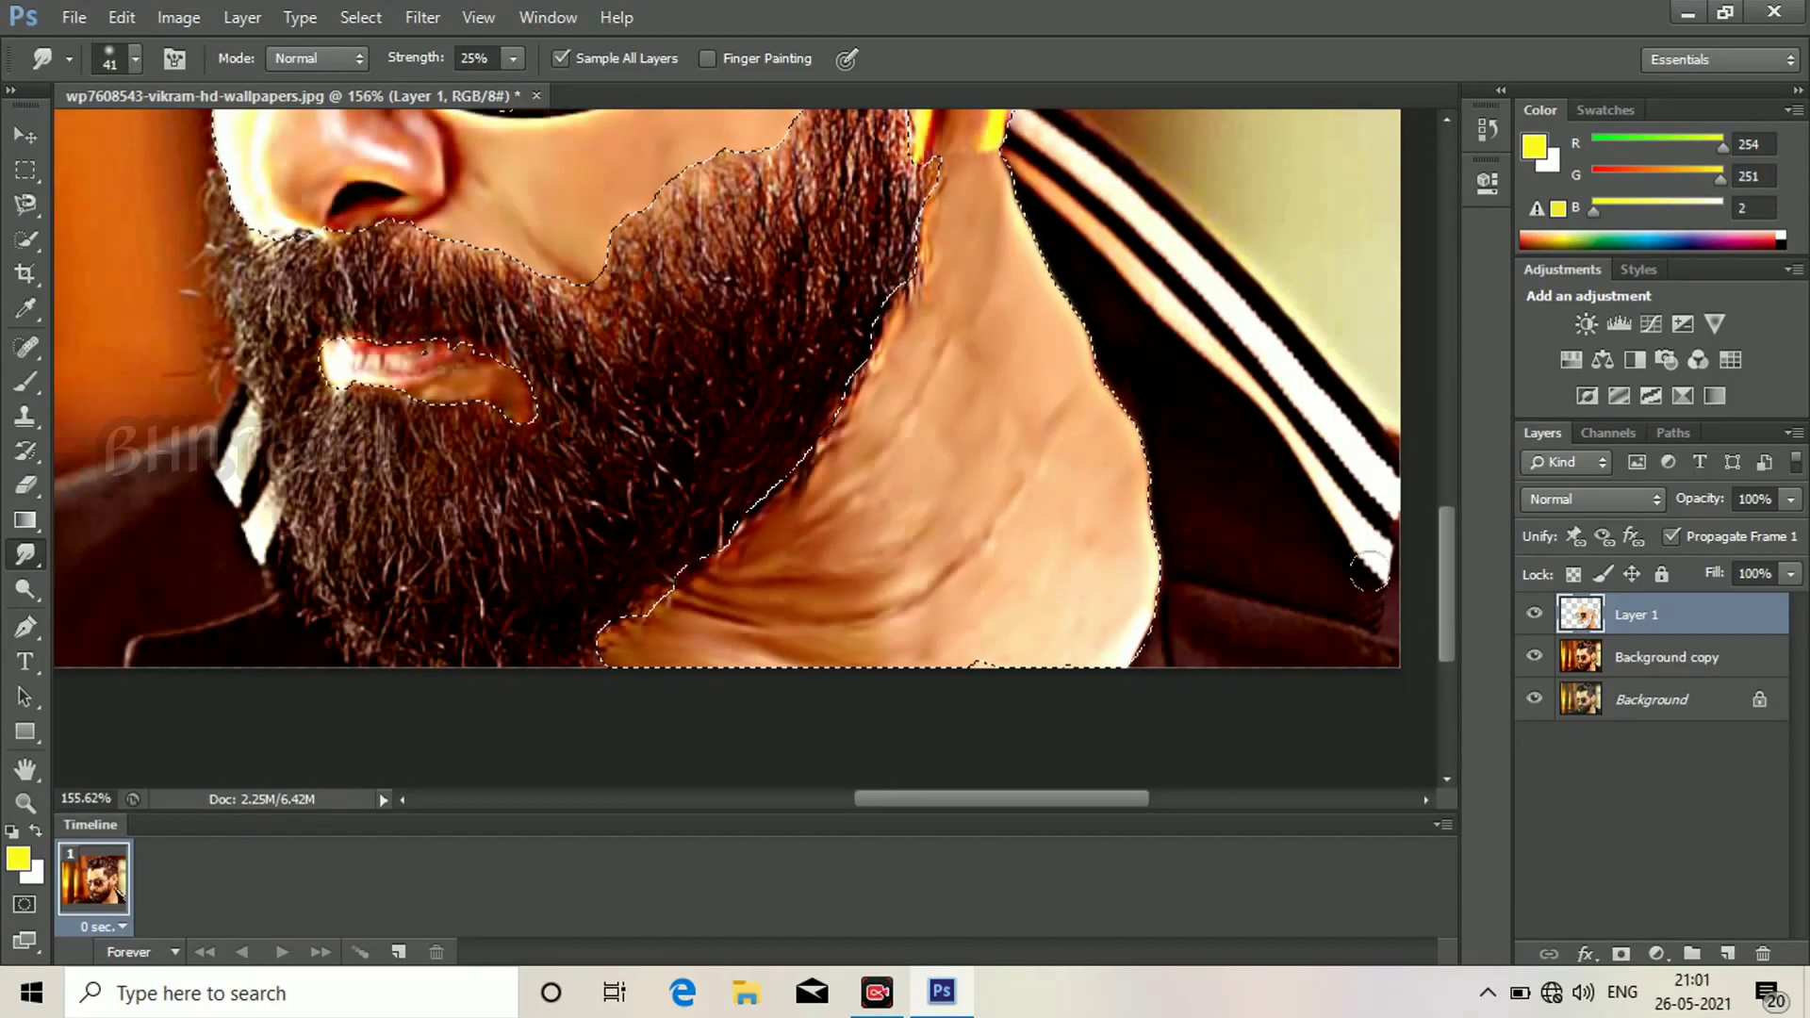
scroll(1024, 503, up, 9)
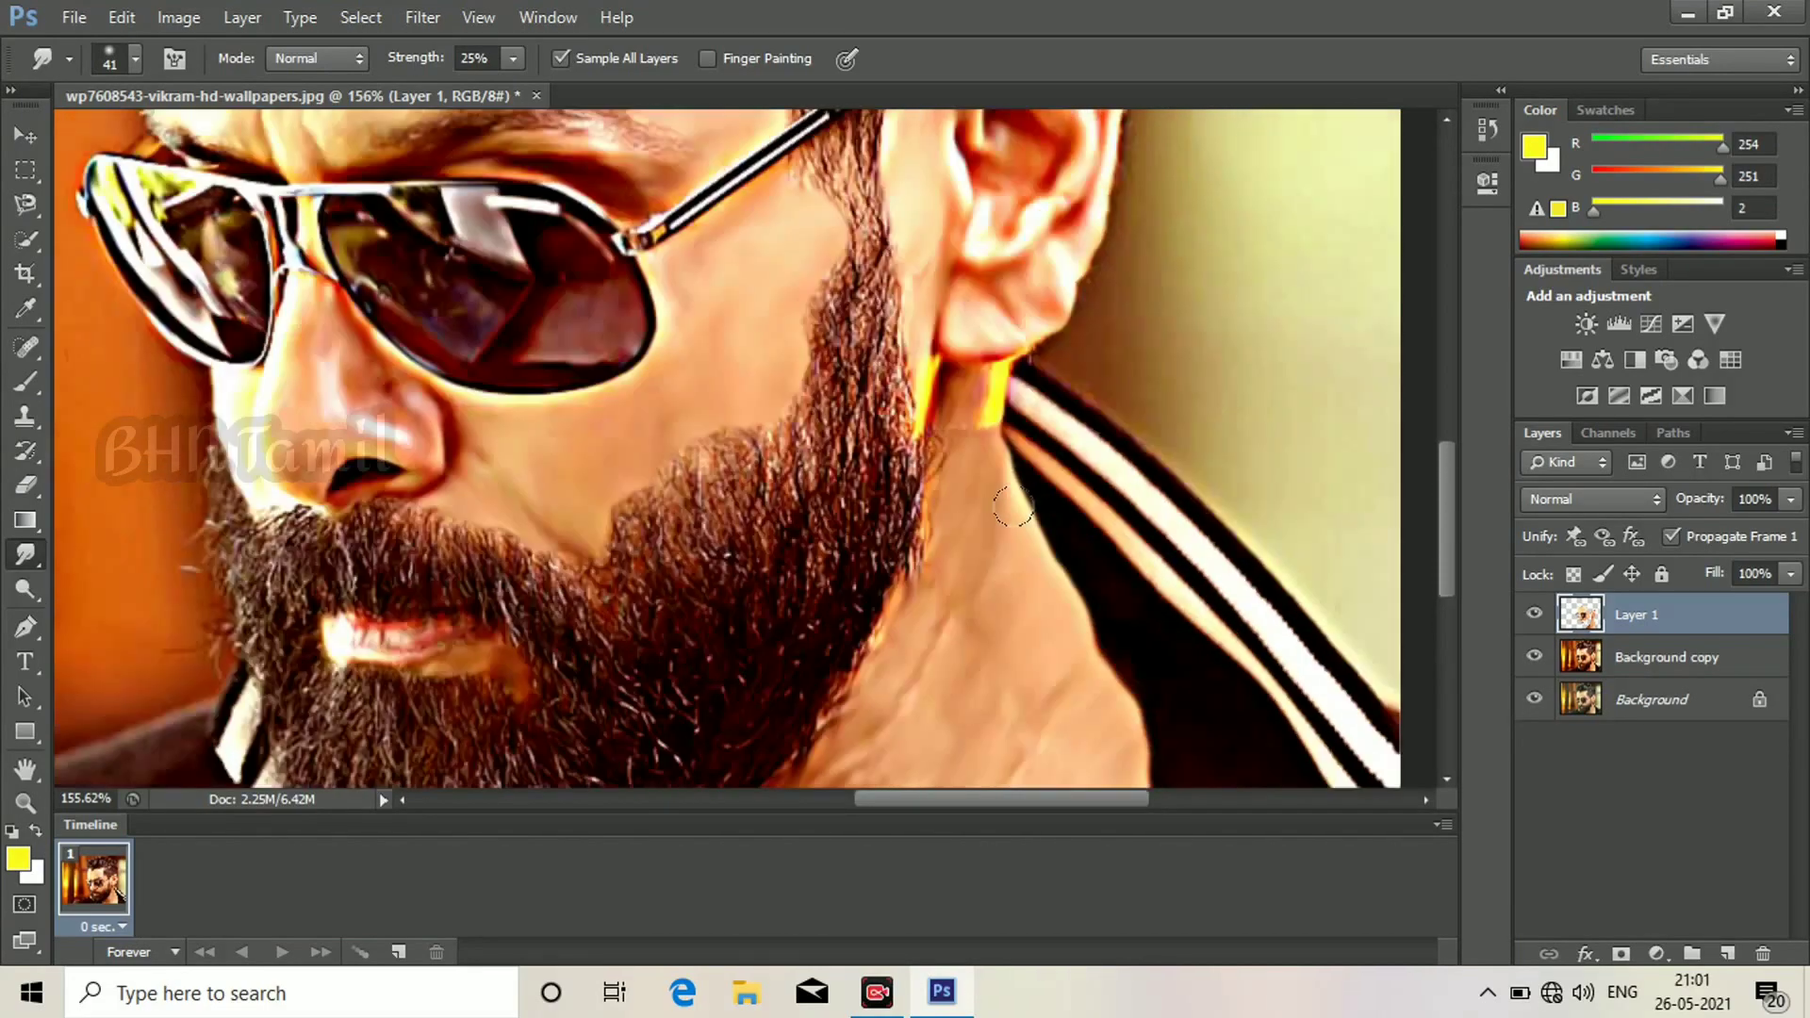
scroll(1035, 514, down, 1)
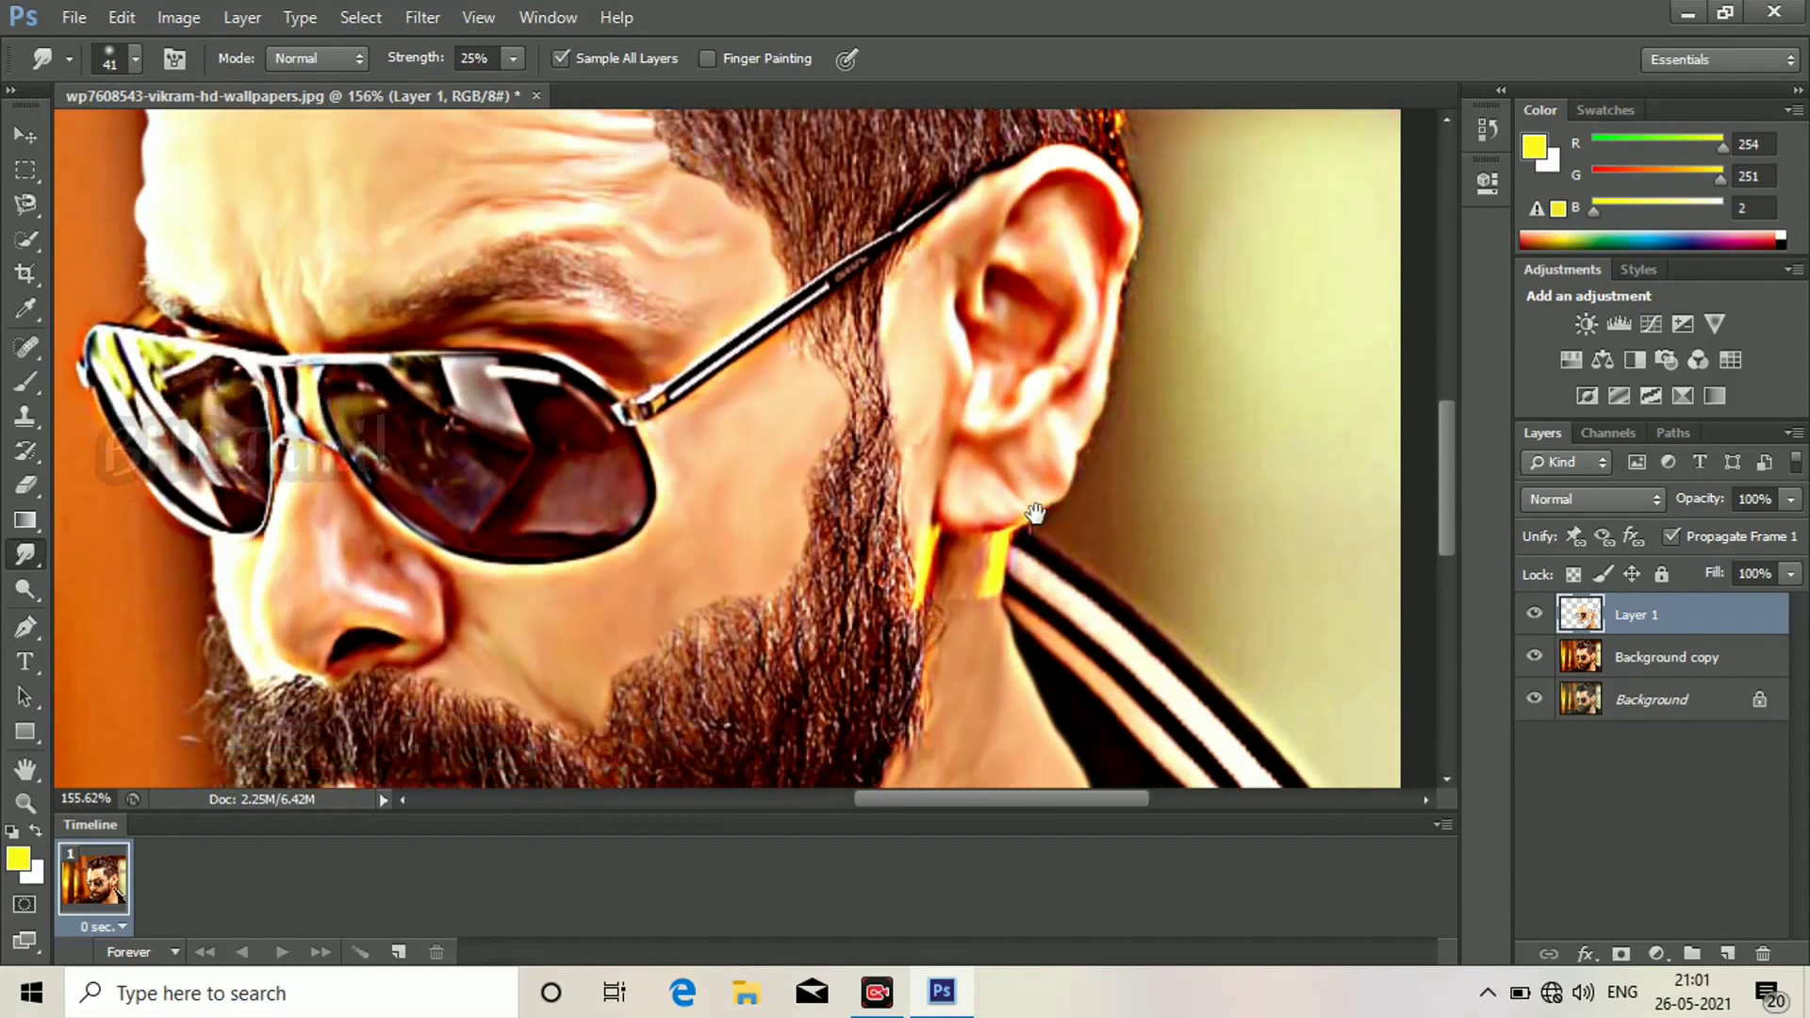
scroll(1024, 502, down, 3)
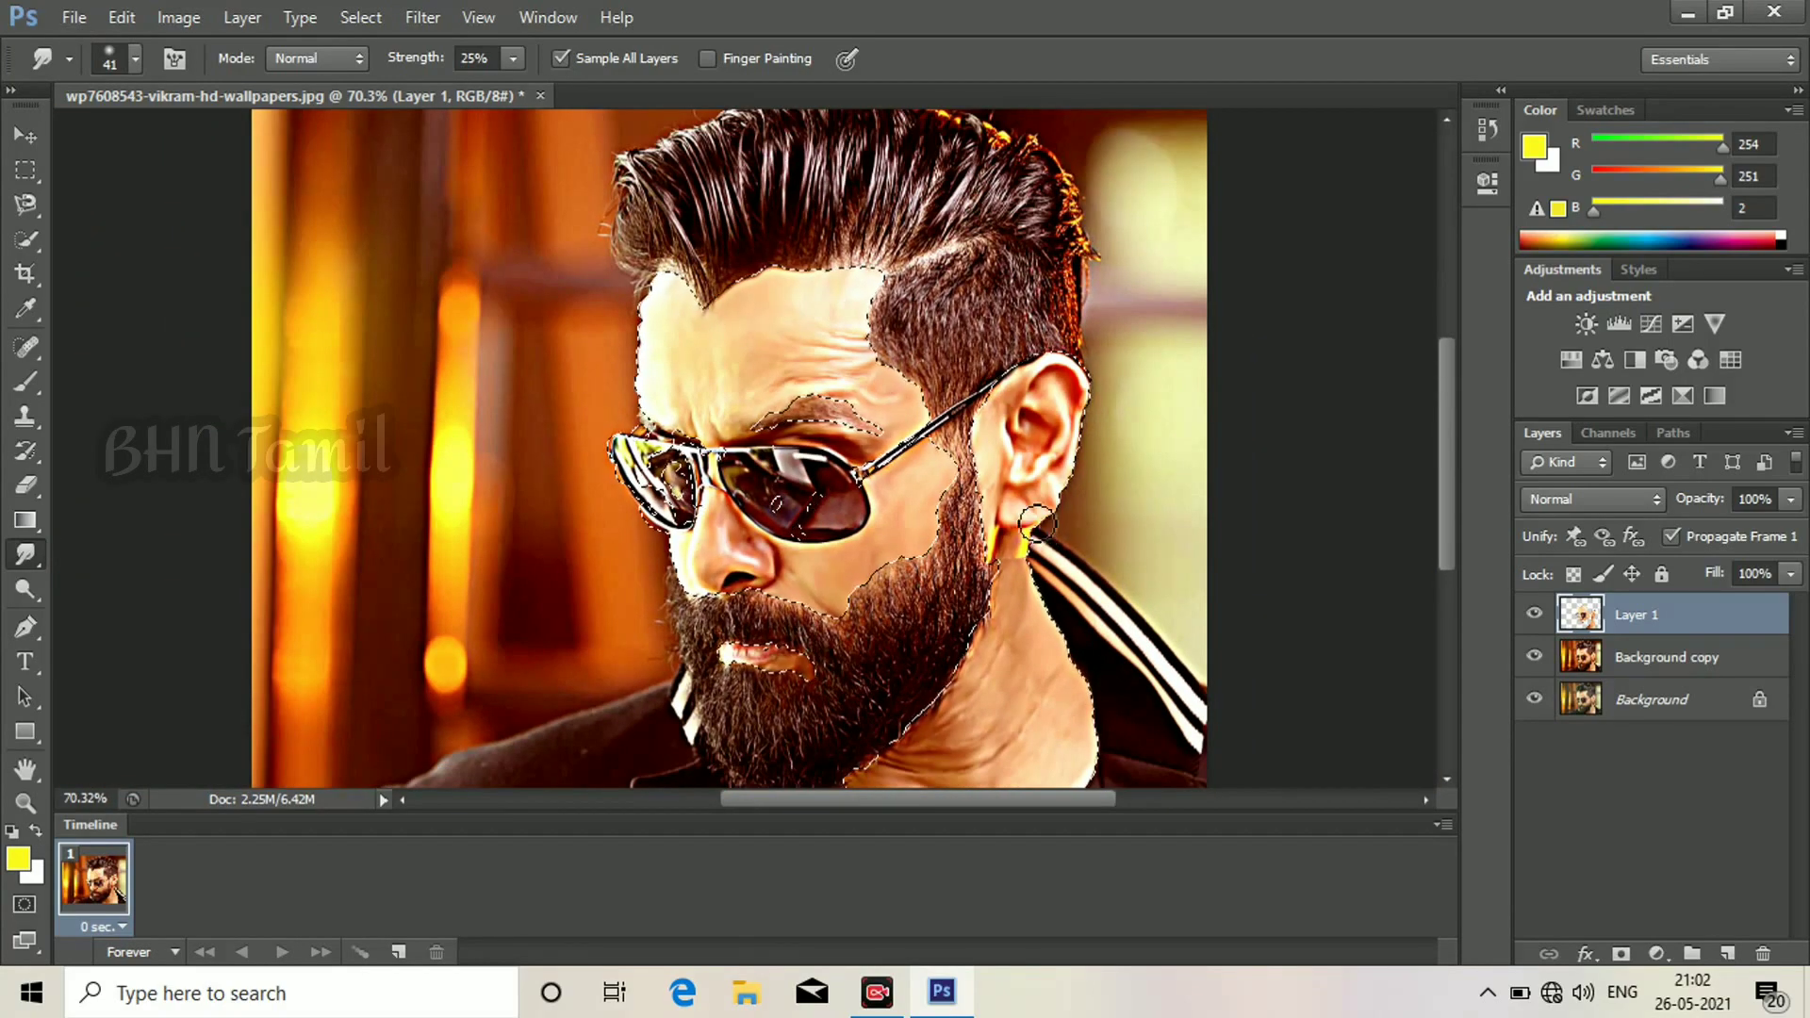
key(ctrl+d)
Review the whole portrait and Layer 1 on its own by hiding the two background layers and showing them again.
scroll(1039, 528, down, 3)
scroll(1049, 526, up, 4)
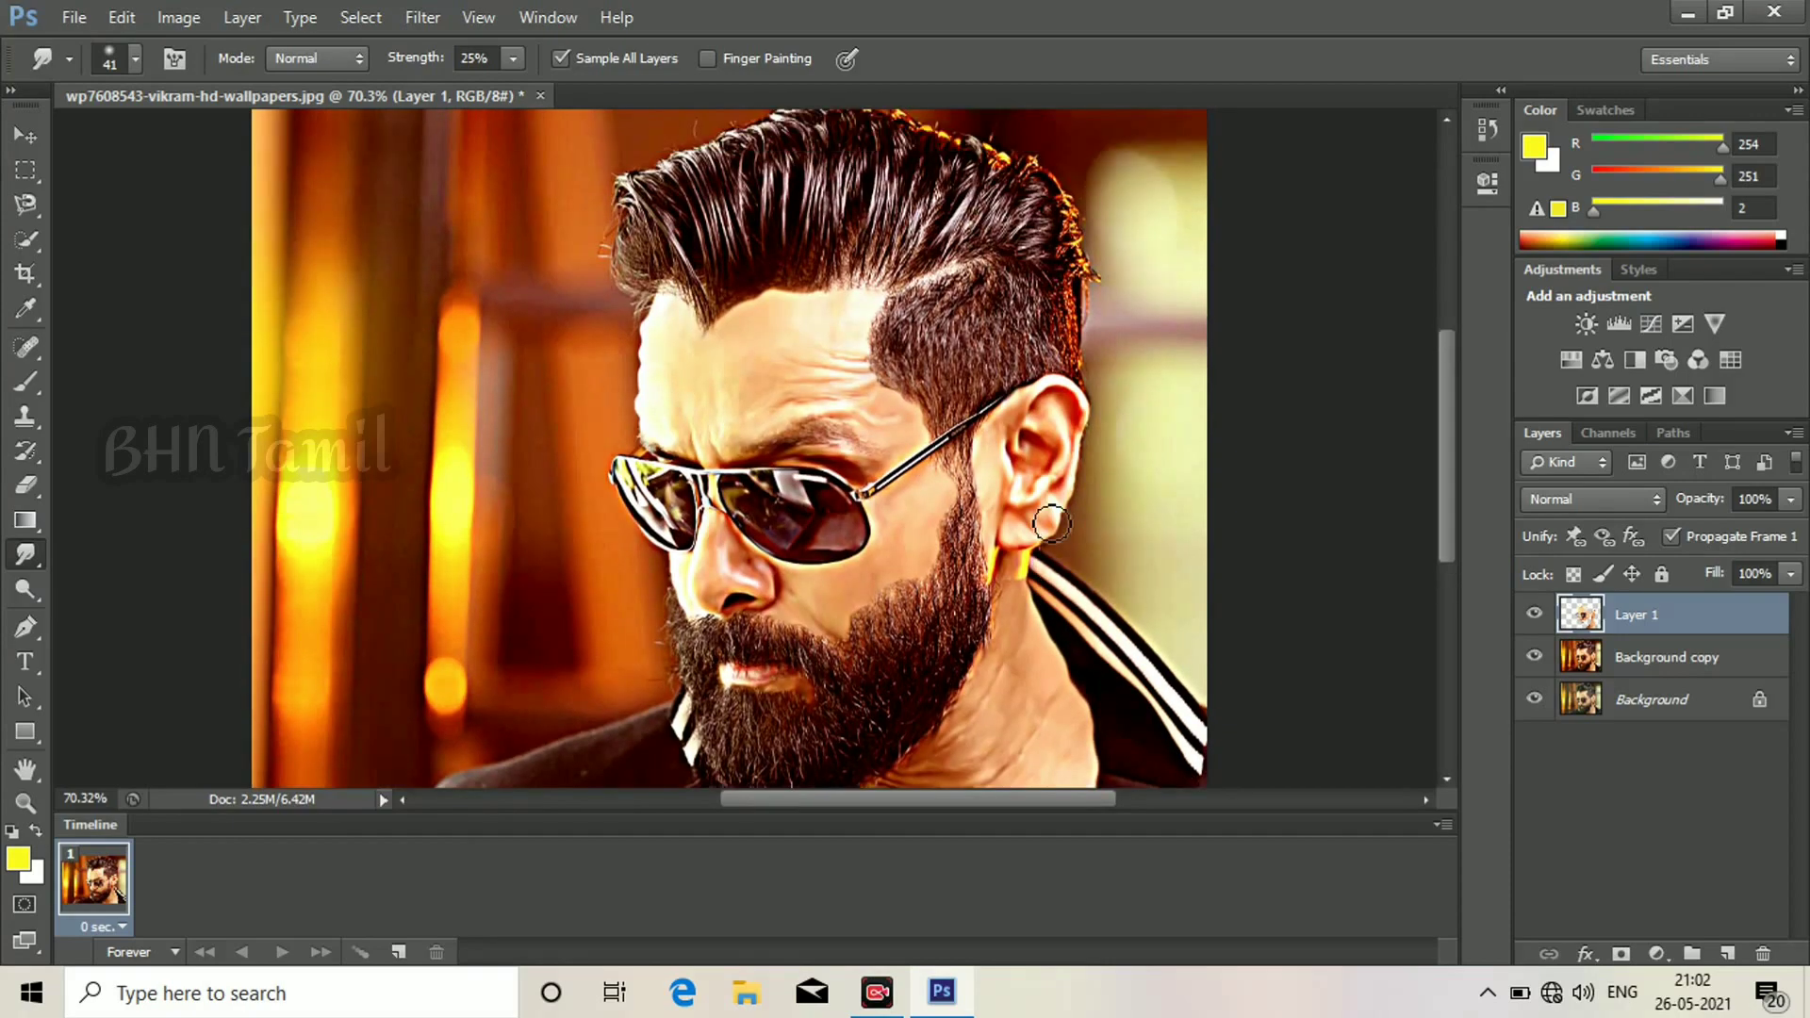
scroll(1052, 524, down, 4)
scroll(1051, 523, up, 3)
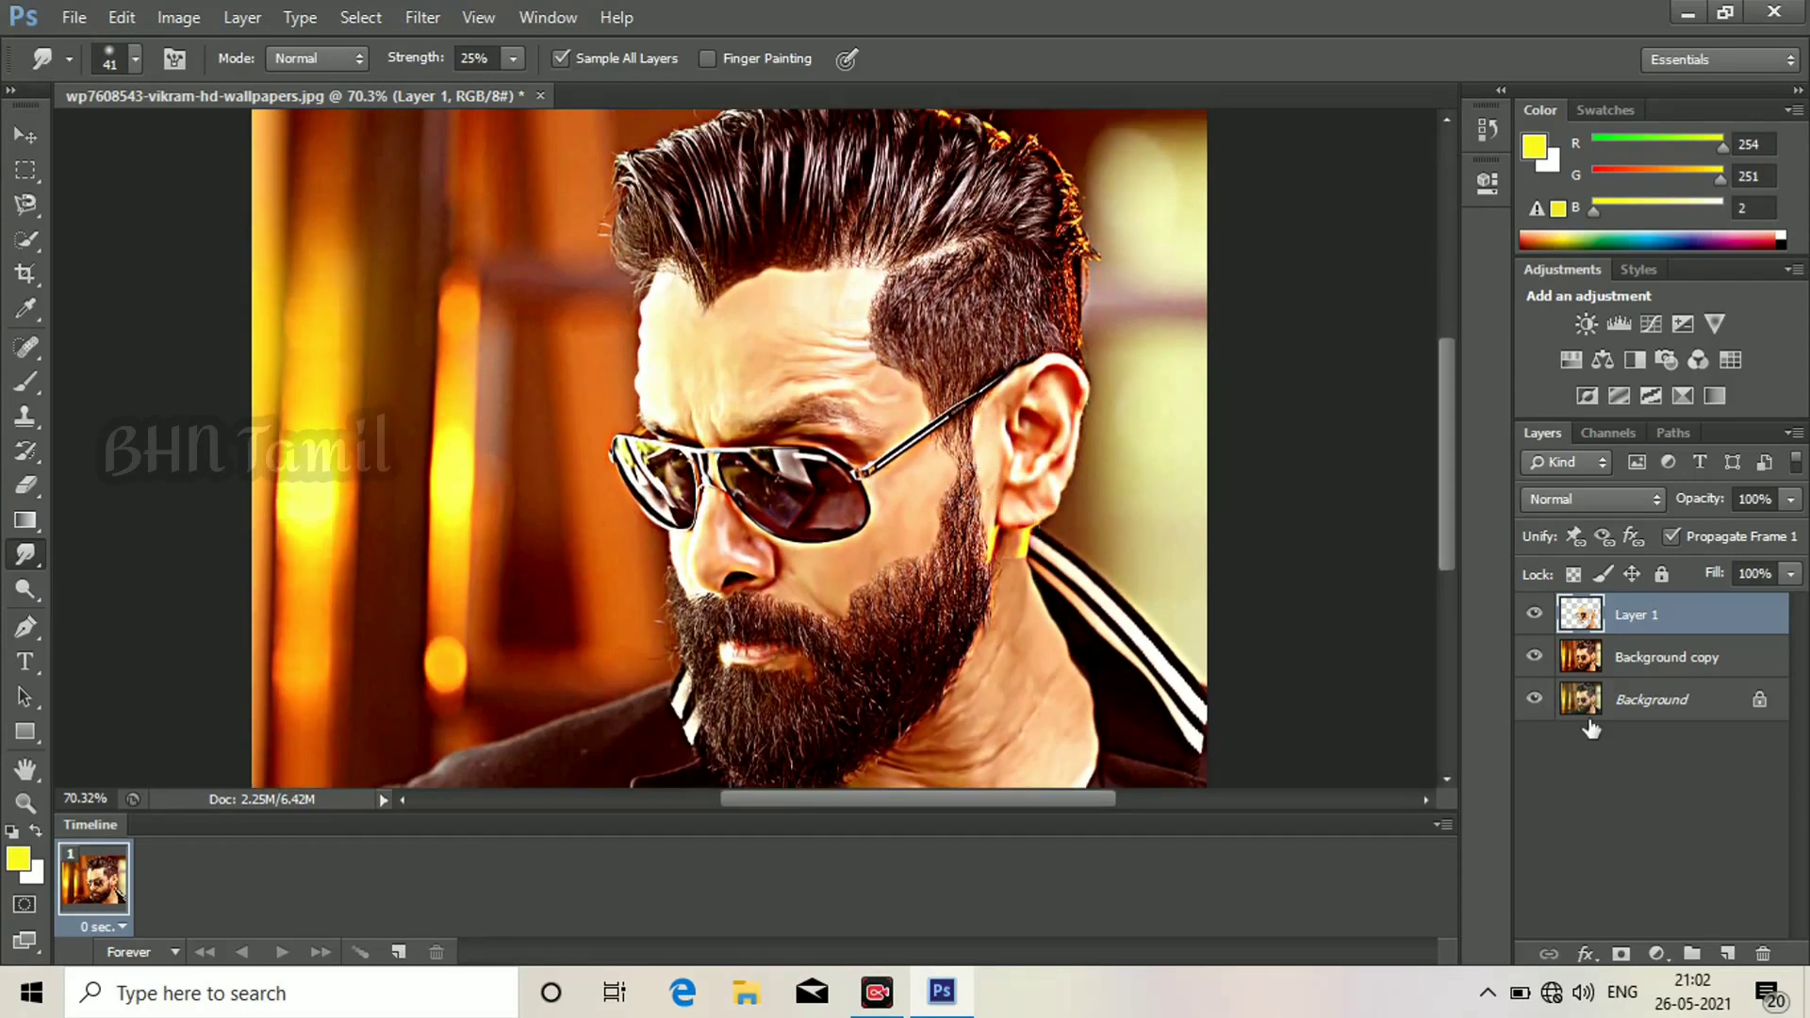
click(1534, 657)
scroll(1057, 613, down, 4)
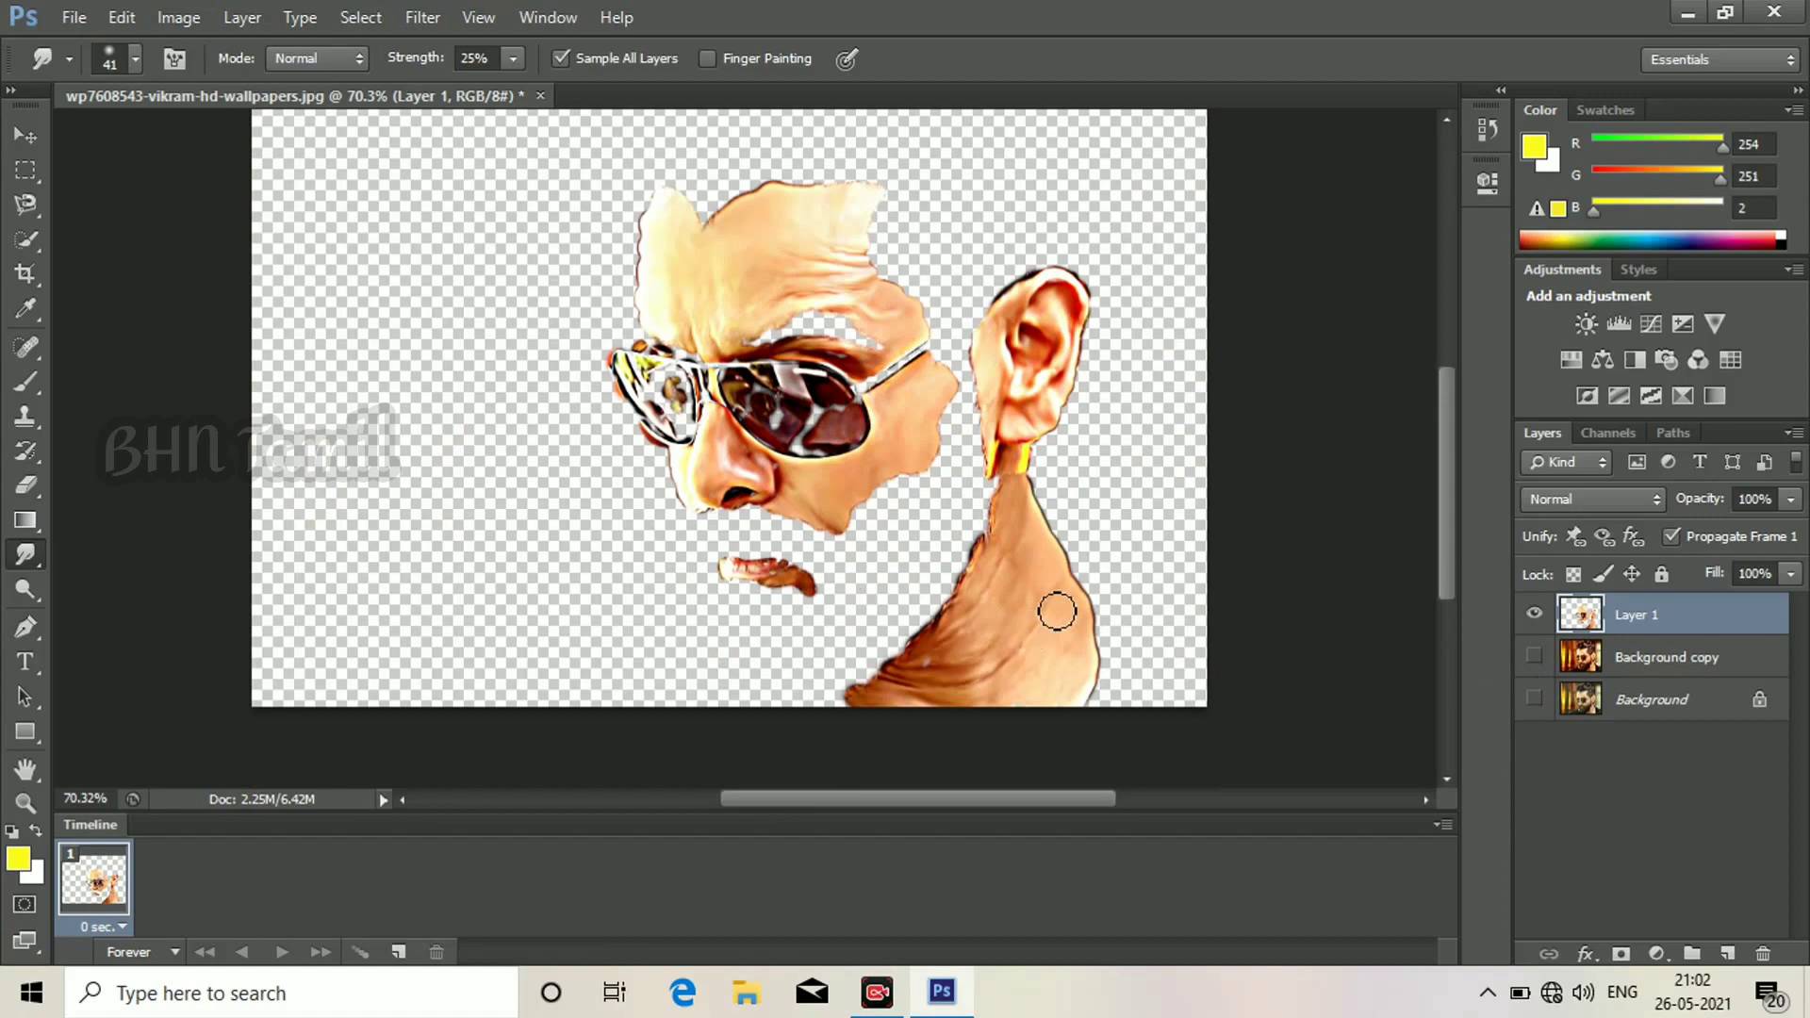
scroll(985, 596, up, 6)
drag(1534, 660, 1534, 698)
Add a new empty layer above Layer 1.
scroll(1257, 594, up, 1)
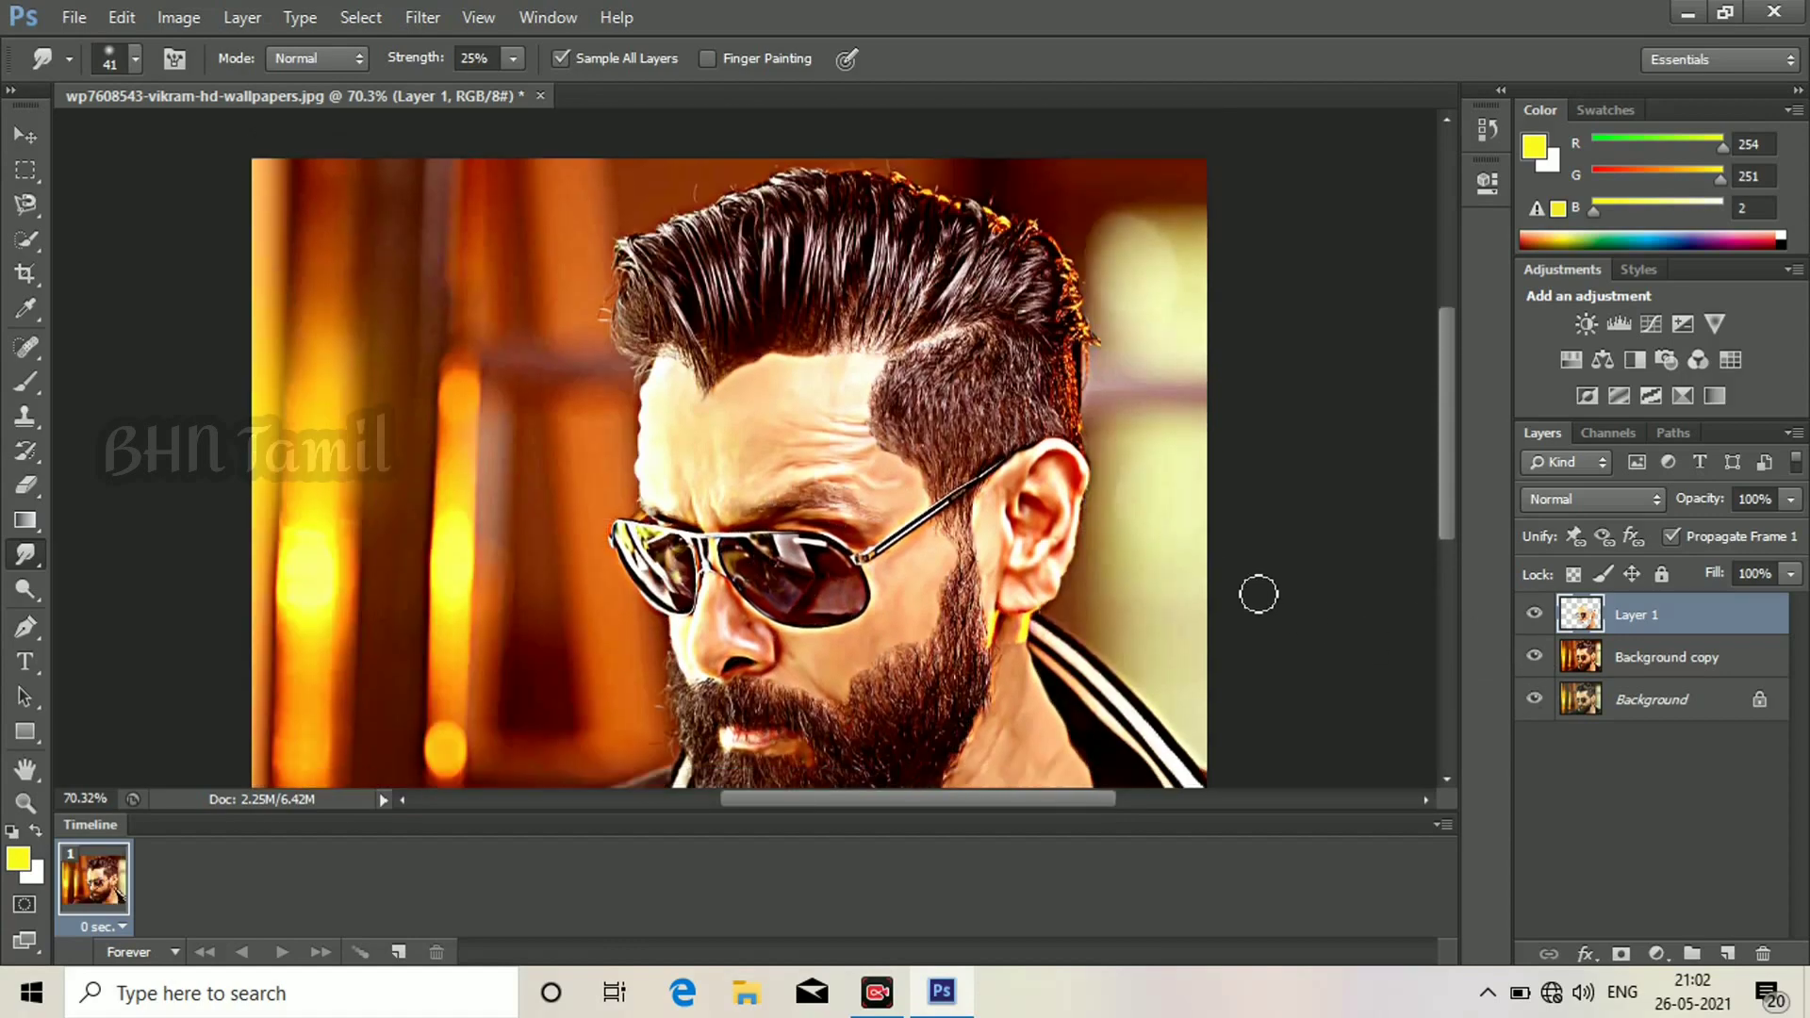
scroll(1257, 594, down, 3)
scroll(1257, 594, up, 6)
click(1727, 953)
scroll(1026, 613, up, 4)
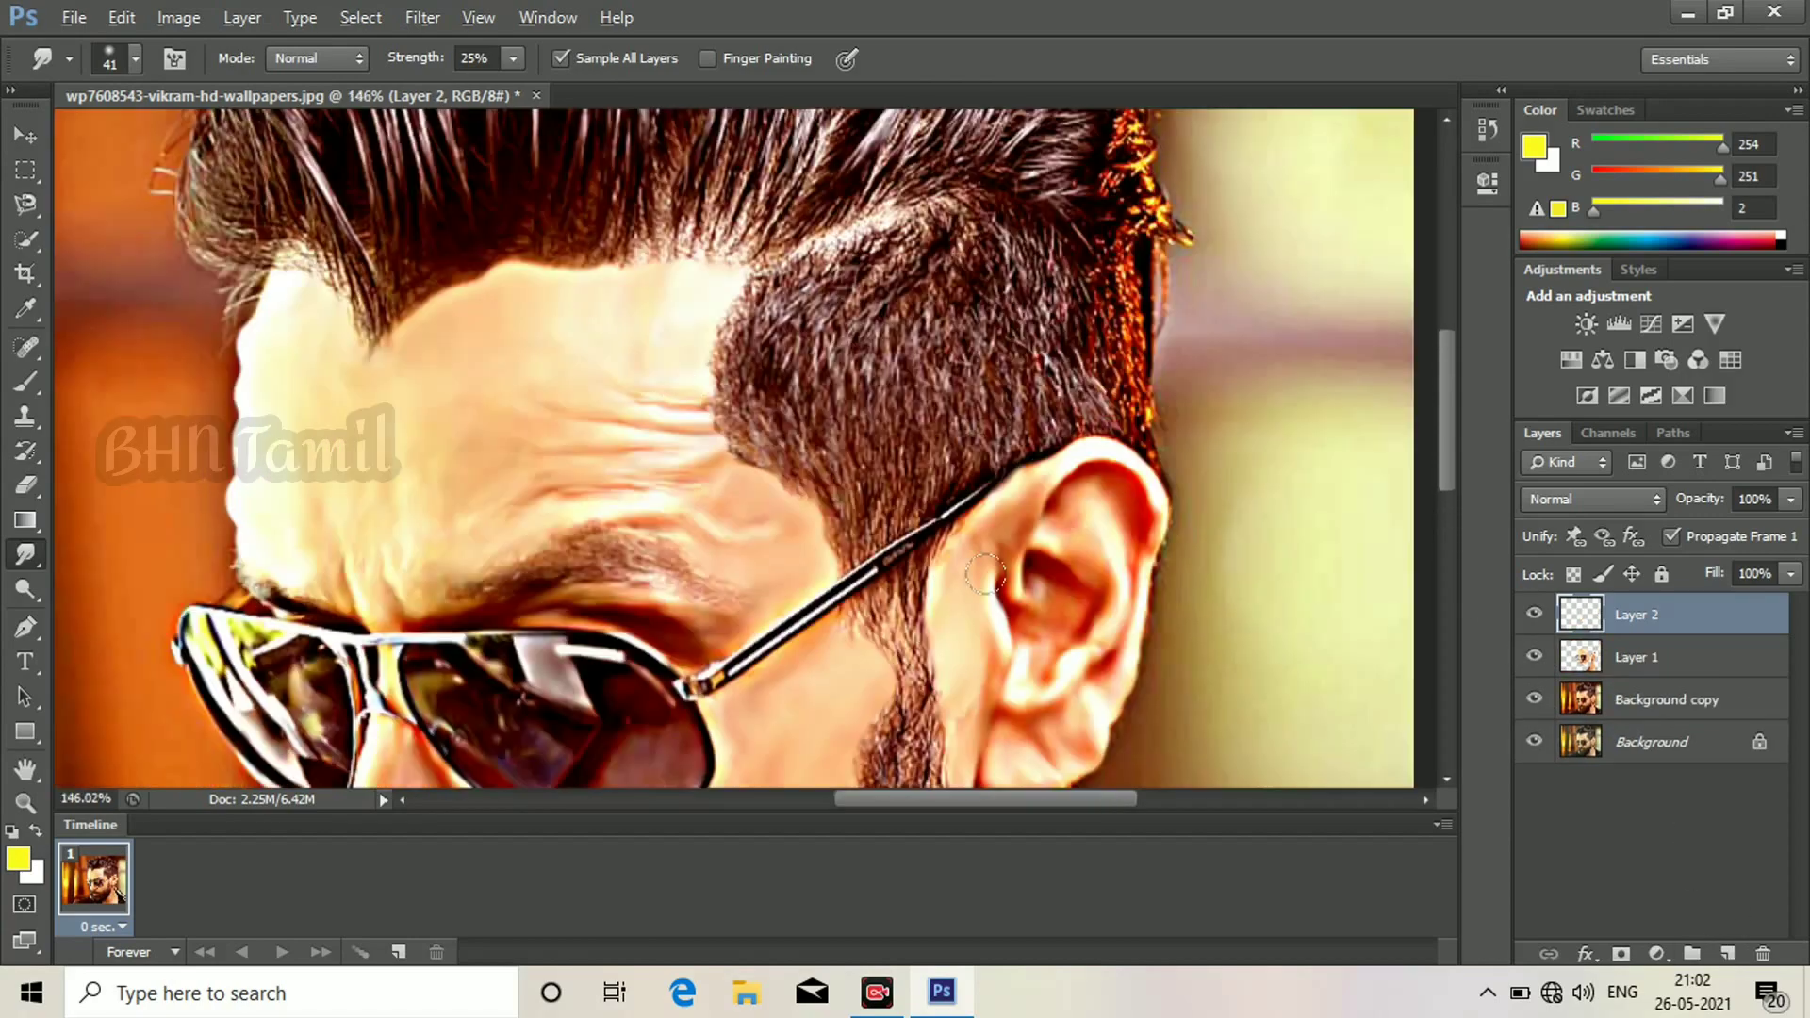
Choose the 5 px speckled brush tip for smudging the hair on Layer 2.
drag(567, 203, 703, 582)
click(136, 59)
click(99, 391)
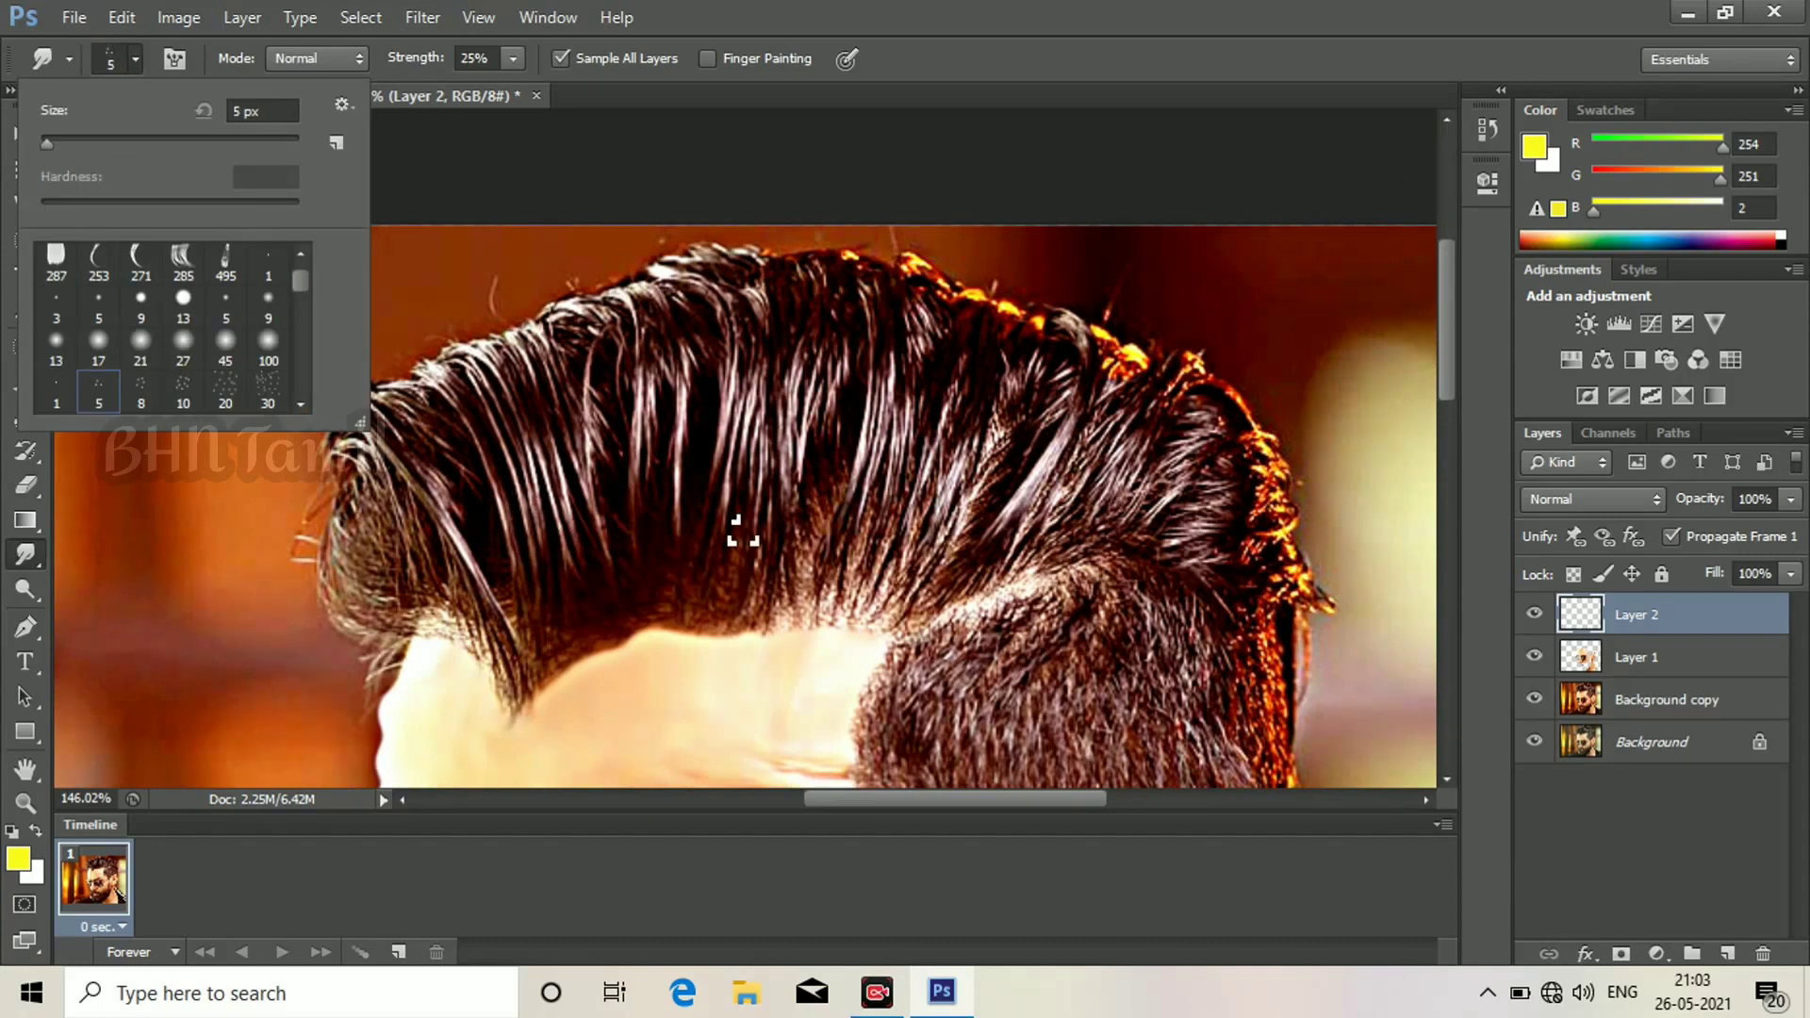
click(1027, 524)
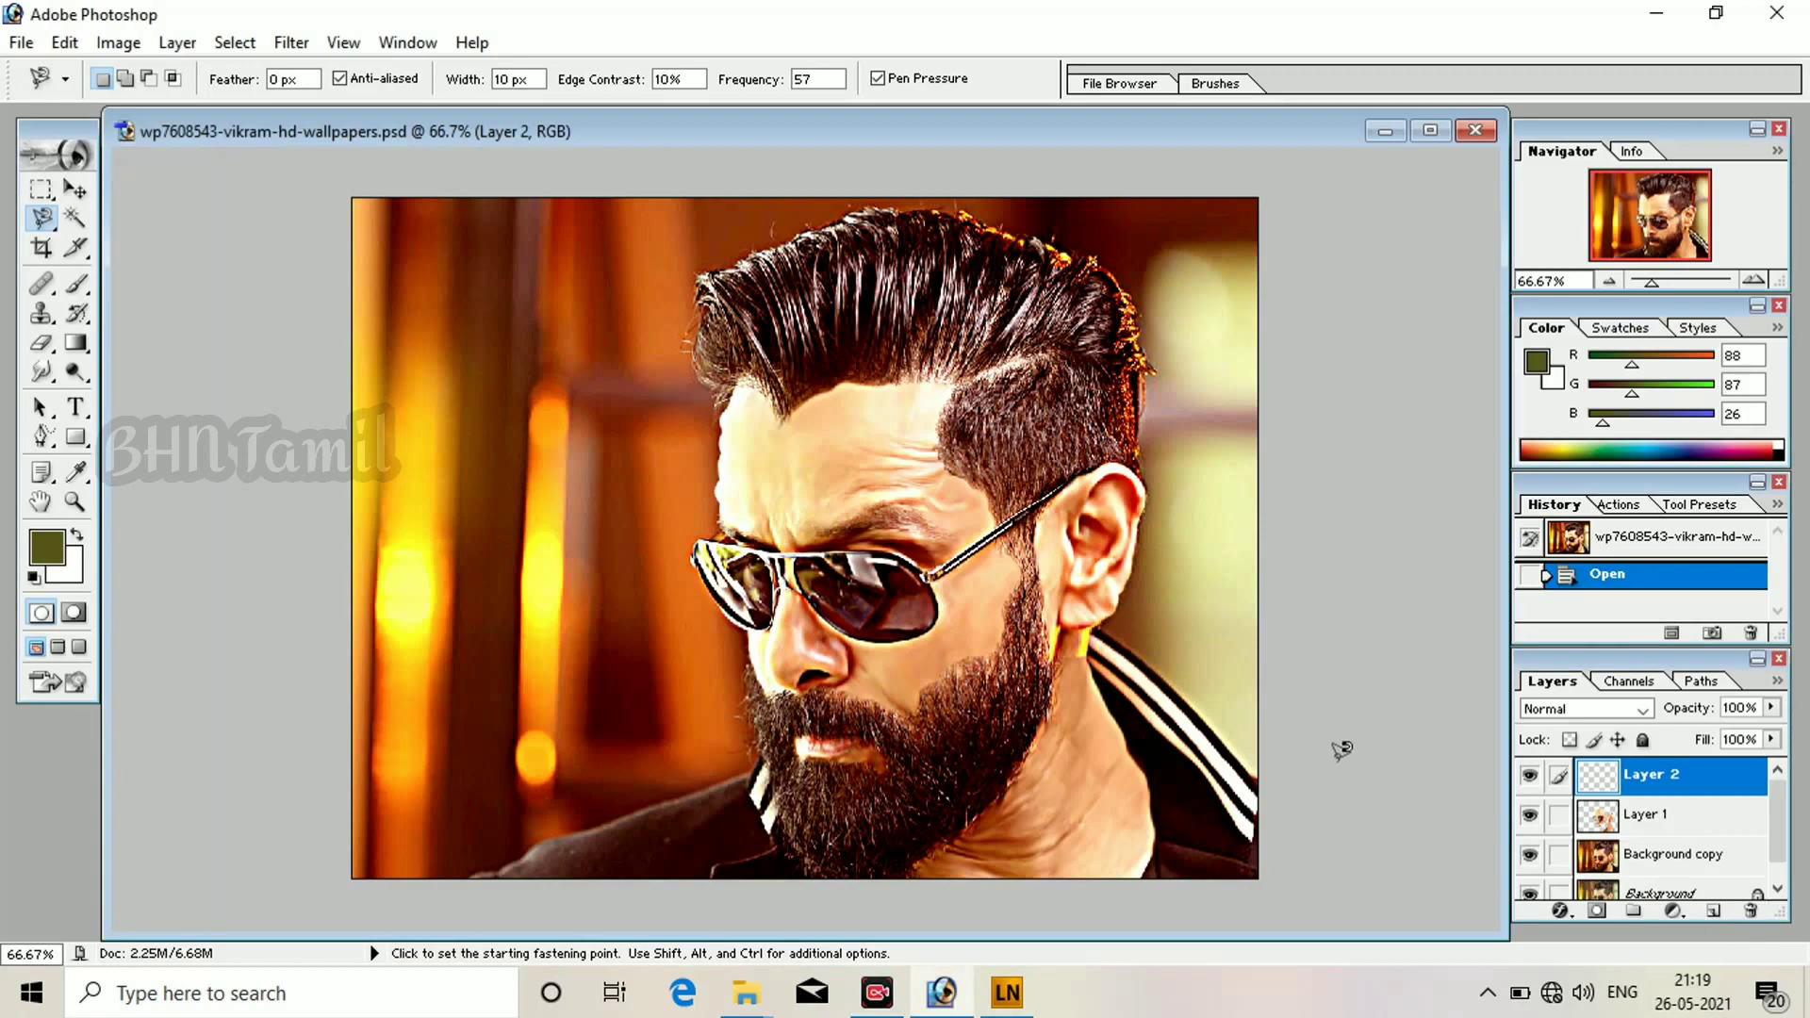
Activate the Smudge tool for Layer 2 and choose the 35 px multi-dot brush tip.
key(ctrl+0)
scroll(997, 563, up, 5)
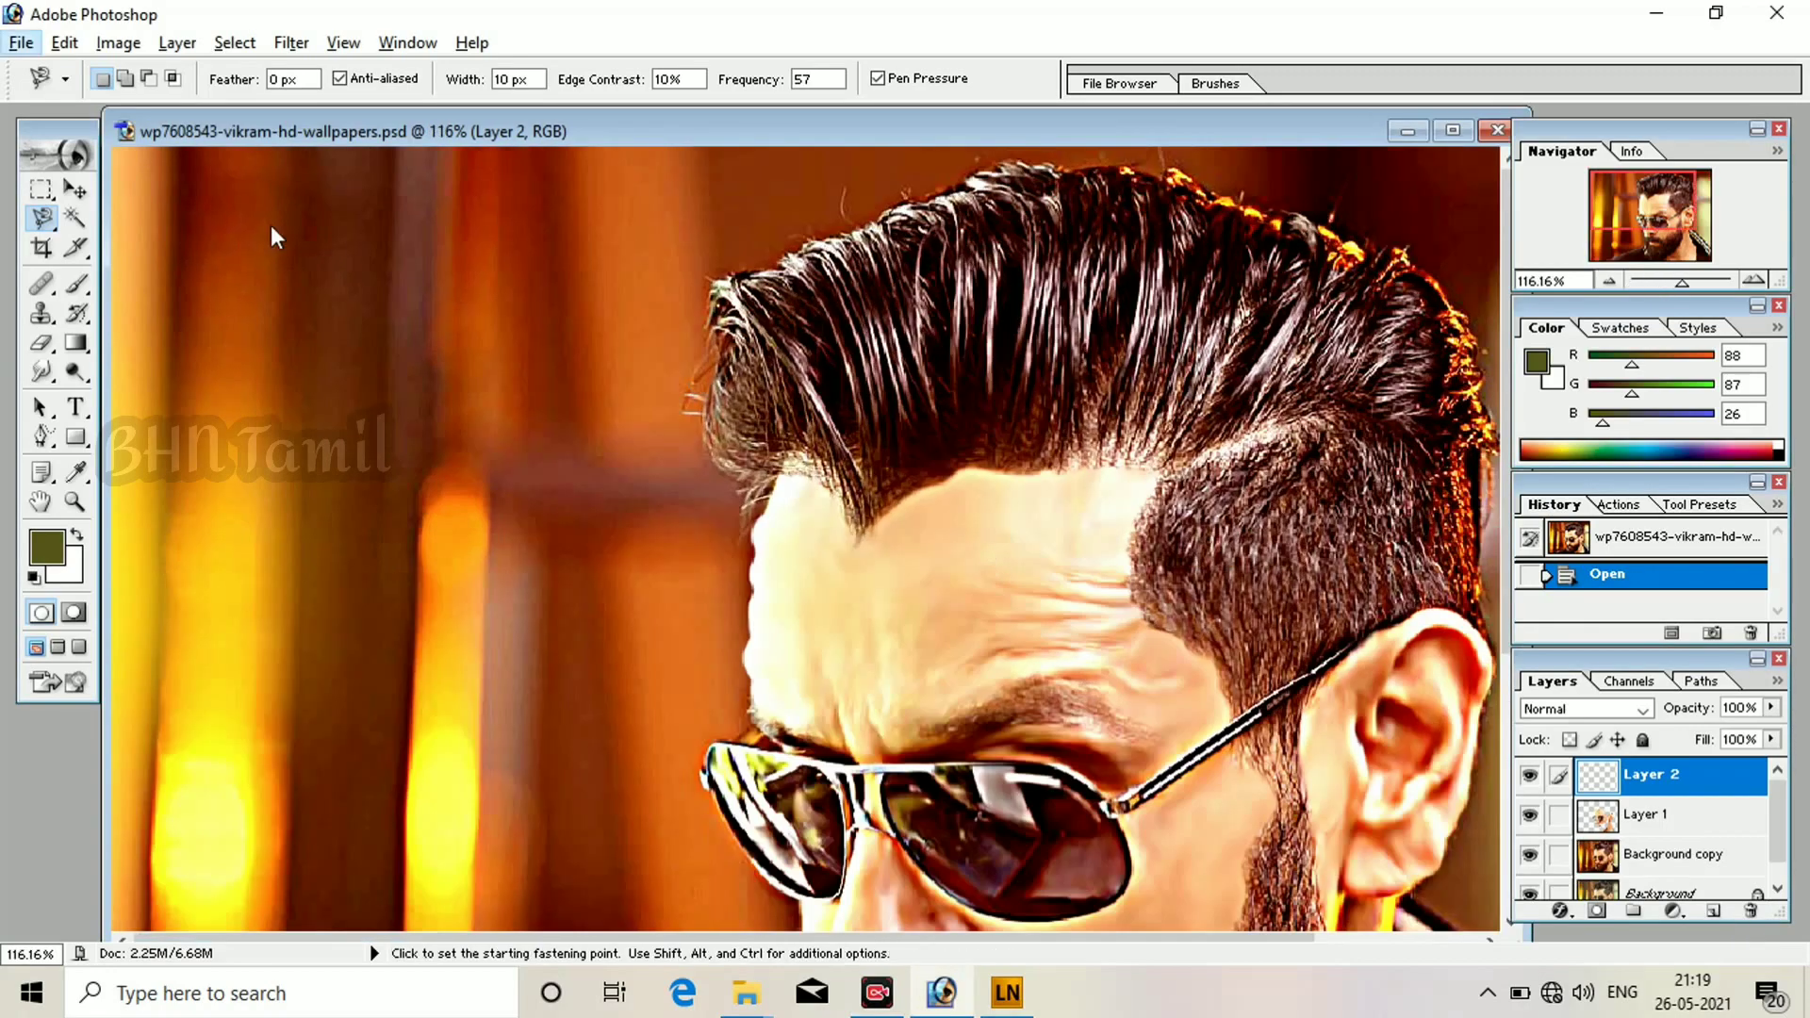
click(39, 375)
click(180, 80)
scroll(213, 302, down, 6)
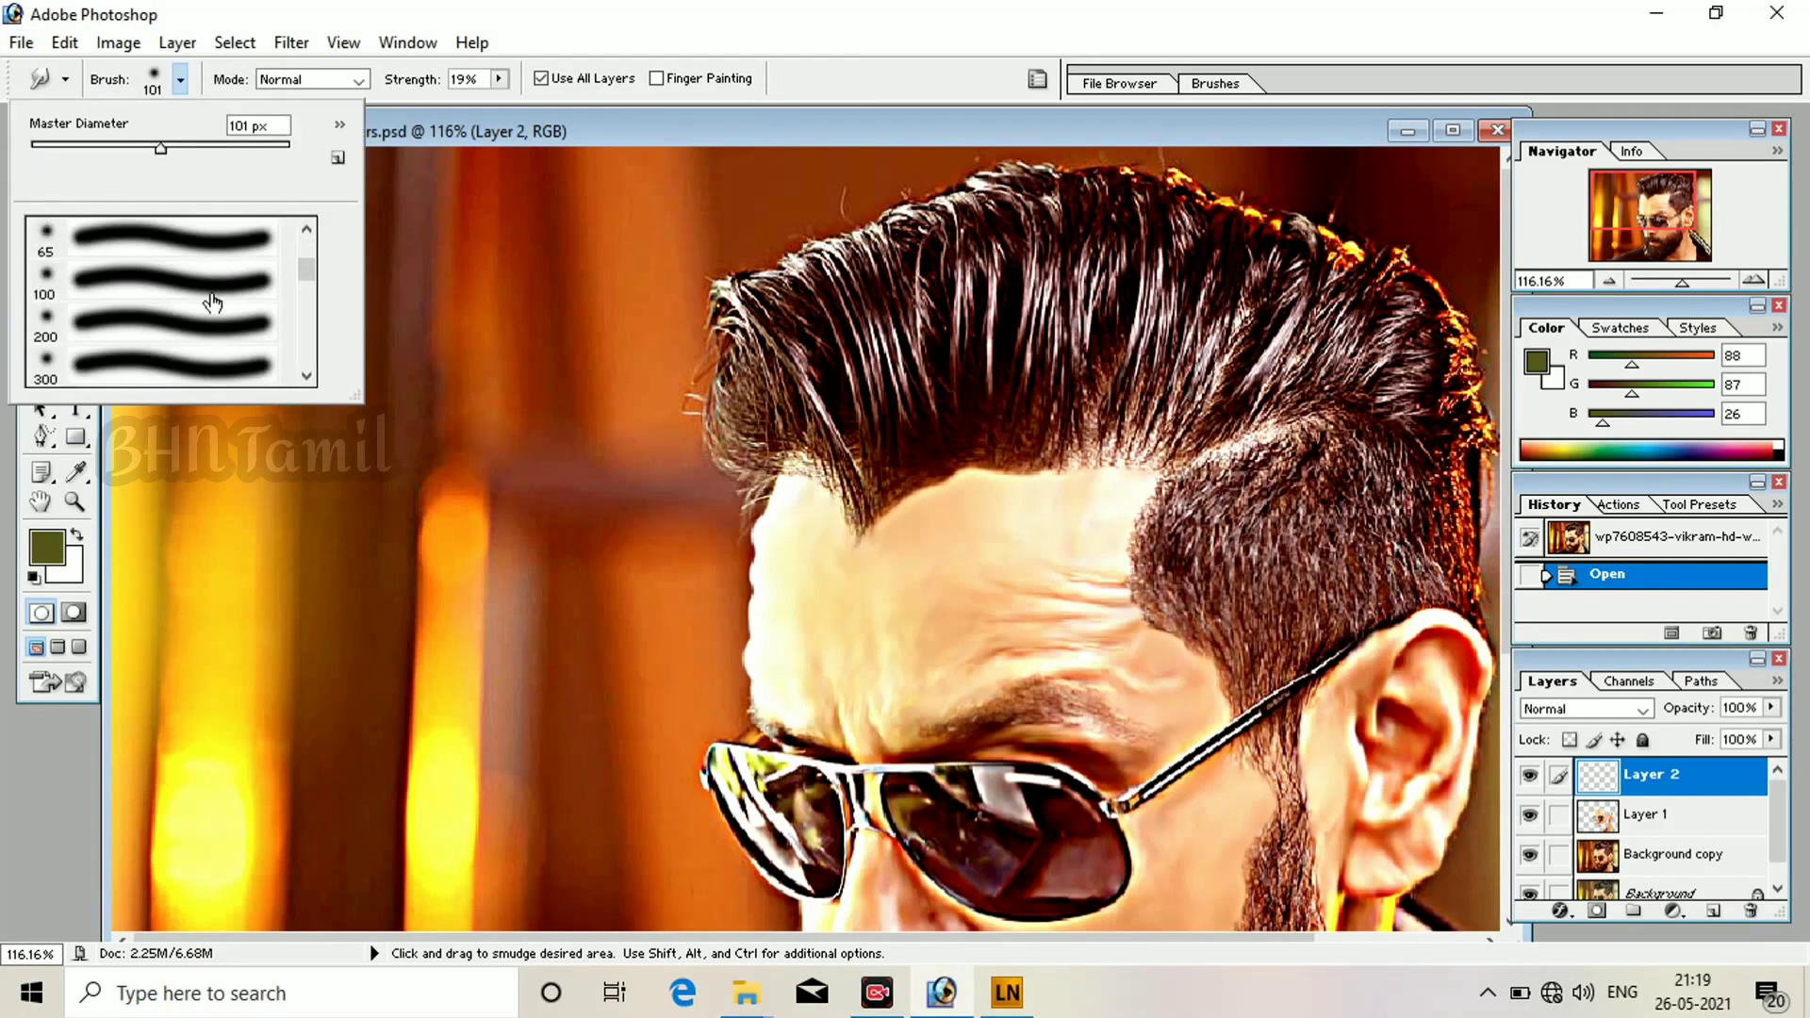
scroll(213, 302, down, 5)
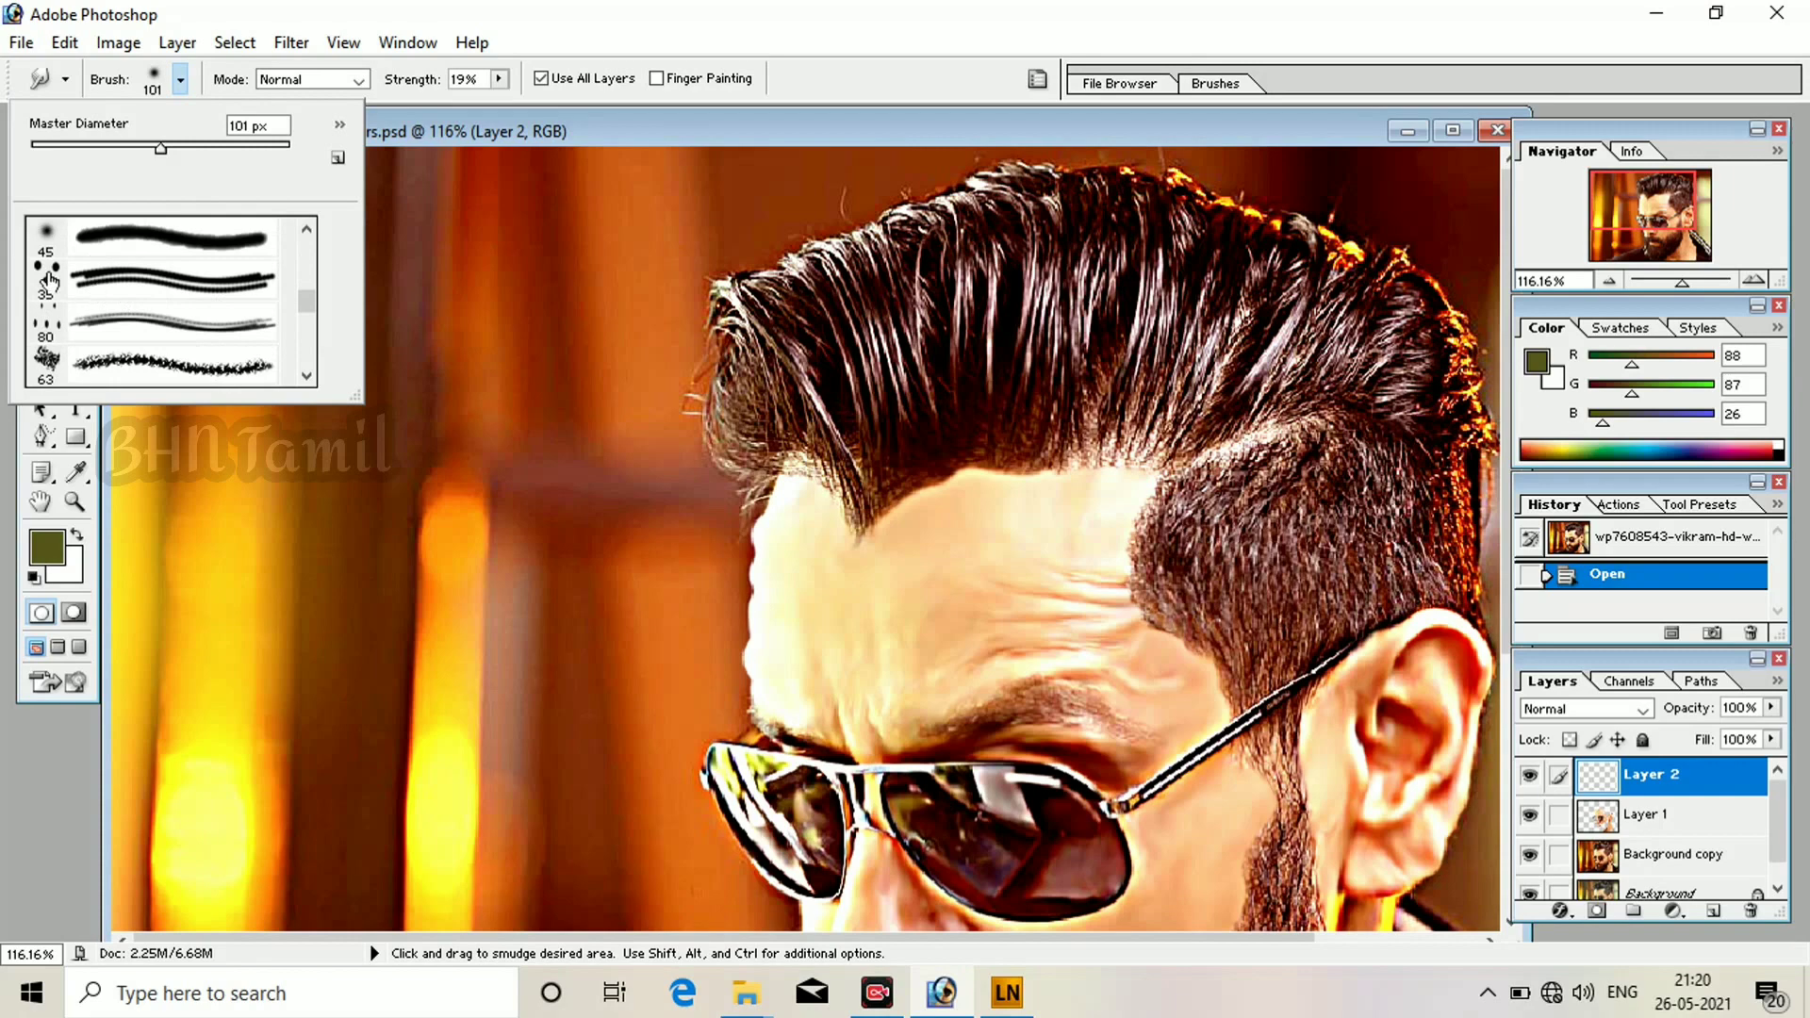
click(170, 280)
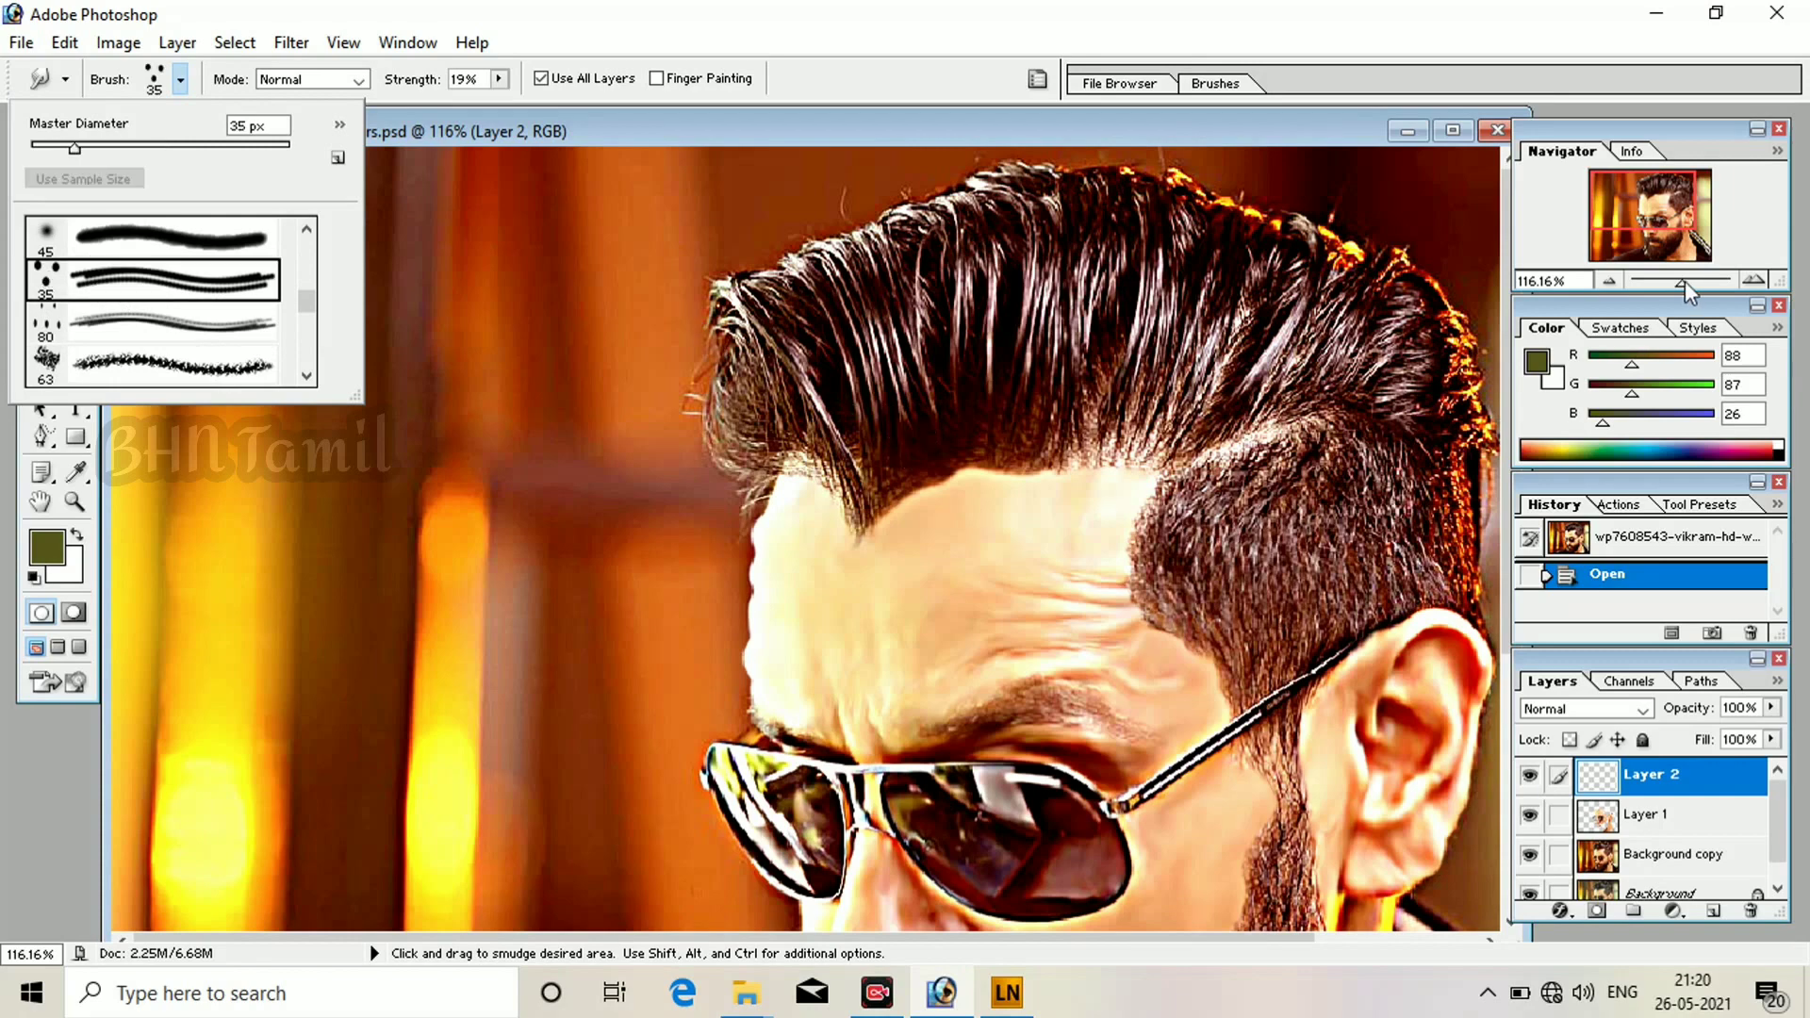
mouse_move(1684, 283)
mouse_down()
mouse_move(1710, 284)
mouse_move(1693, 284)
mouse_up()
key(super)
key(super)
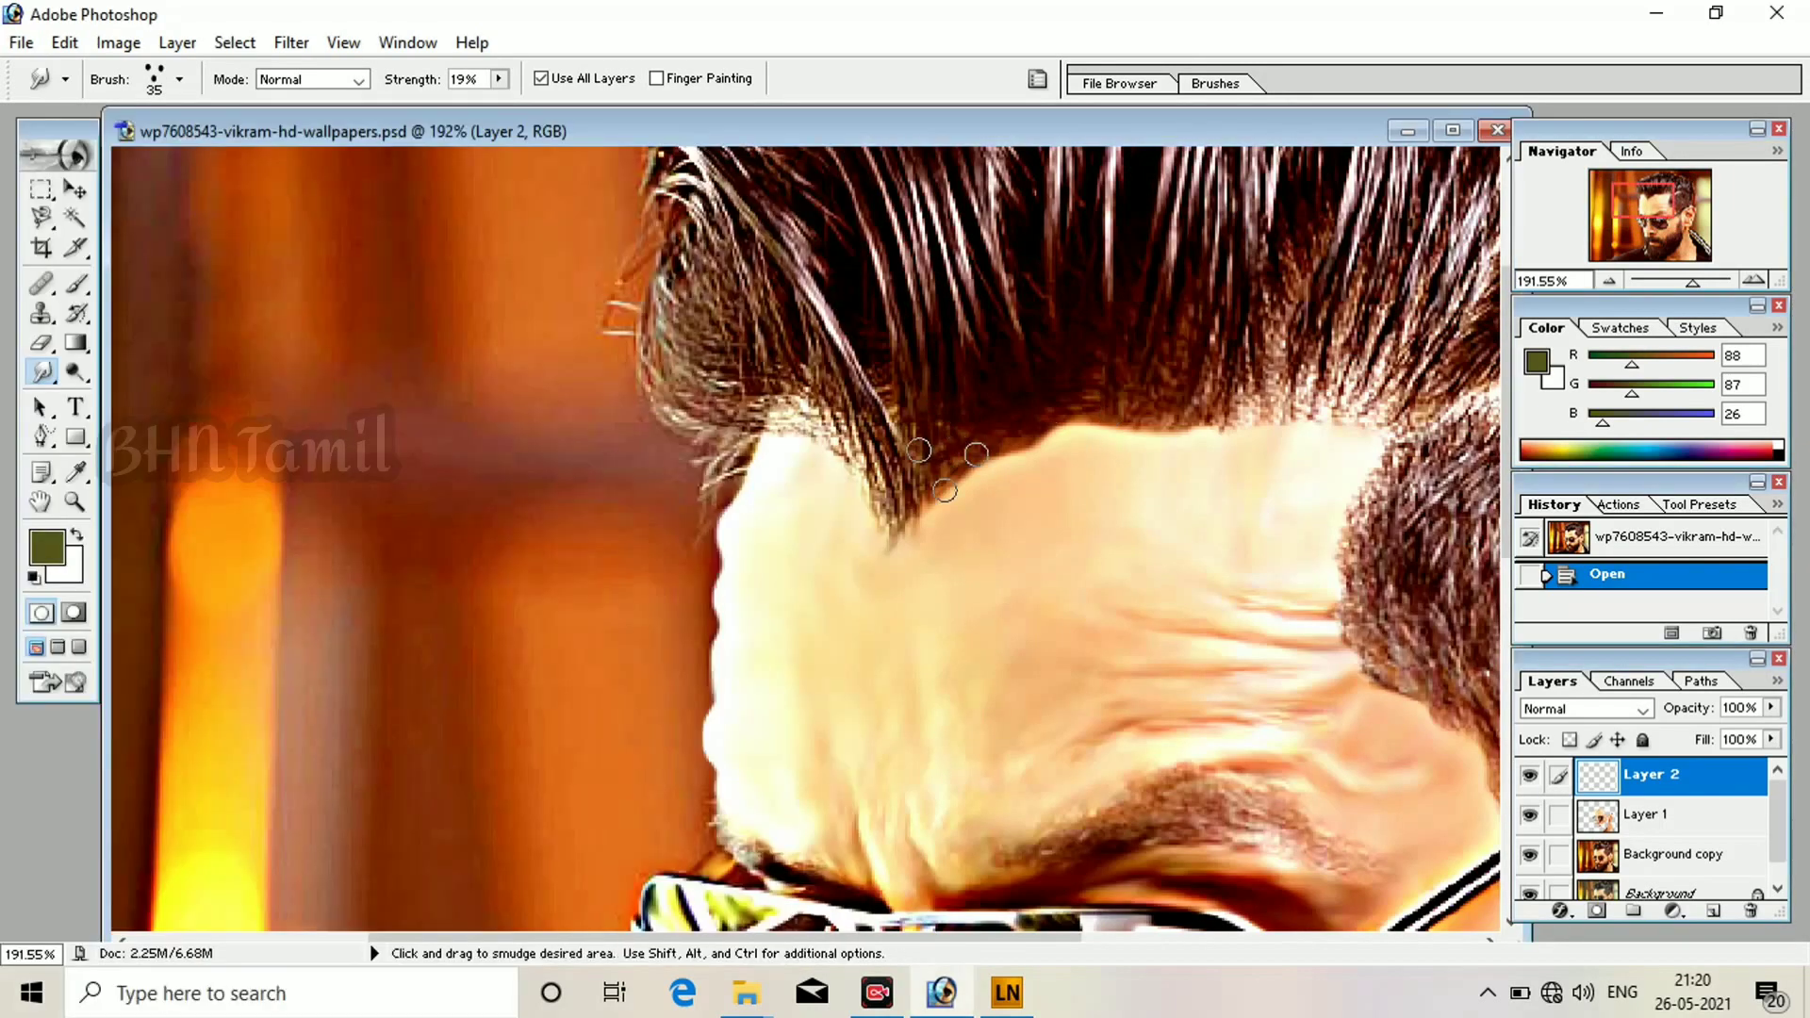
Reduce the smudge brush to 18 px and smudge the front hair strands from the hairline upward at 19% strength.
drag(946, 377, 920, 509)
right_click(920, 530)
drag(982, 597, 969, 598)
click(892, 569)
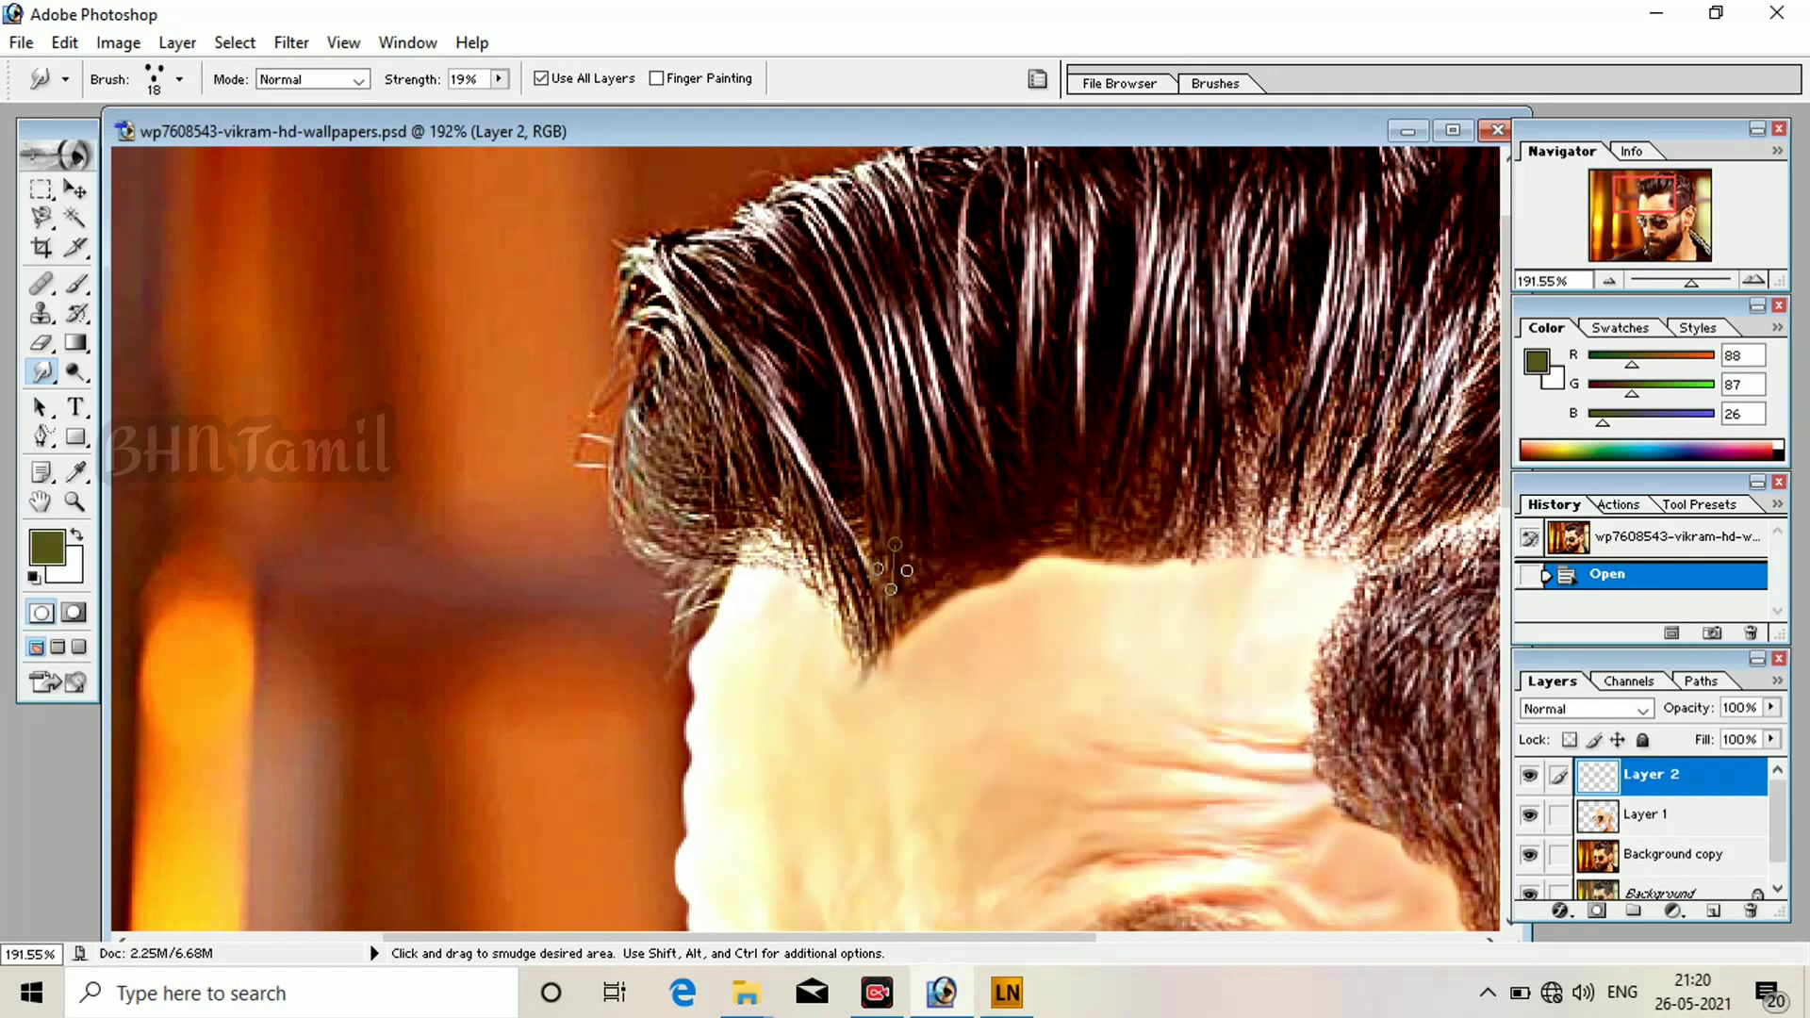
click(774, 188)
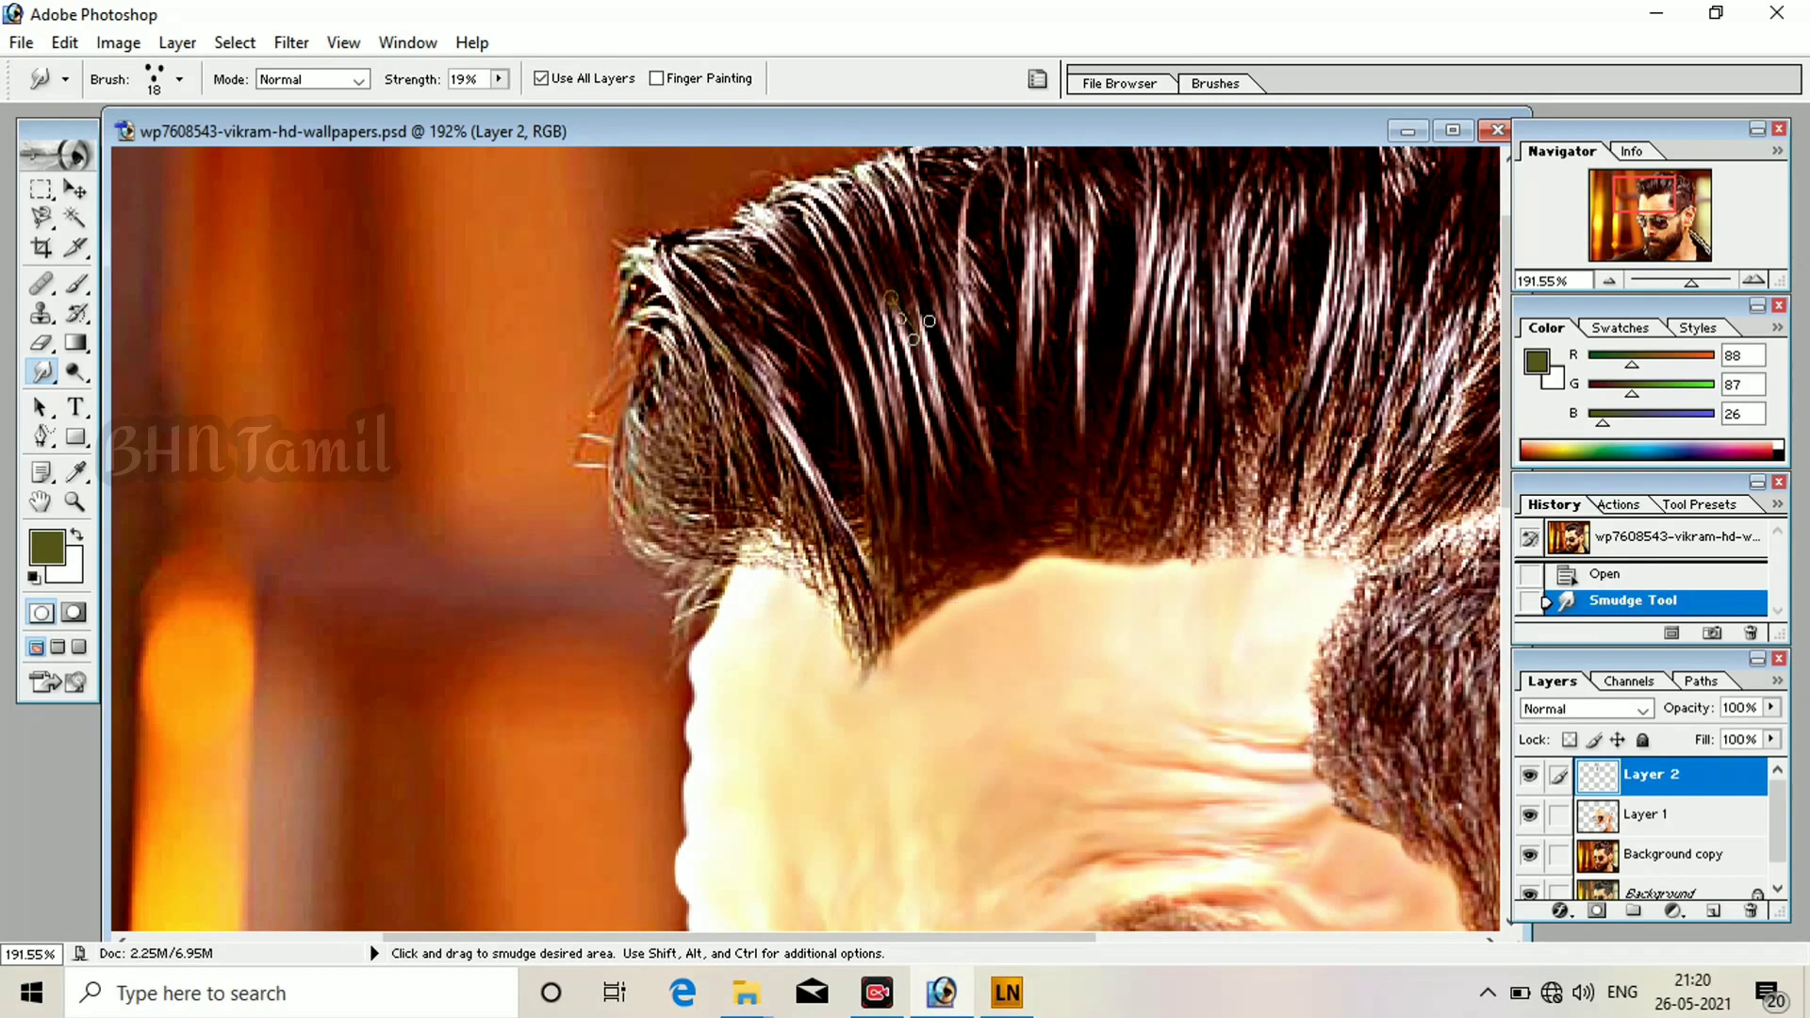
drag(910, 320, 891, 283)
drag(881, 250, 863, 215)
mouse_move(1530, 815)
mouse_down()
mouse_move(1531, 893)
mouse_move(1530, 815)
mouse_up()
mouse_move(860, 617)
mouse_down()
mouse_move(831, 521)
mouse_move(657, 279)
mouse_up()
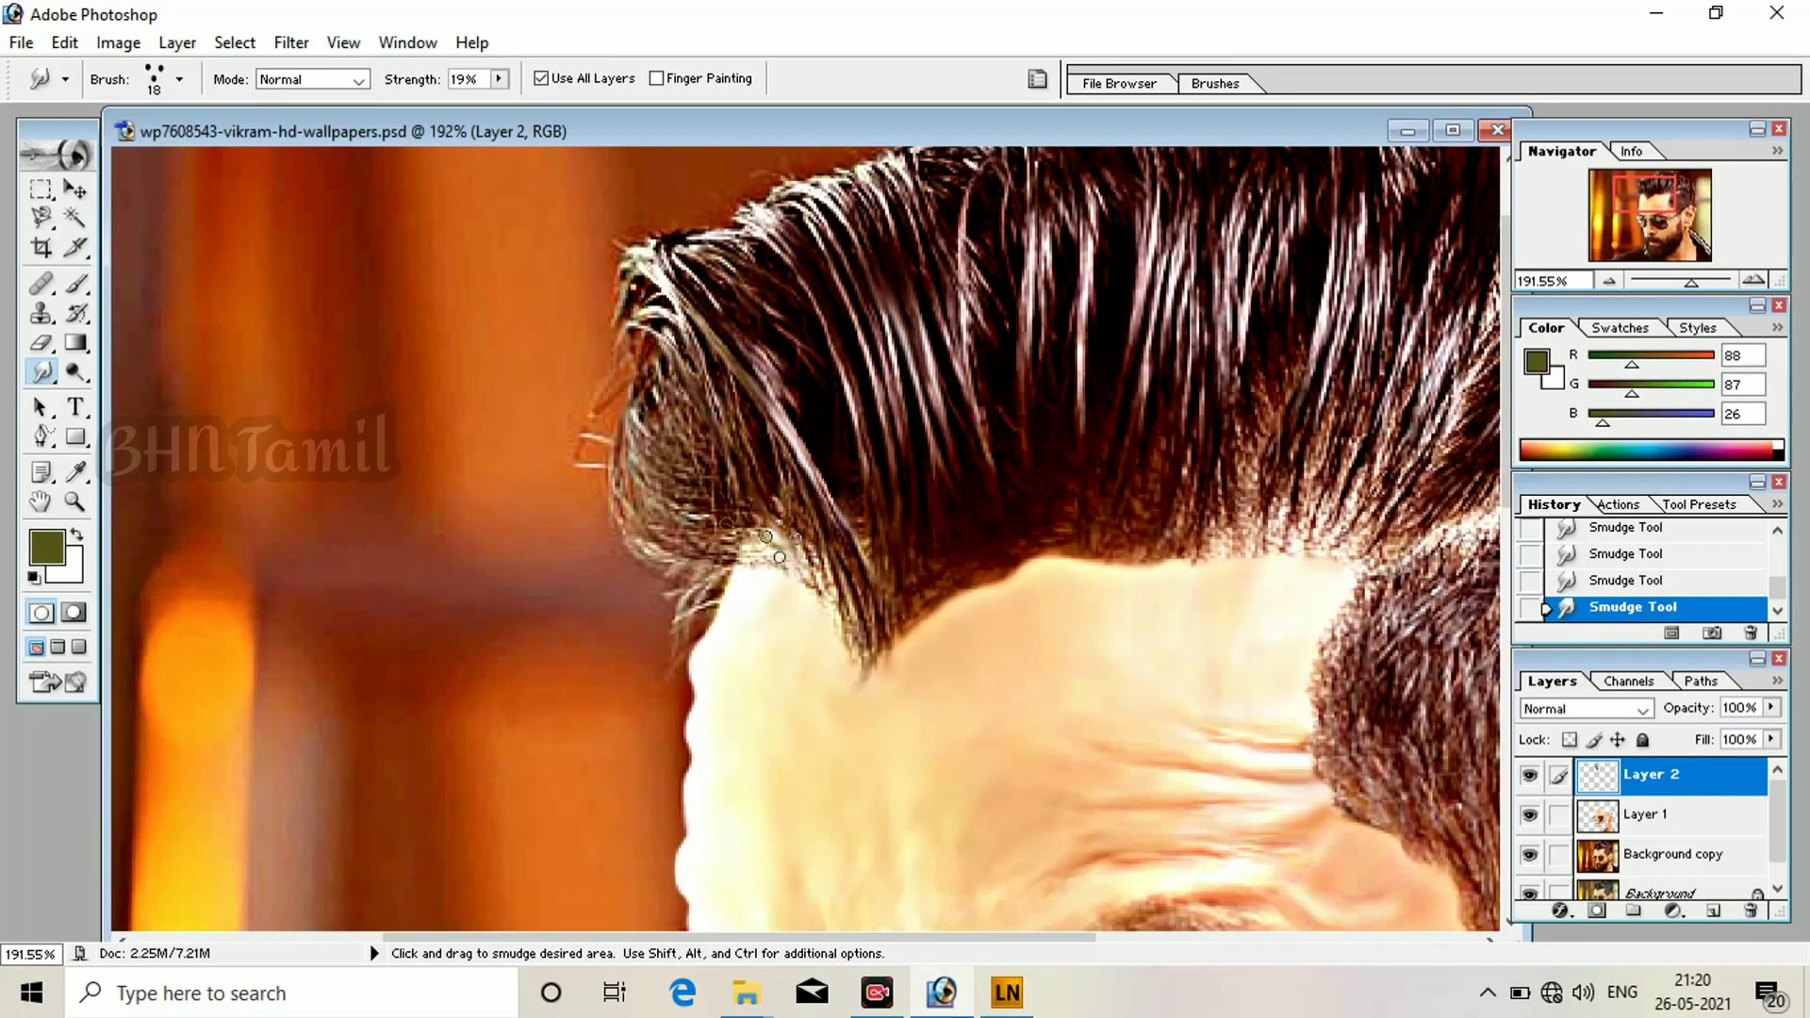
Set the smudge strength to 76% and pull the strands above the forehead upward from the hairline.
click(499, 79)
mouse_move(1252, 549)
mouse_down()
mouse_move(1343, 240)
mouse_move(1300, 163)
mouse_up()
mouse_move(1193, 555)
mouse_down()
mouse_move(1196, 453)
mouse_move(1280, 172)
mouse_move(1253, 195)
mouse_up()
mouse_move(855, 613)
mouse_down()
mouse_move(748, 403)
mouse_move(827, 326)
mouse_up()
mouse_move(944, 575)
mouse_down()
mouse_move(957, 490)
mouse_move(890, 253)
mouse_move(930, 572)
mouse_move(836, 195)
mouse_up()
drag(964, 418, 994, 200)
drag(1017, 530, 985, 250)
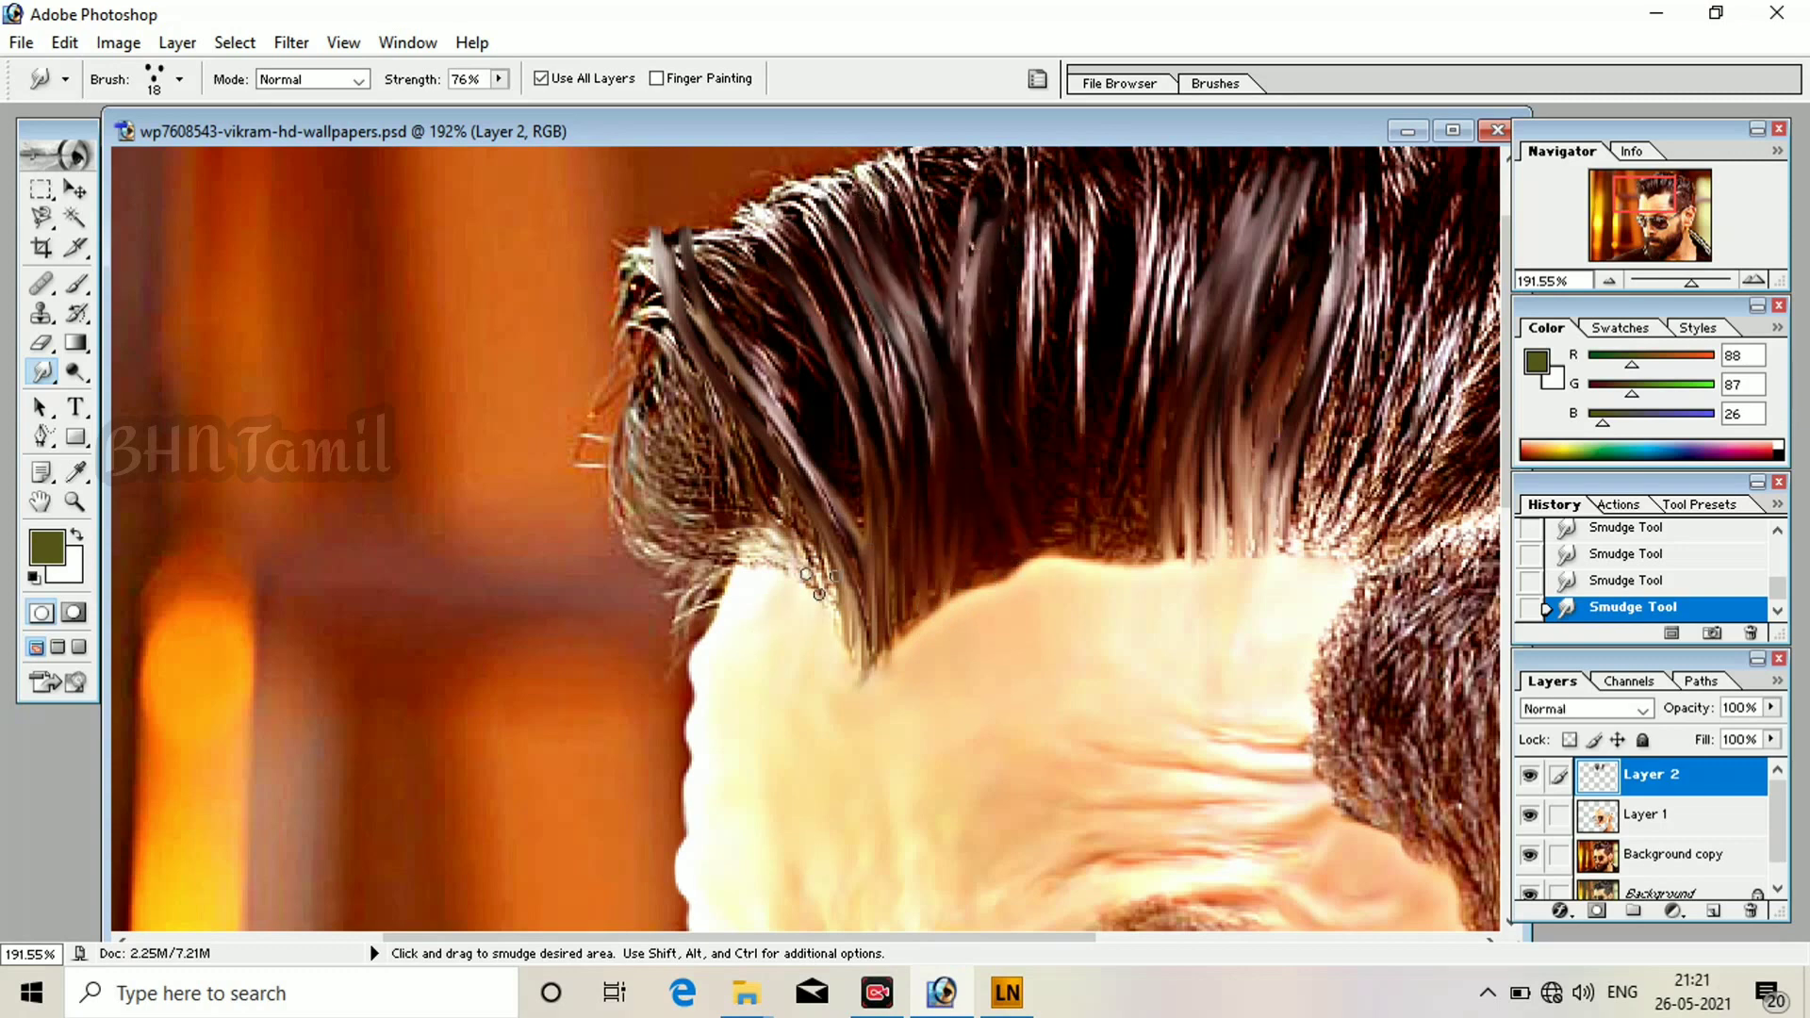
Smudge the curled front lock's strands from its inner edge outward and upward, following the hair's curve.
mouse_move(835, 595)
mouse_down()
mouse_move(718, 529)
mouse_move(645, 416)
mouse_up()
mouse_move(822, 513)
mouse_down()
mouse_move(670, 479)
mouse_move(652, 350)
mouse_up()
drag(778, 493, 604, 360)
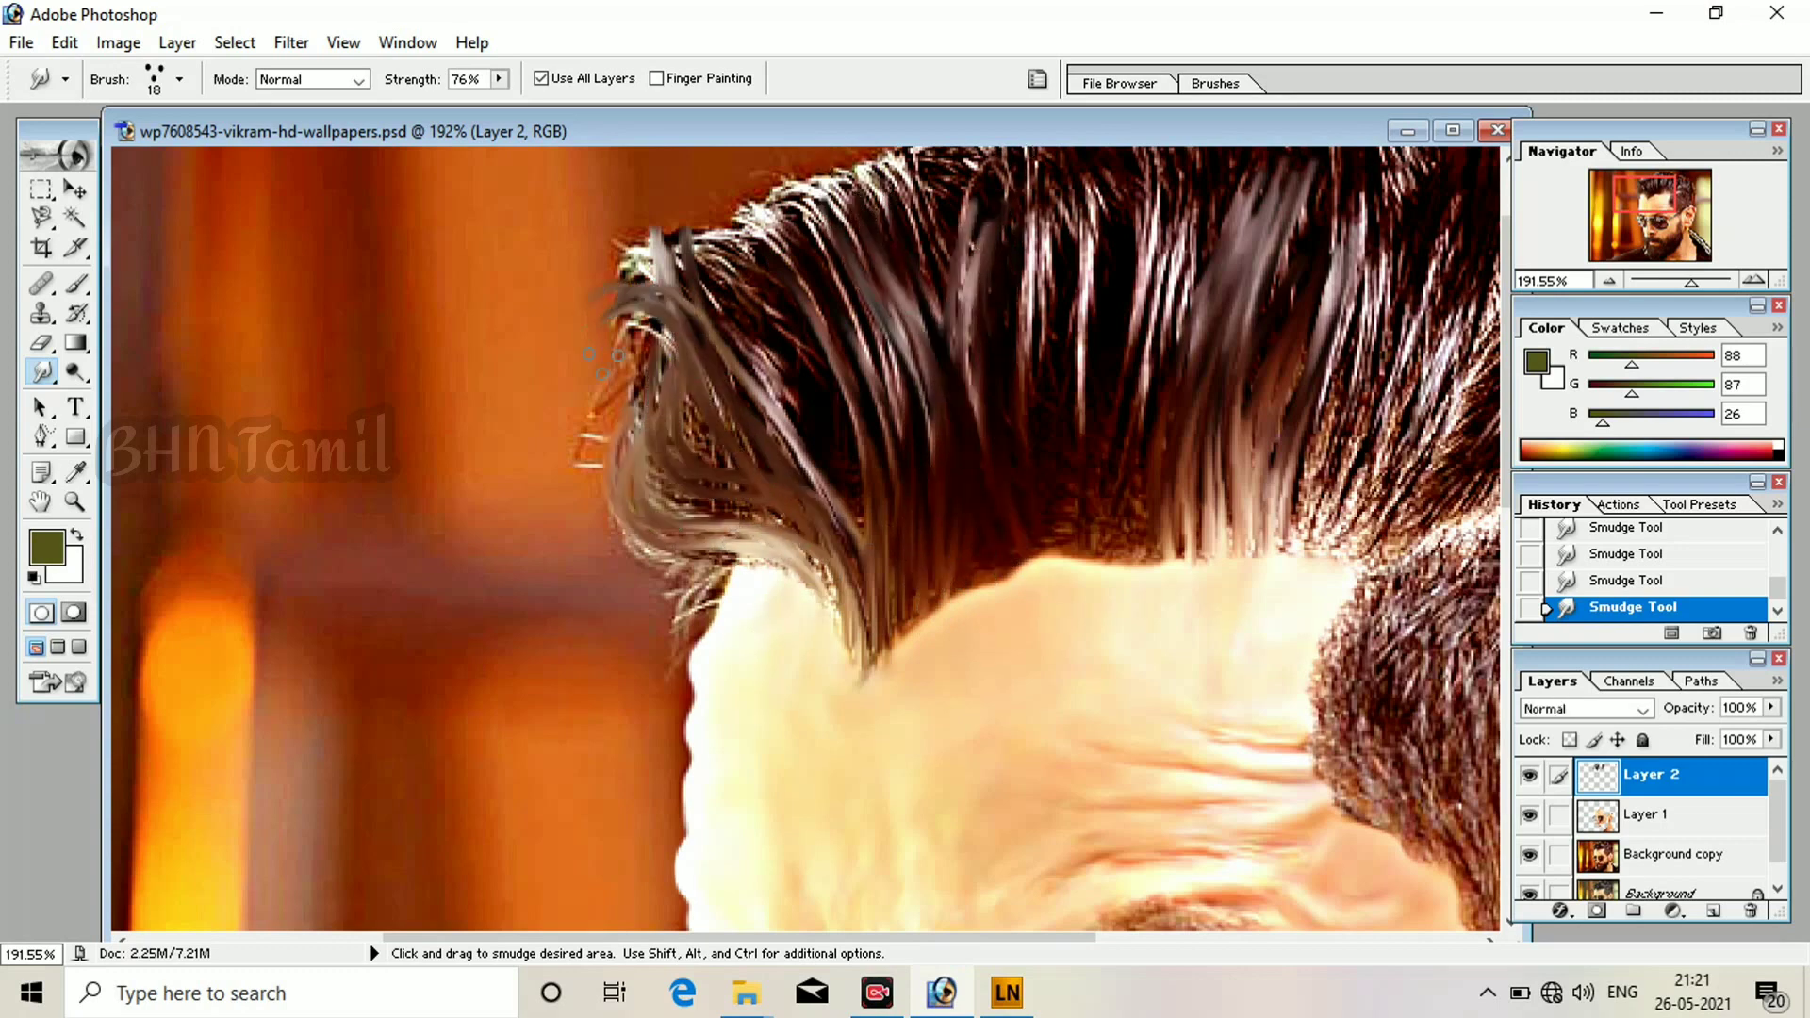
Smudge the long strands above the hair parting upward toward the top of the head.
mouse_move(1273, 530)
mouse_down()
mouse_move(817, 629)
mouse_move(934, 306)
mouse_up()
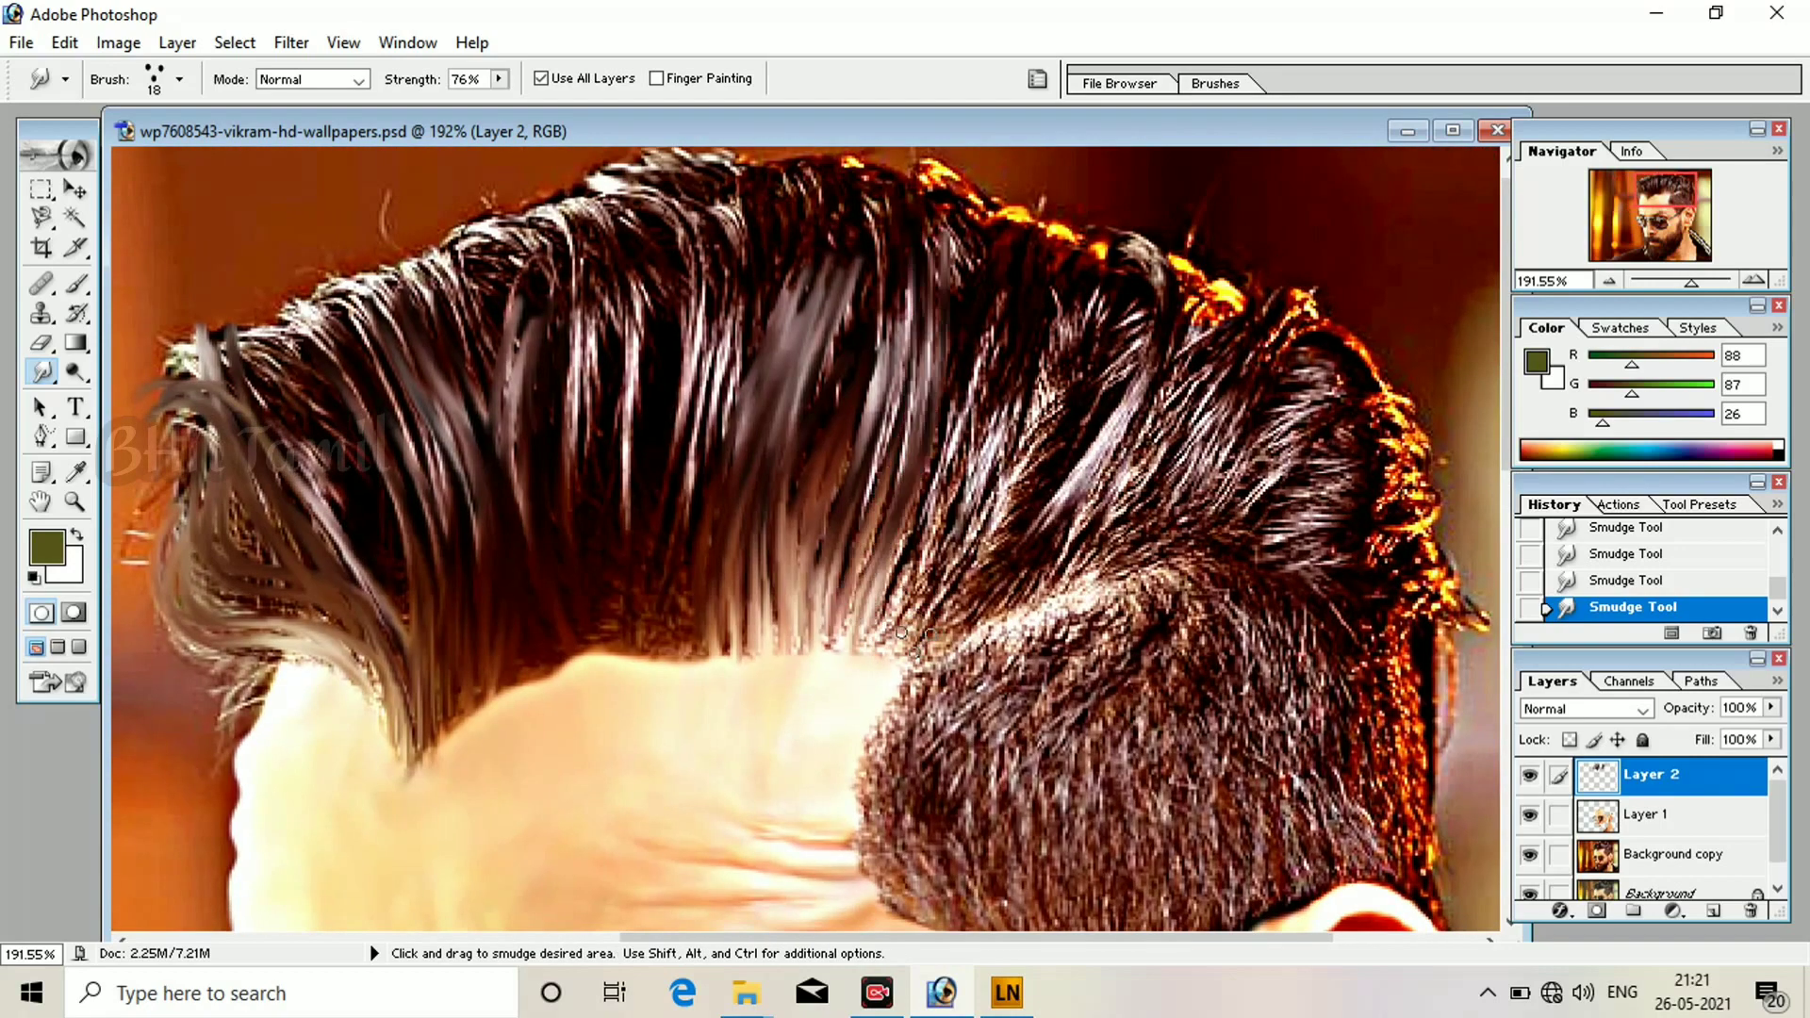
mouse_move(900, 634)
mouse_down()
mouse_move(1014, 312)
mouse_move(938, 481)
mouse_move(974, 260)
mouse_up()
drag(949, 619, 1063, 300)
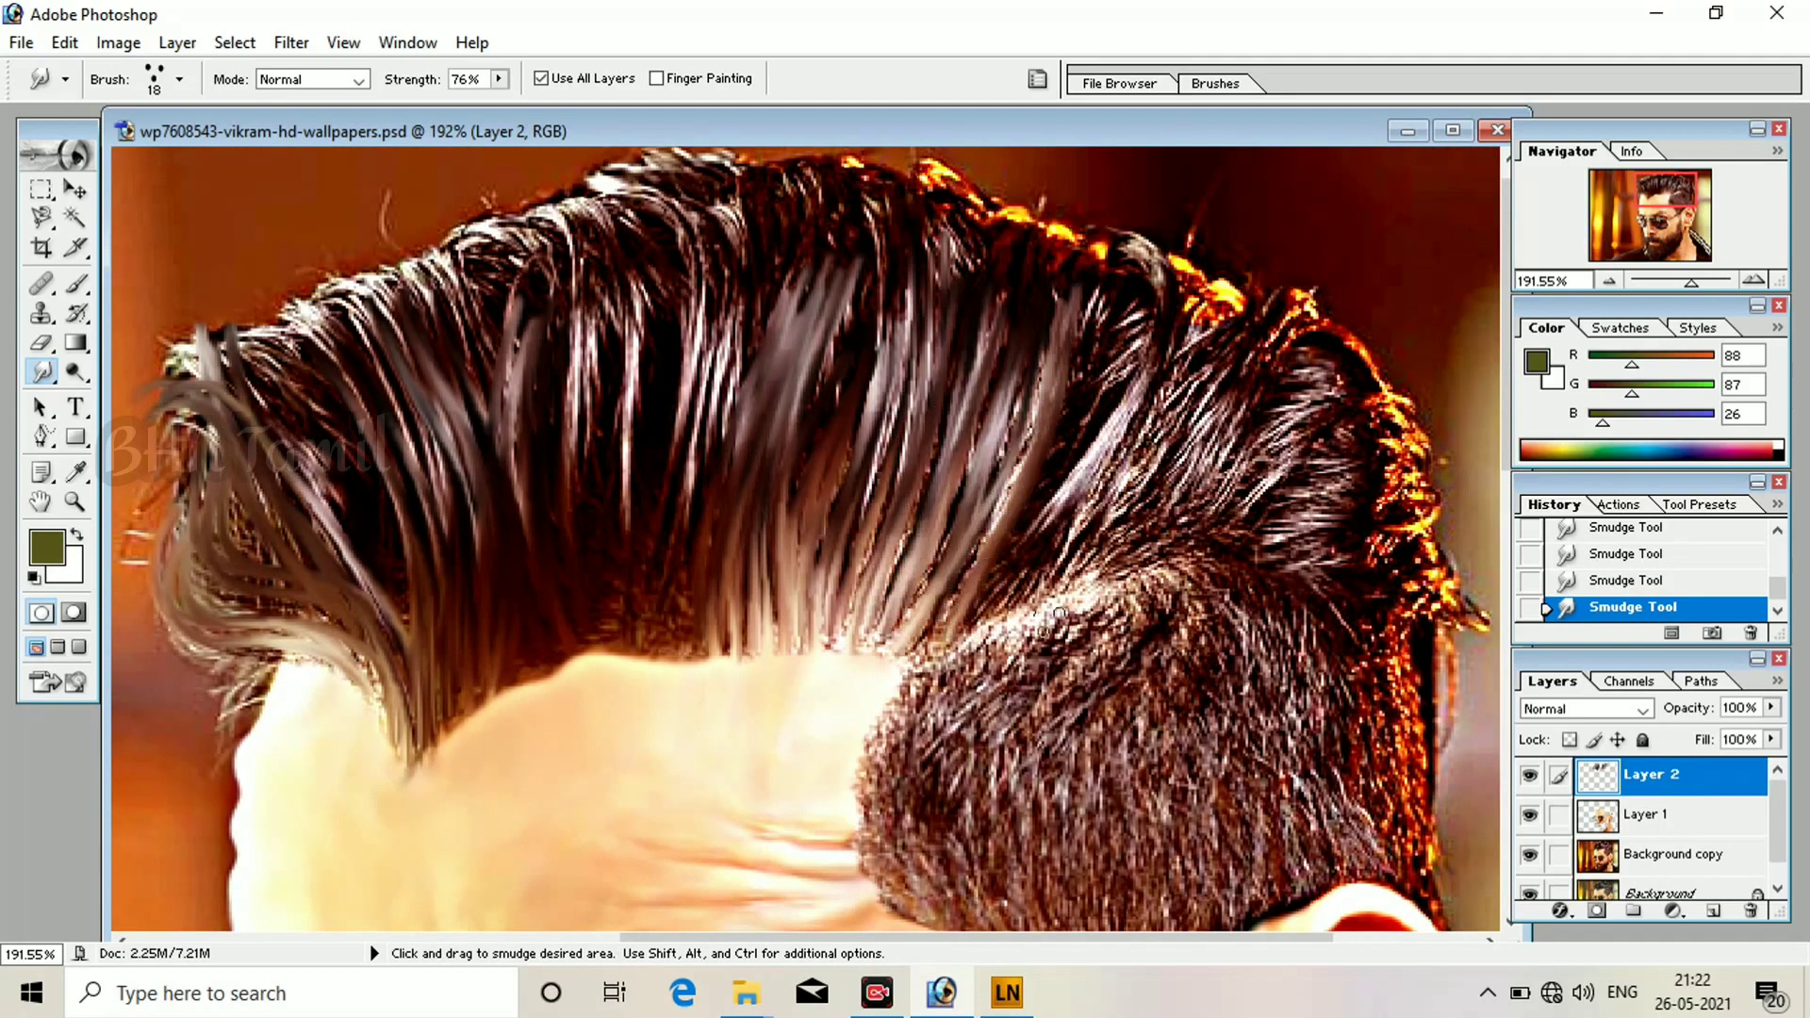
mouse_move(1042, 629)
mouse_down()
mouse_move(1158, 316)
mouse_move(1164, 247)
mouse_up()
mouse_move(1033, 528)
mouse_down()
mouse_move(1086, 413)
mouse_move(1101, 245)
mouse_up()
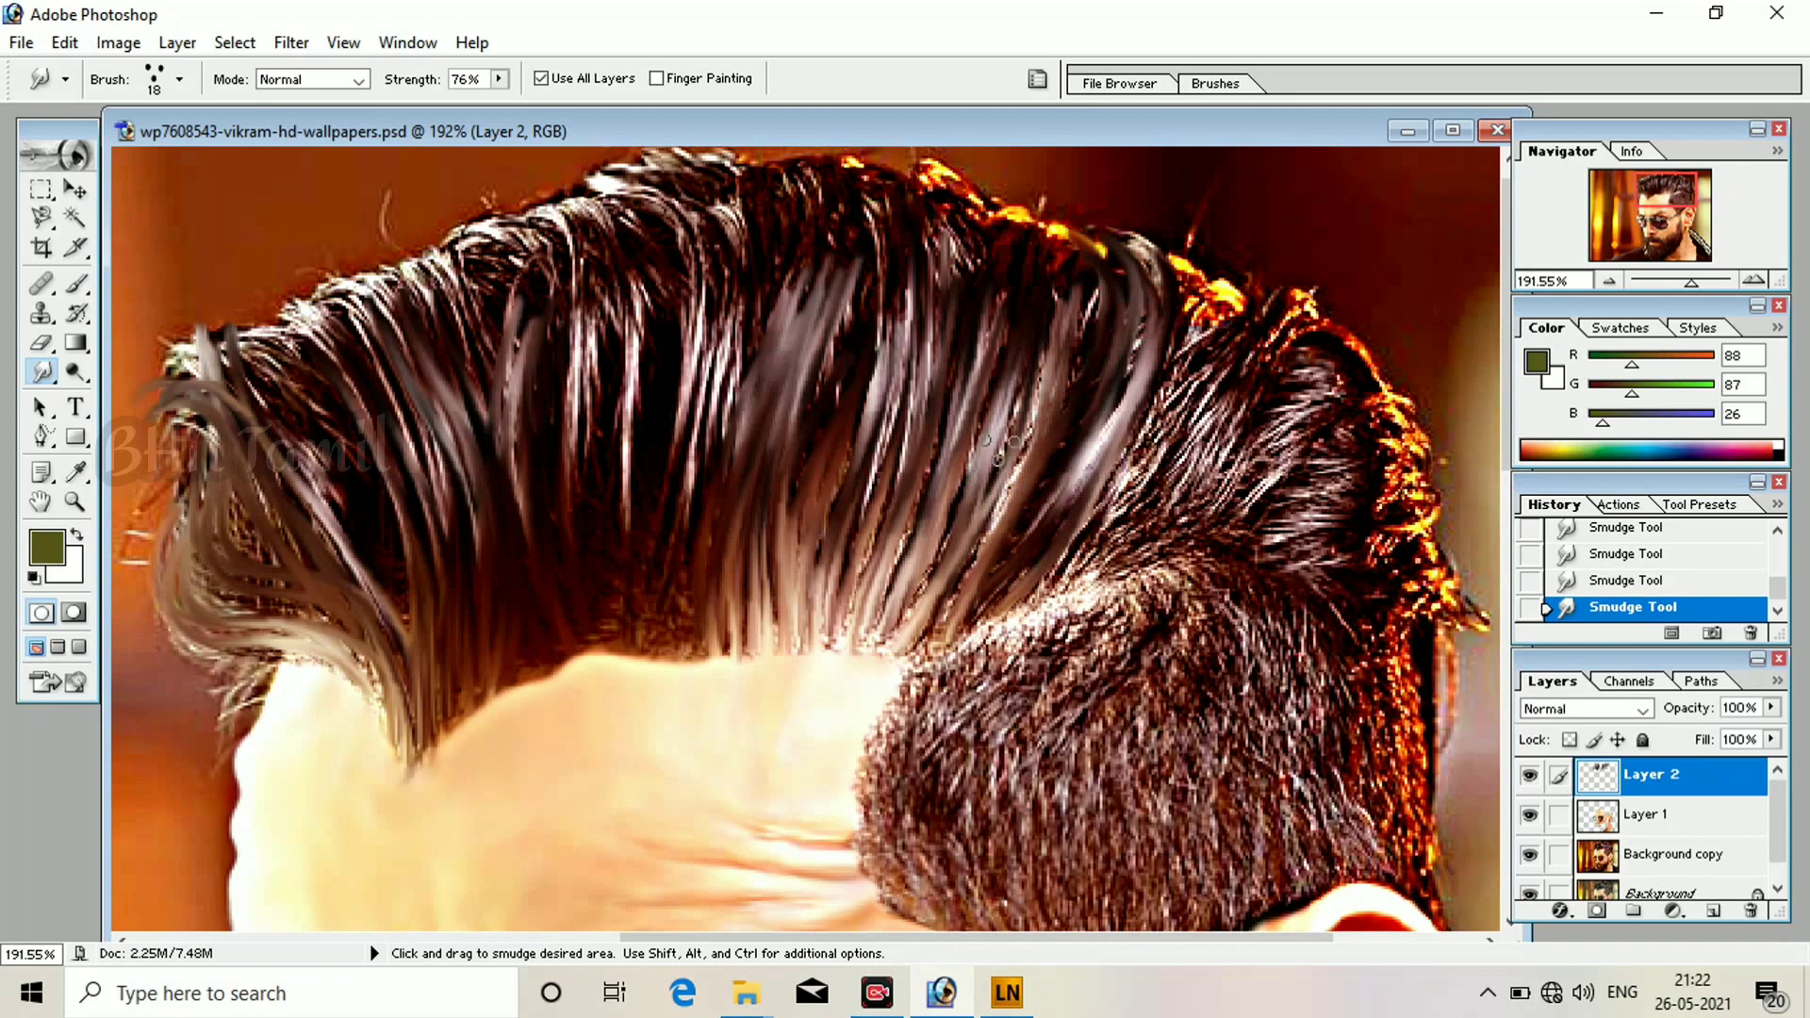
drag(994, 456, 1006, 219)
Smudge the upper ends of the front and top strands outward across the hair's outline.
mouse_move(696, 418)
mouse_down()
mouse_move(726, 215)
mouse_move(630, 160)
mouse_up()
mouse_move(692, 354)
mouse_down()
mouse_move(703, 288)
mouse_move(571, 174)
mouse_move(539, 205)
mouse_up()
mouse_move(582, 342)
mouse_down()
mouse_move(549, 274)
mouse_move(496, 232)
mouse_up()
drag(596, 302, 460, 241)
drag(506, 335, 401, 241)
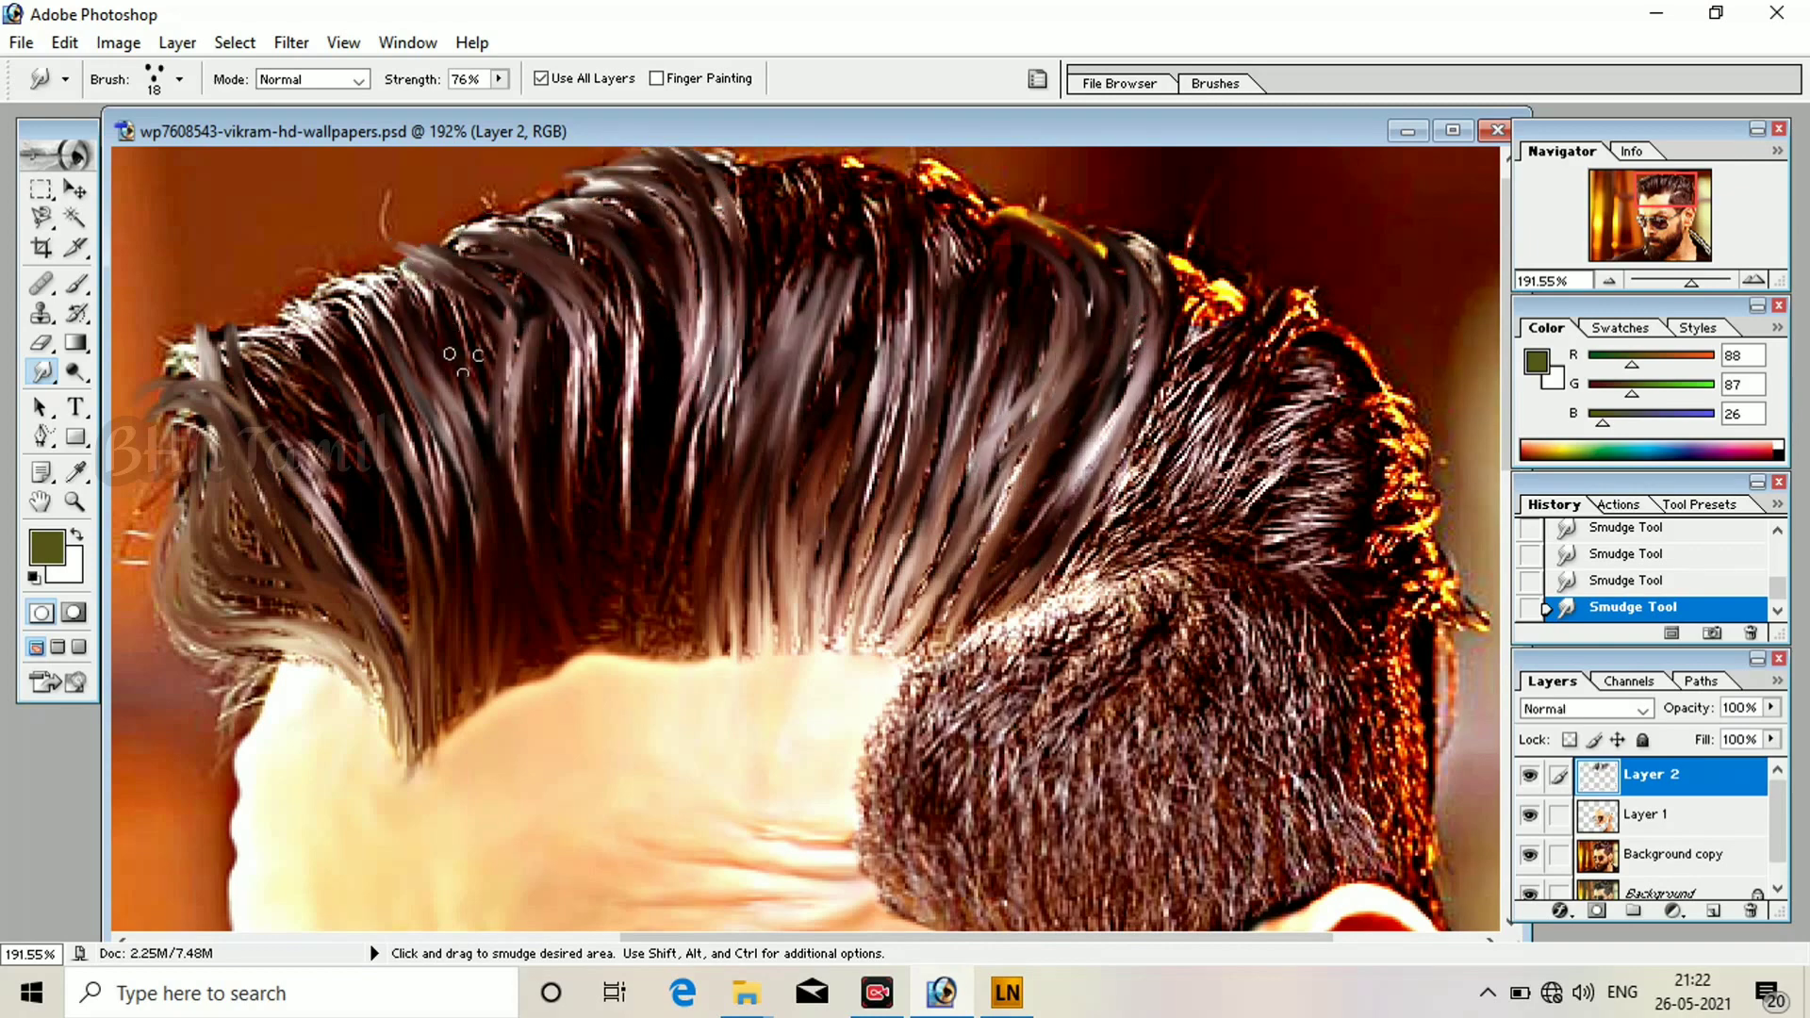
mouse_move(462, 358)
mouse_down()
mouse_move(429, 307)
mouse_move(409, 352)
mouse_move(297, 260)
mouse_up()
Smudge the strands at the back of the crown outward over the glowing rim and pull the front lock's tip upward.
drag(1114, 509, 1273, 273)
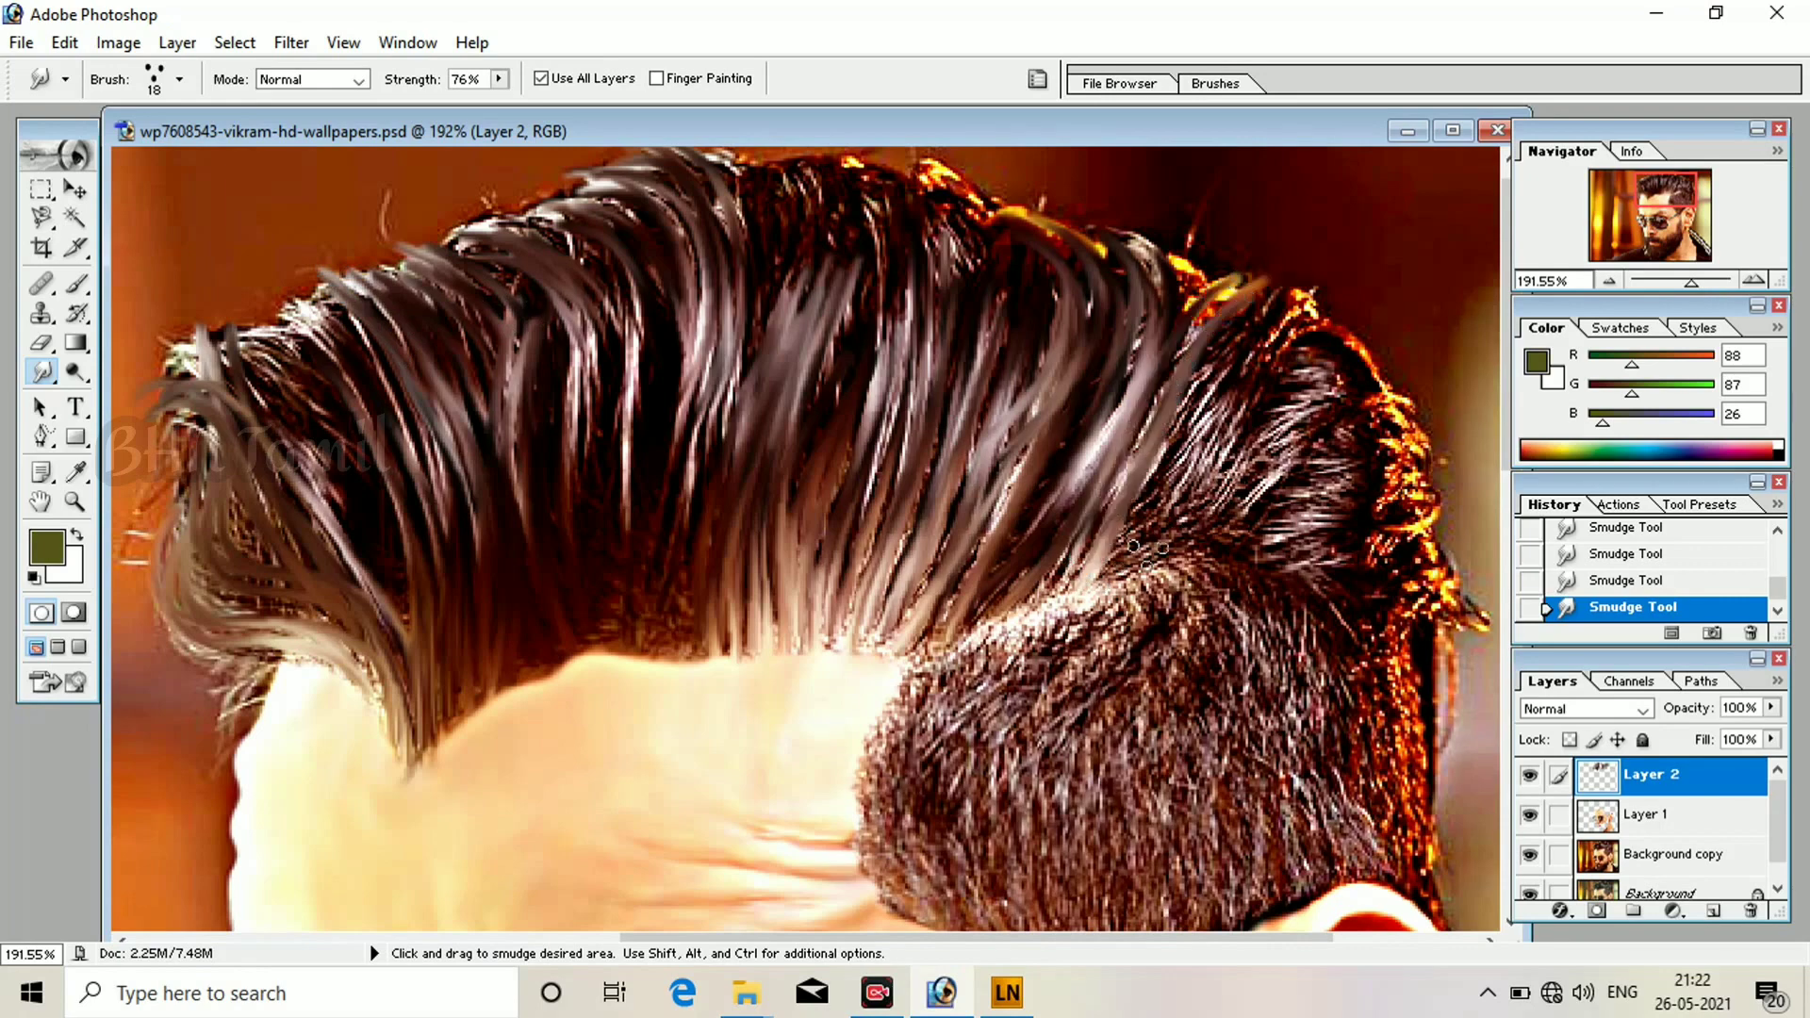
mouse_move(1136, 547)
mouse_down()
mouse_move(1297, 307)
mouse_move(1357, 363)
mouse_up()
drag(1217, 523, 1380, 453)
mouse_move(1281, 550)
mouse_down()
mouse_move(1452, 468)
mouse_move(1416, 475)
mouse_up()
drag(1299, 583, 1462, 596)
mouse_move(1288, 565)
mouse_down()
mouse_move(1421, 572)
mouse_move(1453, 498)
mouse_up()
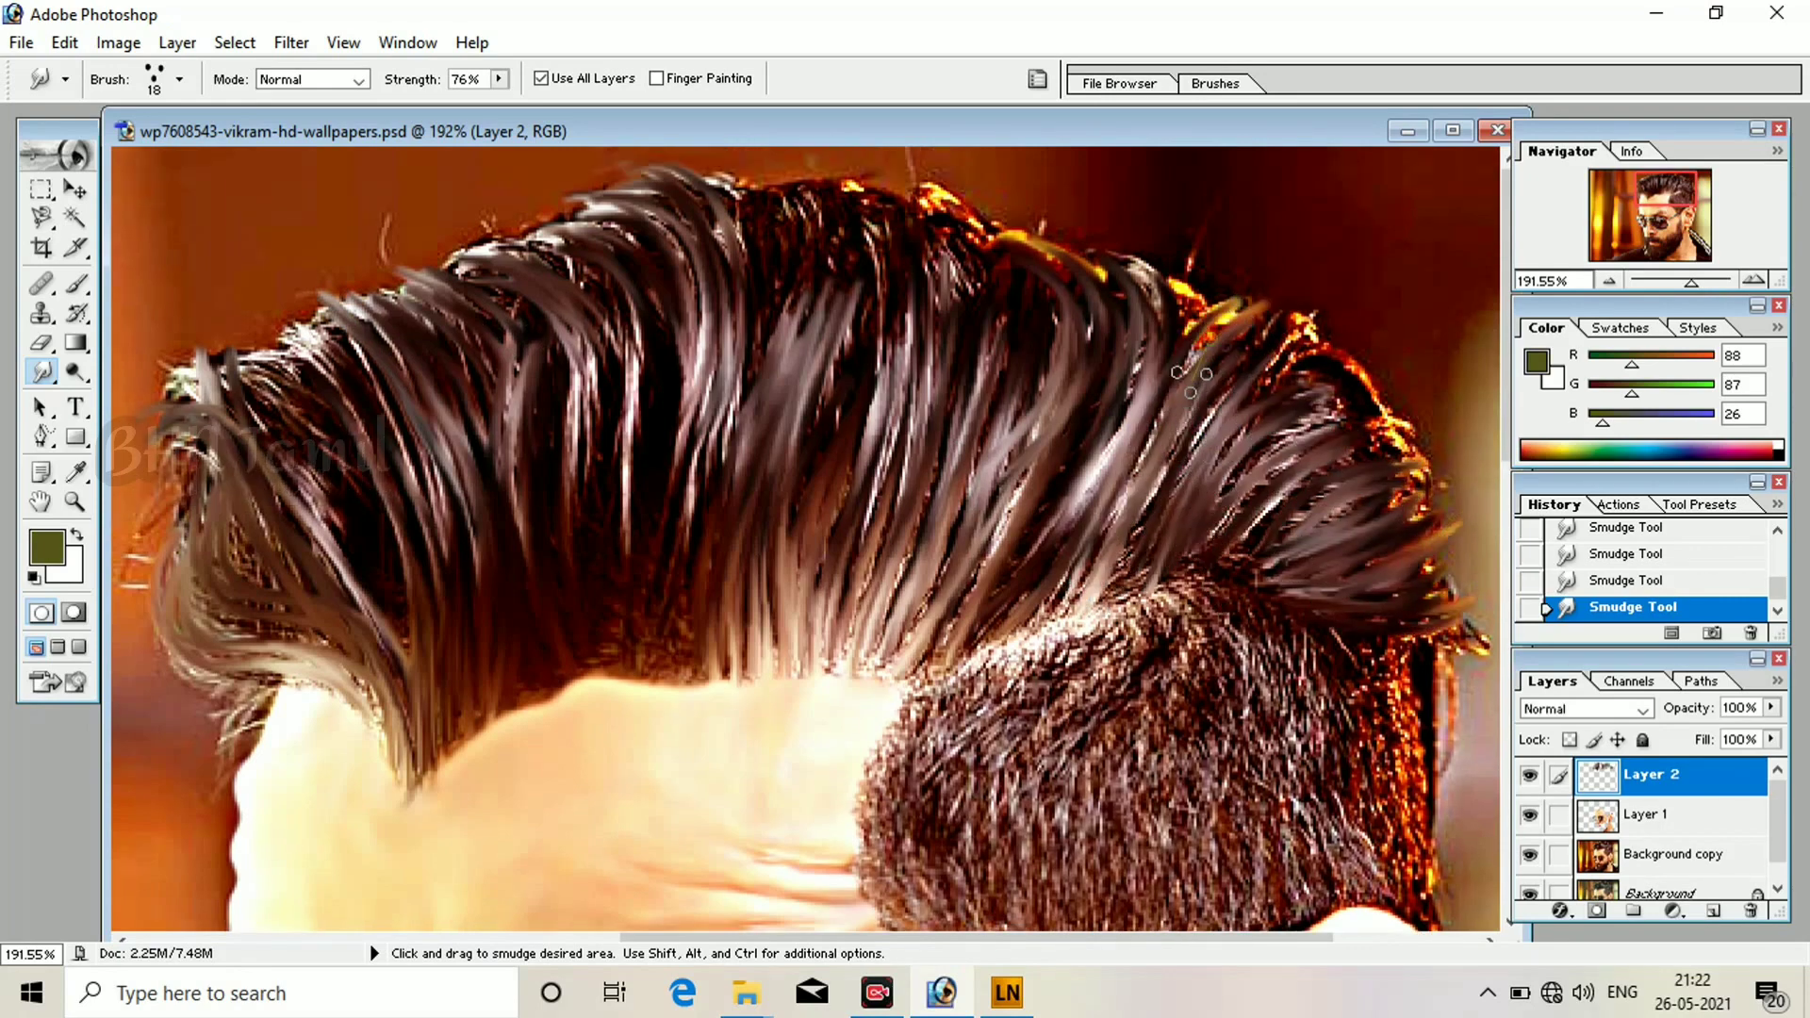
scroll(1391, 434, down, 5)
drag(197, 369, 181, 278)
Smudge the front part of the short side hair in curved strokes from the parting down toward the temple.
scroll(792, 424, down, 3)
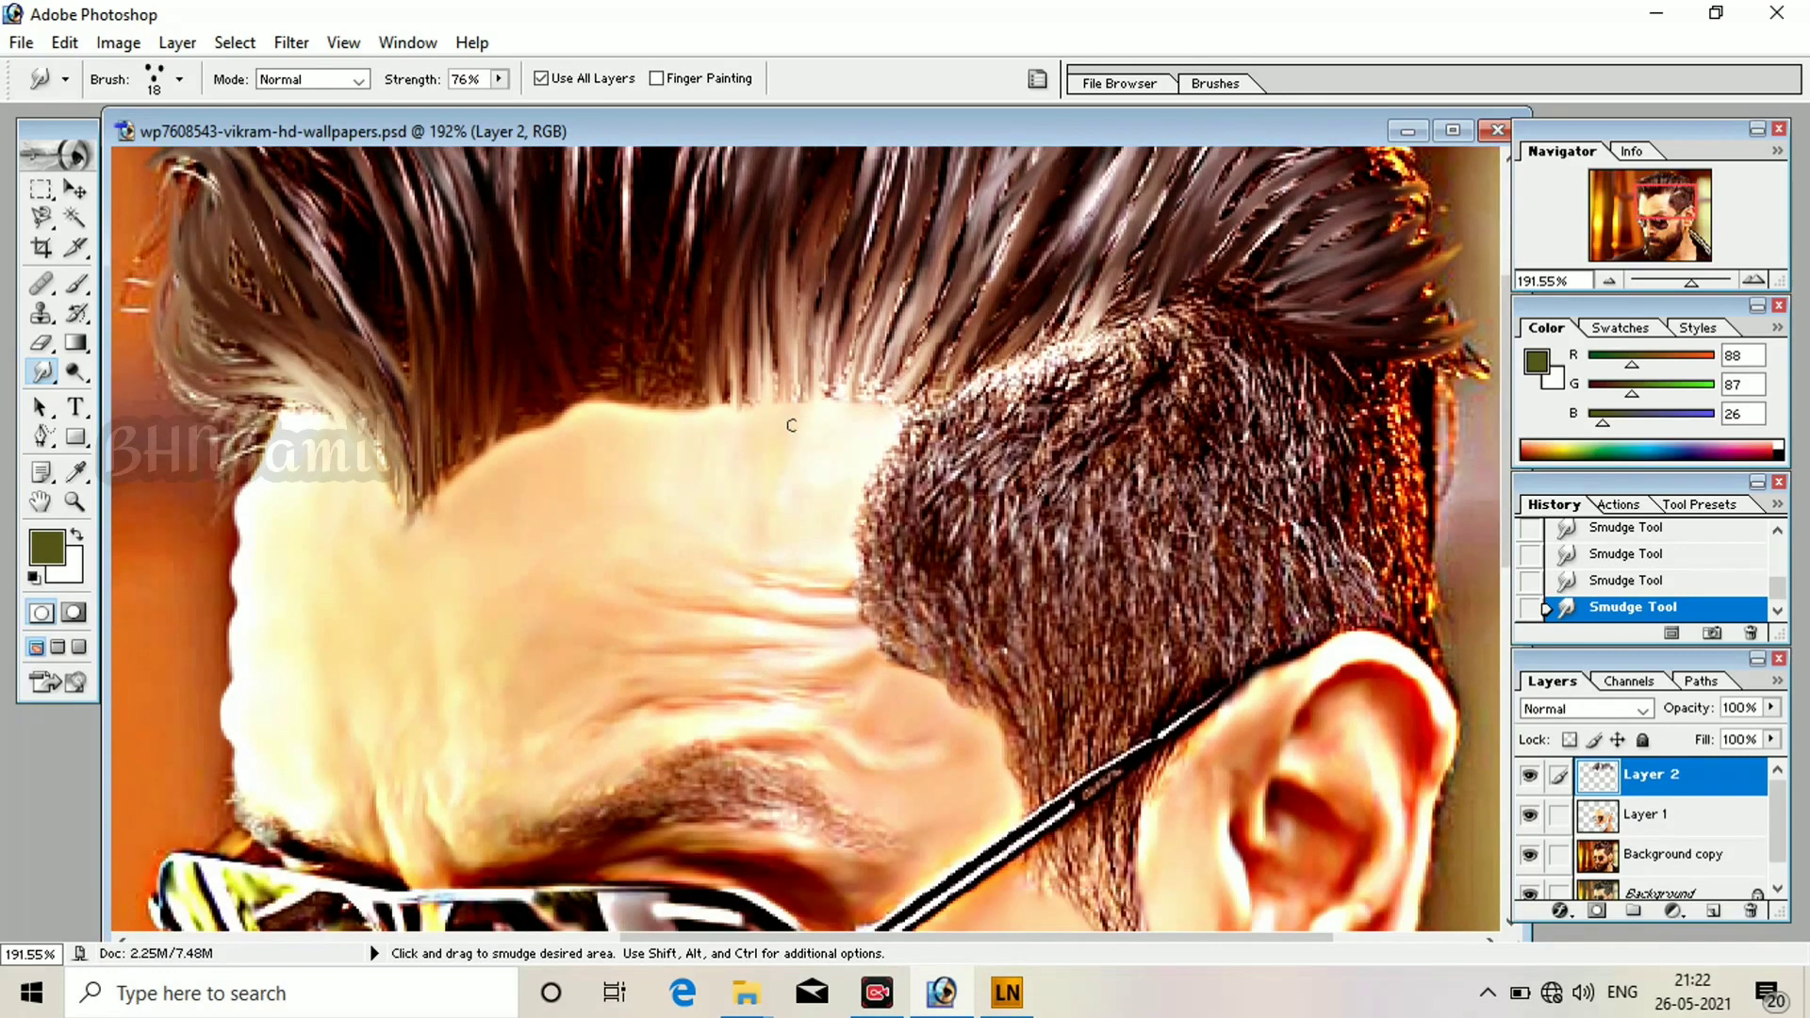
mouse_move(910, 438)
mouse_down()
mouse_move(850, 547)
mouse_move(1018, 662)
mouse_up()
mouse_move(903, 454)
mouse_down()
mouse_move(1037, 664)
mouse_move(1041, 641)
mouse_up()
drag(967, 433, 1064, 664)
drag(992, 426, 1131, 674)
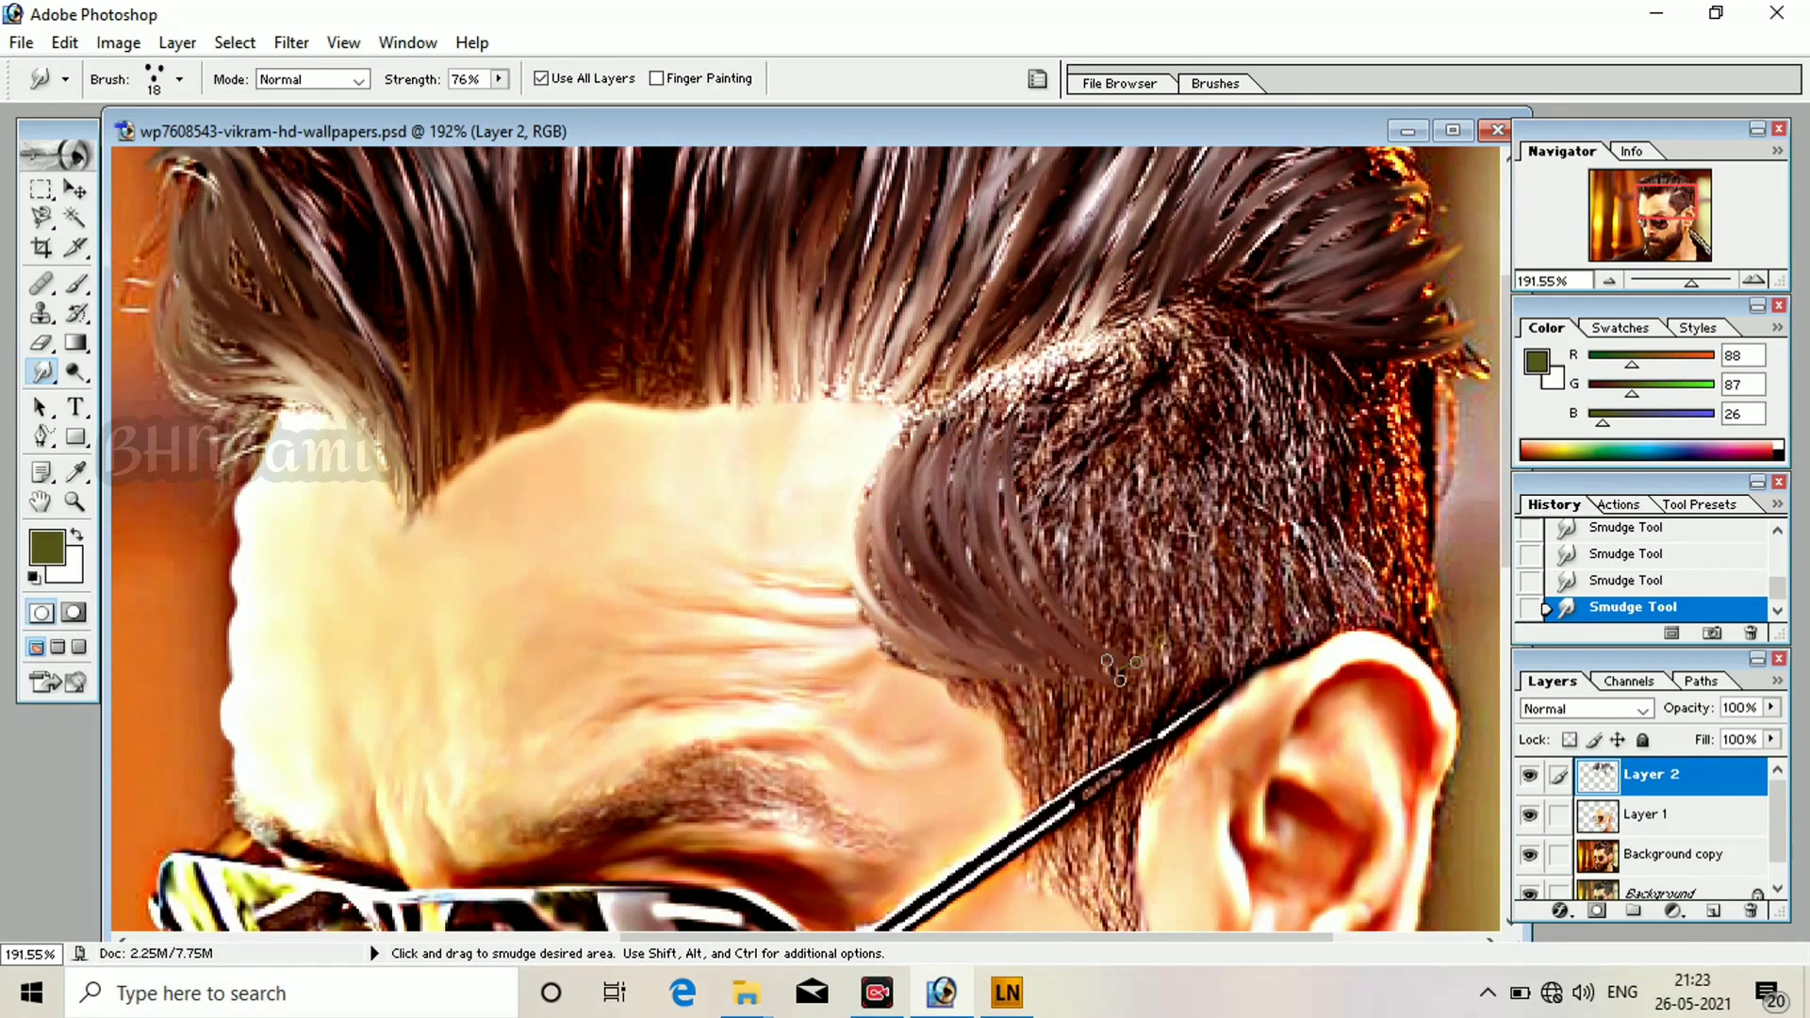
mouse_move(1020, 396)
mouse_down()
mouse_move(1039, 528)
mouse_move(1145, 649)
mouse_up()
mouse_move(1061, 372)
mouse_down()
mouse_move(1183, 599)
mouse_move(1239, 652)
mouse_up()
drag(1066, 537, 1173, 660)
drag(1035, 584, 1155, 699)
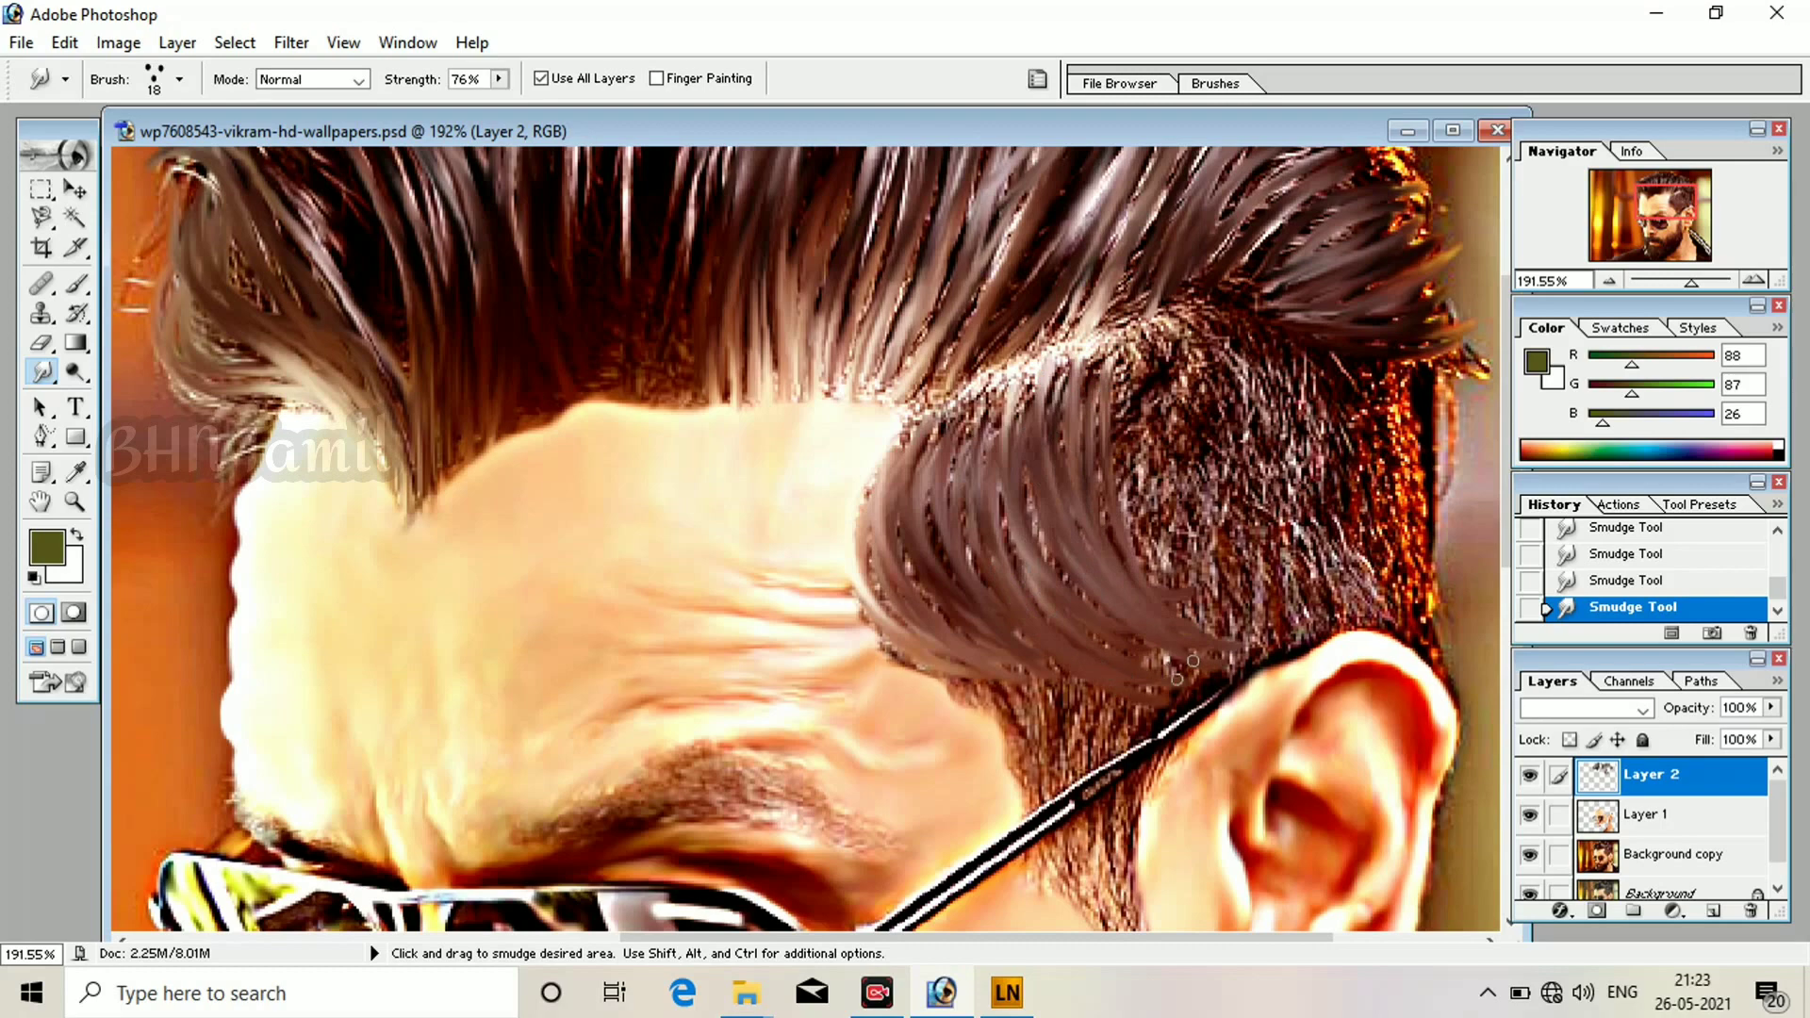
drag(1013, 658, 1179, 721)
Smudge the middle of the short side hair downward from the parting toward the sunglasses arm.
drag(1142, 365, 1186, 589)
drag(1162, 371, 1239, 652)
mouse_move(1190, 366)
mouse_down()
mouse_move(1263, 636)
mouse_move(1322, 655)
mouse_up()
drag(1173, 405, 1195, 495)
drag(1091, 398, 1154, 596)
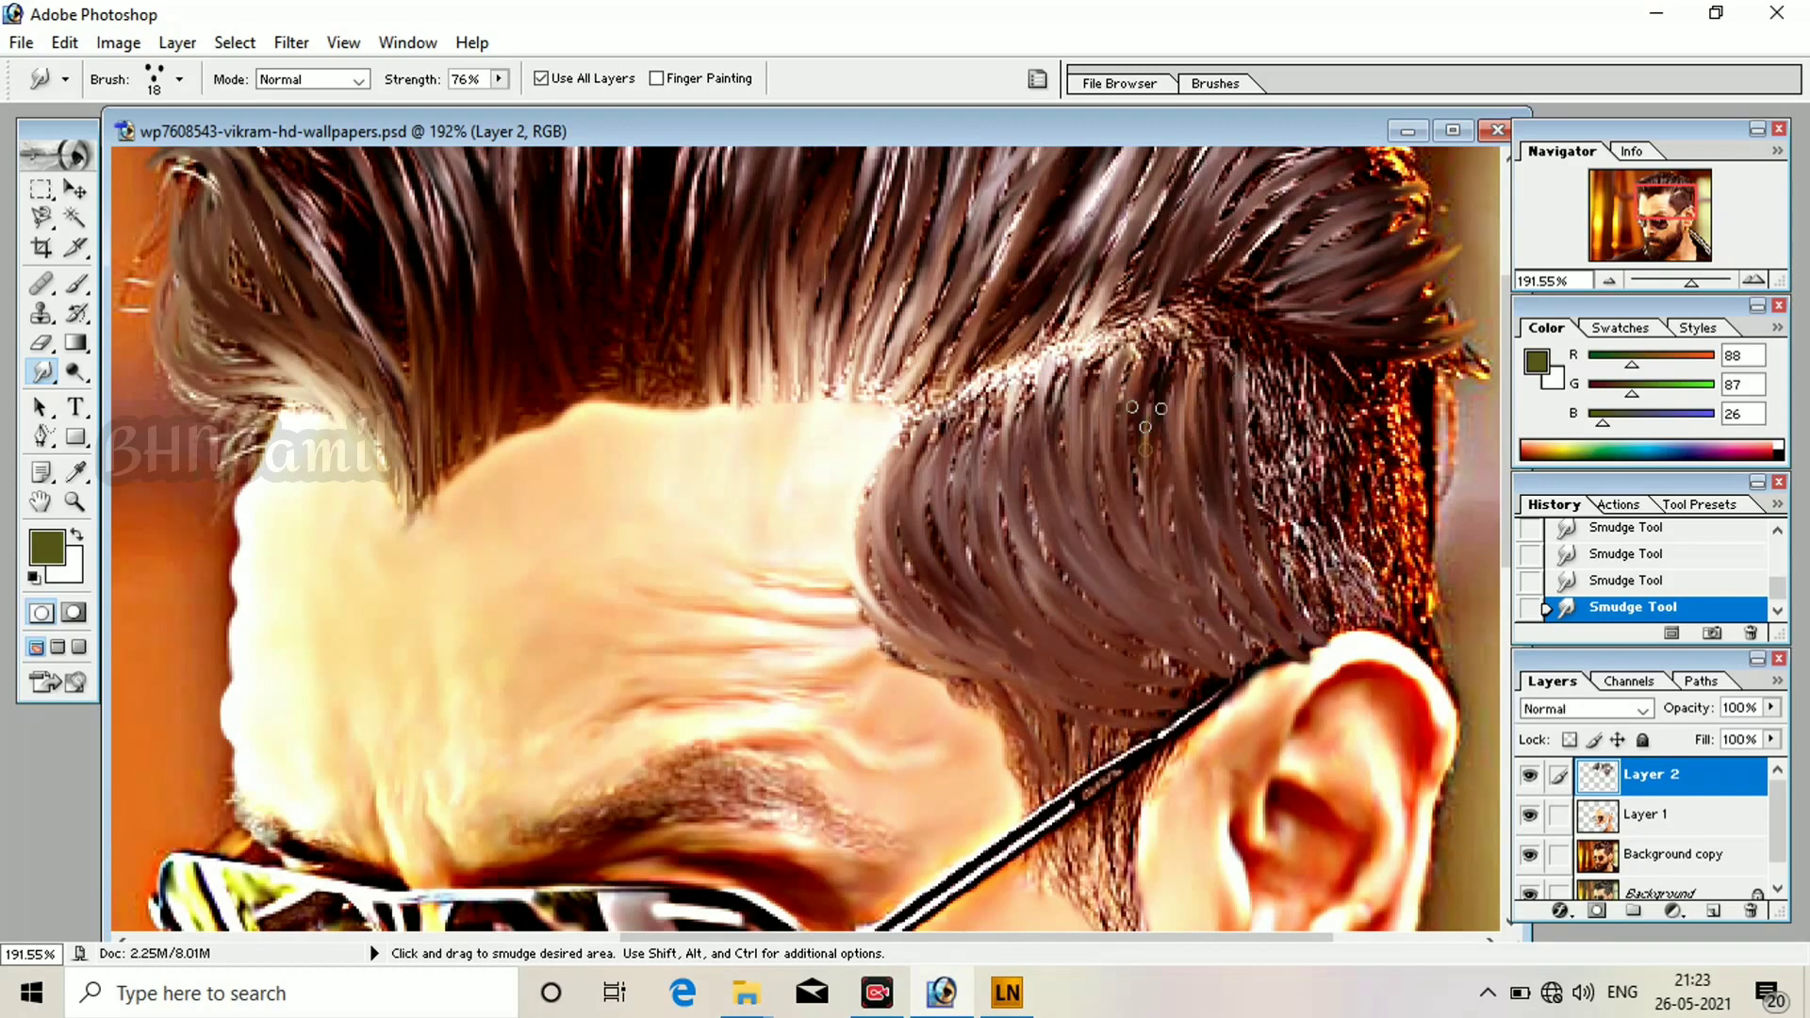
drag(1146, 421, 1233, 622)
Smudge the rear part of the short side hair downward to the ear, including the back edge.
drag(1255, 368, 1312, 604)
drag(1289, 382, 1356, 586)
drag(1284, 415, 1348, 605)
drag(1310, 514, 1384, 624)
drag(1310, 401, 1414, 608)
mouse_move(1327, 396)
mouse_down()
mouse_move(1335, 470)
mouse_move(1429, 603)
mouse_up()
drag(1390, 405, 1413, 535)
drag(1406, 388, 1432, 505)
Smudge the upper sideburn downward below the sunglasses arm in front of the ear.
scroll(1065, 591, down, 3)
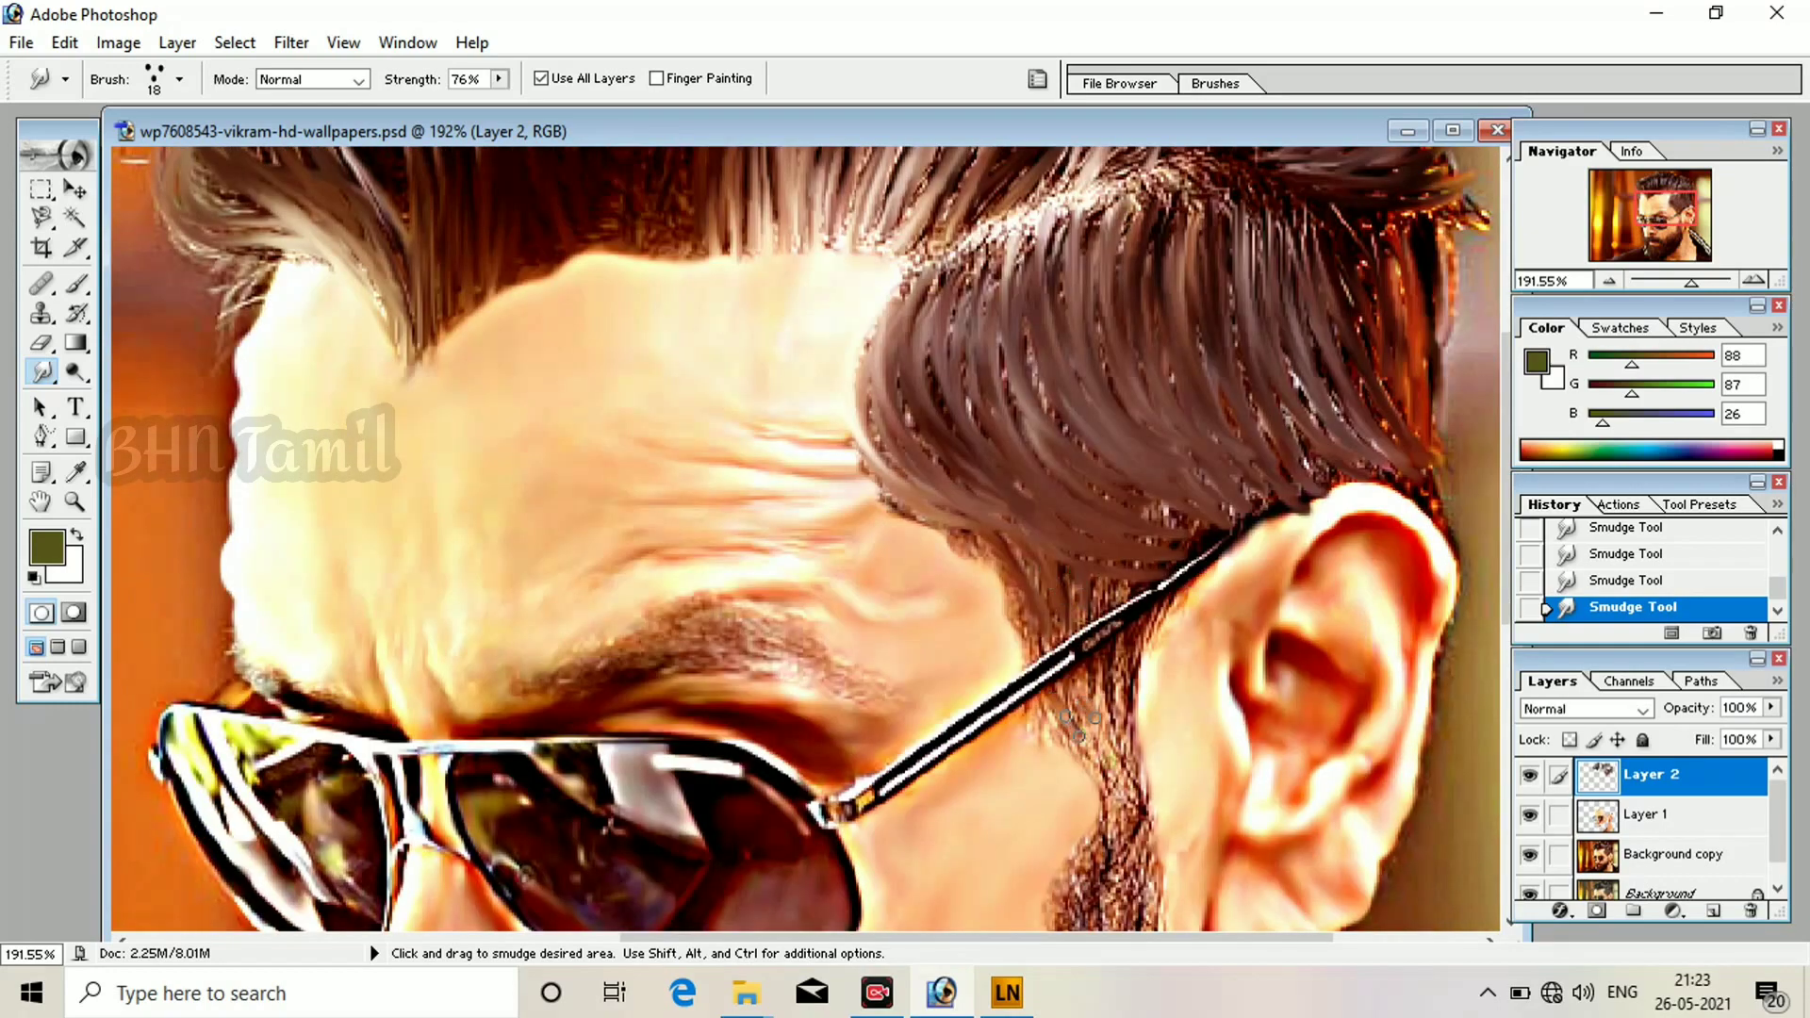
mouse_move(1097, 677)
mouse_down()
mouse_move(1120, 766)
mouse_move(1101, 758)
mouse_move(1132, 745)
mouse_up()
scroll(1128, 754, down, 4)
drag(1115, 596, 1126, 799)
mouse_move(1096, 683)
mouse_down()
mouse_move(1079, 762)
mouse_move(1083, 747)
mouse_up()
Try smudging the lower sideburn down into the beard, and undo the last three smudge strokes.
drag(1077, 703, 1114, 866)
drag(1135, 704, 1152, 852)
scroll(1132, 736, down, 3)
drag(1114, 633, 1118, 698)
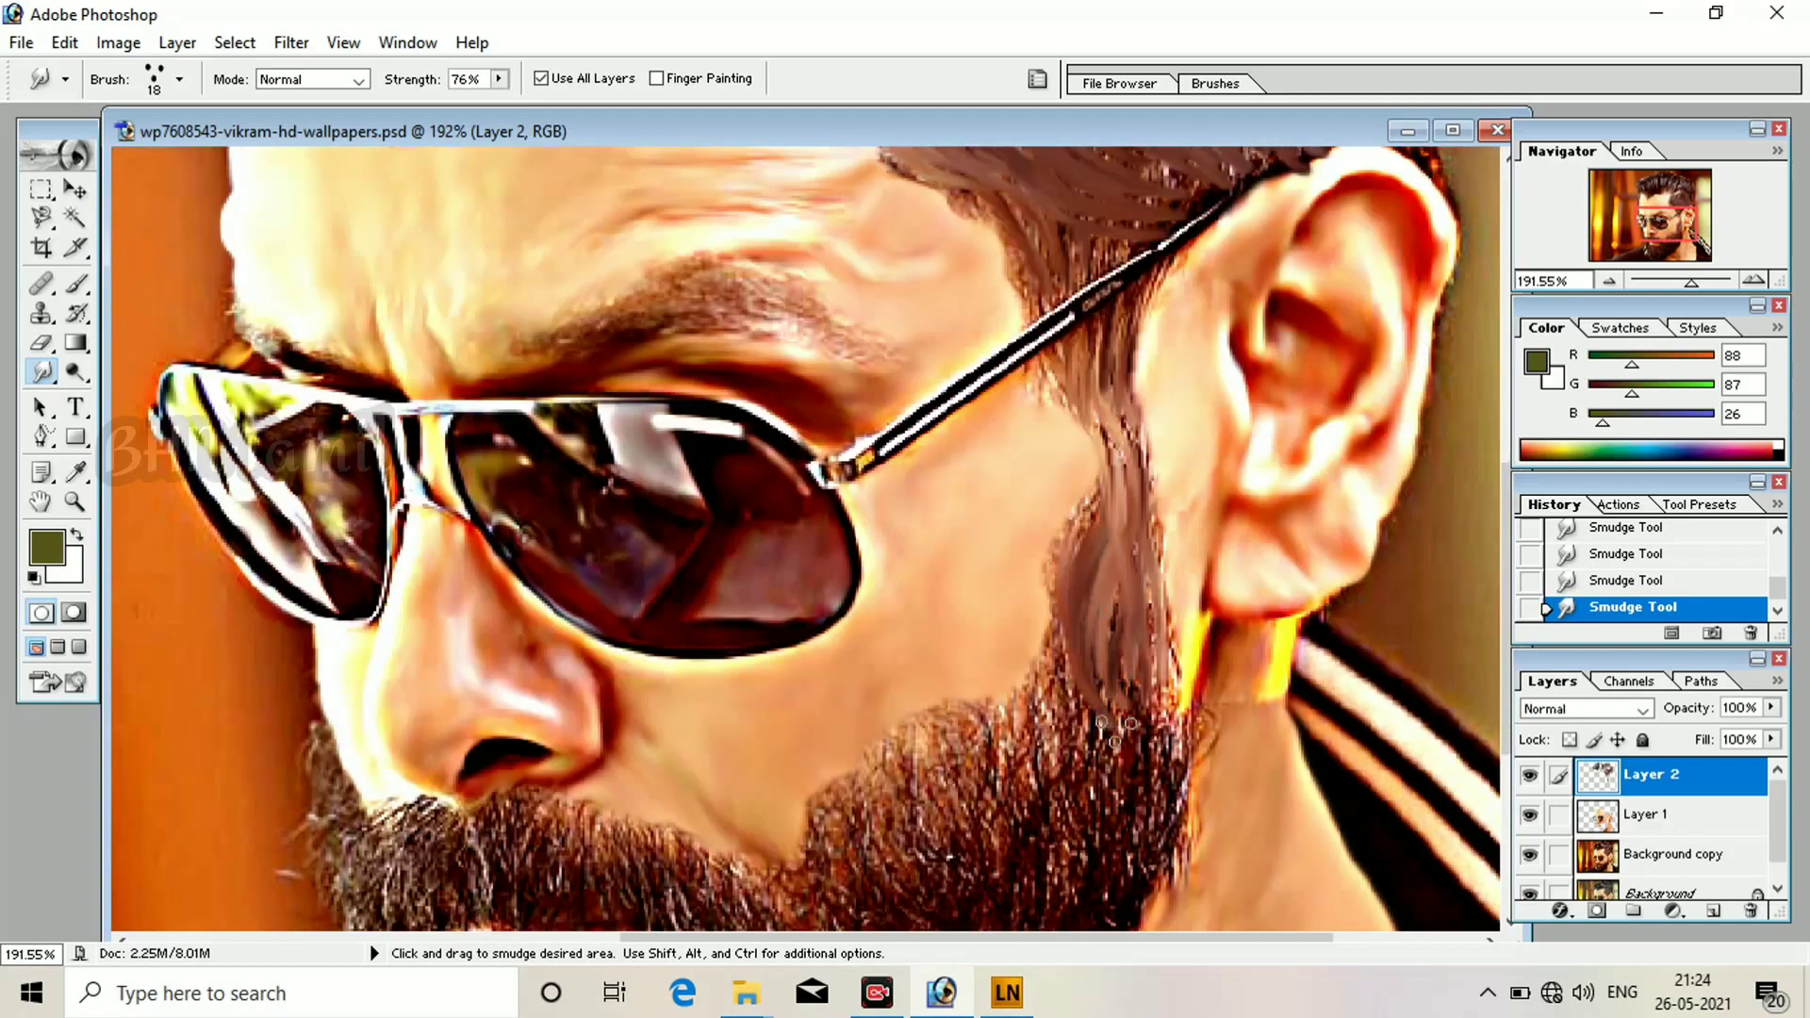
key(ctrl+alt+z)
key(ctrl+alt+z)
key(ctrl+alt+z)
scroll(656, 575, up, 5)
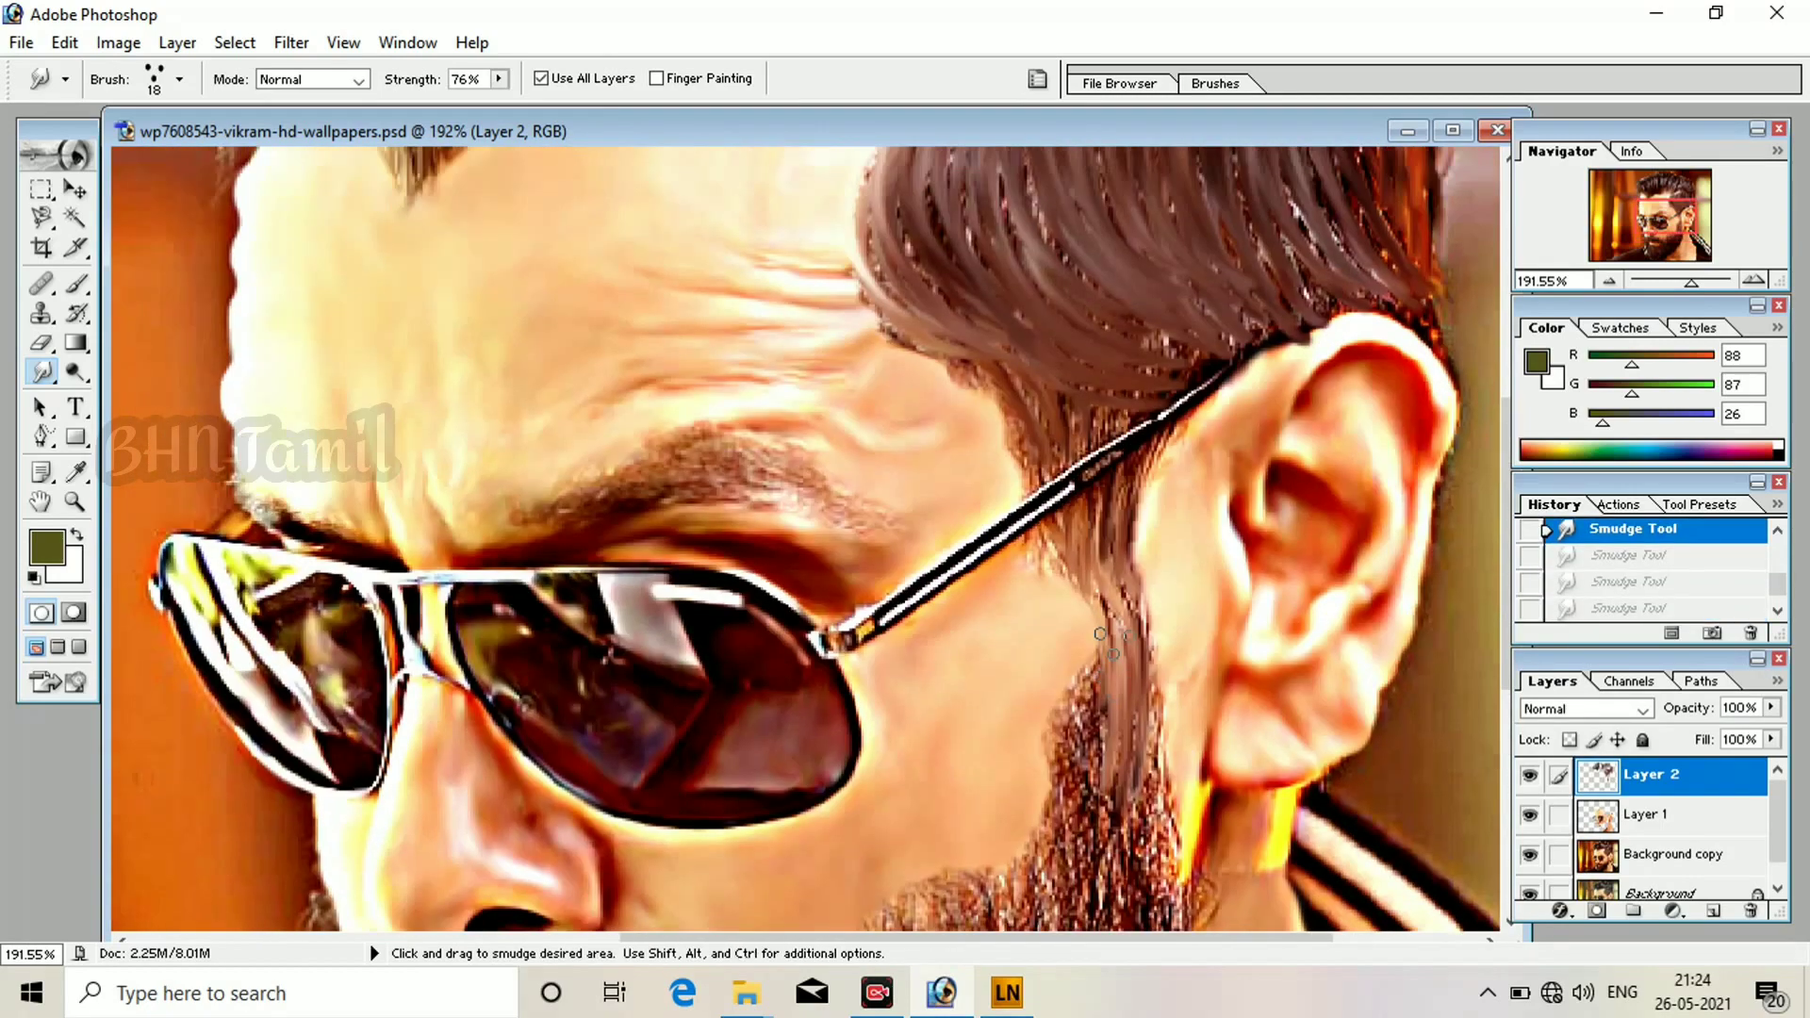
click(1007, 993)
click(1590, 36)
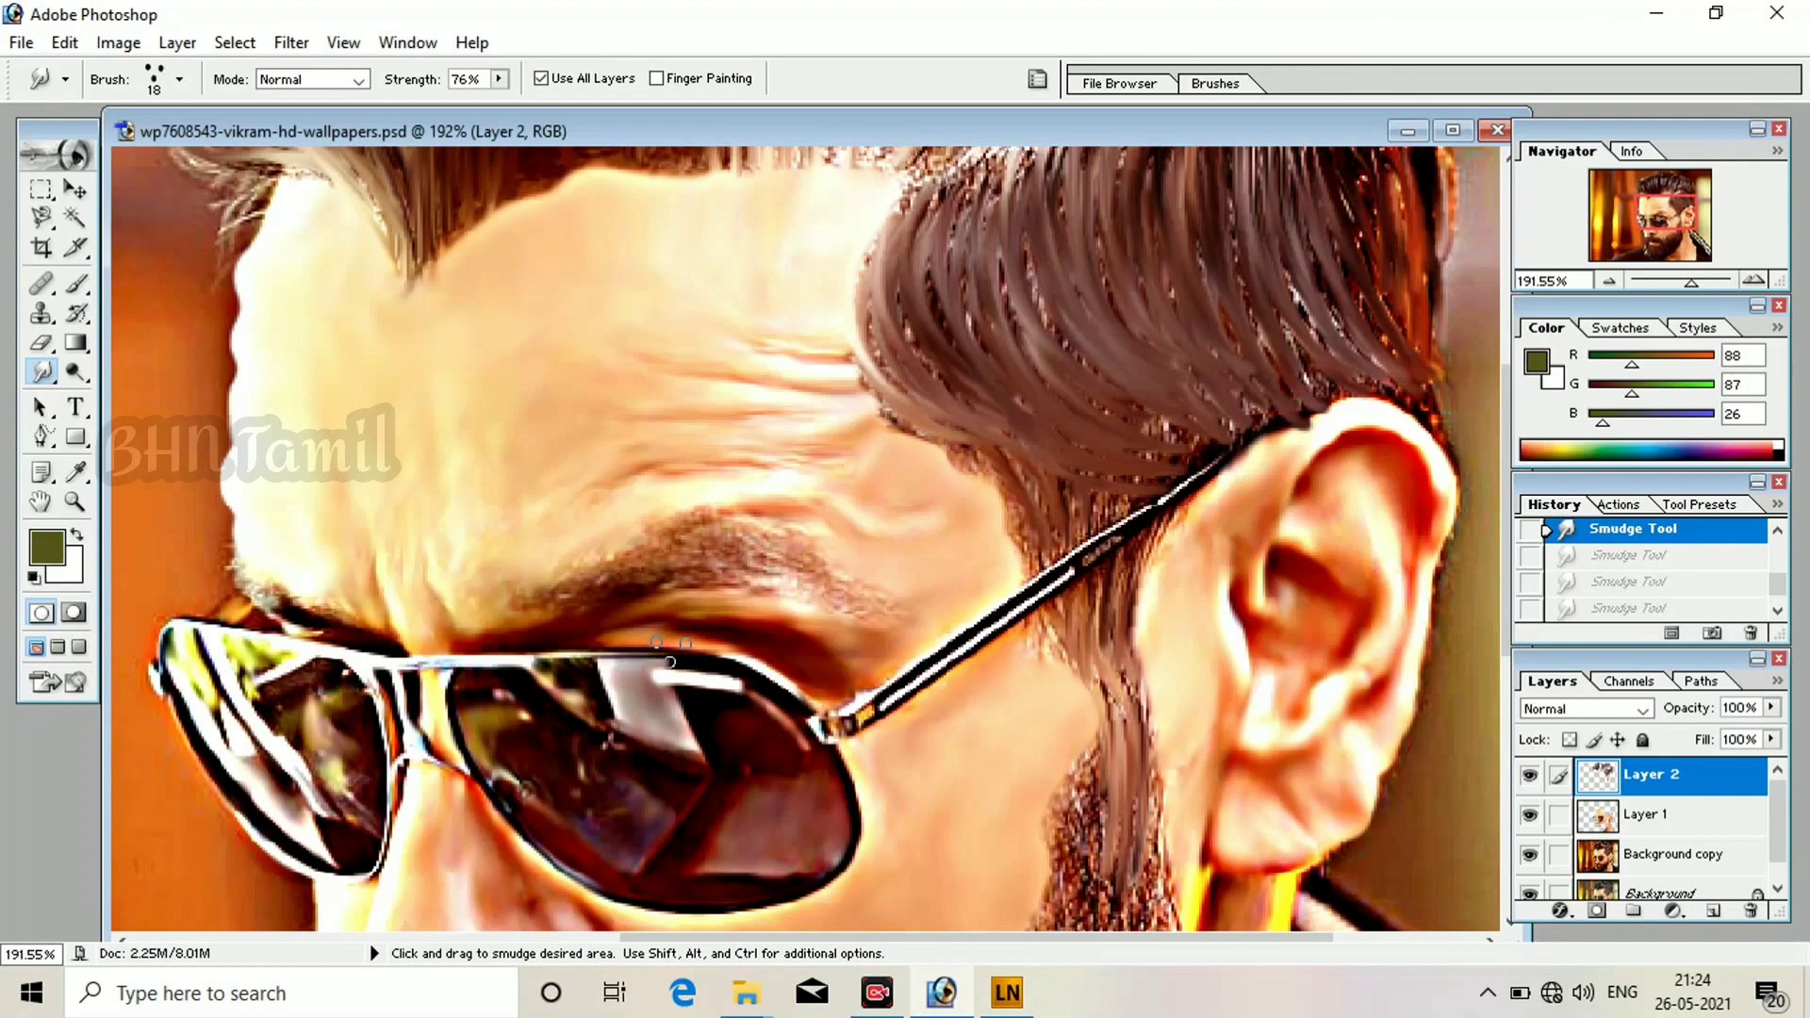
Reduce the smudge brush to 9 px and smudge the eyebrow nearest the ear along its length.
scroll(1292, 427, down, 2)
scroll(646, 384, up, 3)
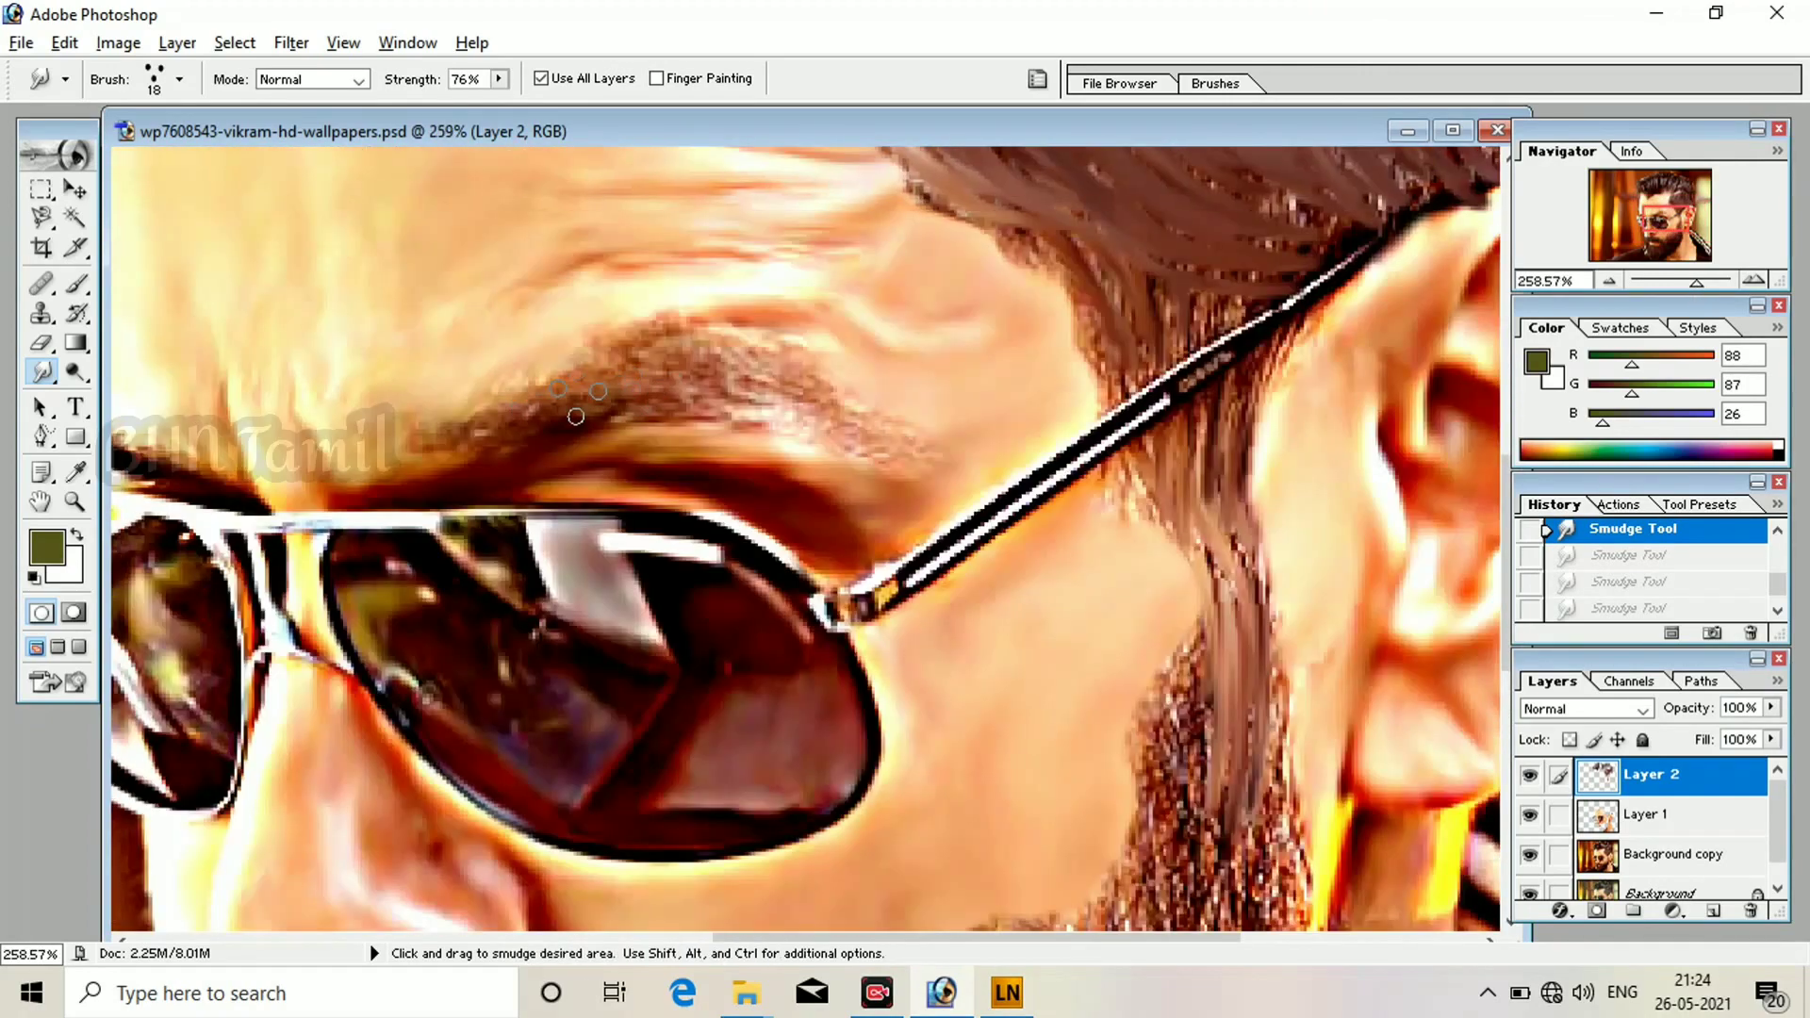
right_click(589, 407)
click(622, 453)
mouse_move(578, 407)
mouse_down()
mouse_move(674, 366)
mouse_move(754, 397)
mouse_move(837, 399)
mouse_up()
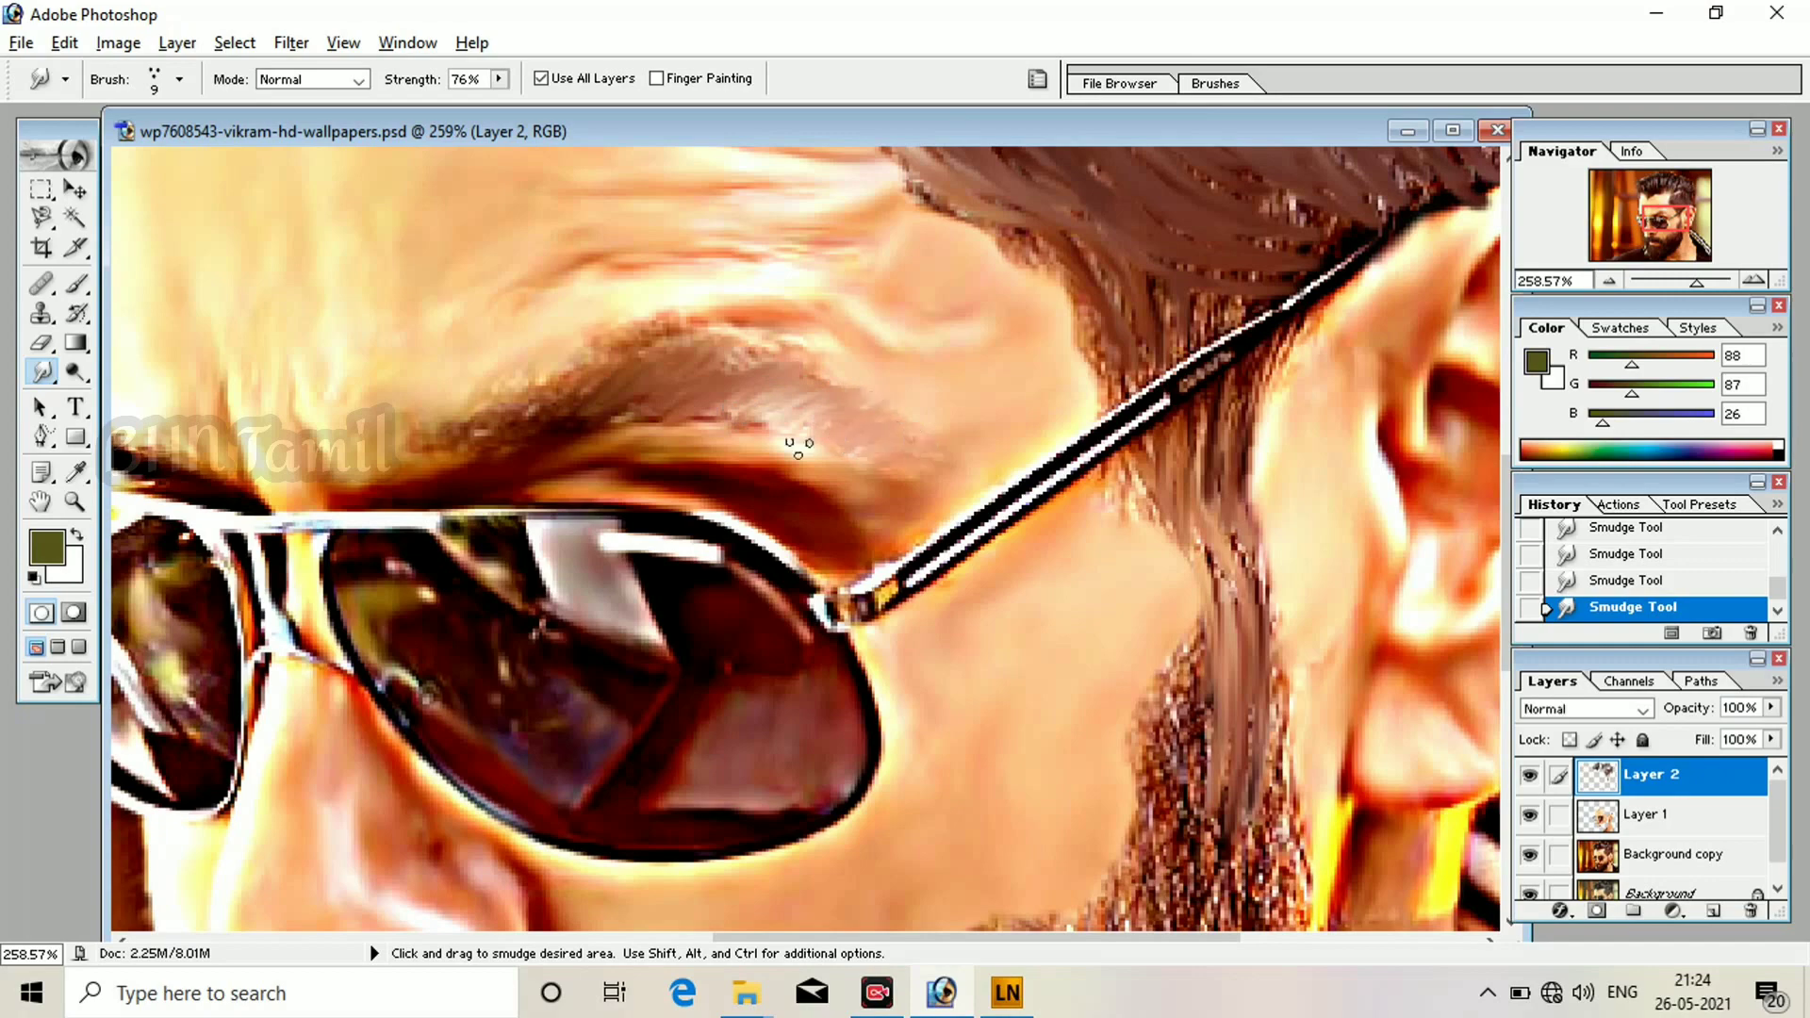
Enlarge the smudge brush to 15 px and pull hair-like strokes along the eyebrow nearest the ear.
scroll(682, 386, up, 1)
right_click(685, 384)
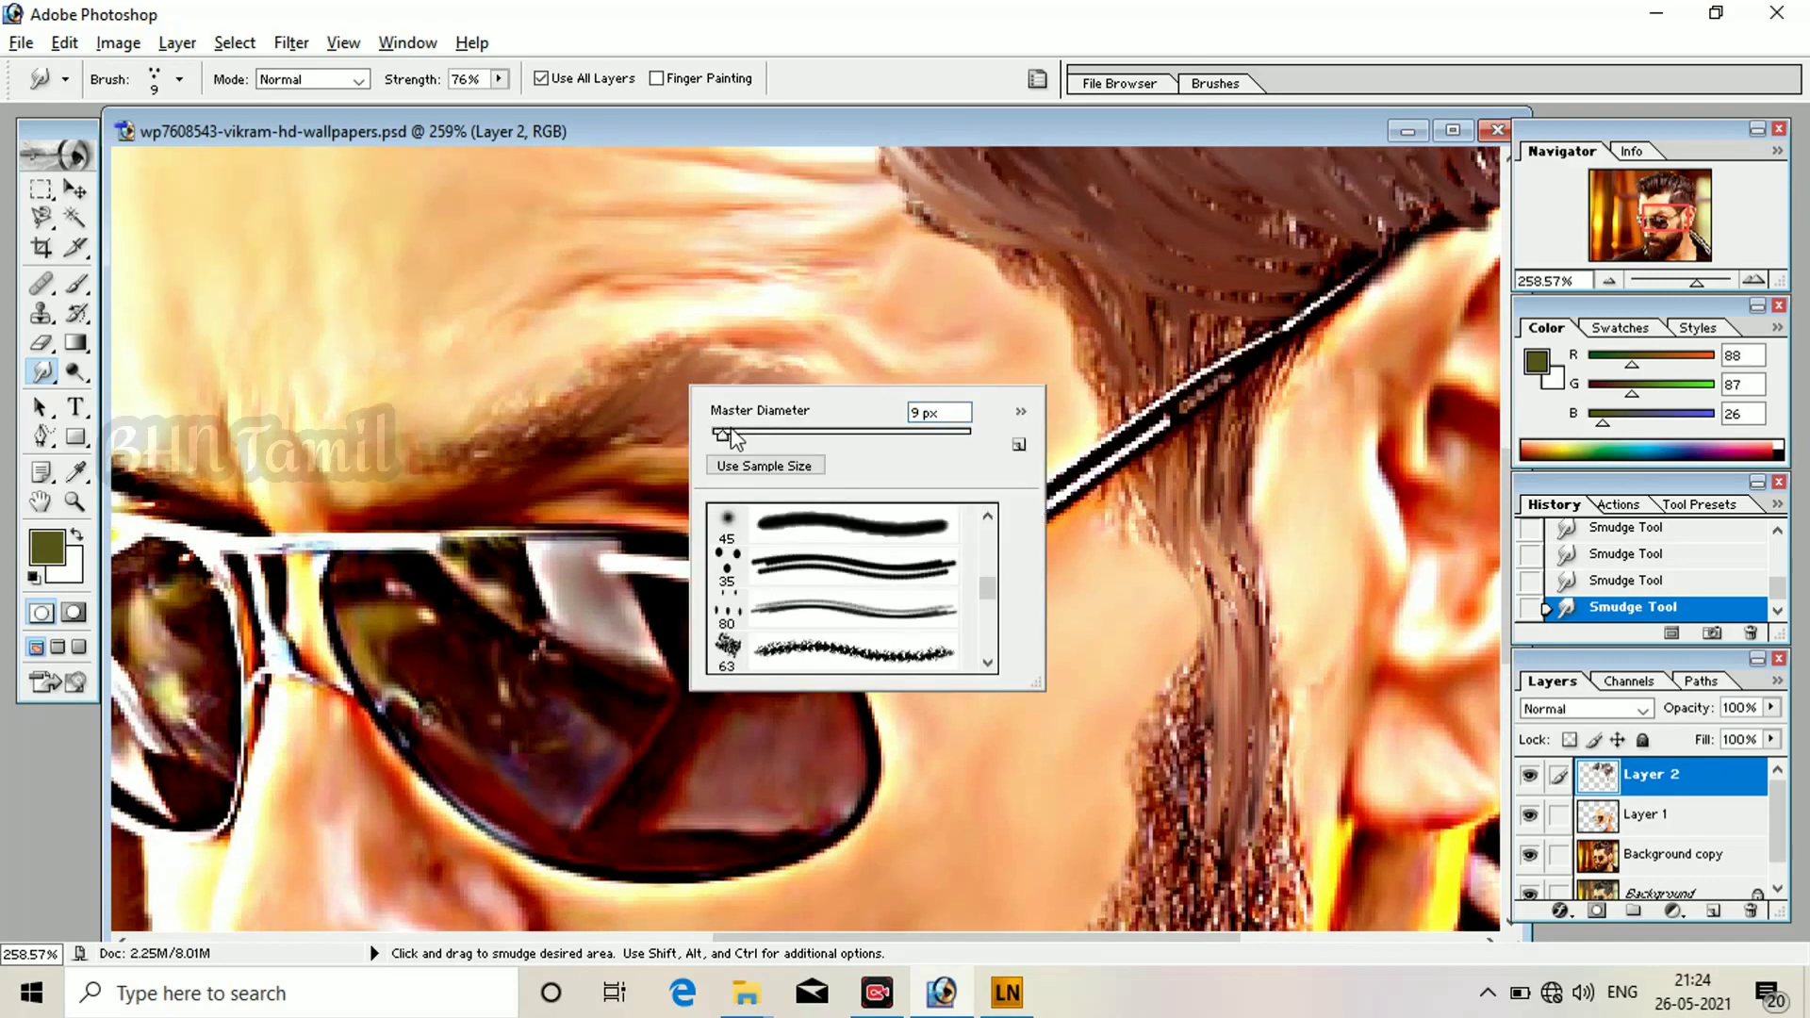
click(728, 434)
mouse_move(589, 429)
mouse_down()
mouse_move(652, 377)
mouse_move(636, 379)
mouse_up()
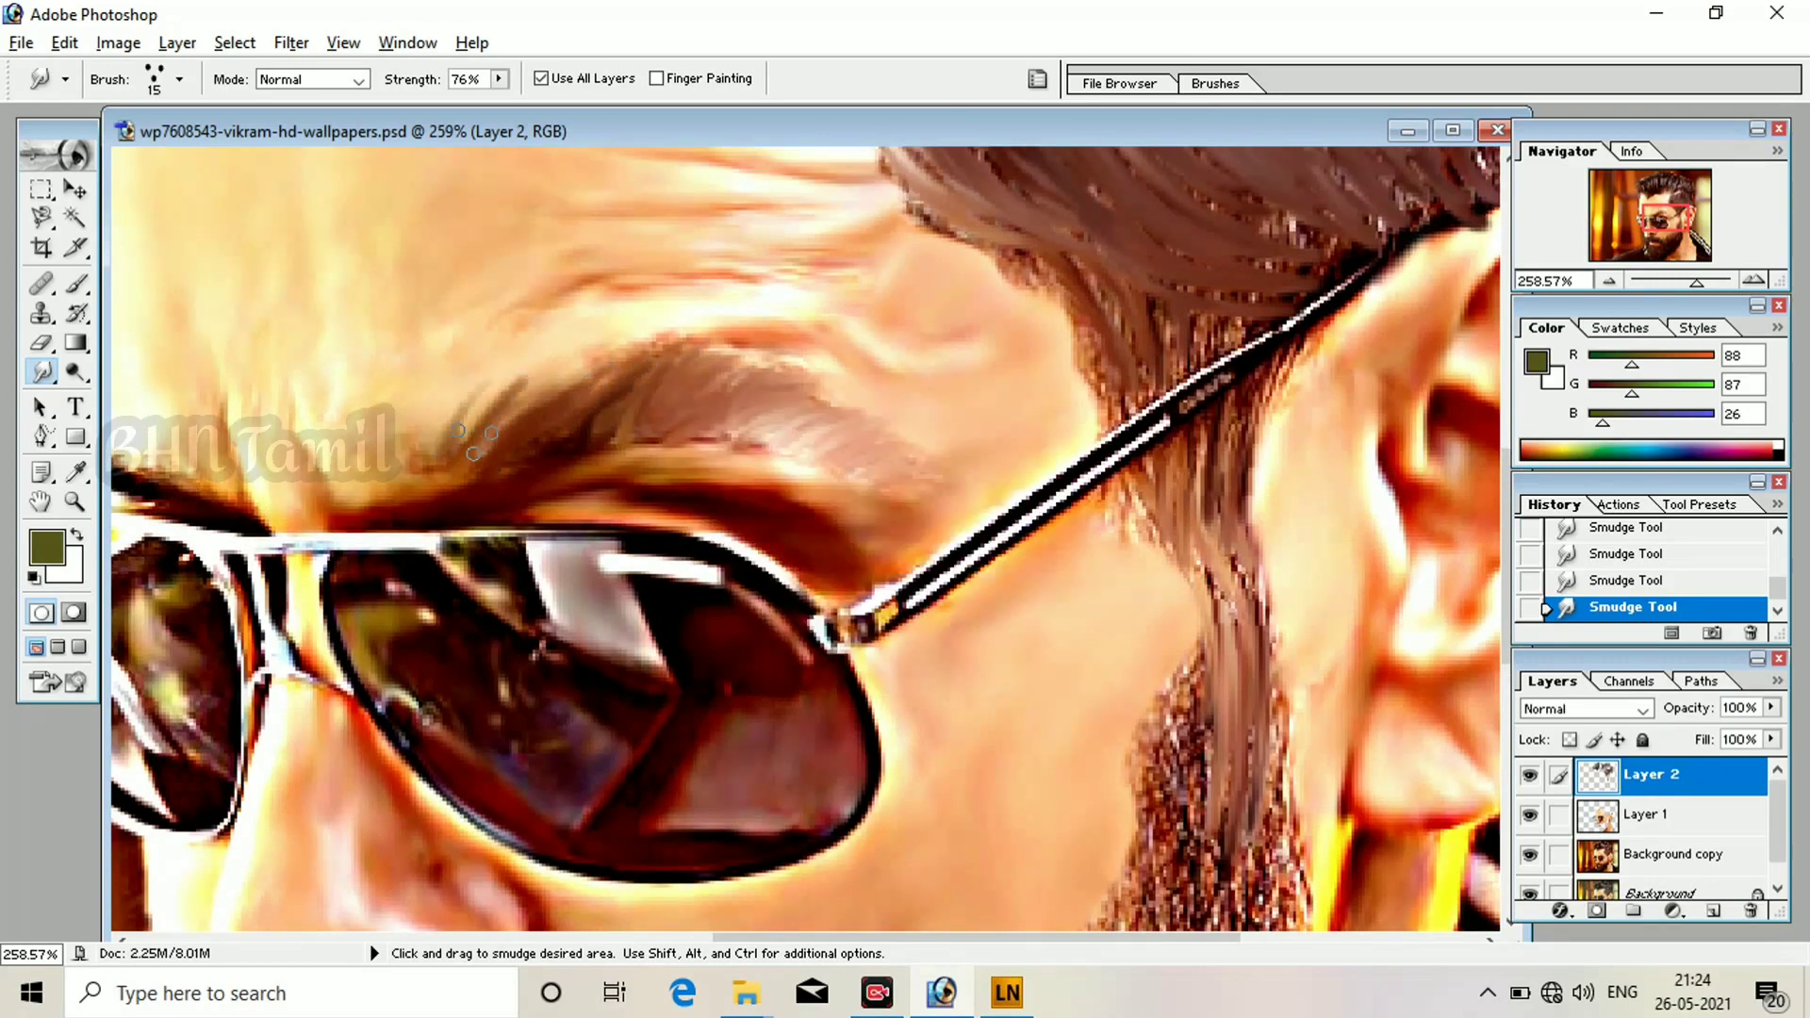
mouse_move(474, 440)
mouse_down()
mouse_move(589, 392)
mouse_move(656, 431)
mouse_move(897, 420)
mouse_up()
scroll(975, 476, down, 3)
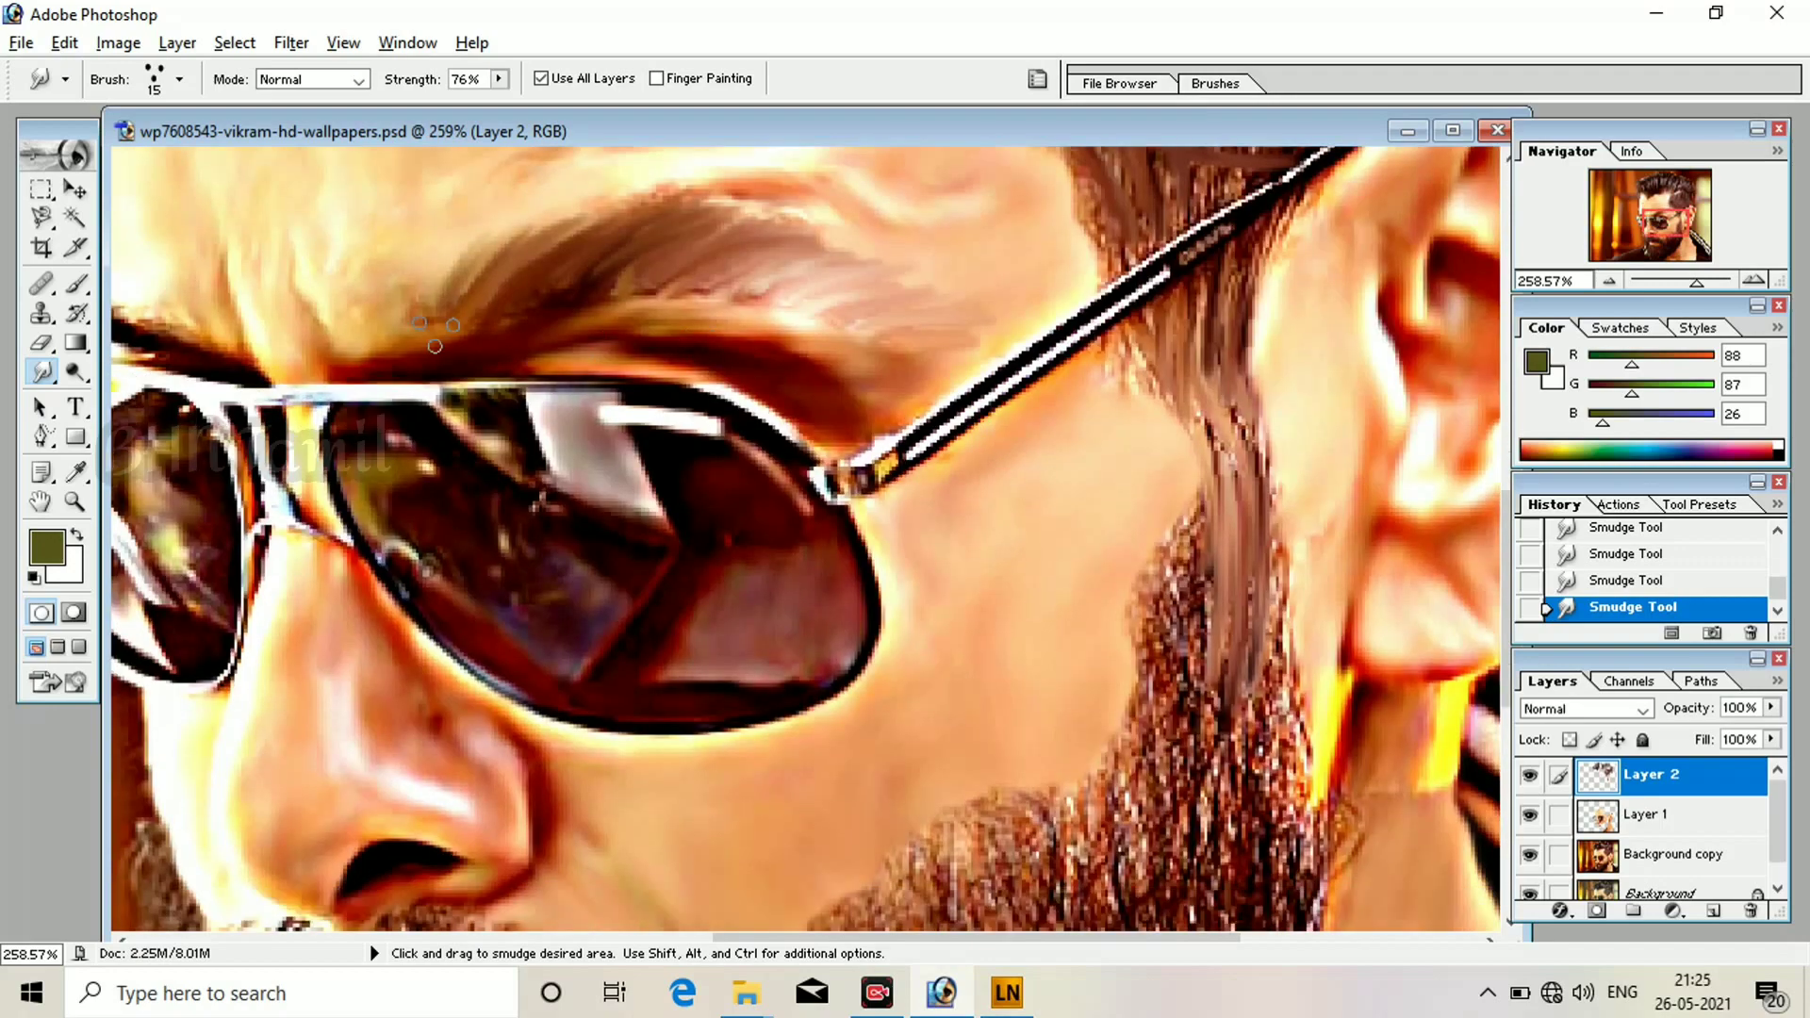
scroll(565, 255, down, 1)
scroll(618, 255, up, 1)
Try smudging the far eyebrow above the other lens, and undo the last strokes.
drag(625, 256, 1095, 395)
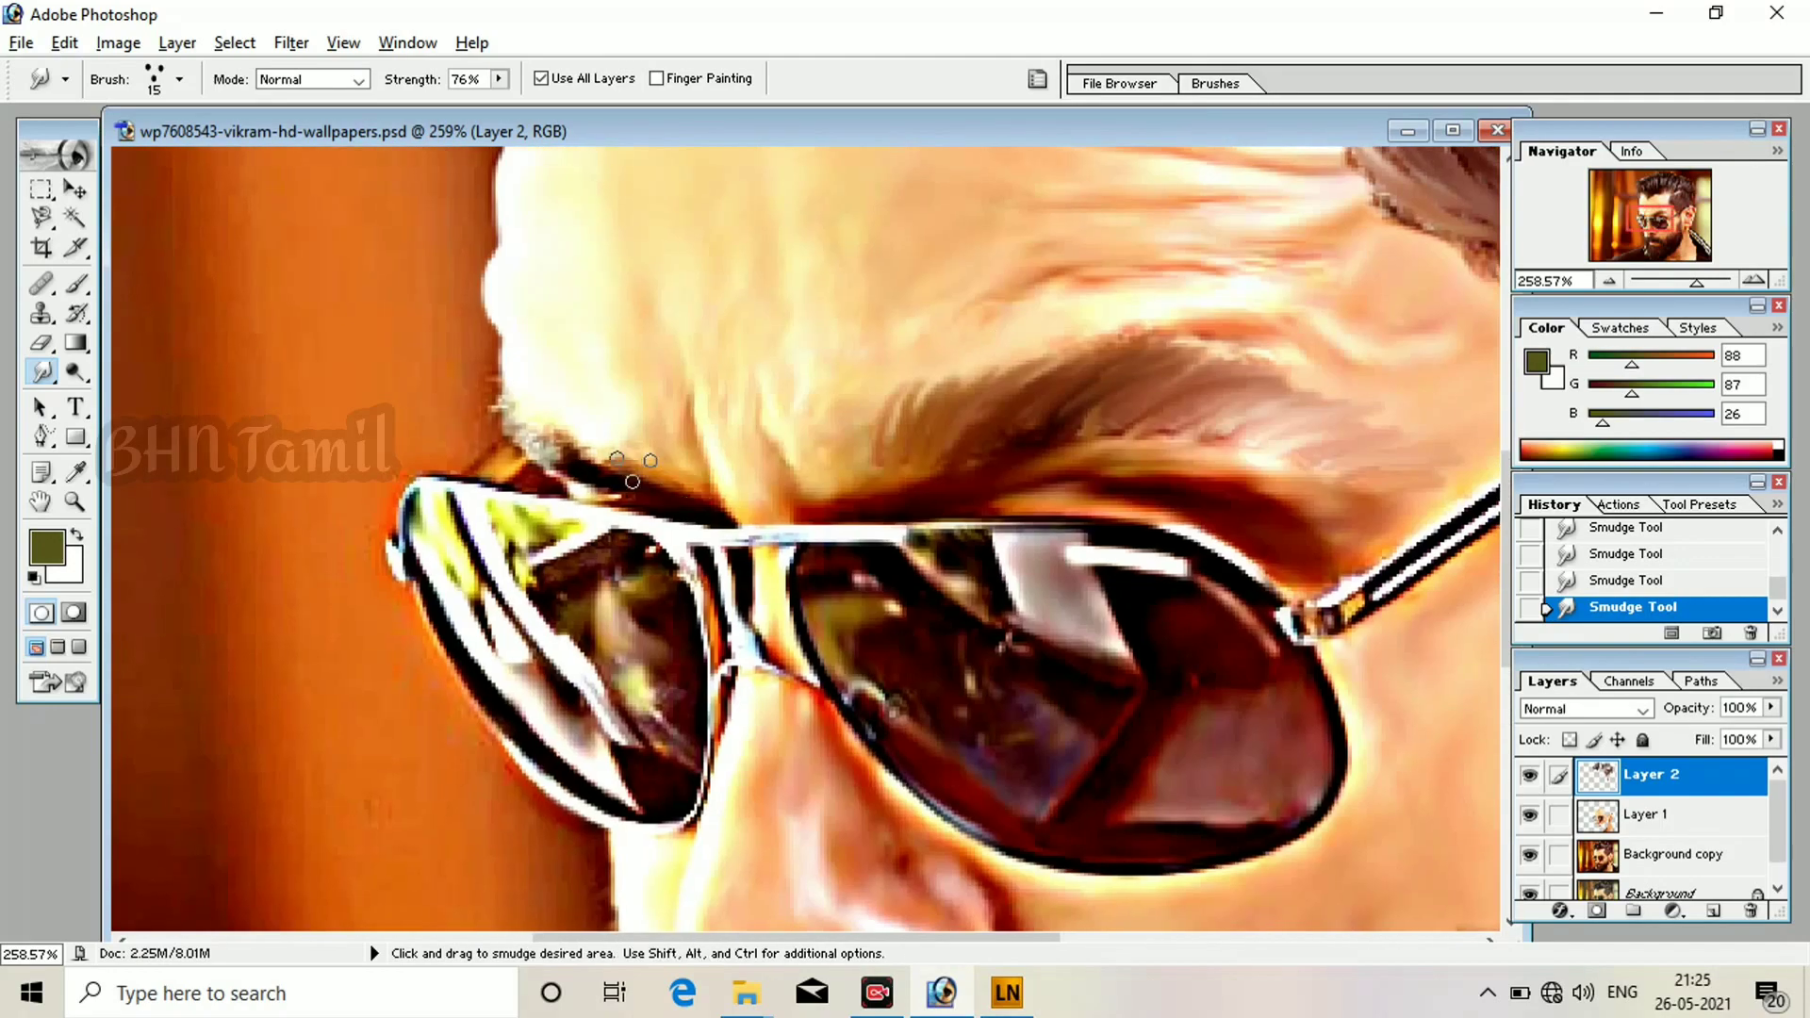
drag(632, 467, 495, 406)
key(ctrl+alt+z)
key(ctrl+alt+z)
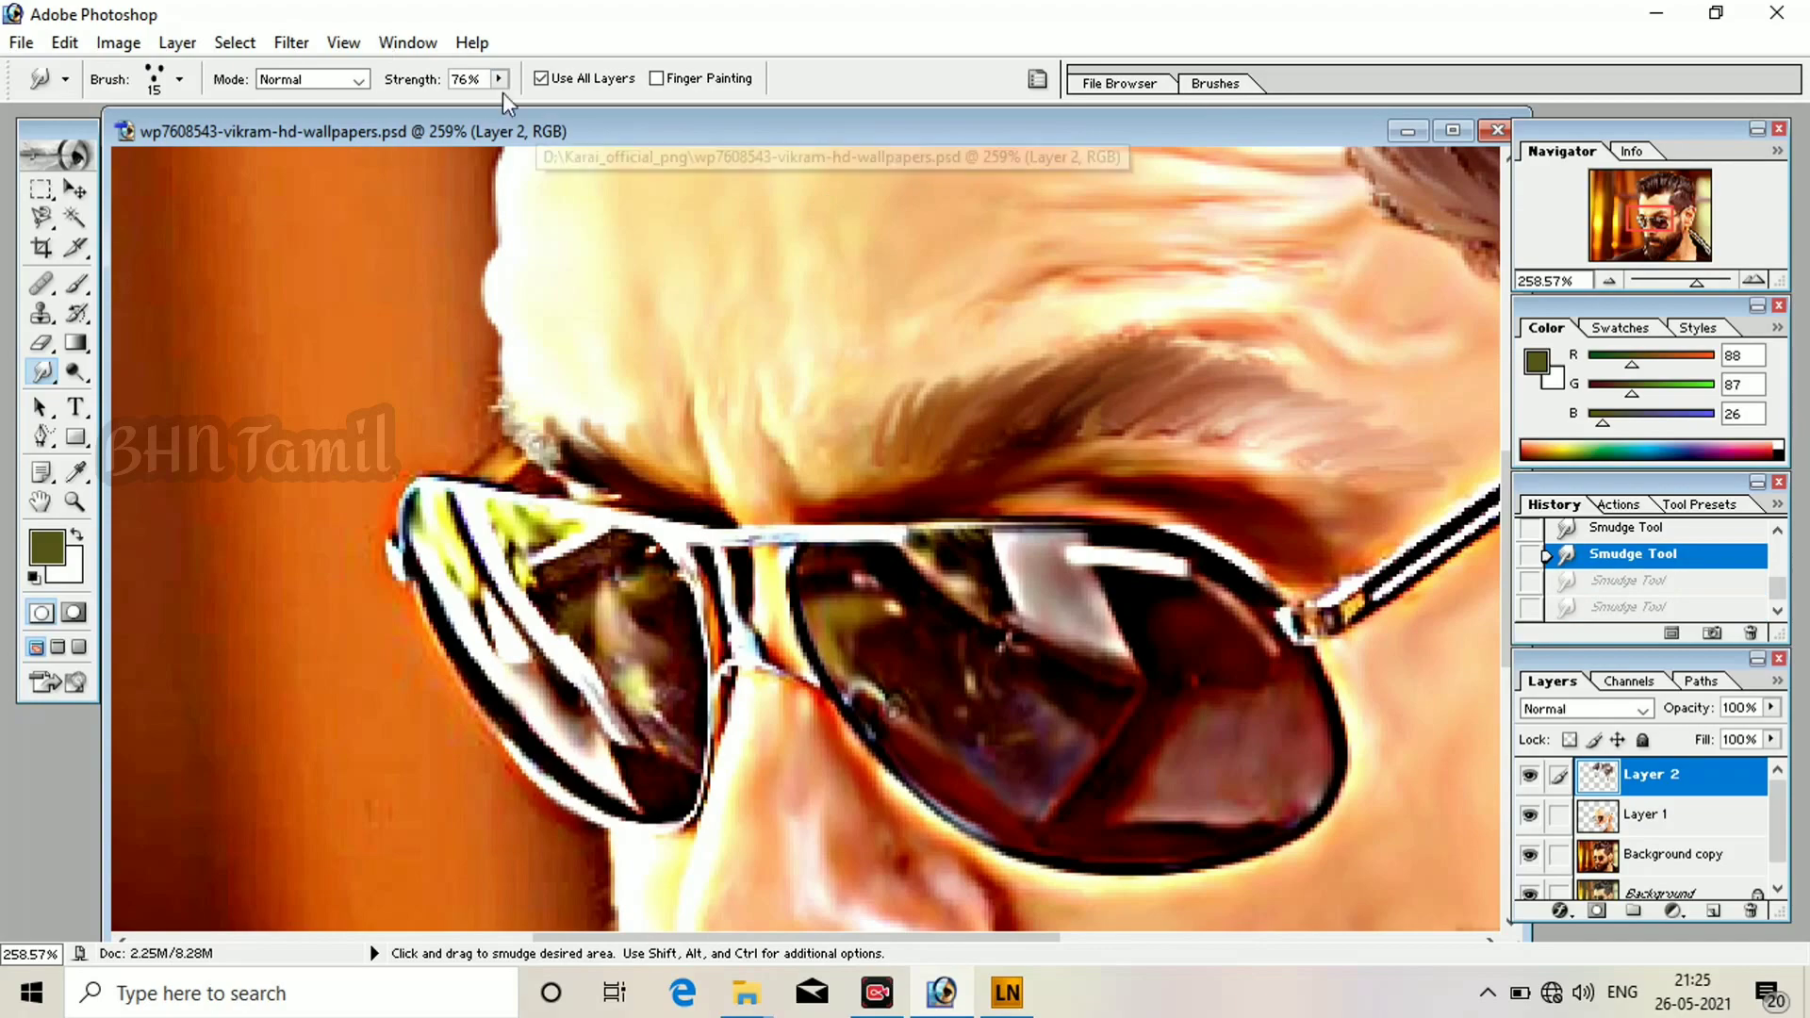
Lower the smudge strength to 61% and smudge the far eyebrow outward toward the edge of the face.
click(500, 79)
drag(502, 109, 479, 111)
drag(611, 464, 515, 415)
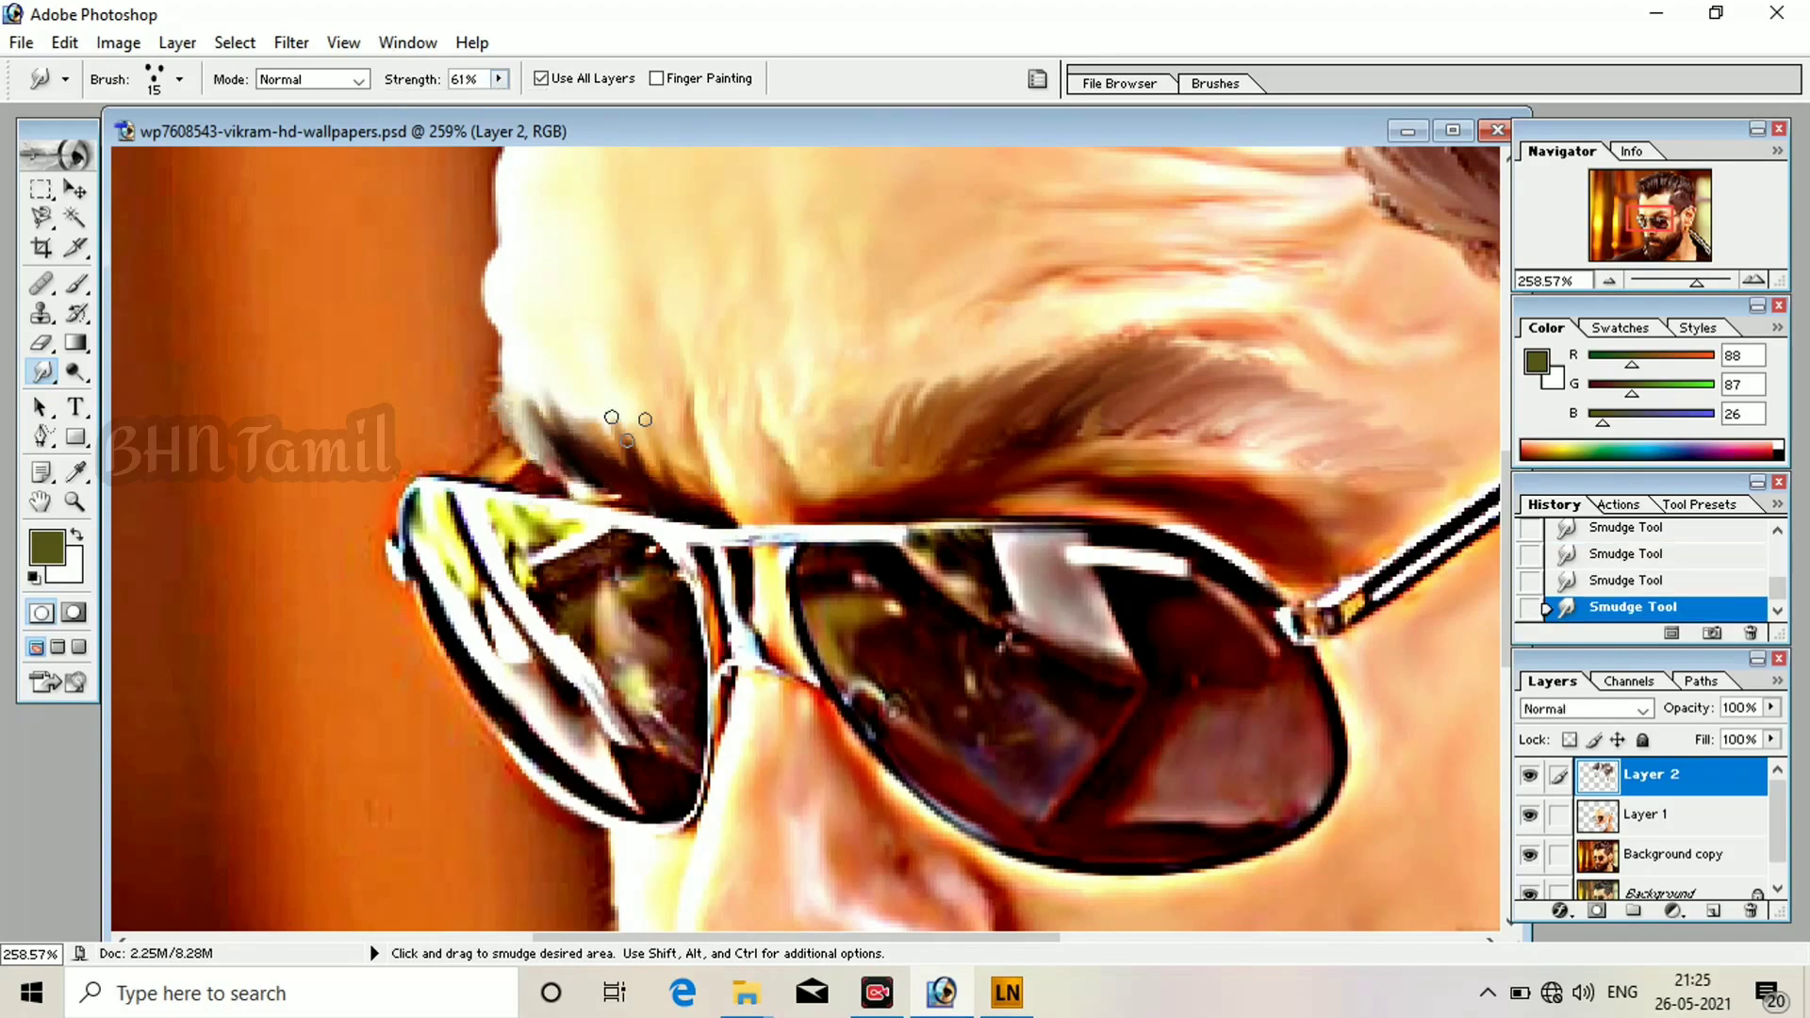
scroll(801, 424, down, 5)
scroll(802, 434, up, 5)
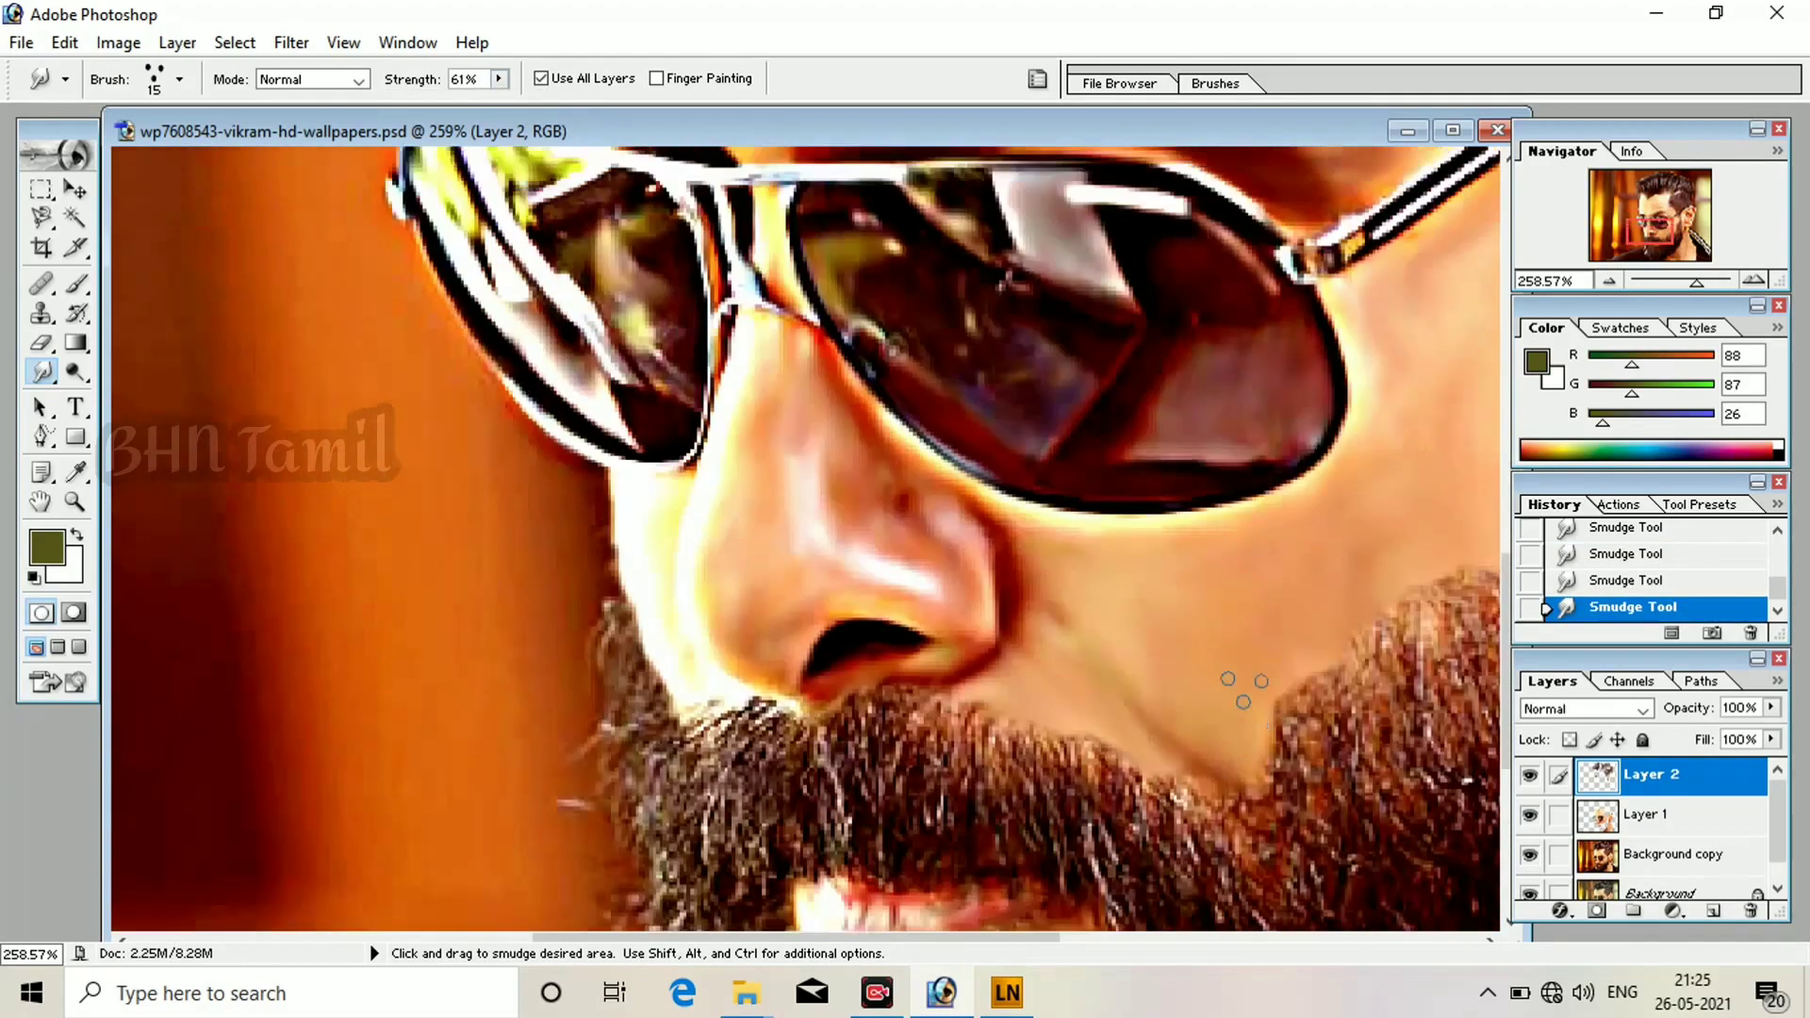
Smudge the middle of the mustache below the nose downward toward the upper lip.
mouse_move(1531, 895)
mouse_down()
mouse_move(1534, 815)
mouse_move(1537, 890)
mouse_up()
scroll(1260, 693, down, 4)
drag(802, 622, 919, 830)
scroll(902, 712, up, 2)
scroll(901, 713, down, 5)
mouse_move(1526, 862)
mouse_down()
mouse_move(1533, 818)
mouse_move(1533, 892)
mouse_up()
scroll(849, 709, up, 3)
scroll(996, 513, up, 3)
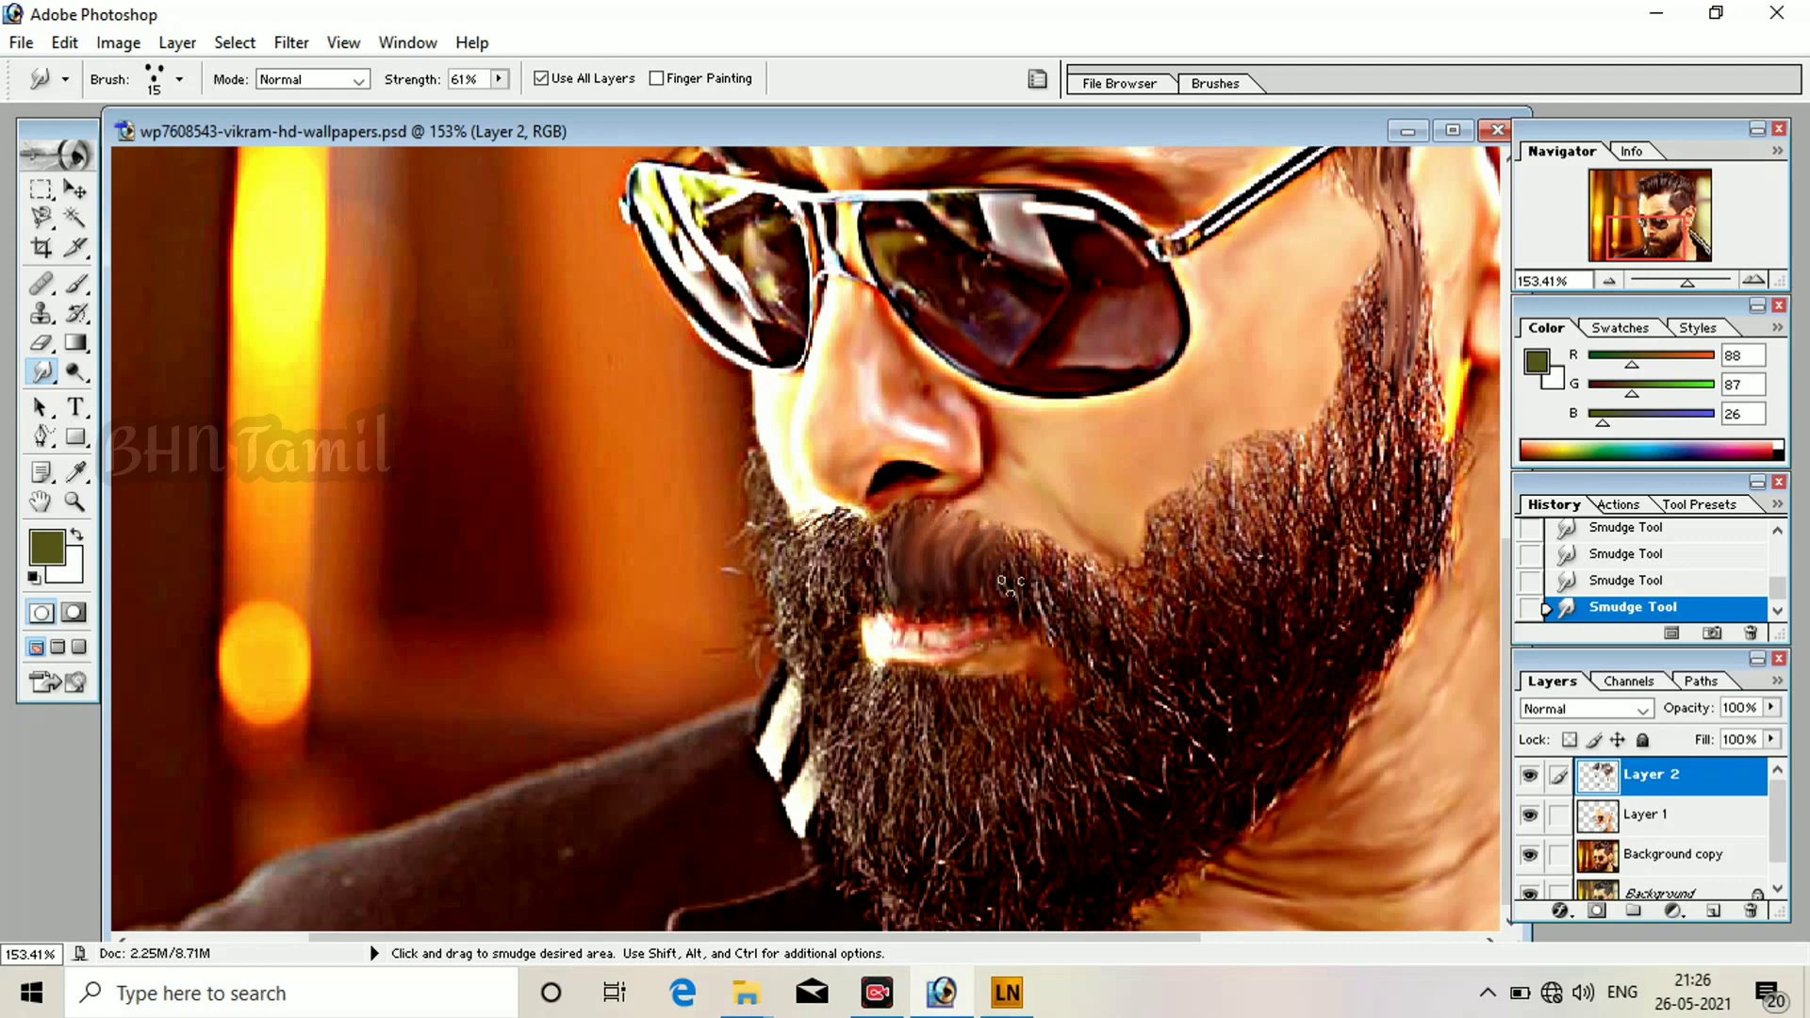
Extend the hair-like smudge strokes along both sides of the mustache, down past the mouth corners.
scroll(1011, 589, down, 2)
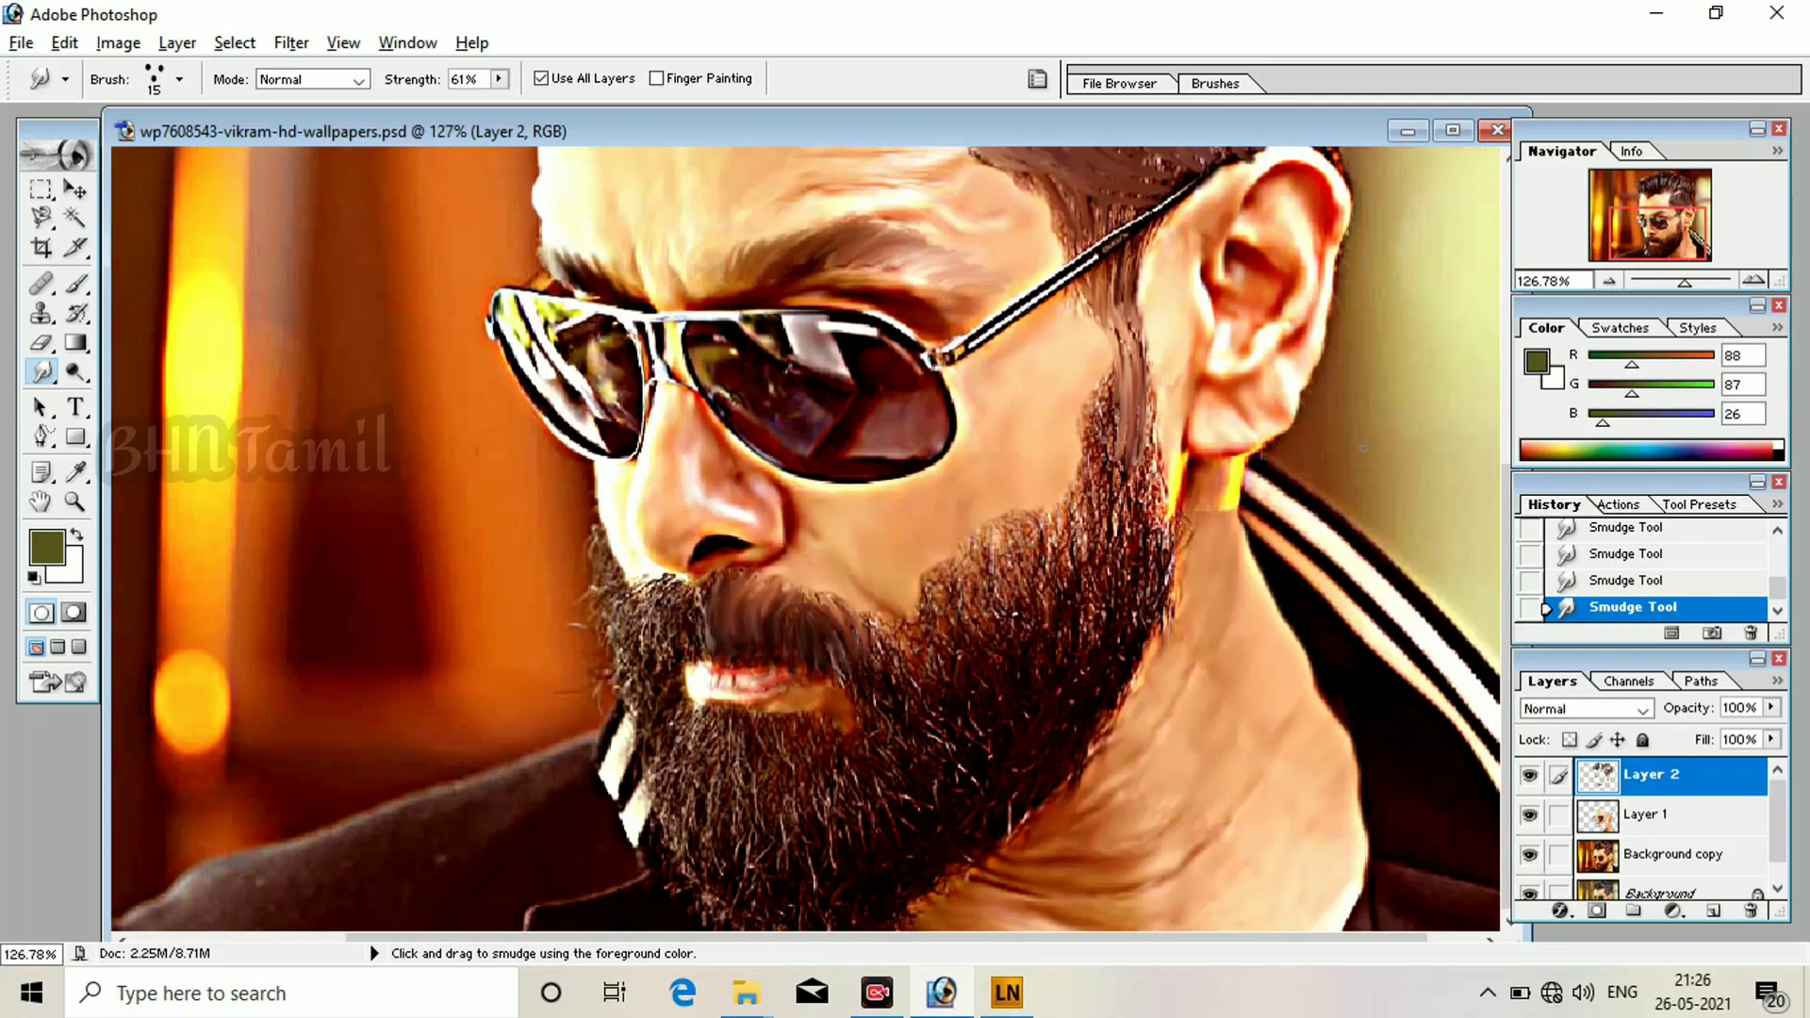
scroll(943, 604, up, 3)
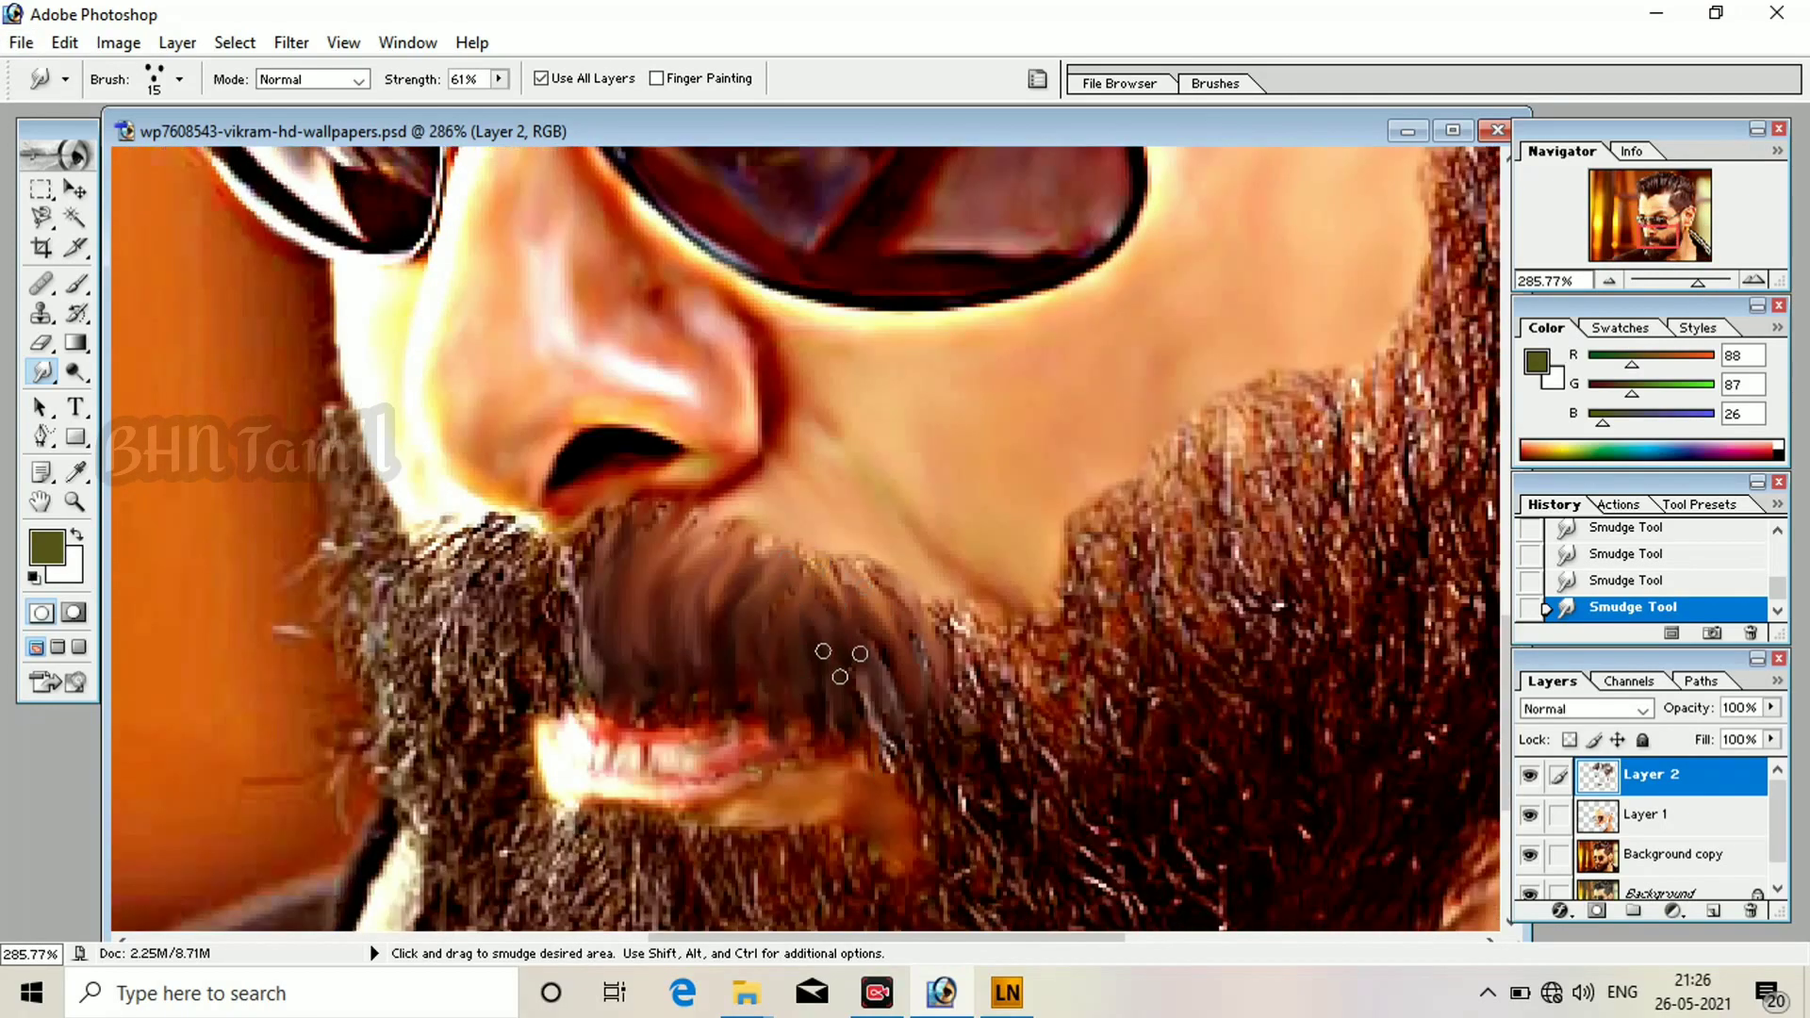
mouse_move(841, 663)
mouse_down()
mouse_move(962, 798)
mouse_move(956, 634)
mouse_move(979, 766)
mouse_move(975, 728)
mouse_move(1025, 735)
mouse_up()
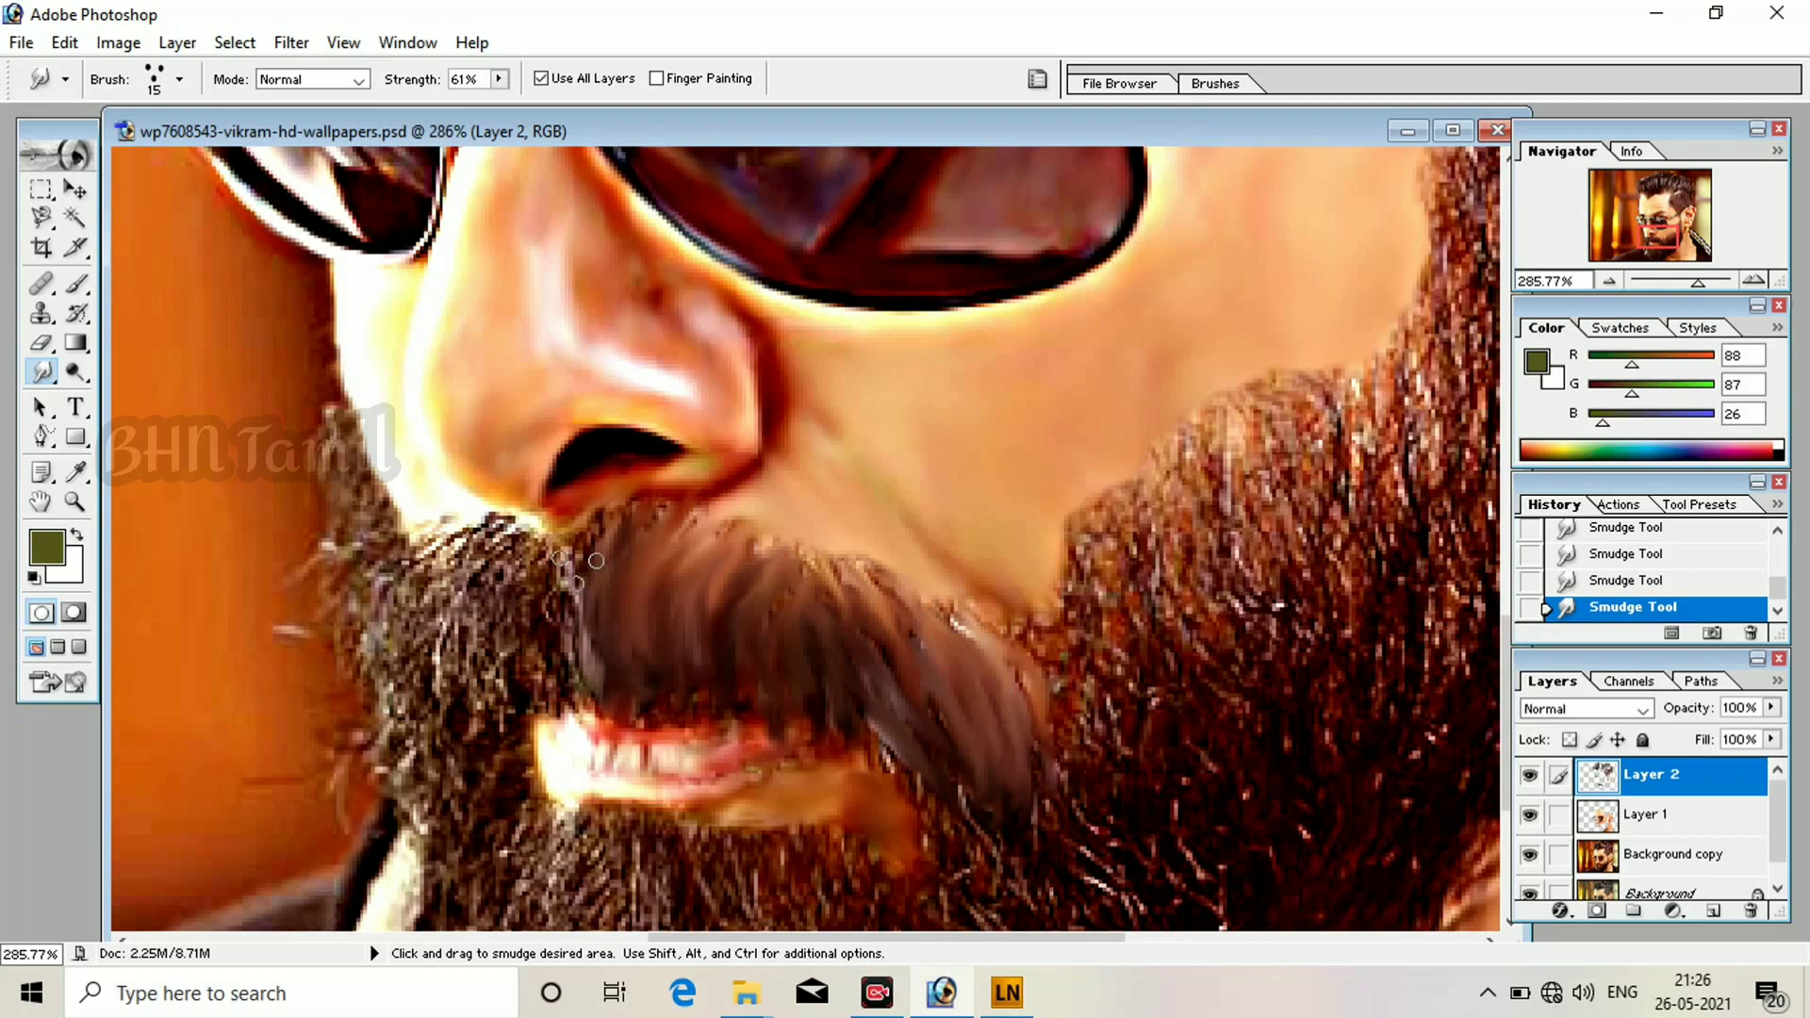
mouse_move(577, 563)
mouse_down()
mouse_move(528, 584)
mouse_move(459, 740)
mouse_move(507, 579)
mouse_move(470, 555)
mouse_move(486, 591)
mouse_move(474, 548)
mouse_move(408, 596)
mouse_move(404, 668)
mouse_up()
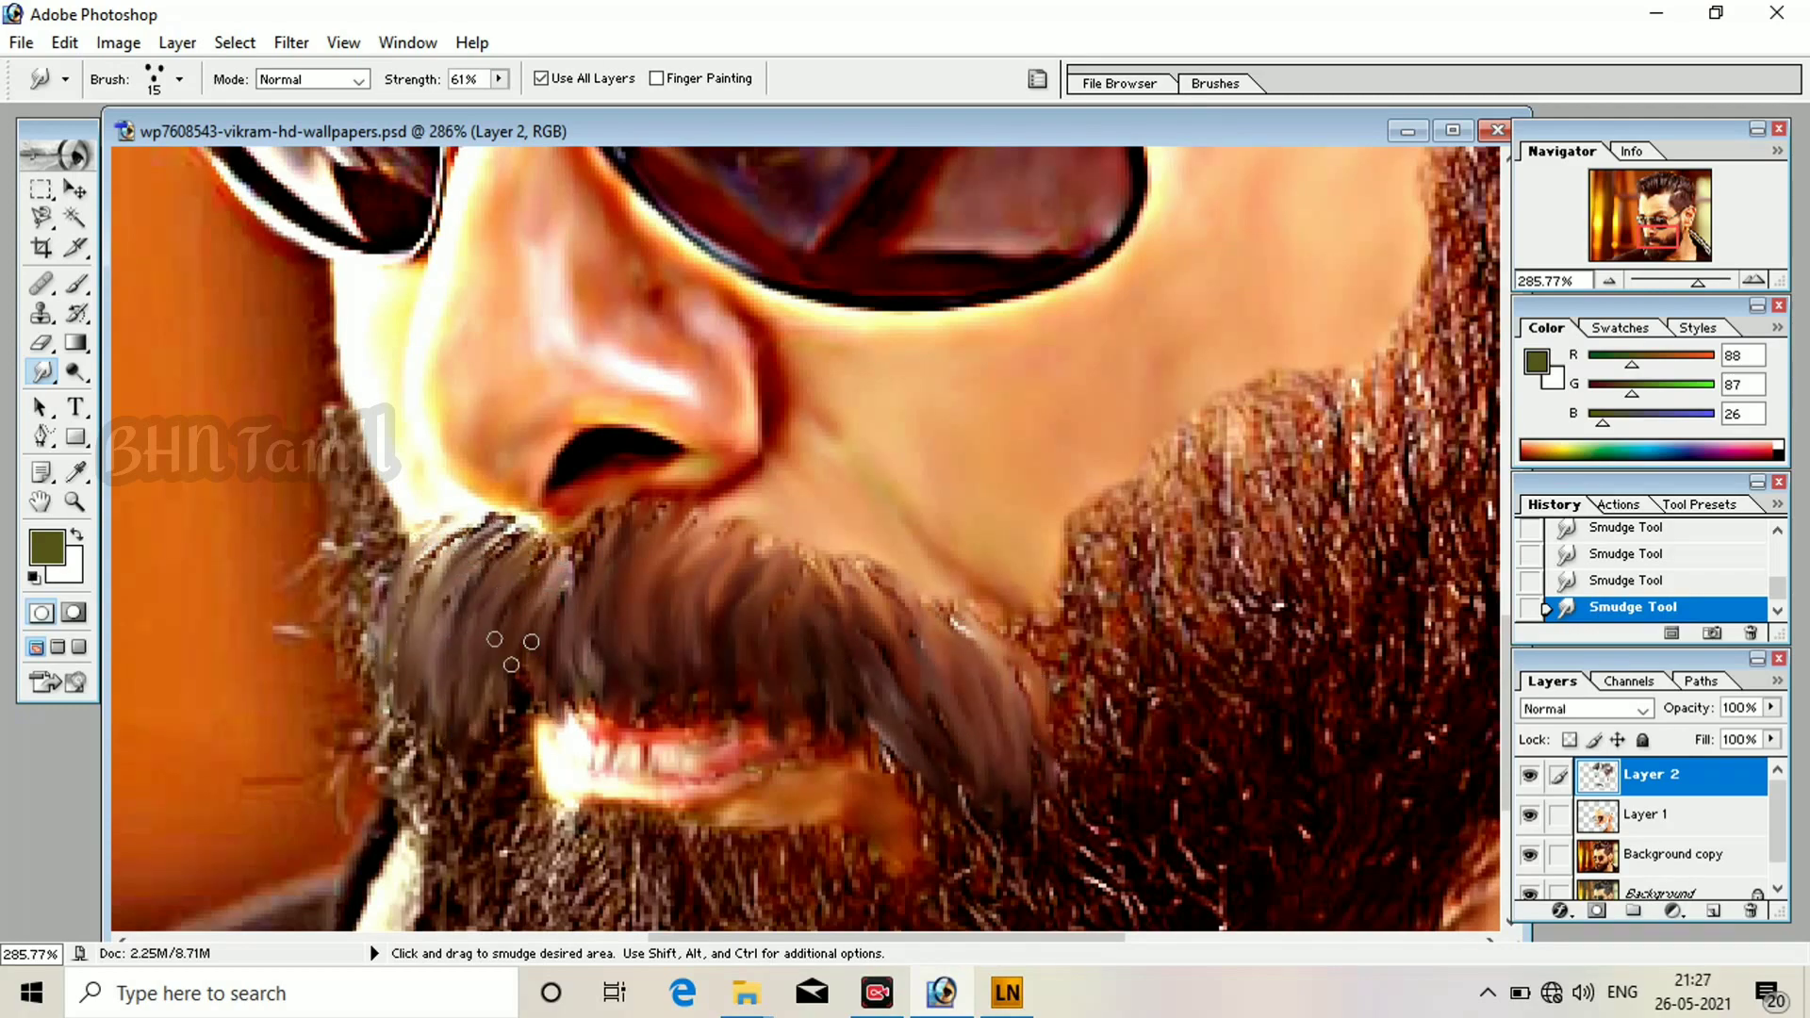
Smudge the beard beside the collar-side mouth corner and directly below the lower lip with downward strokes.
scroll(459, 586, down, 1)
mouse_move(407, 554)
mouse_down()
mouse_move(406, 623)
mouse_move(477, 700)
mouse_move(492, 766)
mouse_up()
scroll(528, 726, down, 1)
drag(629, 558, 712, 728)
drag(659, 608, 712, 749)
mouse_move(596, 558)
mouse_down()
mouse_move(623, 721)
mouse_move(596, 698)
mouse_up()
mouse_move(547, 556)
mouse_down()
mouse_move(537, 668)
mouse_move(514, 641)
mouse_up()
drag(709, 561, 759, 721)
drag(769, 571, 807, 688)
drag(828, 580, 842, 747)
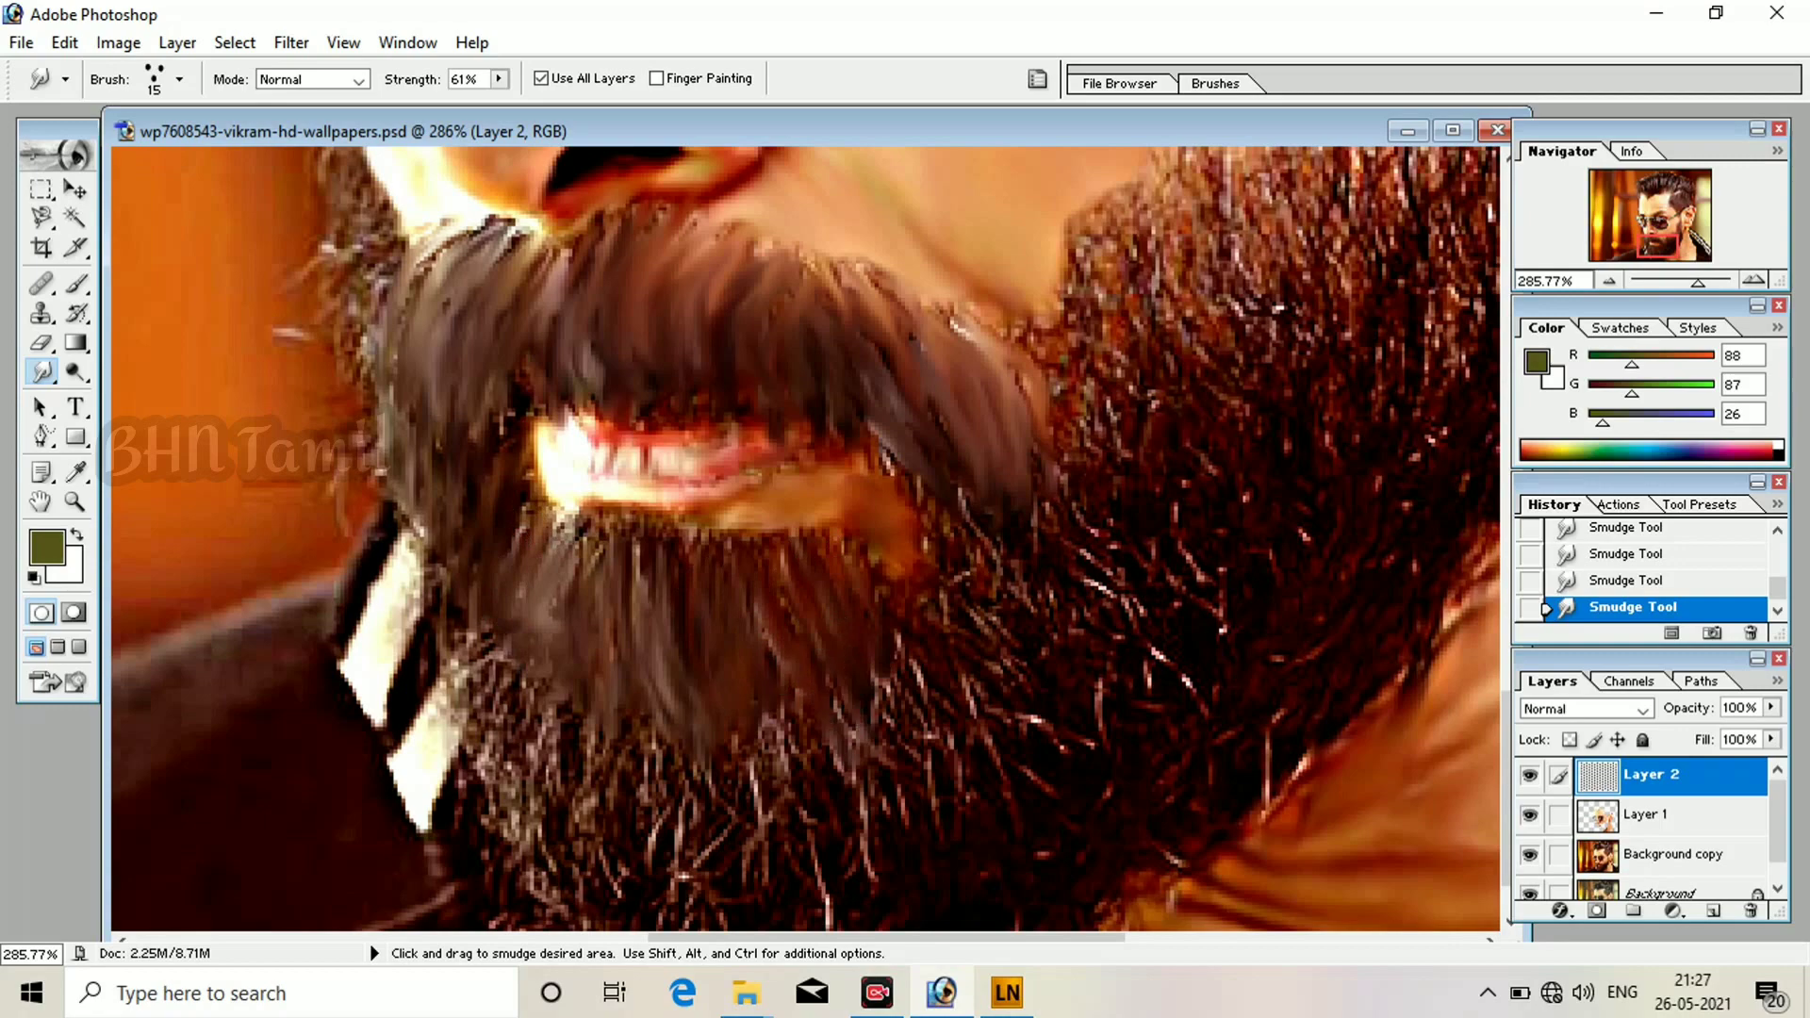
Continue the downward smudge strokes over the chin beard toward its lower tip.
scroll(820, 708, down, 1)
mouse_move(768, 651)
mouse_down()
mouse_move(787, 757)
mouse_move(740, 778)
mouse_up()
drag(660, 664, 696, 778)
drag(485, 603, 536, 787)
drag(547, 627, 617, 825)
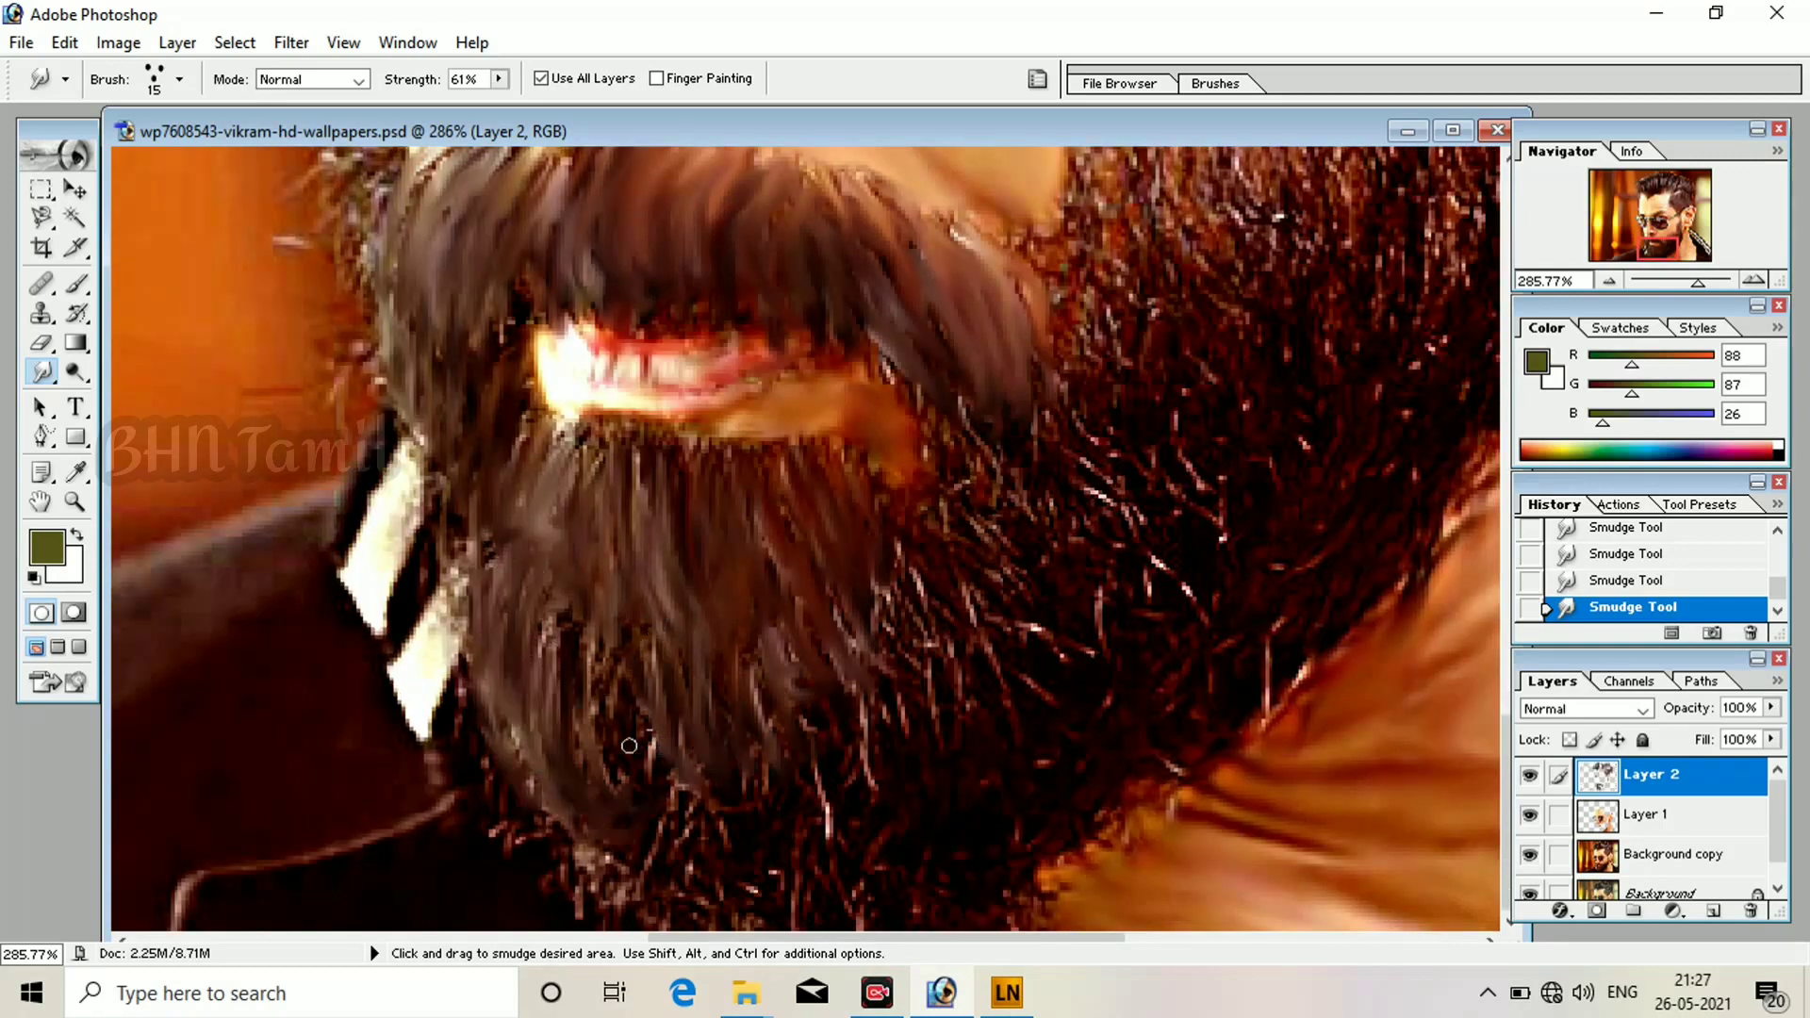
drag(601, 684, 697, 891)
Toggle stroke smoothing in Lazy Nezumi Pro, and smudge the lower chin beard diagonally toward the jaw.
click(1007, 993)
click(1376, 132)
click(1684, 32)
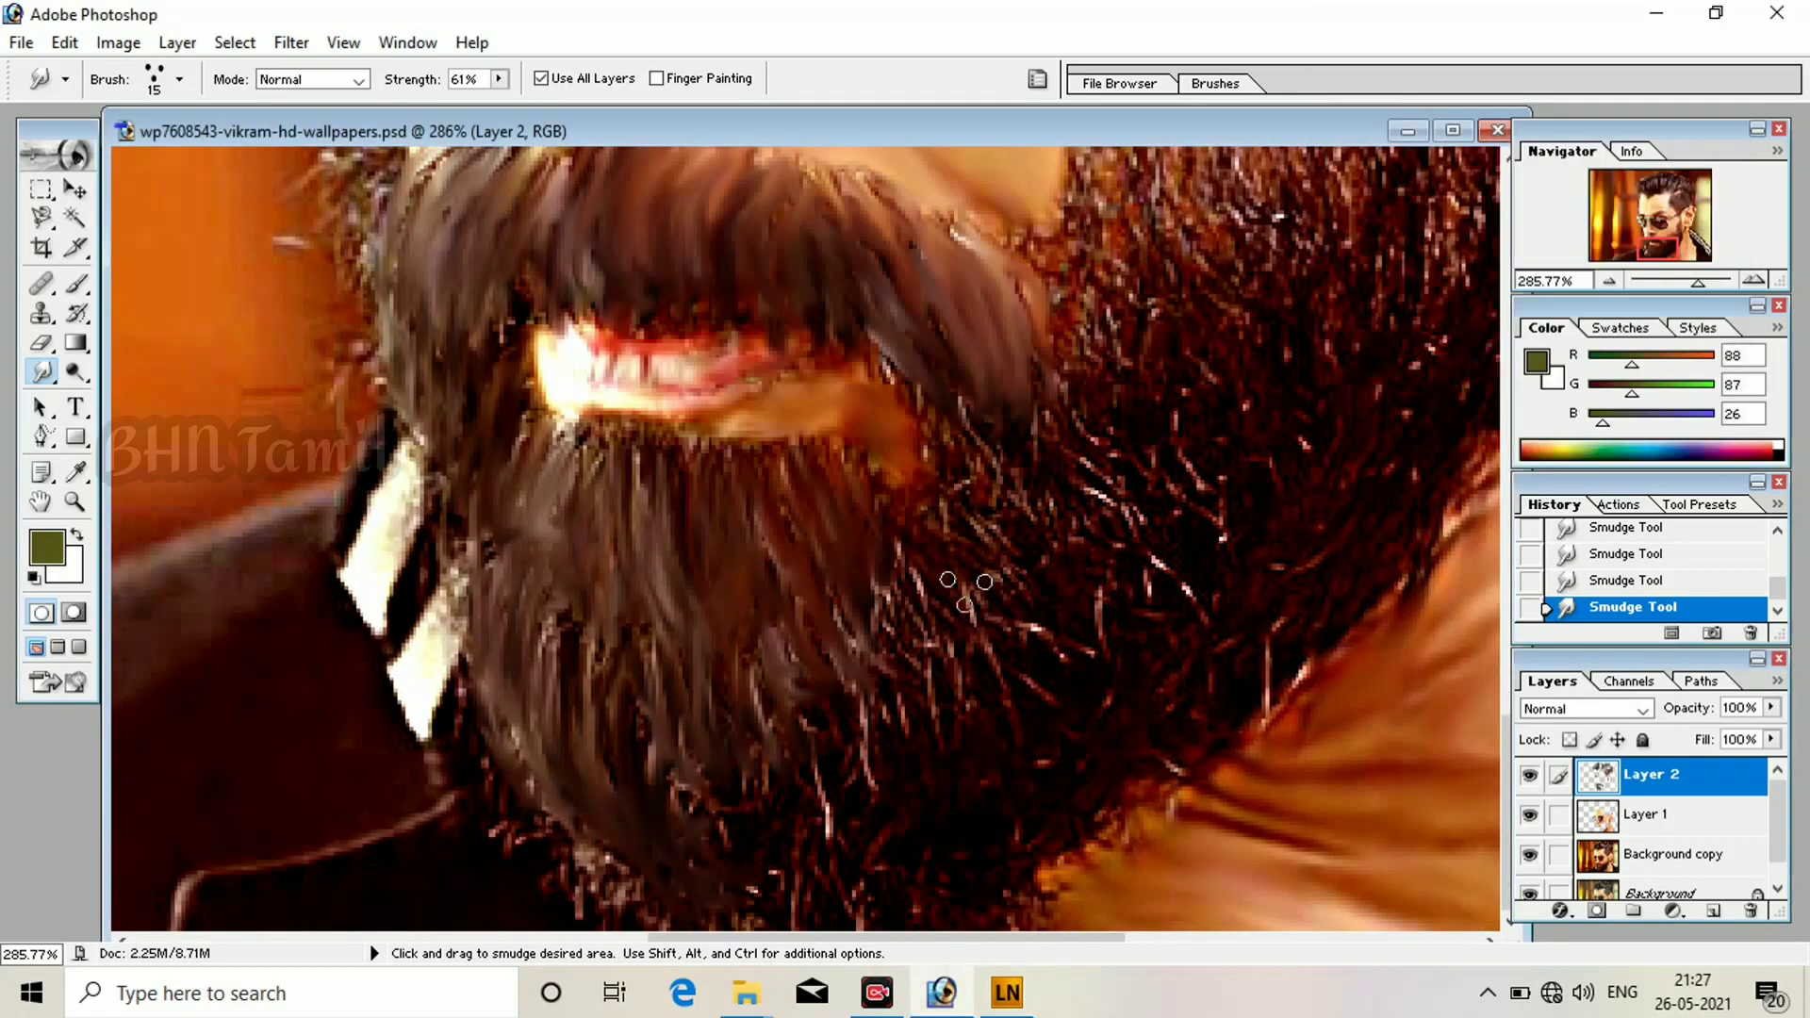
drag(895, 633, 973, 743)
drag(852, 637, 925, 788)
drag(806, 693, 896, 811)
drag(816, 754, 914, 873)
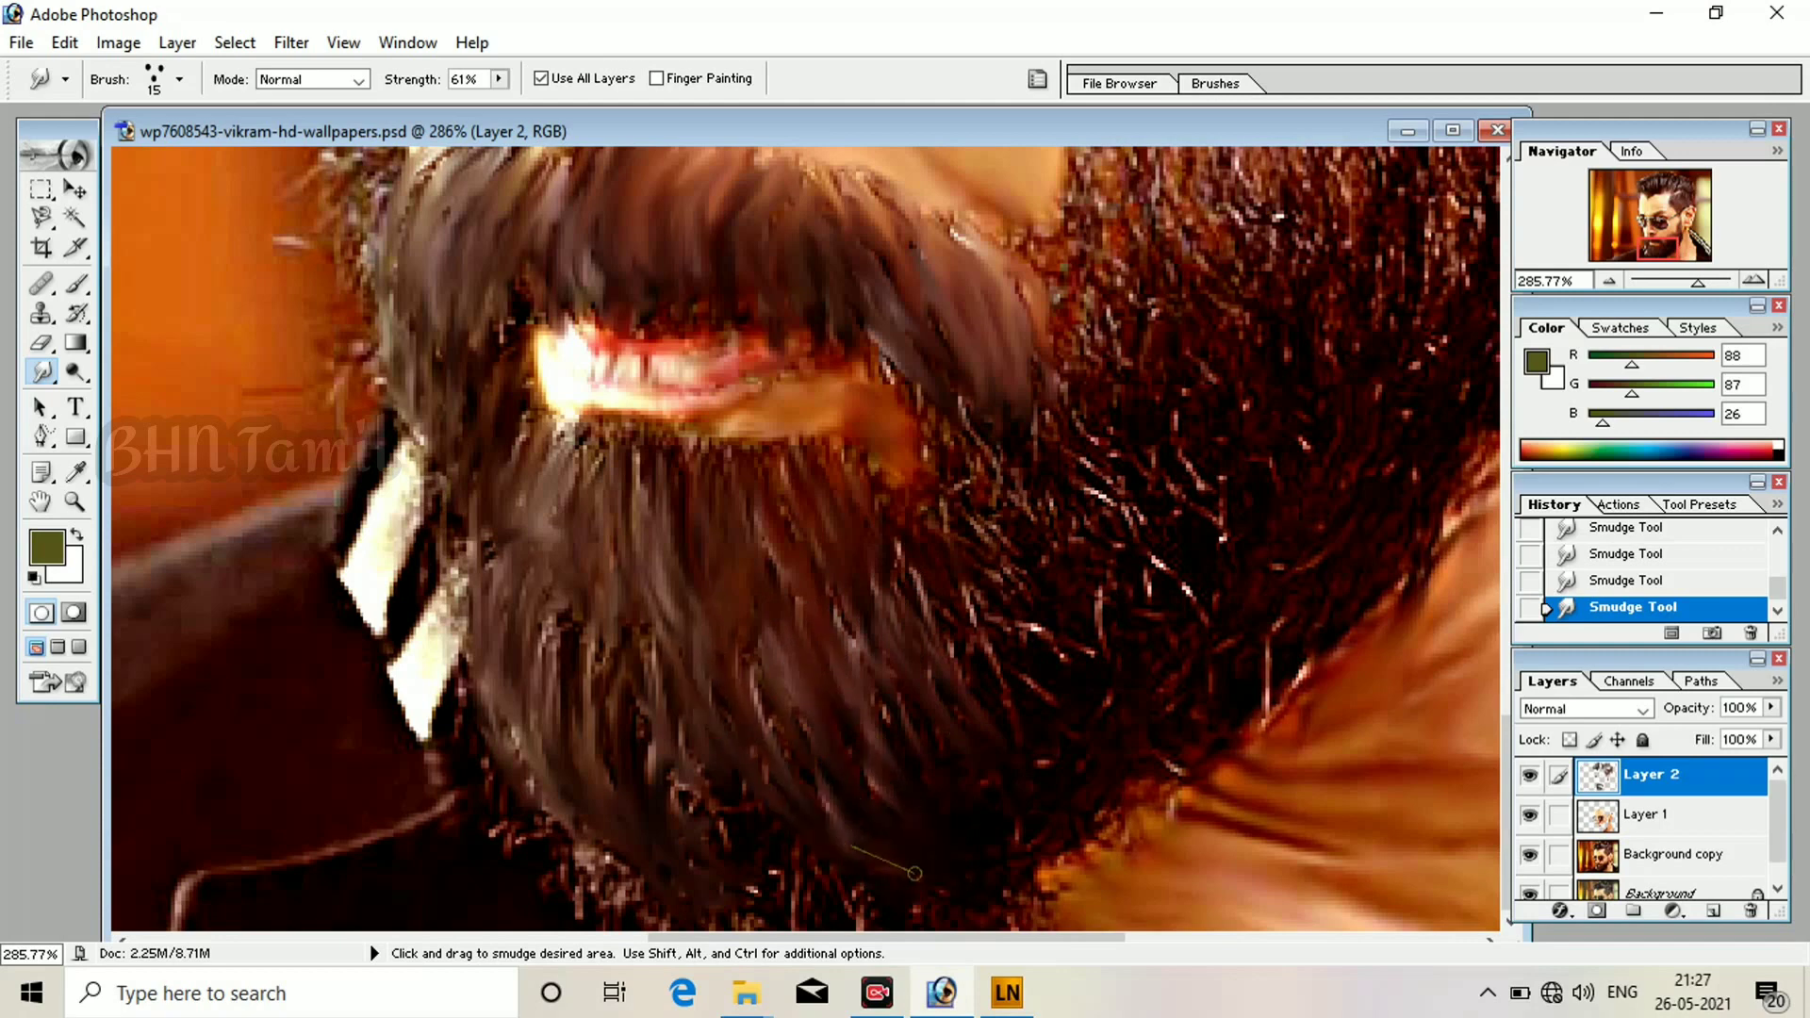
drag(758, 897, 801, 924)
mouse_move(583, 641)
mouse_down()
mouse_move(603, 754)
mouse_move(636, 806)
mouse_up()
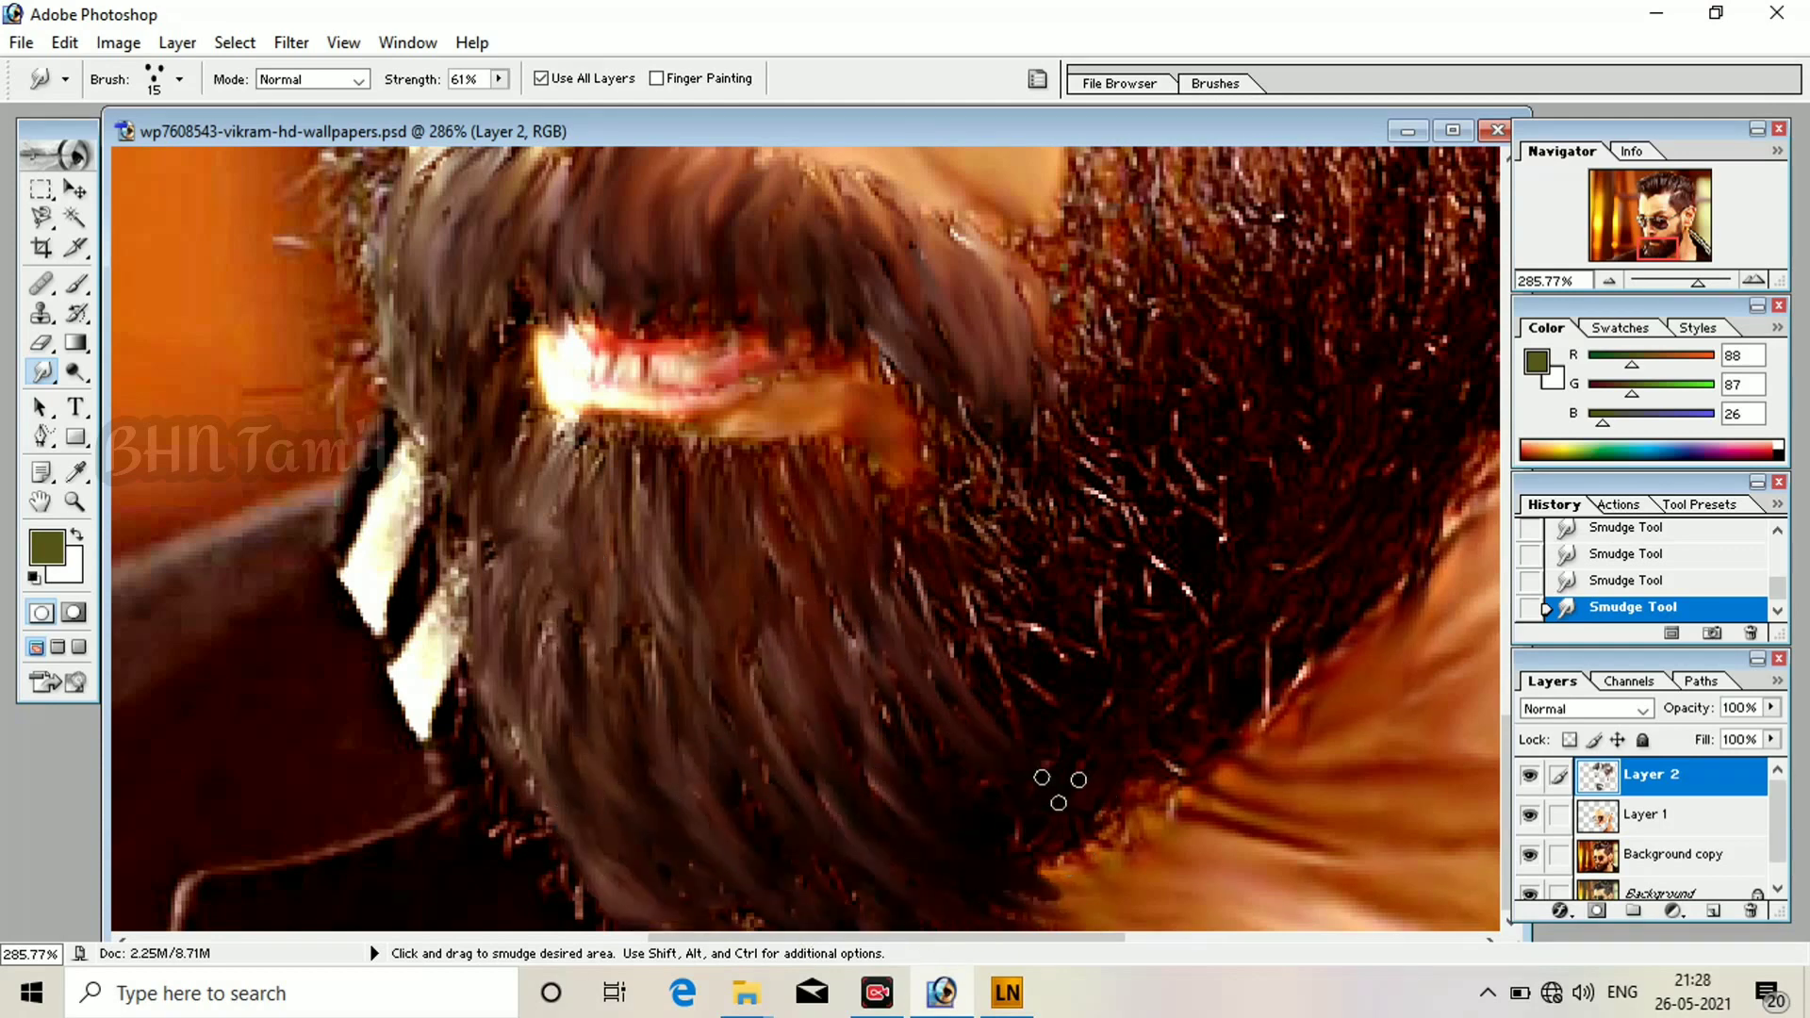
Smudge the beard around the ear-side mouth corner in curved strokes down toward the jaw.
drag(1682, 283, 1676, 283)
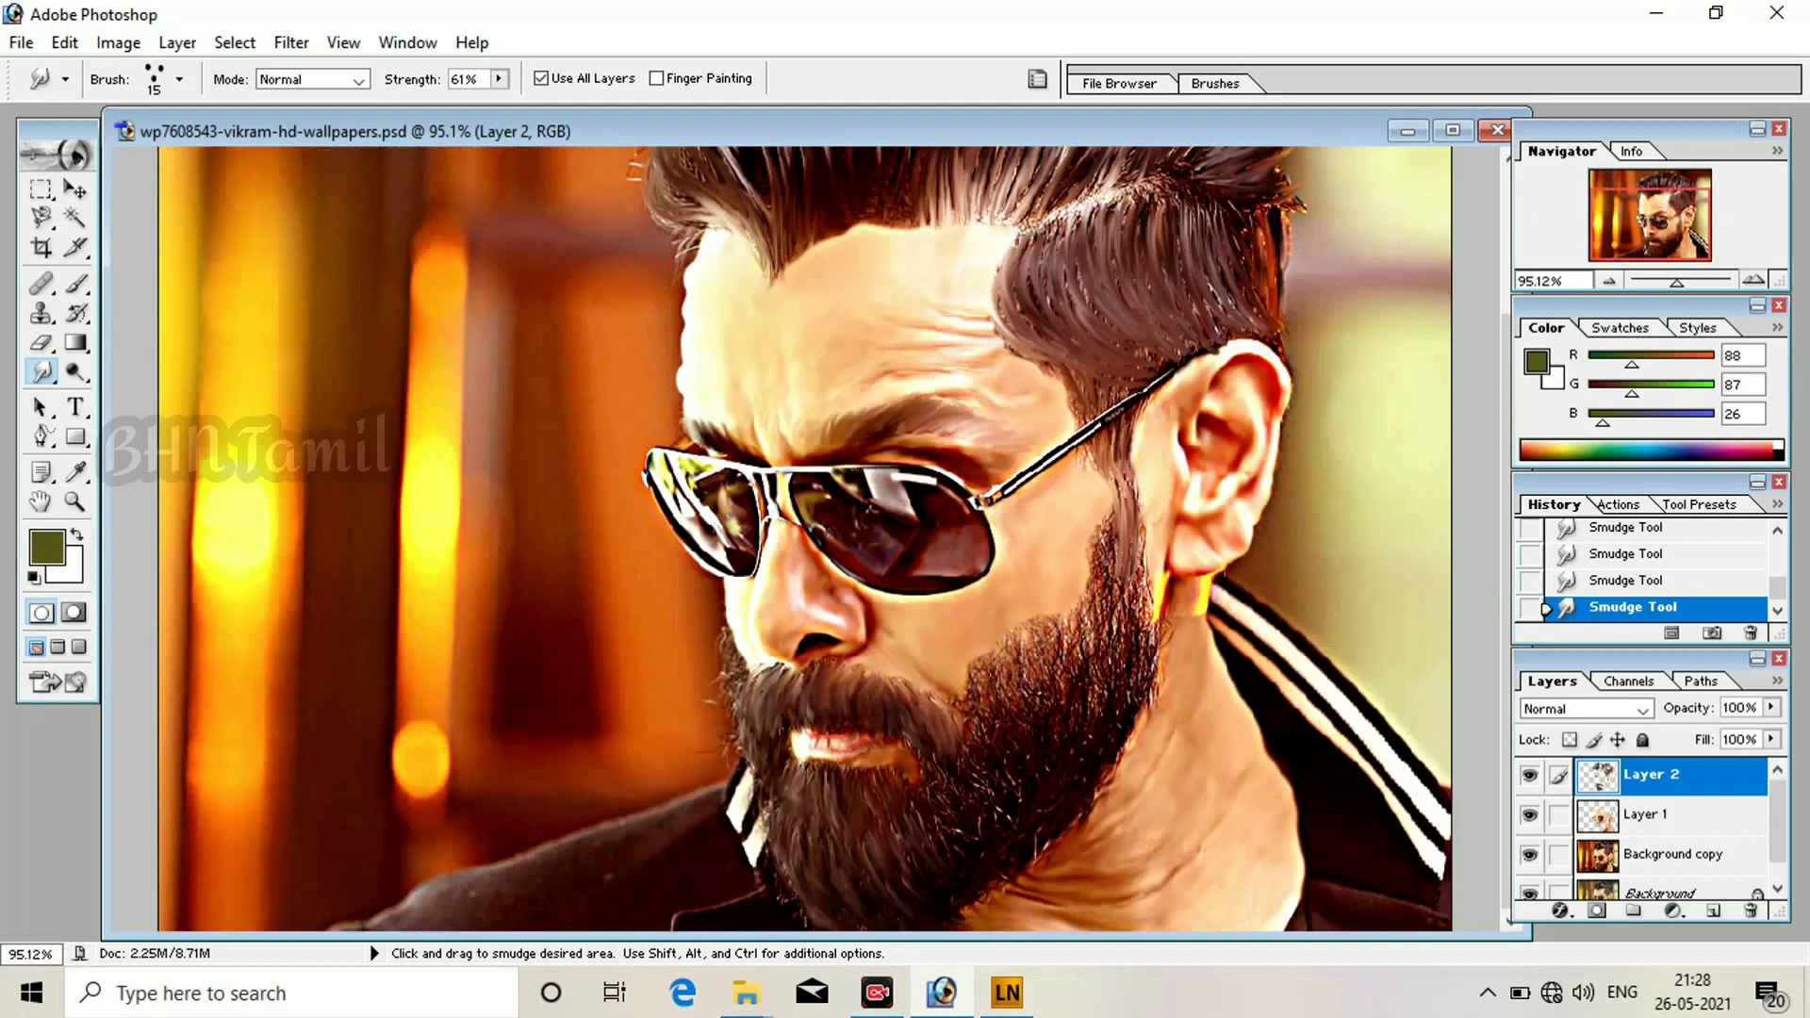
click(1701, 282)
scroll(1328, 544, down, 6)
mouse_move(1197, 569)
mouse_down()
mouse_move(1217, 785)
mouse_move(1151, 720)
mouse_move(1301, 864)
mouse_up()
drag(1169, 506, 1290, 660)
drag(1217, 439, 1317, 592)
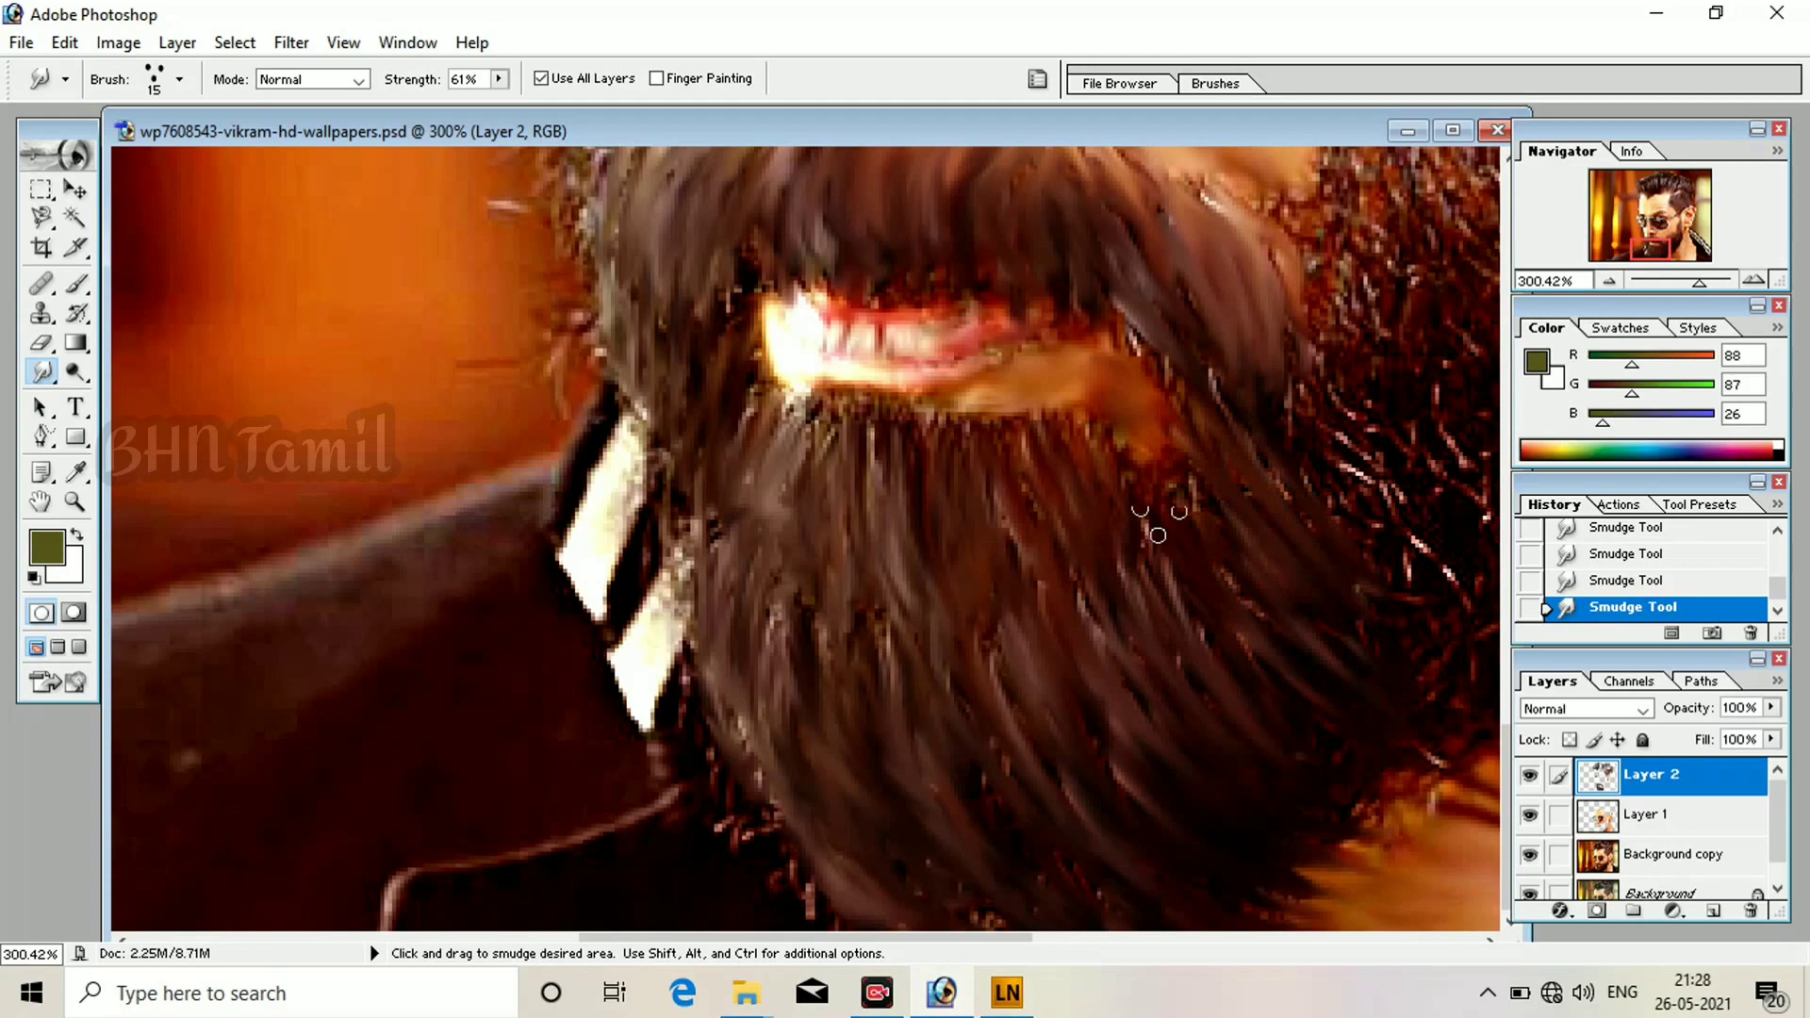
drag(1158, 521, 1214, 662)
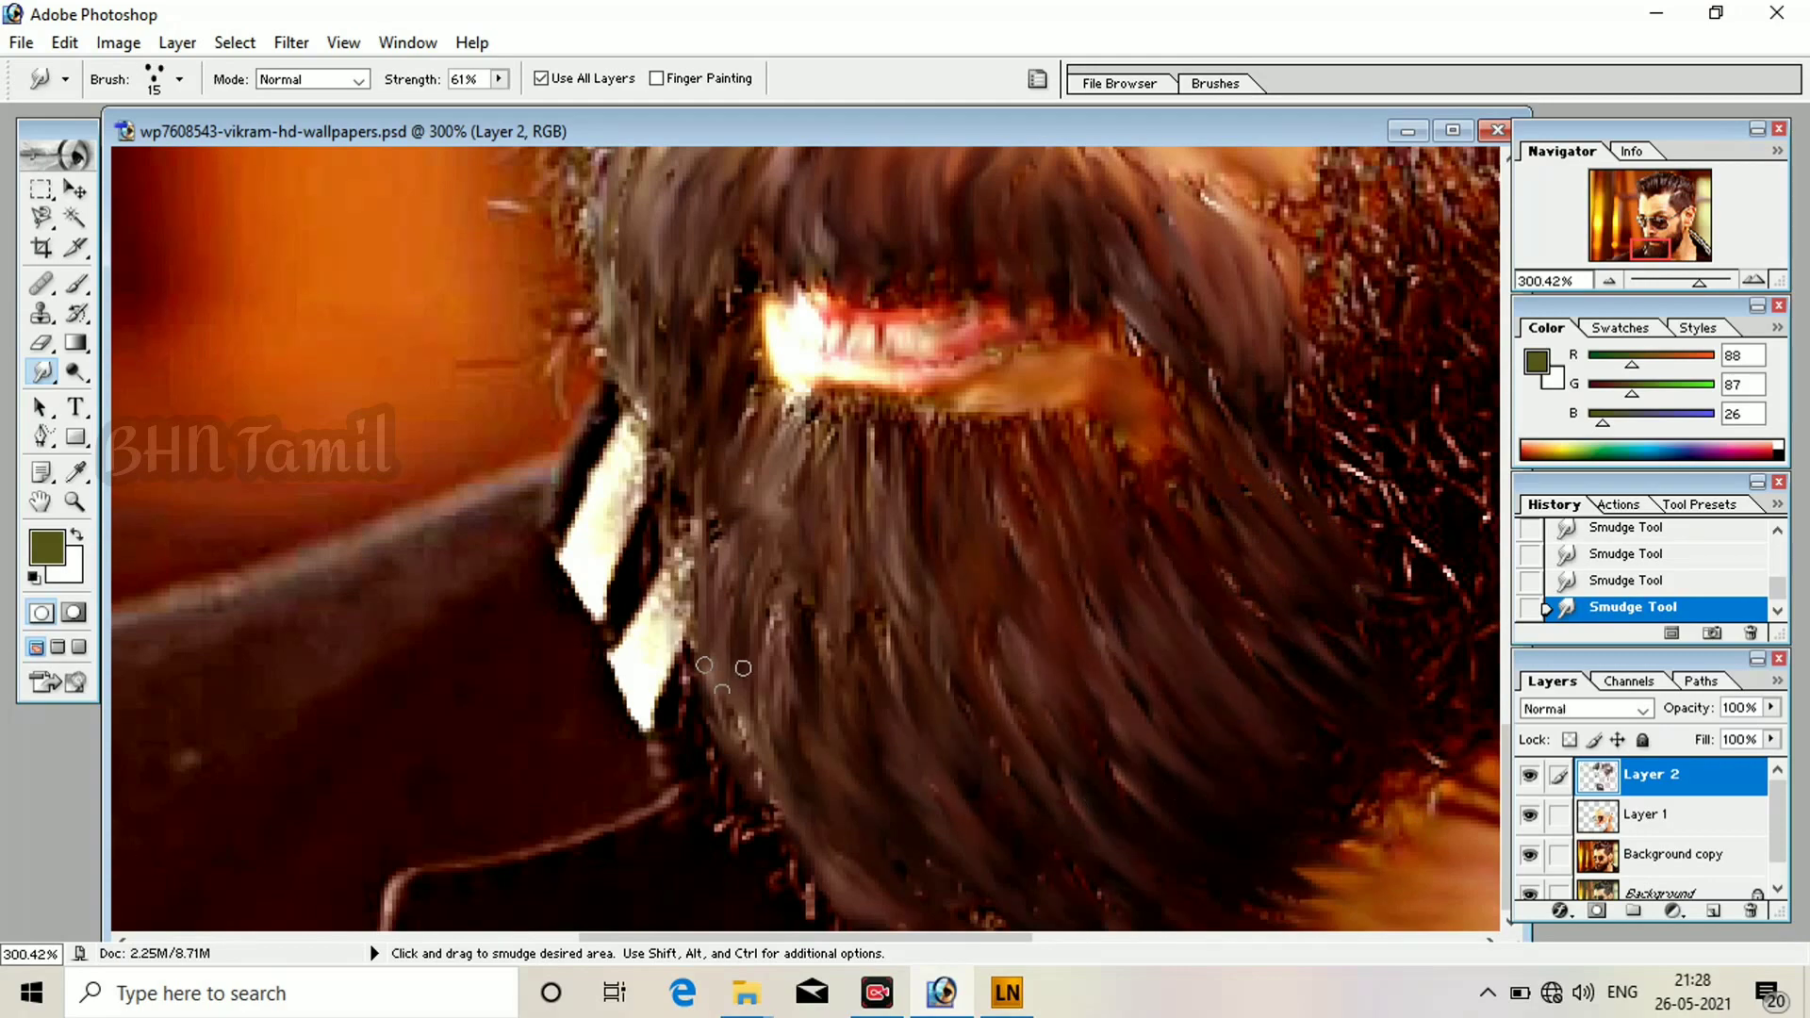
Smudge the beard's front edge along the striped collar and the mustache's lower edge above the lip.
drag(723, 674, 989, 800)
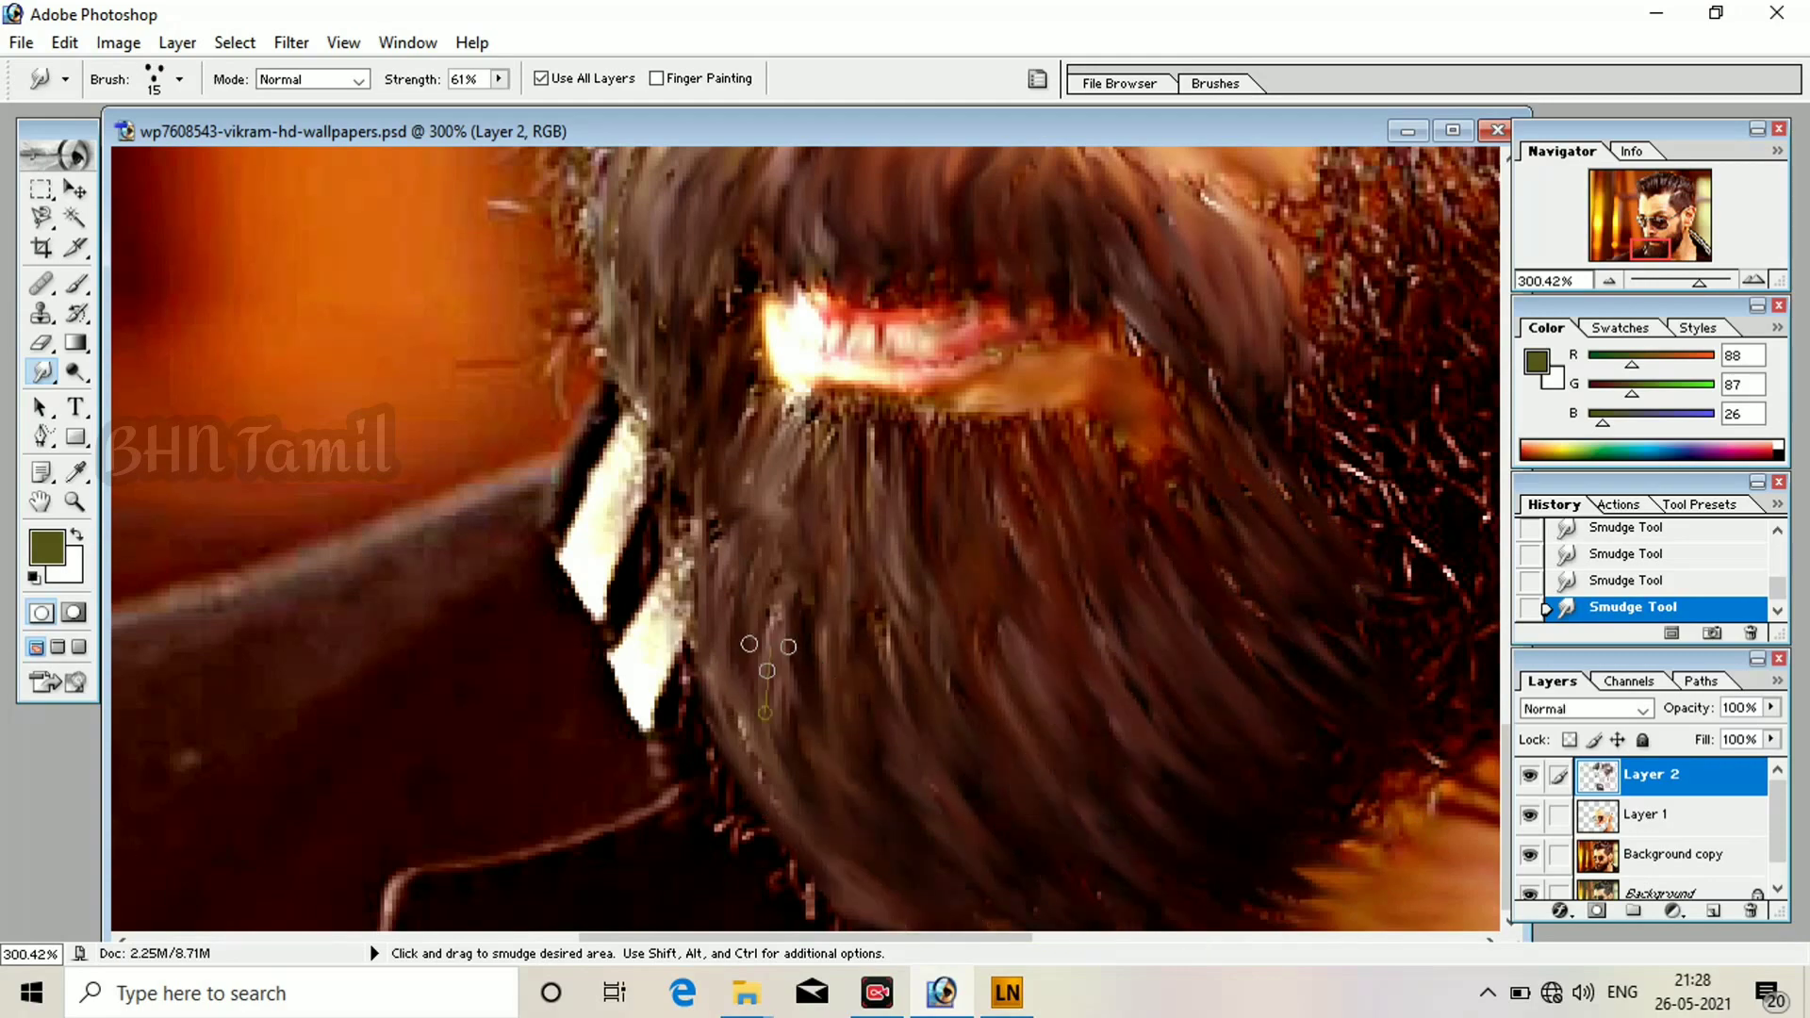
drag(703, 530, 708, 699)
scroll(990, 875, up, 3)
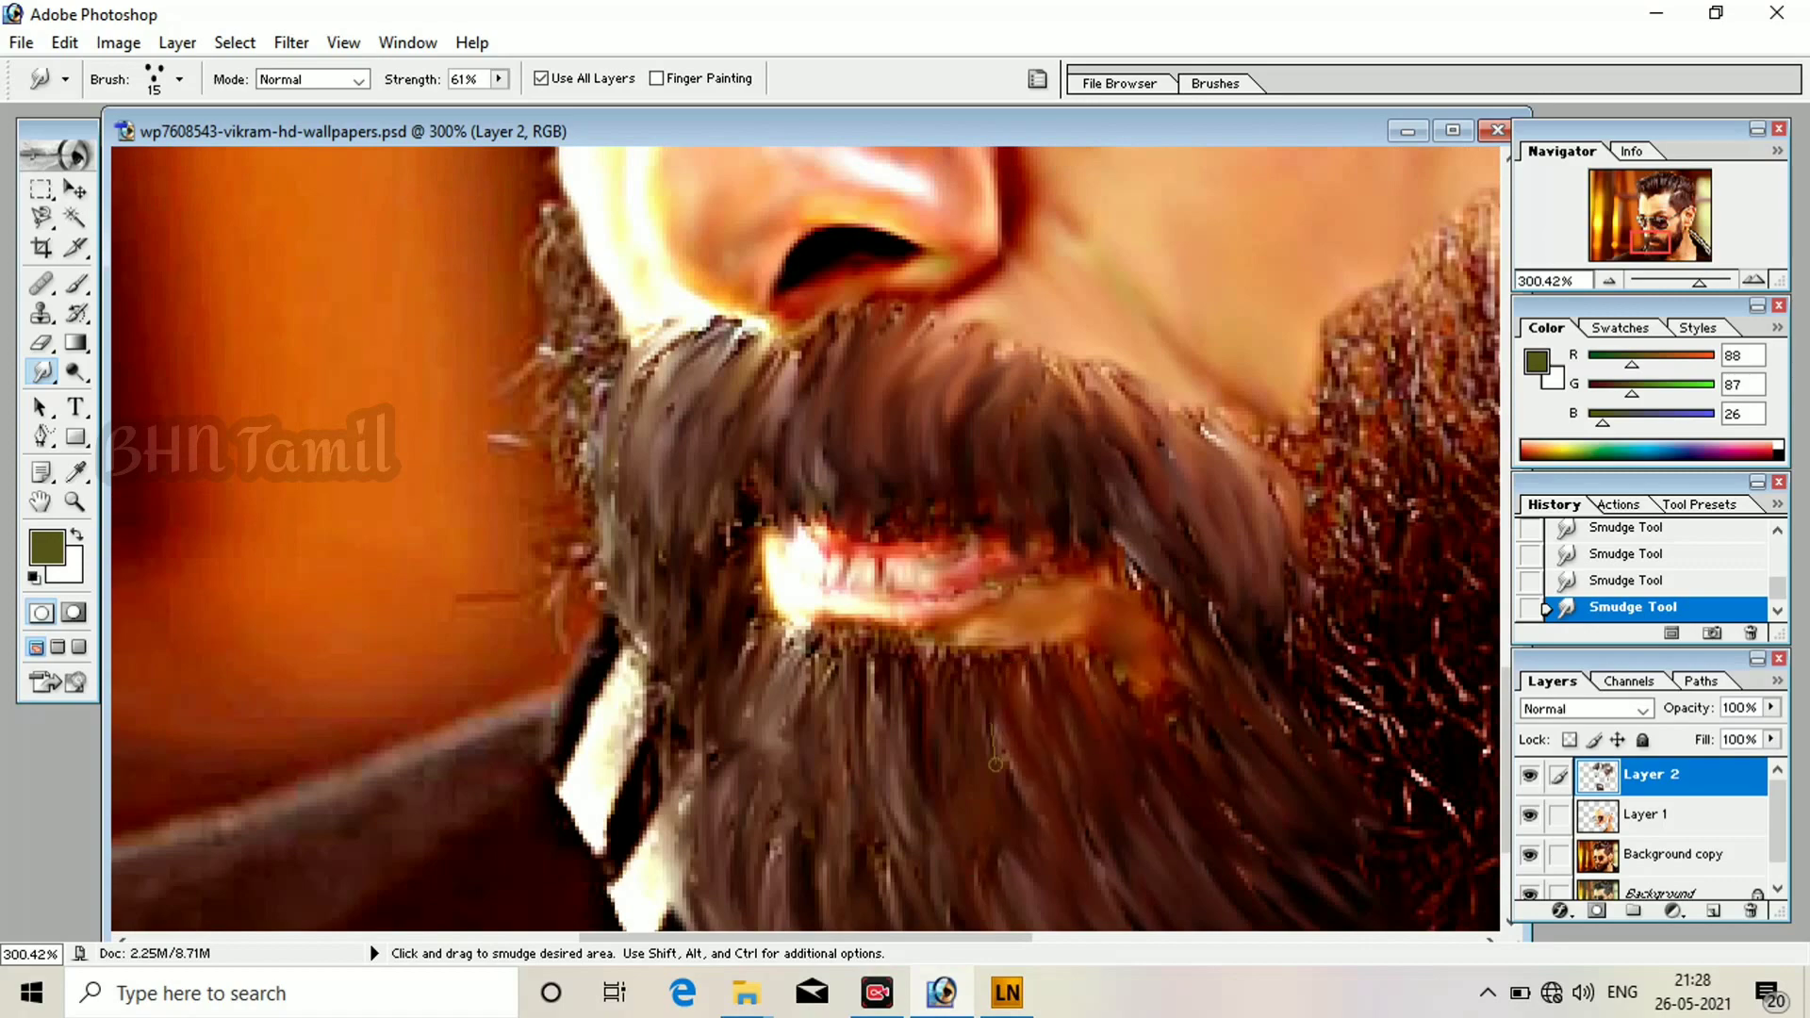
drag(771, 453, 811, 471)
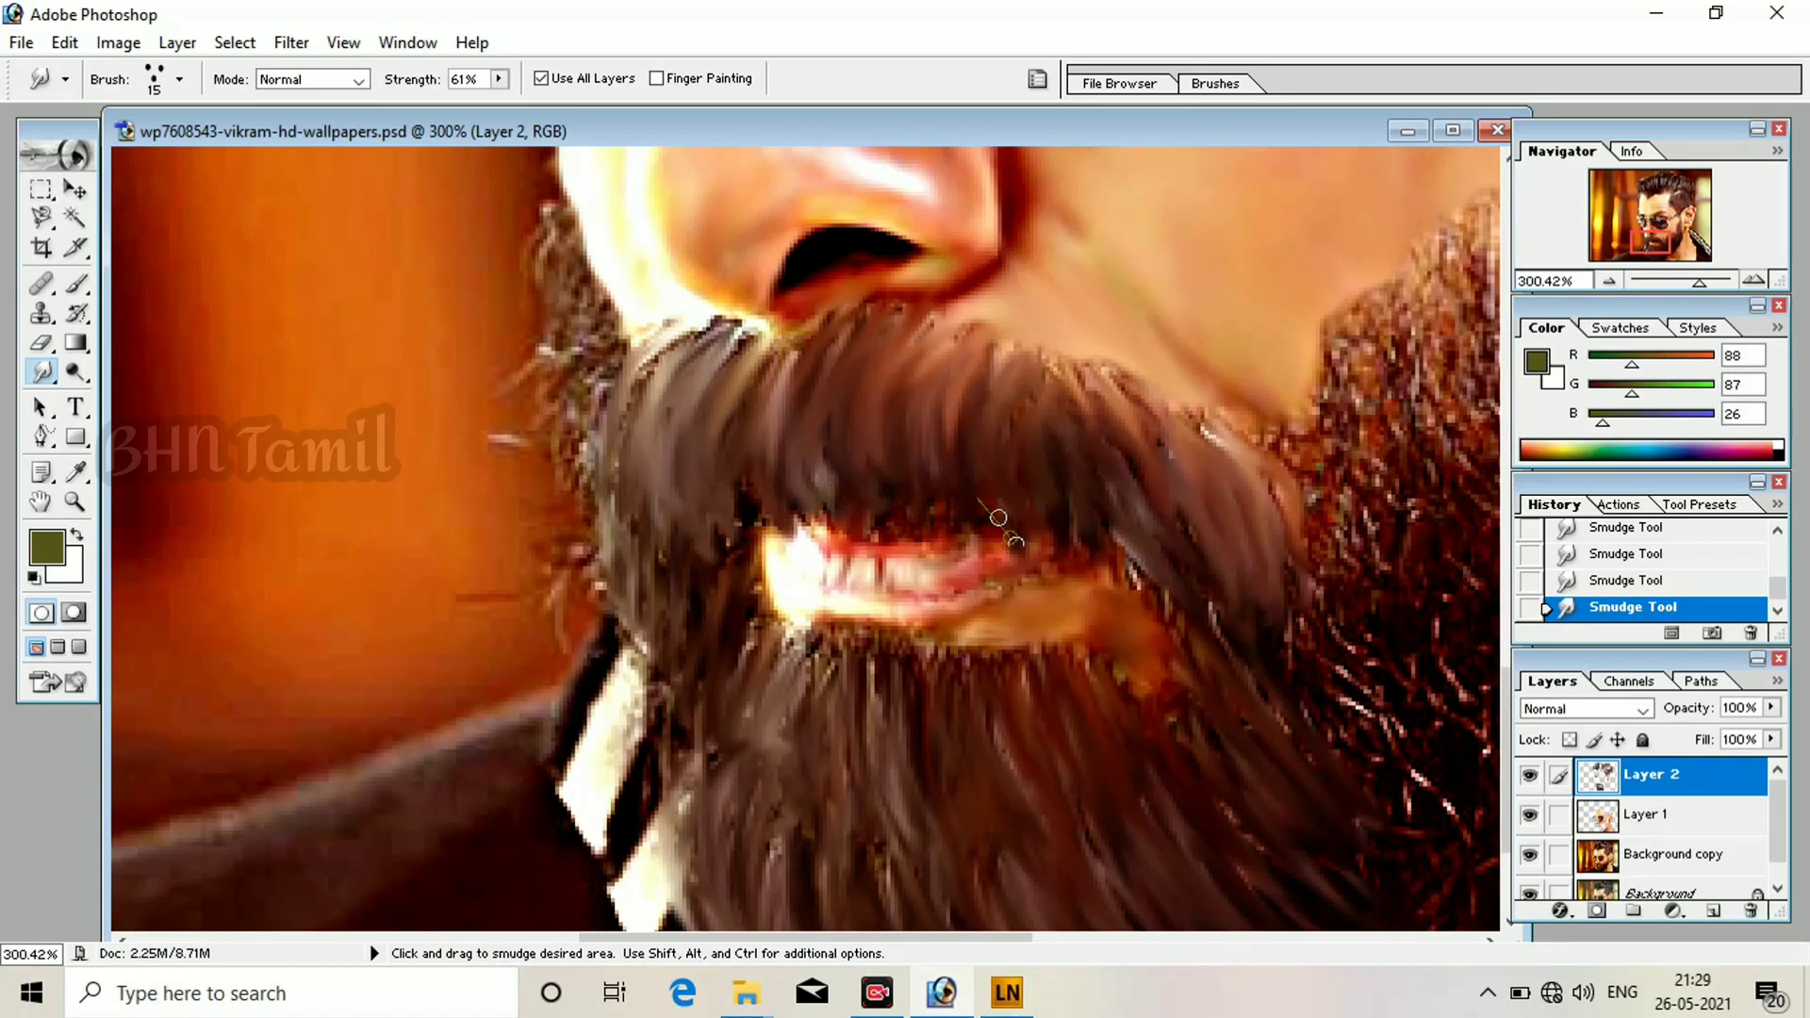
Smudge the stray light hairs from the ear-side end of the mustache down toward the jawline.
scroll(1235, 693, down, 3)
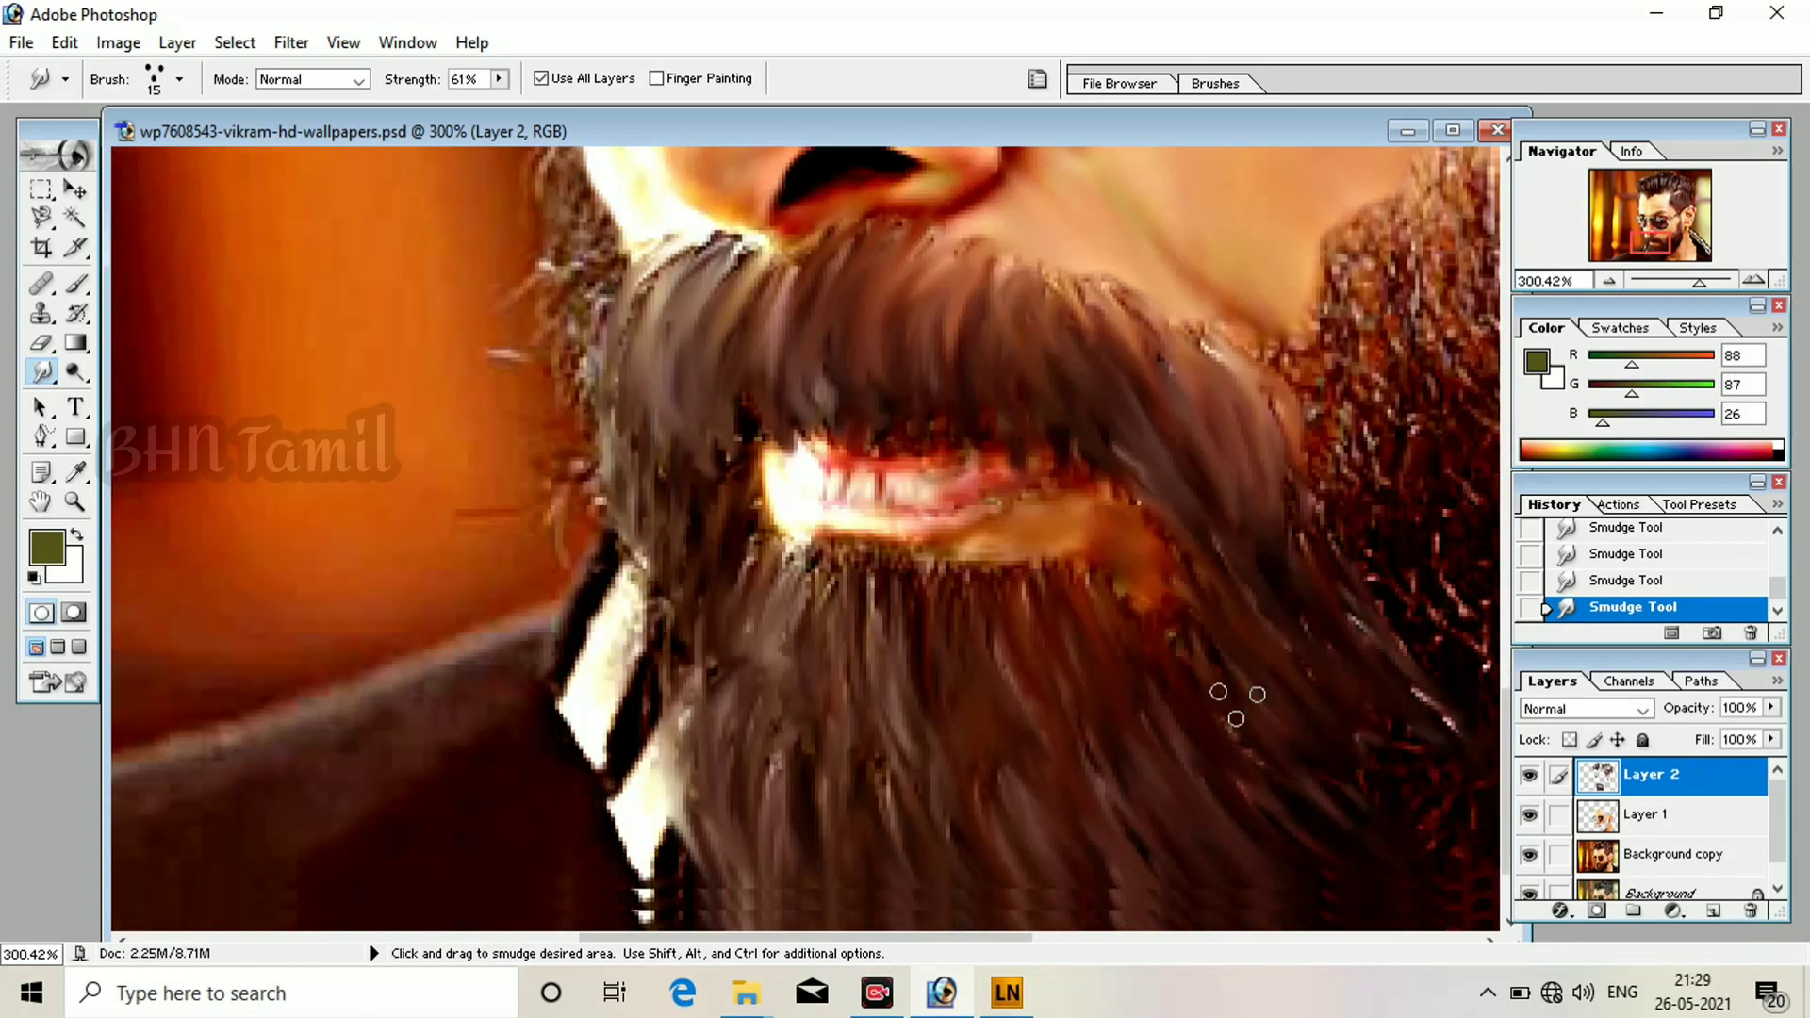
scroll(790, 498, right, 7)
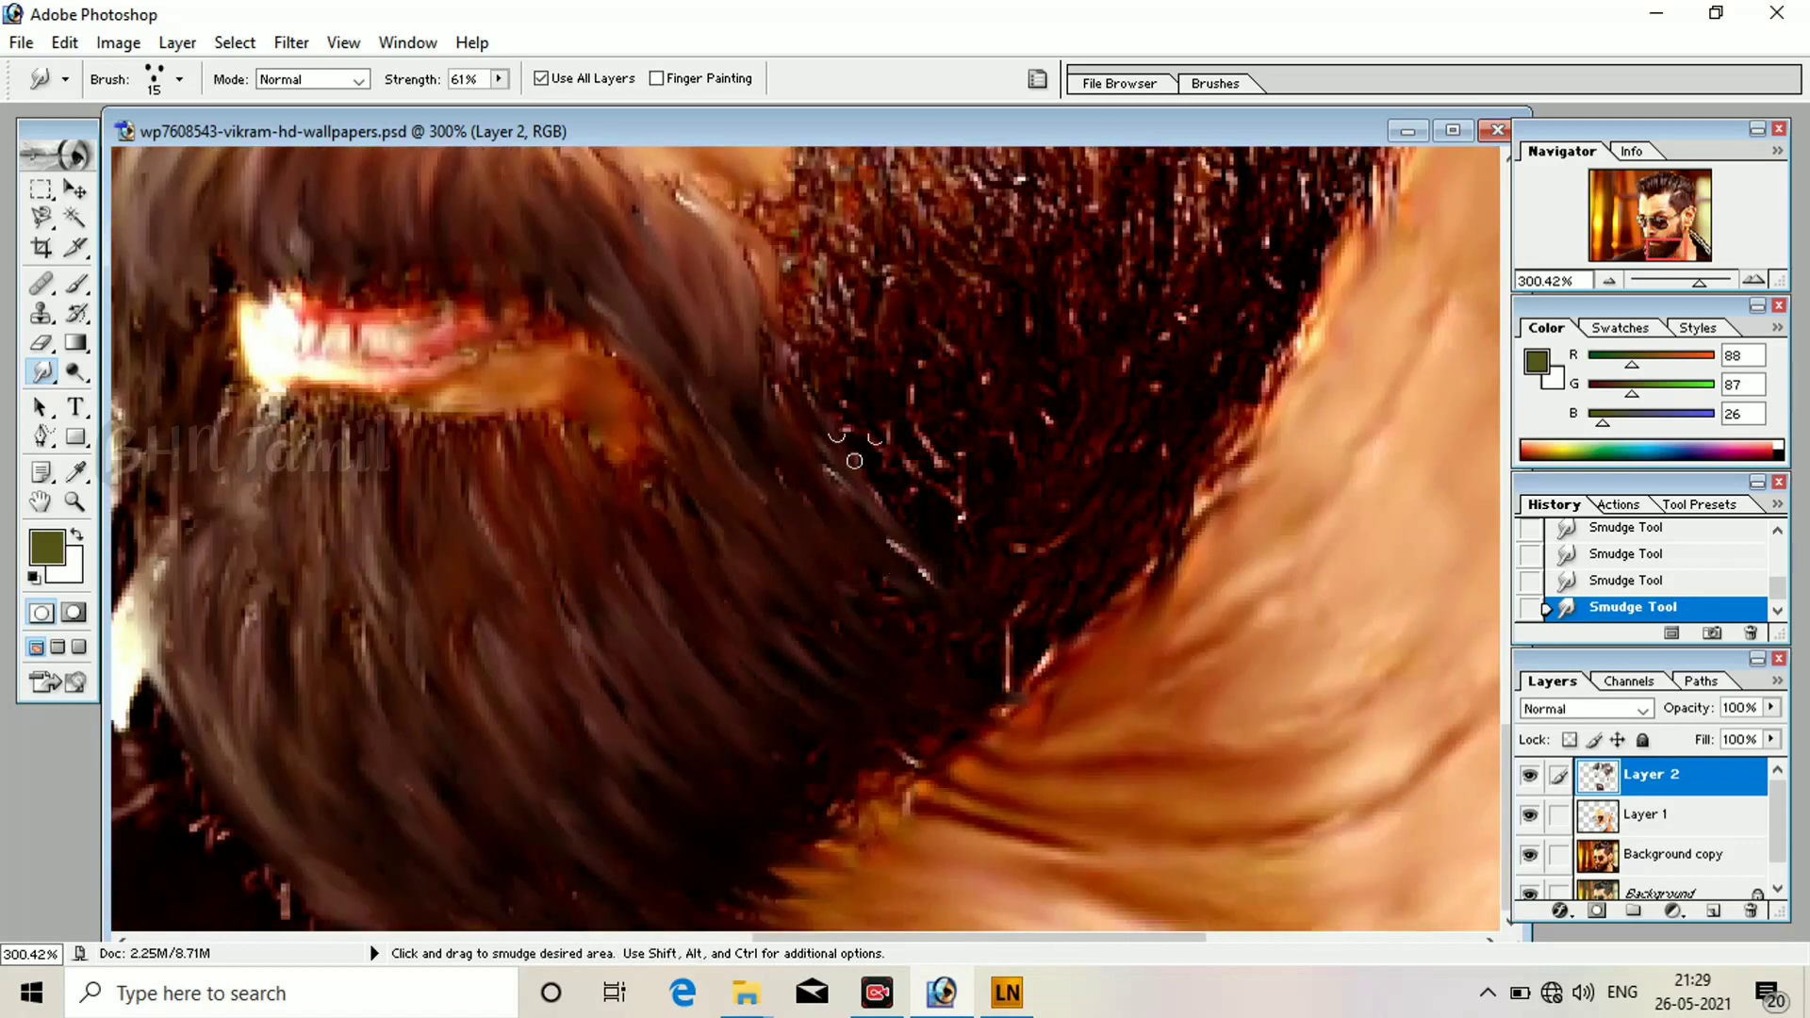
drag(854, 461, 919, 565)
Smudge the cheek beard in long downward strokes from its upper edge, across to the side near the ear.
scroll(919, 514, up, 6)
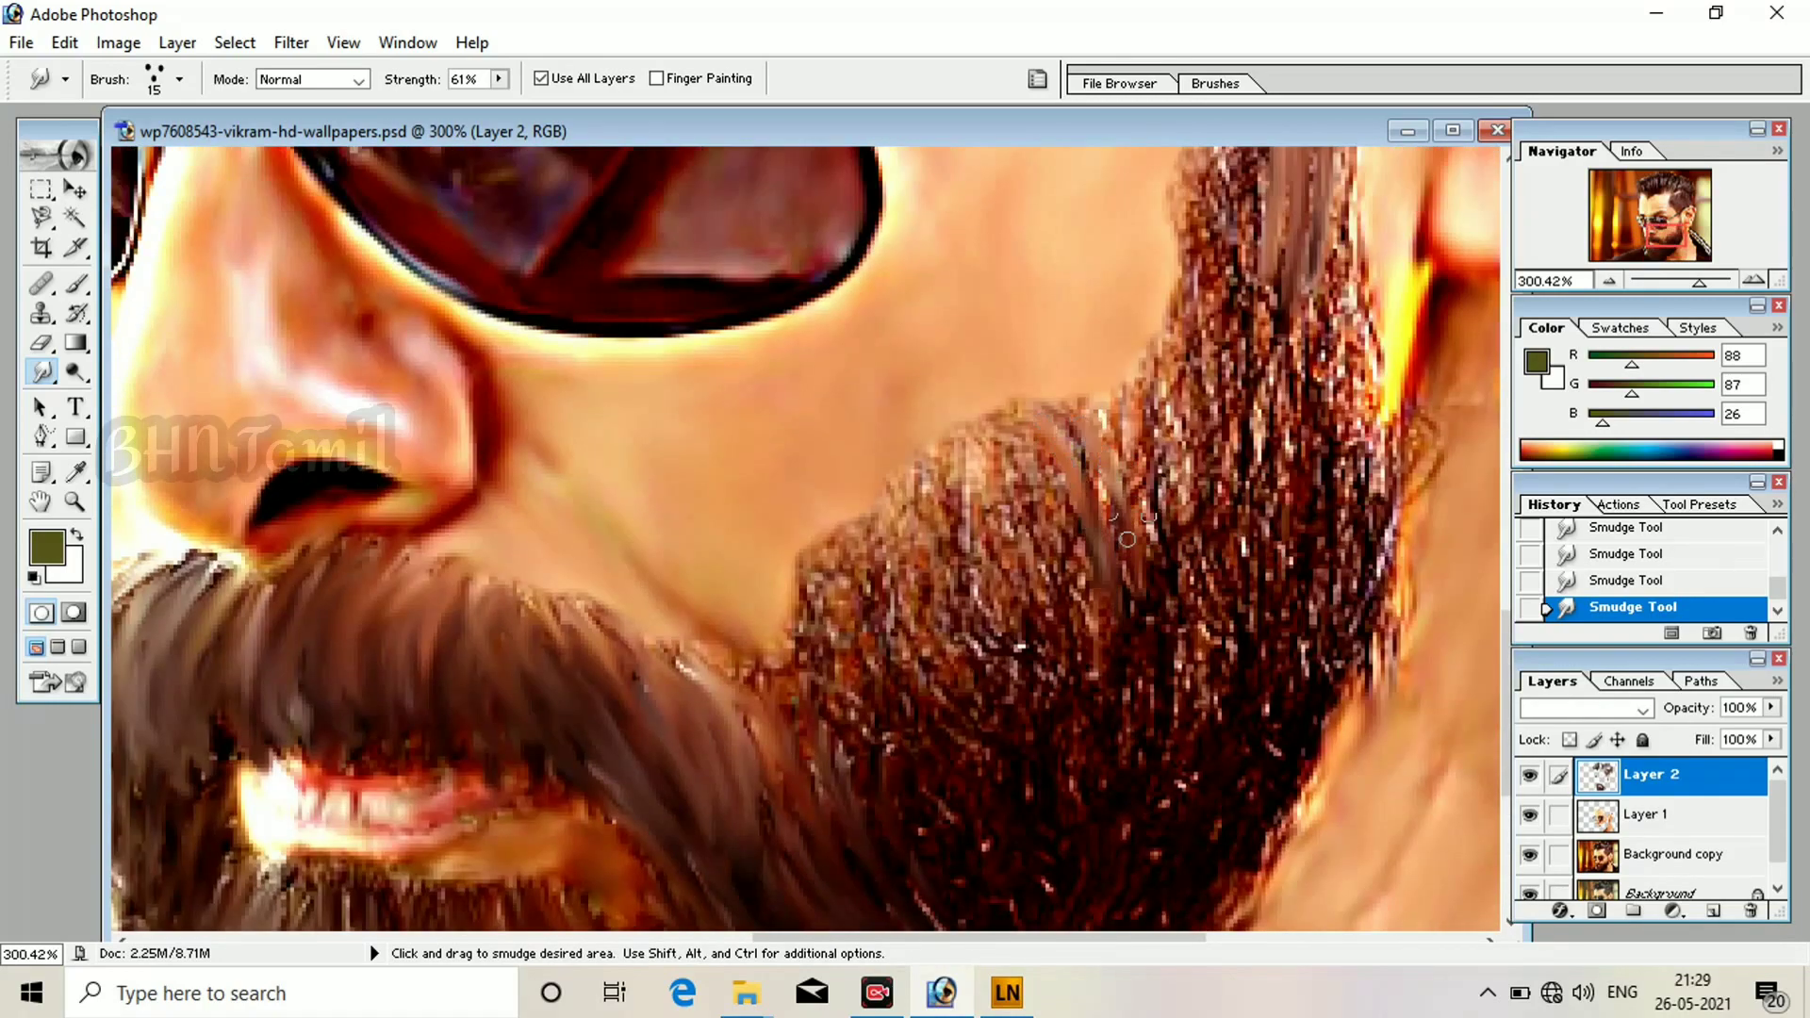
mouse_move(1127, 540)
mouse_down()
mouse_move(1098, 784)
mouse_move(1146, 438)
mouse_move(957, 607)
mouse_move(990, 596)
mouse_move(992, 538)
mouse_move(926, 549)
mouse_move(940, 507)
mouse_move(954, 799)
mouse_move(904, 725)
mouse_move(975, 875)
mouse_move(826, 631)
mouse_move(844, 762)
mouse_move(848, 603)
mouse_up()
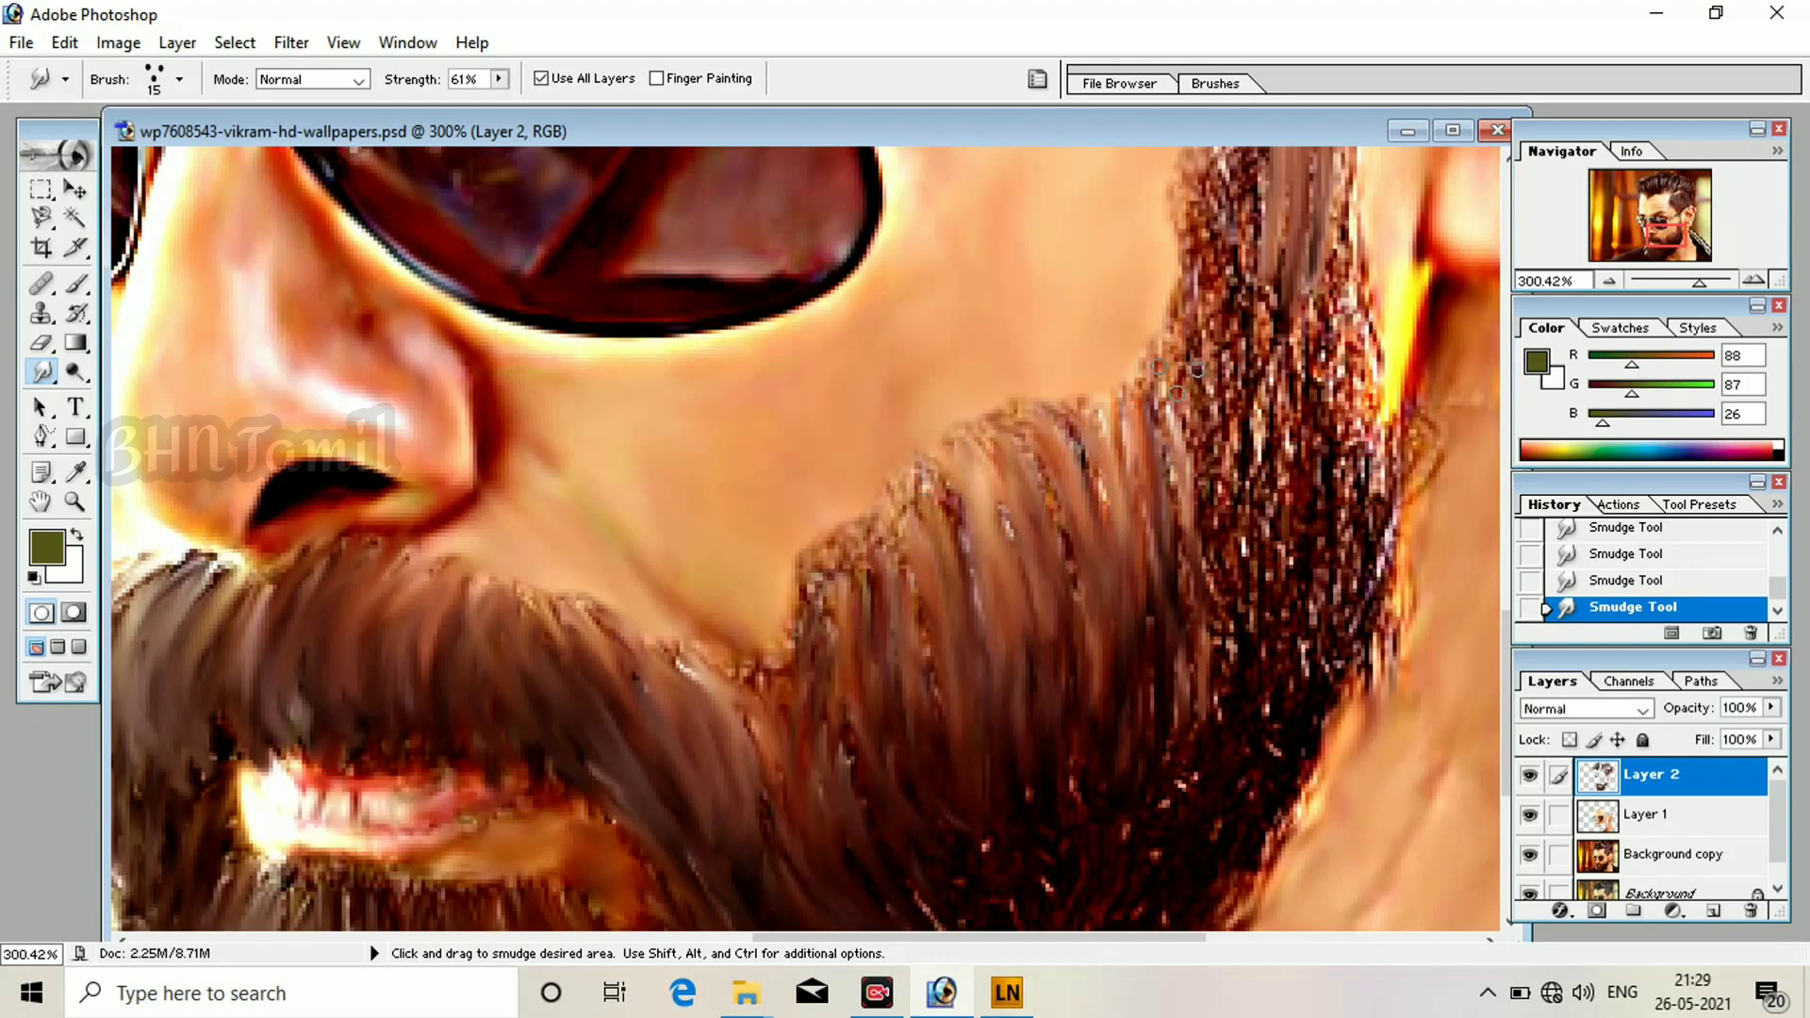
drag(1188, 358, 1255, 781)
mouse_move(1339, 389)
mouse_down()
mouse_move(1322, 749)
mouse_move(1367, 721)
mouse_up()
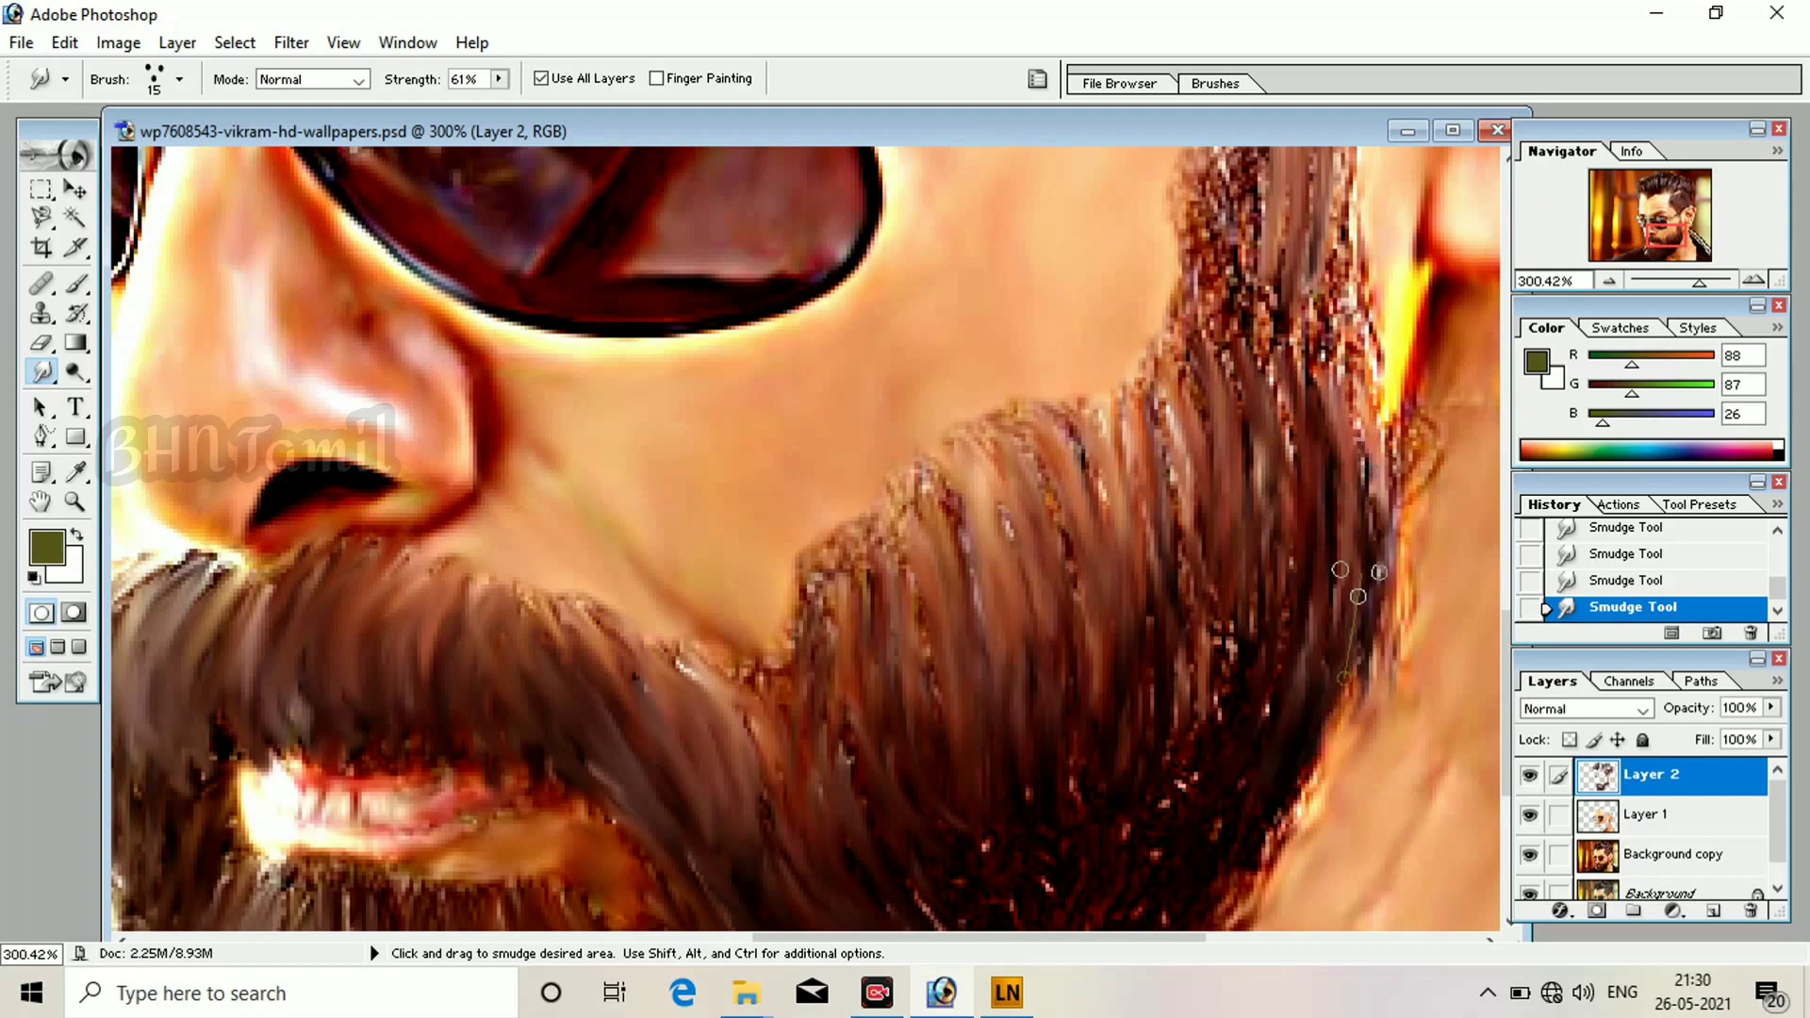
Smudge the remaining rough hairs of the lower cheek beard down to the jawline.
scroll(1202, 556, down, 3)
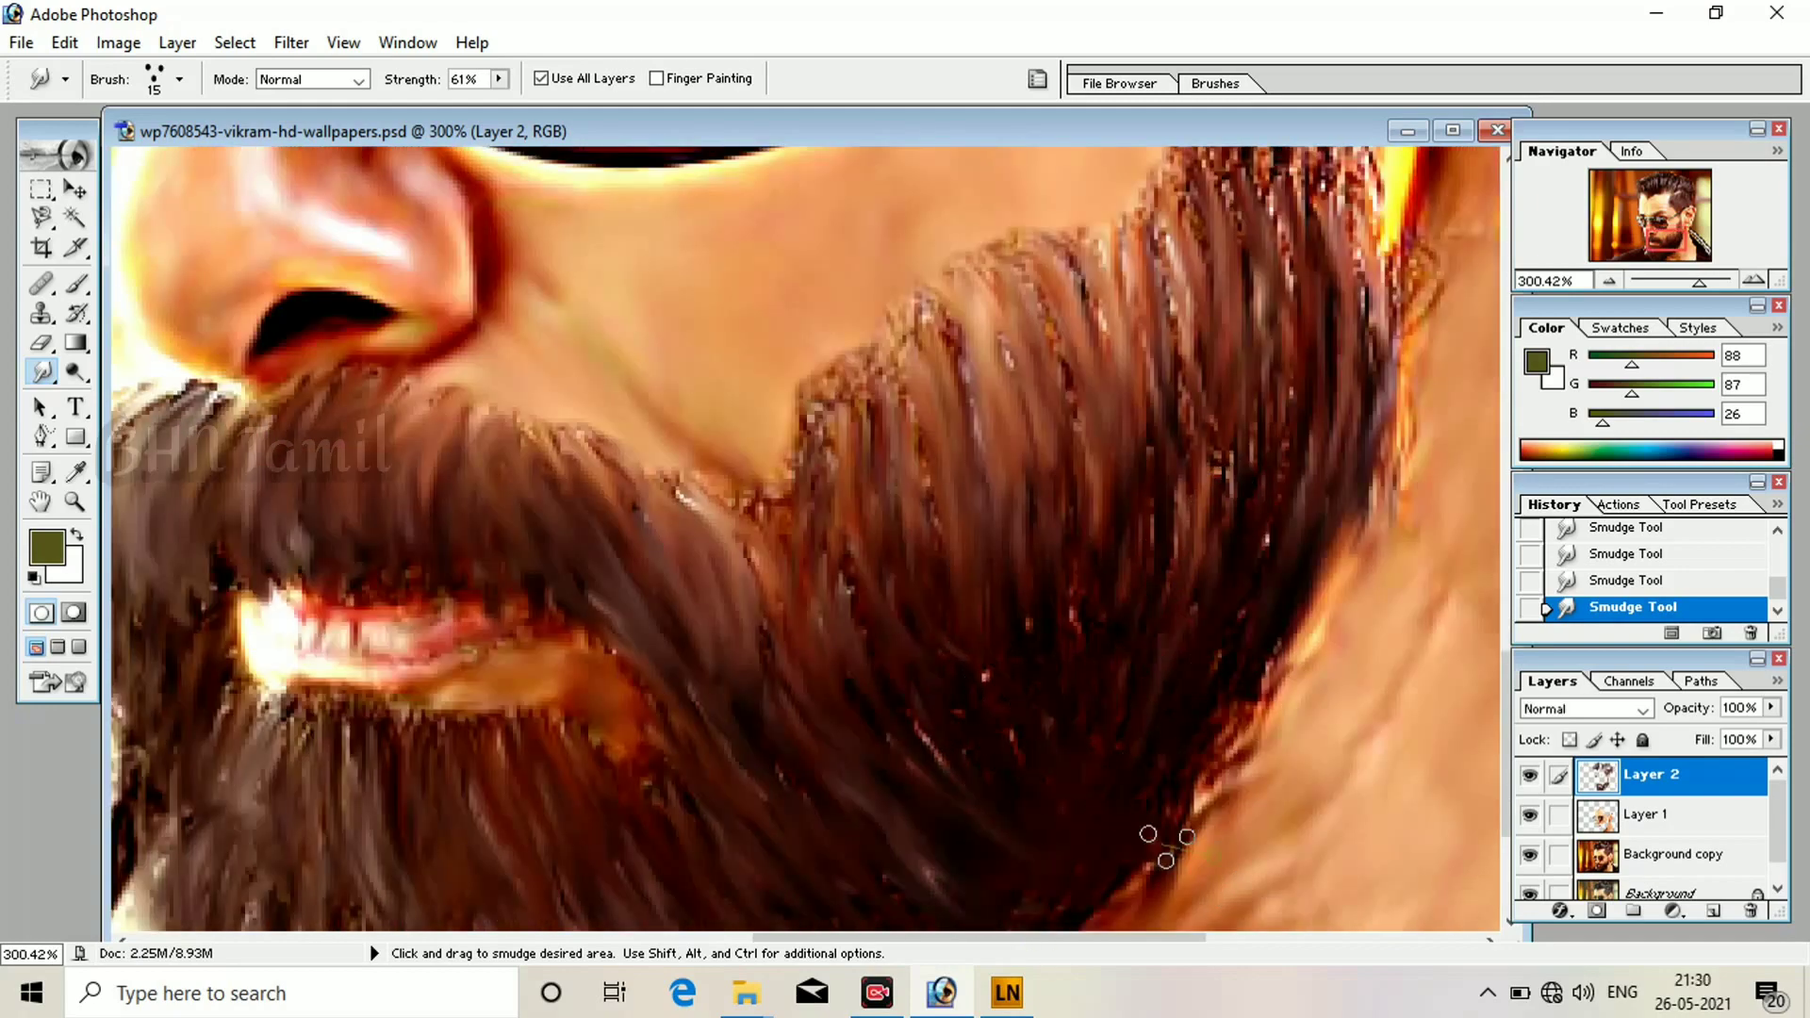
scroll(1206, 596, down, 3)
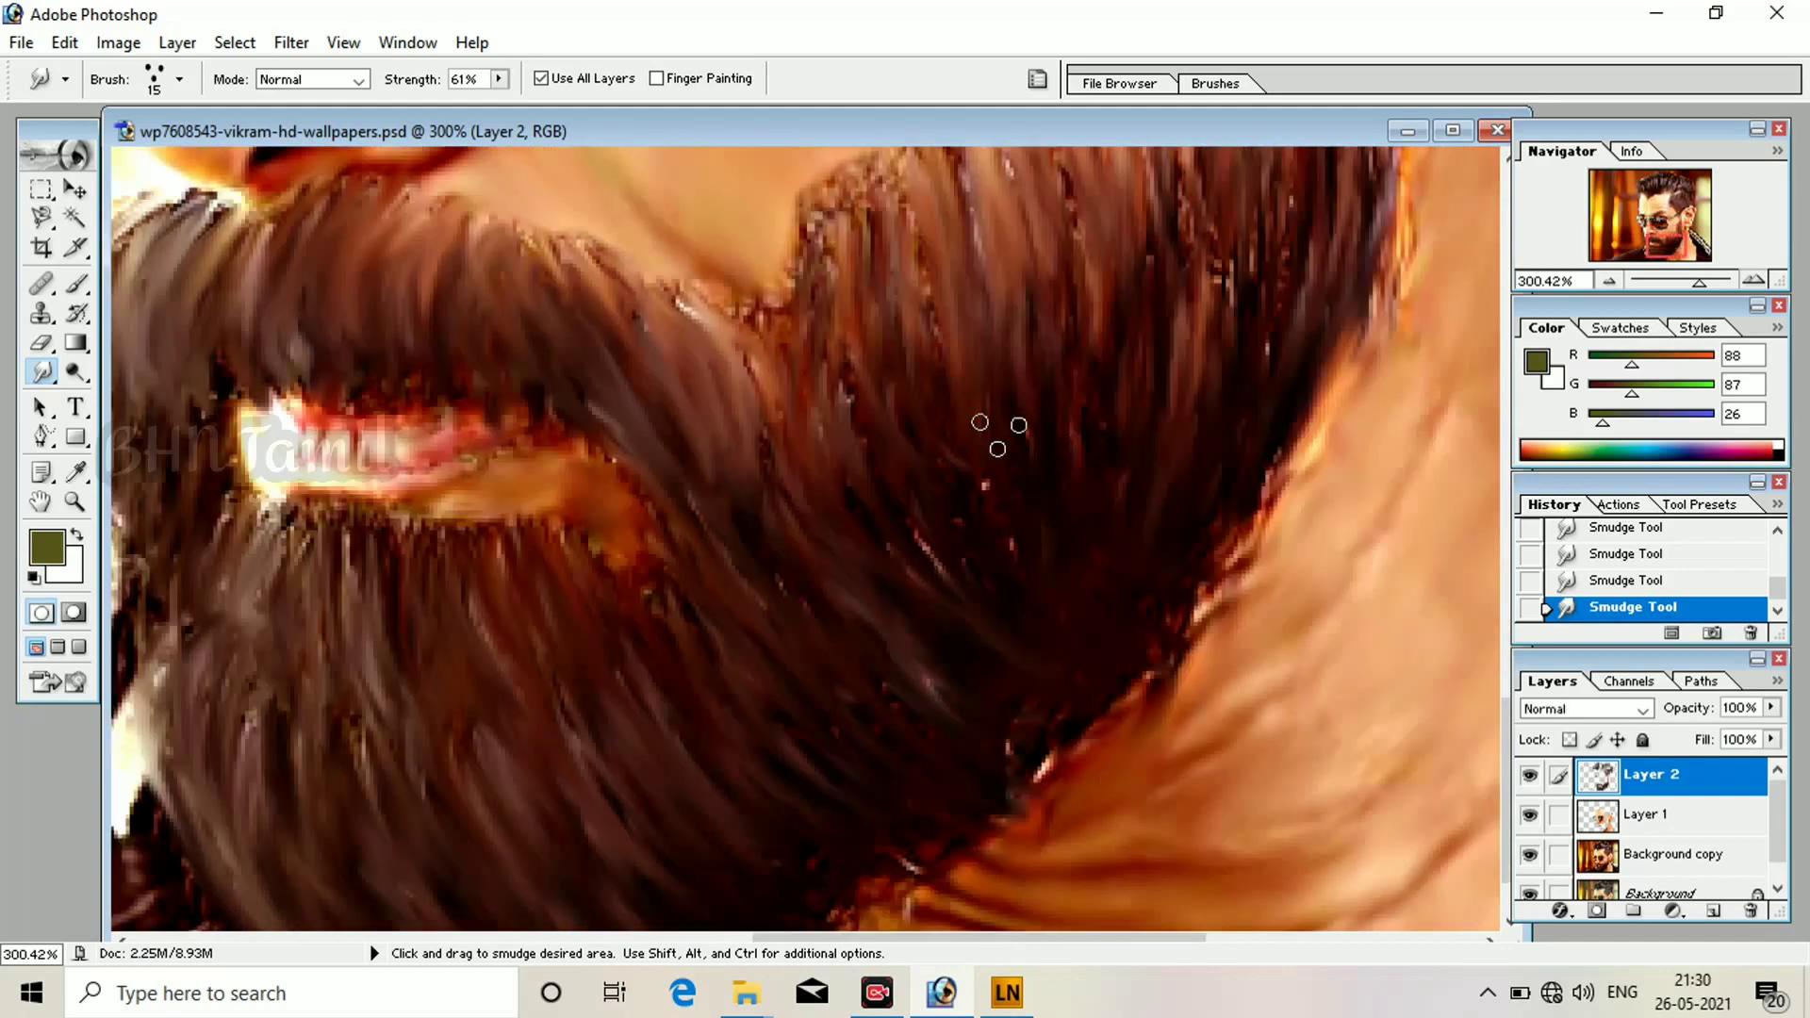
scroll(1169, 519, up, 3)
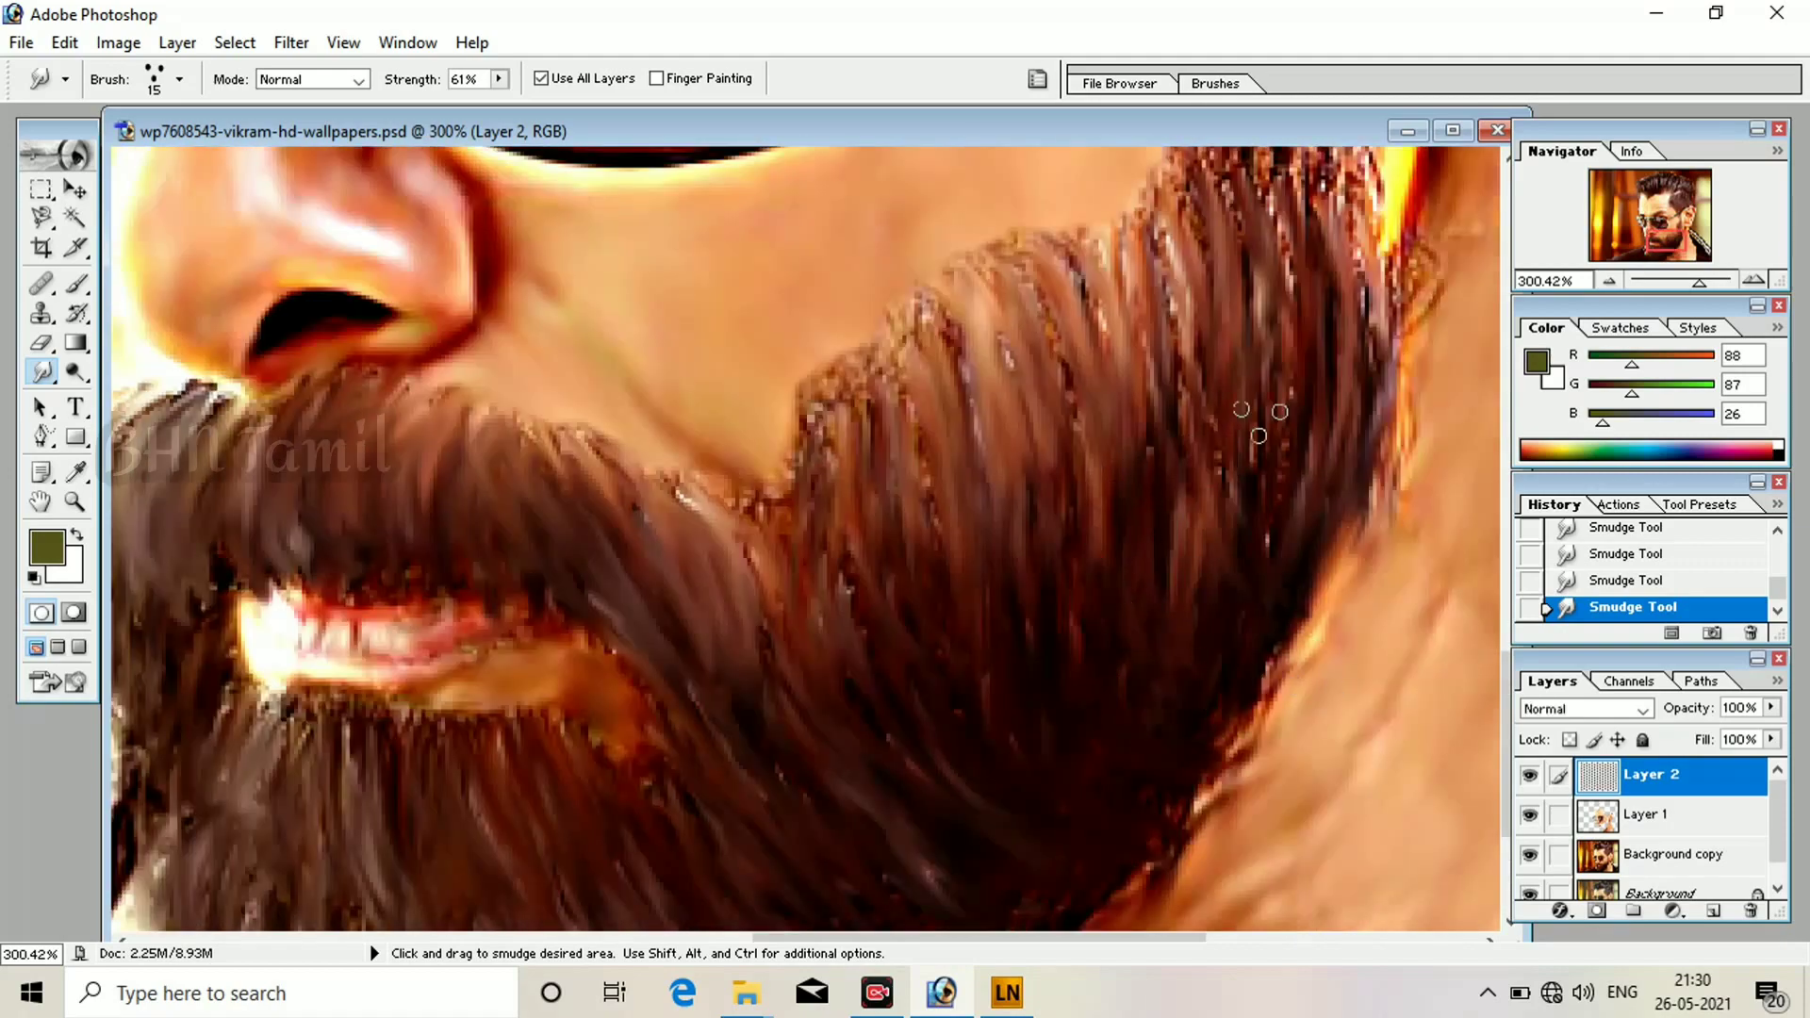
Smudge the sideburn hair beside the ear down into the cheek beard.
scroll(1334, 533, down, 1)
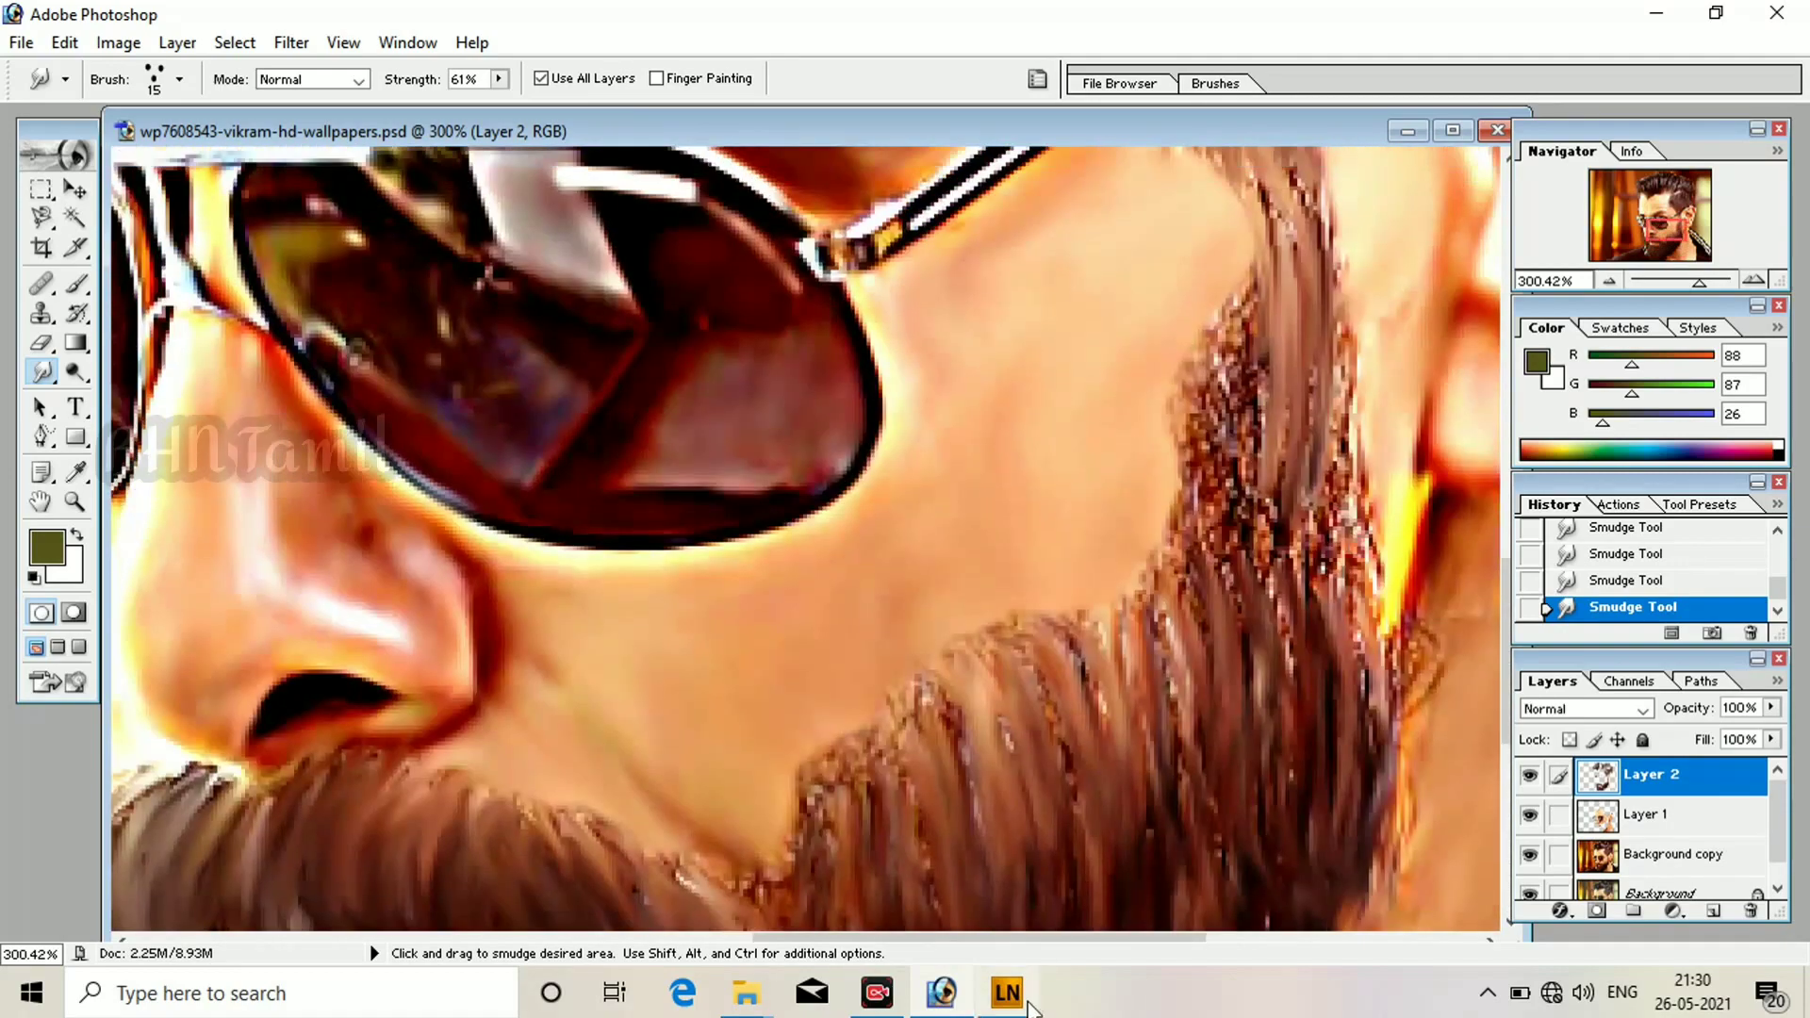
click(1007, 992)
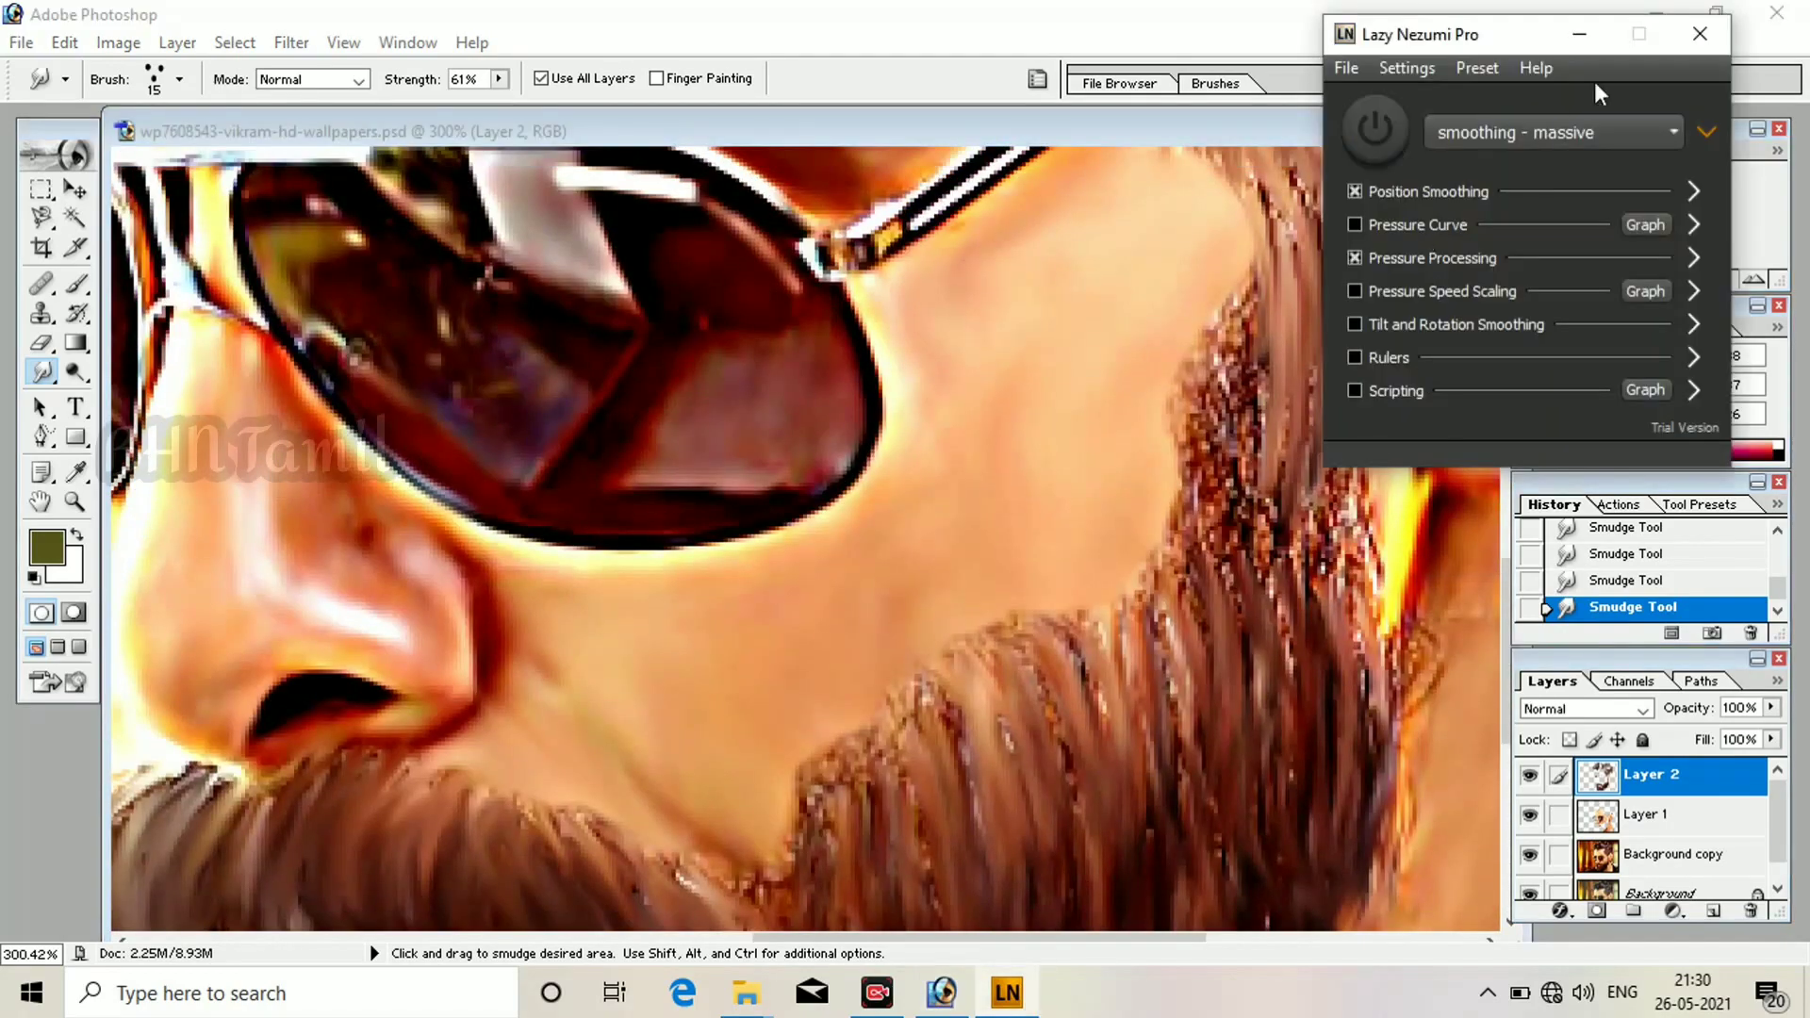
click(1007, 992)
mouse_move(1266, 536)
mouse_down()
mouse_move(1278, 468)
mouse_move(1361, 560)
mouse_move(1306, 577)
mouse_up()
drag(1228, 633, 1192, 644)
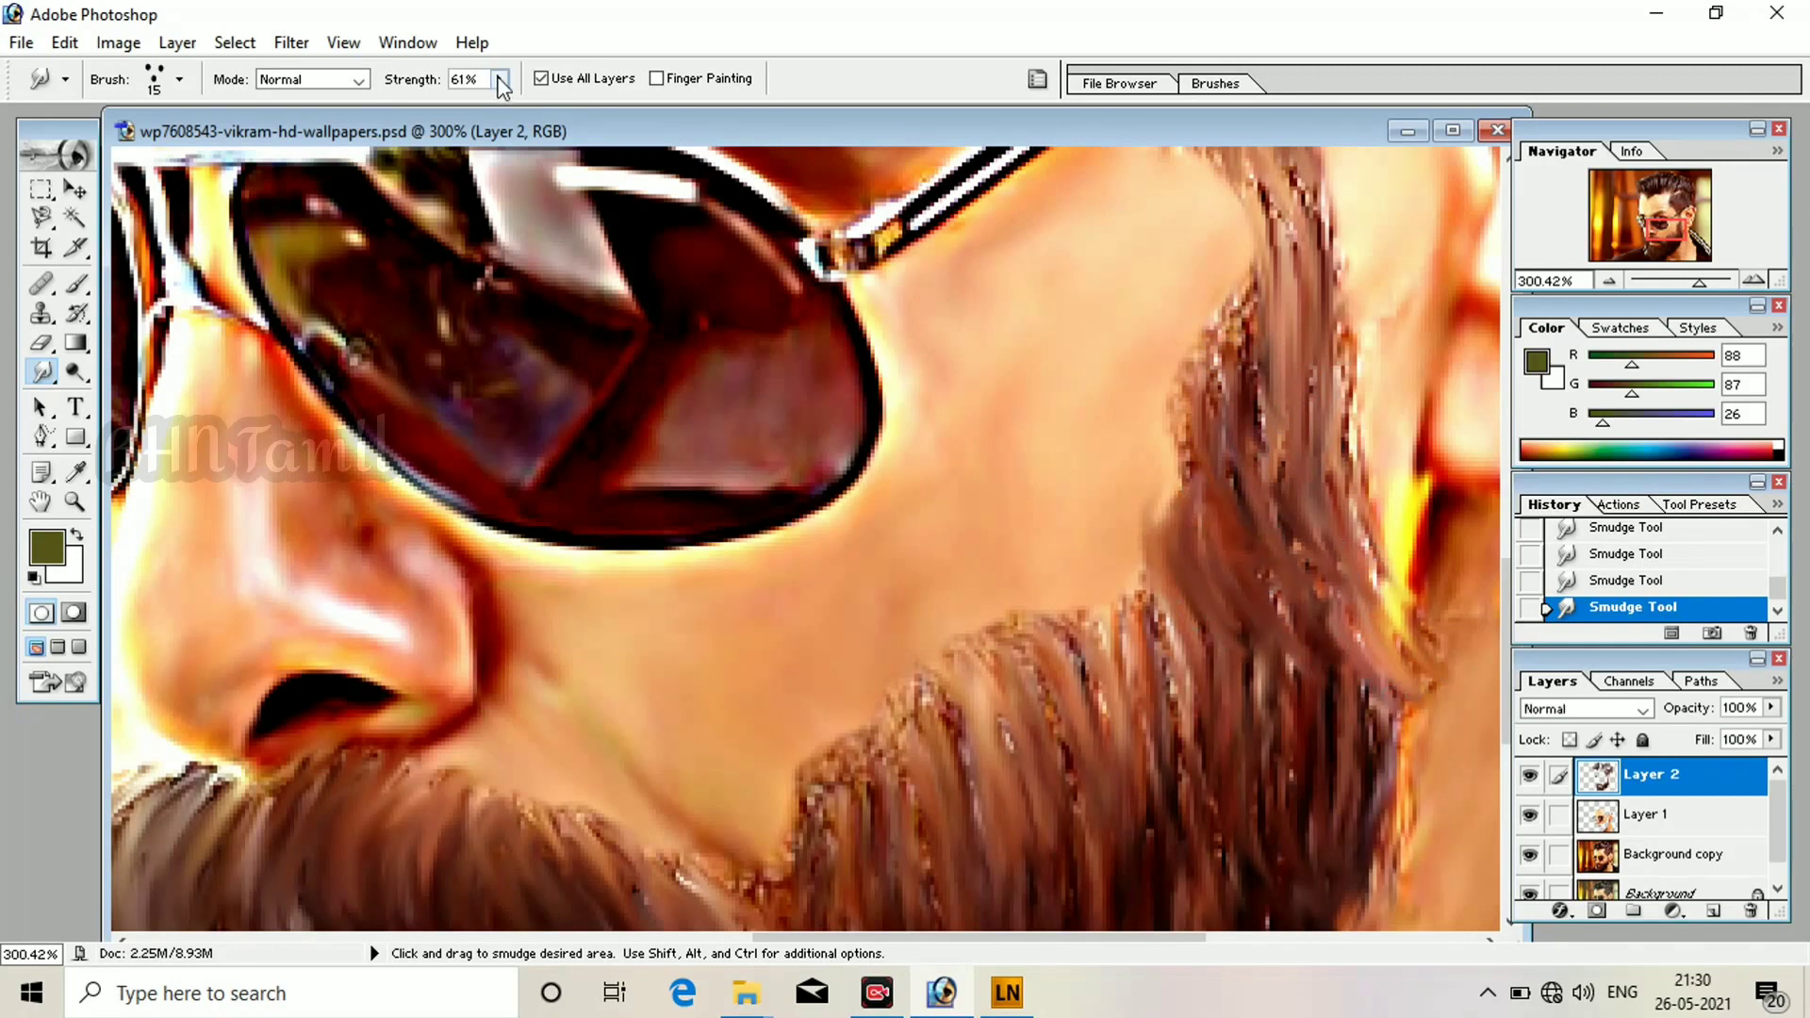
Lower the smudge strength to 35% and blend the cheek beard's upper edge into the skin with upward strokes.
drag(503, 86, 469, 109)
scroll(1164, 614, down, 1)
drag(1154, 558, 1122, 458)
drag(1112, 604, 1086, 499)
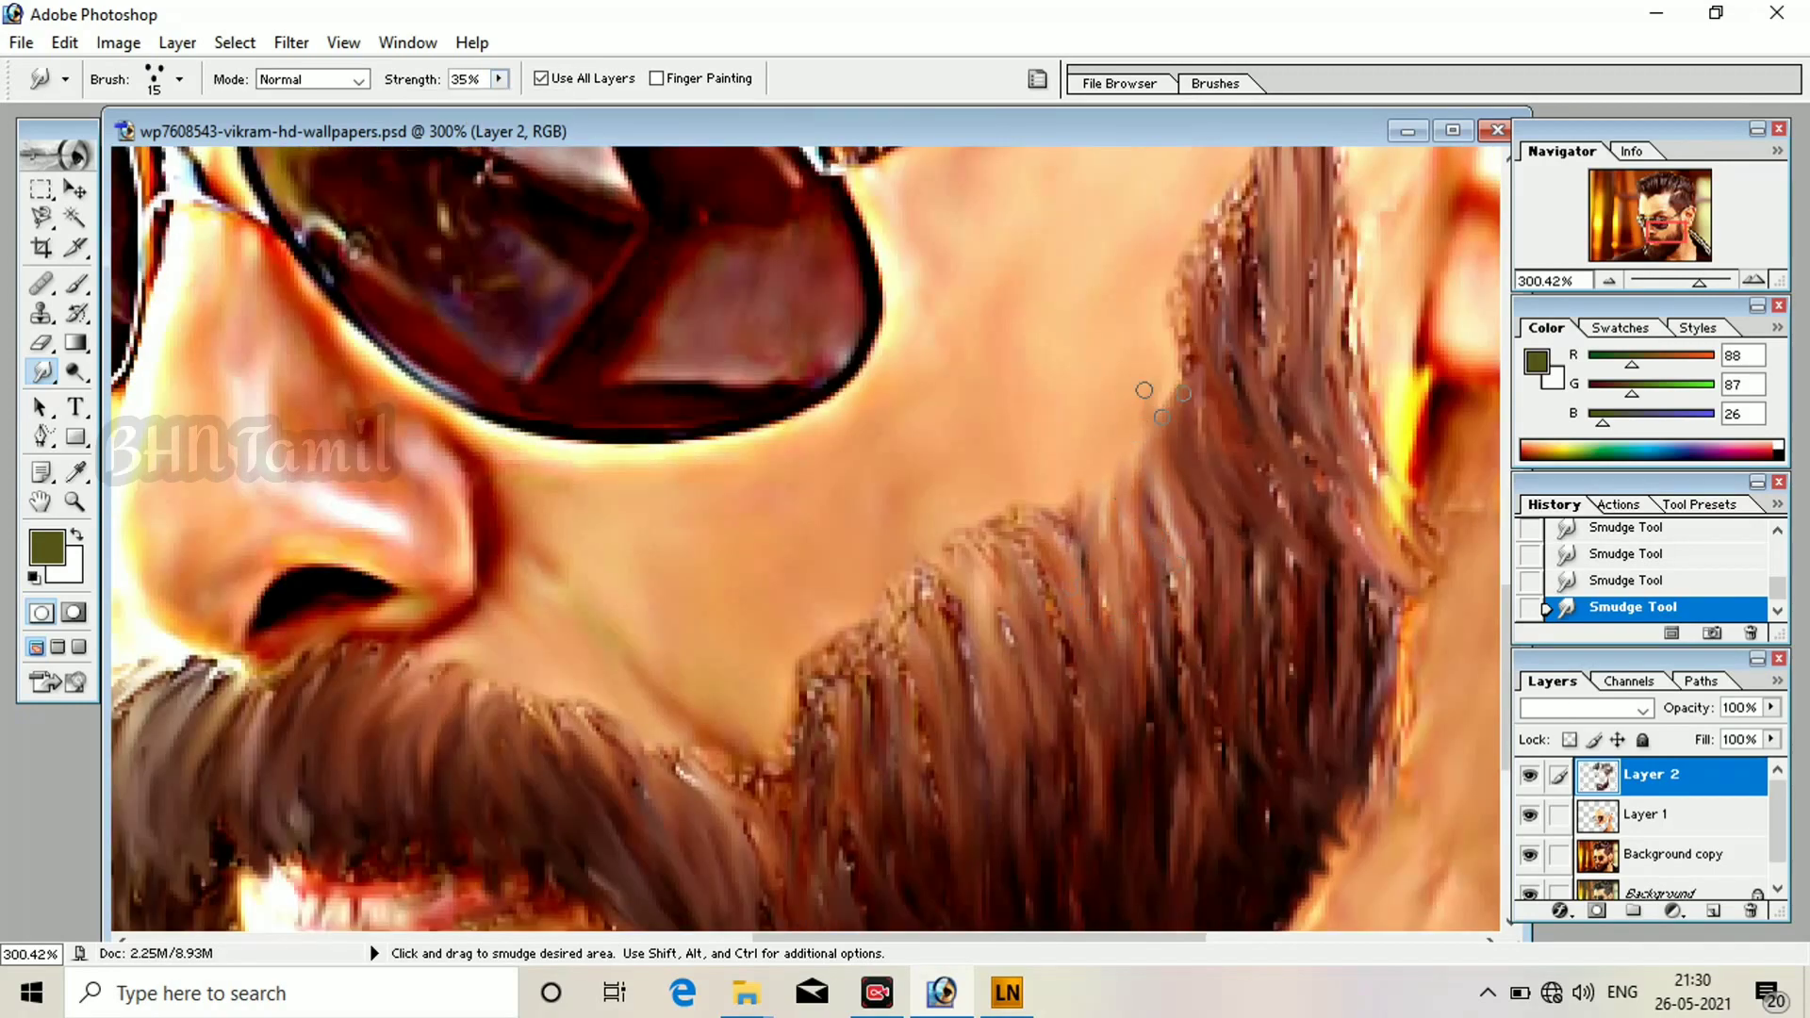
scroll(965, 494, down, 2)
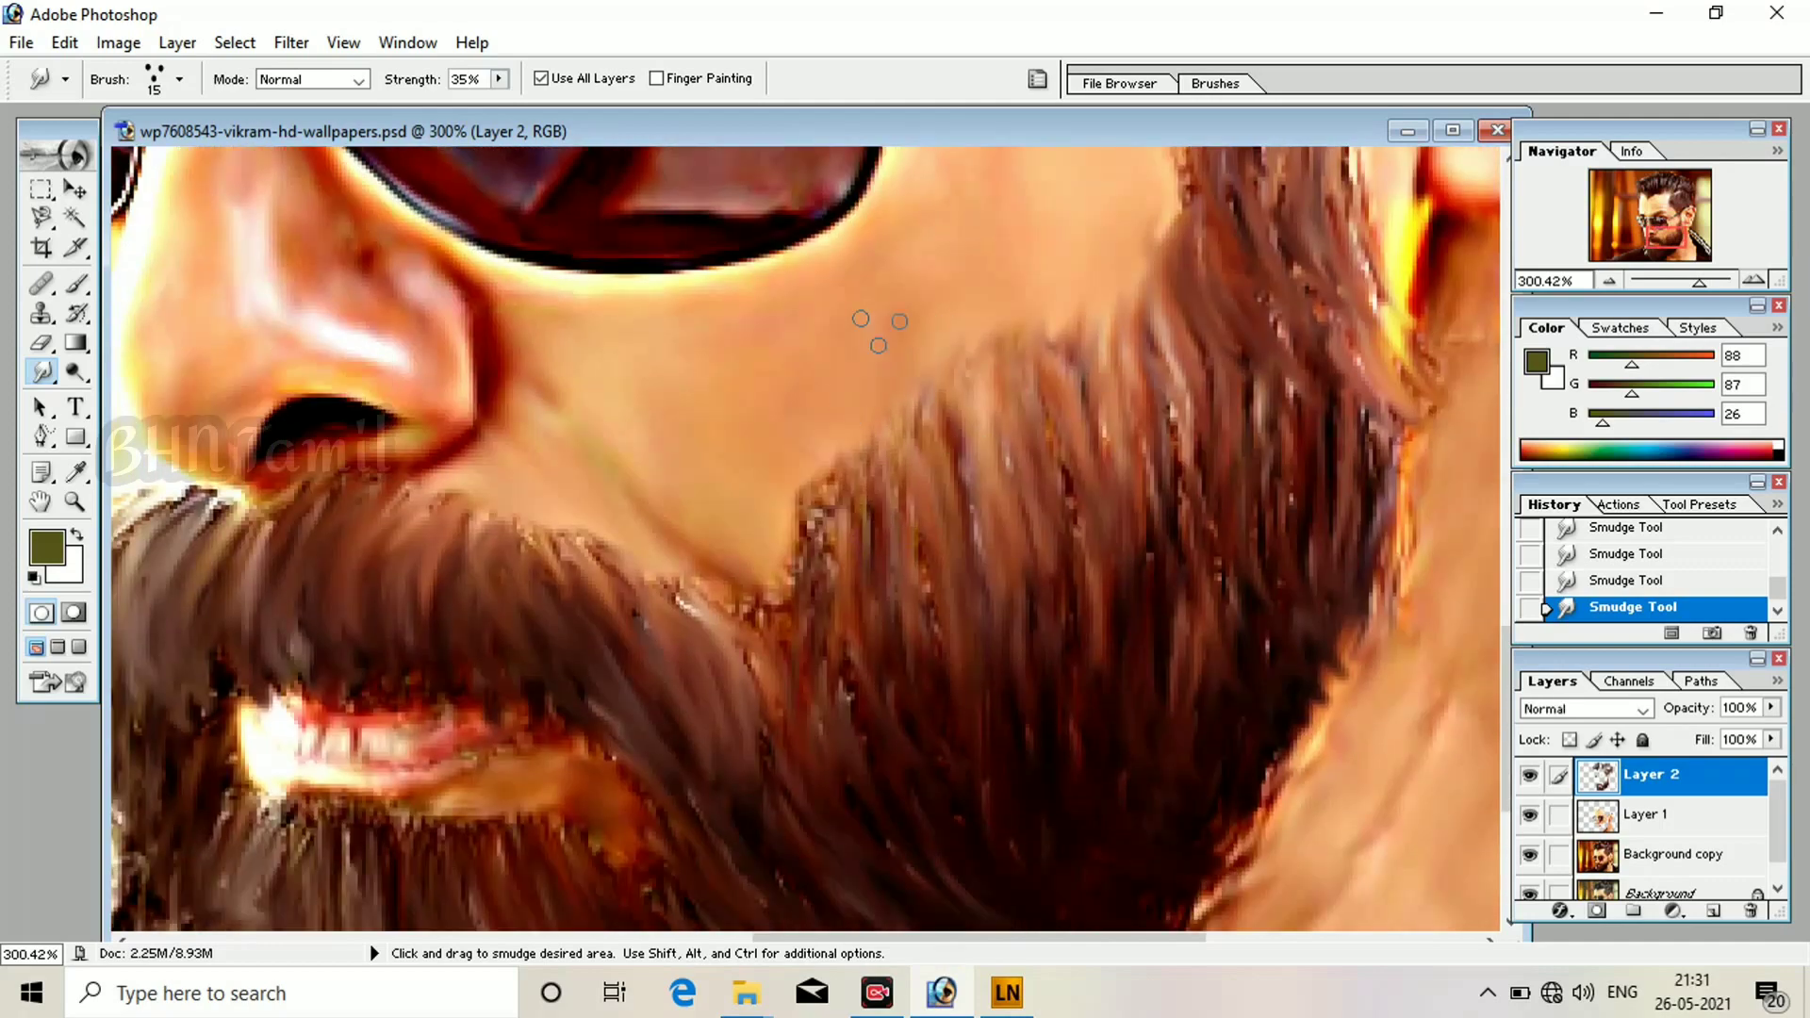
drag(812, 641, 801, 523)
drag(783, 669, 761, 589)
Soften the mustache's upper edge under the nose and smudge the beard hair on the far cheek.
scroll(794, 519, down, 3)
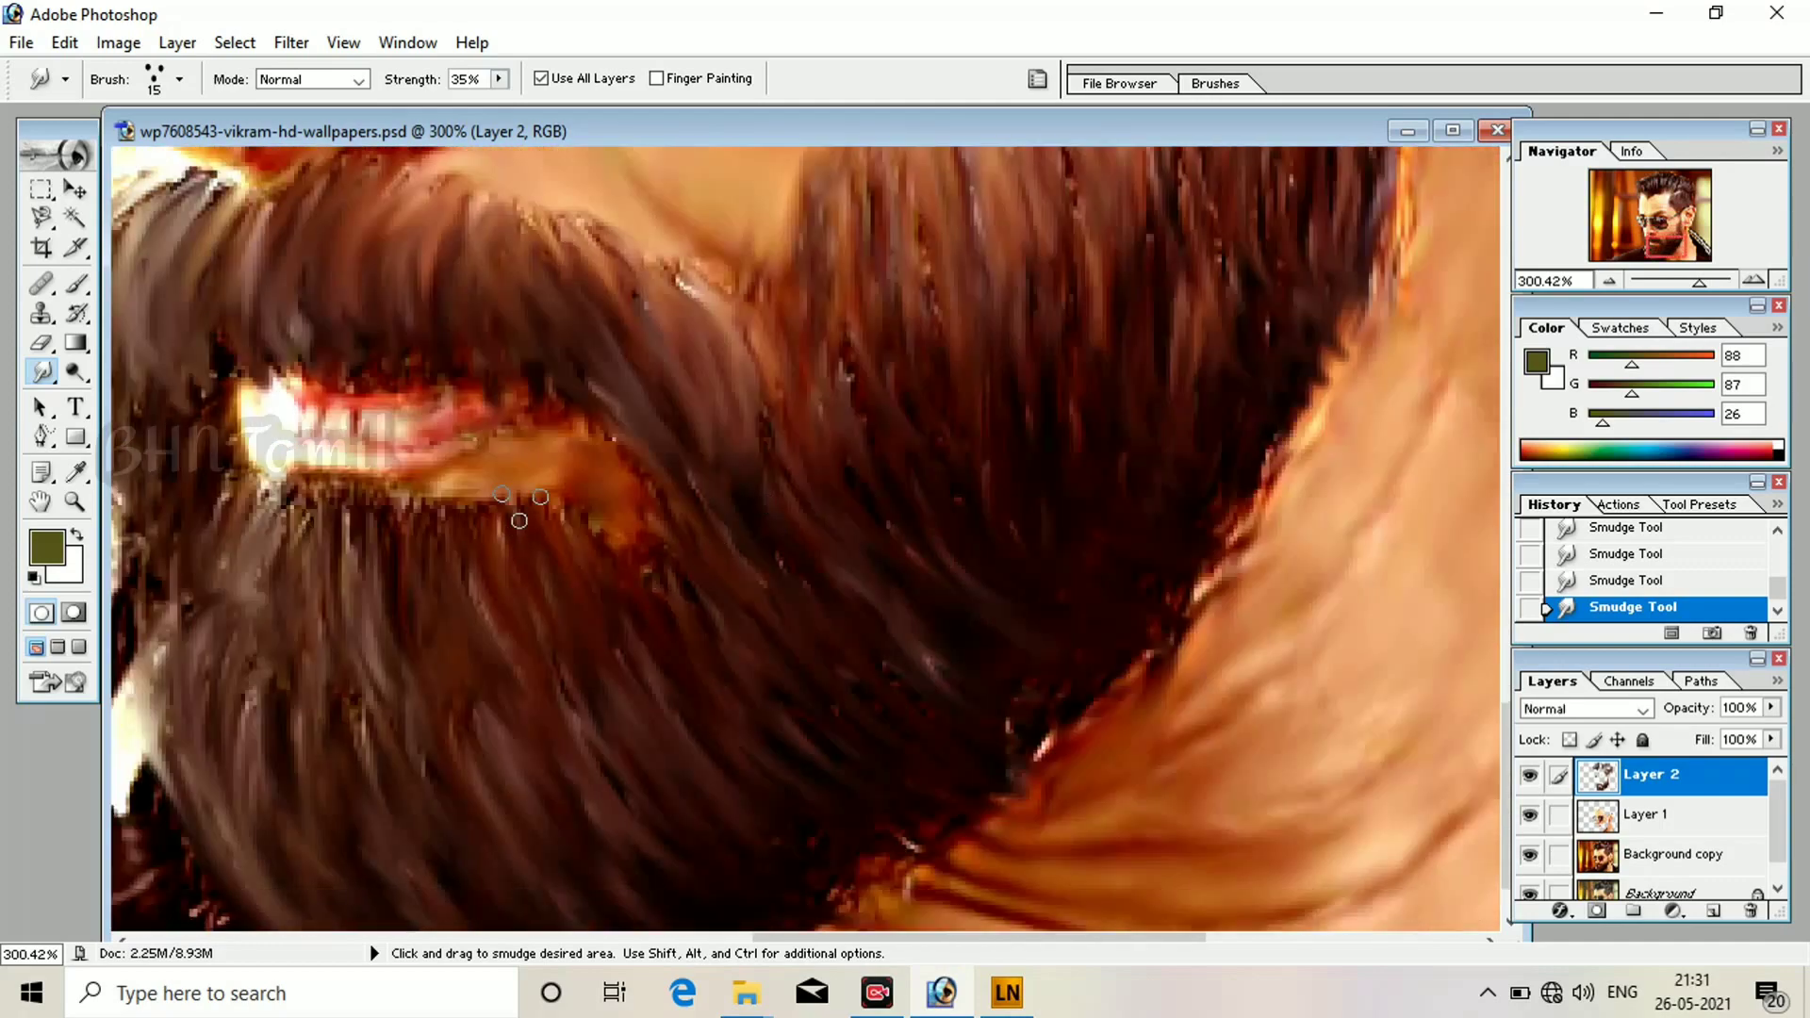
scroll(429, 382, up, 2)
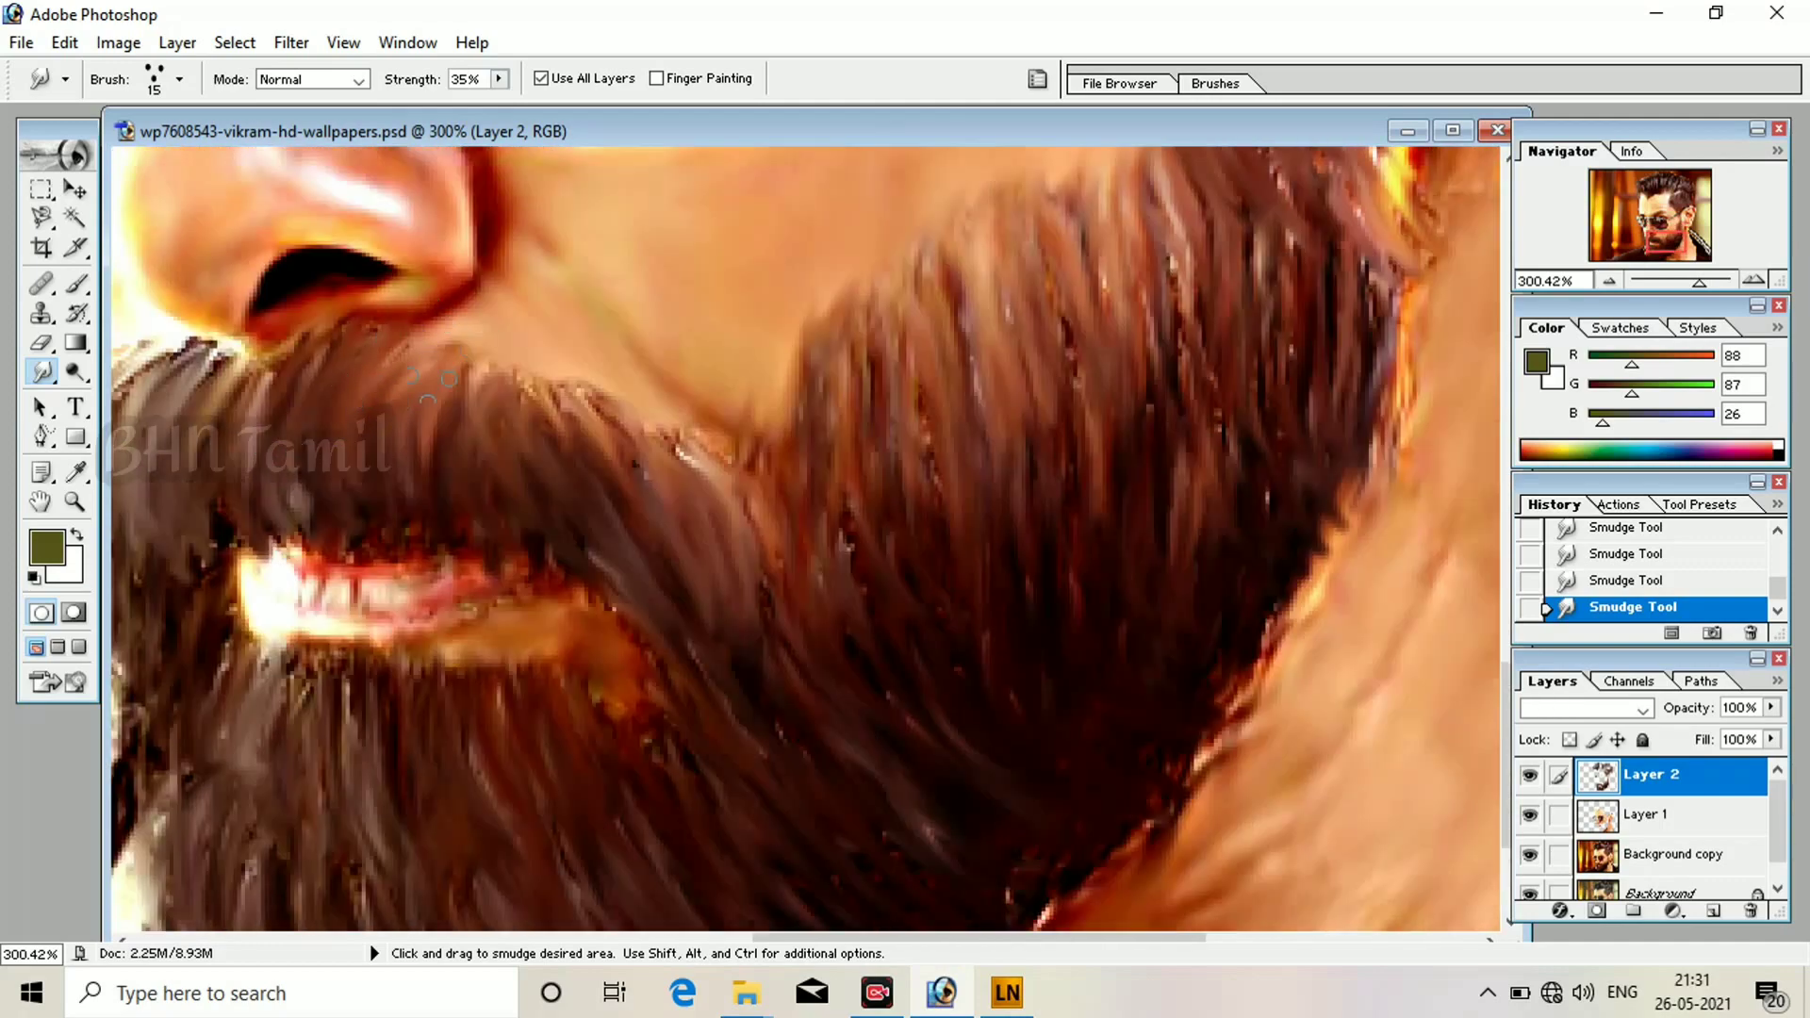
drag(230, 425, 659, 545)
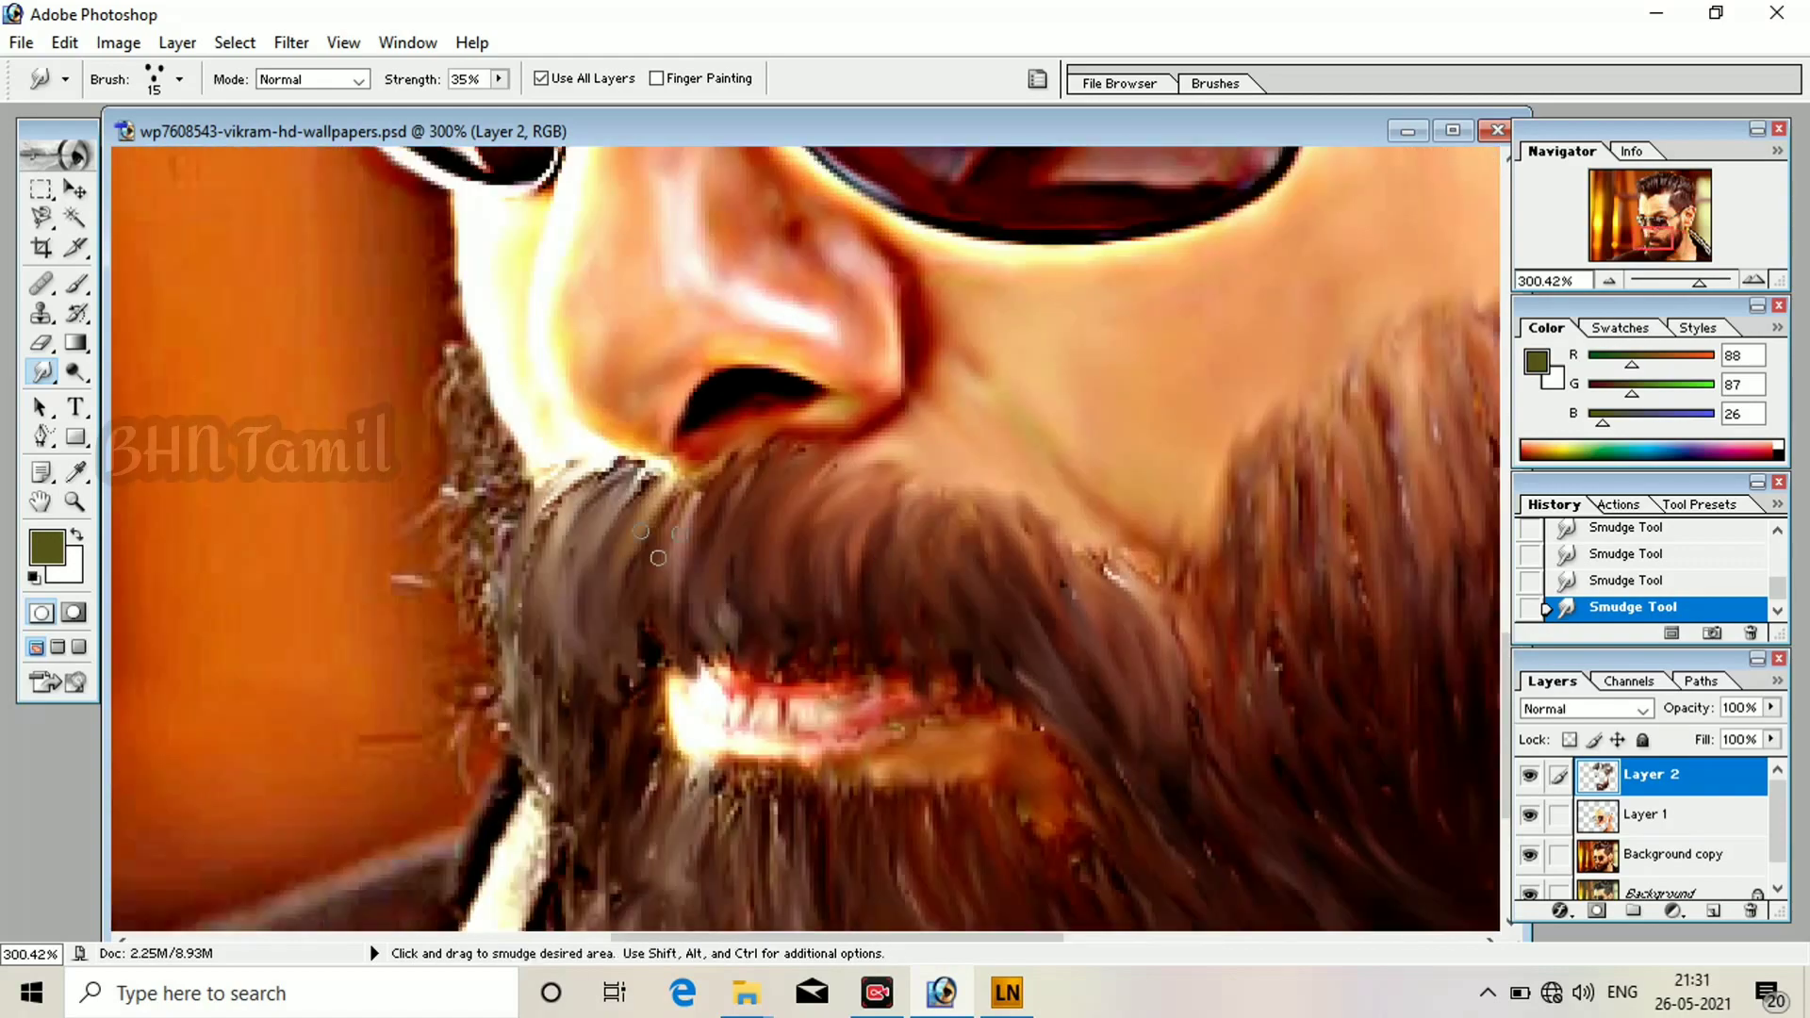
drag(487, 609, 498, 482)
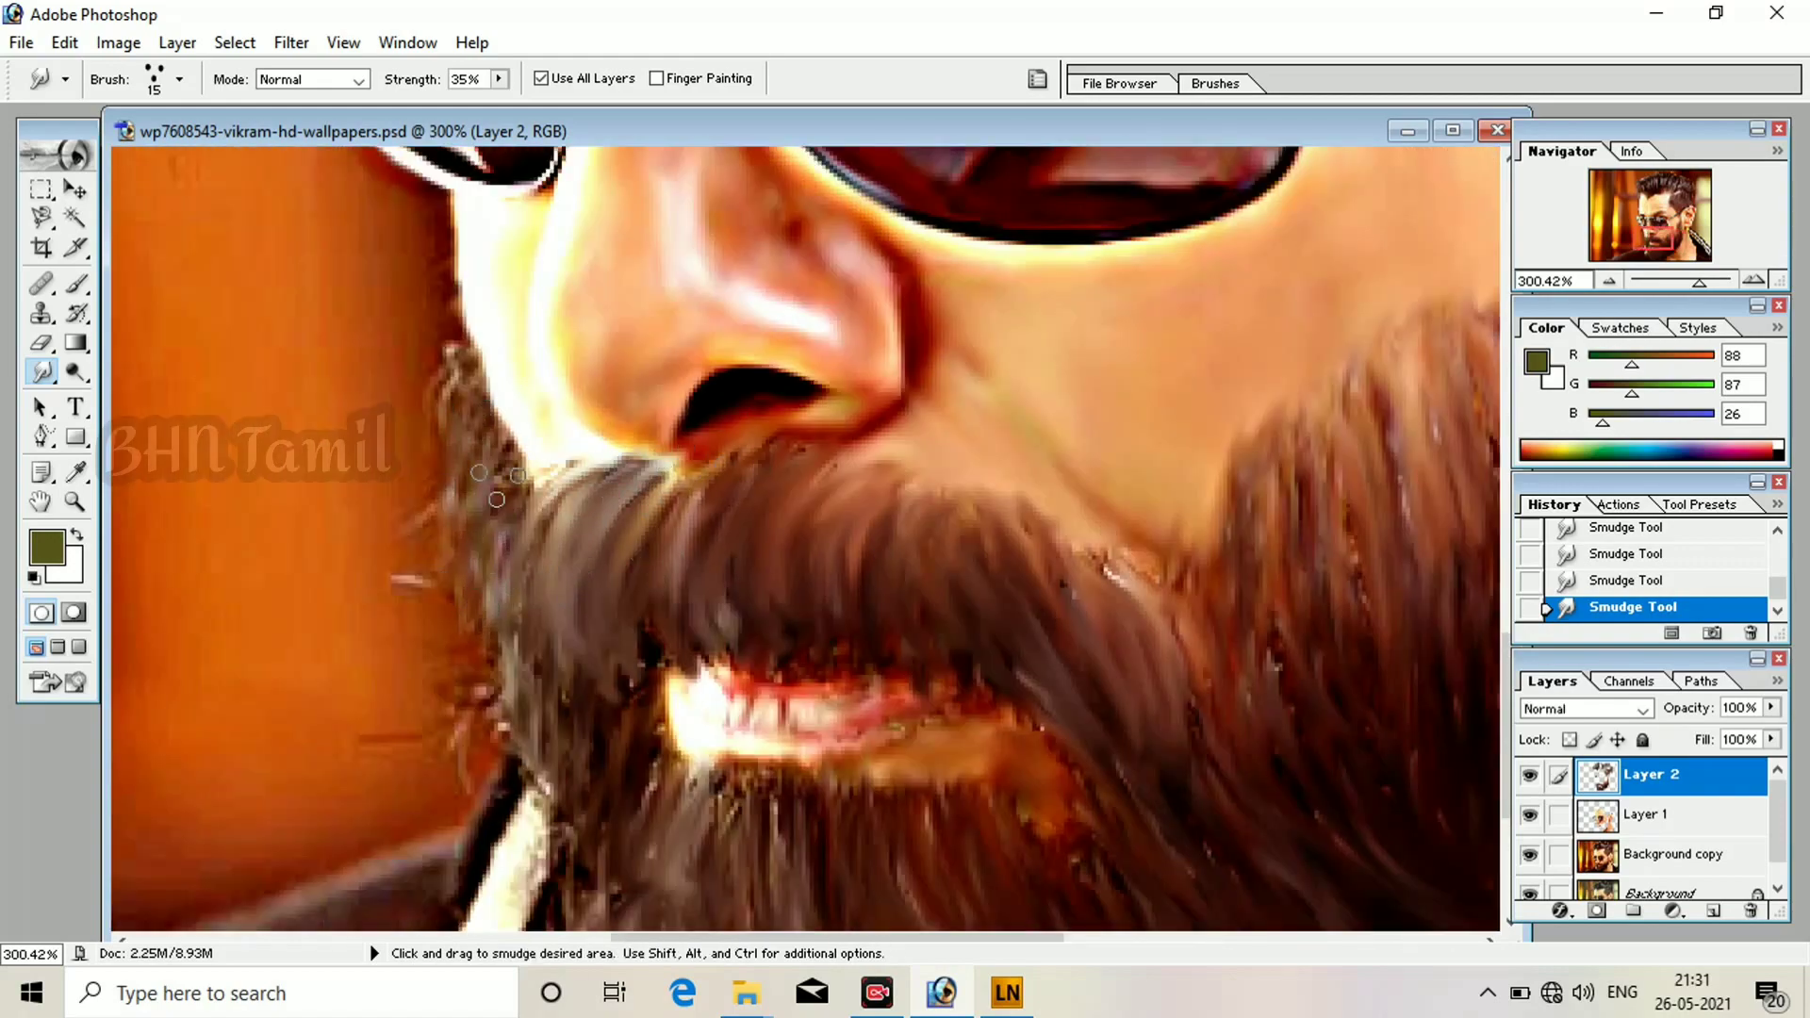
Smooth the rough hairs of the chin beard beside the collar, and review the whole portrait.
scroll(490, 584, down, 4)
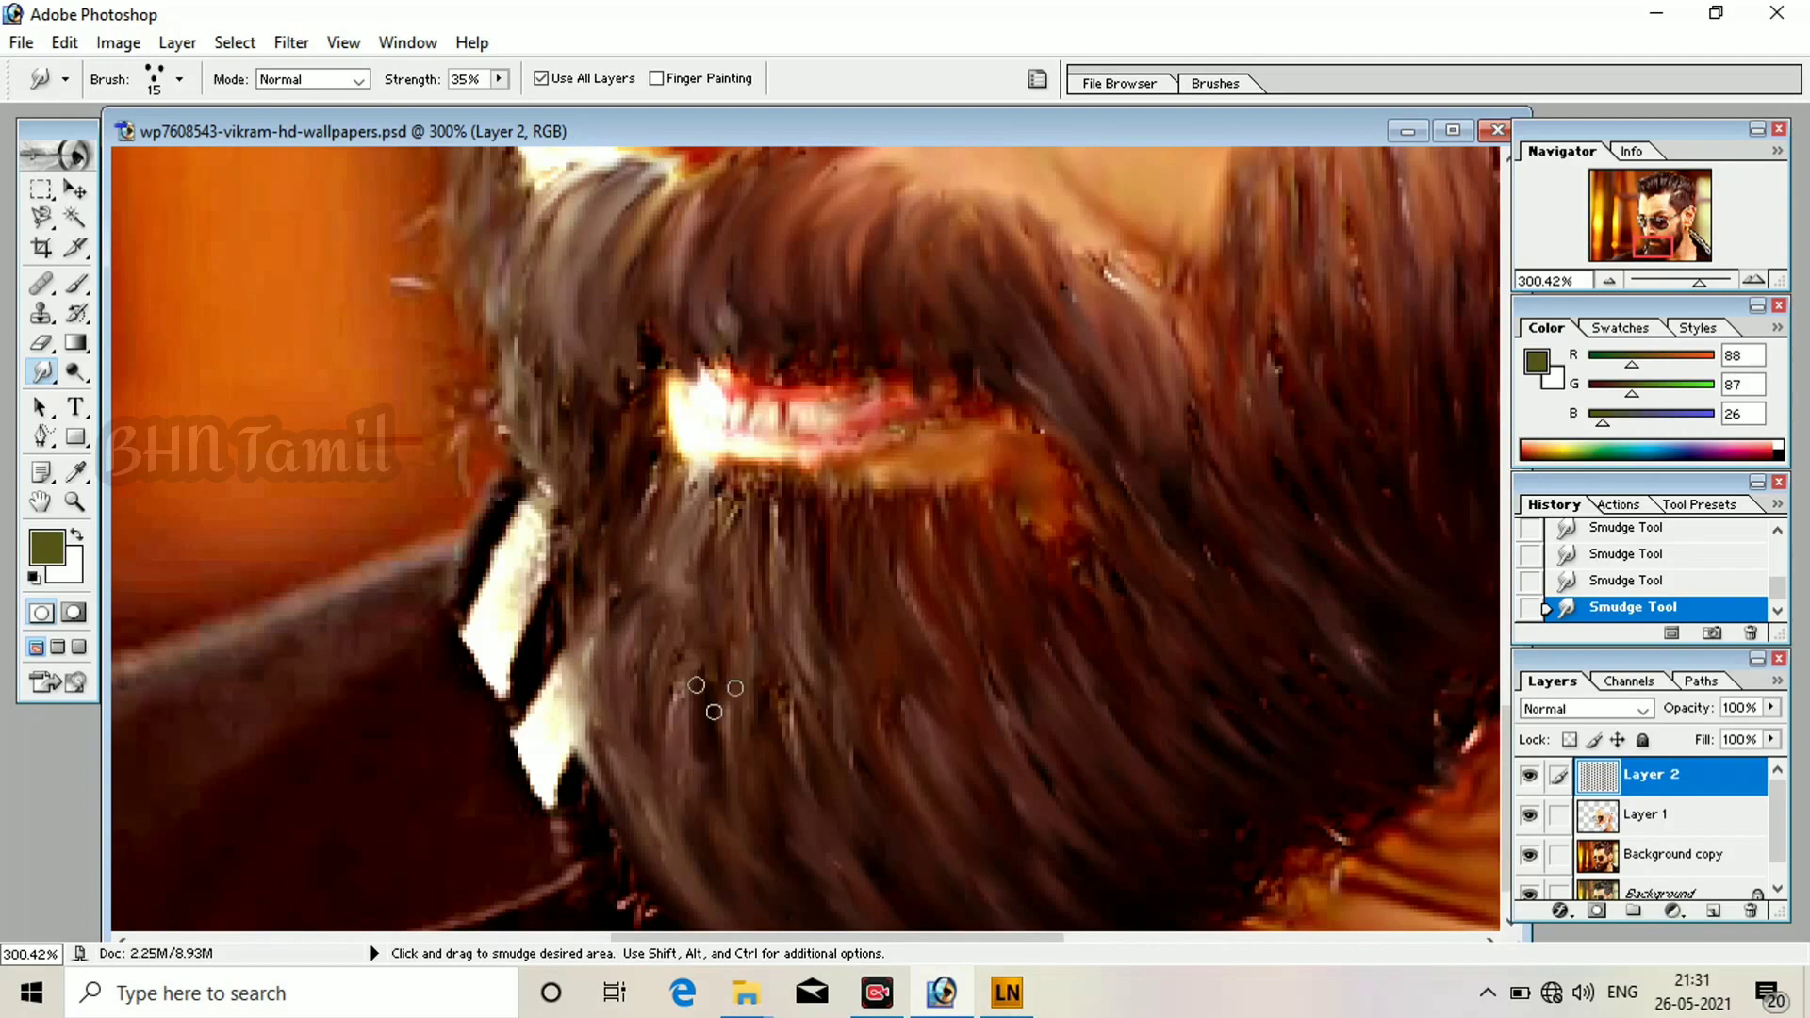
scroll(970, 705, down, 1)
scroll(970, 706, up, 3)
scroll(966, 613, down, 7)
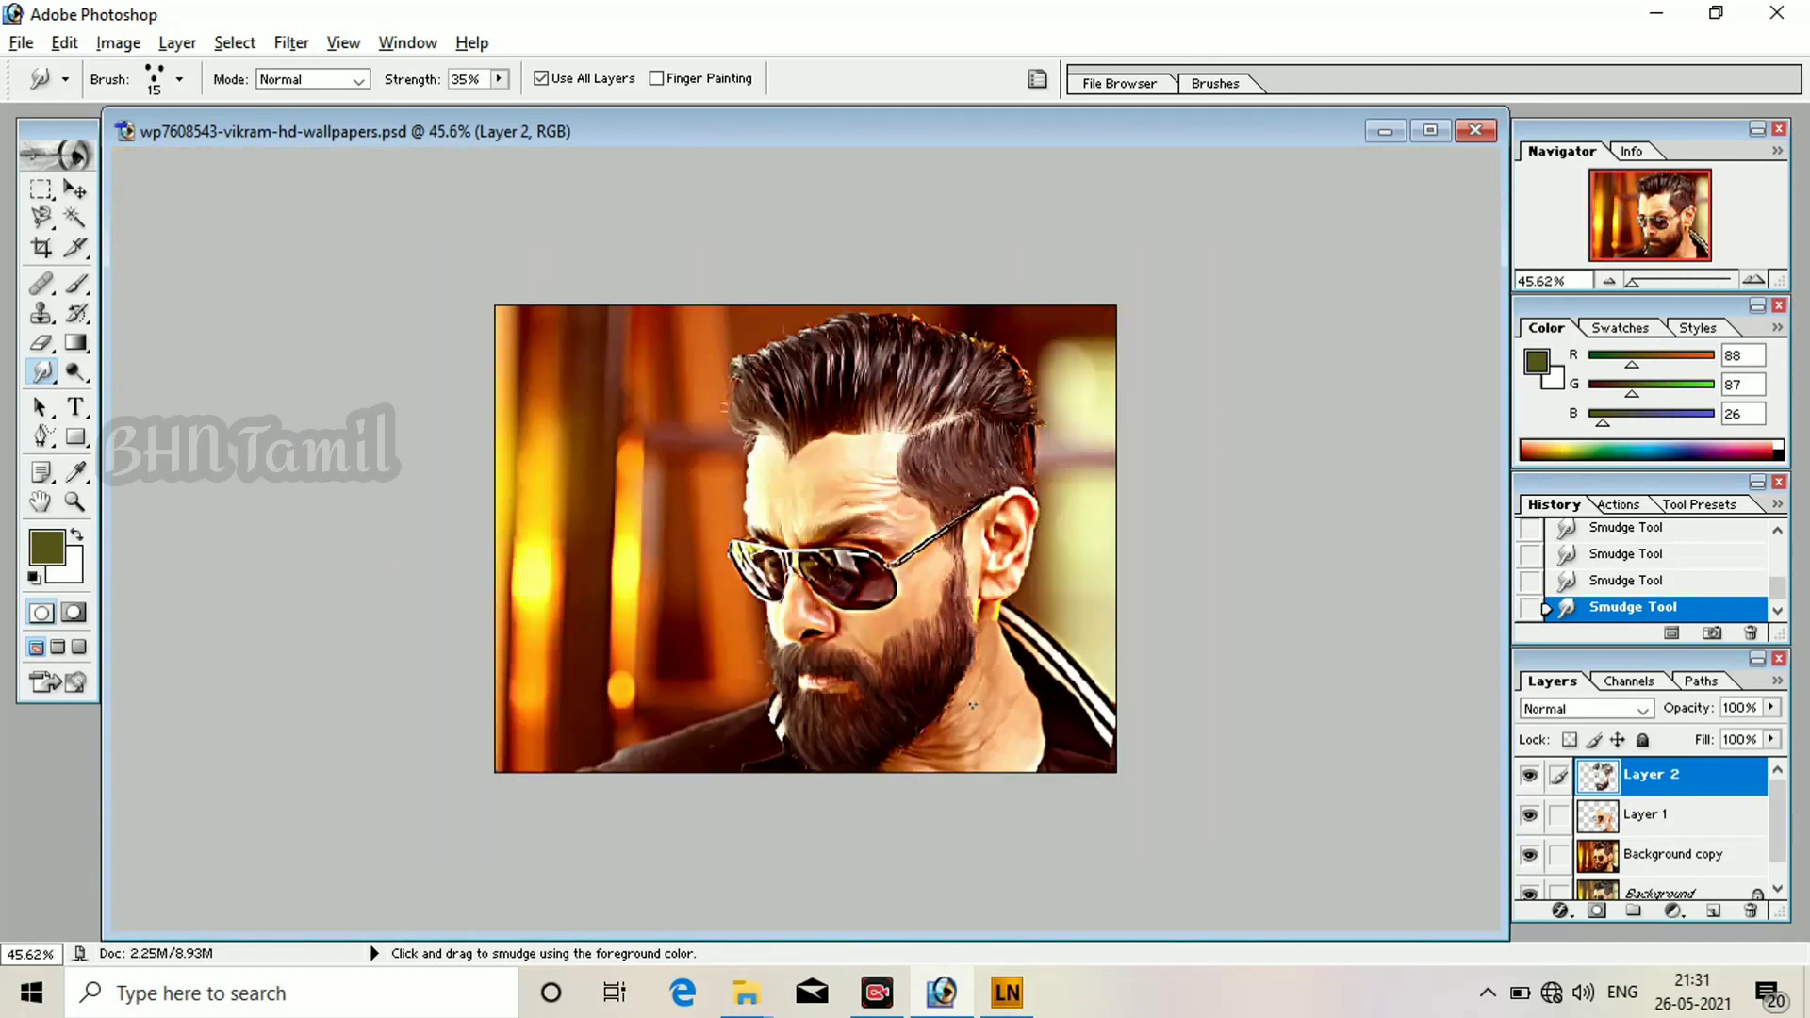
Raise the smudge strength to 72% and smudge the hair strands upward from the centre of the forehead hairline.
scroll(953, 540, up, 2)
scroll(1085, 641, down, 2)
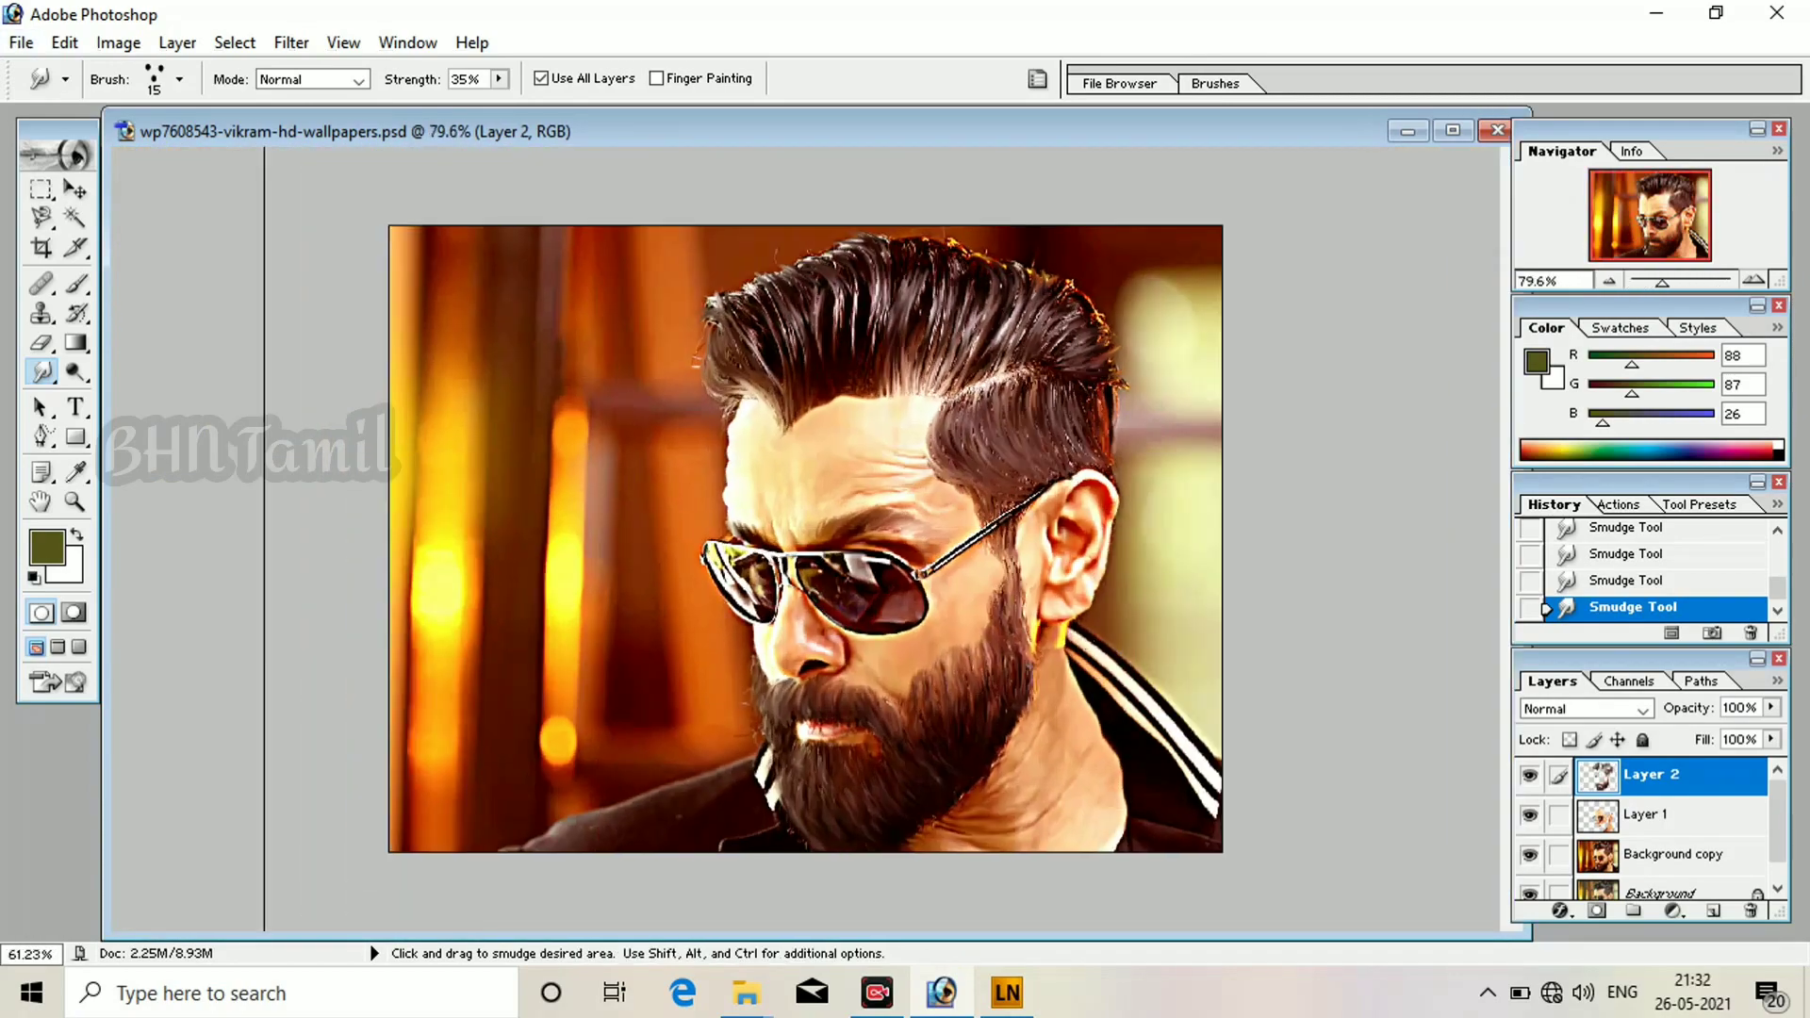
scroll(1083, 635, up, 10)
scroll(942, 603, right, 5)
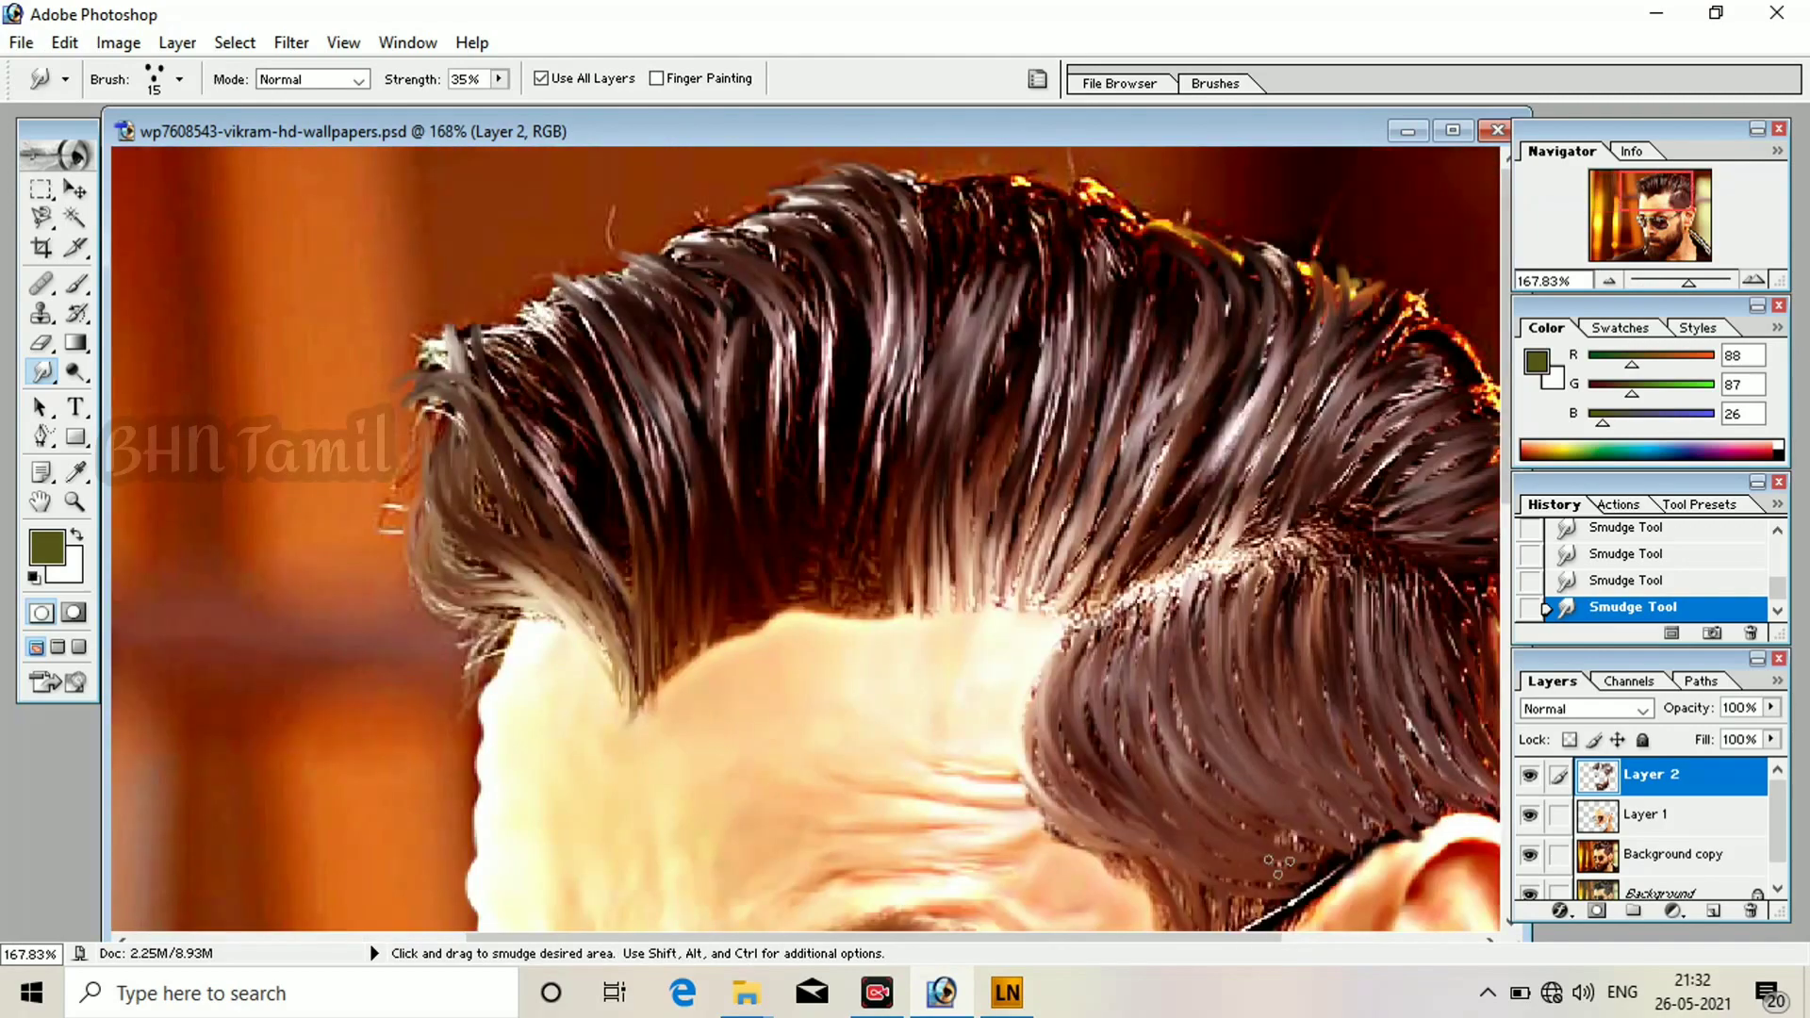
scroll(1001, 912, up, 6)
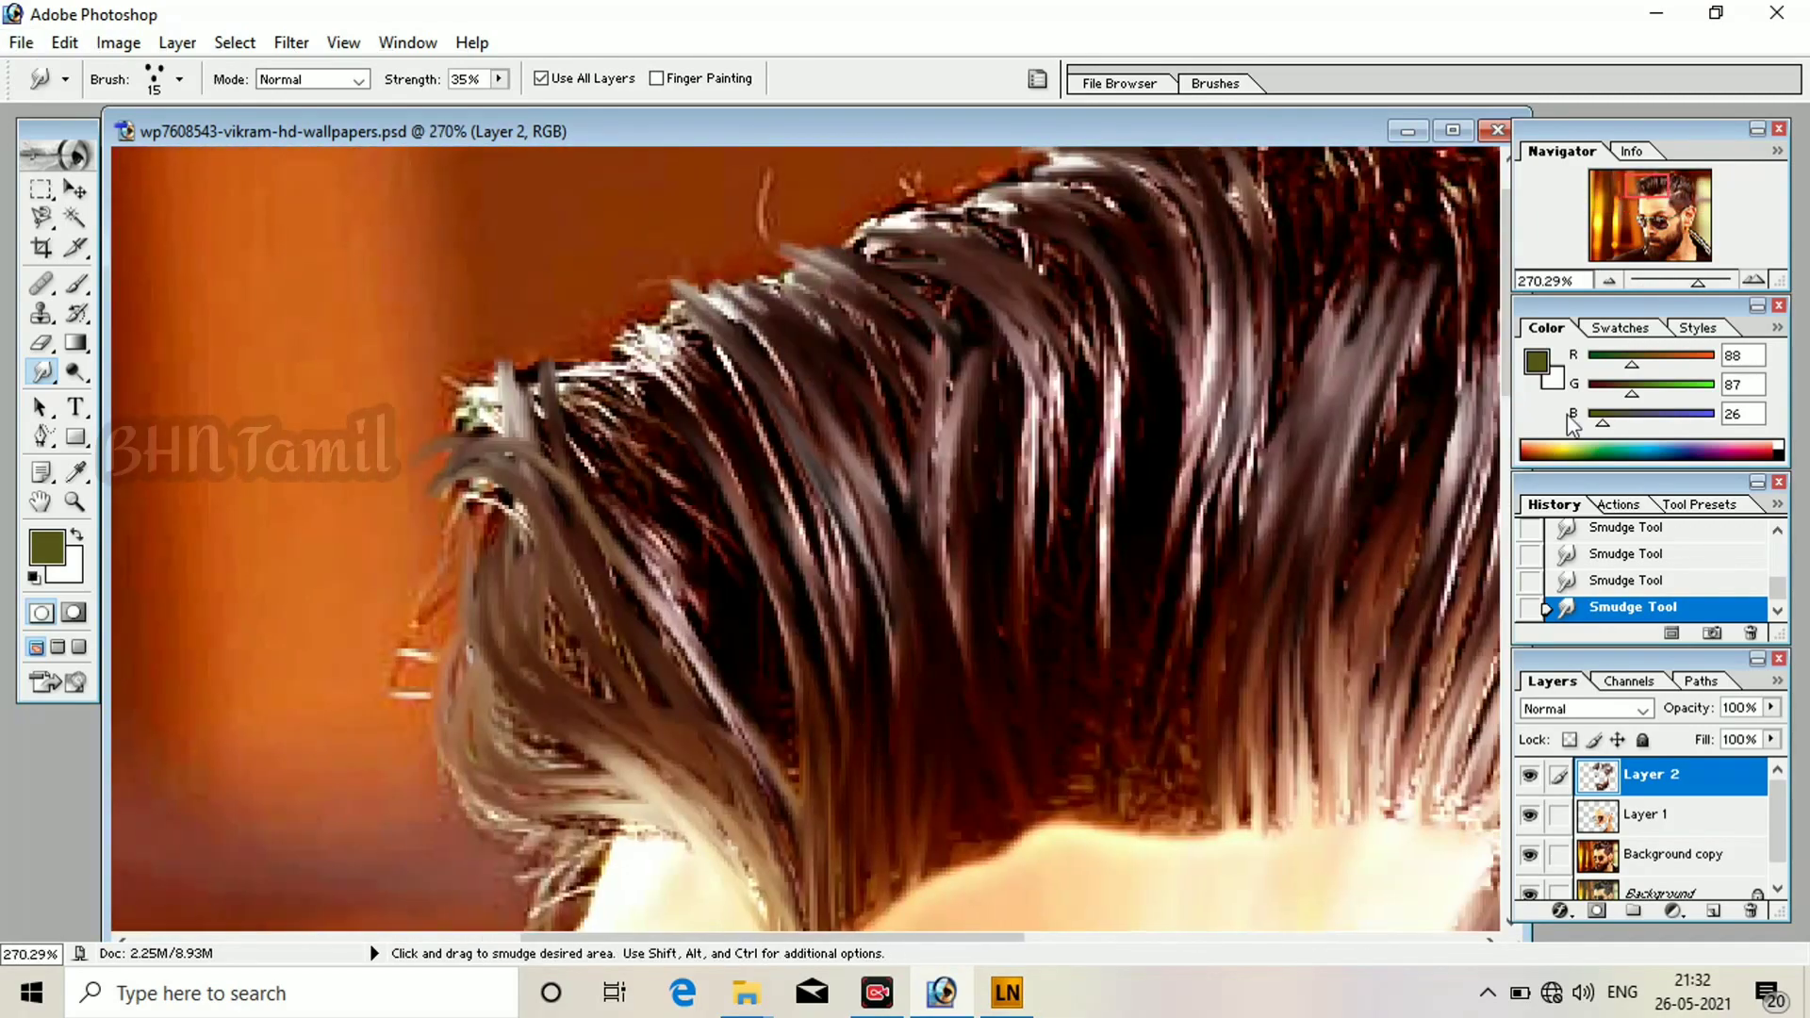
click(1029, 995)
click(1029, 994)
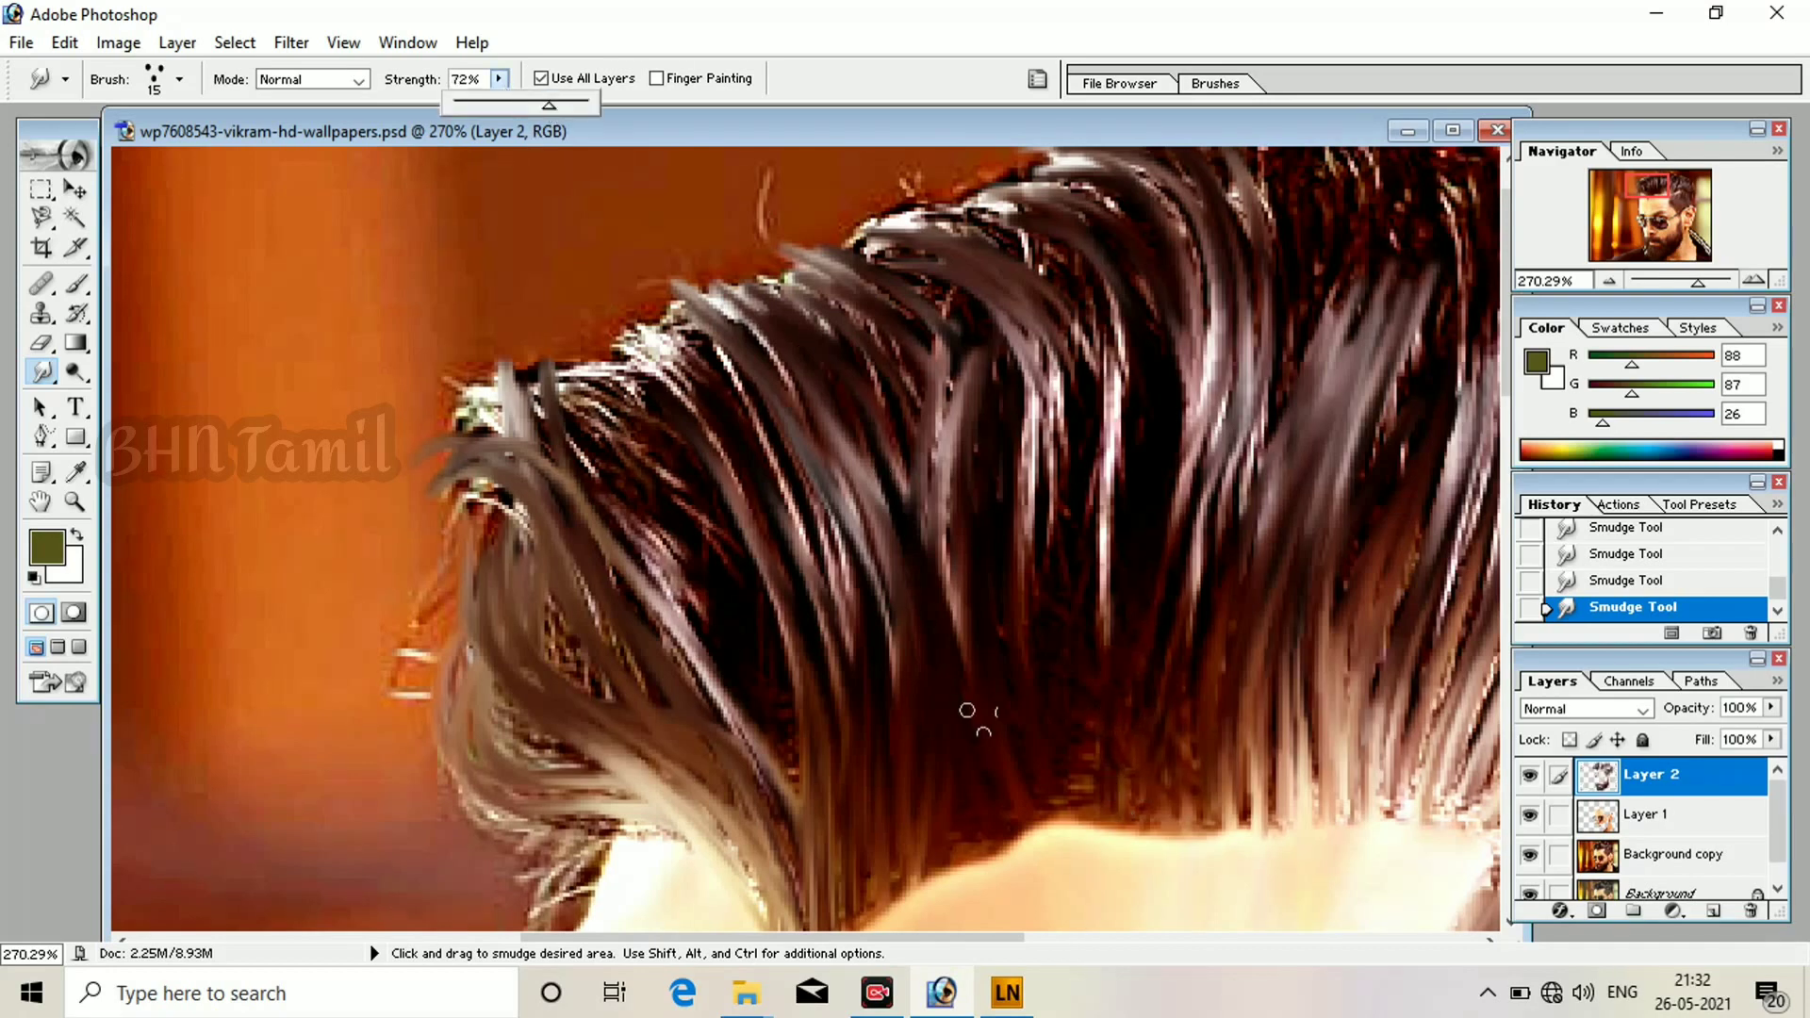
mouse_move(1169, 835)
mouse_down()
mouse_move(1183, 697)
mouse_move(1135, 707)
mouse_up()
drag(1169, 801, 1218, 363)
drag(1067, 529, 1058, 358)
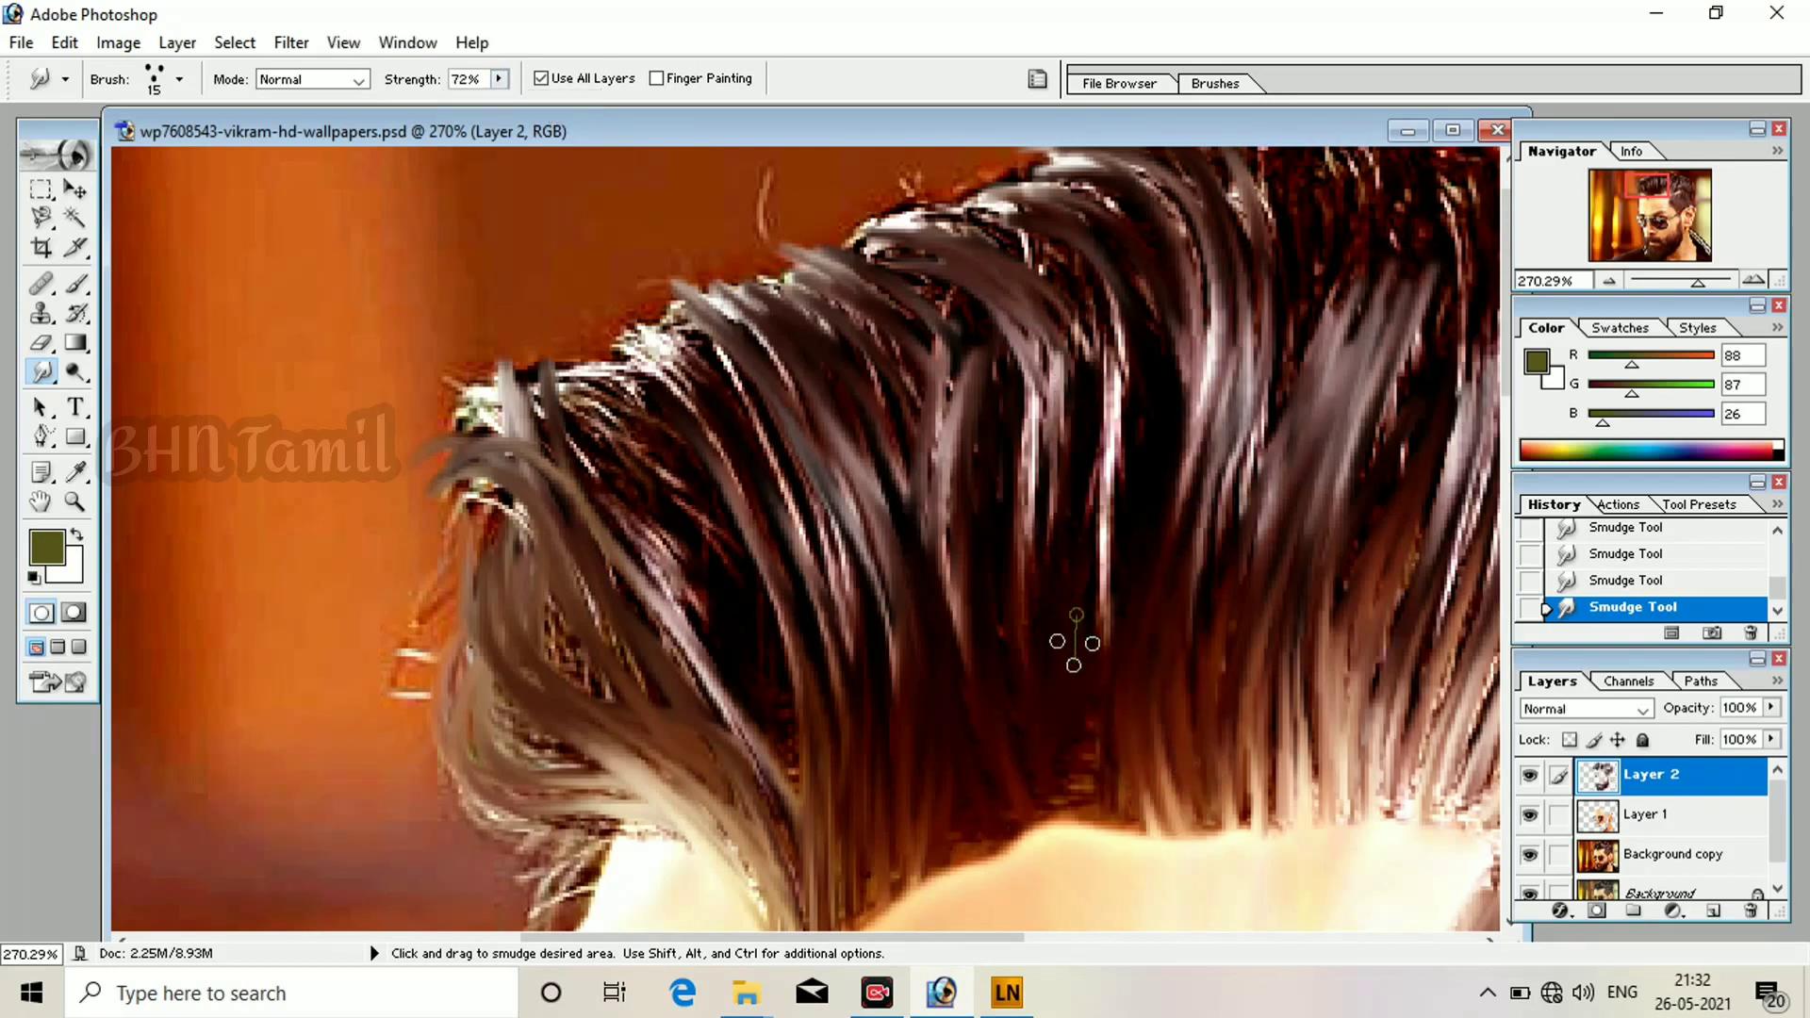
drag(1075, 643, 1115, 253)
Smudge the quiff's front strands and curled forelock along the hair direction.
drag(811, 811, 753, 555)
drag(860, 699, 740, 469)
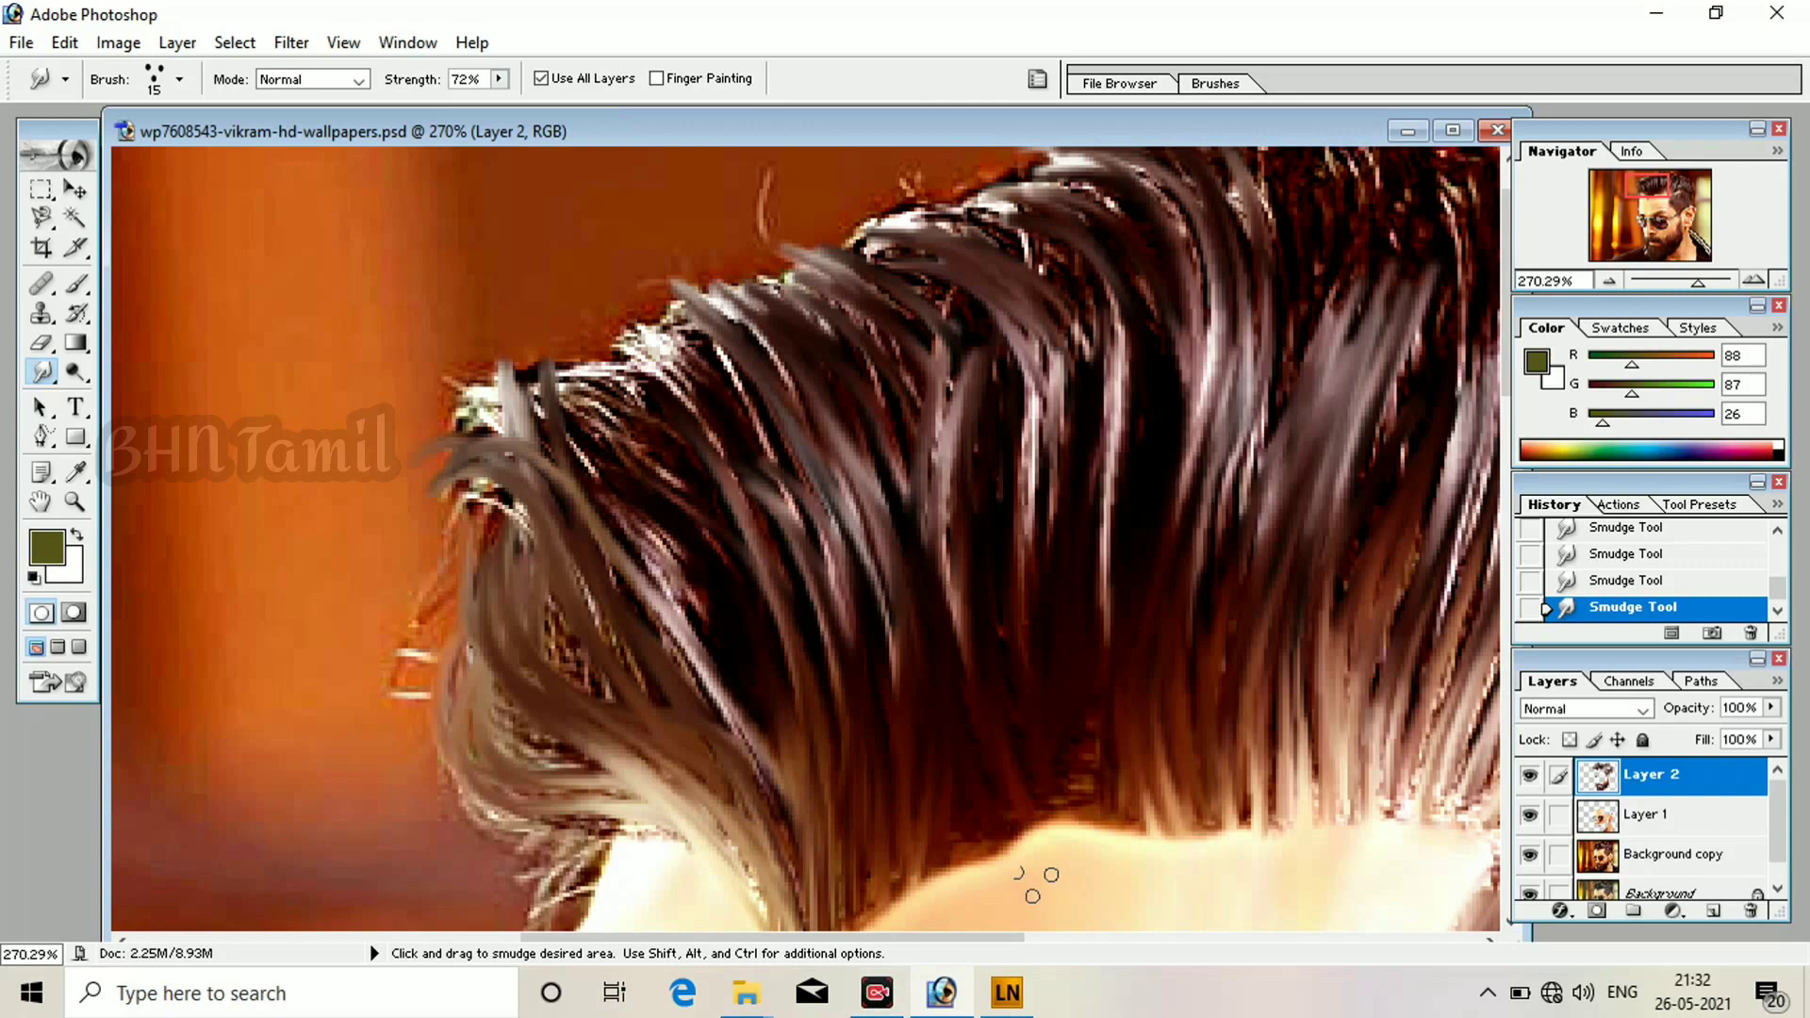
drag(641, 829, 458, 818)
drag(527, 732, 596, 468)
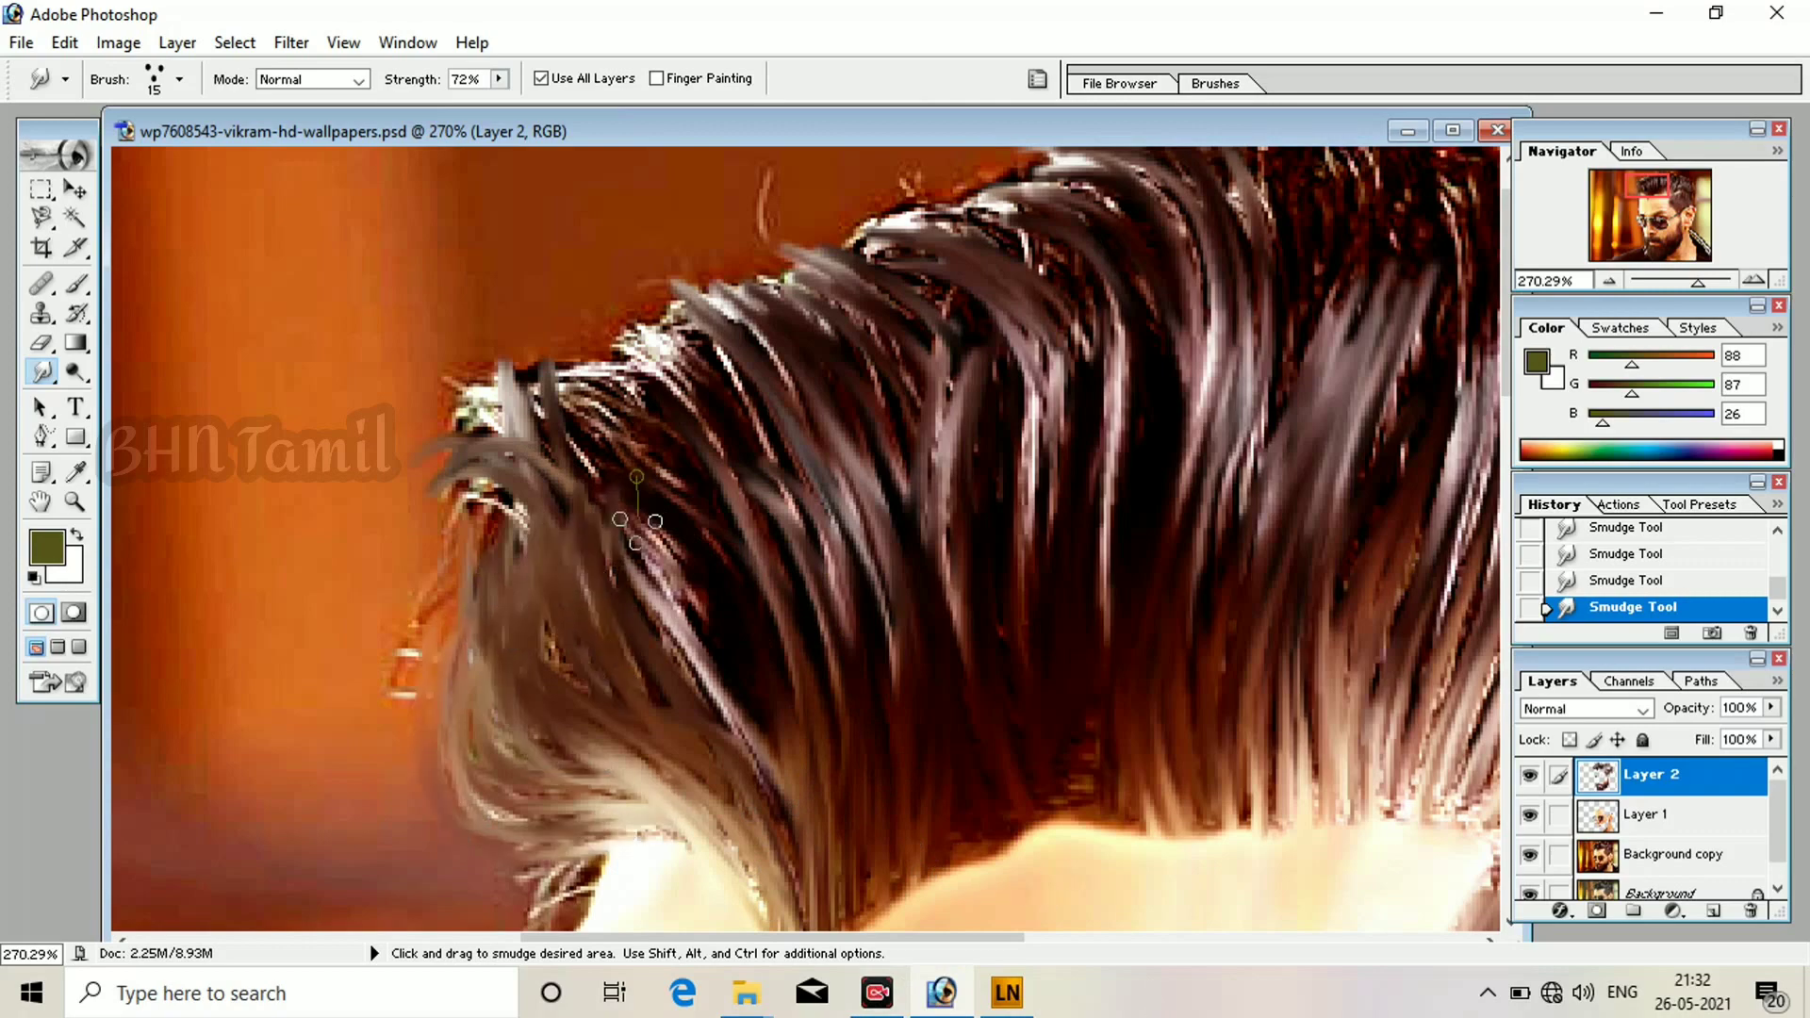
mouse_move(637, 528)
mouse_down()
mouse_move(731, 517)
mouse_move(801, 396)
mouse_up()
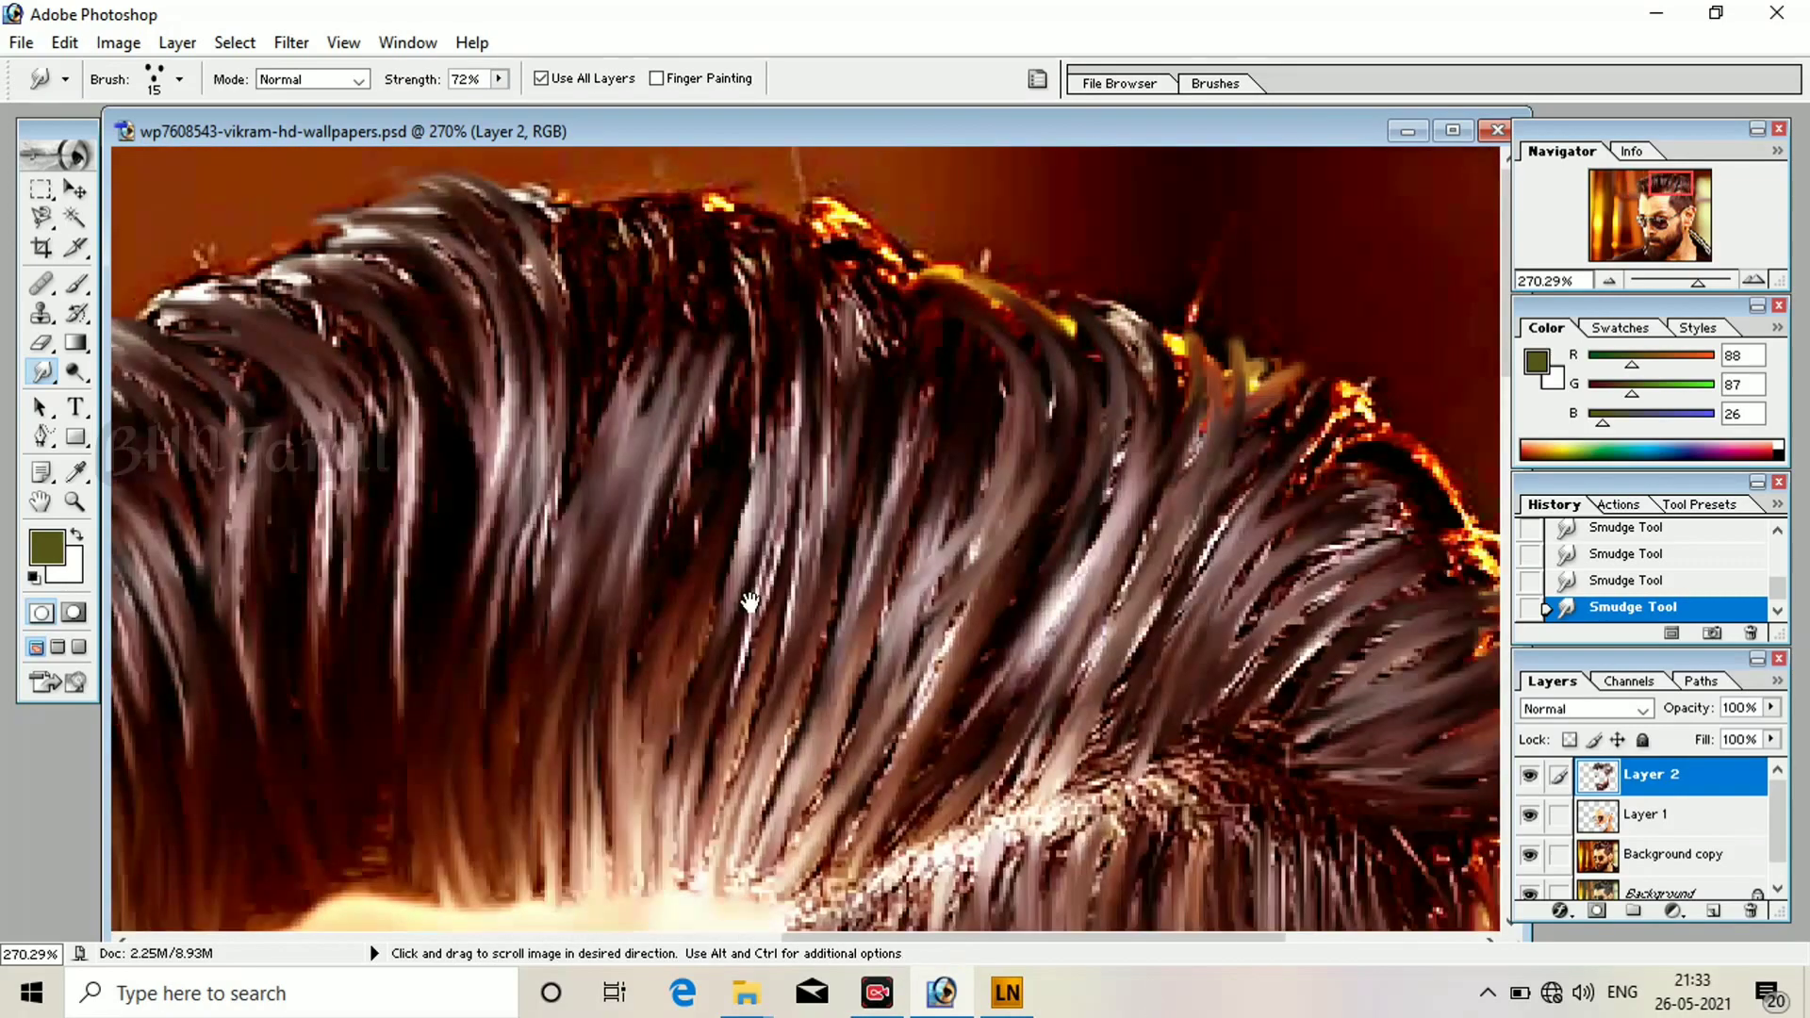
Smudge the tips along the hair's upper crest and blend the strands above the side parting.
mouse_move(839, 283)
mouse_down()
mouse_move(808, 343)
mouse_move(634, 347)
mouse_move(498, 427)
mouse_move(443, 269)
mouse_move(320, 200)
mouse_up()
drag(410, 410, 285, 209)
drag(350, 396, 168, 255)
key(space)
drag(1269, 685, 975, 599)
drag(964, 622, 1112, 509)
drag(977, 570, 1092, 483)
drag(1029, 490, 1154, 421)
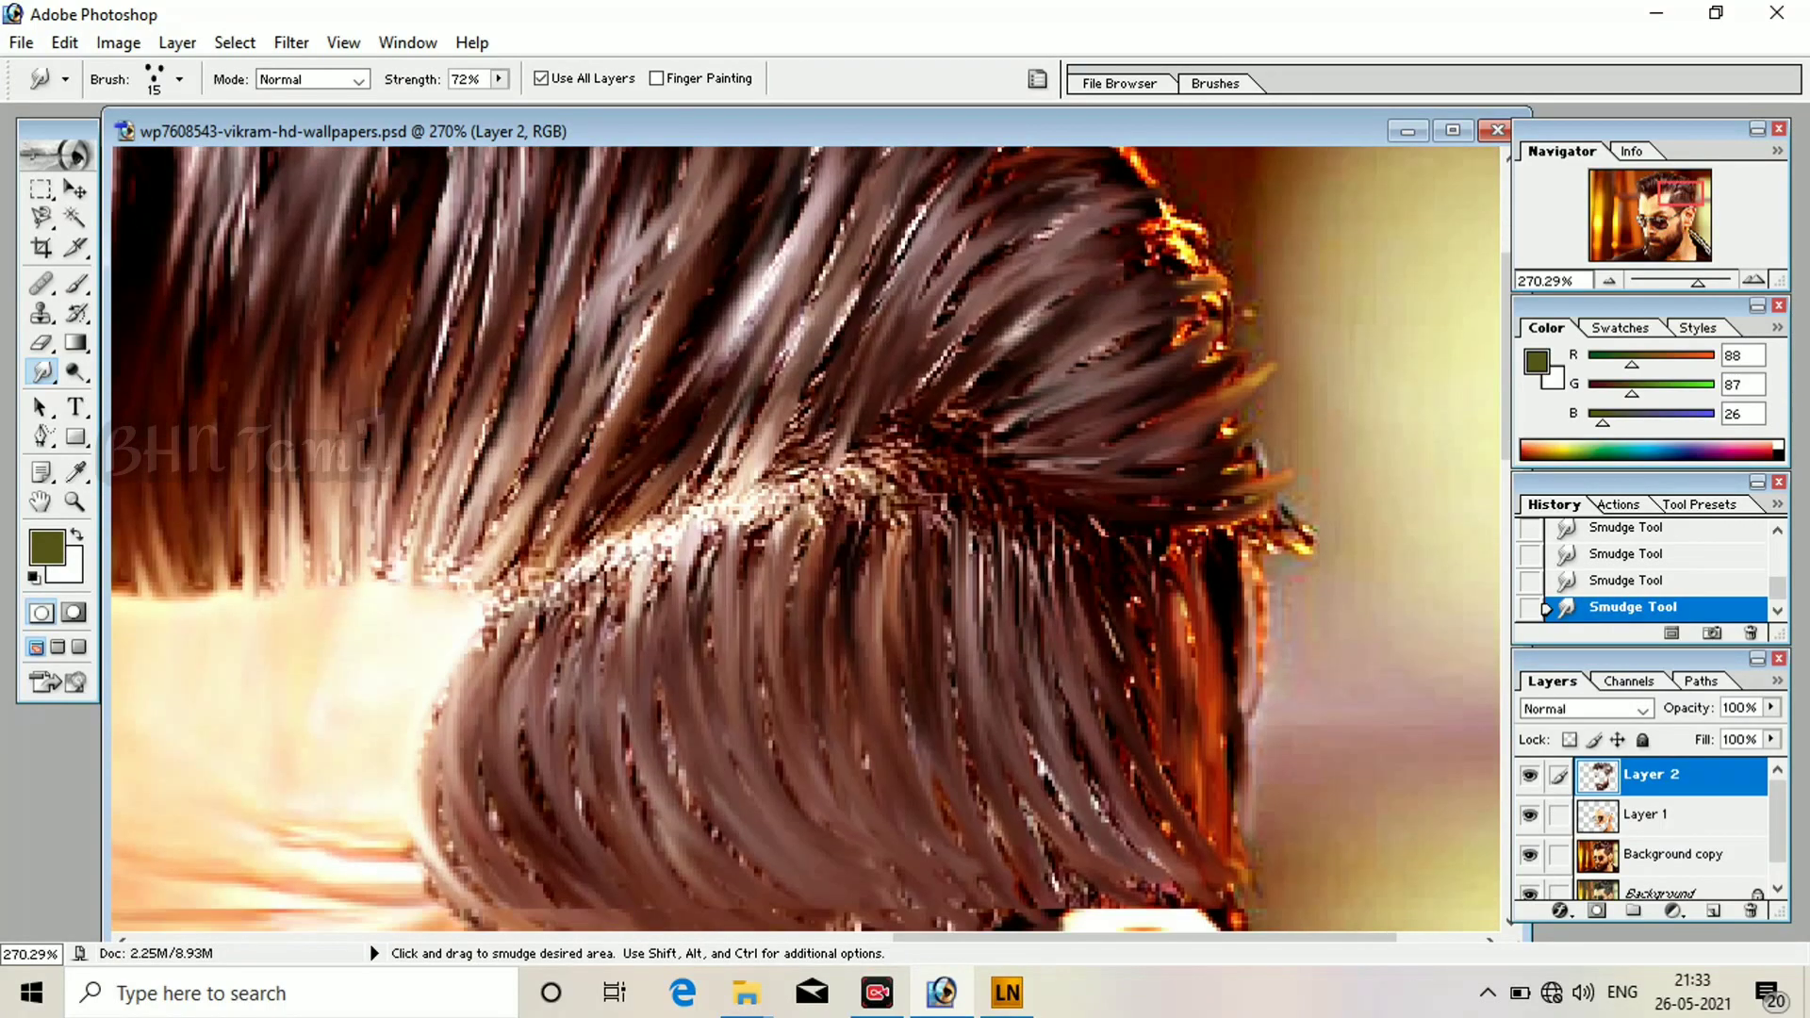
Smudge the side hair below the parting with long downward strokes toward the ear and temple.
scroll(1169, 566, down, 3)
mouse_move(1151, 411)
mouse_down()
mouse_move(1190, 585)
mouse_move(1092, 601)
mouse_up()
key(ctrl+z)
drag(1054, 408, 1174, 721)
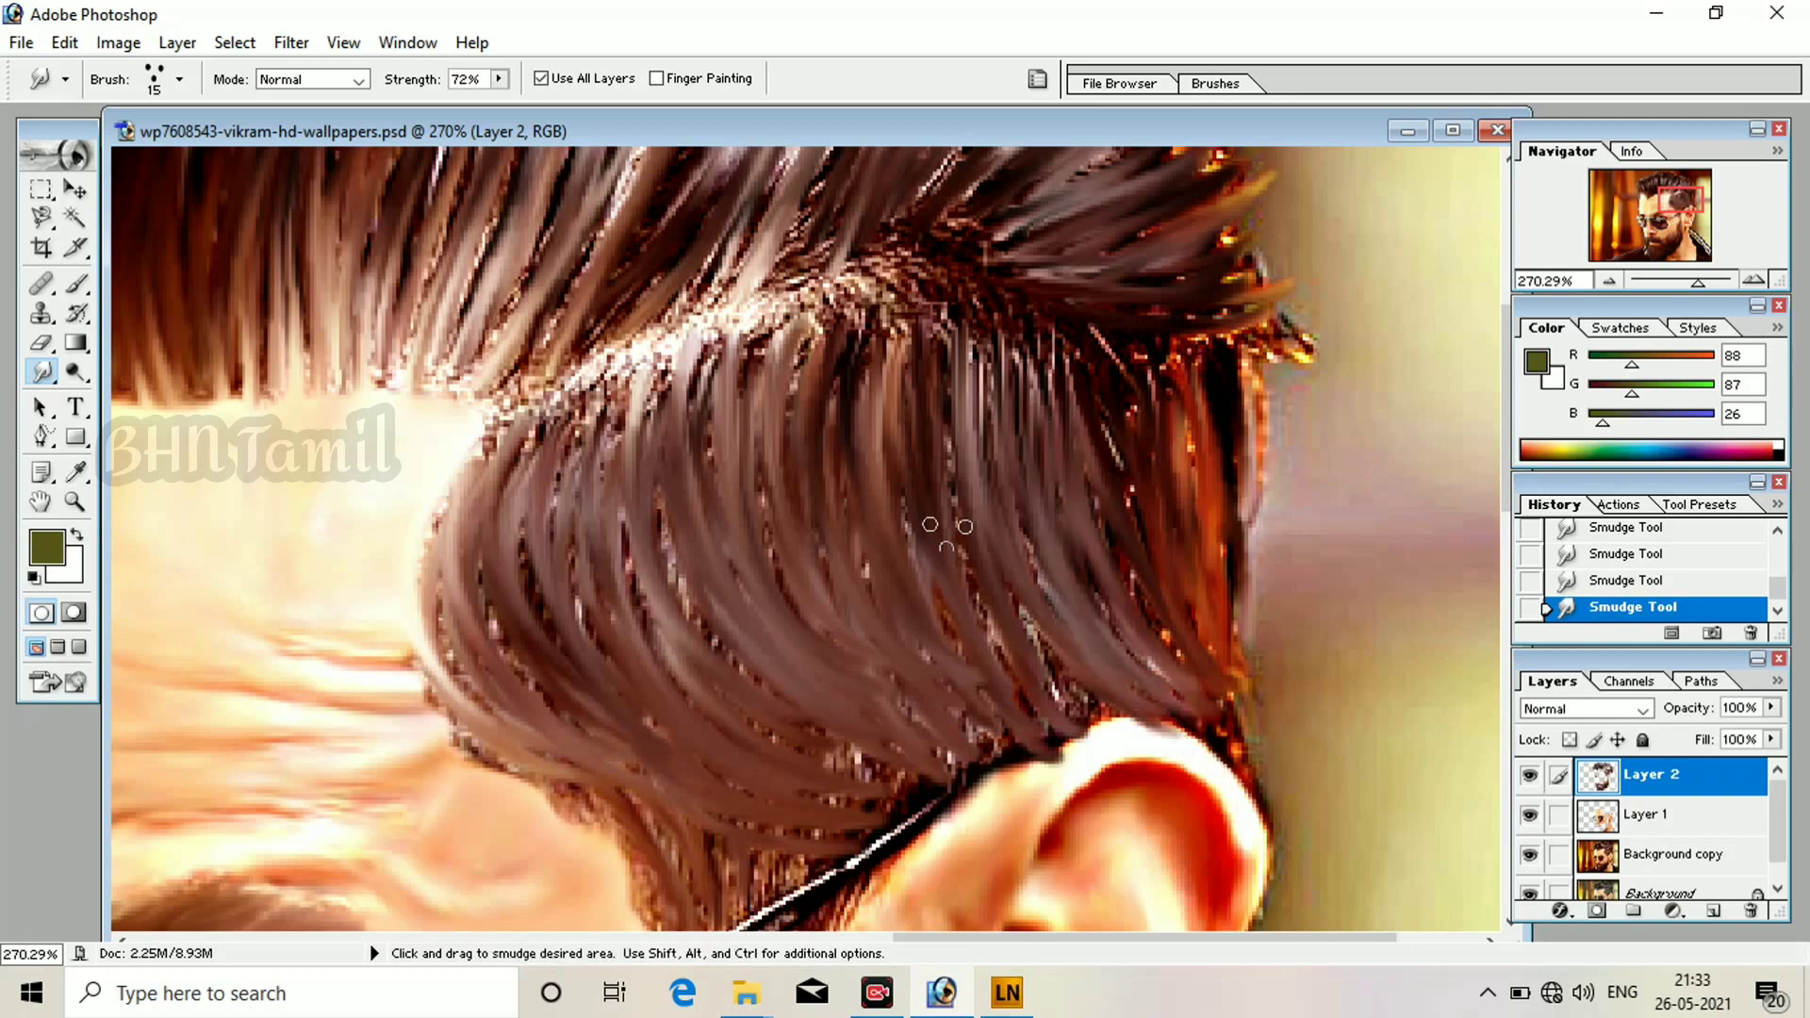
drag(943, 533, 1098, 730)
drag(875, 328, 863, 613)
drag(679, 430, 820, 730)
drag(660, 528, 740, 712)
drag(622, 462, 768, 754)
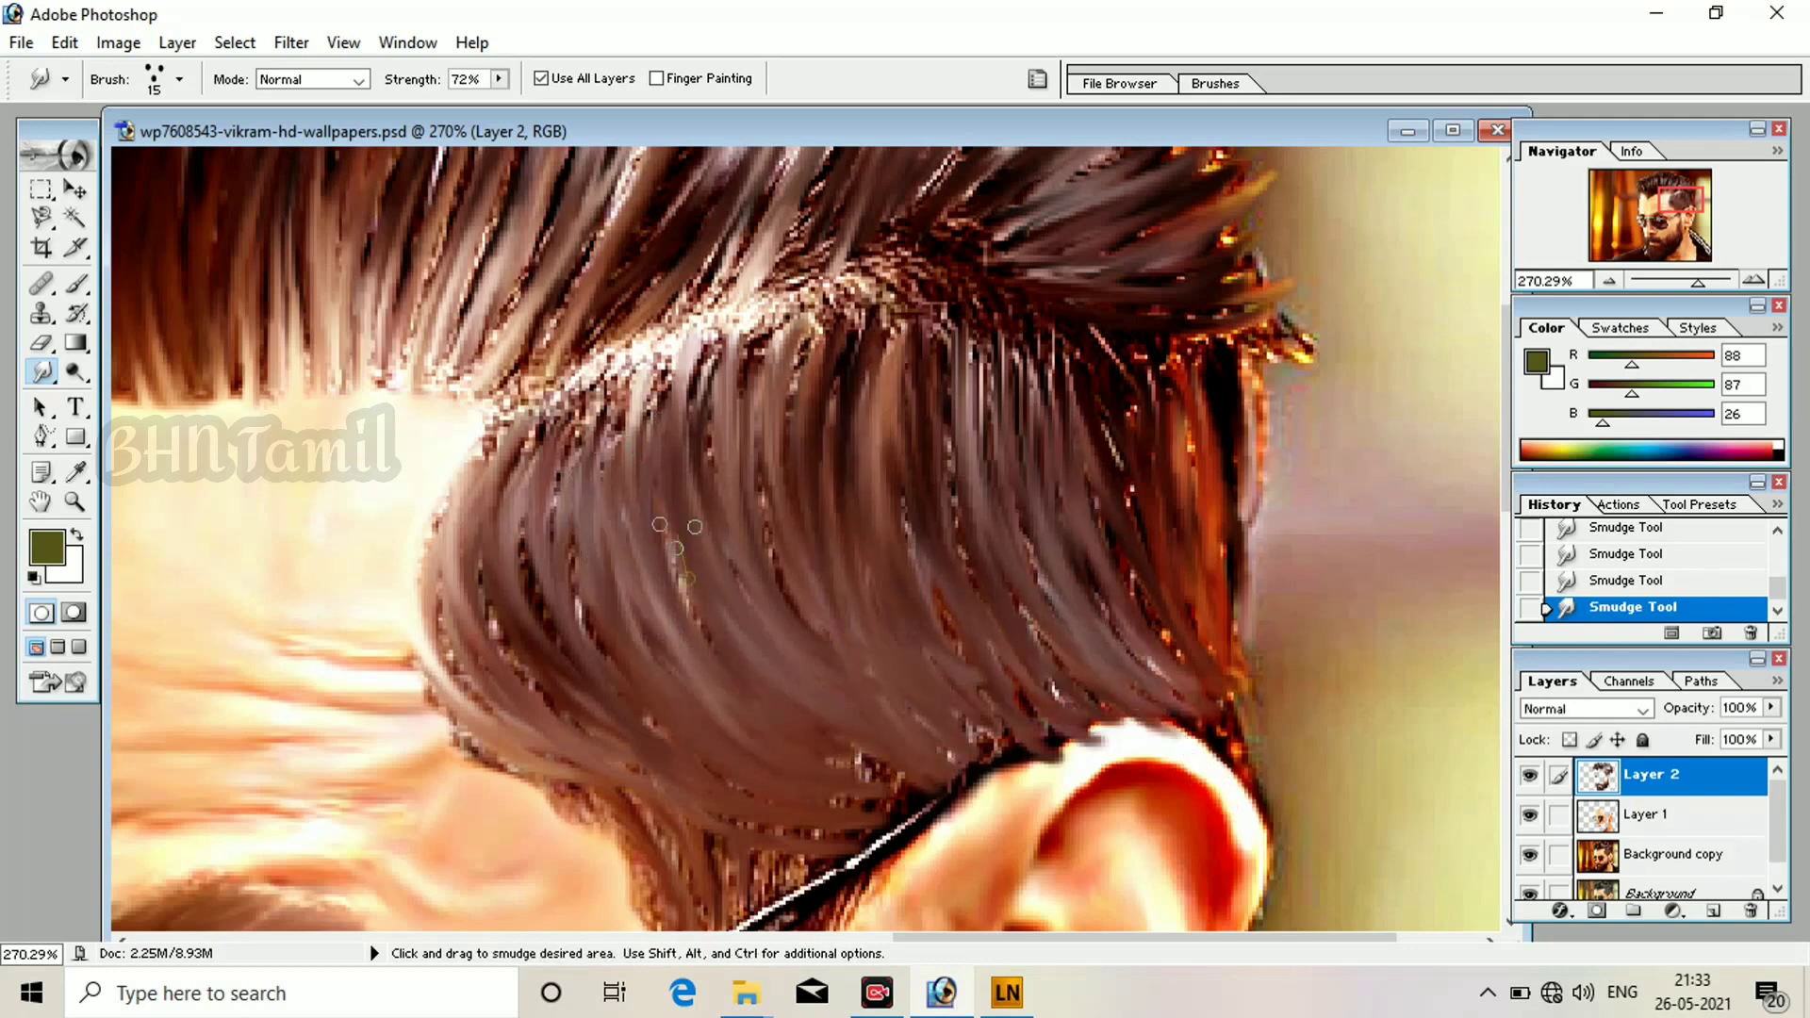
Blend the remaining rough gaps in the side hair and smooth the reddish edge at the back above the ear.
drag(660, 514, 731, 660)
drag(743, 388, 837, 681)
drag(901, 424, 933, 612)
drag(952, 401, 1070, 665)
drag(1176, 501, 1169, 698)
drag(1225, 462, 1211, 754)
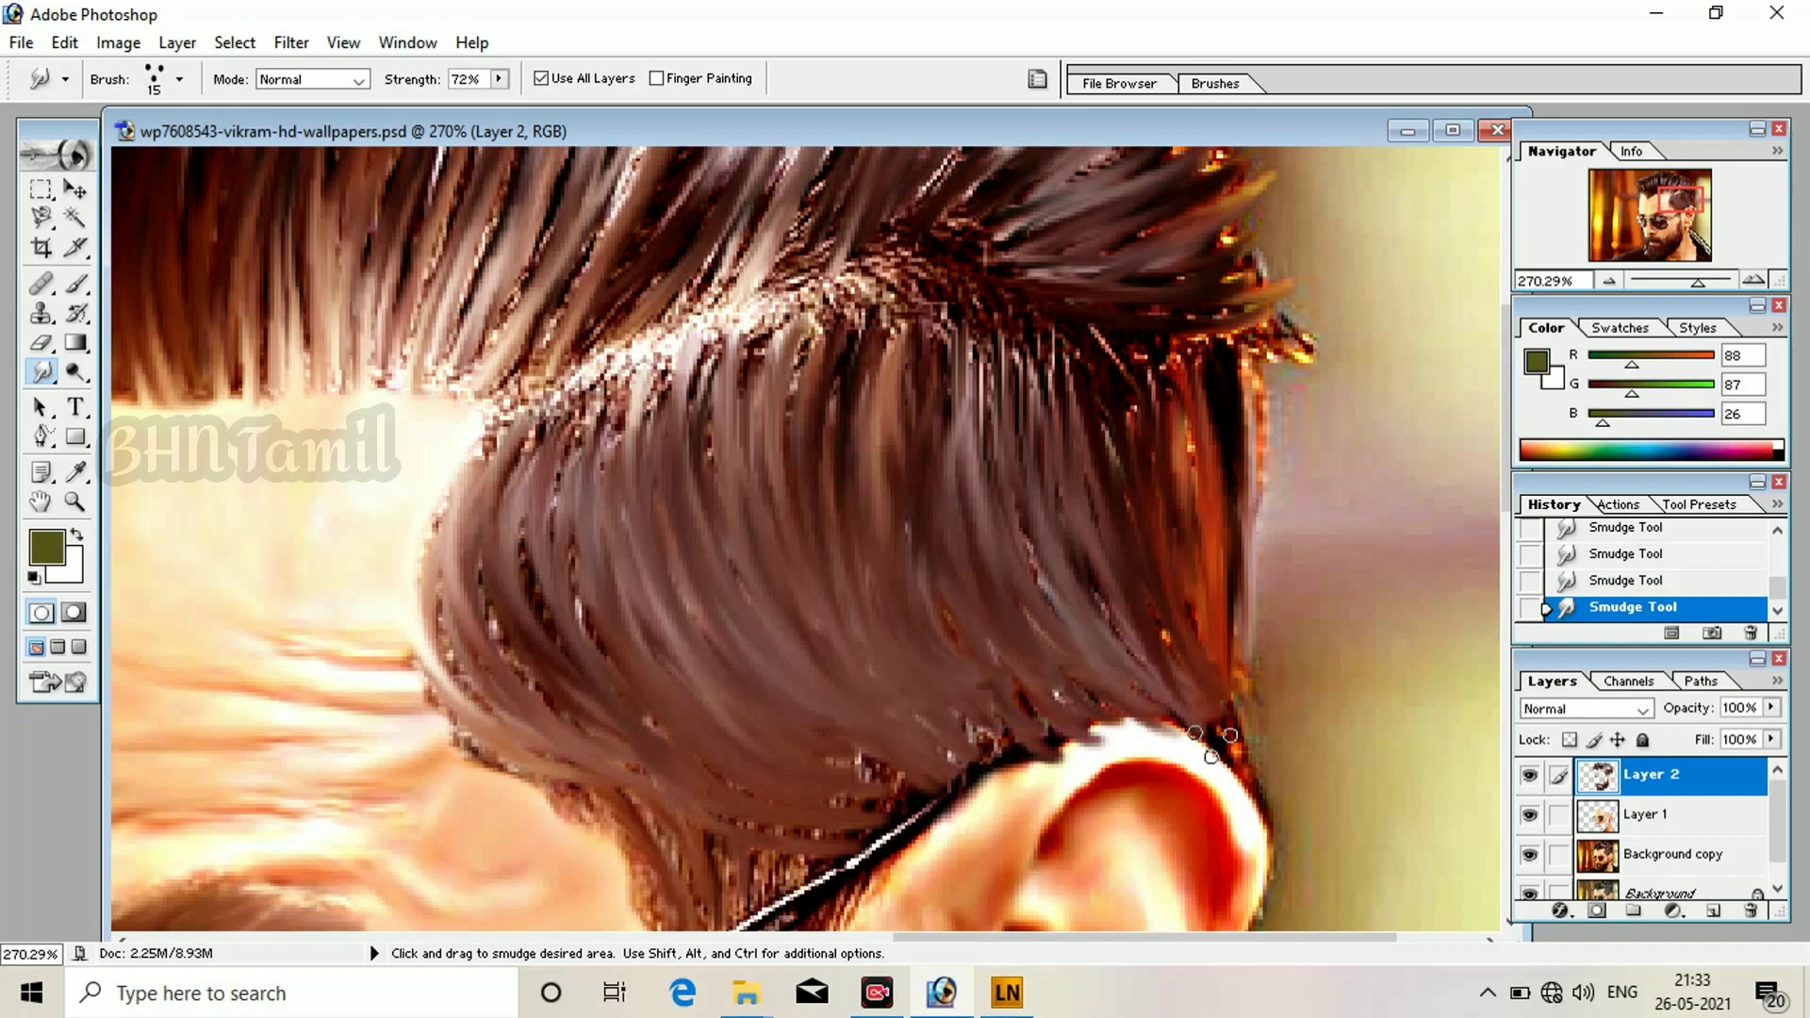
Review the whole portrait with the lower layers toggled, and flatten the layers into a single background.
scroll(716, 396, up, 3)
scroll(663, 302, down, 8)
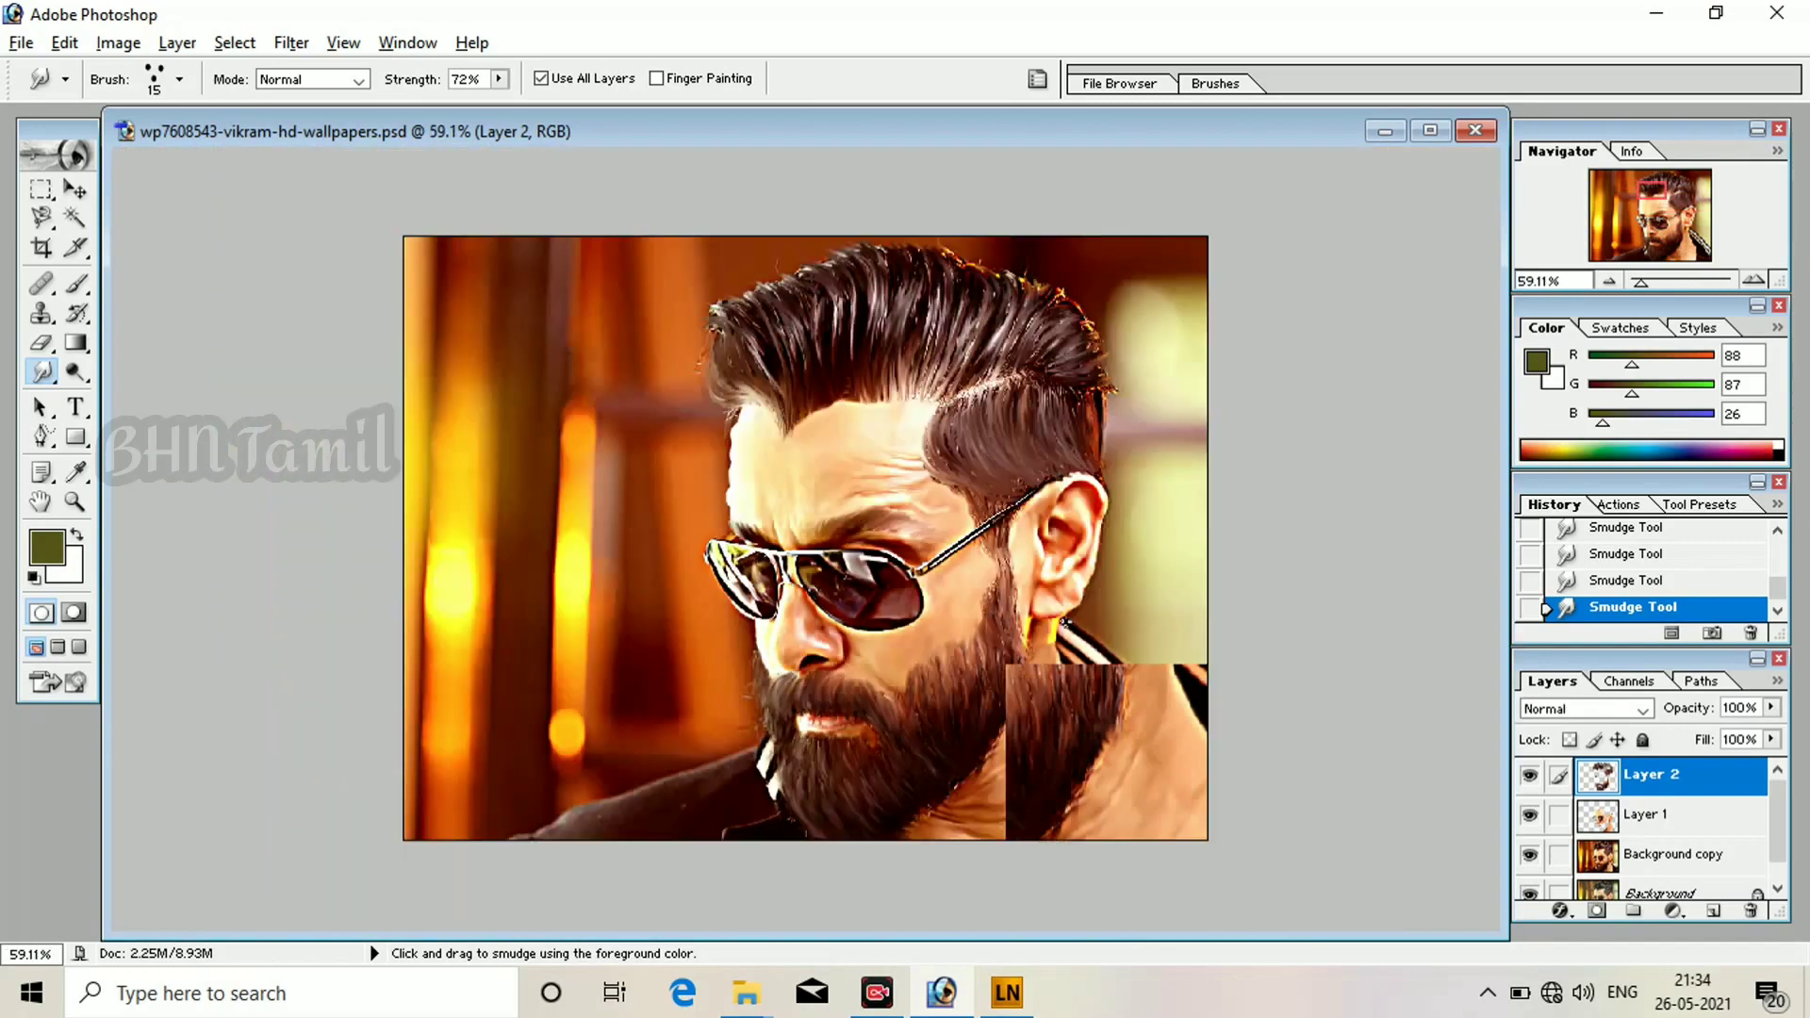
scroll(663, 301, up, 2)
key(v)
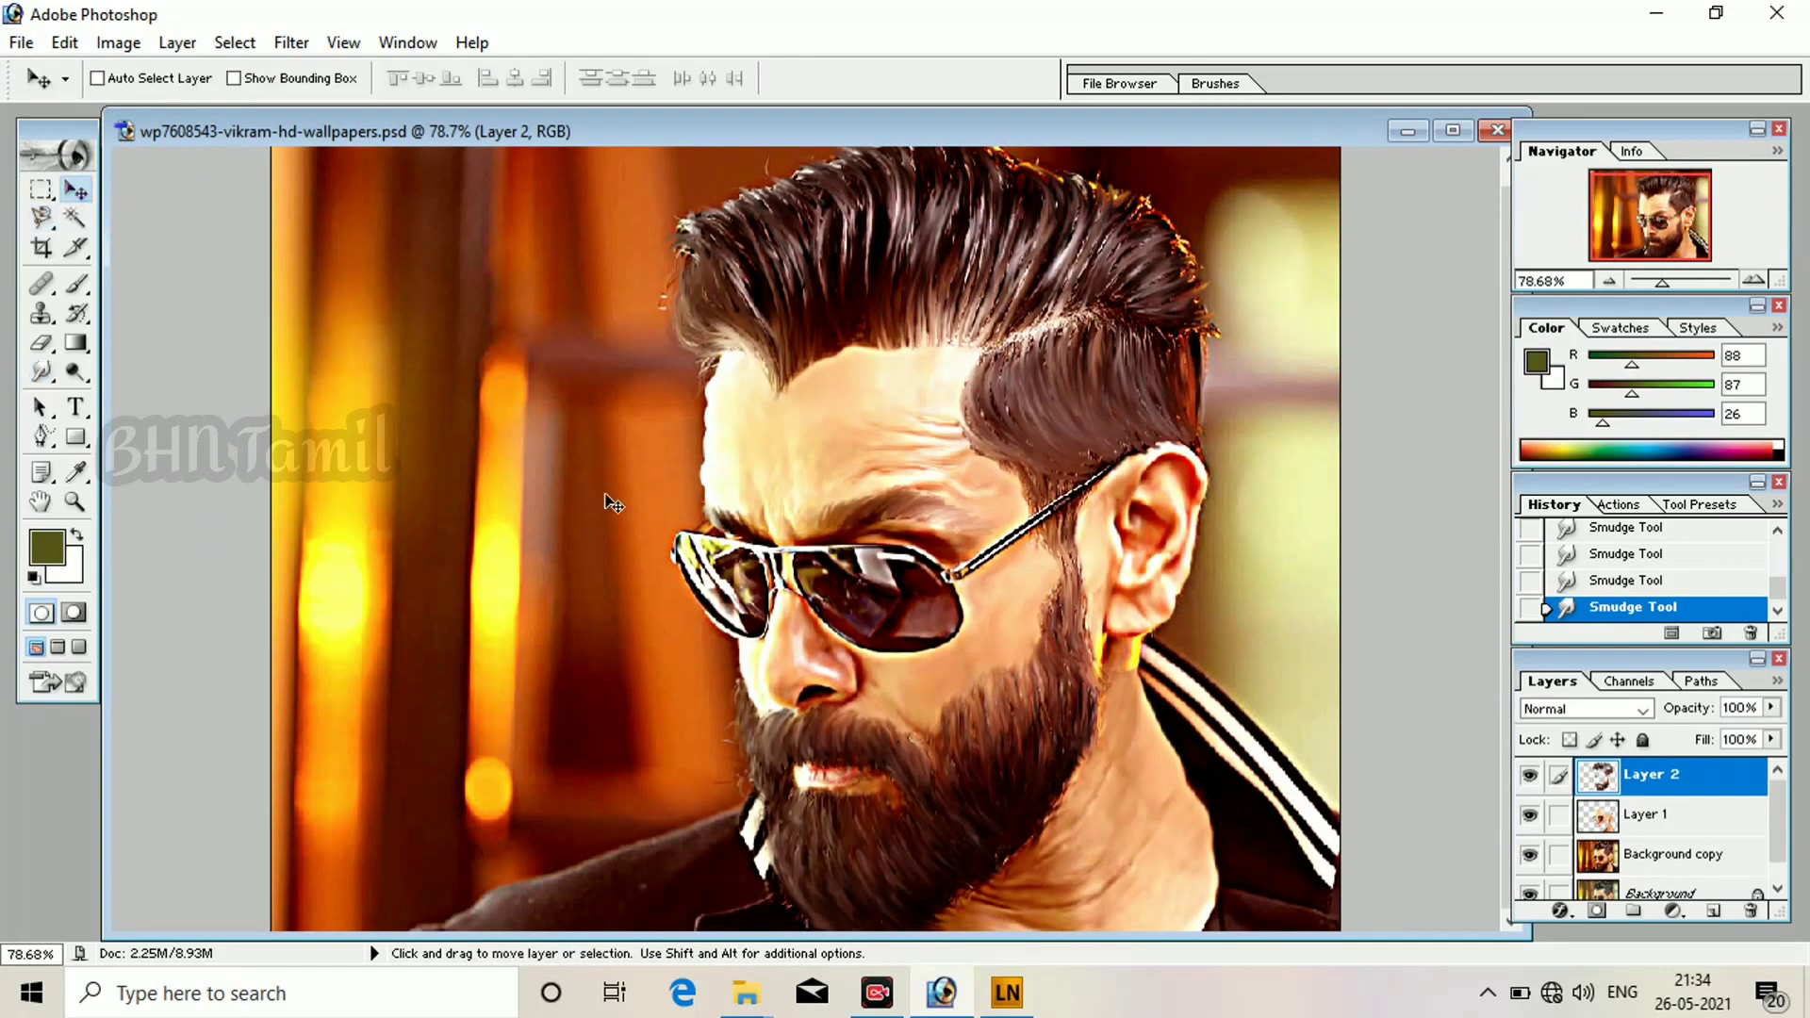
mouse_move(1529, 895)
mouse_down()
mouse_move(1531, 856)
mouse_move(1531, 893)
mouse_up()
click(1531, 856)
click(1532, 856)
right_click(1687, 792)
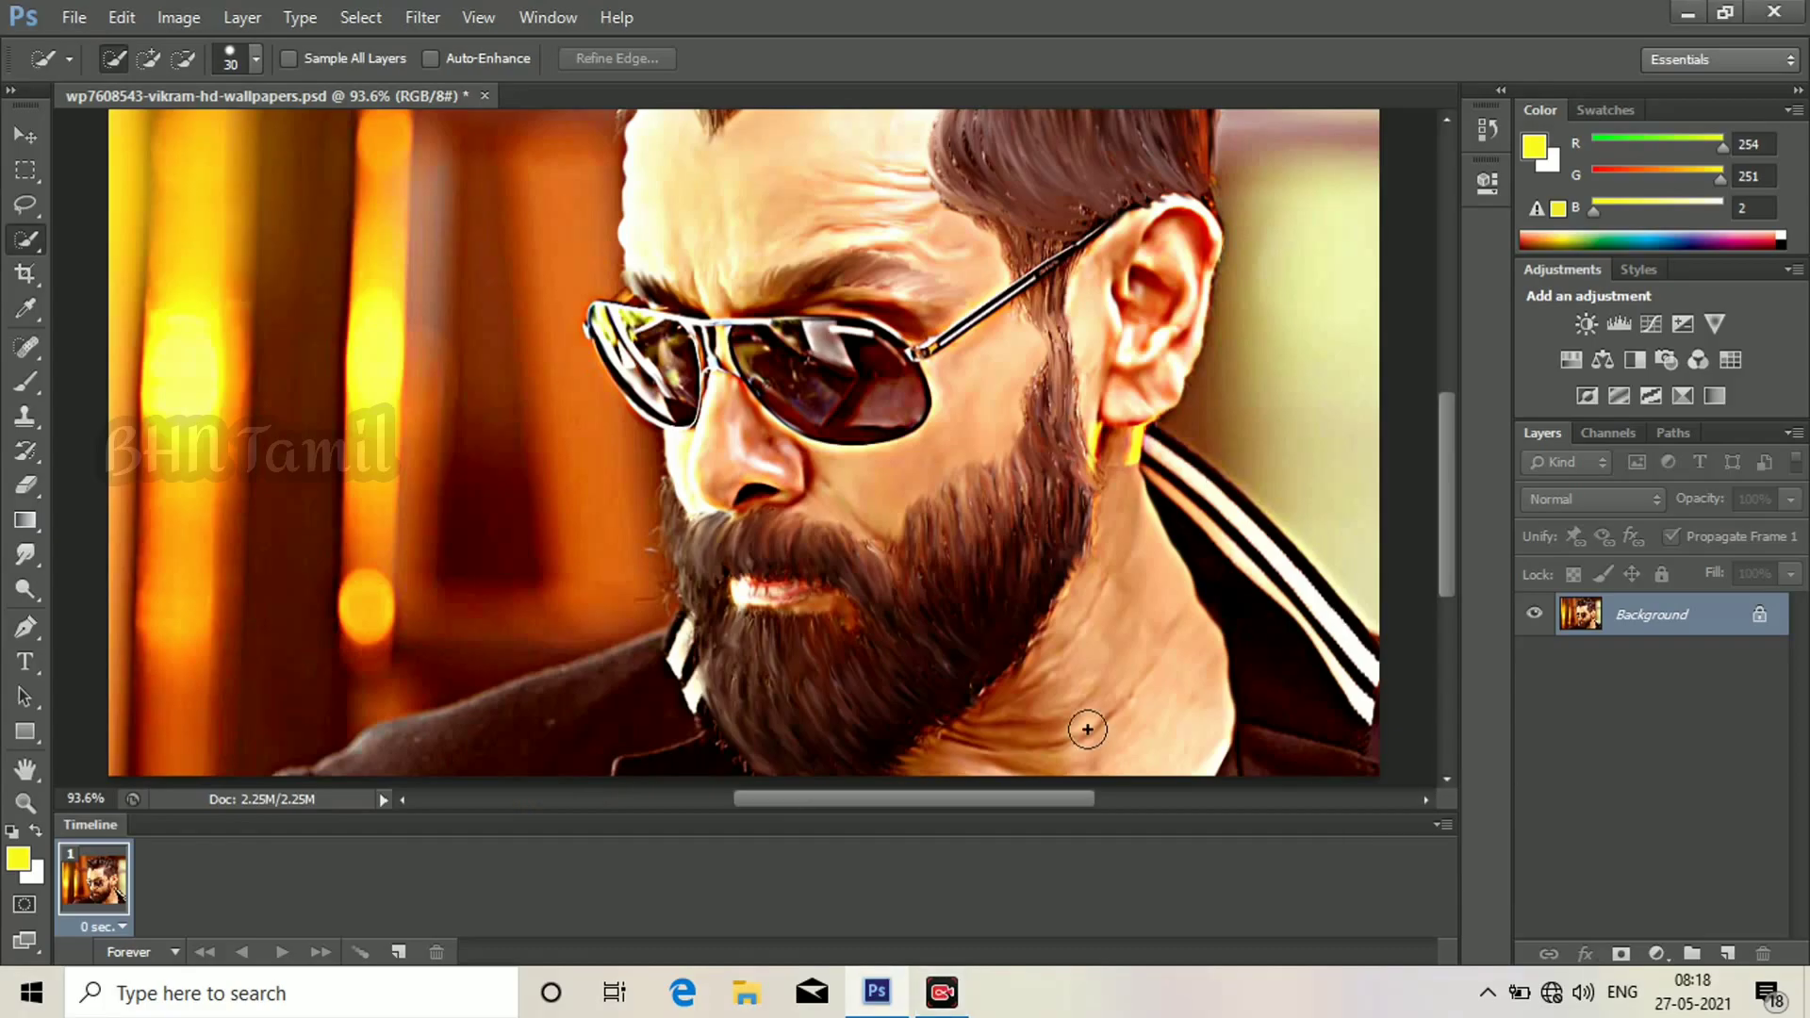
Duplicate the Background layer and start a quick selection of the man over his jacket, beard and lower face.
drag(1659, 617, 1728, 955)
scroll(669, 592, up, 3)
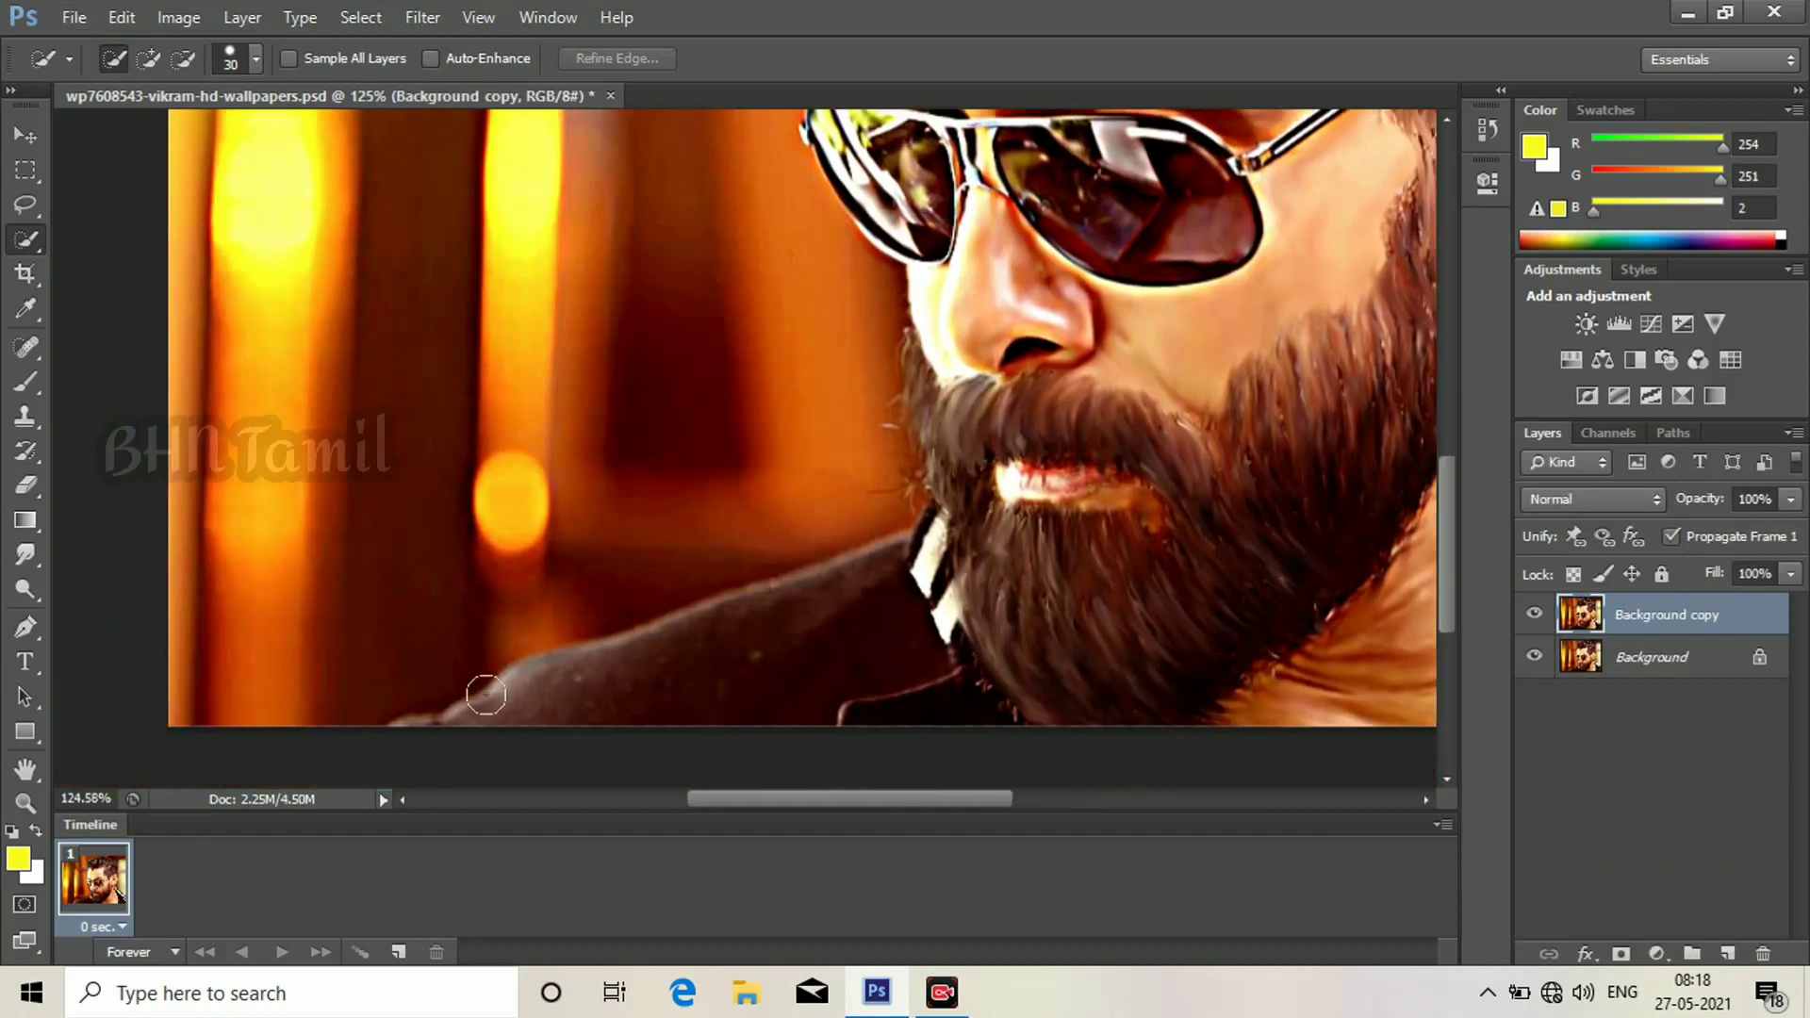
mouse_move(888, 600)
mouse_down()
mouse_move(1119, 655)
mouse_move(1151, 594)
mouse_move(1132, 271)
mouse_up()
drag(1146, 401, 1098, 639)
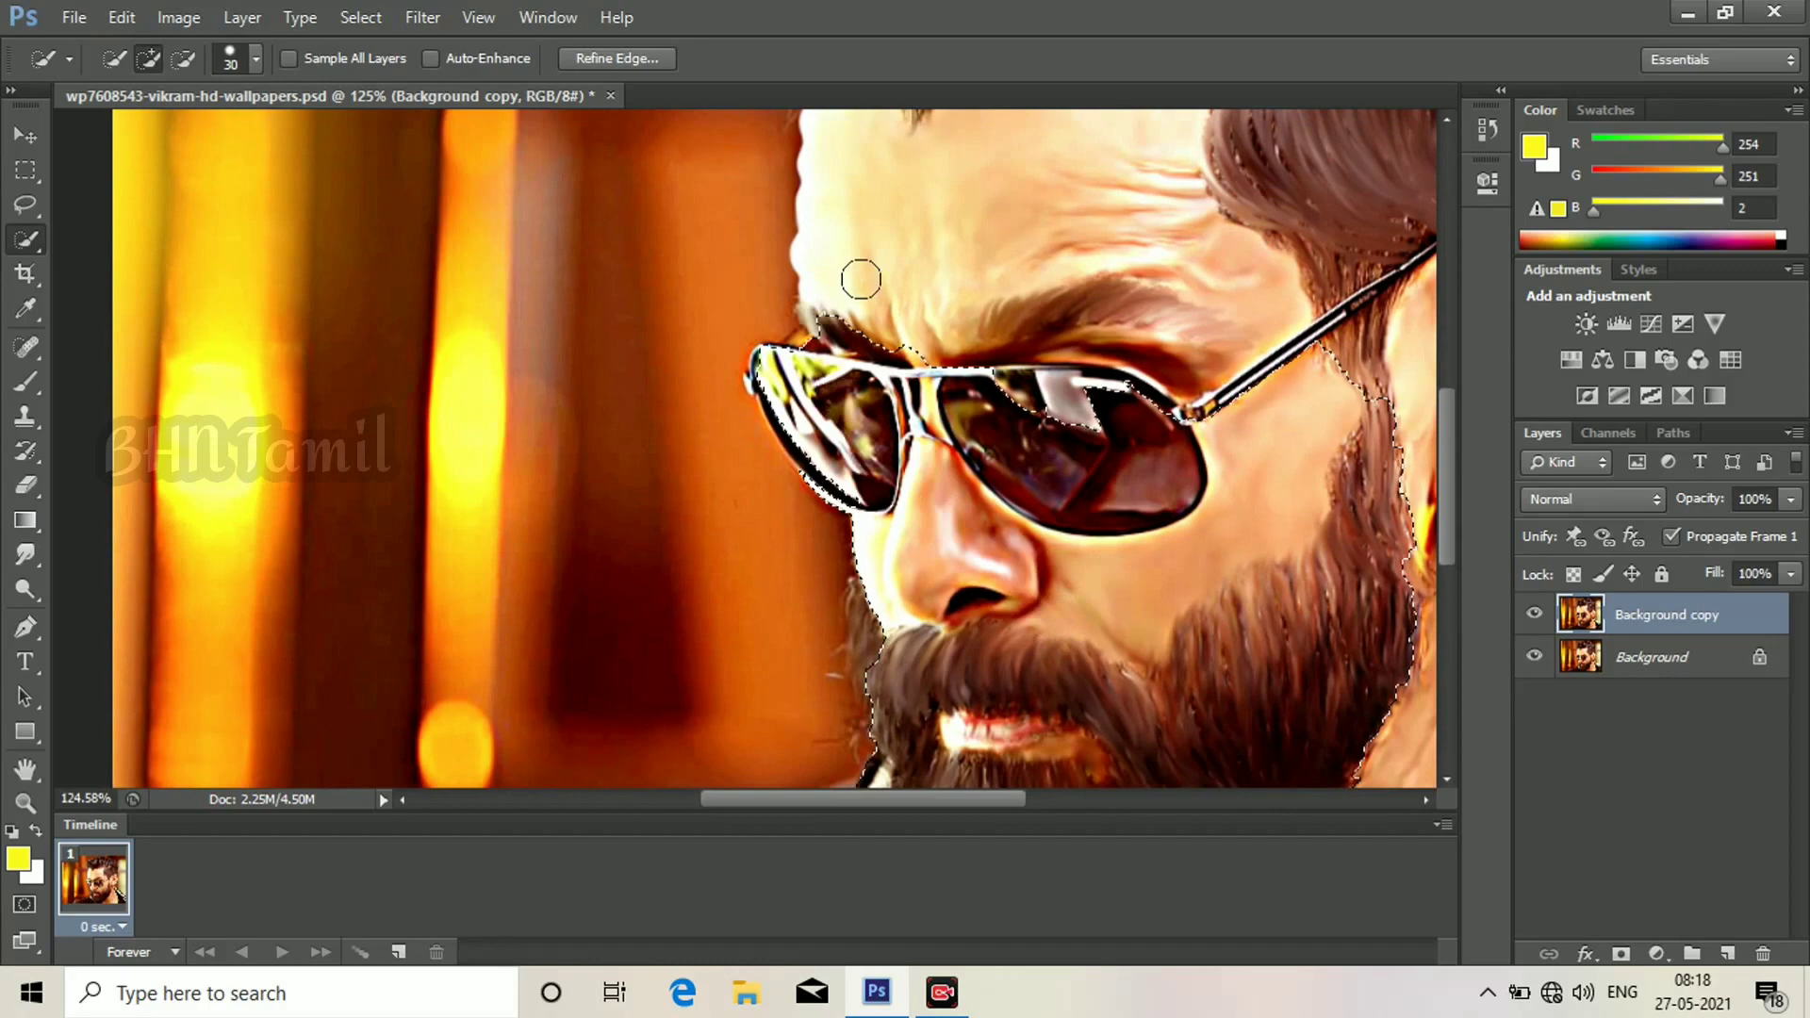
Extend the quick selection over the forehead, side hair and quiff.
mouse_move(860, 279)
mouse_down()
mouse_move(883, 401)
mouse_move(820, 349)
mouse_move(868, 291)
mouse_move(1289, 248)
mouse_up()
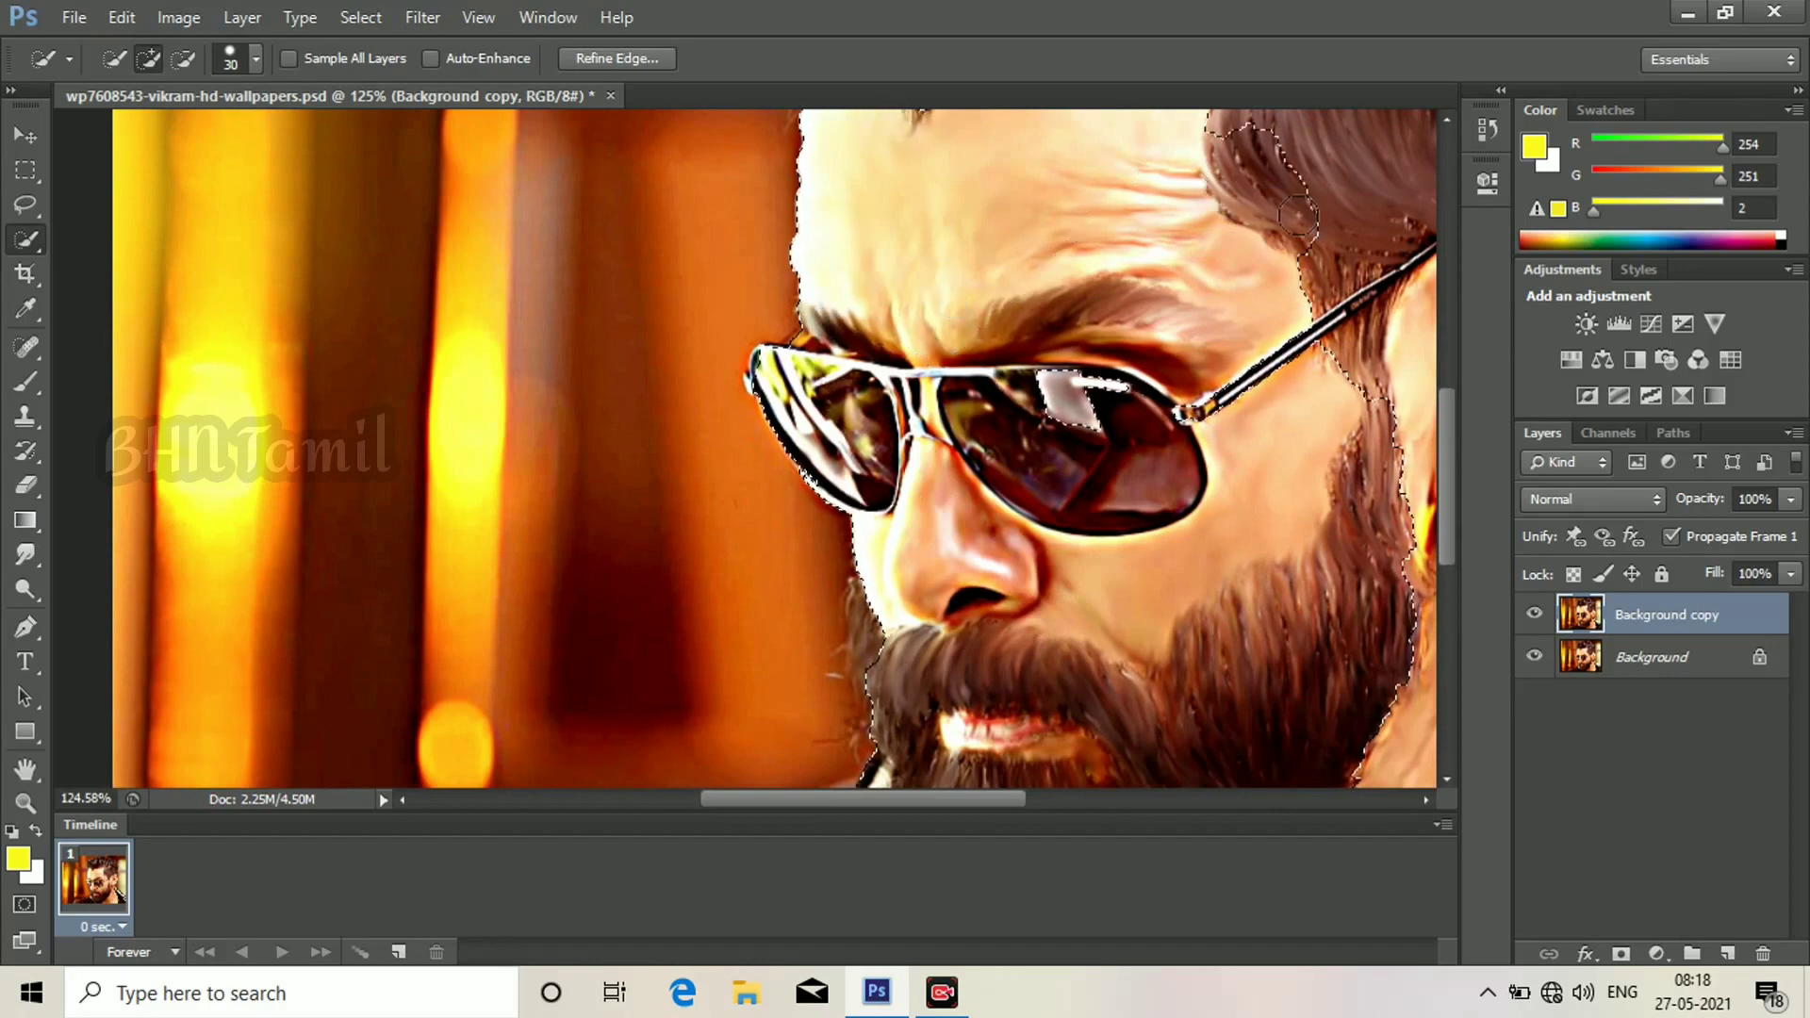
mouse_move(1265, 310)
mouse_down()
mouse_move(1184, 433)
mouse_move(1077, 685)
mouse_up()
mouse_move(724, 462)
mouse_down()
mouse_move(727, 255)
mouse_move(643, 342)
mouse_move(622, 279)
mouse_move(694, 268)
mouse_up()
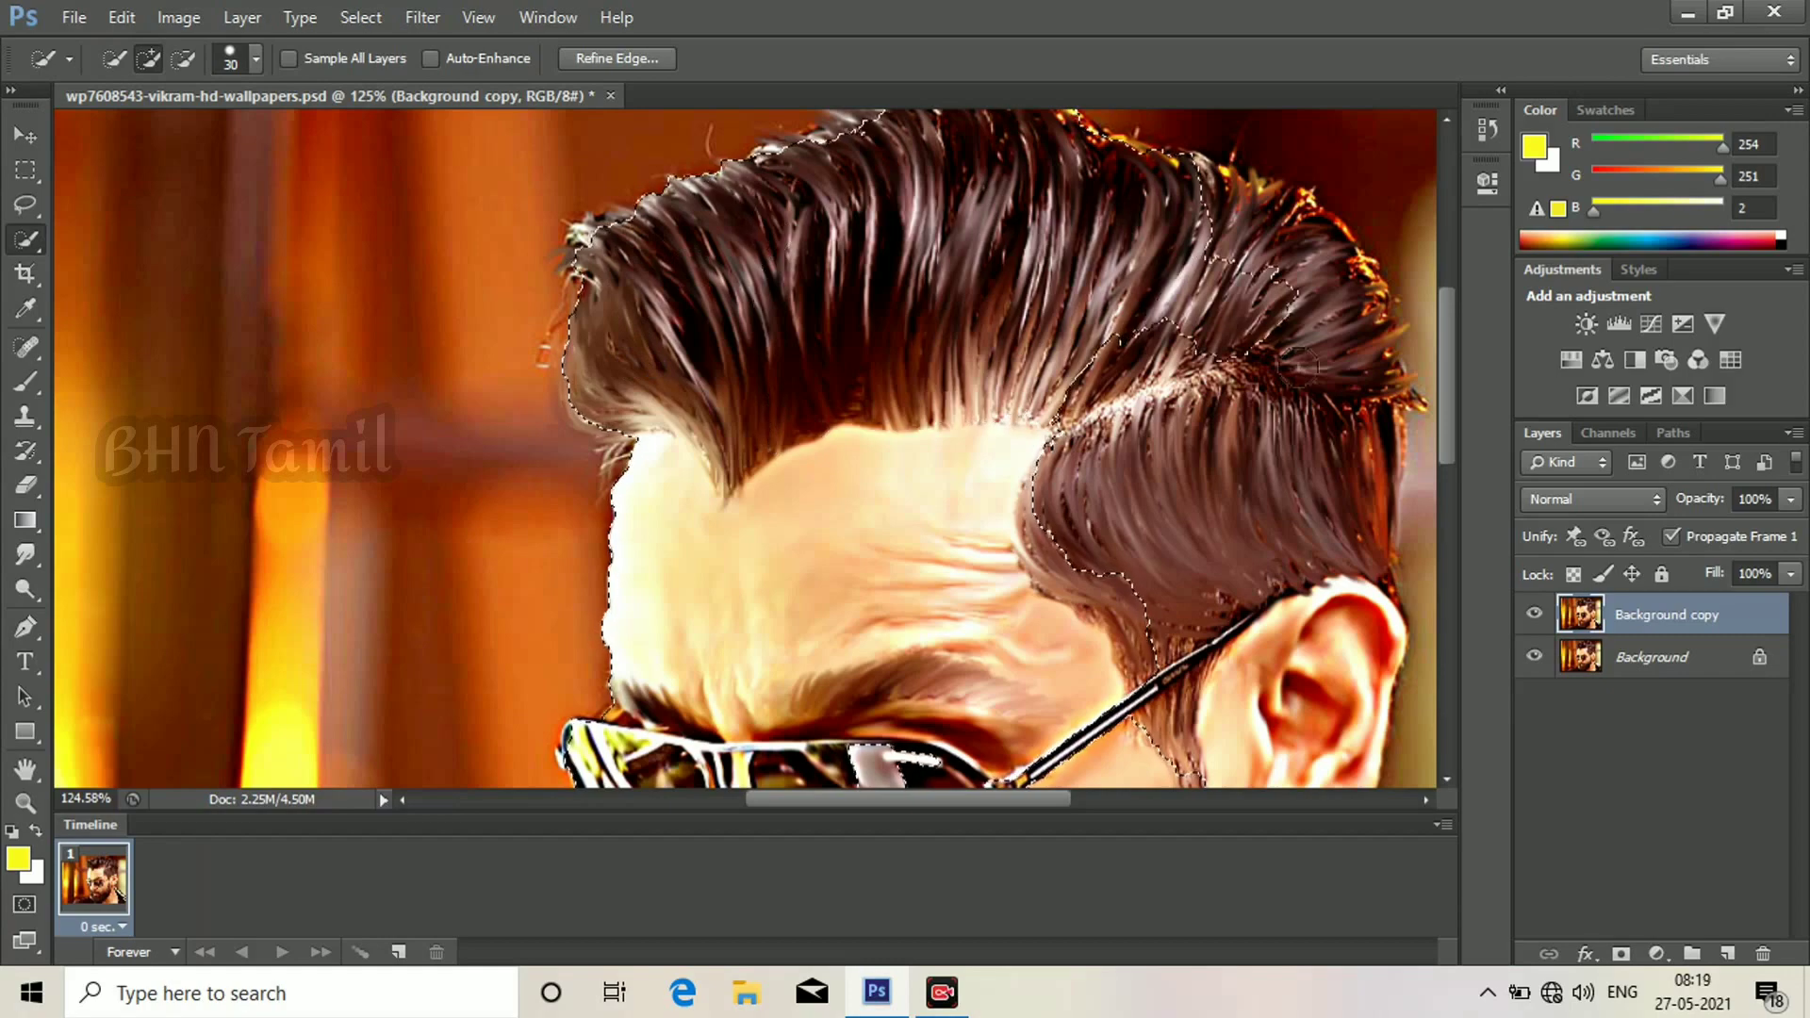
scroll(1225, 490, down, 5)
scroll(1251, 497, down, 7)
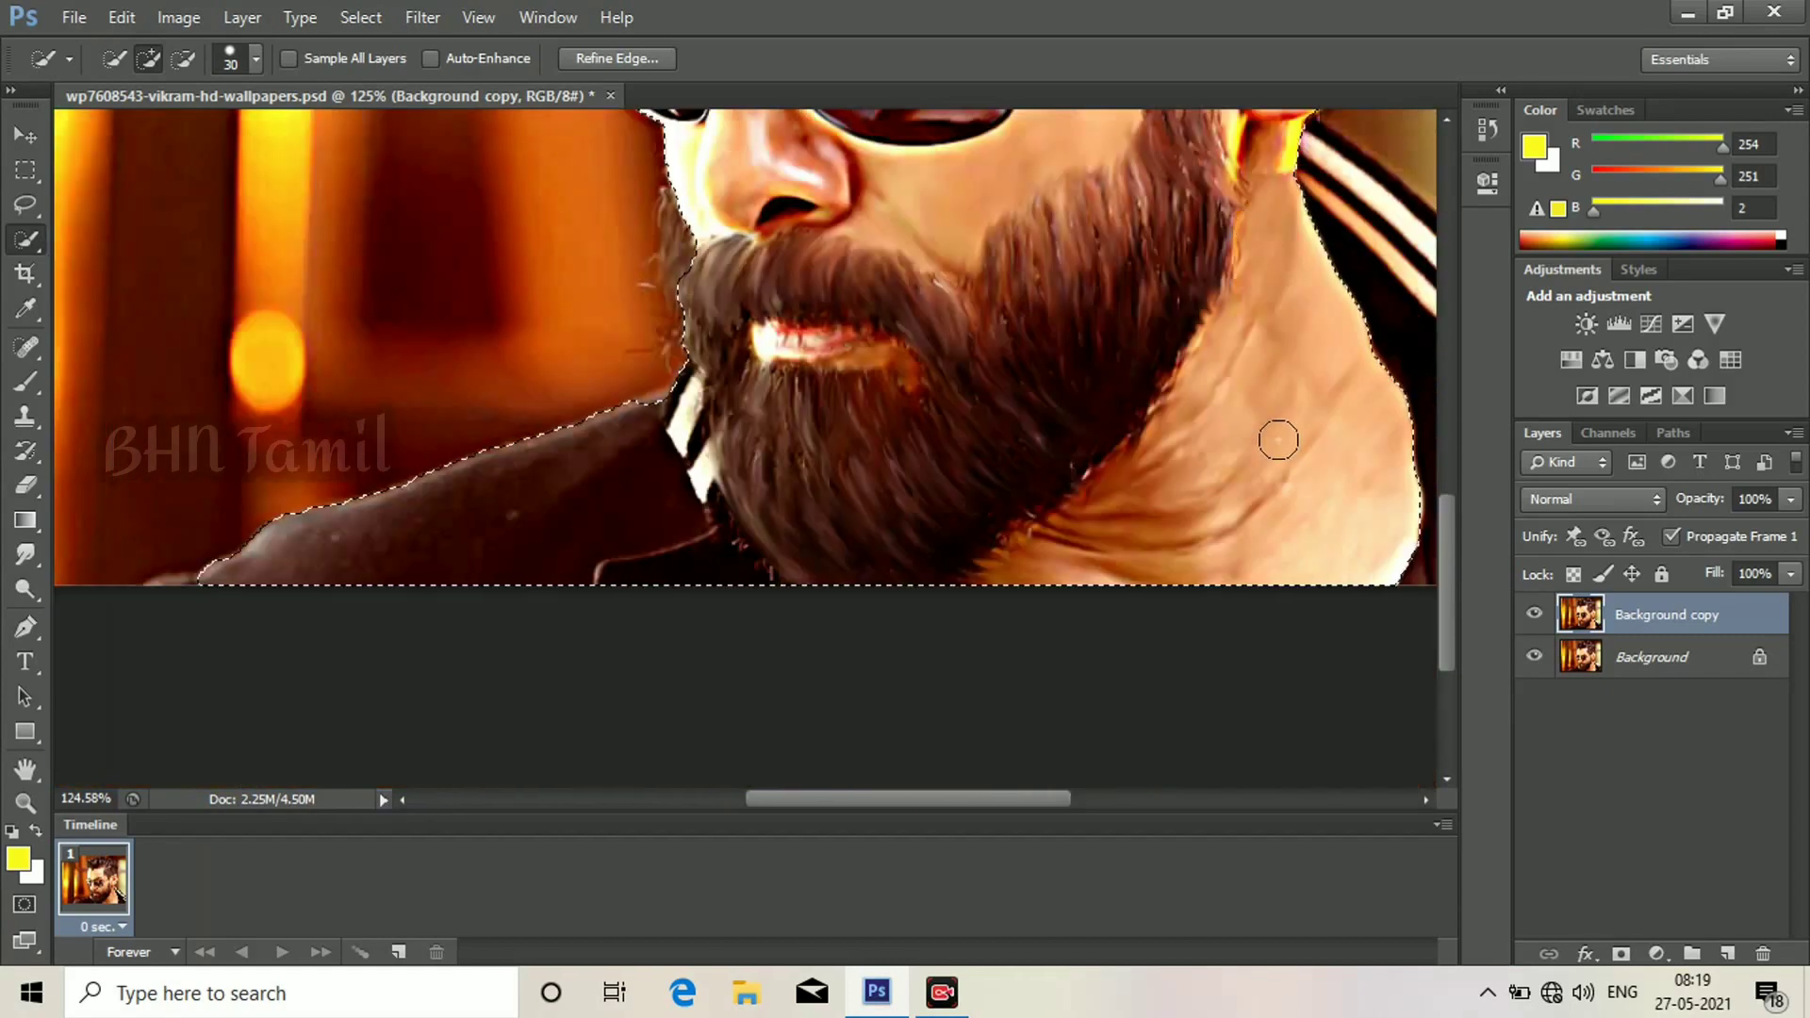
Refine the selection around the striped collar, ear and back hair, trimming the excess backdrop above the hair.
scroll(1292, 412, right, 9)
scroll(871, 451, up, 8)
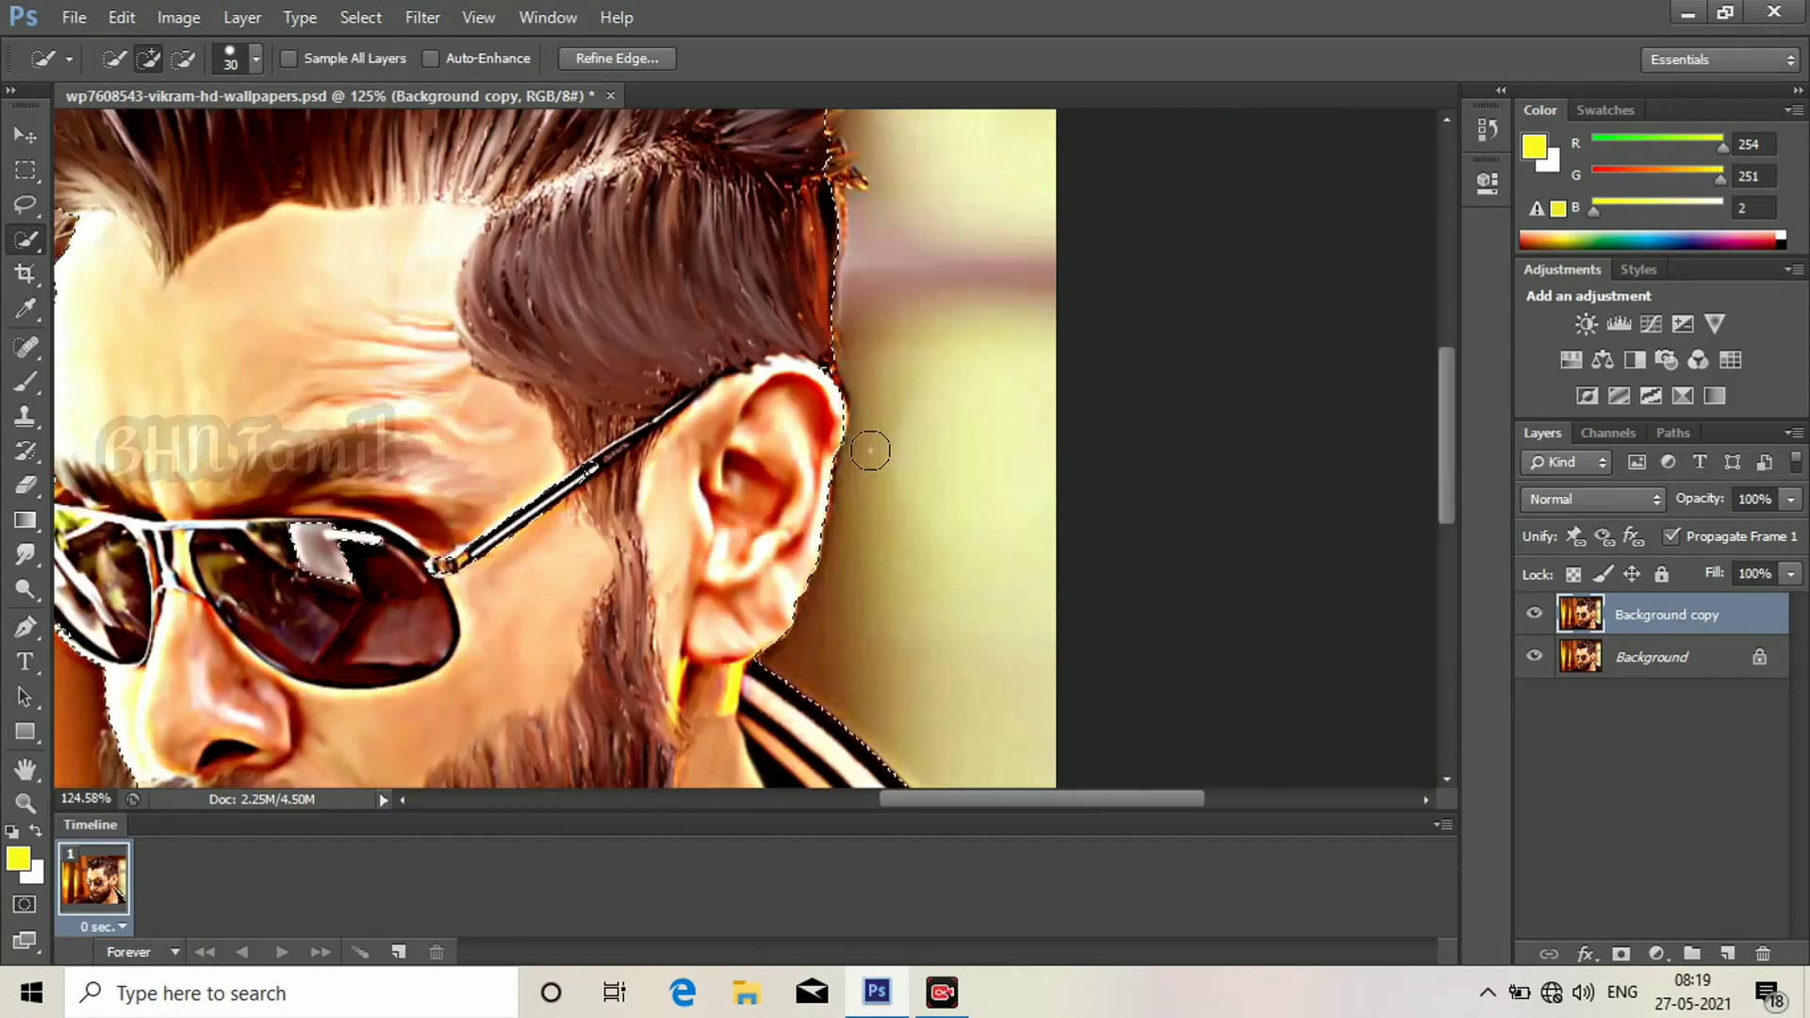
scroll(871, 450, up, 4)
scroll(397, 308, up, 3)
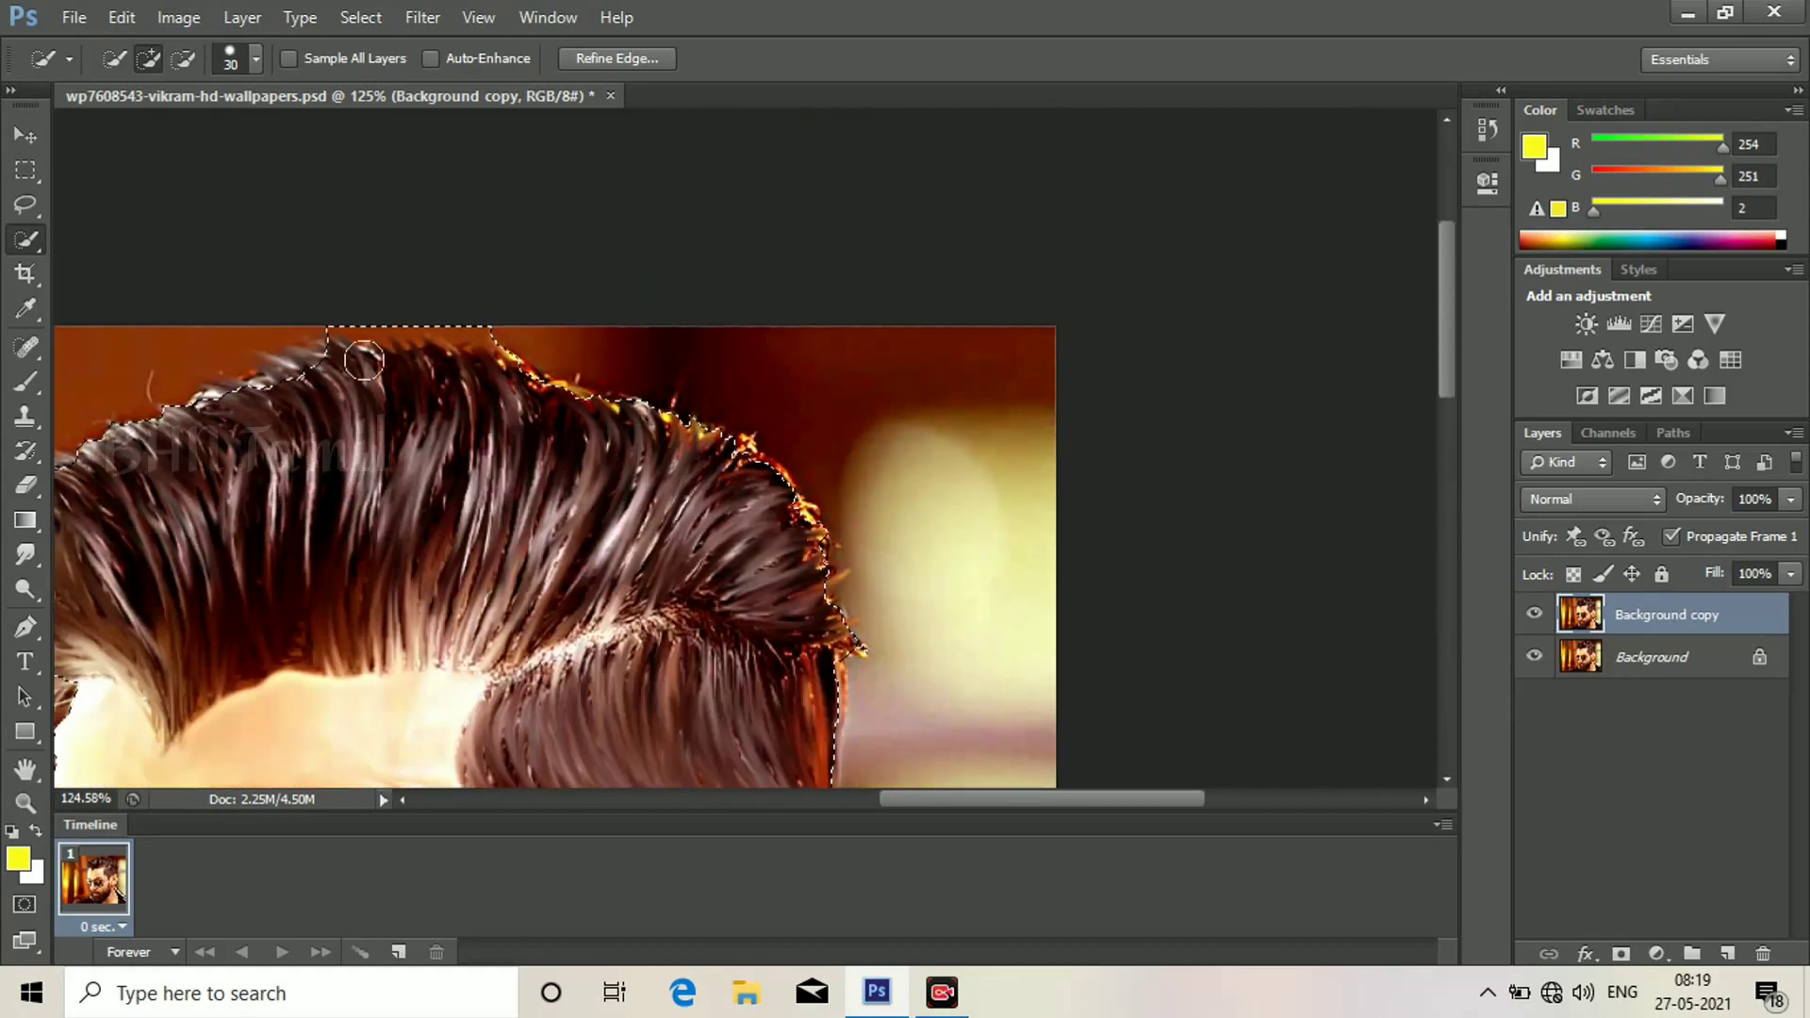
scroll(397, 308, left, 6)
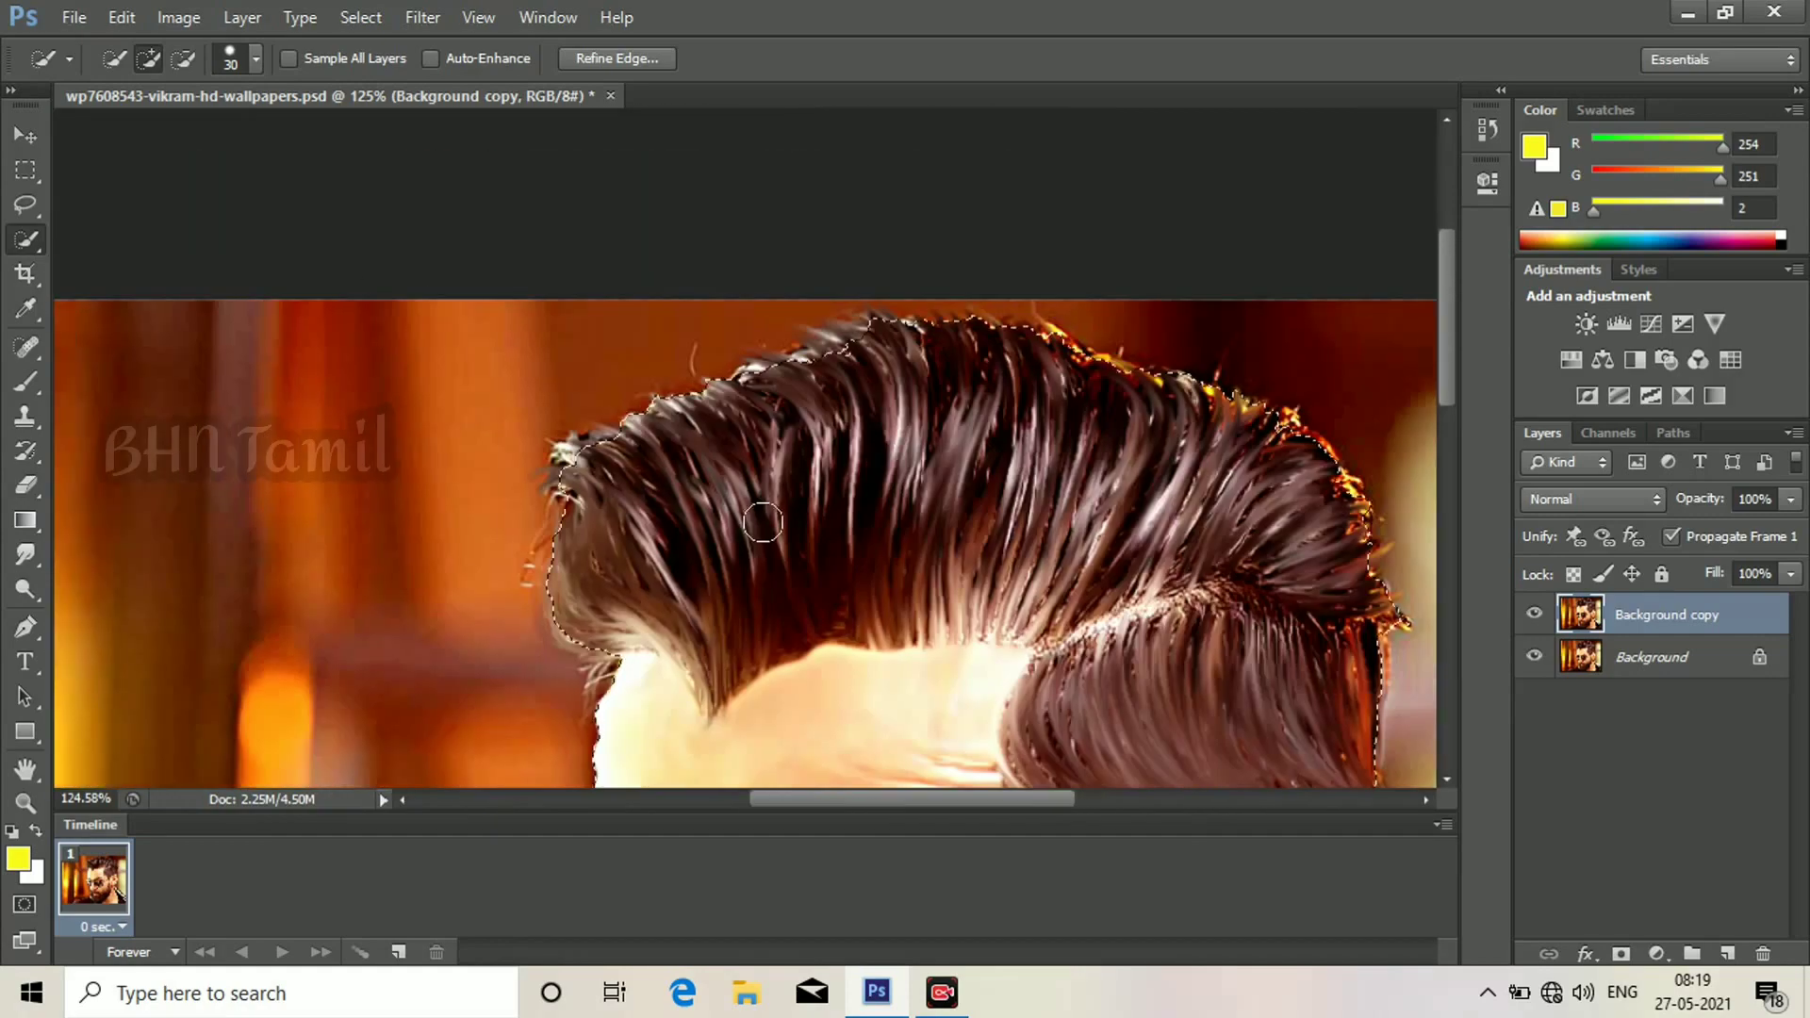
Include the sunglasses' lens highlights and the beard's far edge in the selection.
scroll(667, 456, down, 6)
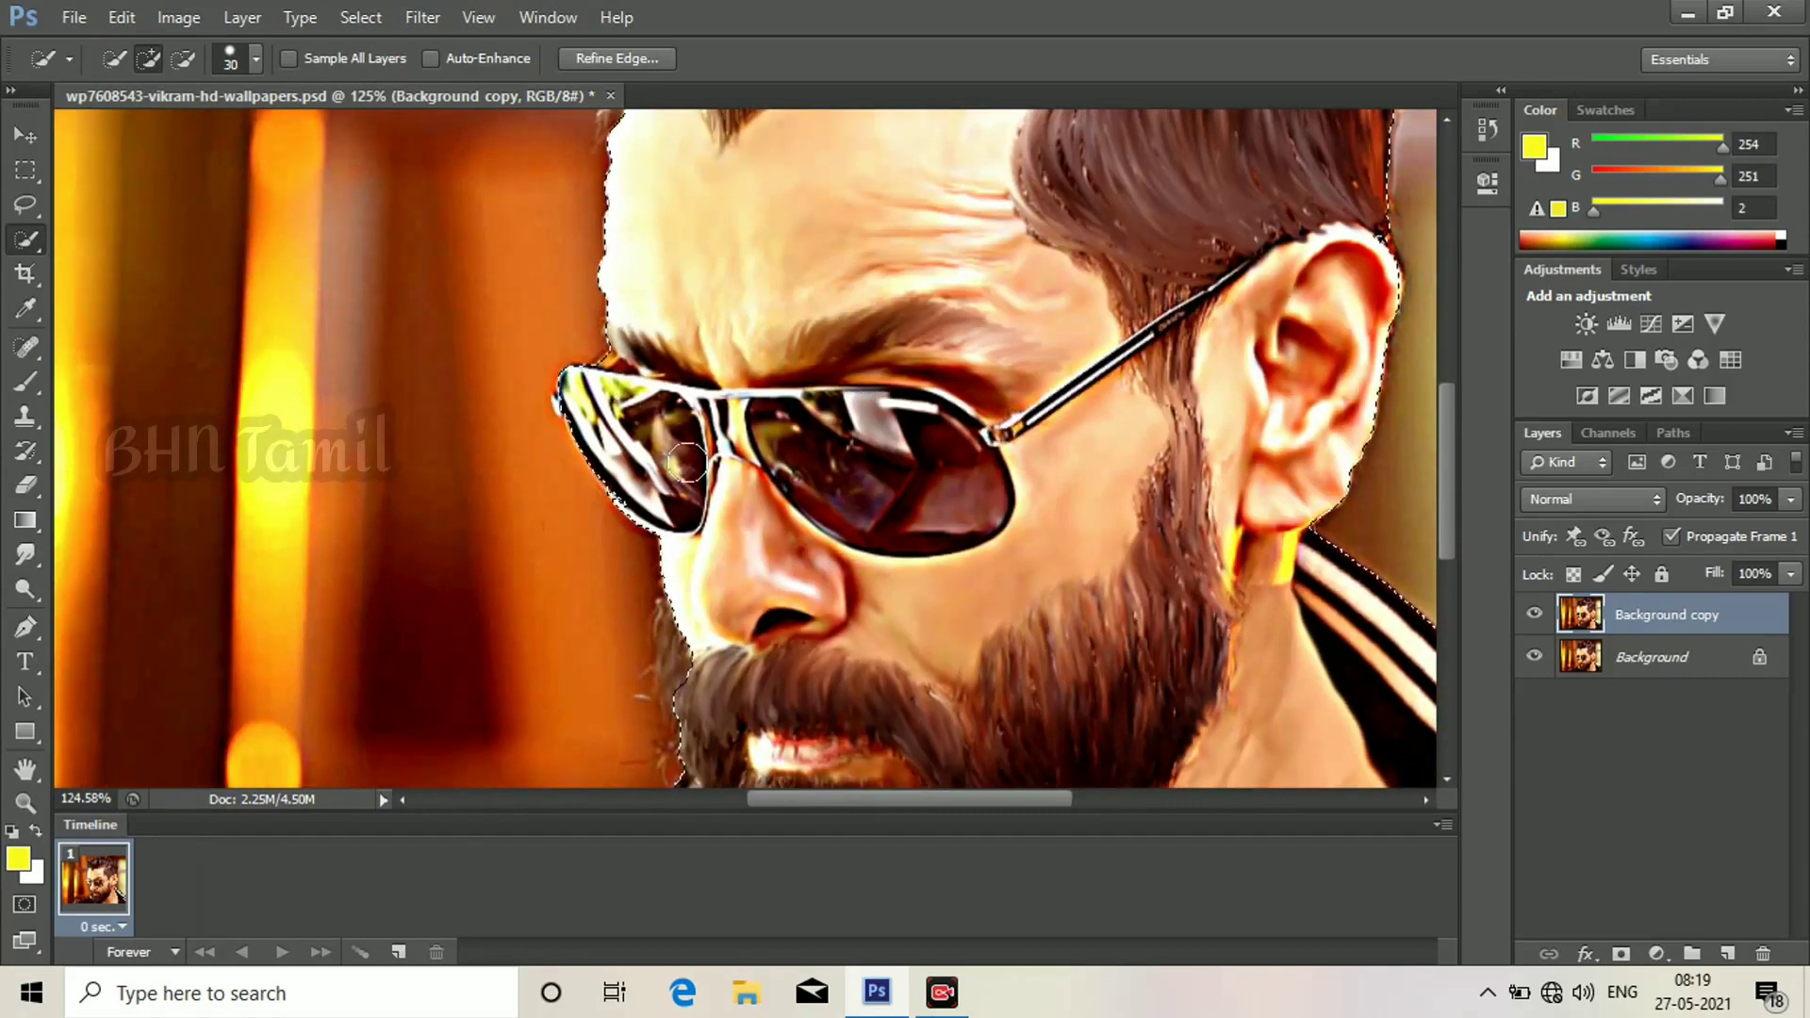
scroll(657, 384, down, 3)
scroll(660, 386, down, 6)
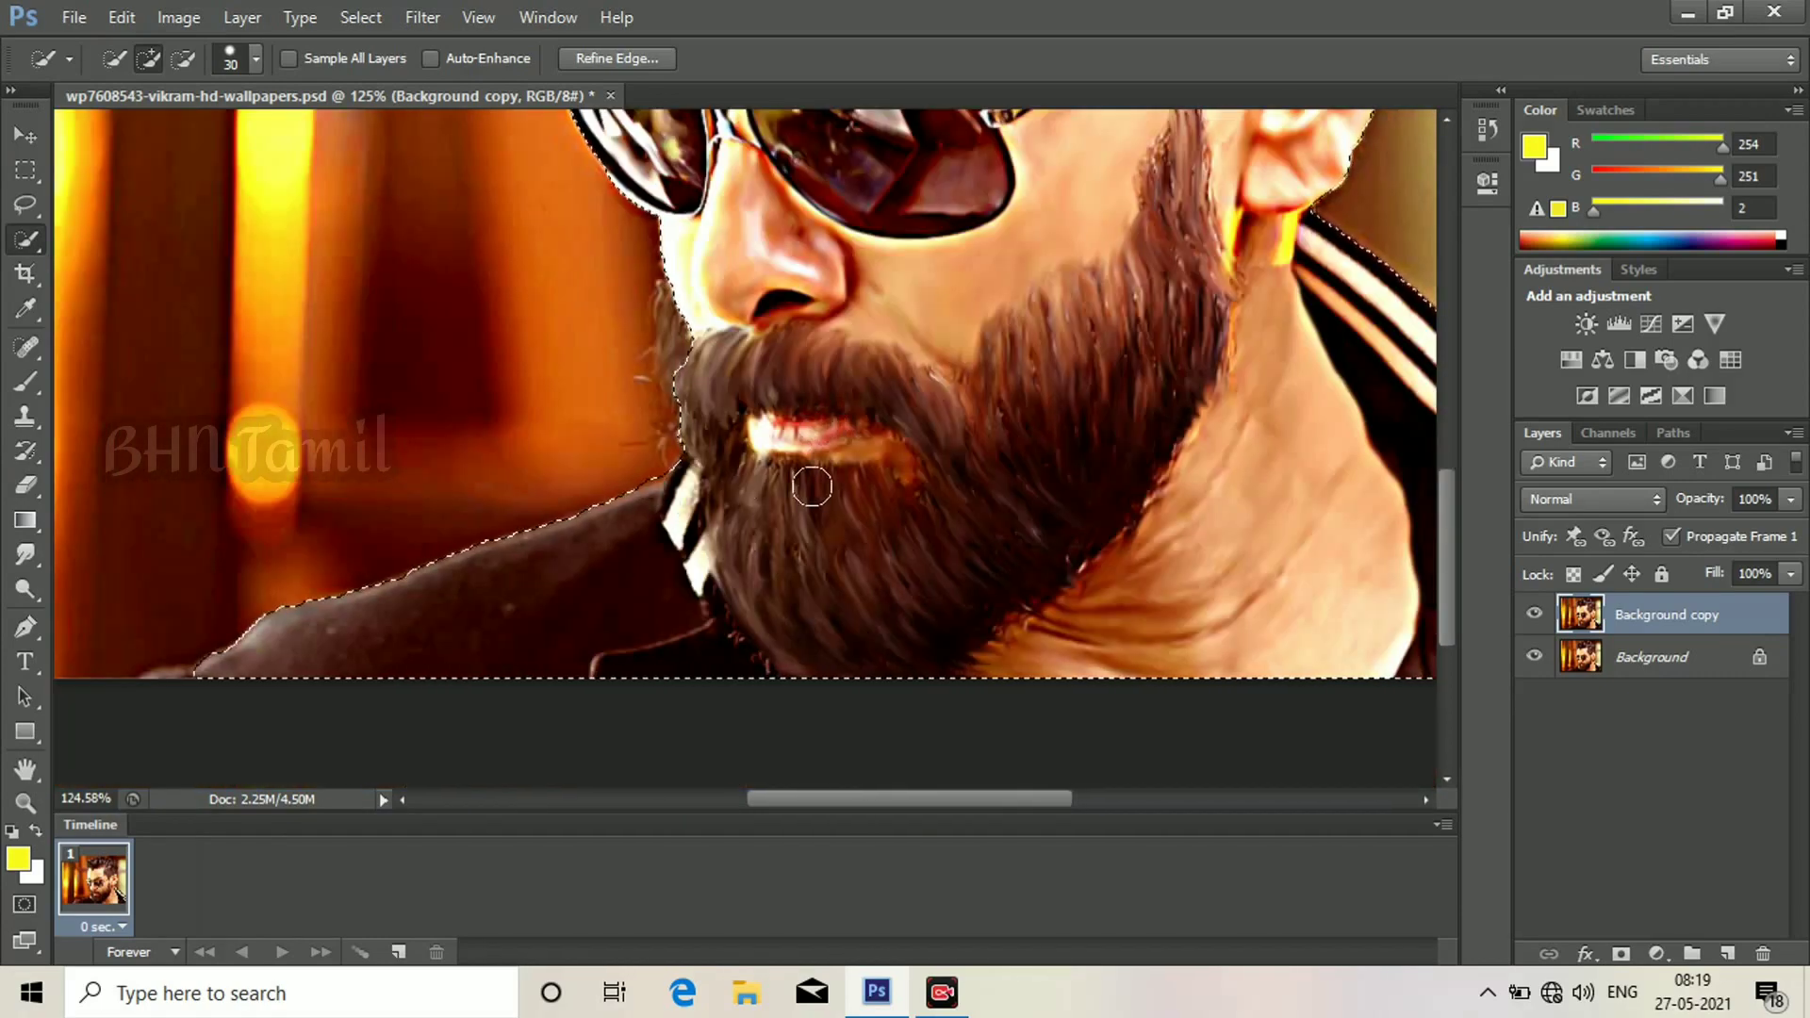
scroll(808, 484, up, 2)
scroll(695, 346, down, 4)
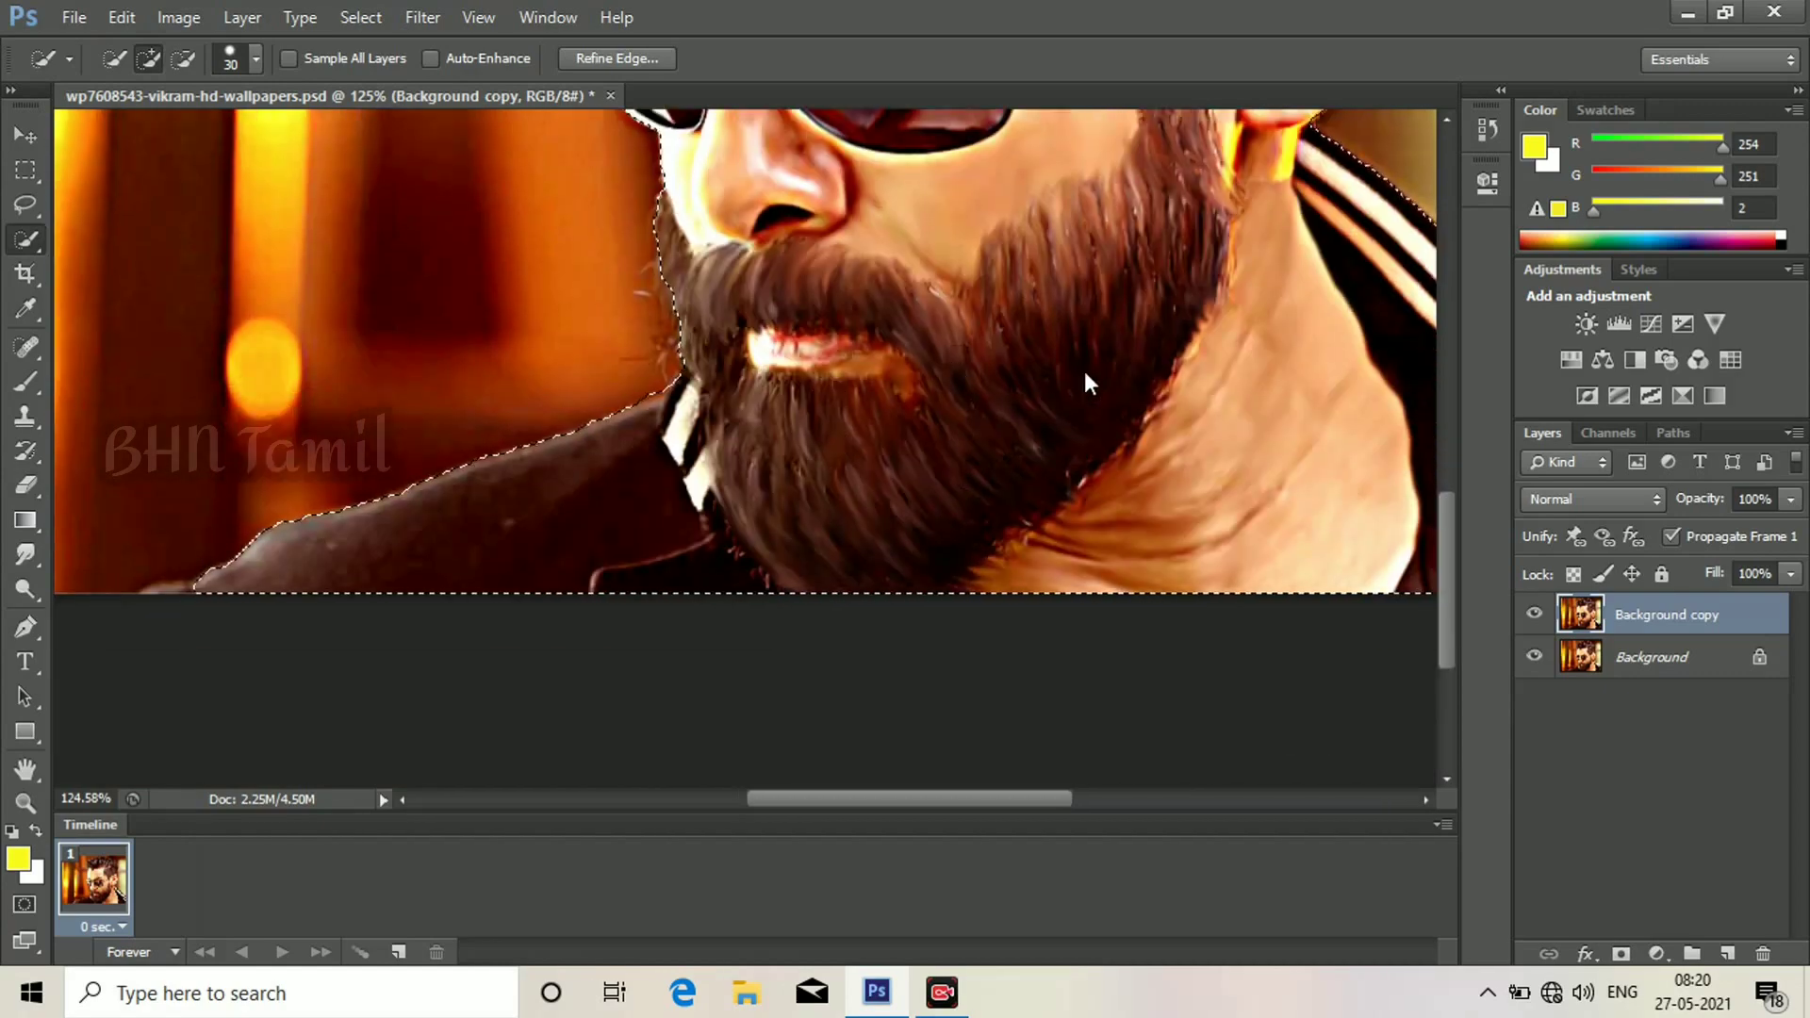
Cut the selected man onto a new layer and check the cutout with the two layers beneath hidden and shown again.
right_click(961, 376)
click(1111, 613)
scroll(1123, 512, up, 2)
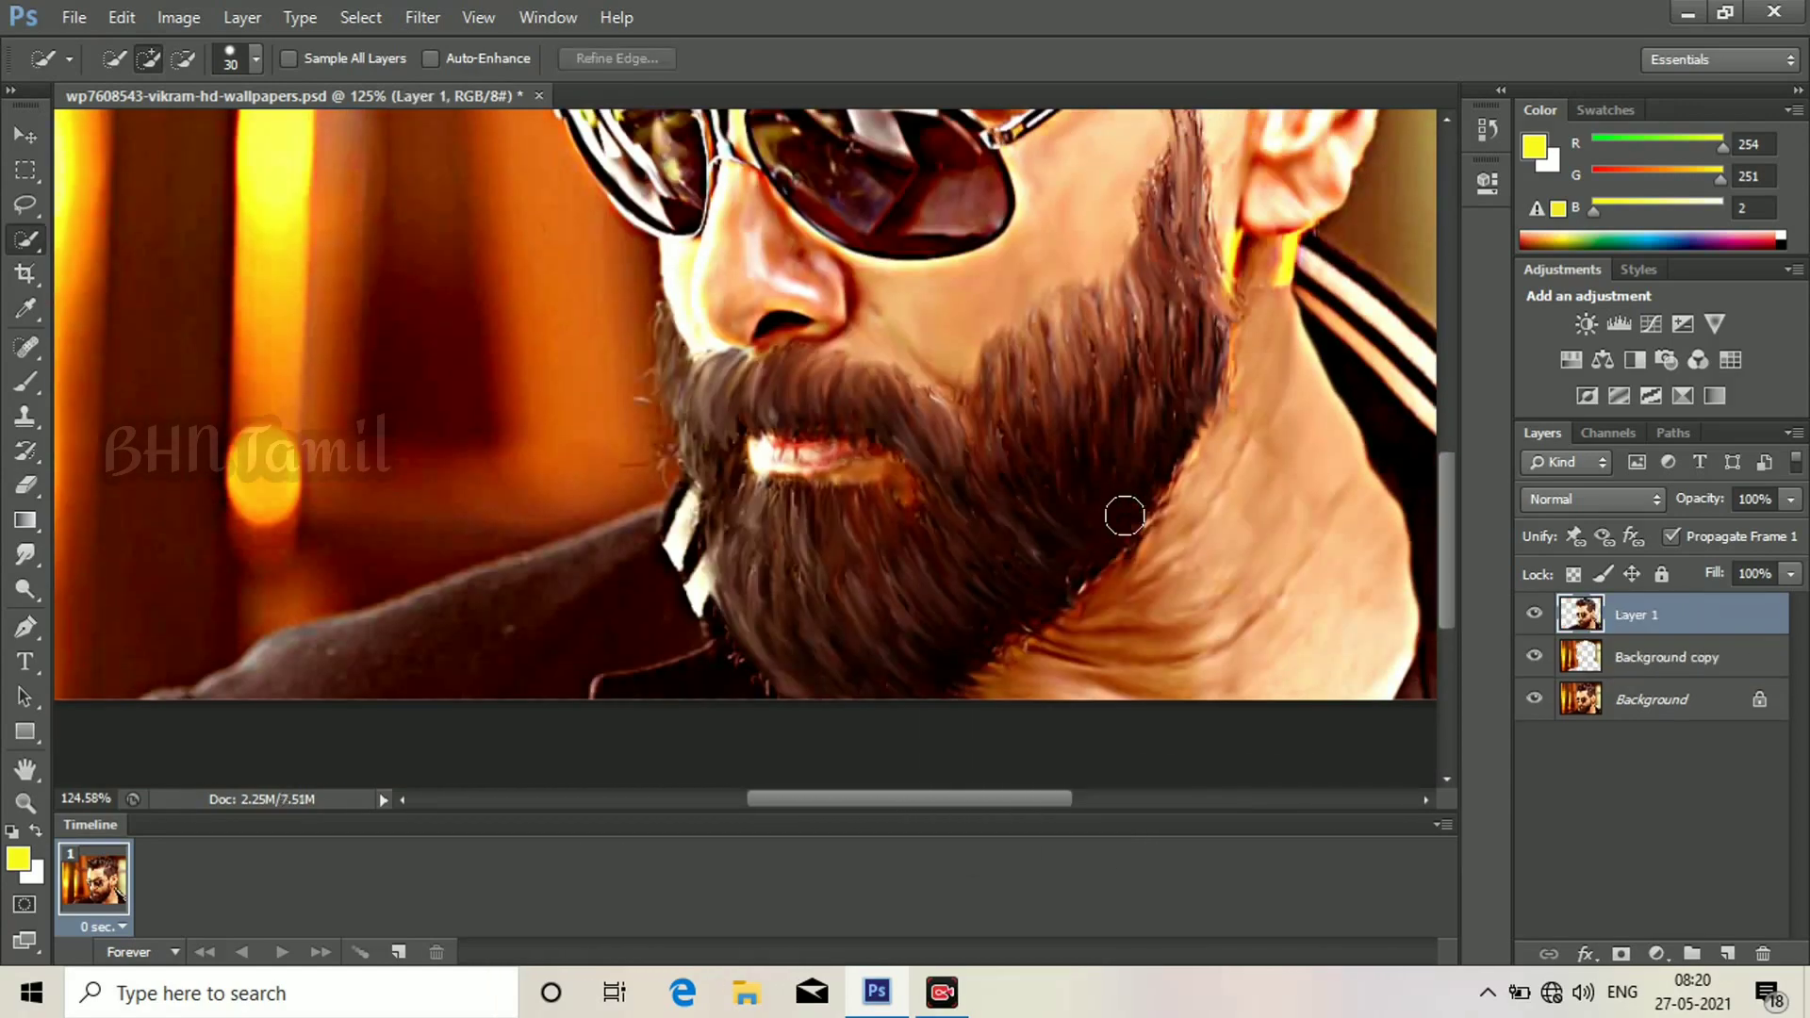
key(ctrl+0)
scroll(1140, 532, down, 1)
click(1533, 701)
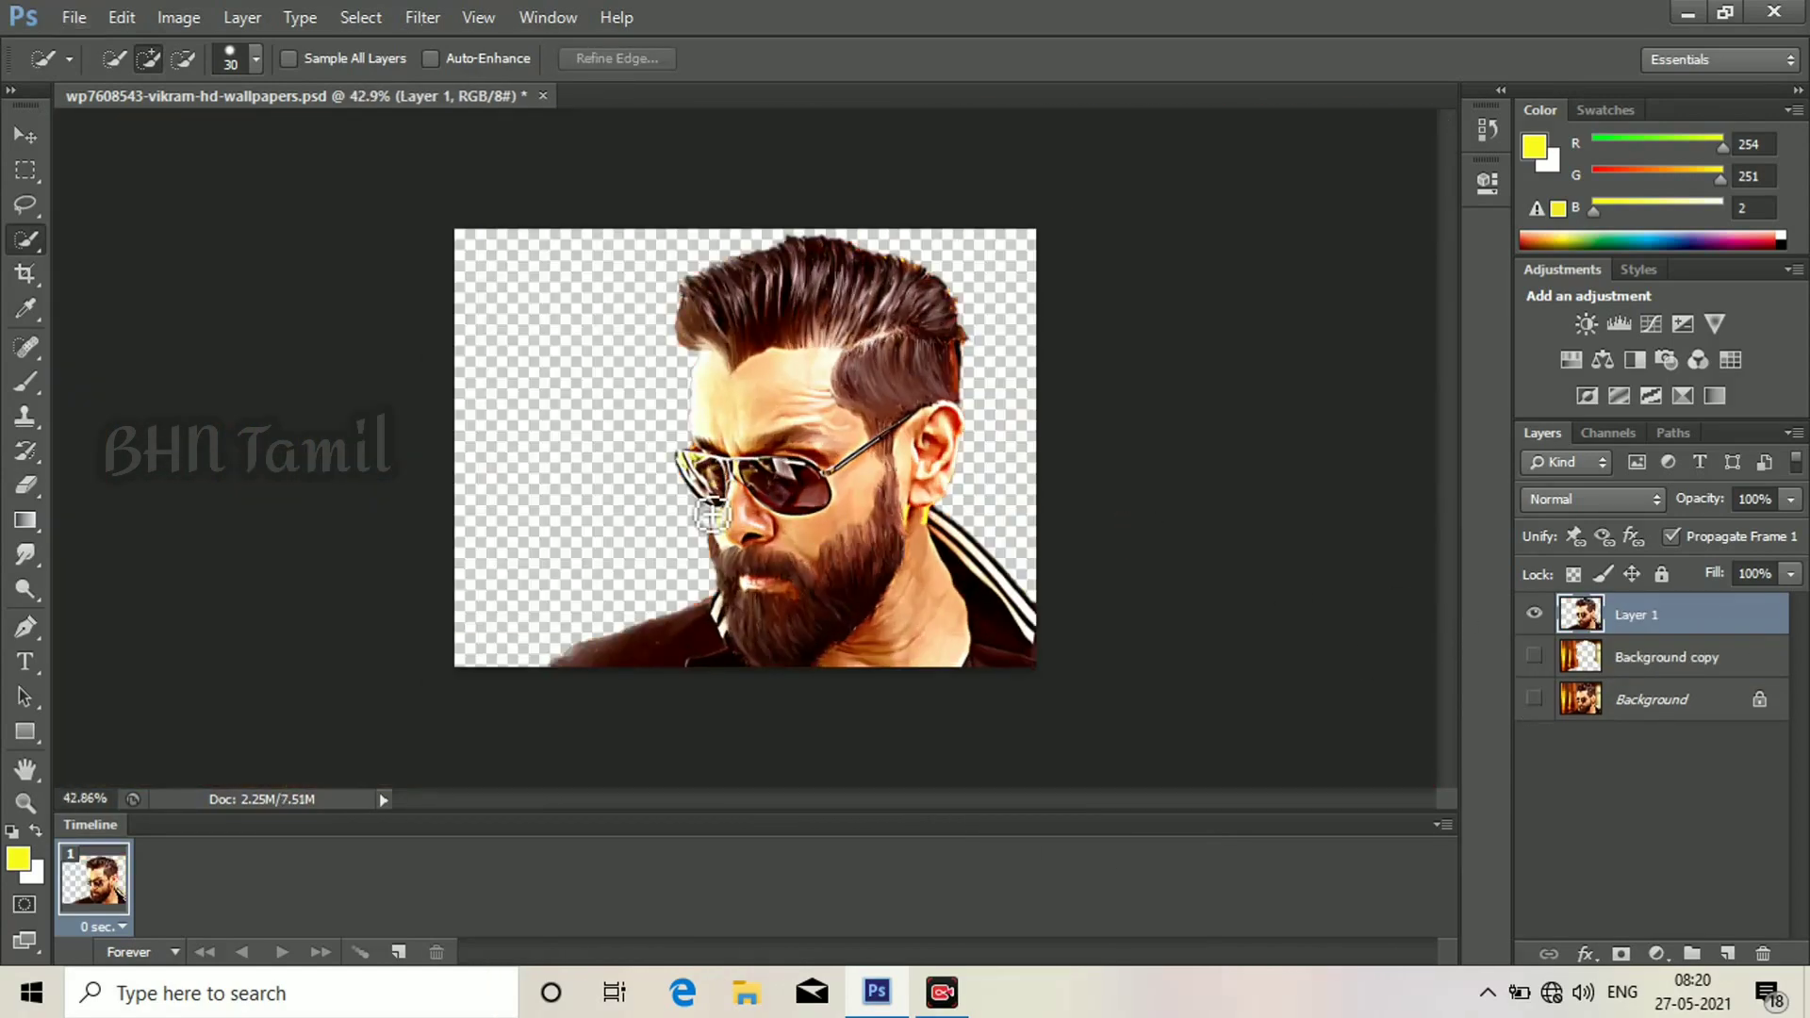
click(1534, 663)
scroll(839, 503, up, 2)
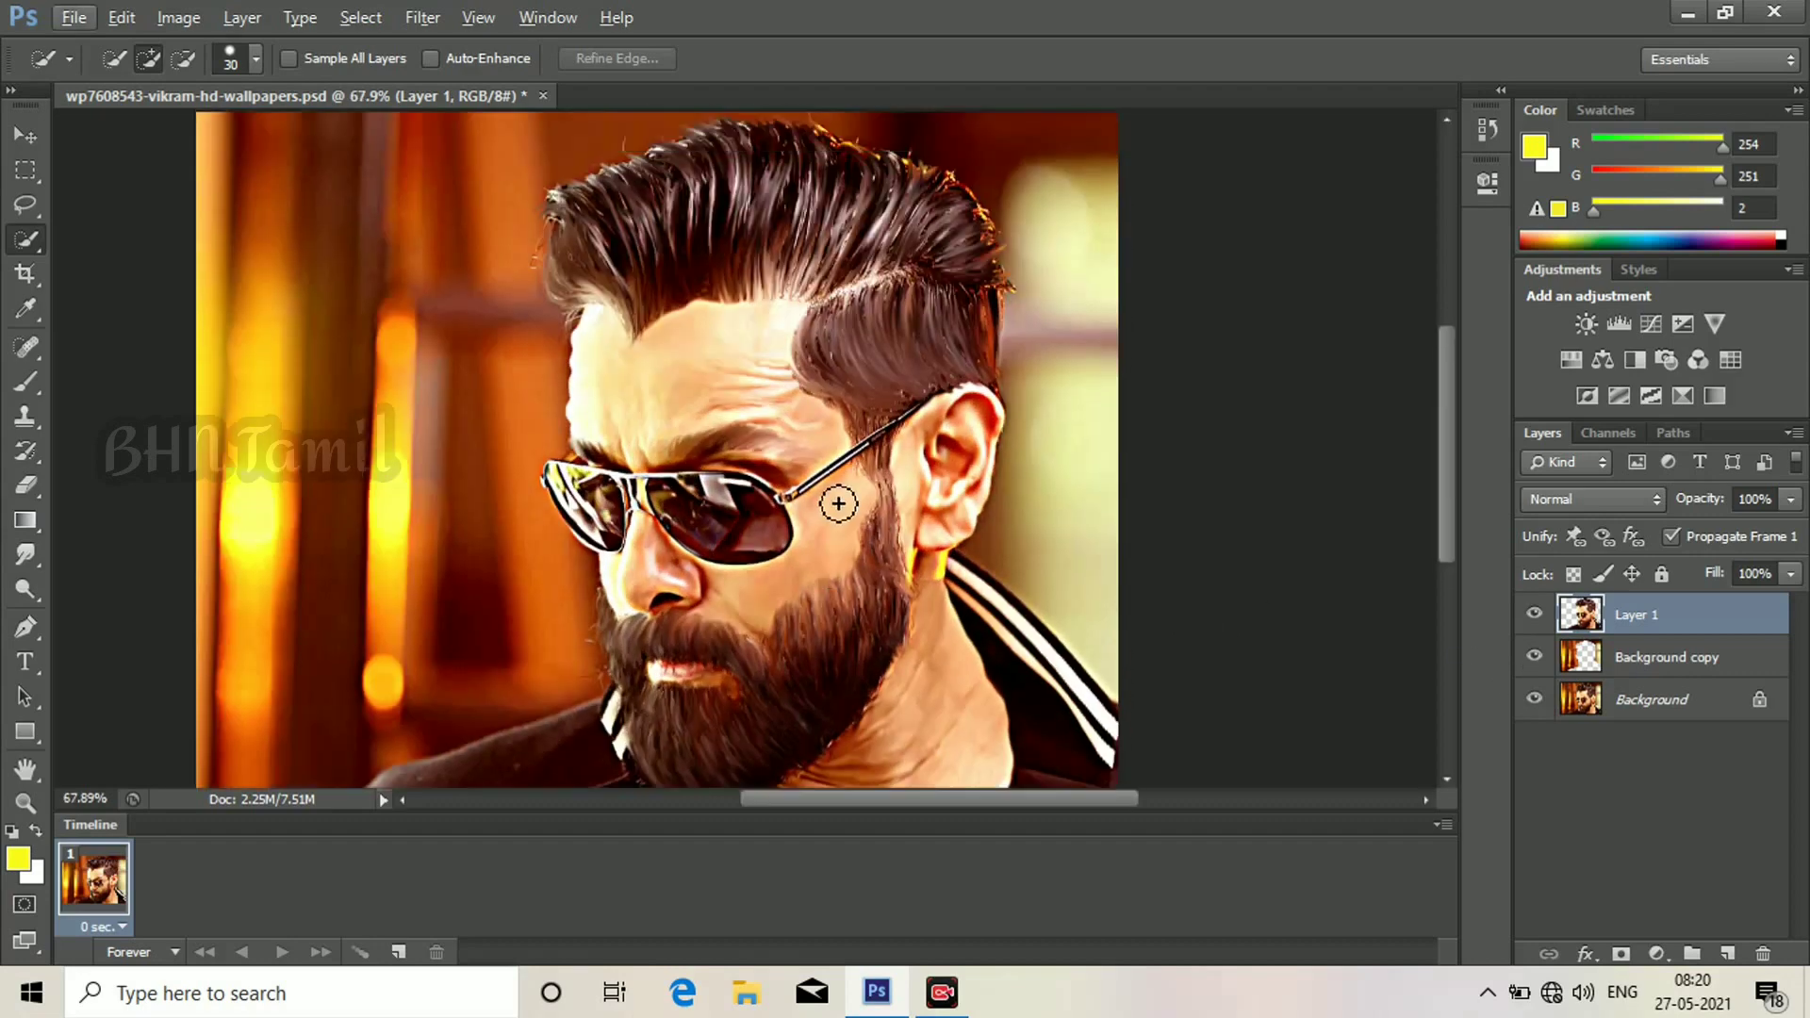
Set up the Brush tool on the Background copy layer with a grey foreground colour of RGB 104, 104, 103.
click(1630, 663)
click(26, 382)
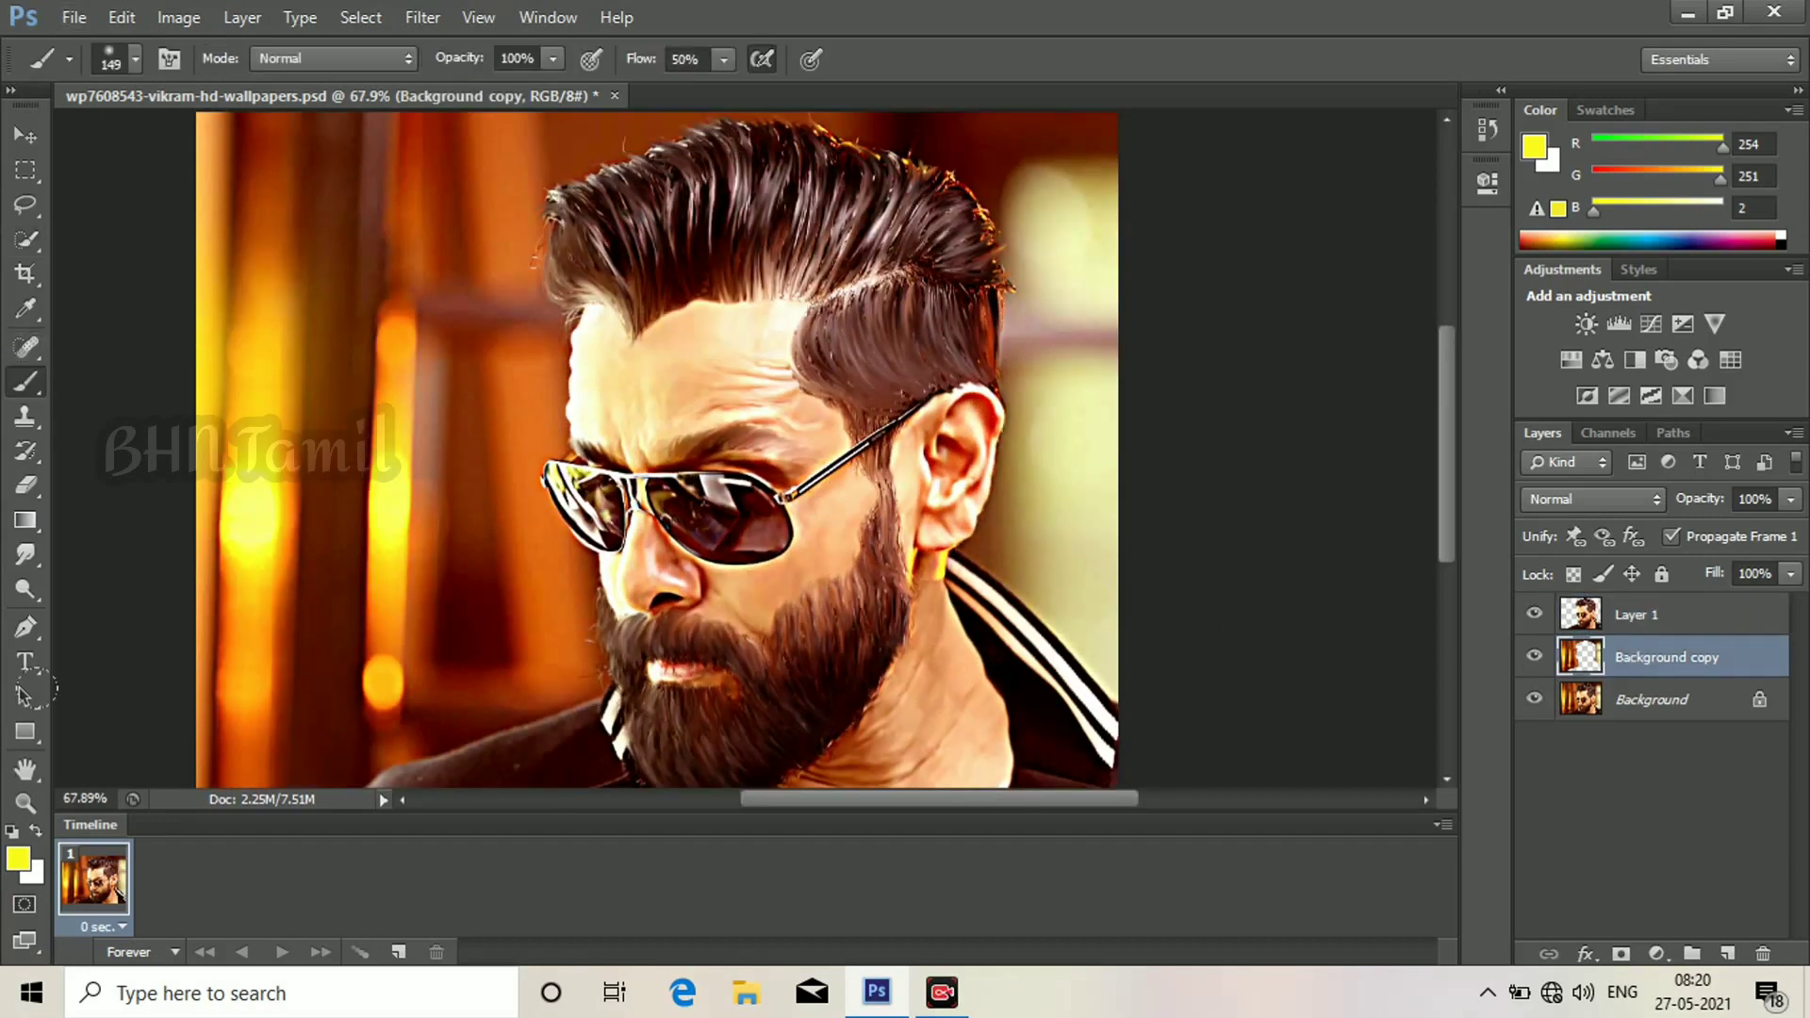
click(18, 859)
click(567, 437)
click(1216, 229)
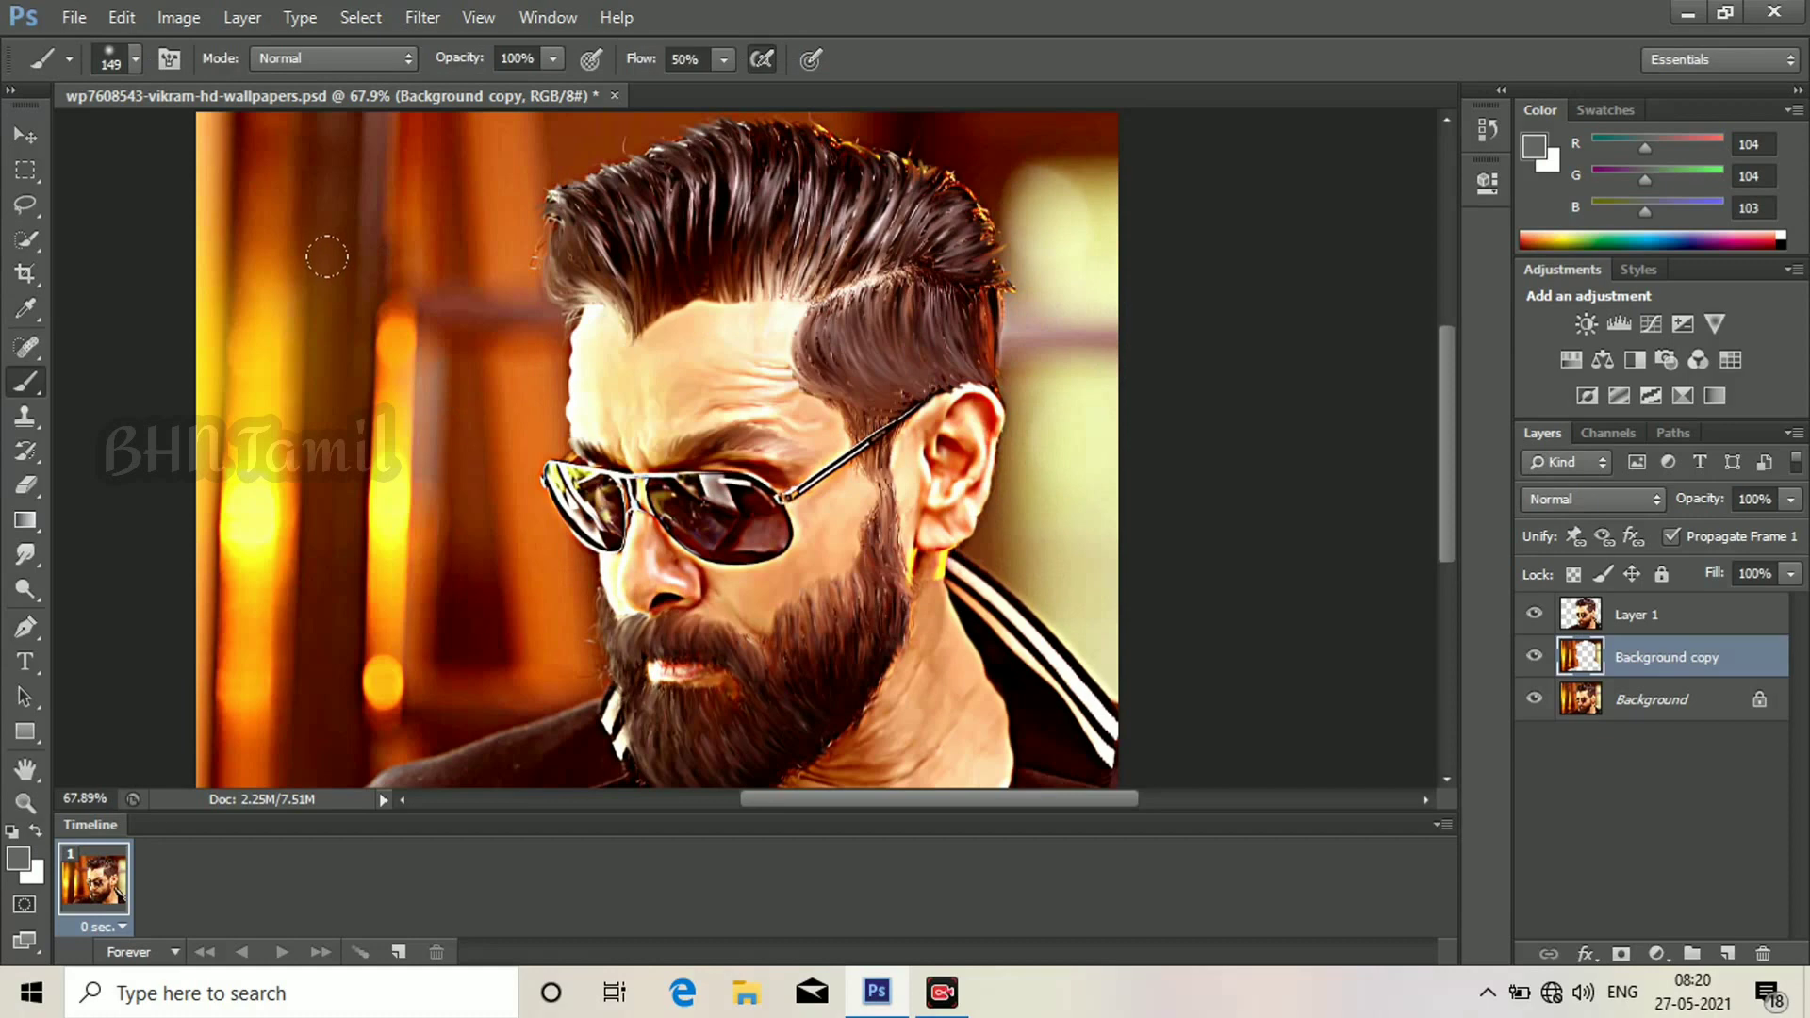
Set the brush size to 191 and paint the backdrop around the man grey.
right_click(369, 285)
click(579, 351)
click(181, 152)
mouse_move(181, 152)
mouse_down()
mouse_move(396, 254)
mouse_move(232, 398)
mouse_move(556, 655)
mouse_move(377, 664)
mouse_up()
mouse_move(819, 551)
mouse_down()
mouse_move(1037, 188)
mouse_move(489, 178)
mouse_move(547, 434)
mouse_up()
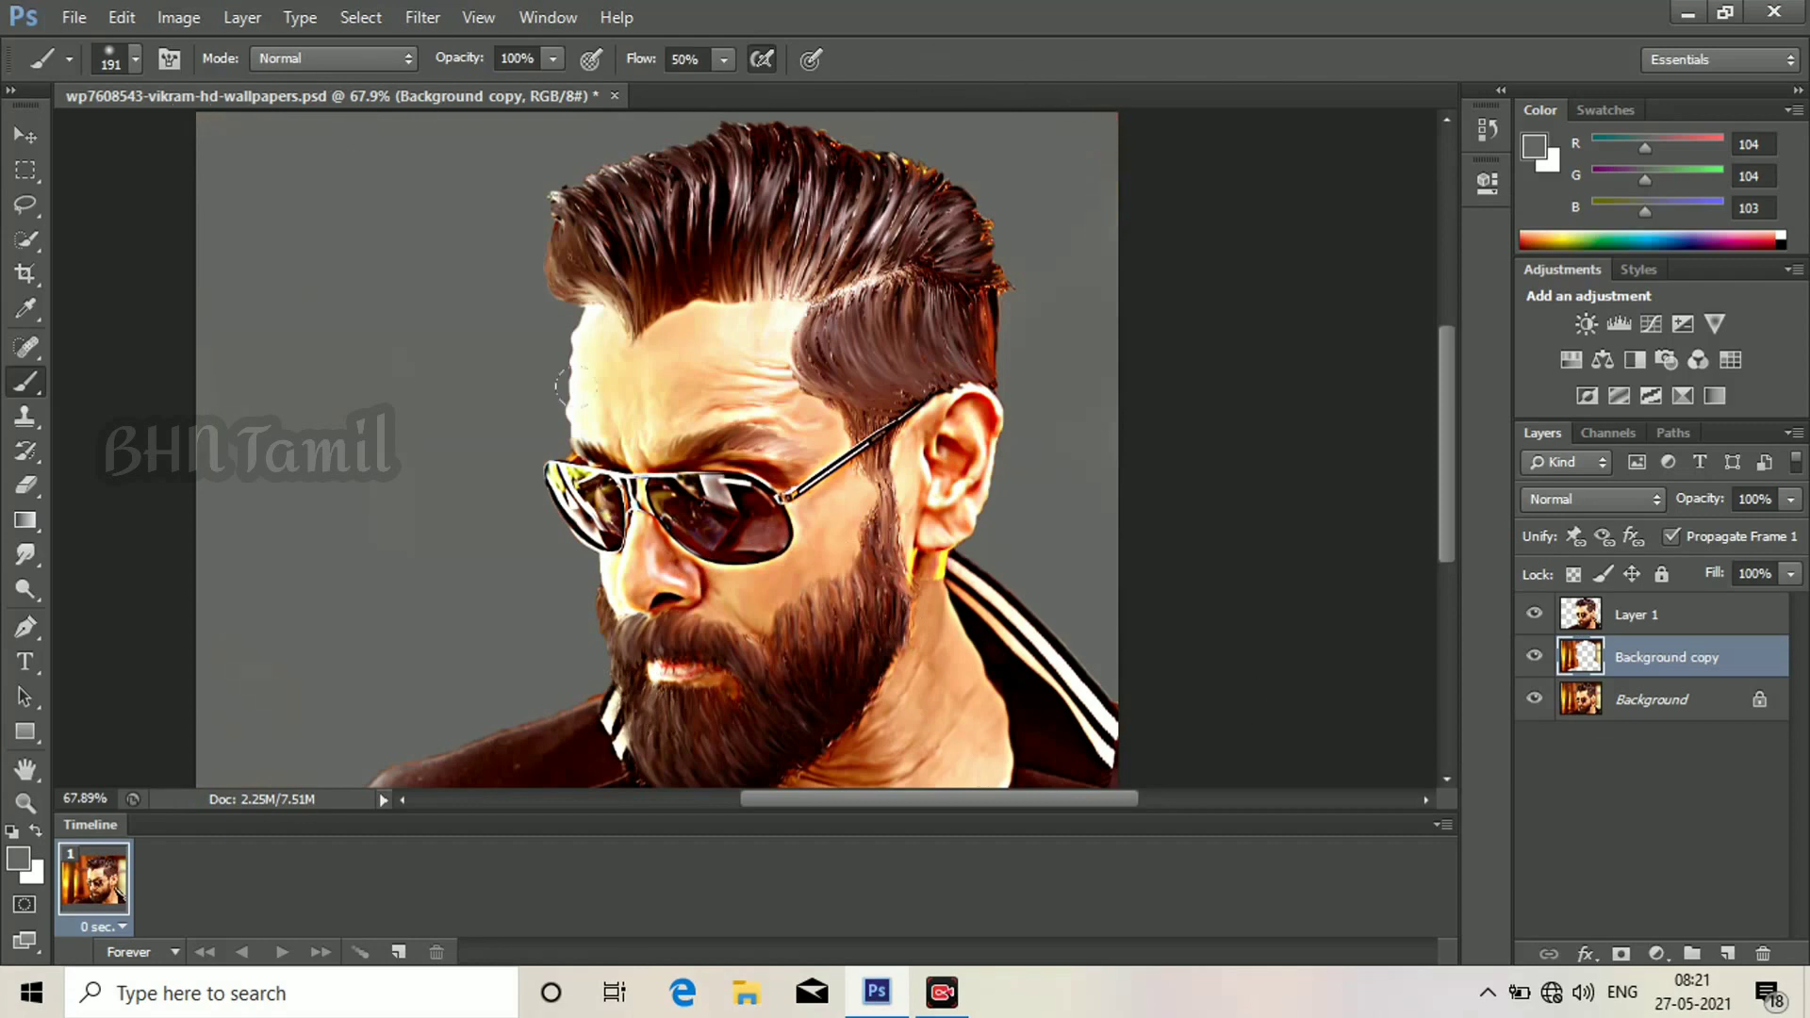
scroll(524, 367, down, 2)
scroll(521, 365, up, 3)
scroll(519, 366, down, 2)
Cover the remaining unpainted parts of the Background copy layer with grey, and make Layer 1 active.
click(1725, 622)
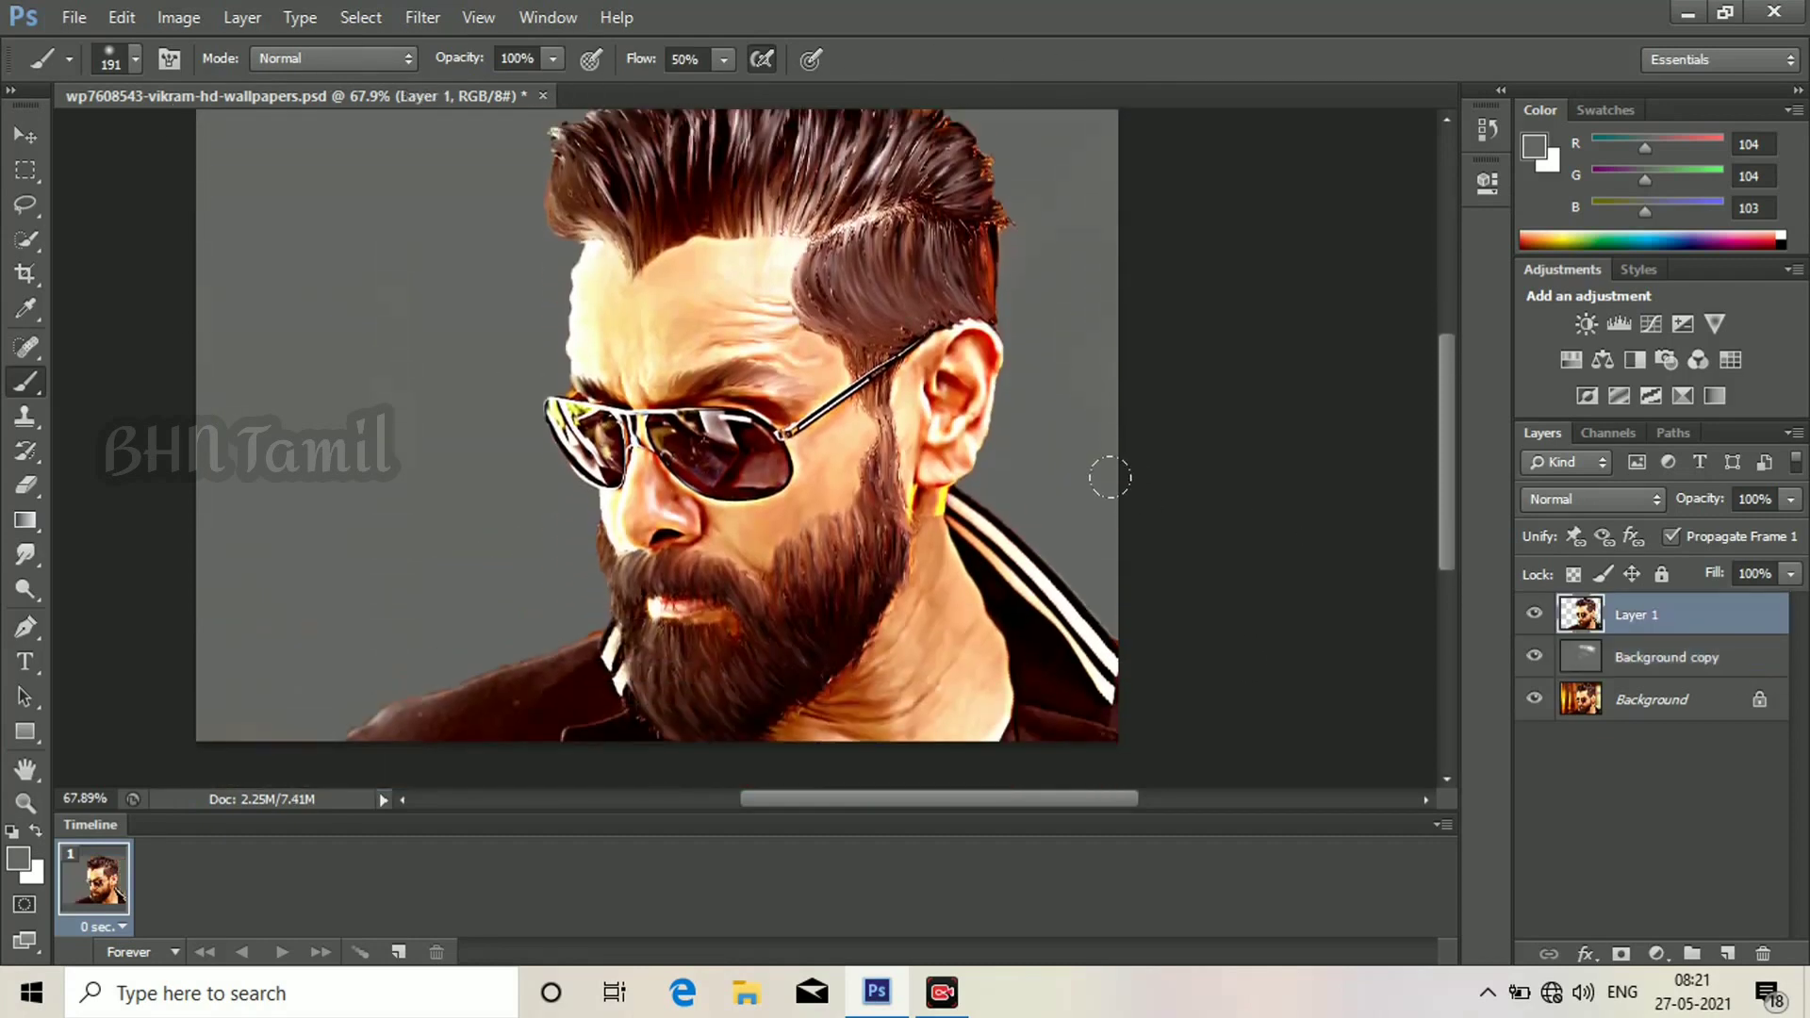
scroll(1109, 478, up, 1)
click(1622, 655)
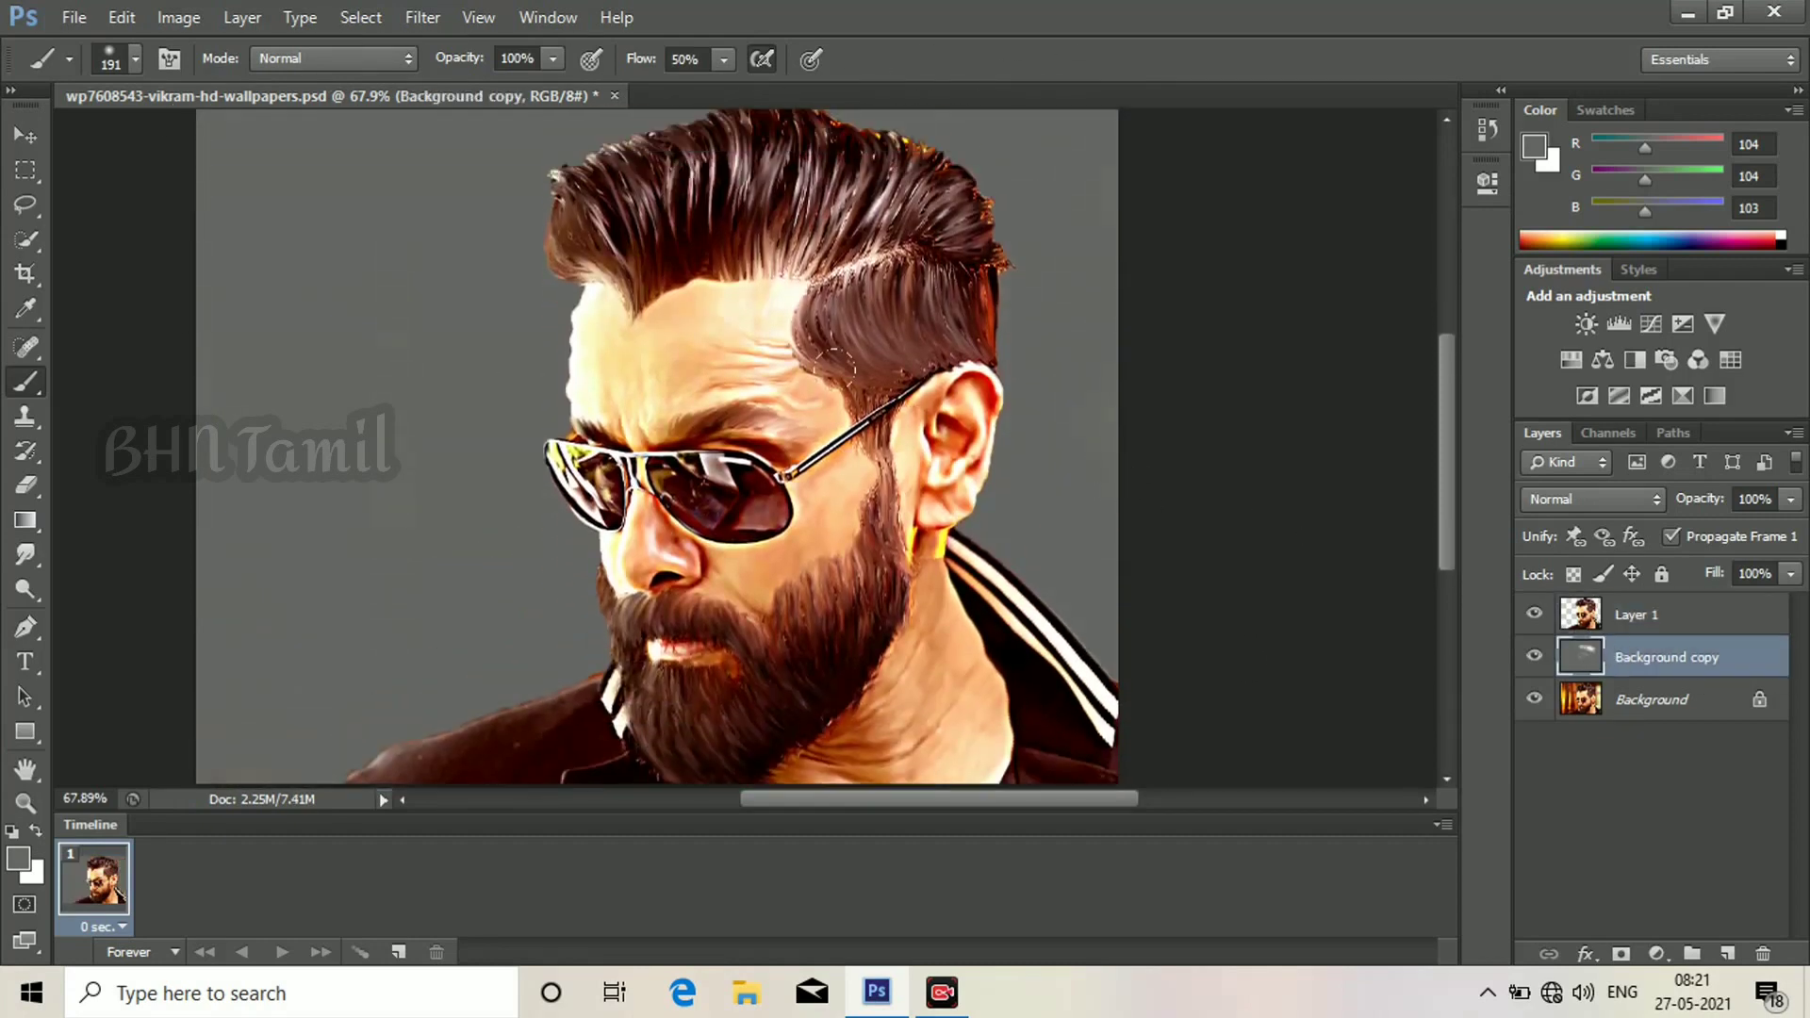
click(1669, 612)
scroll(658, 443, up, 2)
scroll(472, 230, down, 5)
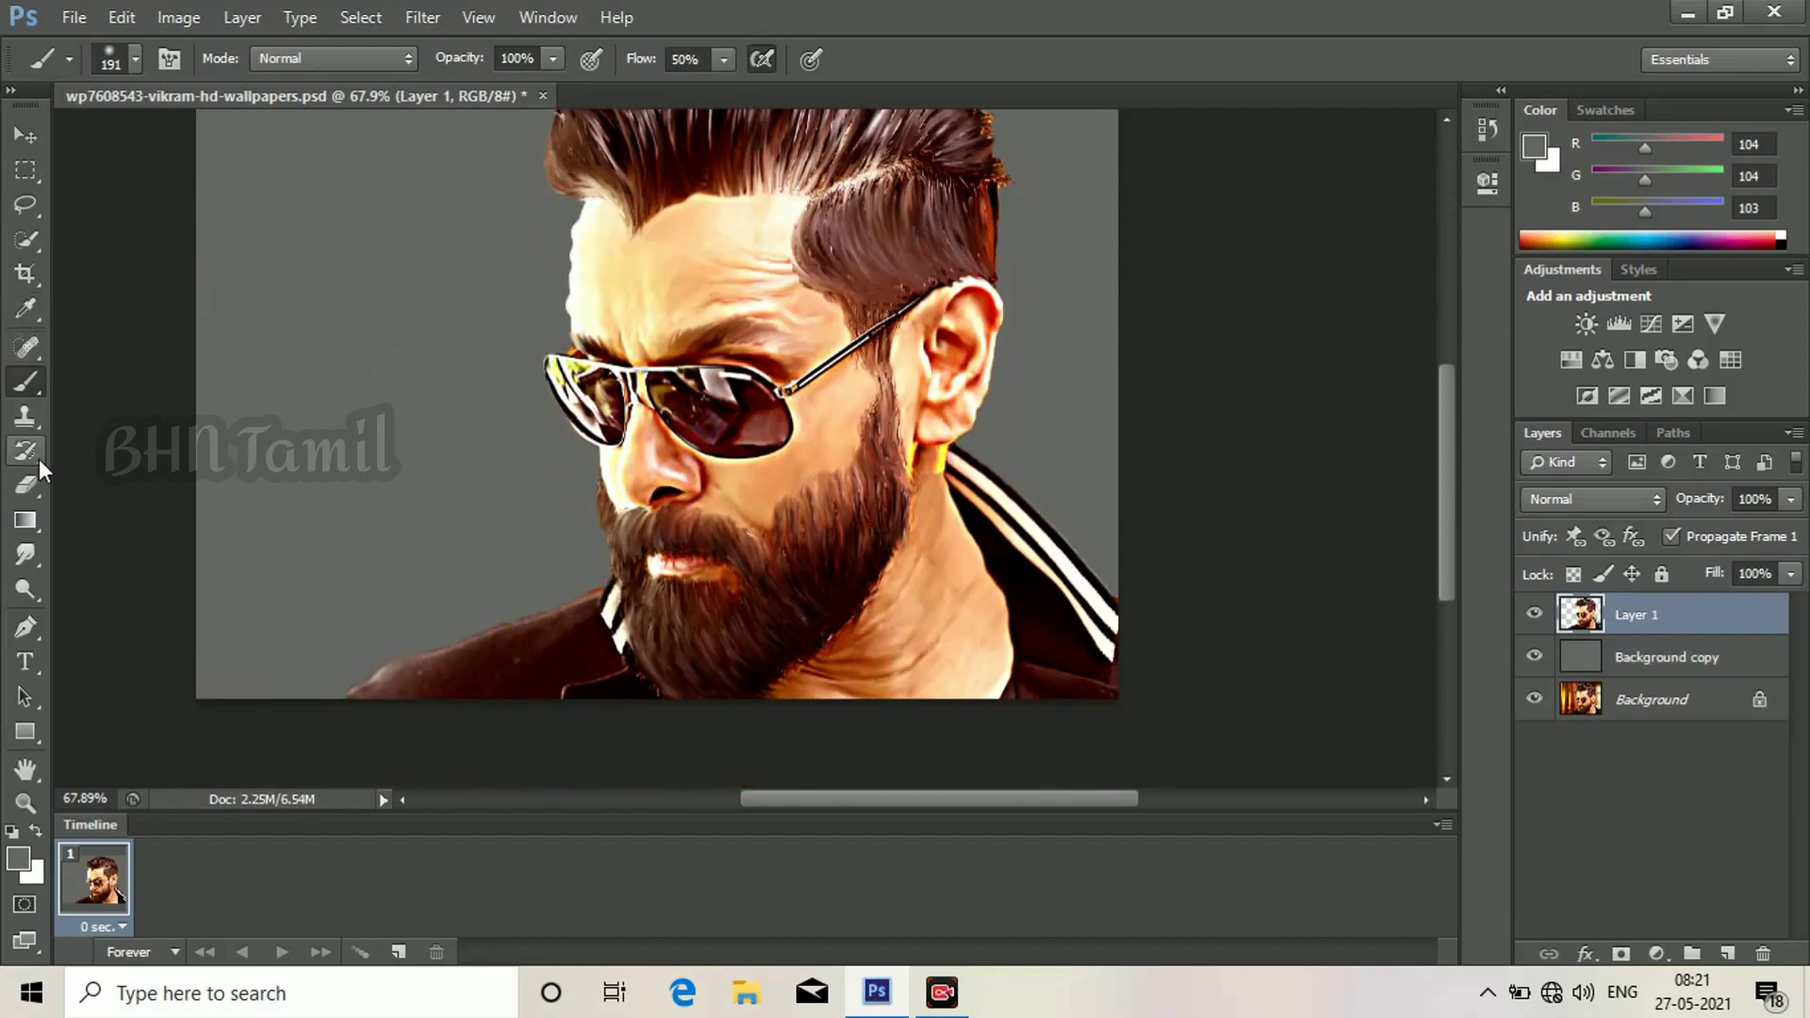
Add a new empty layer above Layer 1 for the hair-strand paths.
click(31, 625)
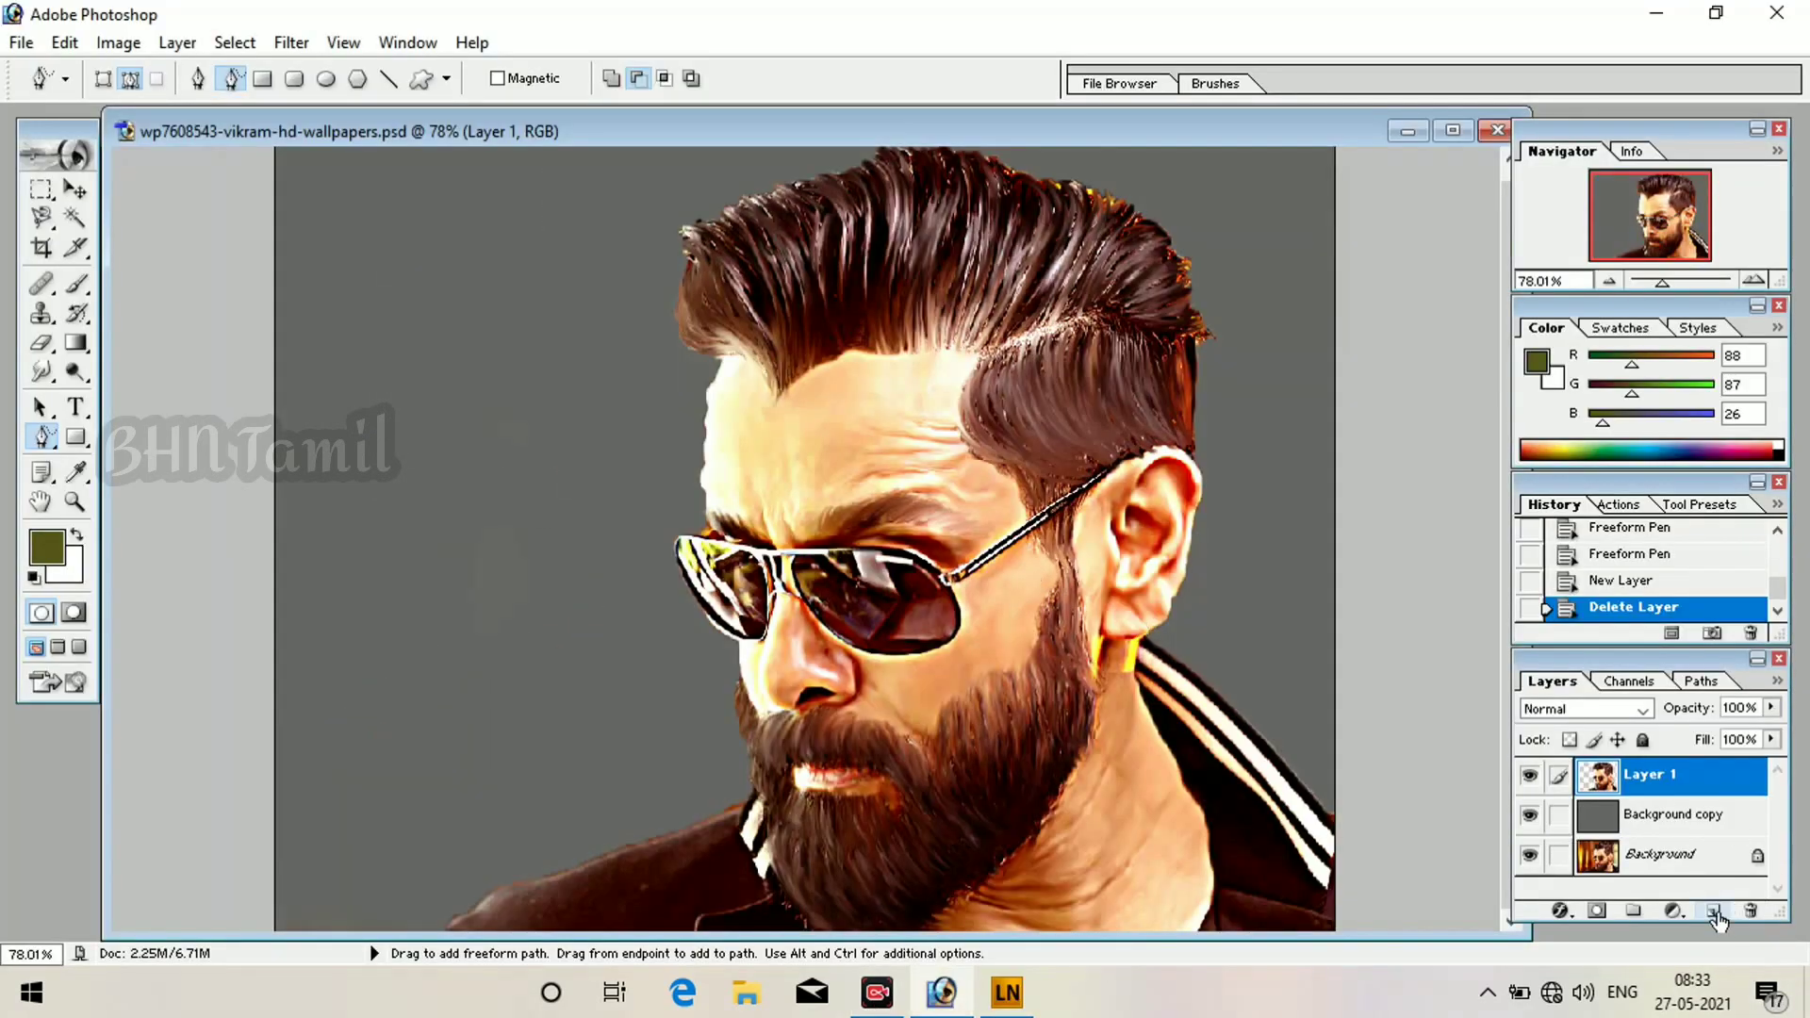
click(1714, 912)
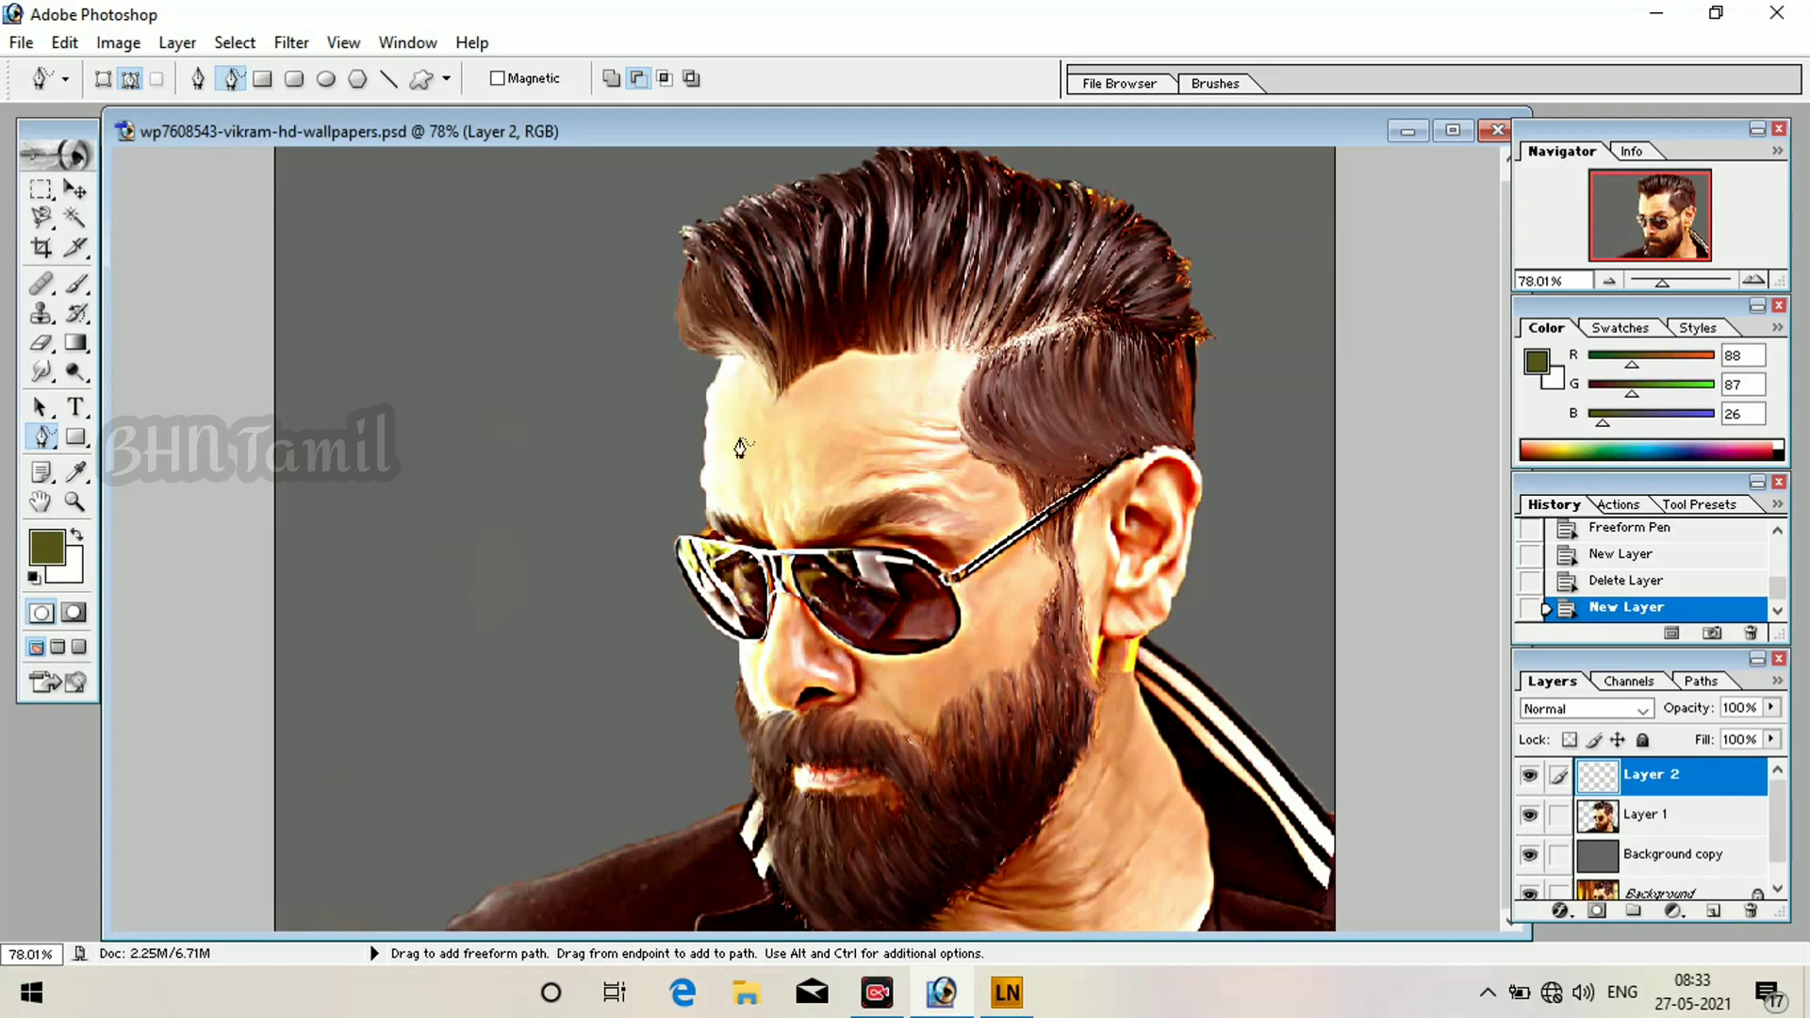
scroll(742, 449, down, 3)
scroll(748, 452, up, 9)
drag(1319, 592, 433, 578)
scroll(437, 575, up, 3)
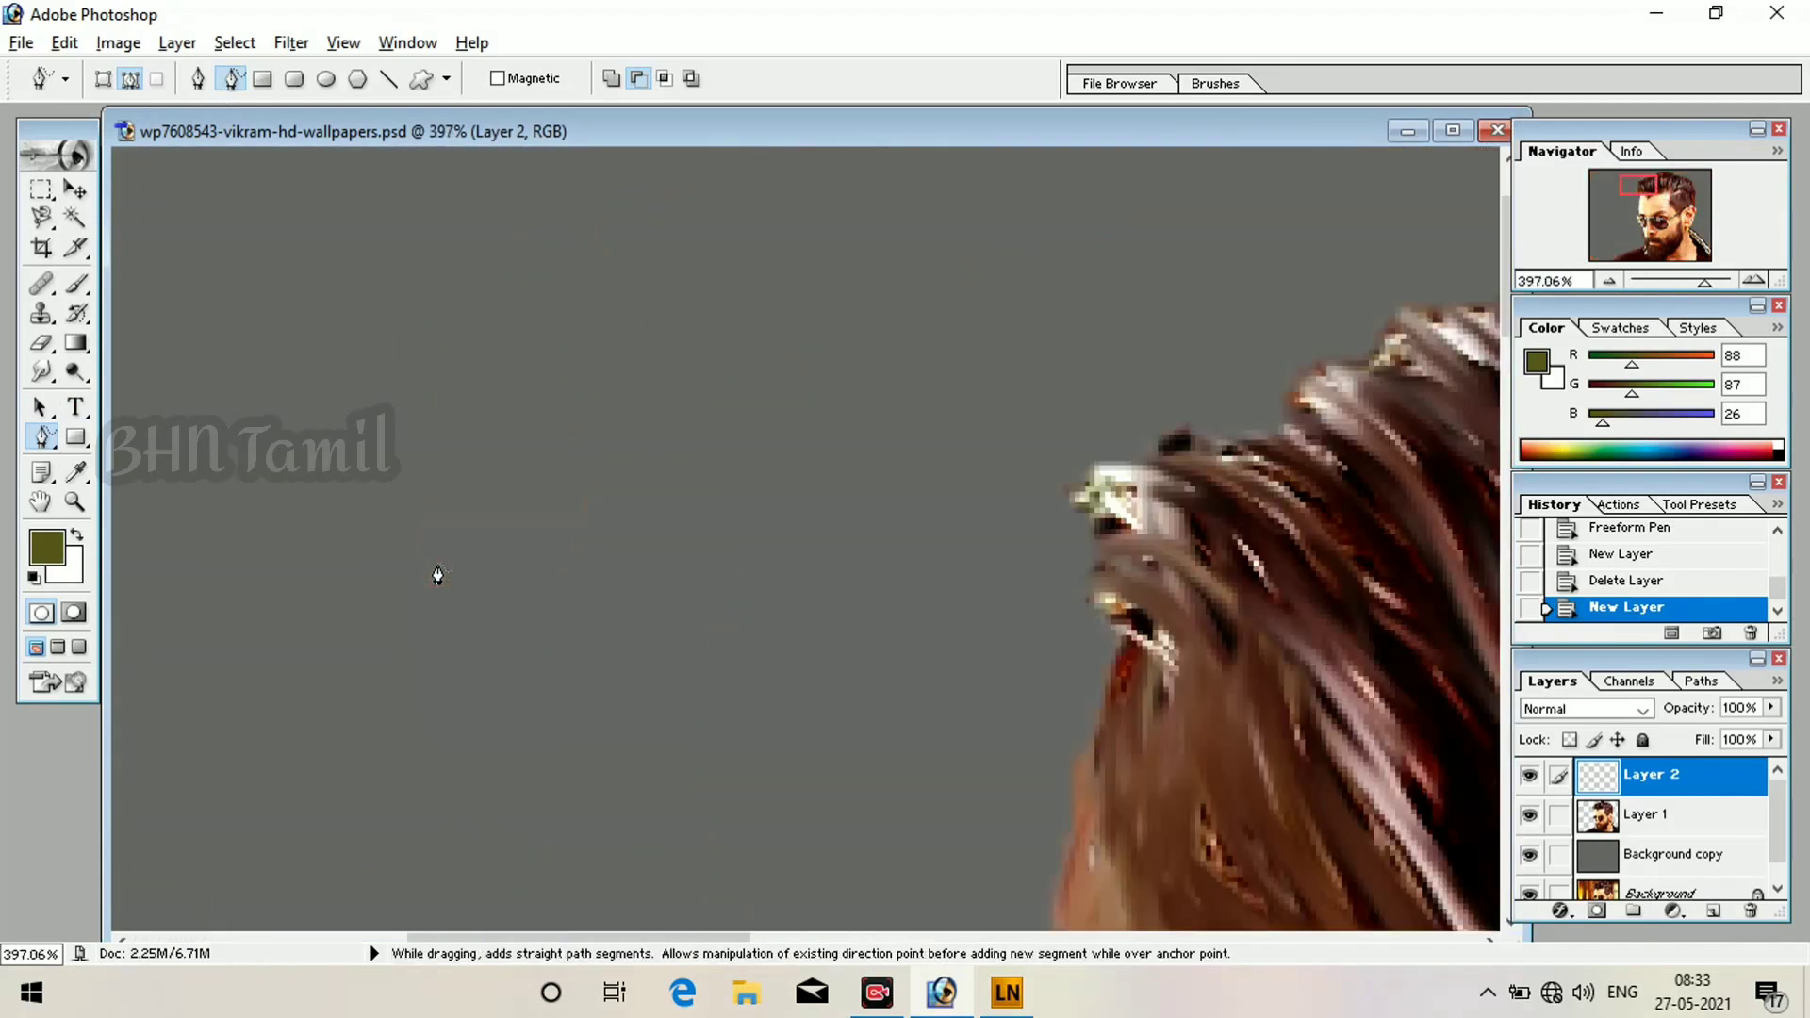
scroll(437, 575, down, 2)
Trace Freeform Pen paths along the strands of the front hair, from its upper edge down to the hairline.
mouse_move(320, 429)
mouse_down()
mouse_move(404, 476)
mouse_move(553, 790)
mouse_up()
mouse_move(334, 406)
mouse_down()
mouse_move(476, 501)
mouse_move(581, 800)
mouse_move(582, 775)
mouse_up()
mouse_move(401, 371)
mouse_down()
mouse_move(596, 790)
mouse_move(606, 695)
mouse_move(611, 762)
mouse_up()
mouse_move(462, 351)
mouse_down()
mouse_move(532, 462)
mouse_move(626, 775)
mouse_move(641, 752)
mouse_move(614, 682)
mouse_up()
key(ctrl+alt+z)
mouse_move(507, 317)
mouse_down()
mouse_move(673, 724)
mouse_move(655, 728)
mouse_up()
mouse_move(560, 306)
mouse_down()
mouse_move(666, 469)
mouse_move(700, 705)
mouse_up()
drag(646, 475, 683, 719)
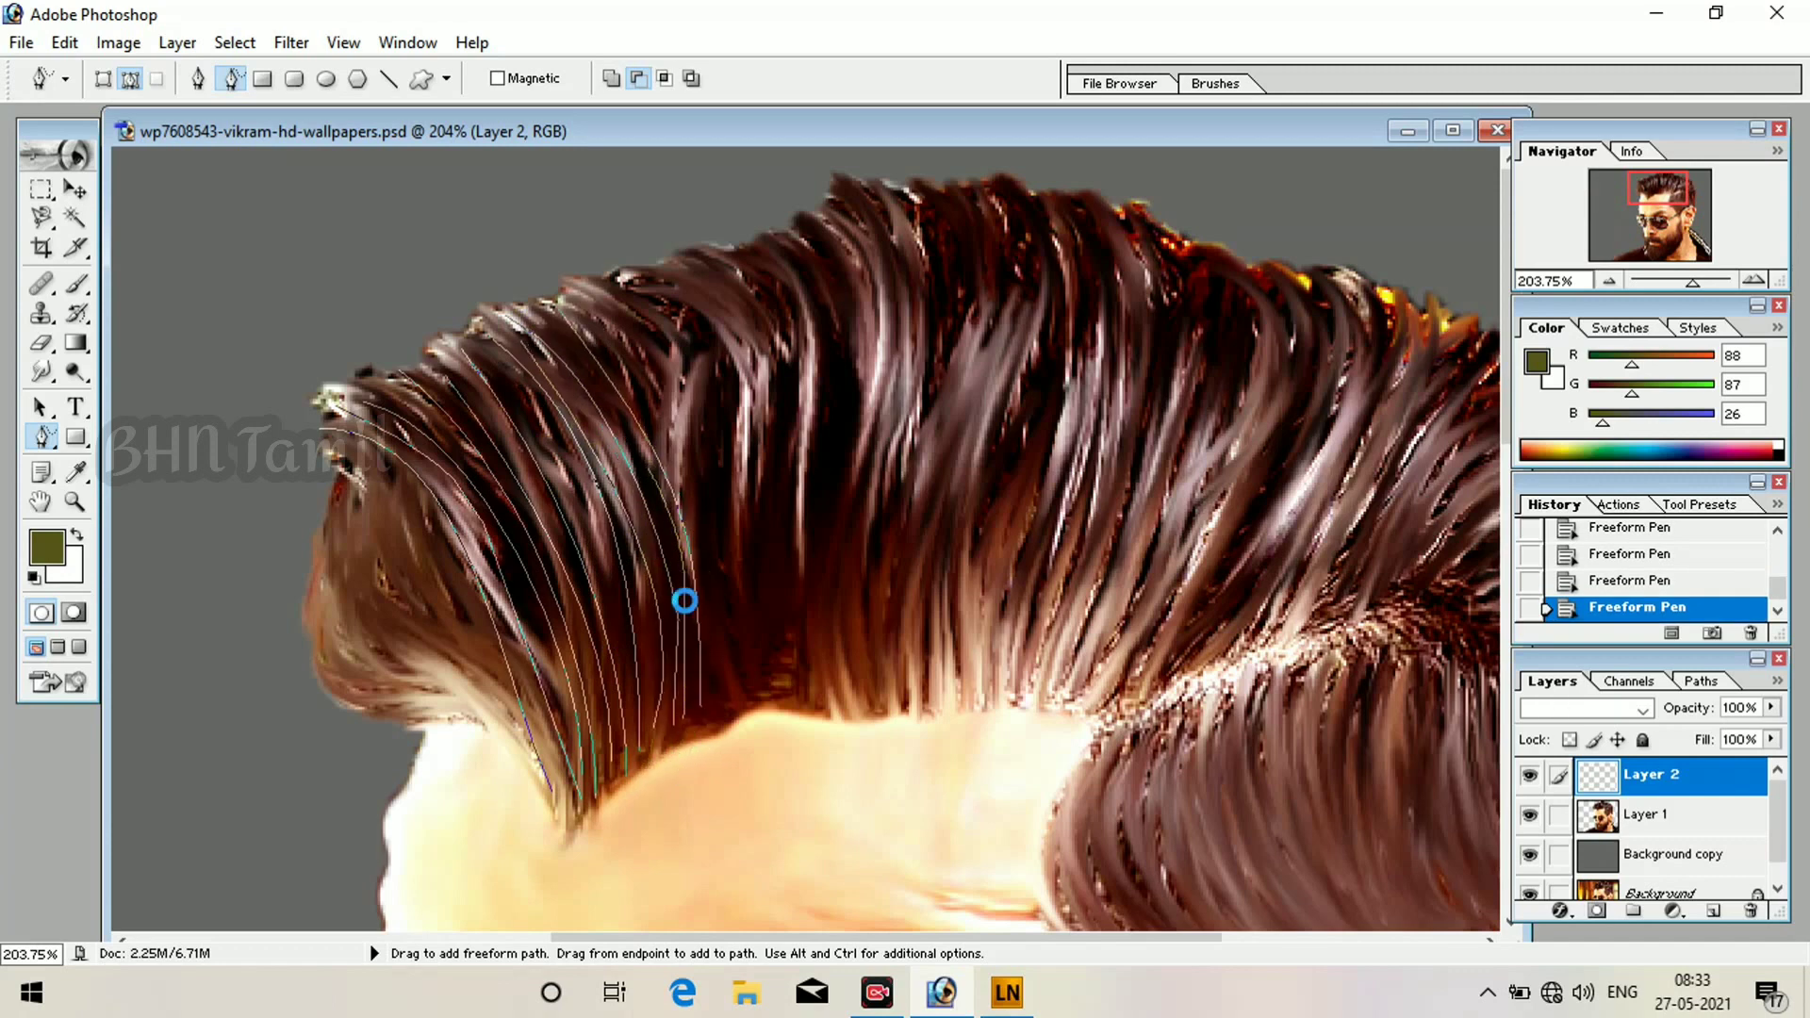
drag(570, 292, 674, 436)
drag(605, 280, 650, 322)
mouse_move(670, 261)
mouse_down()
mouse_move(753, 383)
mouse_move(749, 709)
mouse_up()
mouse_move(735, 393)
mouse_down()
mouse_move(767, 704)
mouse_move(798, 721)
mouse_move(797, 604)
mouse_move(811, 688)
mouse_up()
drag(829, 462, 845, 700)
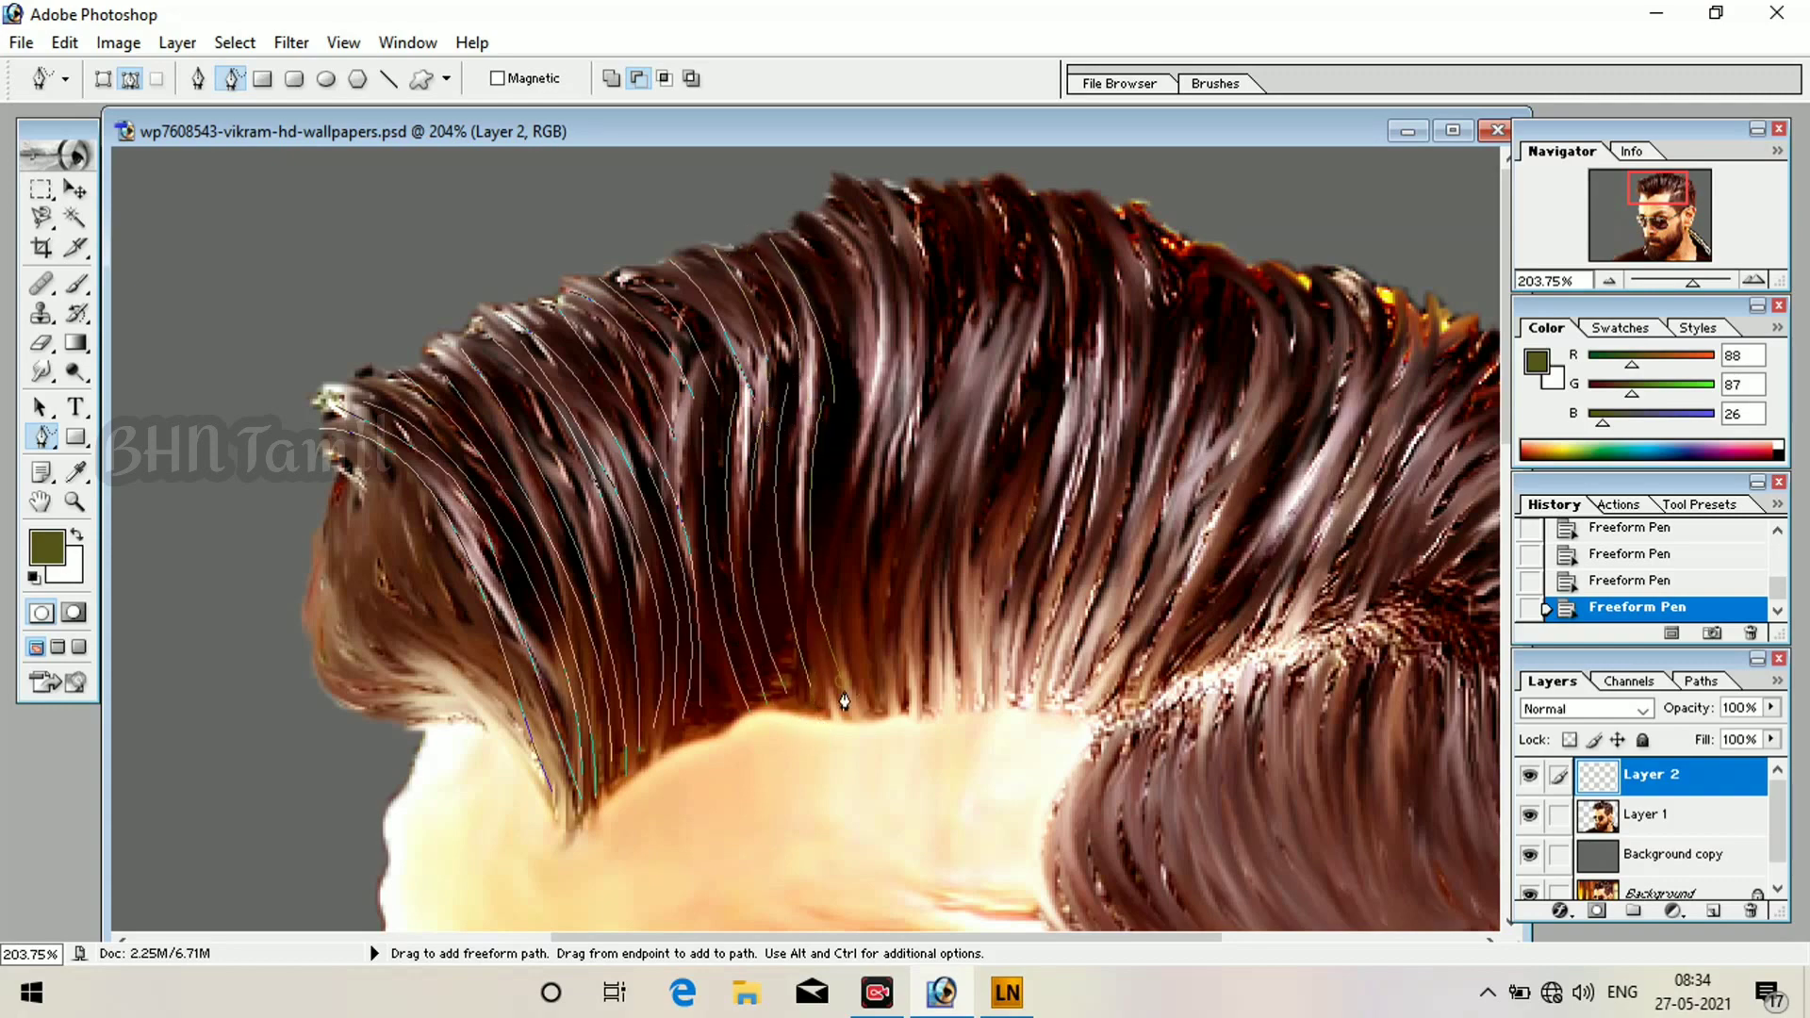
drag(791, 524, 830, 705)
Continue the Freeform Pen paths along the strands in the middle of the top hair, undoing misdrawn ones.
key(space)
drag(937, 538, 553, 524)
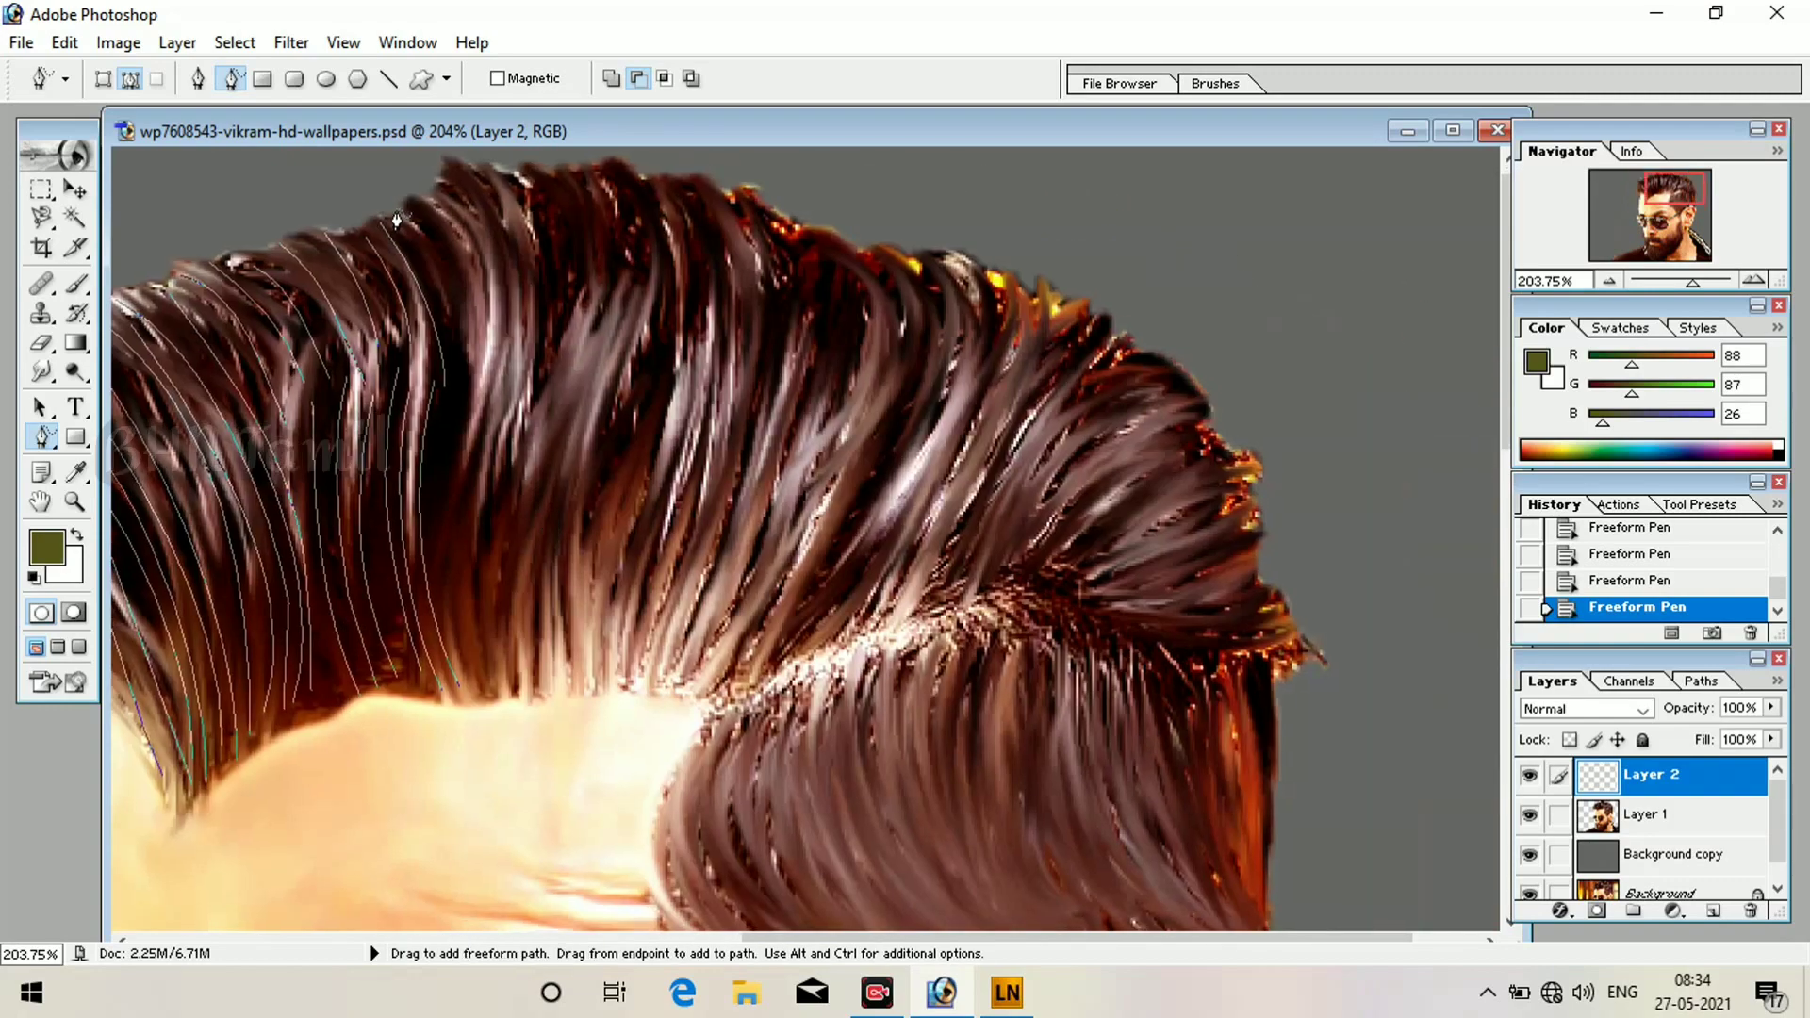
mouse_move(396, 210)
mouse_down()
mouse_move(460, 387)
mouse_move(458, 686)
mouse_up()
mouse_move(430, 207)
mouse_down()
mouse_move(495, 673)
mouse_move(506, 594)
mouse_move(523, 667)
mouse_up()
mouse_move(479, 183)
mouse_down()
mouse_move(540, 662)
mouse_move(572, 470)
mouse_move(543, 646)
mouse_up()
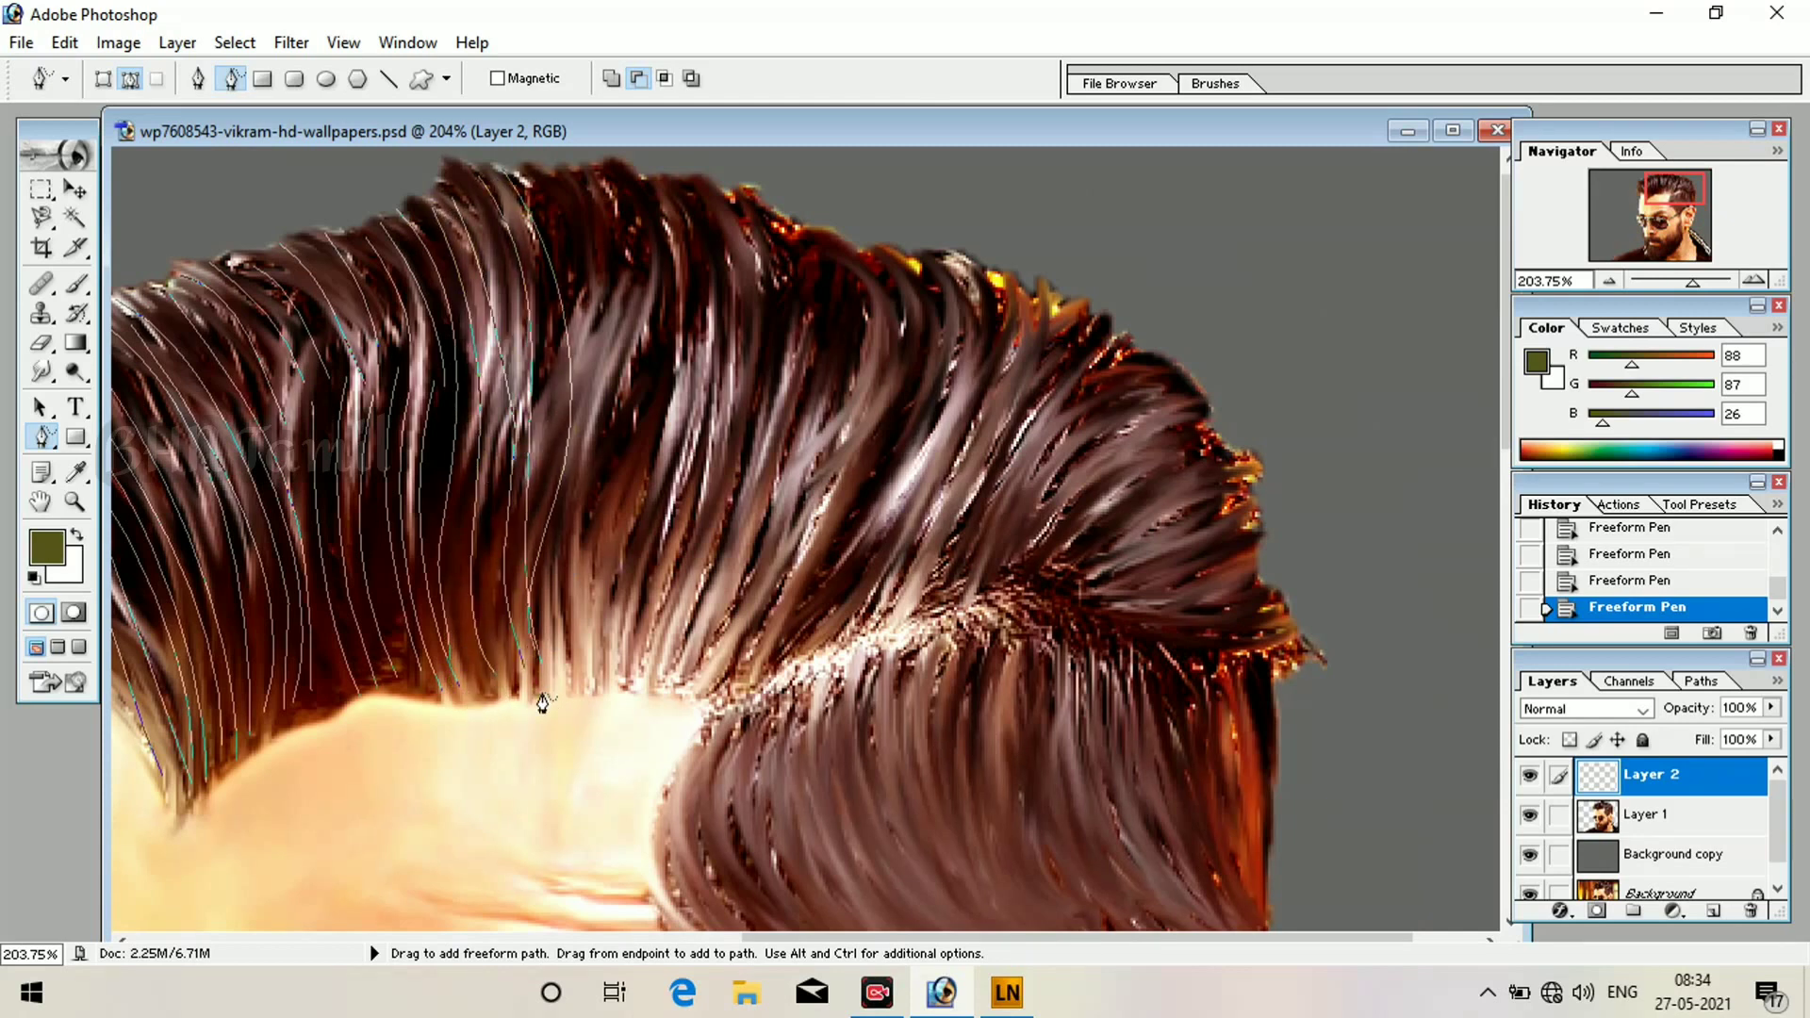
key(ctrl+z)
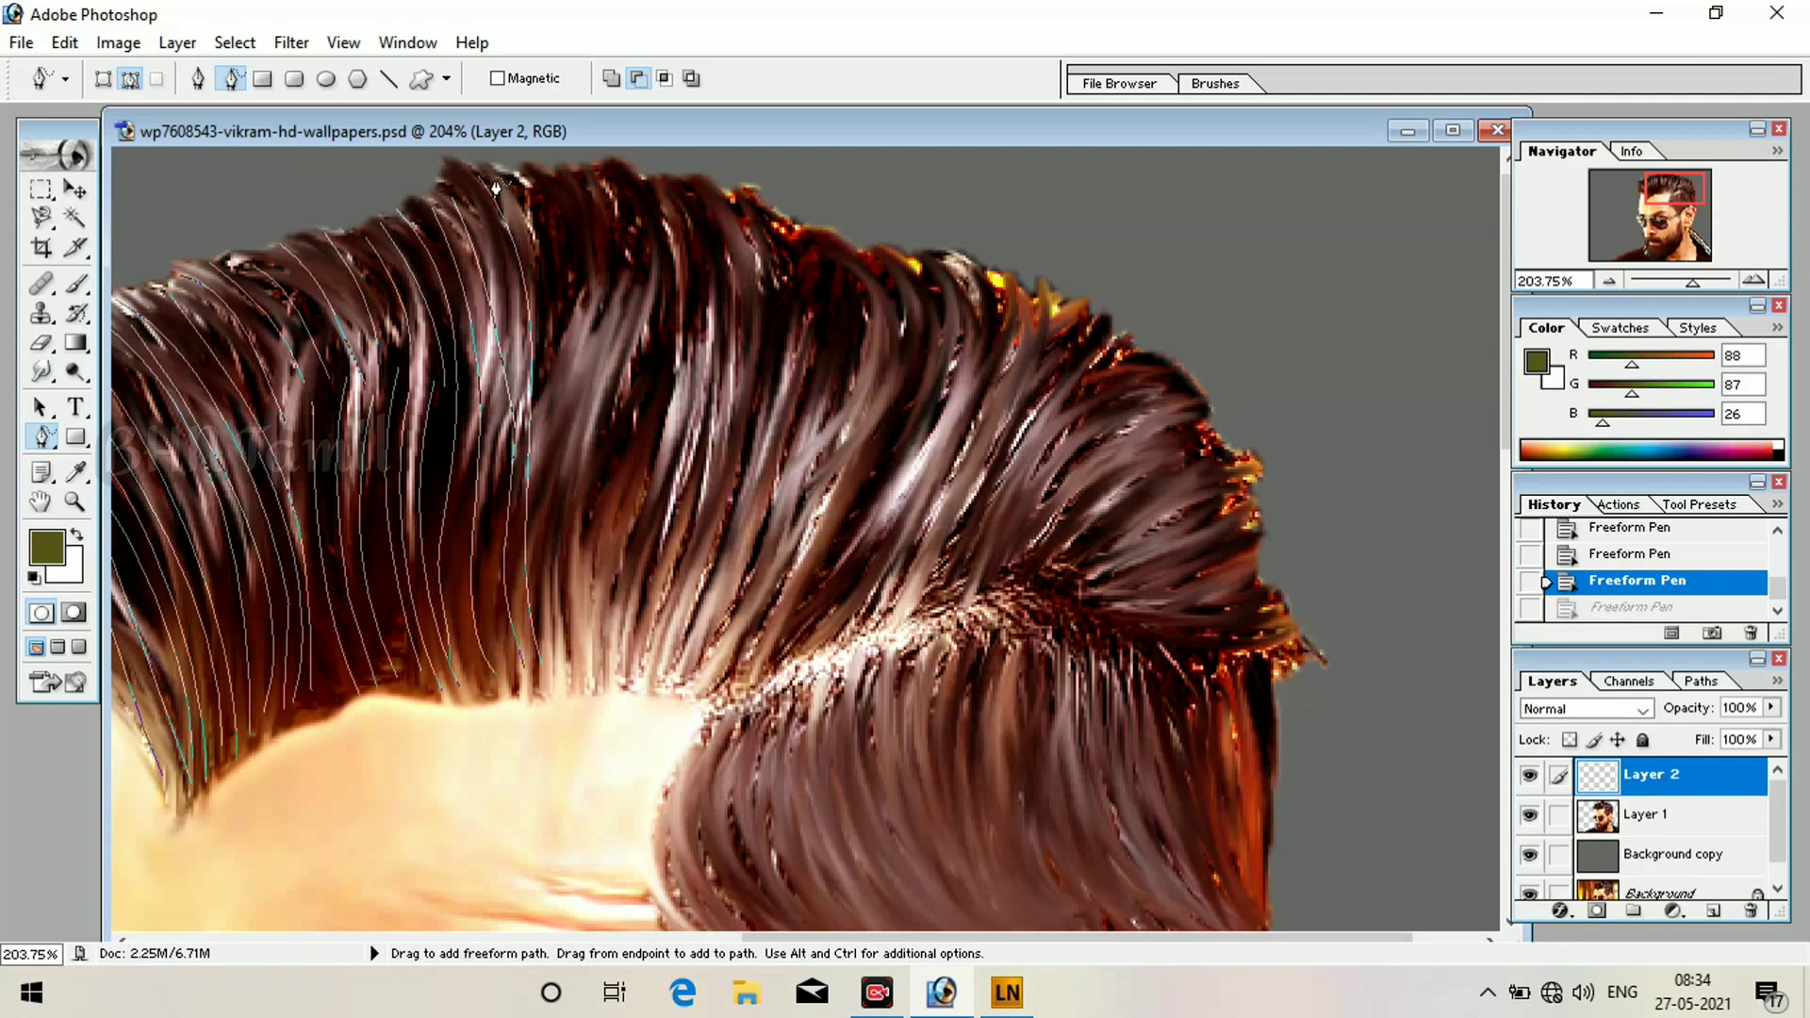
drag(507, 176, 556, 643)
drag(537, 247, 540, 553)
drag(533, 182, 604, 640)
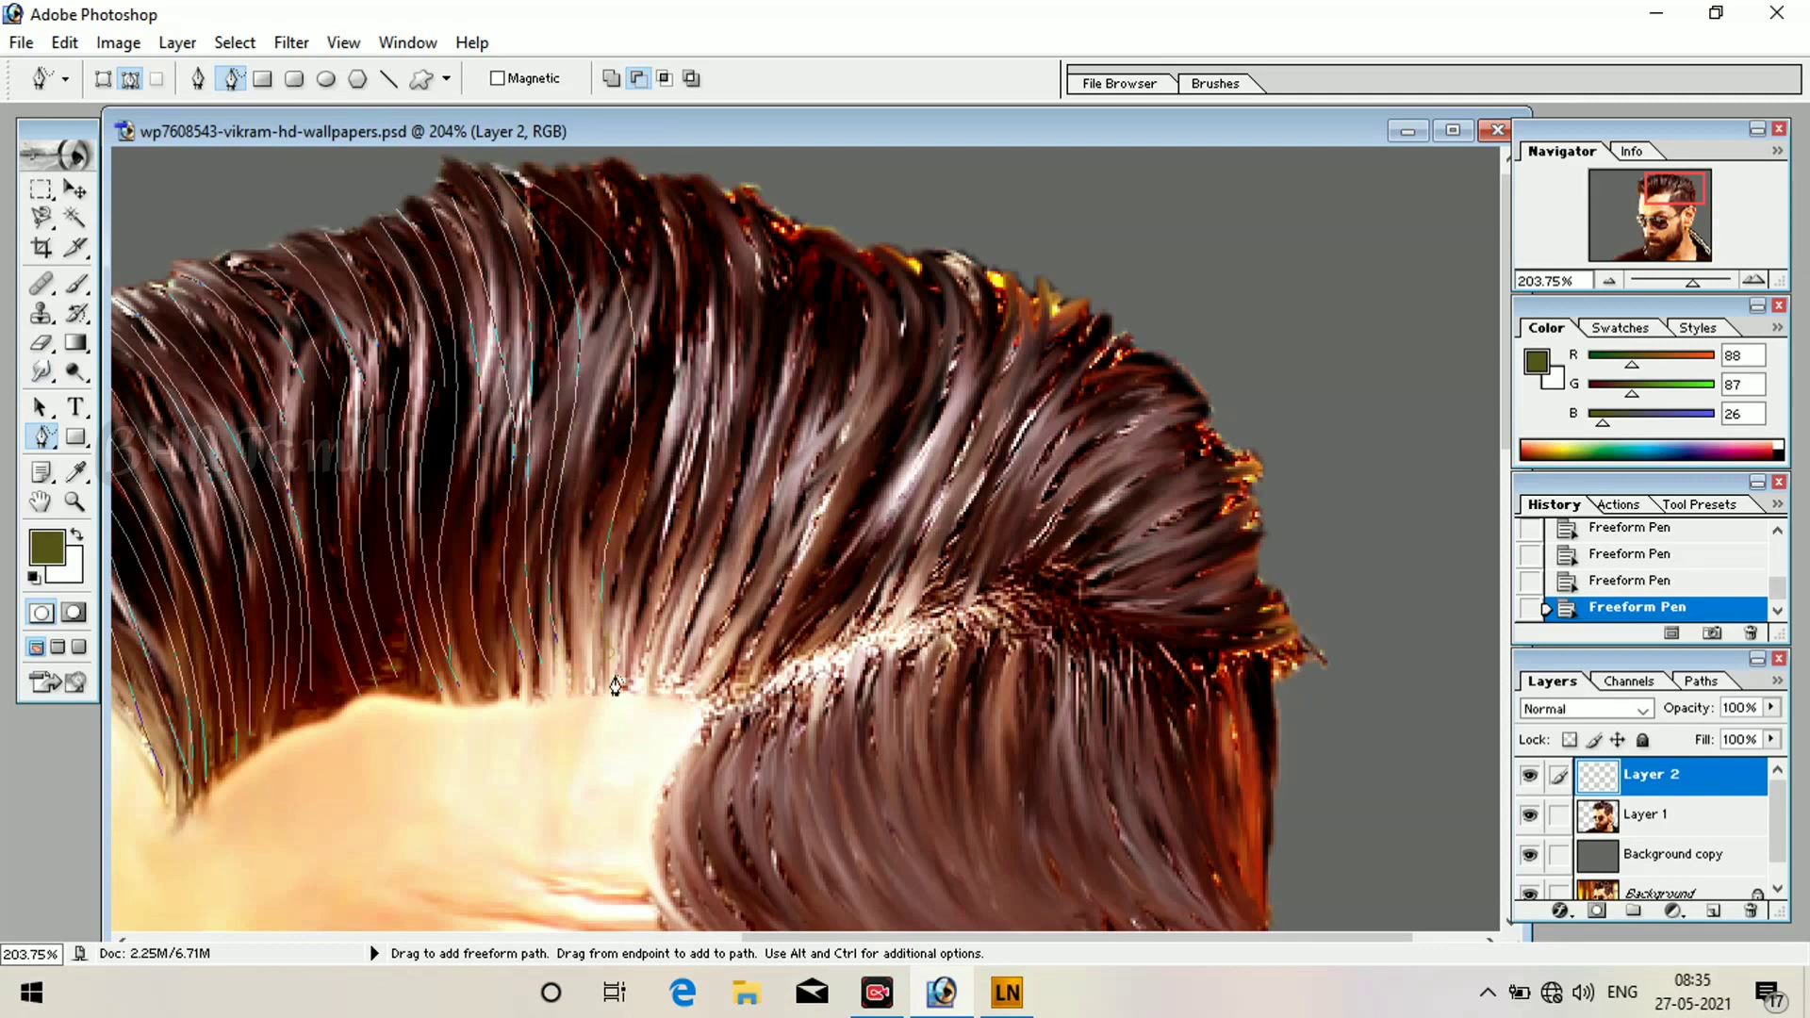
drag(556, 231, 587, 615)
mouse_move(570, 185)
mouse_down()
mouse_move(652, 472)
mouse_move(627, 688)
mouse_move(651, 645)
mouse_move(660, 686)
mouse_up()
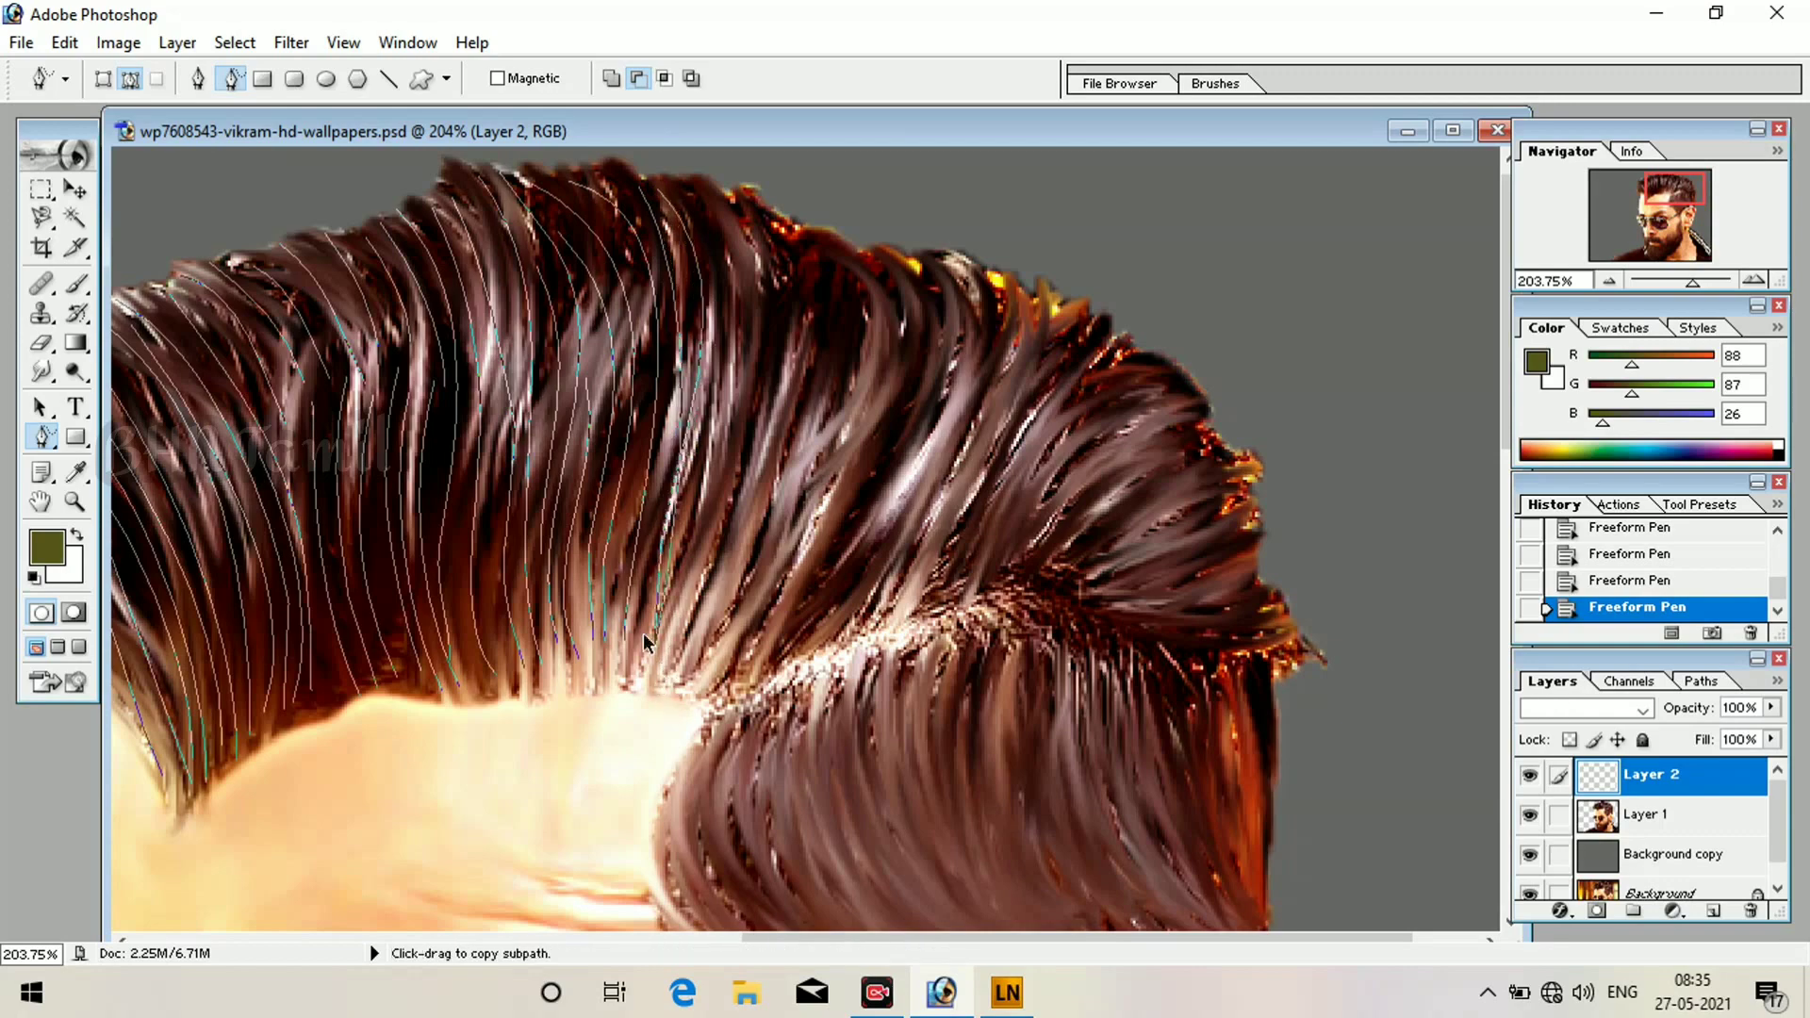
key(ctrl+alt+z)
Trace Freeform Pen paths along the top hair strands running down to the start of the parting.
mouse_move(665, 178)
mouse_down()
mouse_move(703, 479)
mouse_move(667, 698)
mouse_up()
mouse_move(715, 200)
mouse_down()
mouse_move(750, 514)
mouse_move(676, 681)
mouse_move(681, 642)
mouse_up()
mouse_move(796, 237)
mouse_down()
mouse_move(724, 686)
mouse_move(854, 447)
mouse_up()
mouse_move(871, 253)
mouse_down()
mouse_move(833, 483)
mouse_move(754, 680)
mouse_move(862, 453)
mouse_move(823, 646)
mouse_move(795, 646)
mouse_up()
key(ctrl+alt+z)
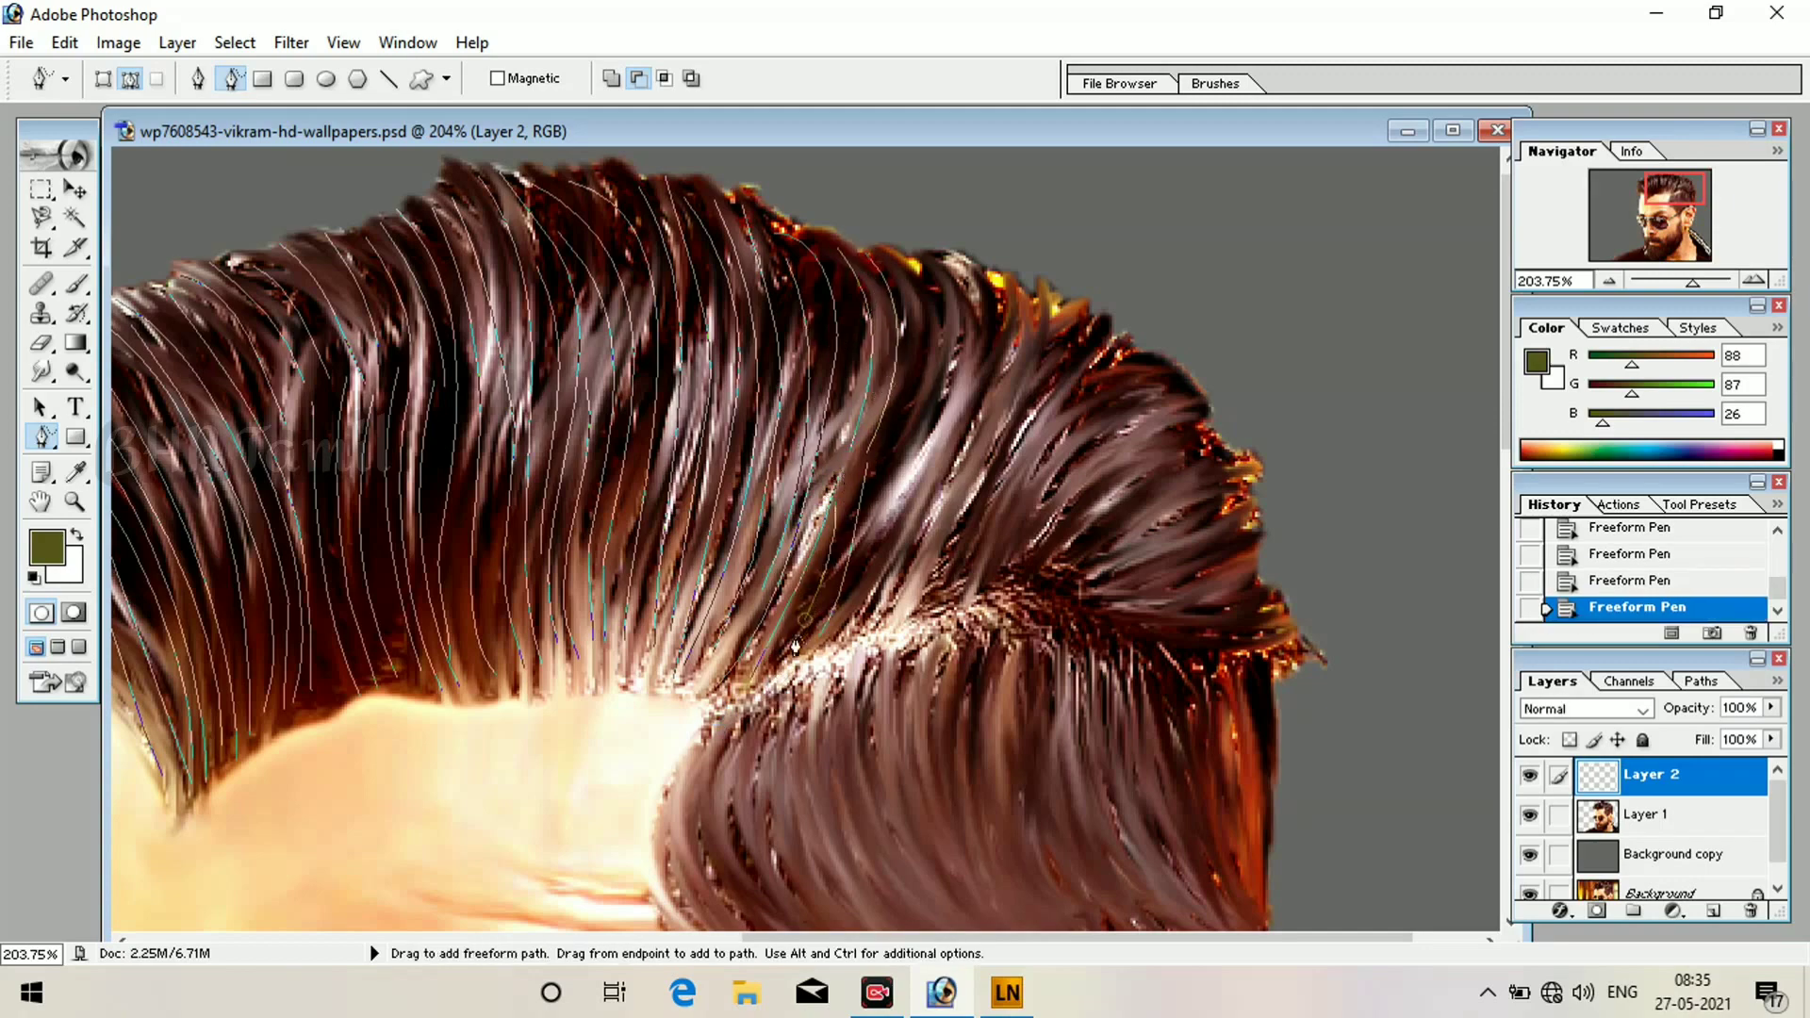
drag(927, 346, 884, 499)
mouse_move(935, 262)
mouse_down()
mouse_move(950, 413)
mouse_move(835, 641)
mouse_move(864, 636)
mouse_up()
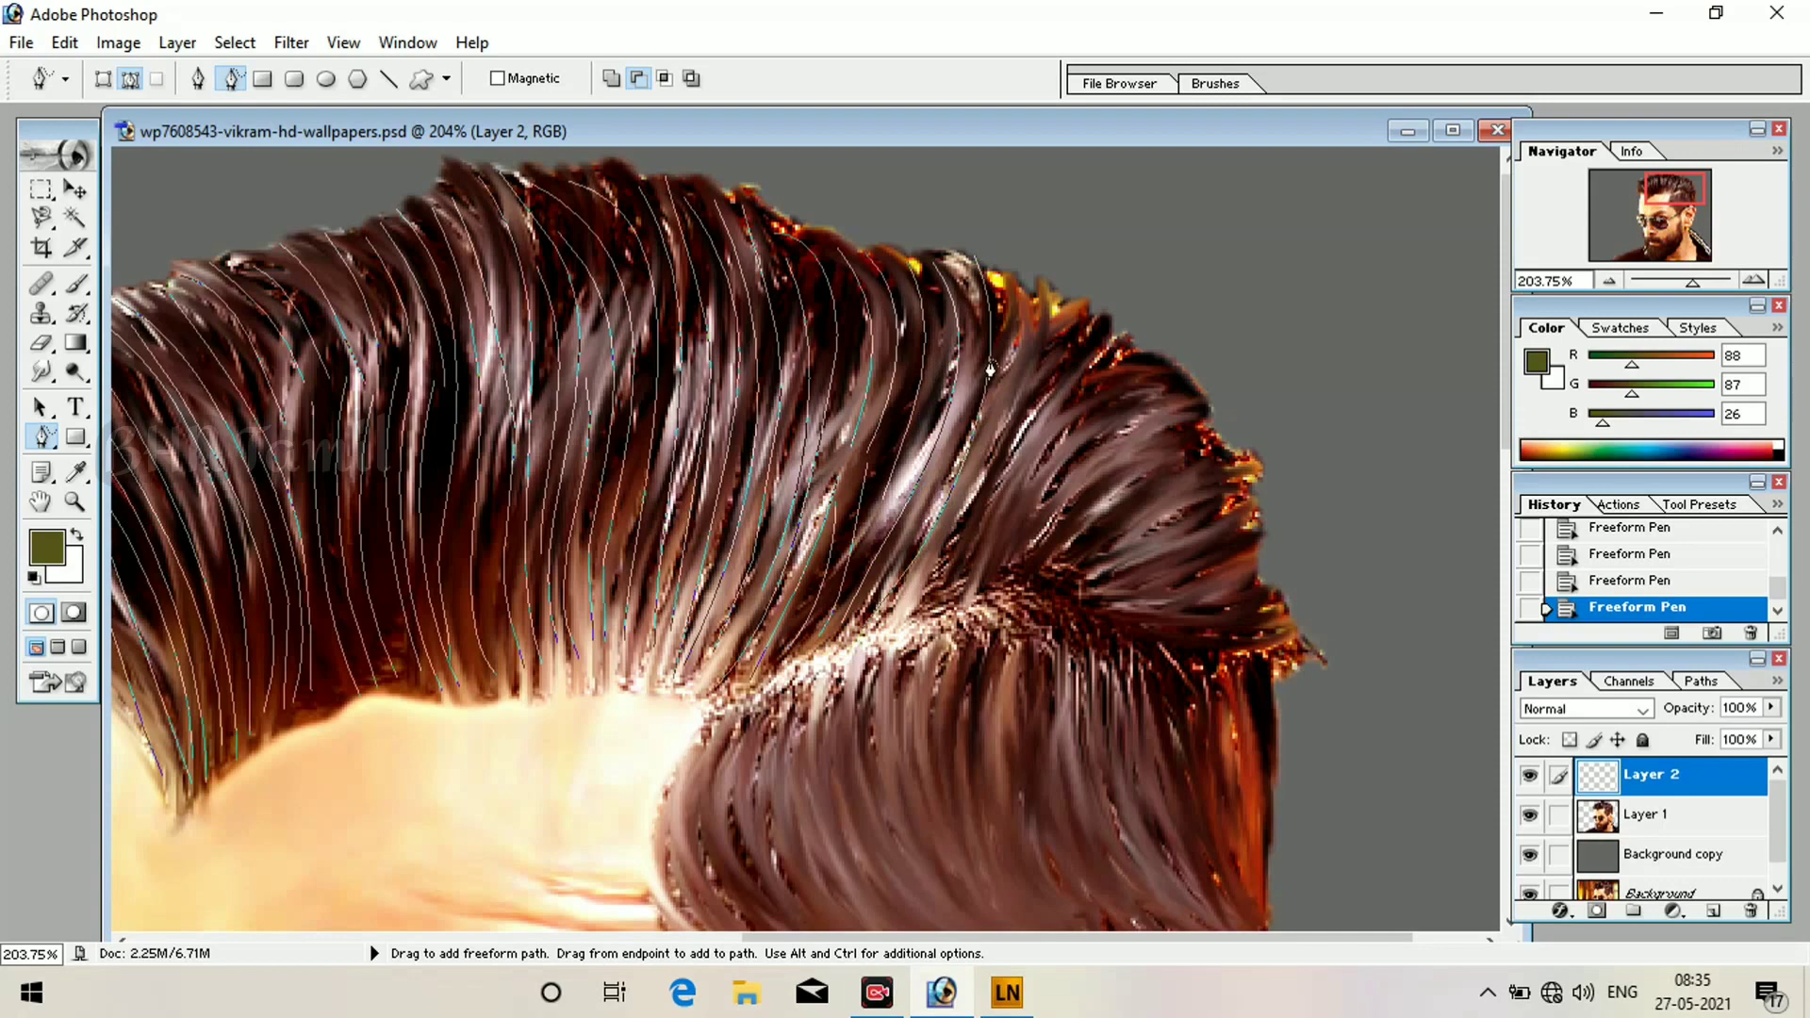
Trace curved Freeform Pen paths along the strands at the back of the crown, above the end of the parting.
drag(1001, 291, 926, 599)
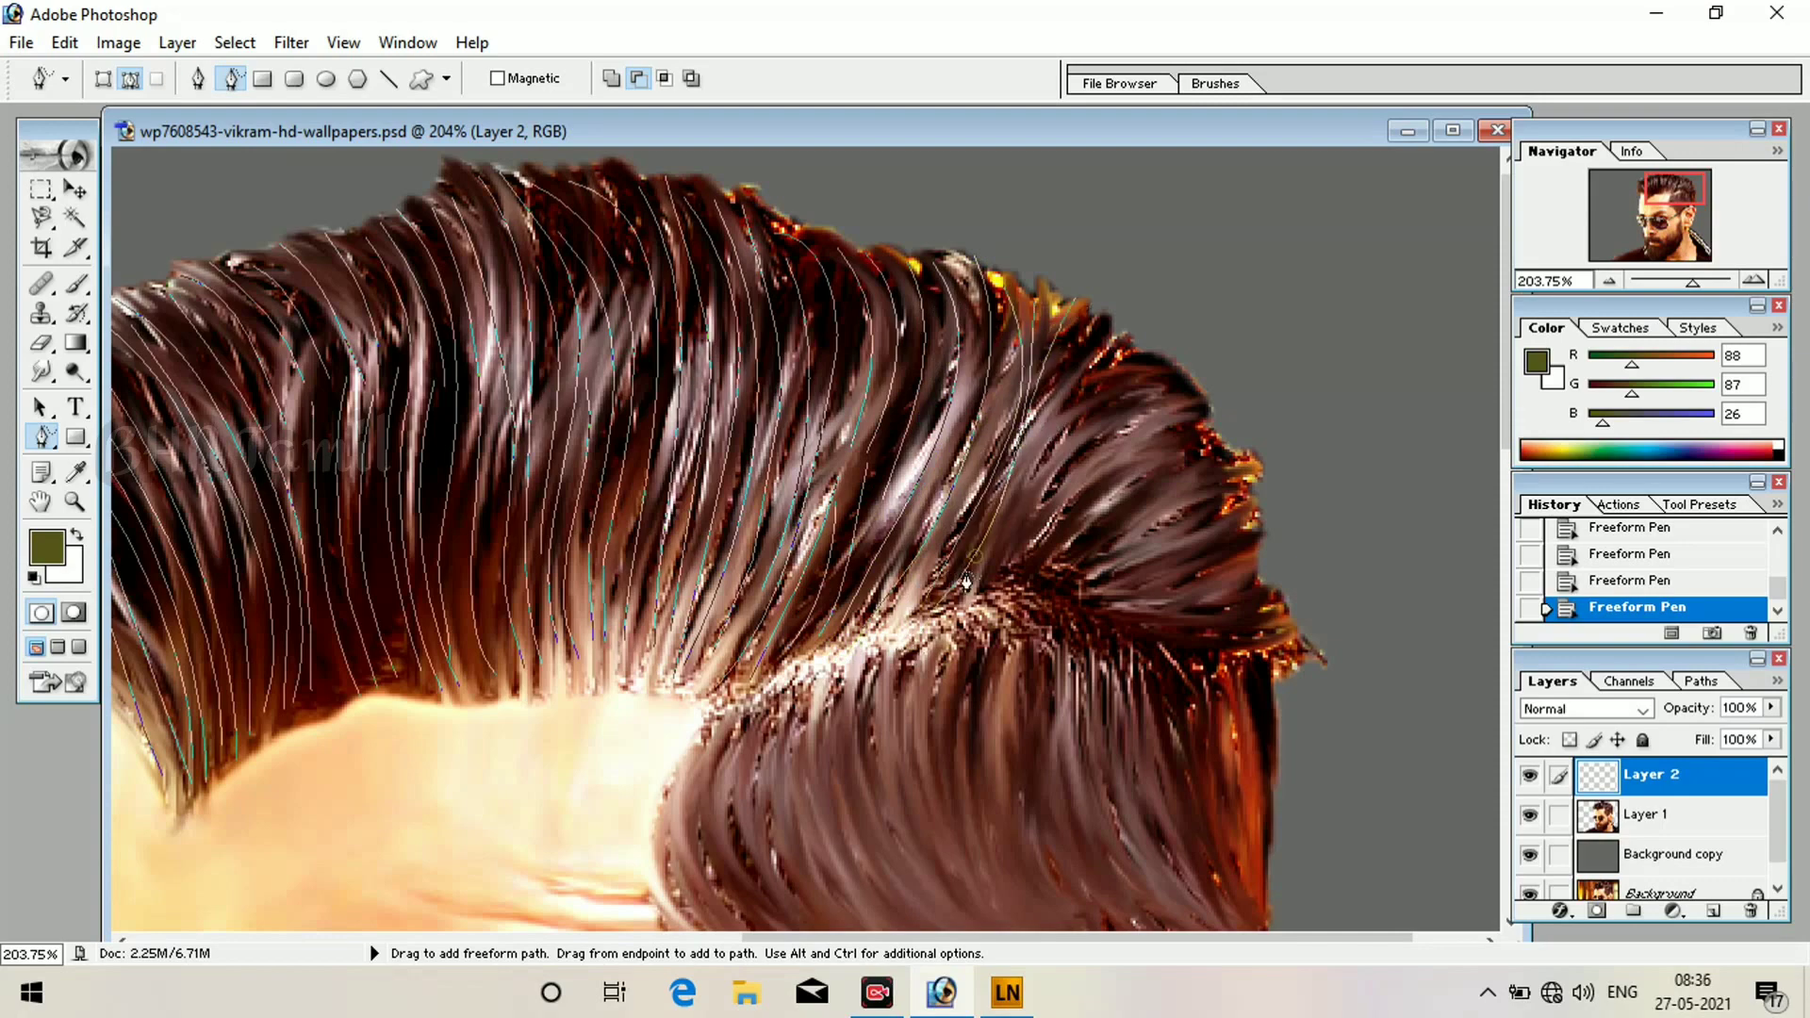
key(ctrl+z)
drag(1086, 320, 983, 577)
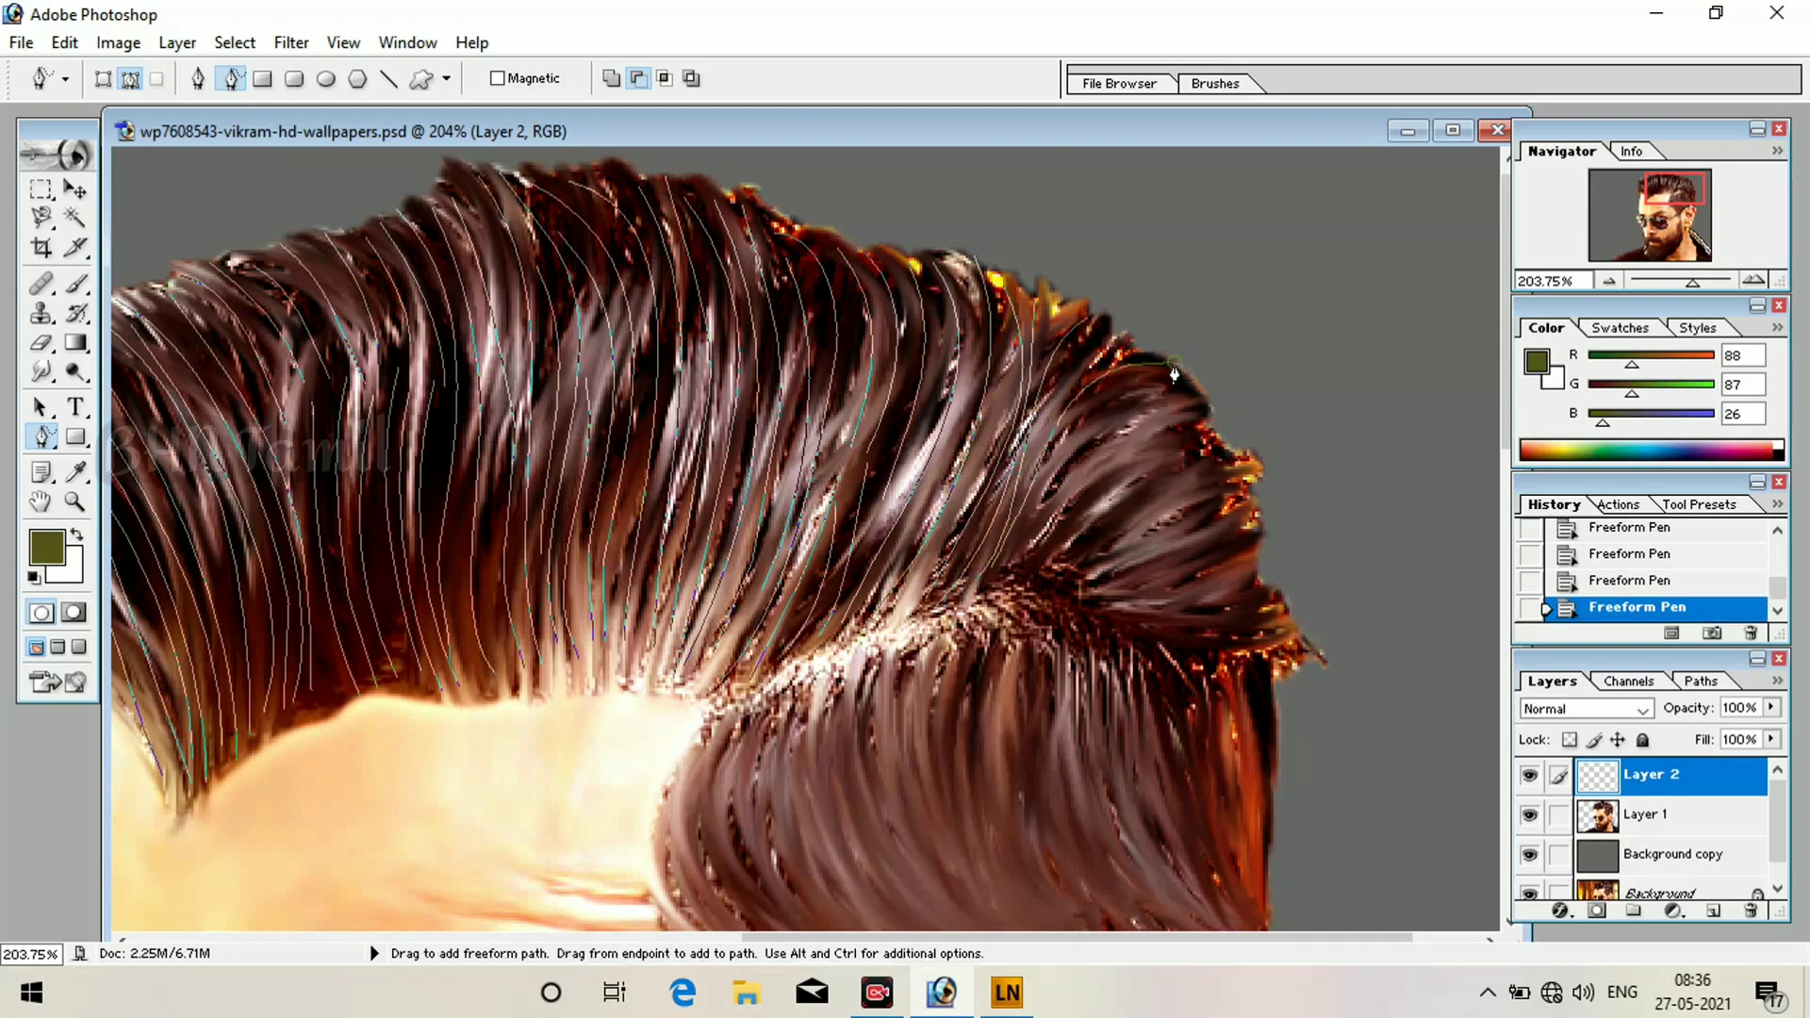
drag(1174, 375, 1050, 546)
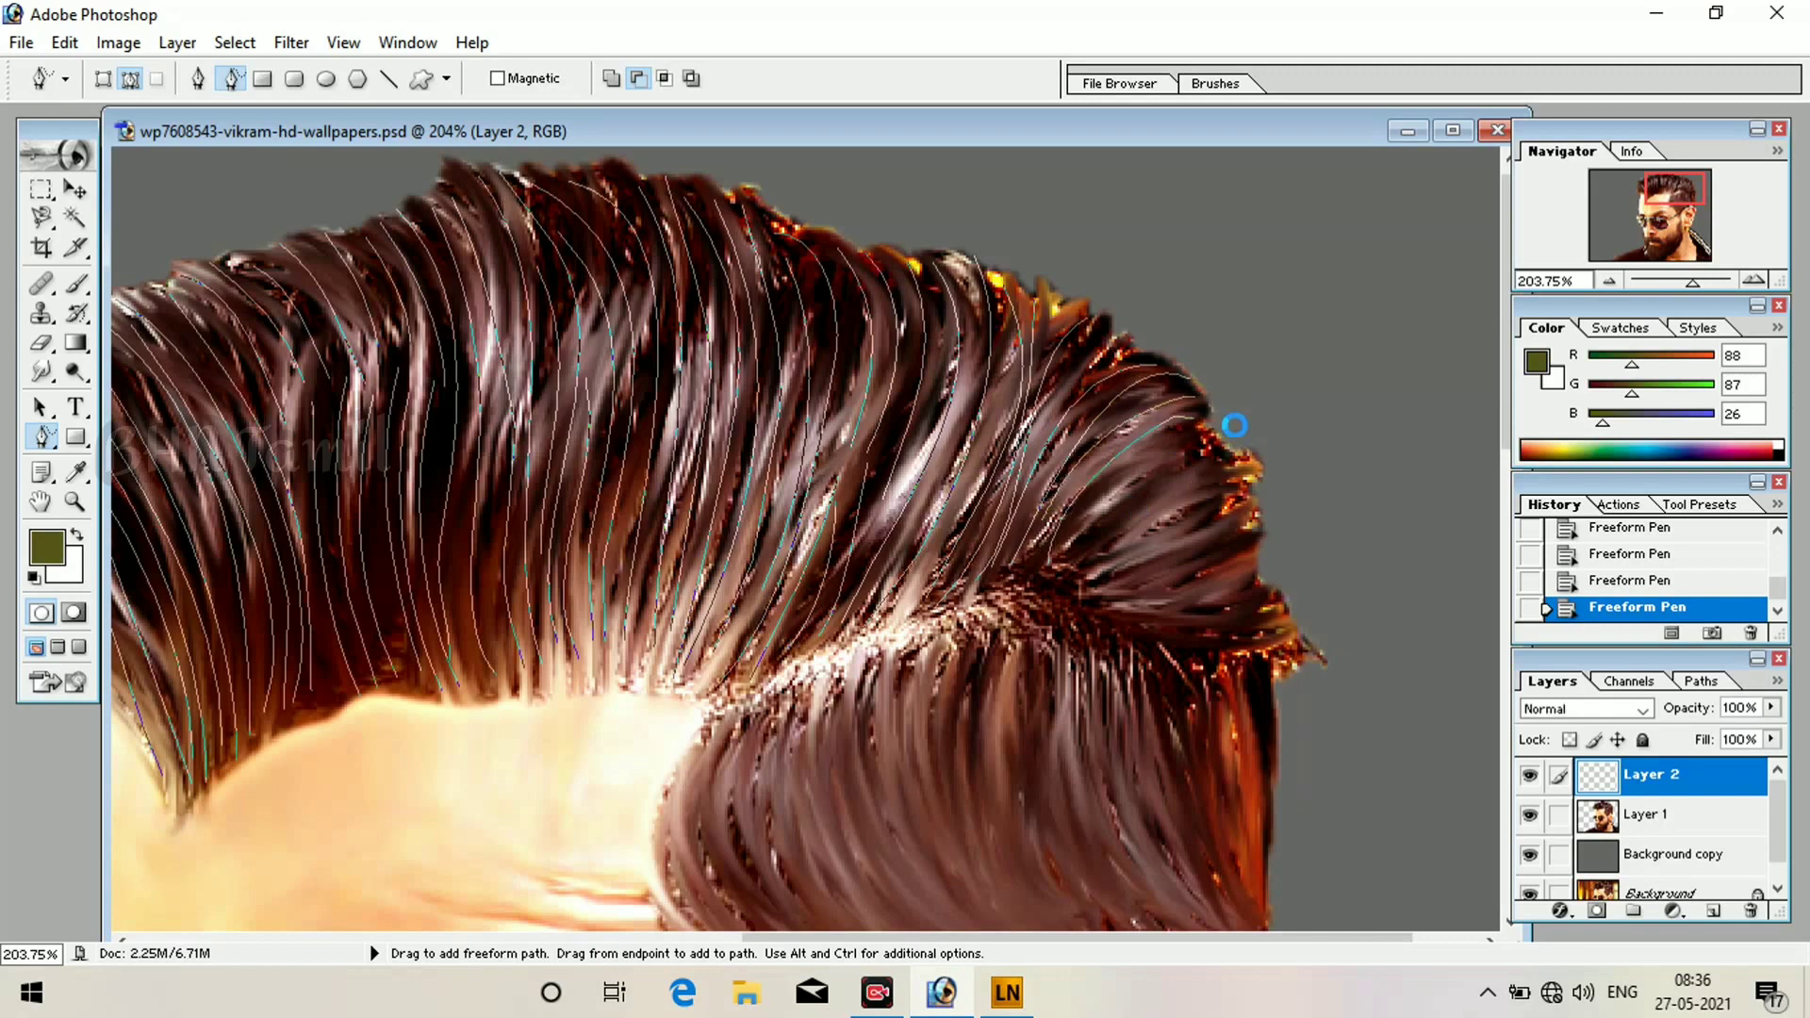
mouse_move(1271, 456)
mouse_down()
mouse_move(1261, 525)
mouse_move(1105, 608)
mouse_move(1252, 574)
mouse_up()
drag(1139, 618, 1273, 619)
Trace Freeform Pen paths down the back edge of the side hair, from the parting to above the ear.
scroll(1055, 432, down, 3)
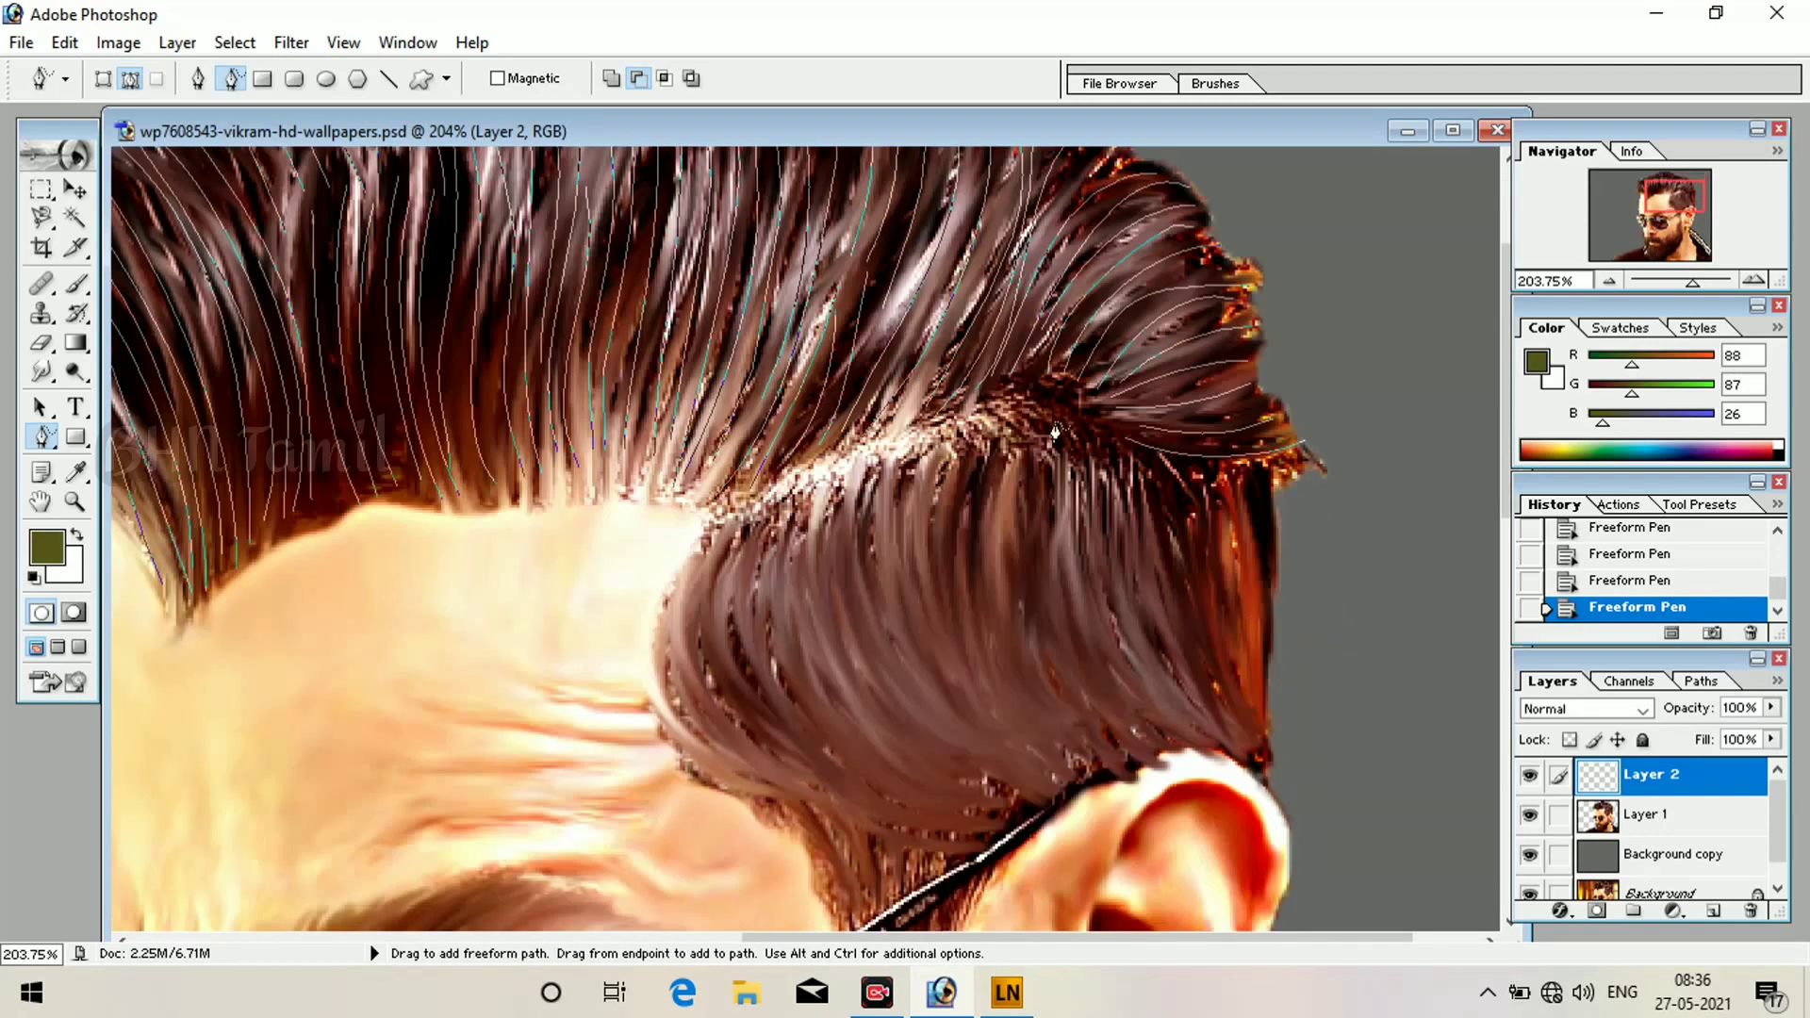
drag(1269, 741, 1269, 743)
drag(1161, 458, 1259, 709)
drag(1212, 474, 1269, 709)
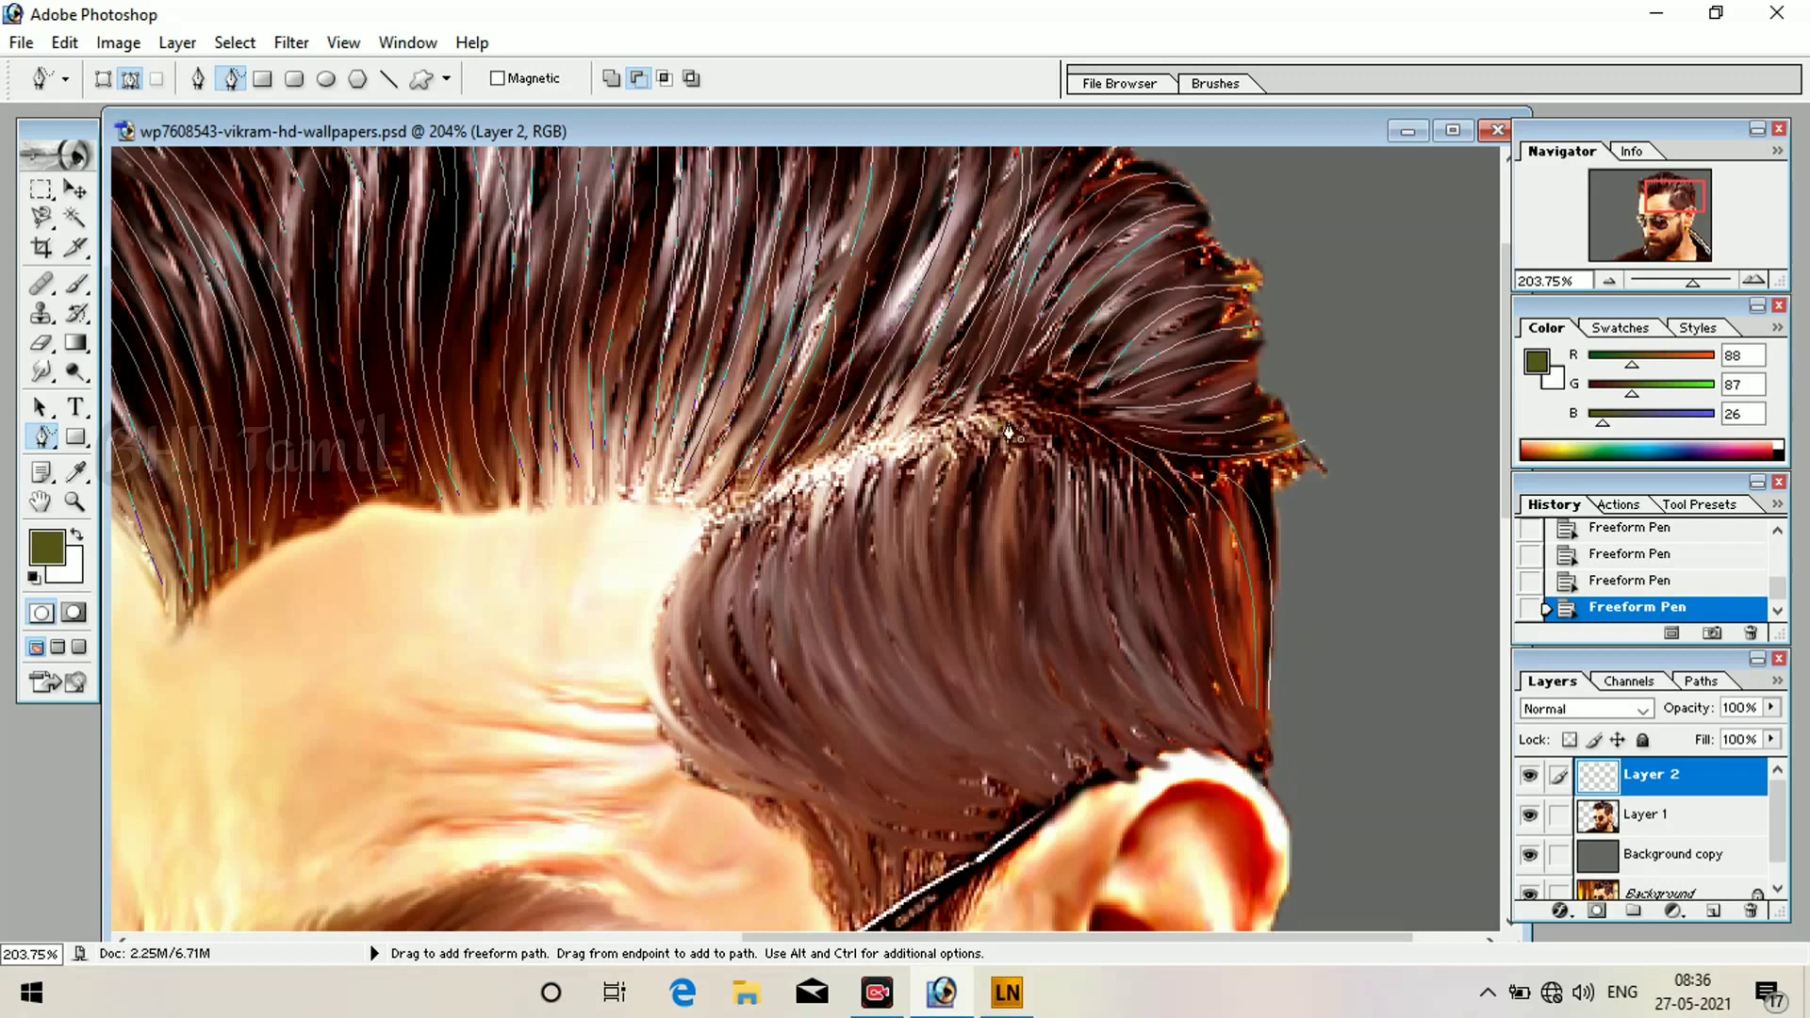
drag(1008, 422, 1245, 736)
Fill the side hair with curved Freeform Pen paths from the parting down towards the temple and ear.
mouse_move(740, 528)
mouse_down()
mouse_move(685, 726)
mouse_move(802, 784)
mouse_up()
mouse_move(754, 528)
mouse_down()
mouse_move(792, 771)
mouse_move(872, 785)
mouse_up()
drag(792, 594, 950, 788)
mouse_move(811, 507)
mouse_down()
mouse_move(1040, 784)
mouse_move(1032, 757)
mouse_up()
drag(875, 493, 1036, 750)
drag(903, 462, 1074, 741)
mouse_move(934, 460)
mouse_down()
mouse_move(988, 642)
mouse_move(1101, 751)
mouse_up()
mouse_move(980, 455)
mouse_down()
mouse_move(1011, 581)
mouse_move(1131, 766)
mouse_up()
drag(1011, 483, 1186, 741)
drag(1057, 601, 1136, 737)
drag(1082, 526, 1219, 741)
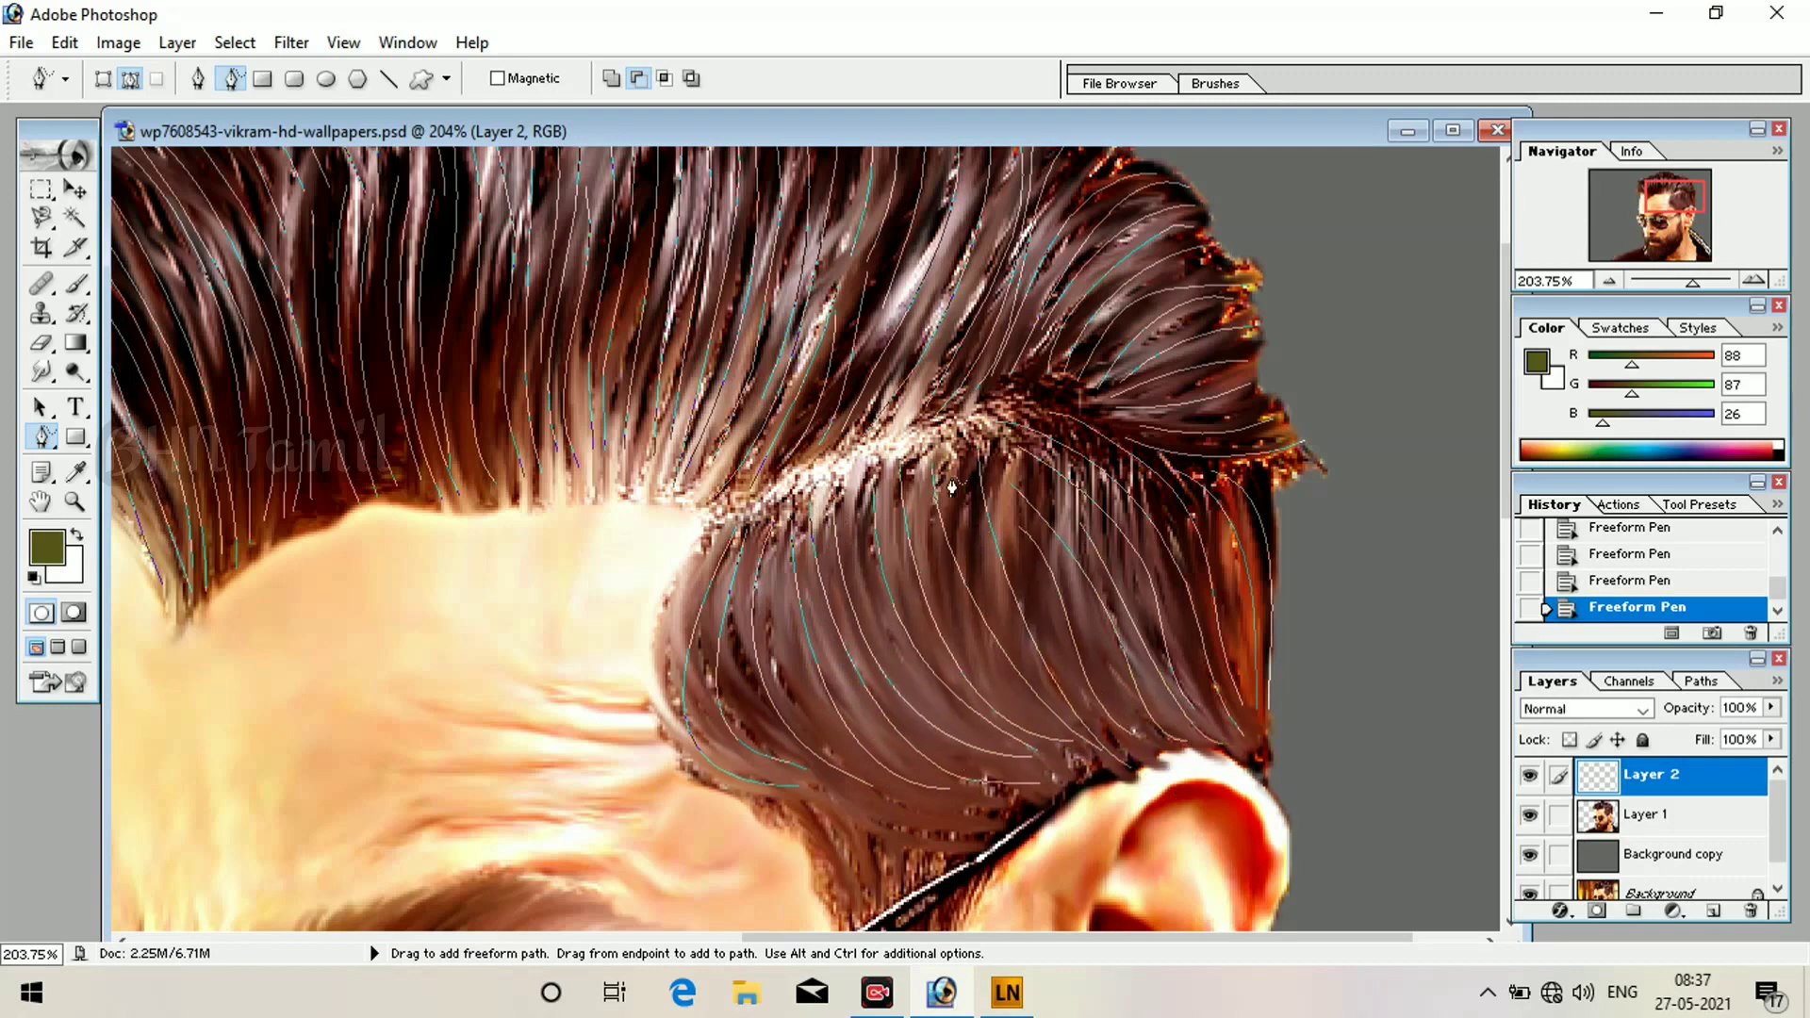
drag(921, 543, 1020, 713)
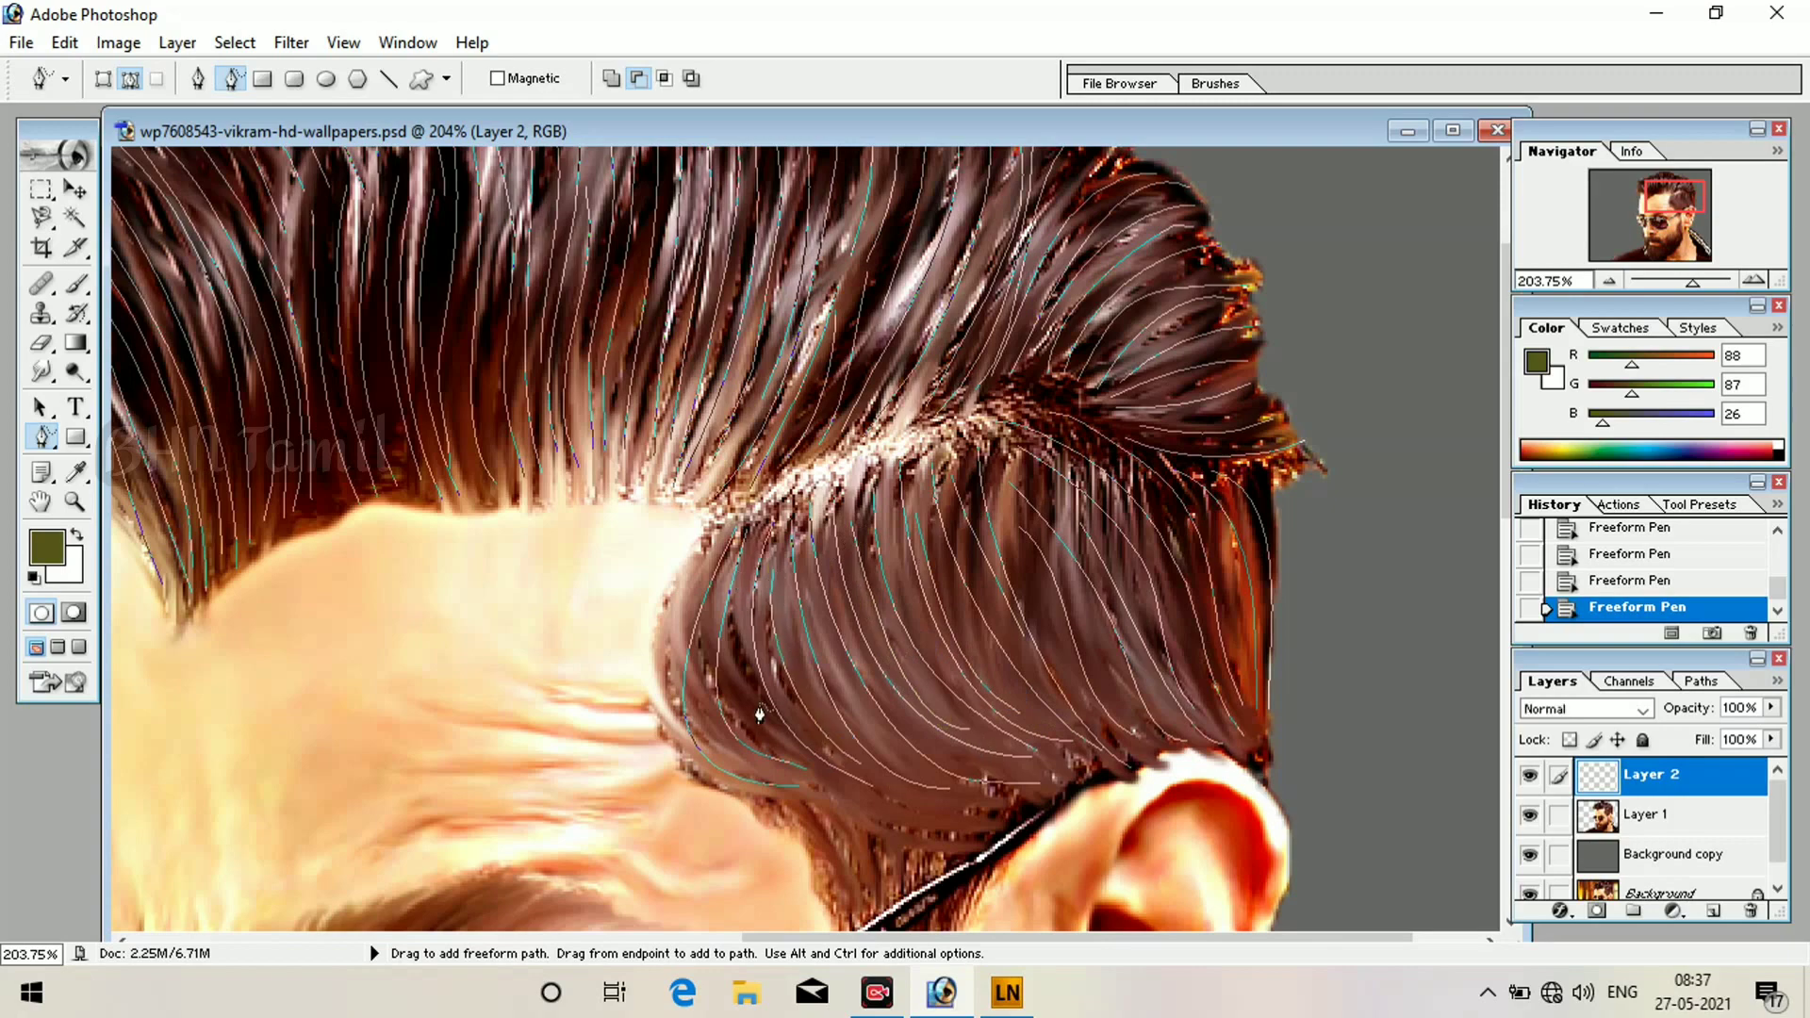
Add Freeform Pen paths along the lower side hair and temple above the arm of the sunglasses.
drag(878, 803, 954, 838)
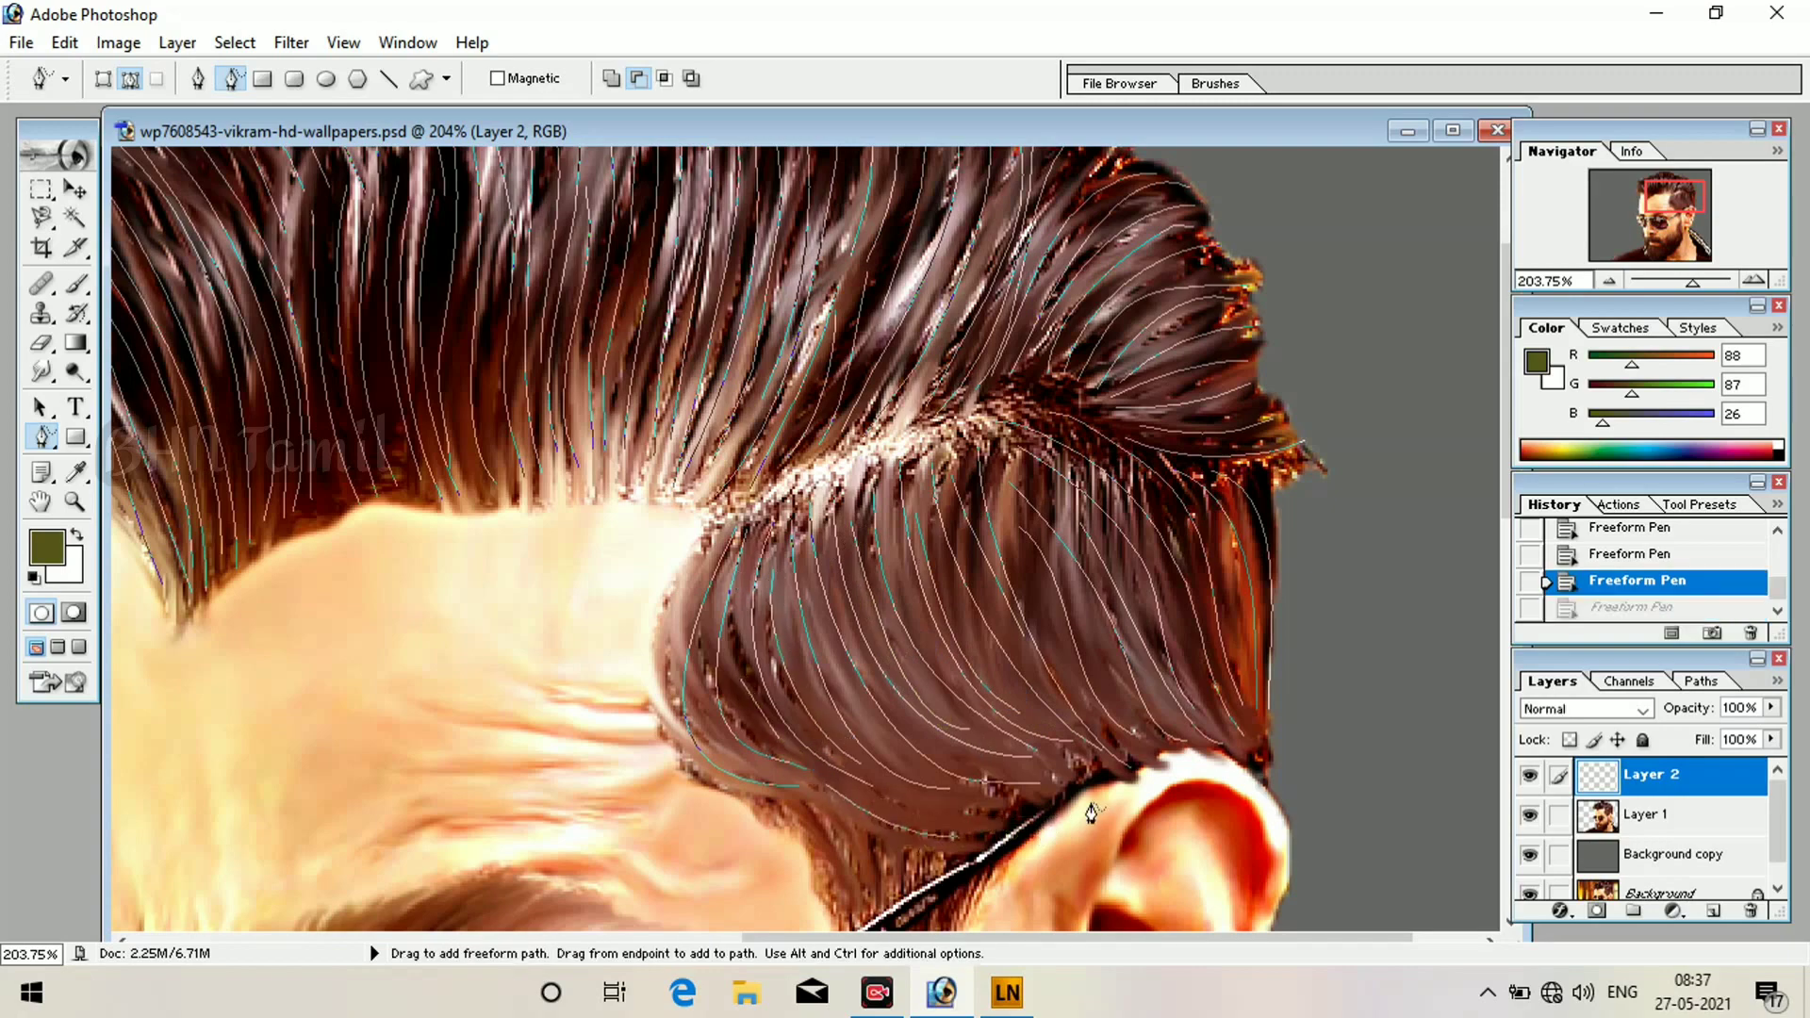
scroll(1083, 812, down, 3)
scroll(889, 719, down, 3)
scroll(853, 675, up, 6)
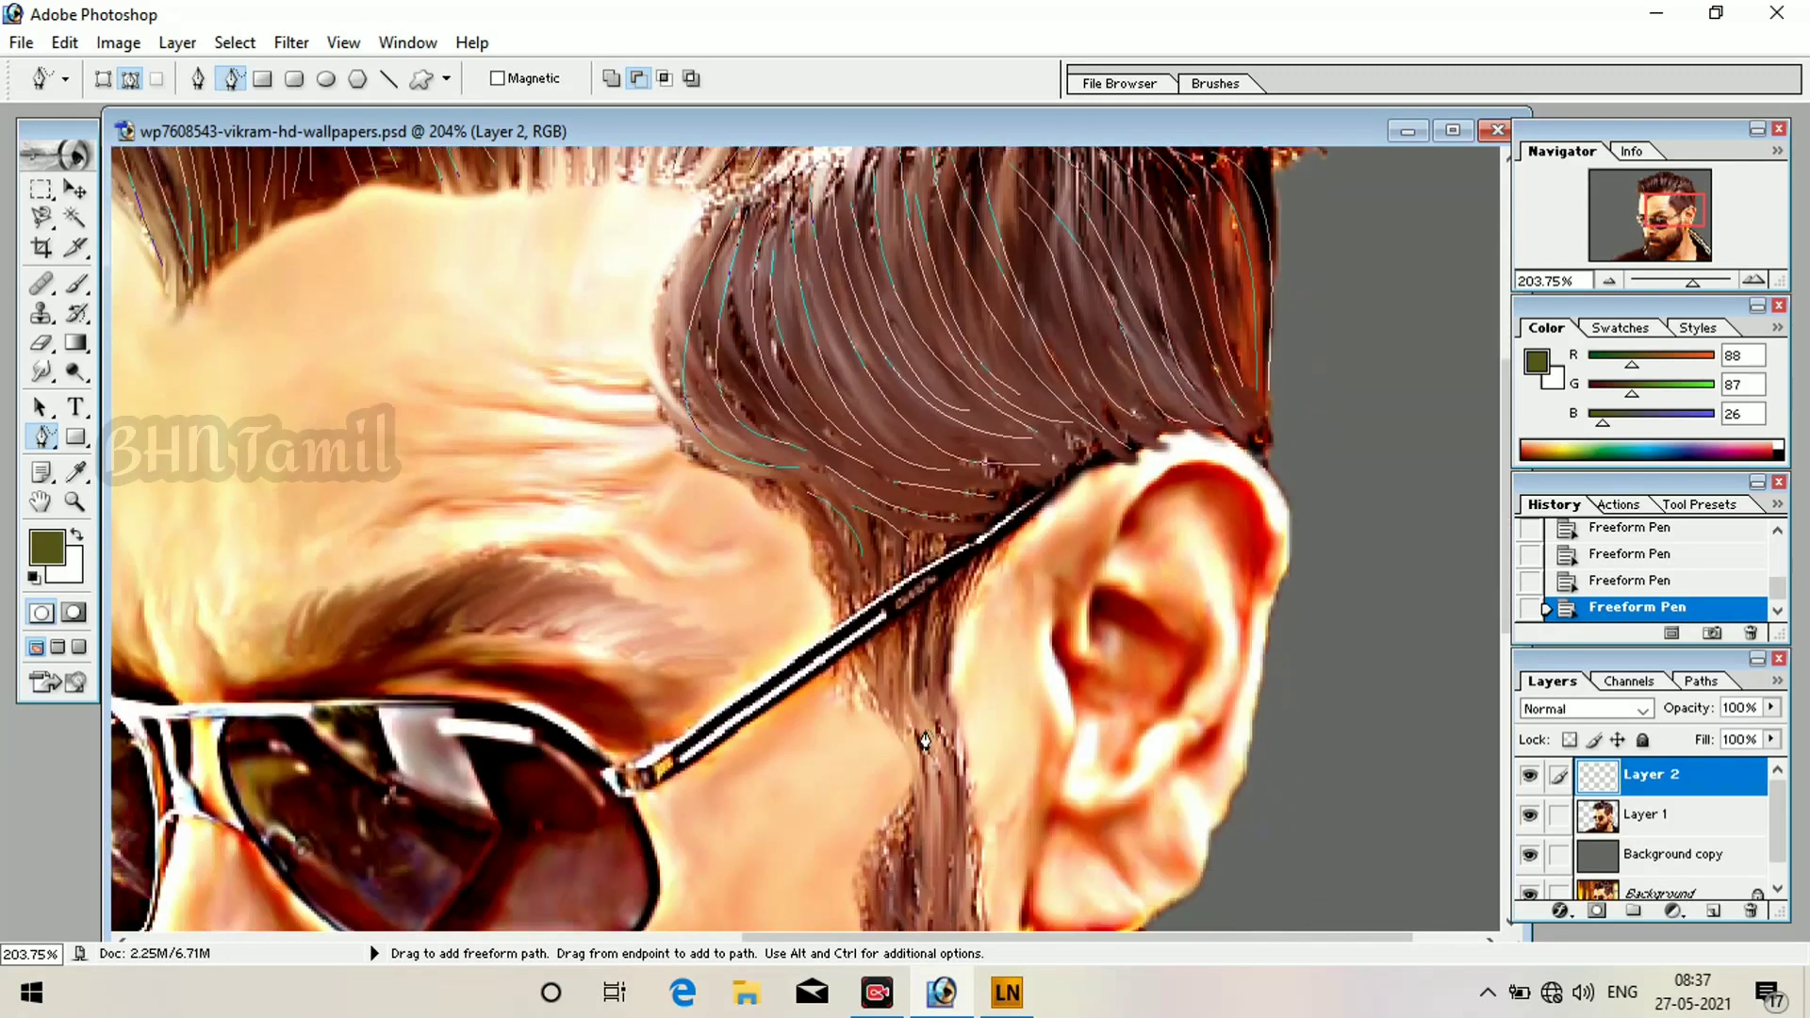
scroll(920, 661, down, 3)
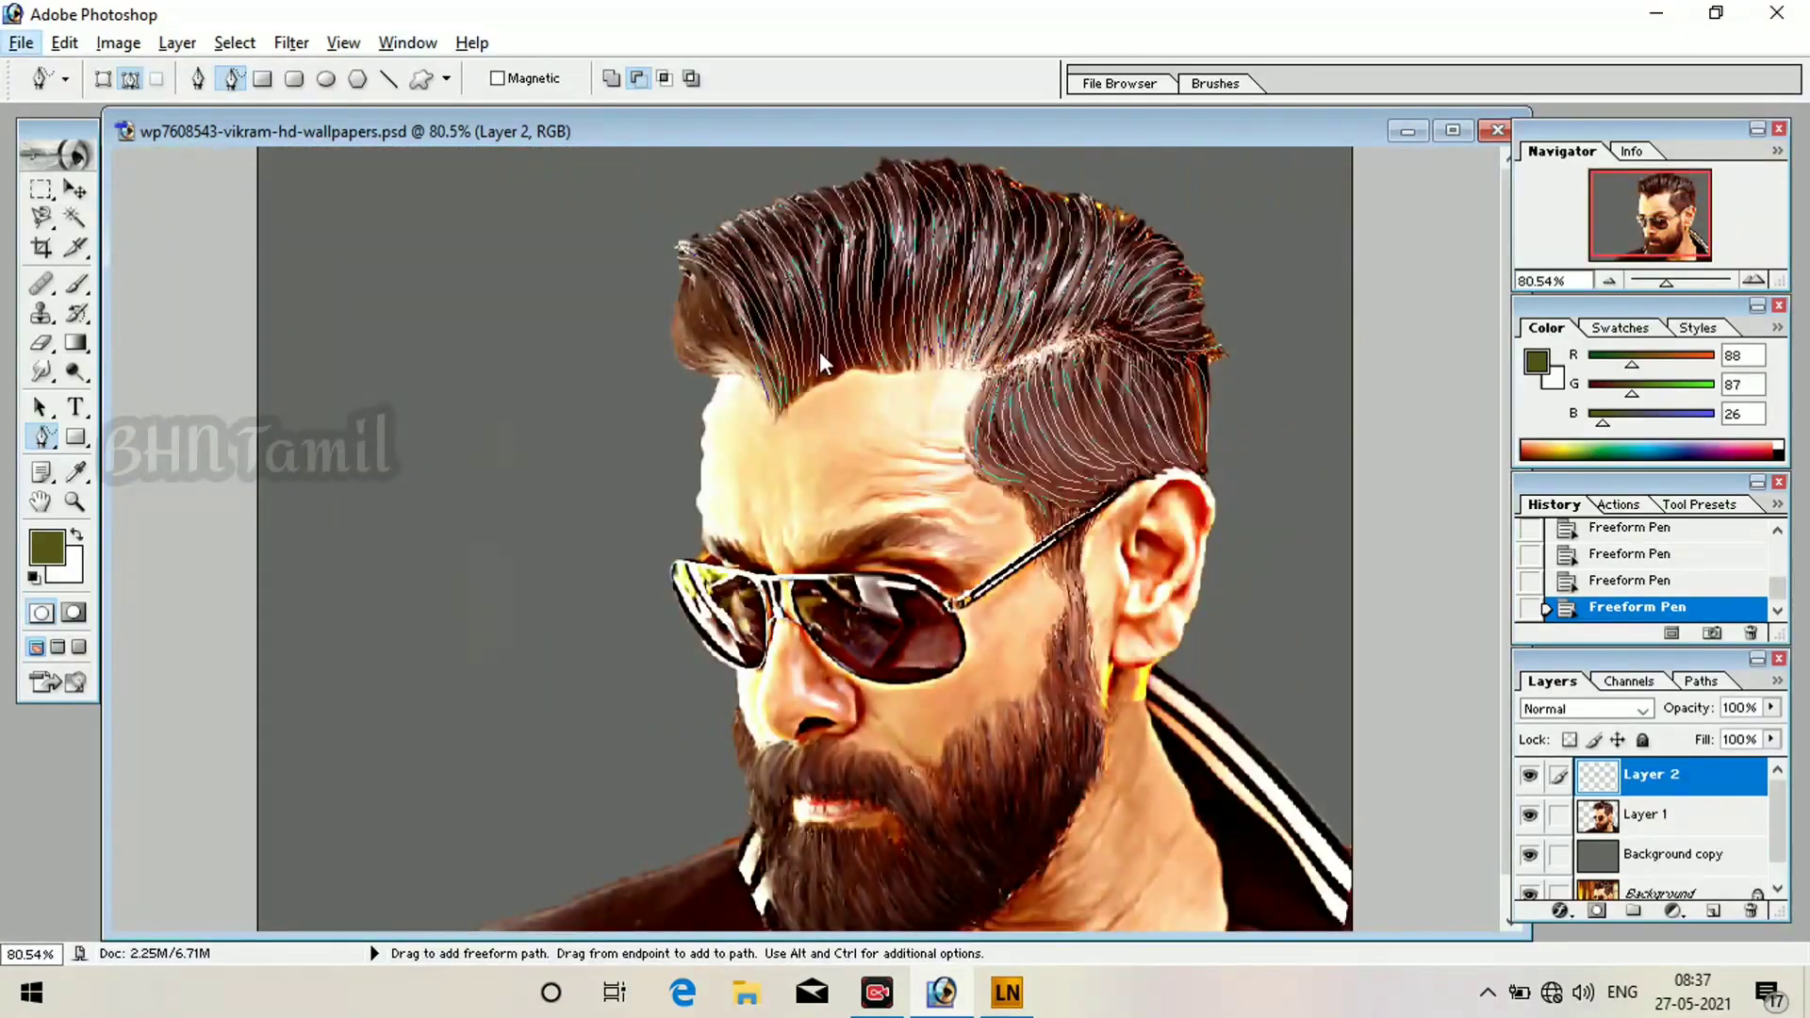
Trace Freeform Pen paths along the front tuft over the forehead, undoing three strokes and redrawing its lower edge.
scroll(819, 352, up, 4)
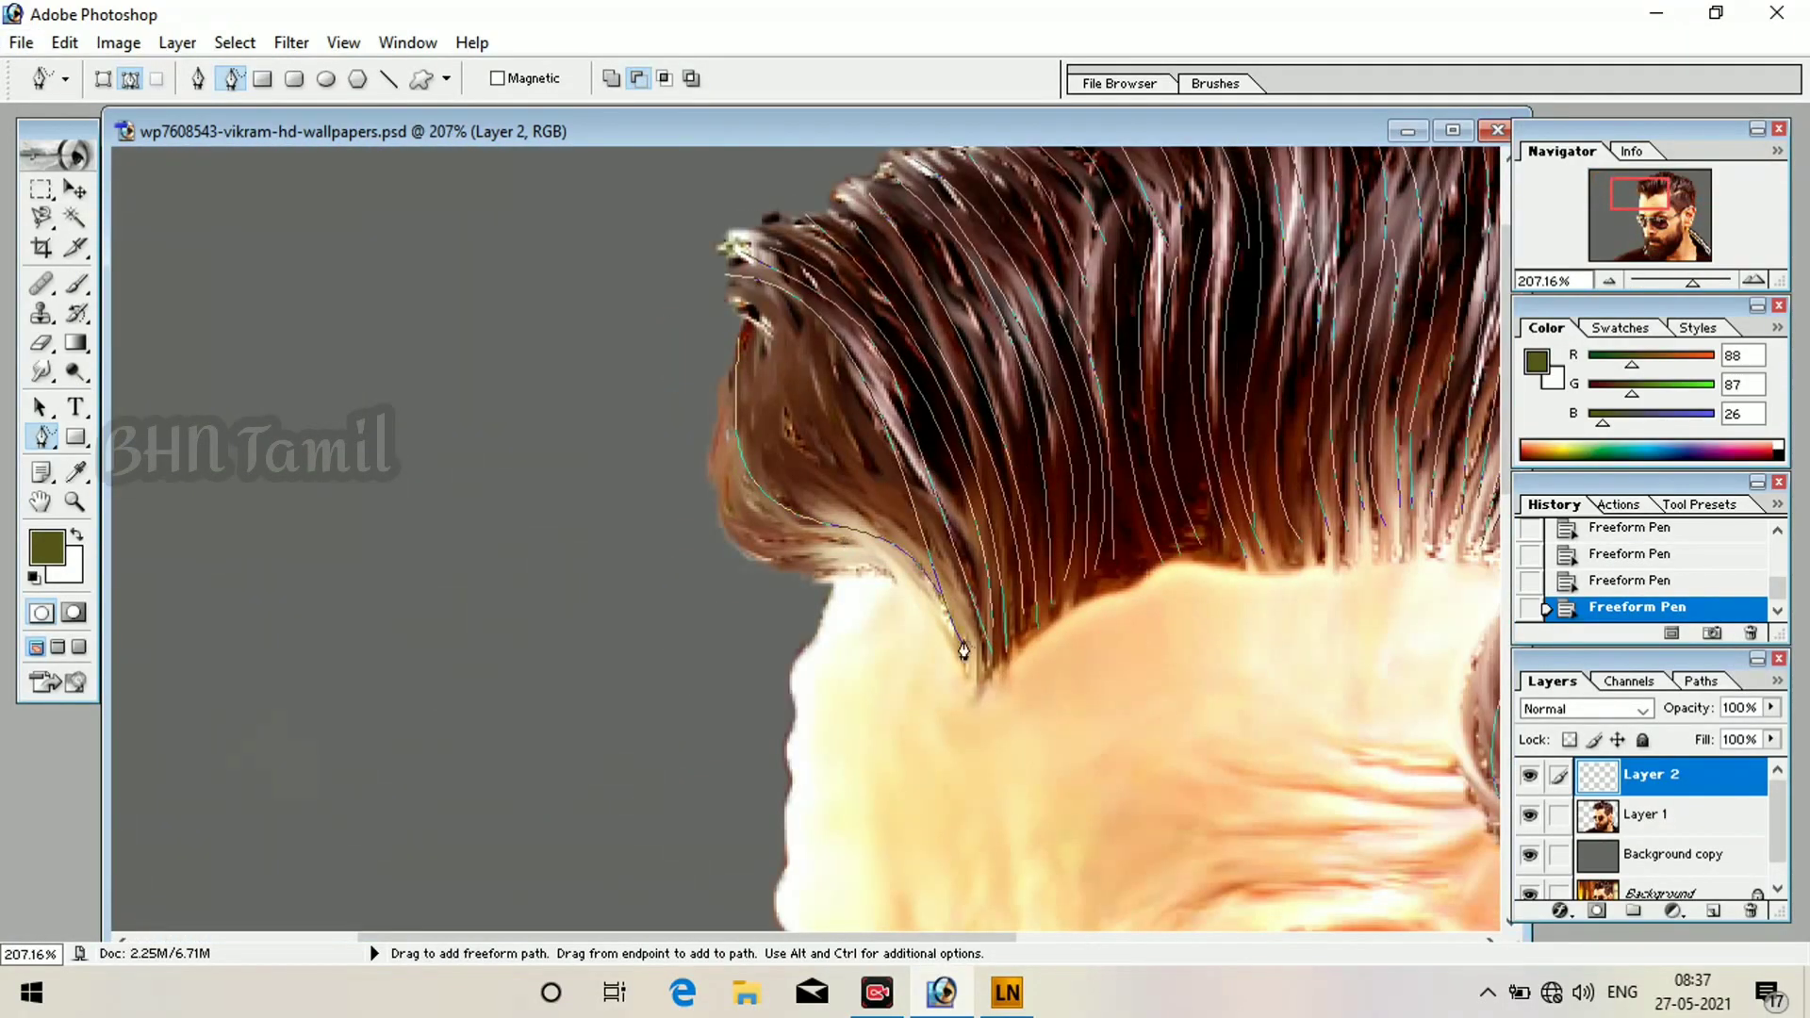
drag(760, 341, 928, 555)
drag(814, 341, 956, 546)
drag(728, 432, 858, 573)
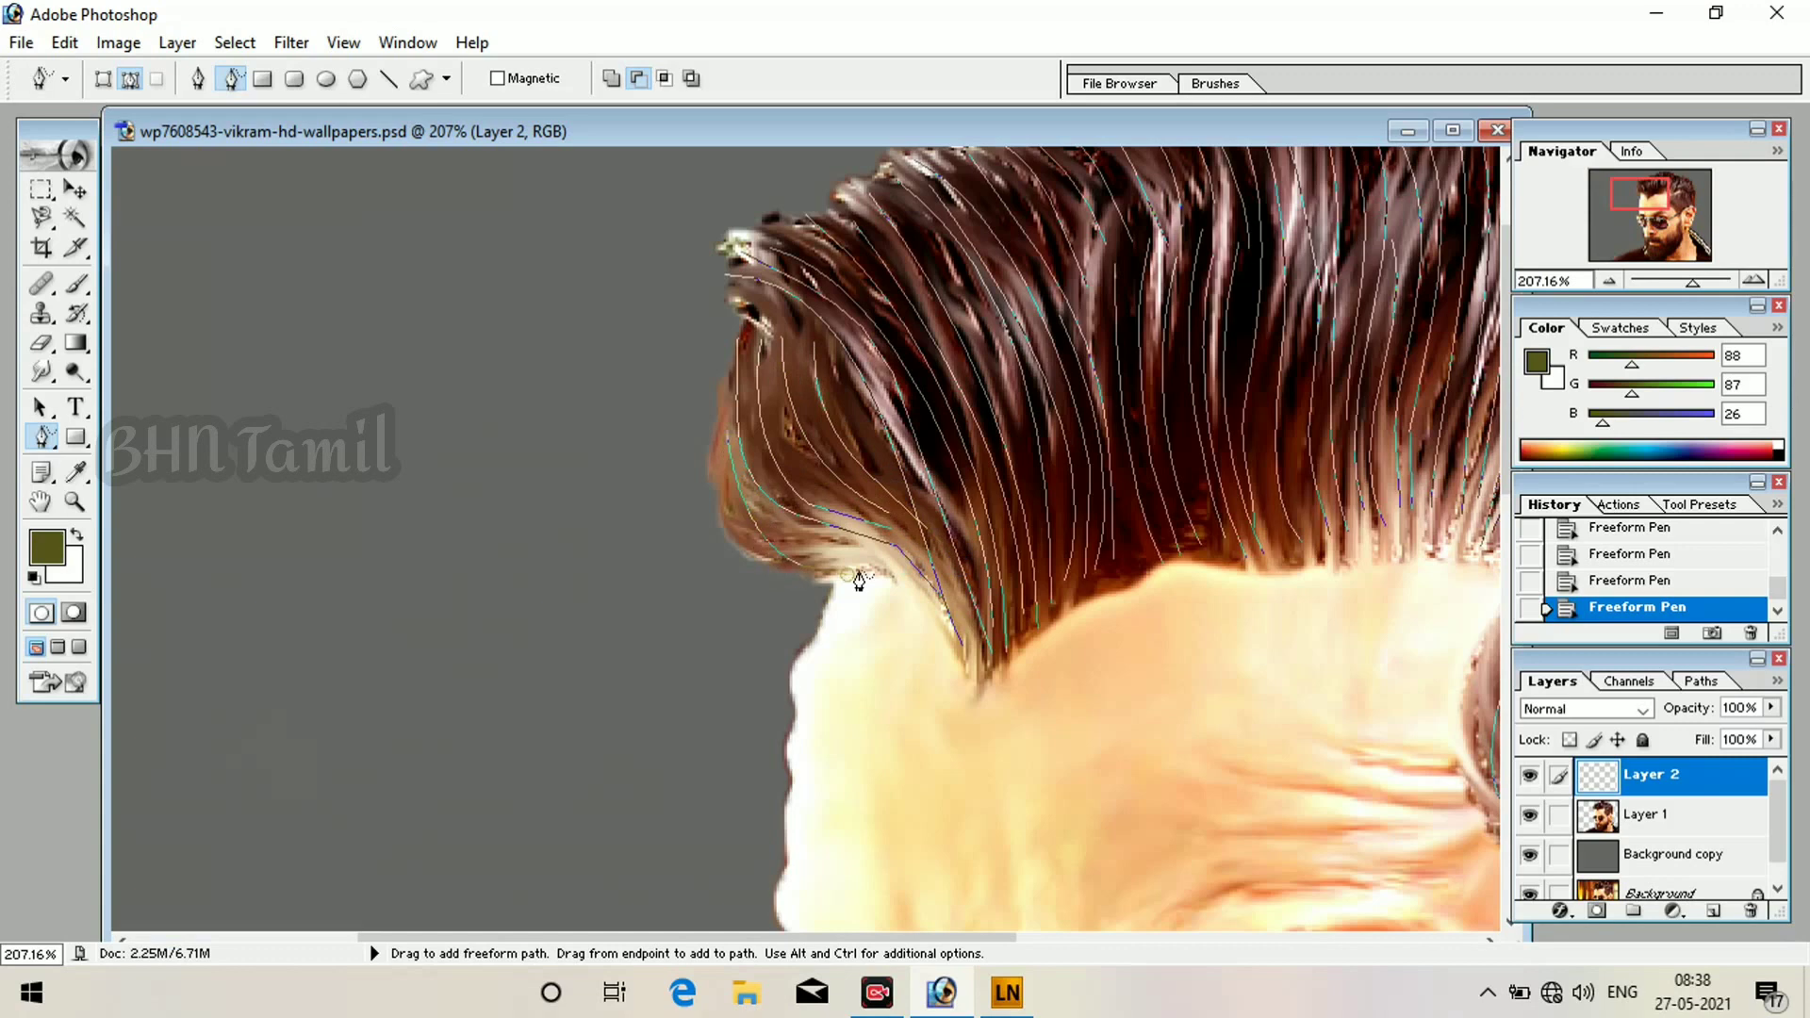
key(ctrl+alt+z)
key(ctrl+alt+z)
key(ctrl+alt+z)
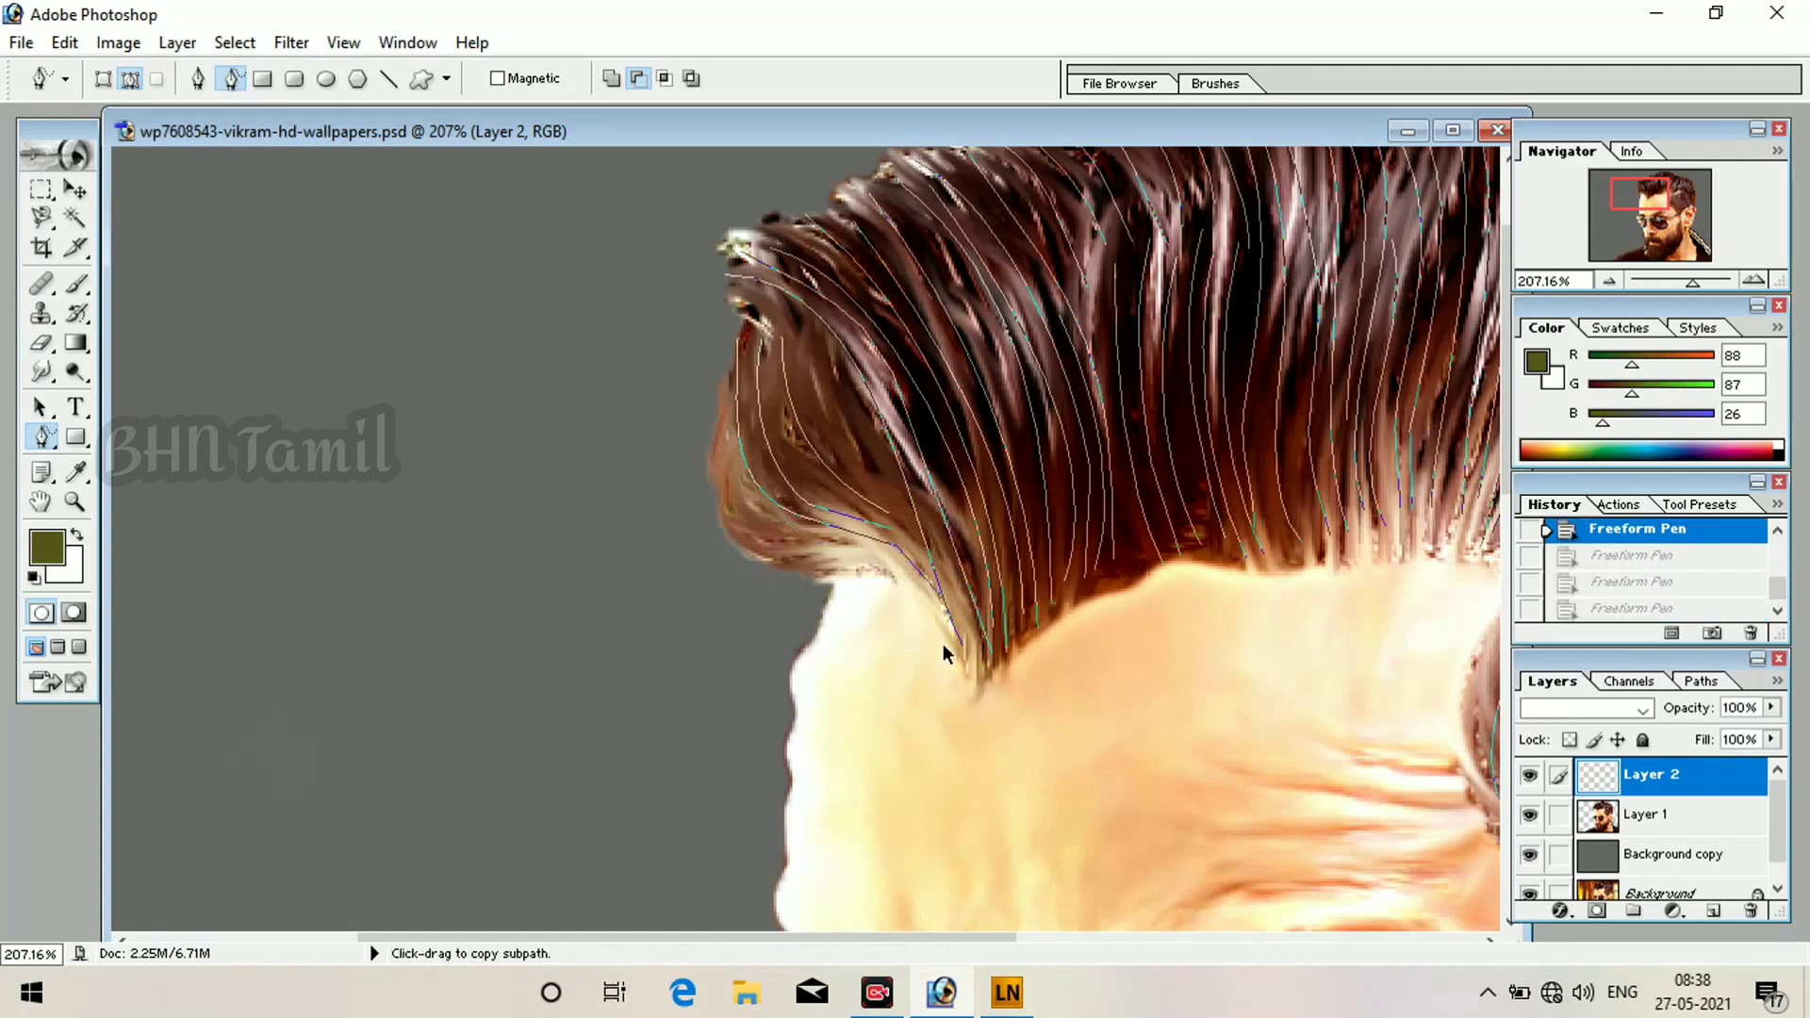
mouse_move(722, 443)
mouse_down()
mouse_move(837, 571)
mouse_move(948, 613)
mouse_up()
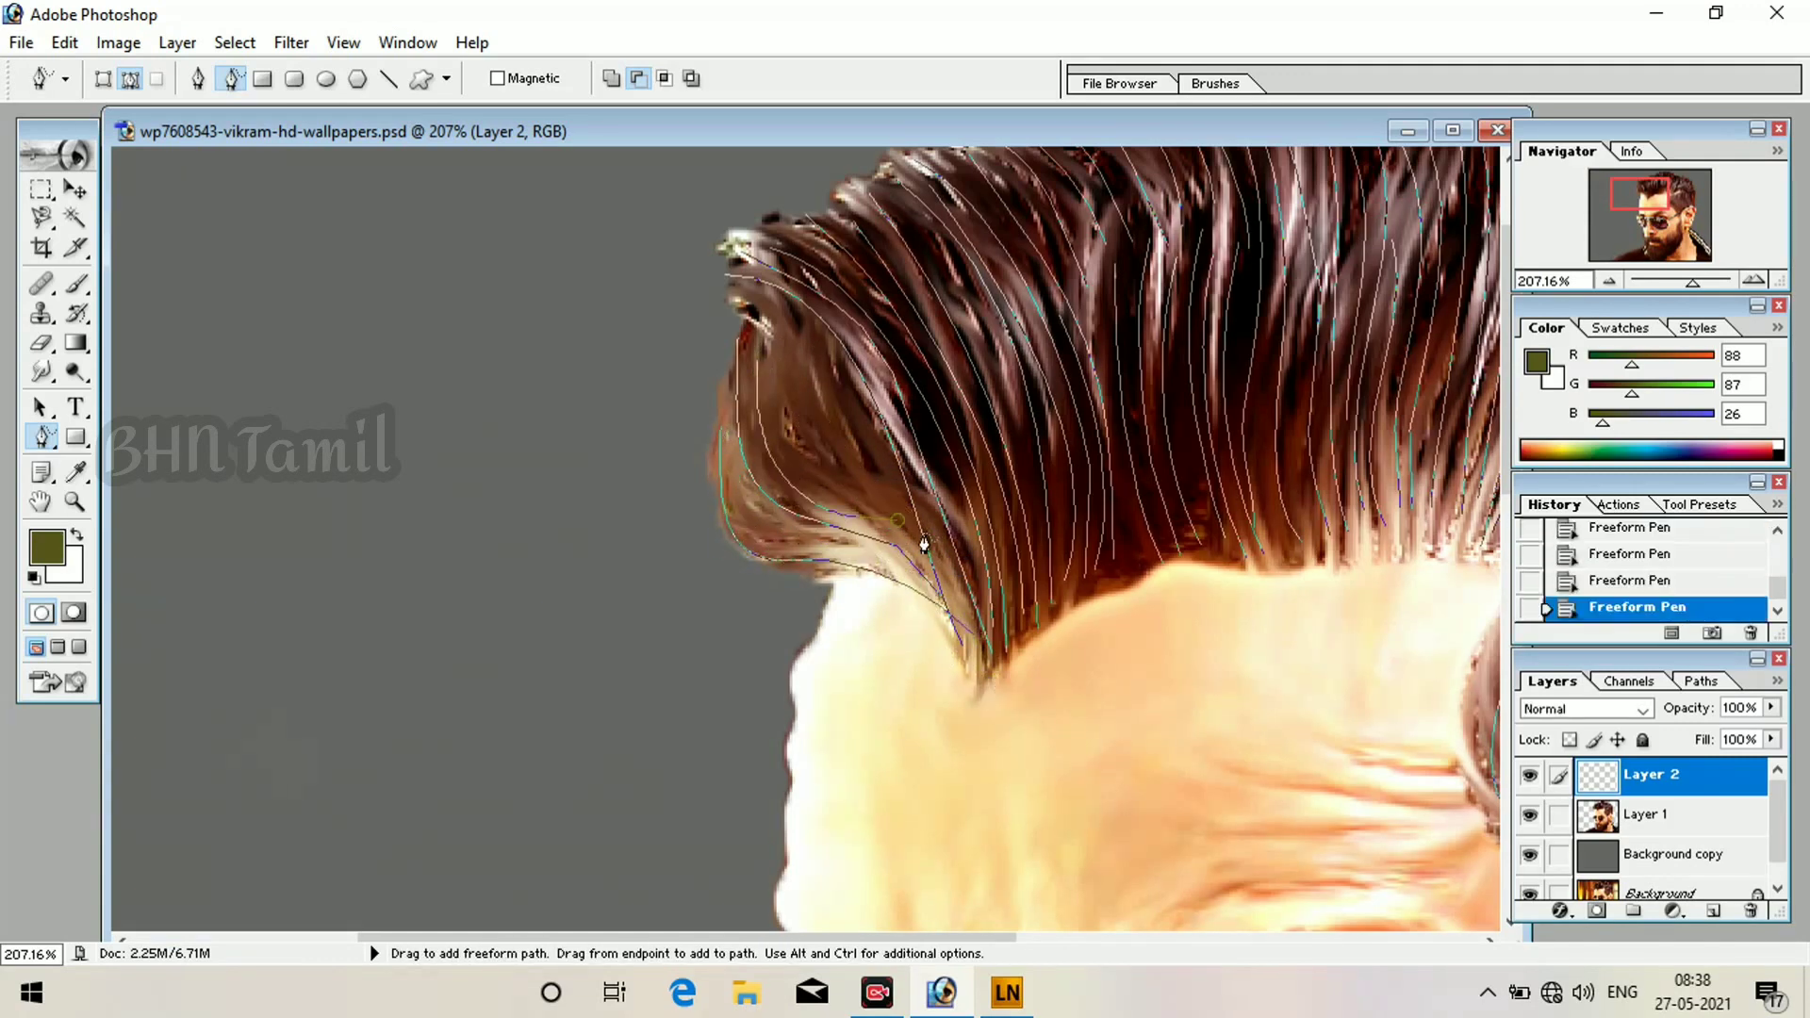
drag(924, 543, 915, 534)
drag(775, 345, 901, 519)
drag(742, 303, 853, 403)
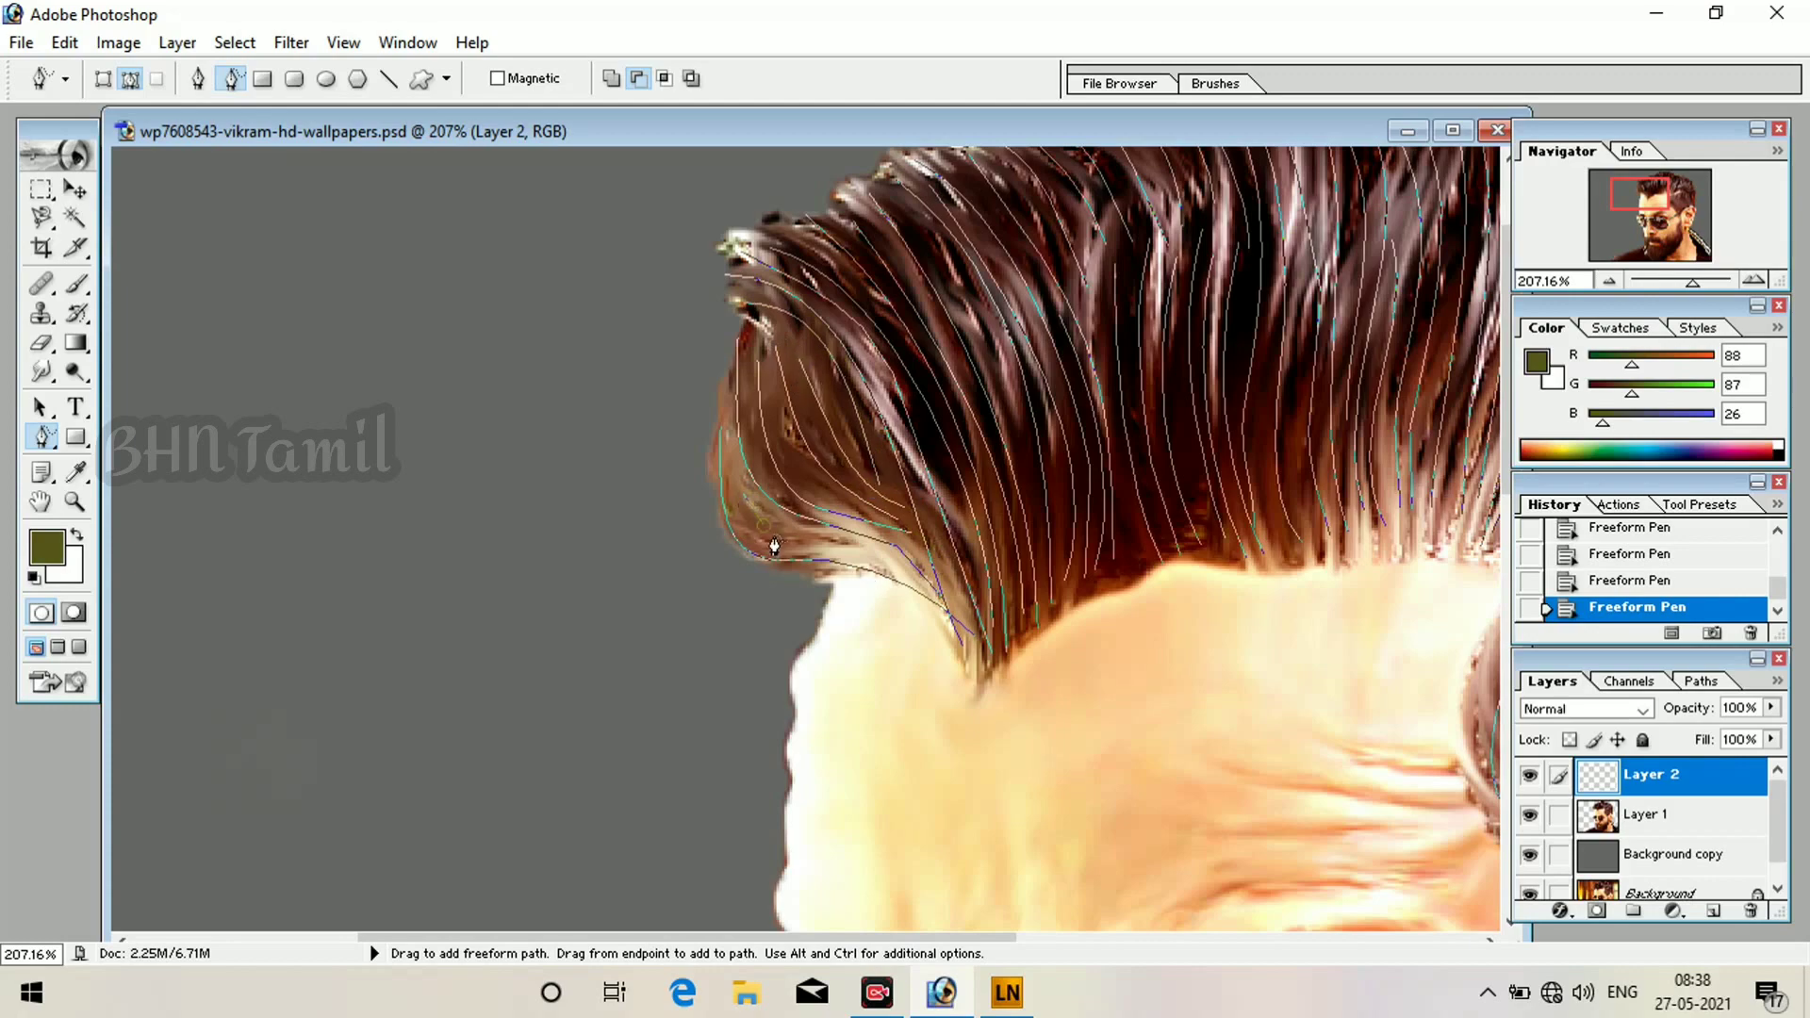
Set up the Brush tool with a 9 px tip, undoing an 18 px test dab on the forehead.
key(ctrl+0)
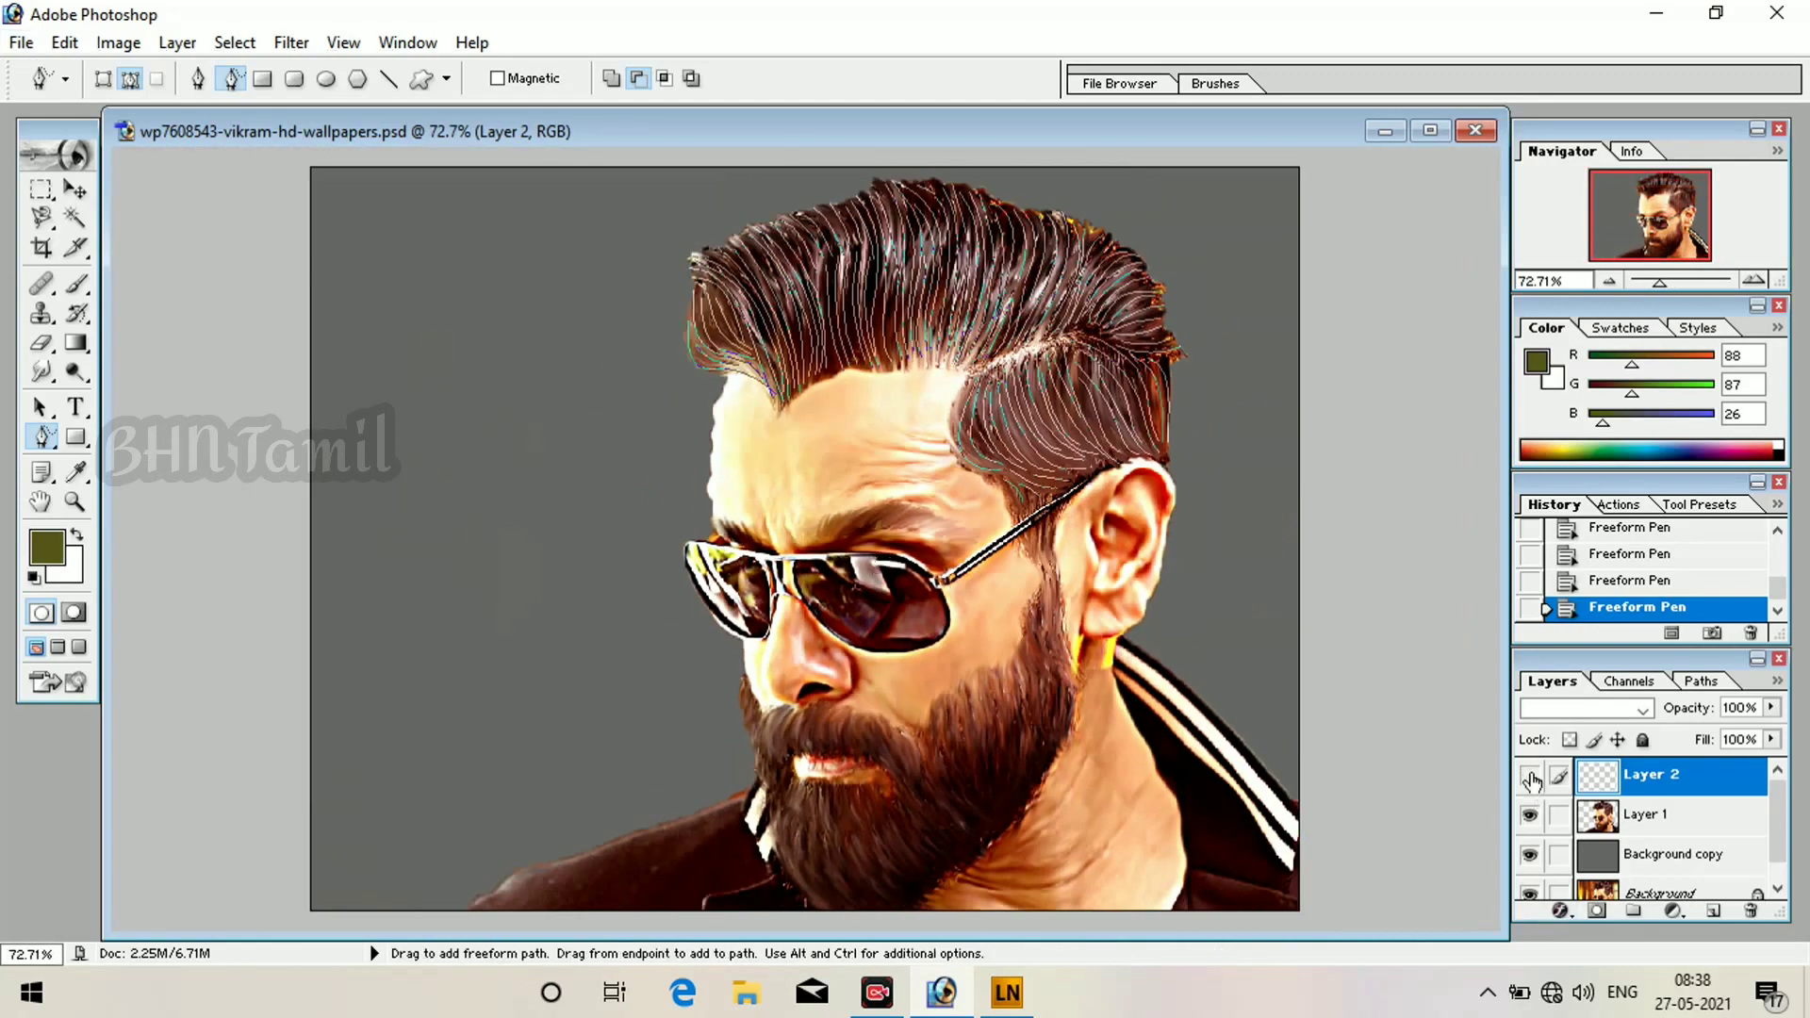
key(b)
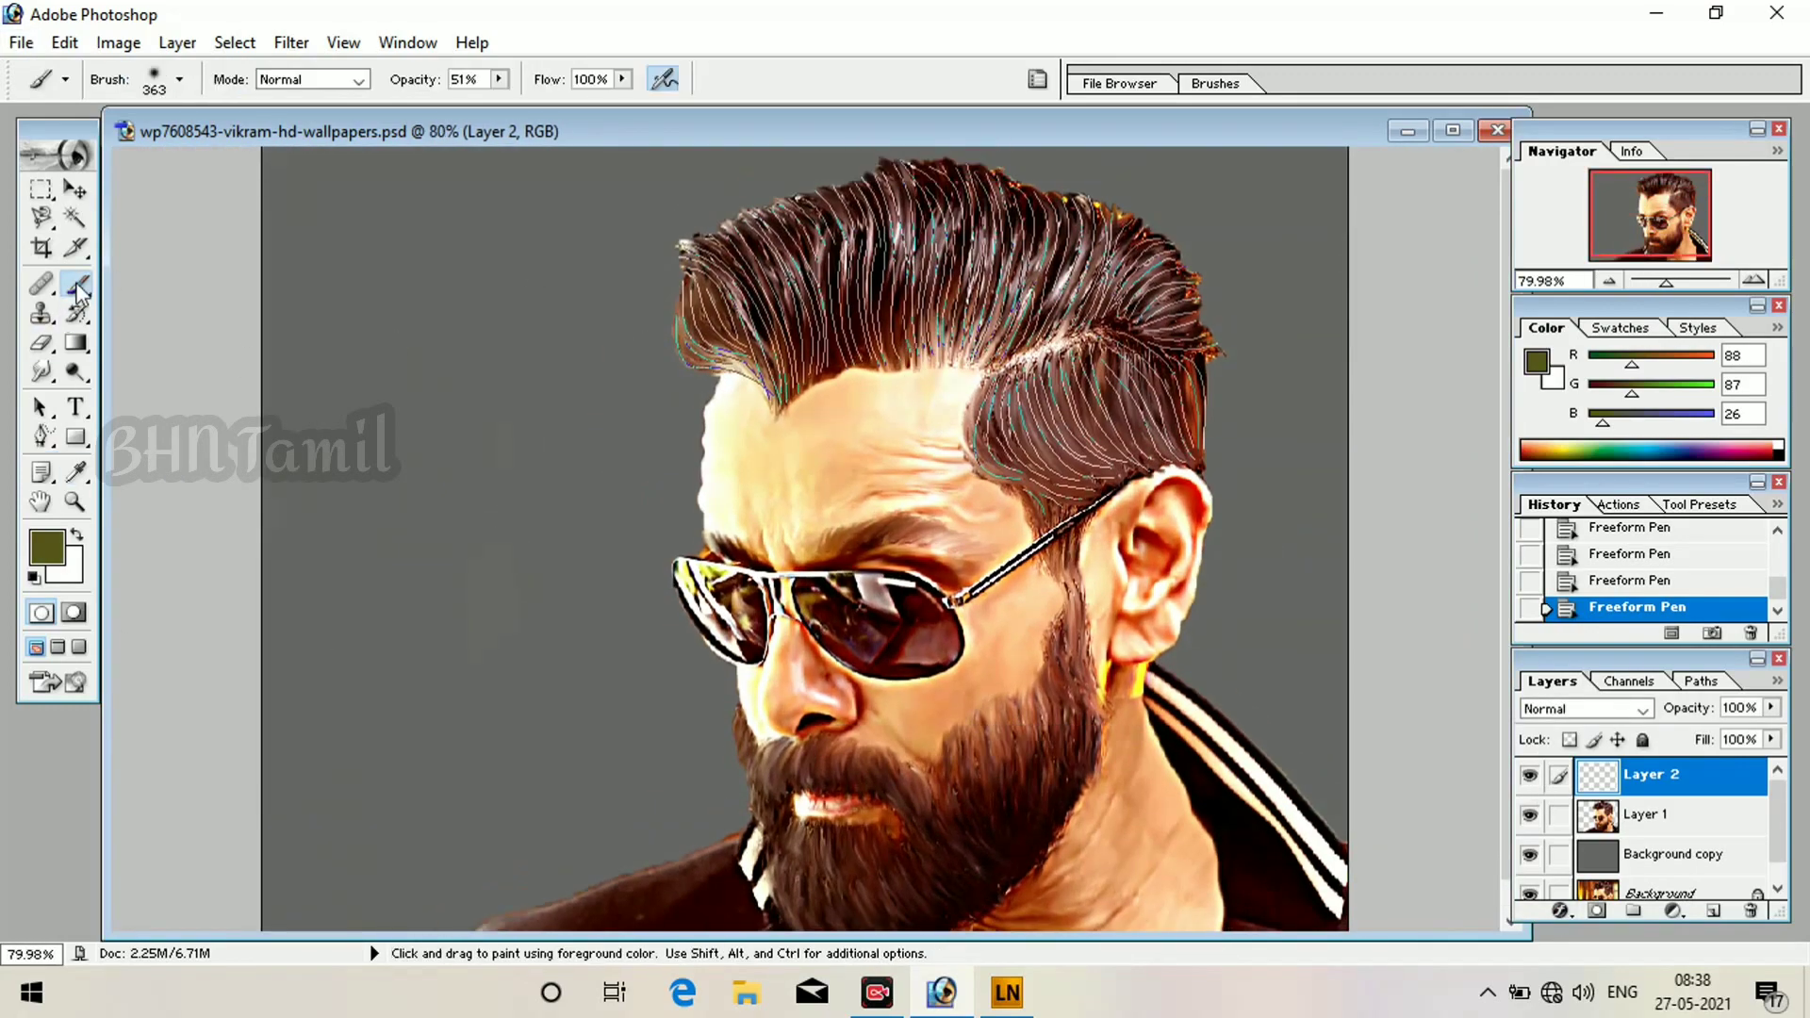
click(181, 82)
scroll(49, 340, down, 2)
click(51, 299)
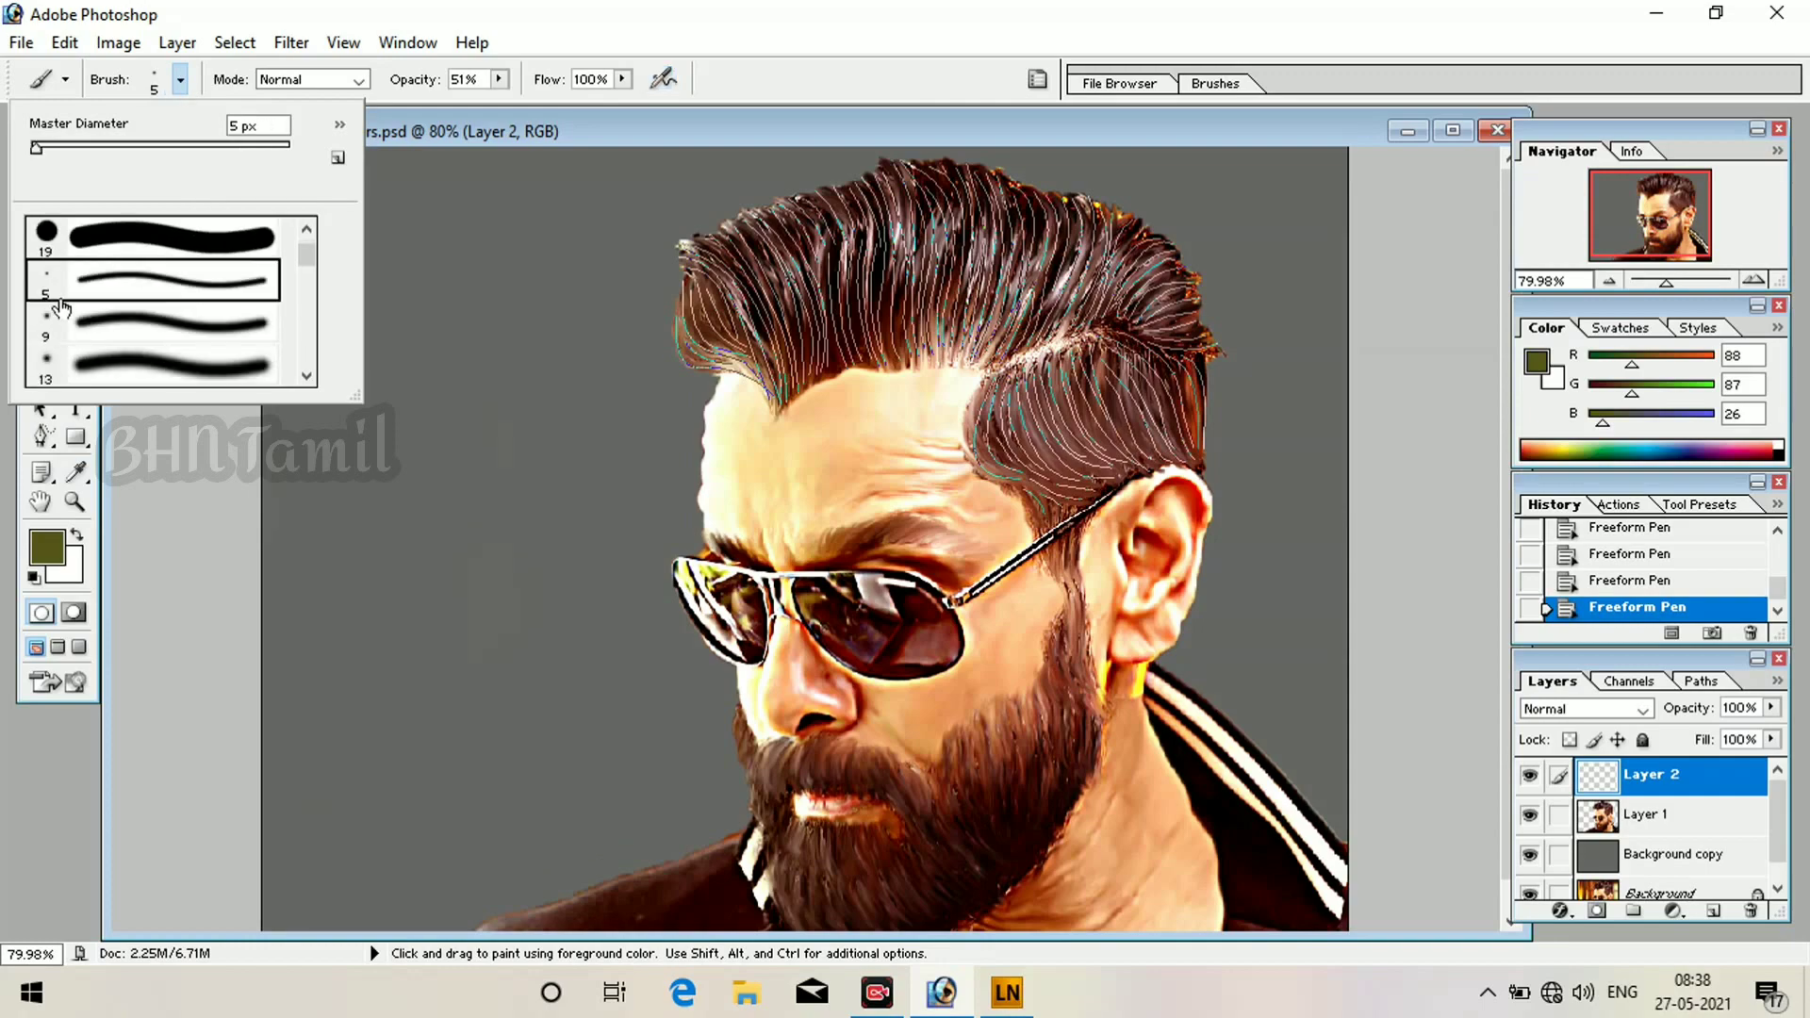
right_click(556, 376)
click(601, 424)
click(946, 407)
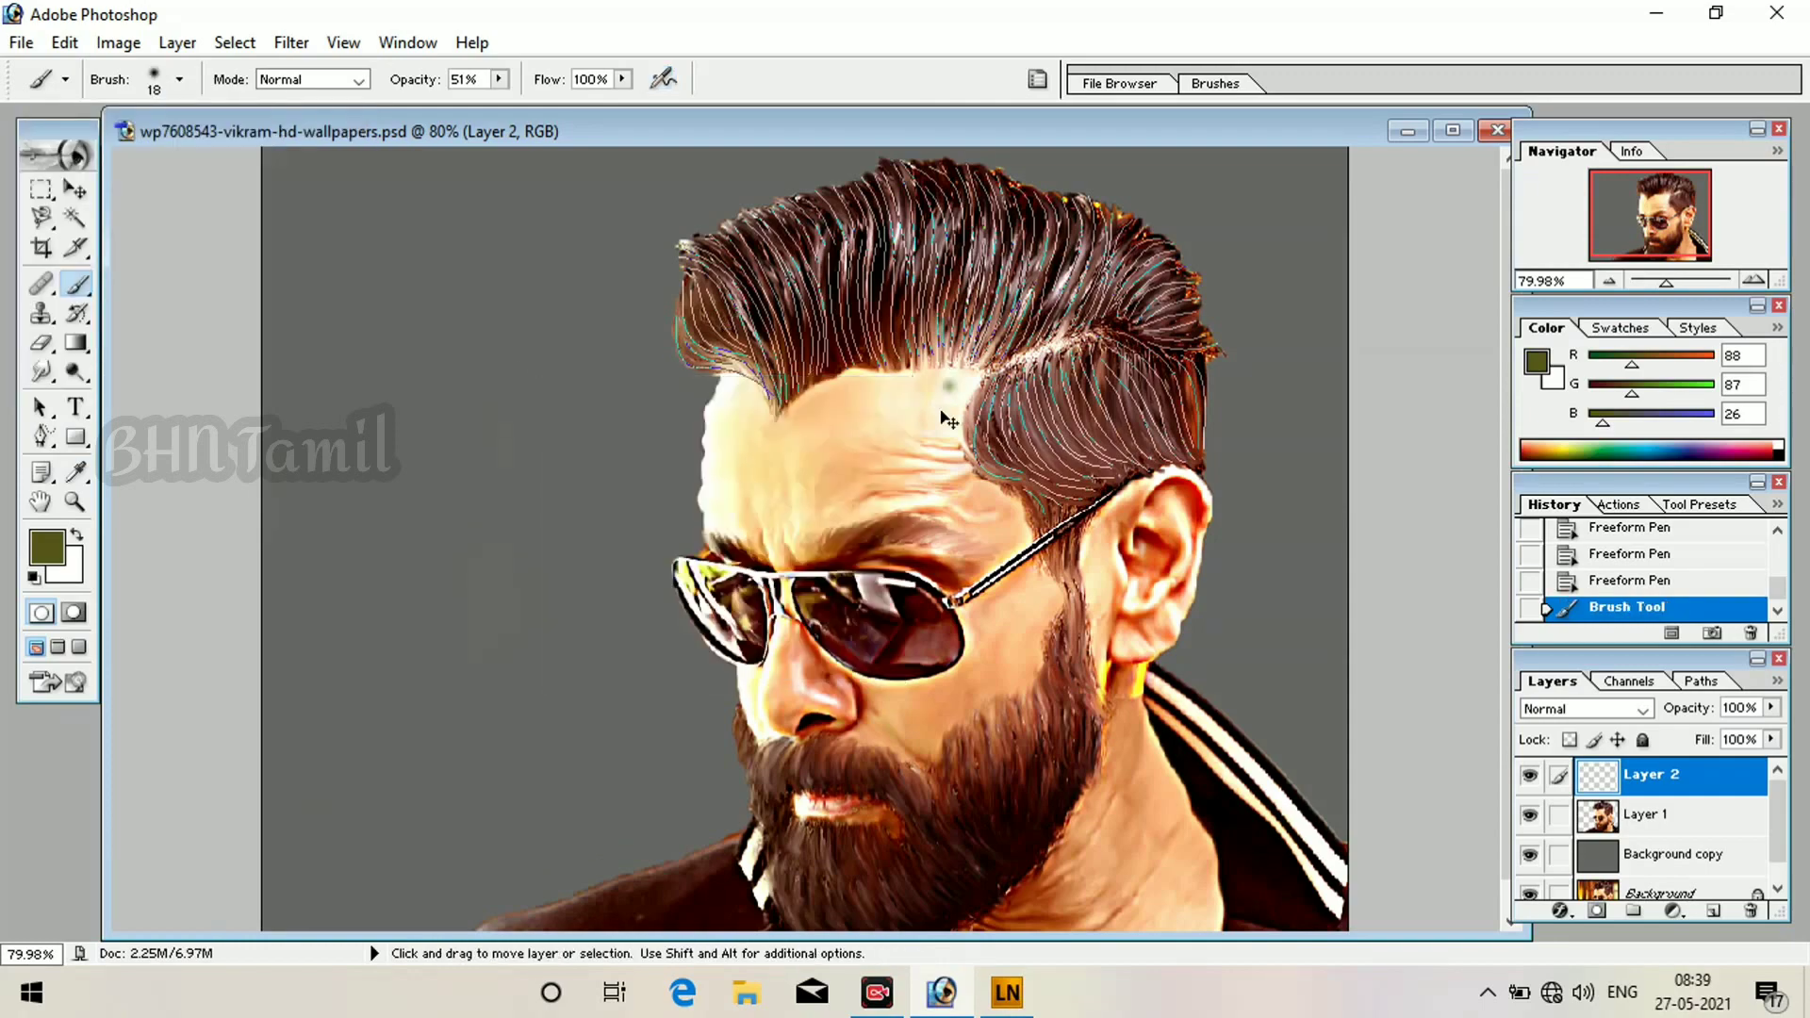
key(ctrl+z)
scroll(740, 363, down, 4)
scroll(740, 363, up, 12)
mouse_move(893, 499)
mouse_down()
mouse_move(1127, 510)
mouse_move(764, 482)
mouse_up()
right_click(909, 500)
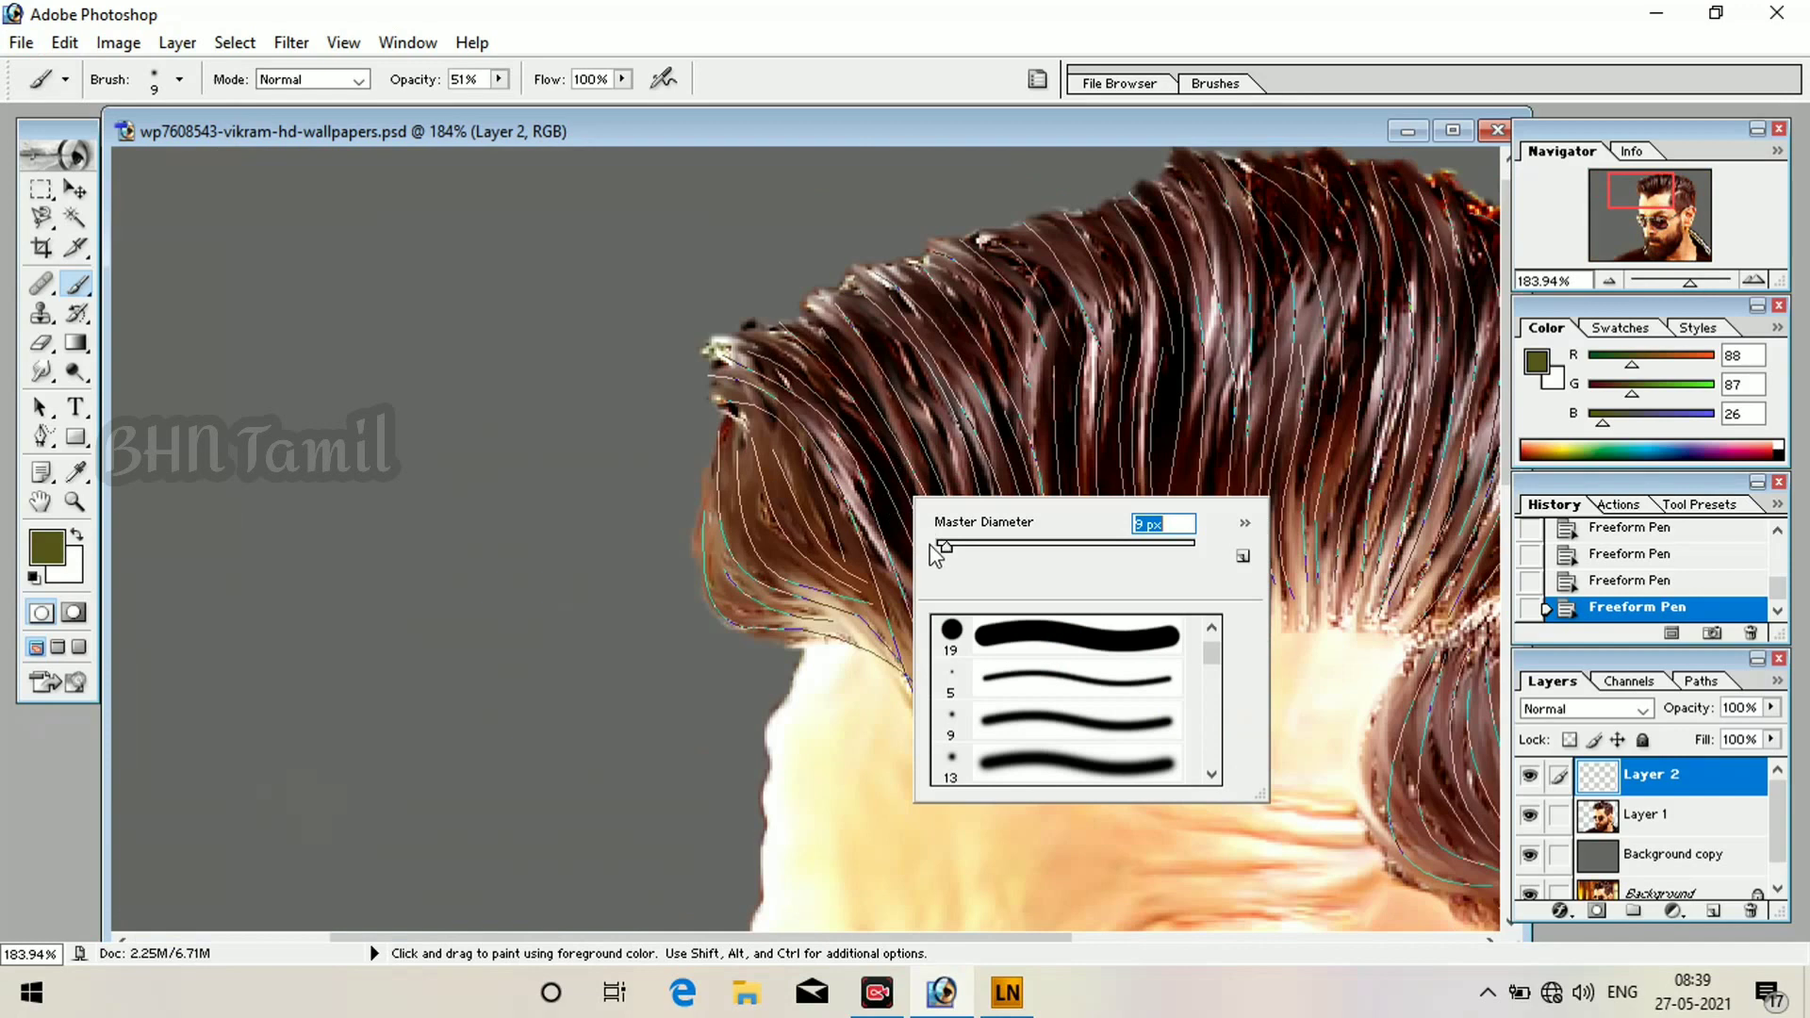
Change the foreground colour to a red of RGB 187, 7, 50 and return to the Freeform Pen tool.
click(48, 552)
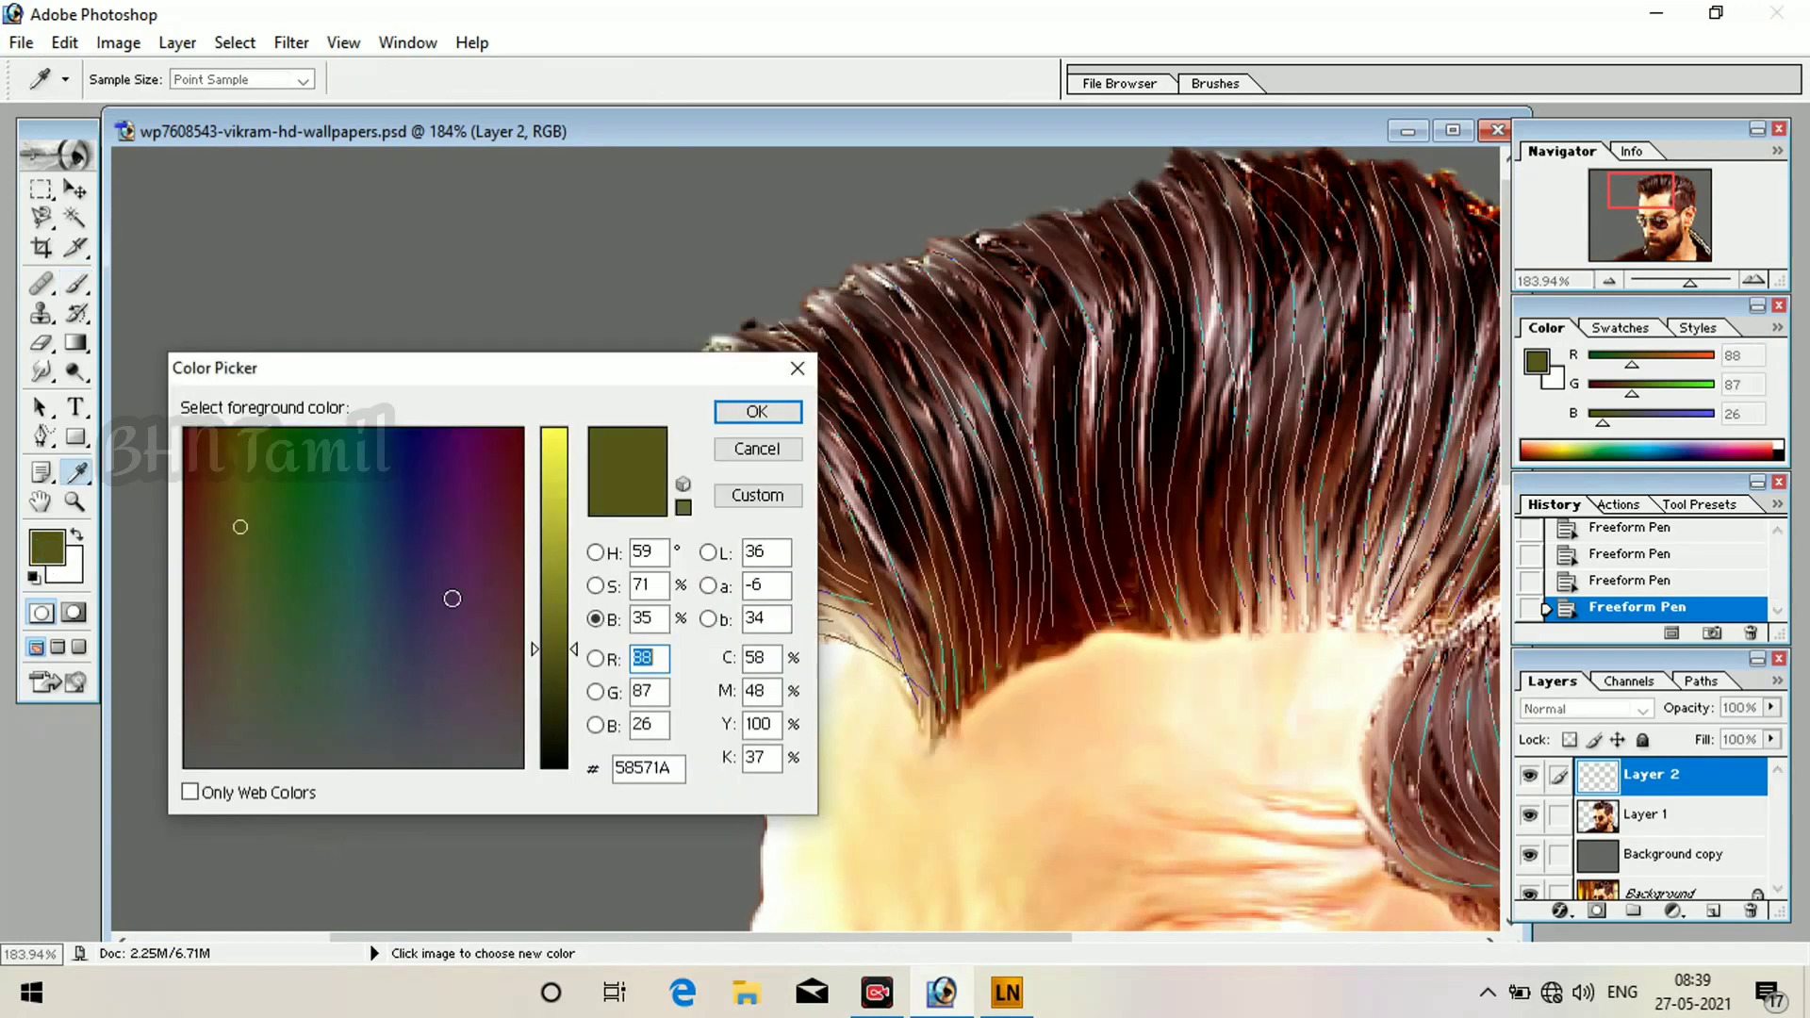
click(595, 585)
click(596, 658)
drag(248, 659, 211, 634)
click(469, 705)
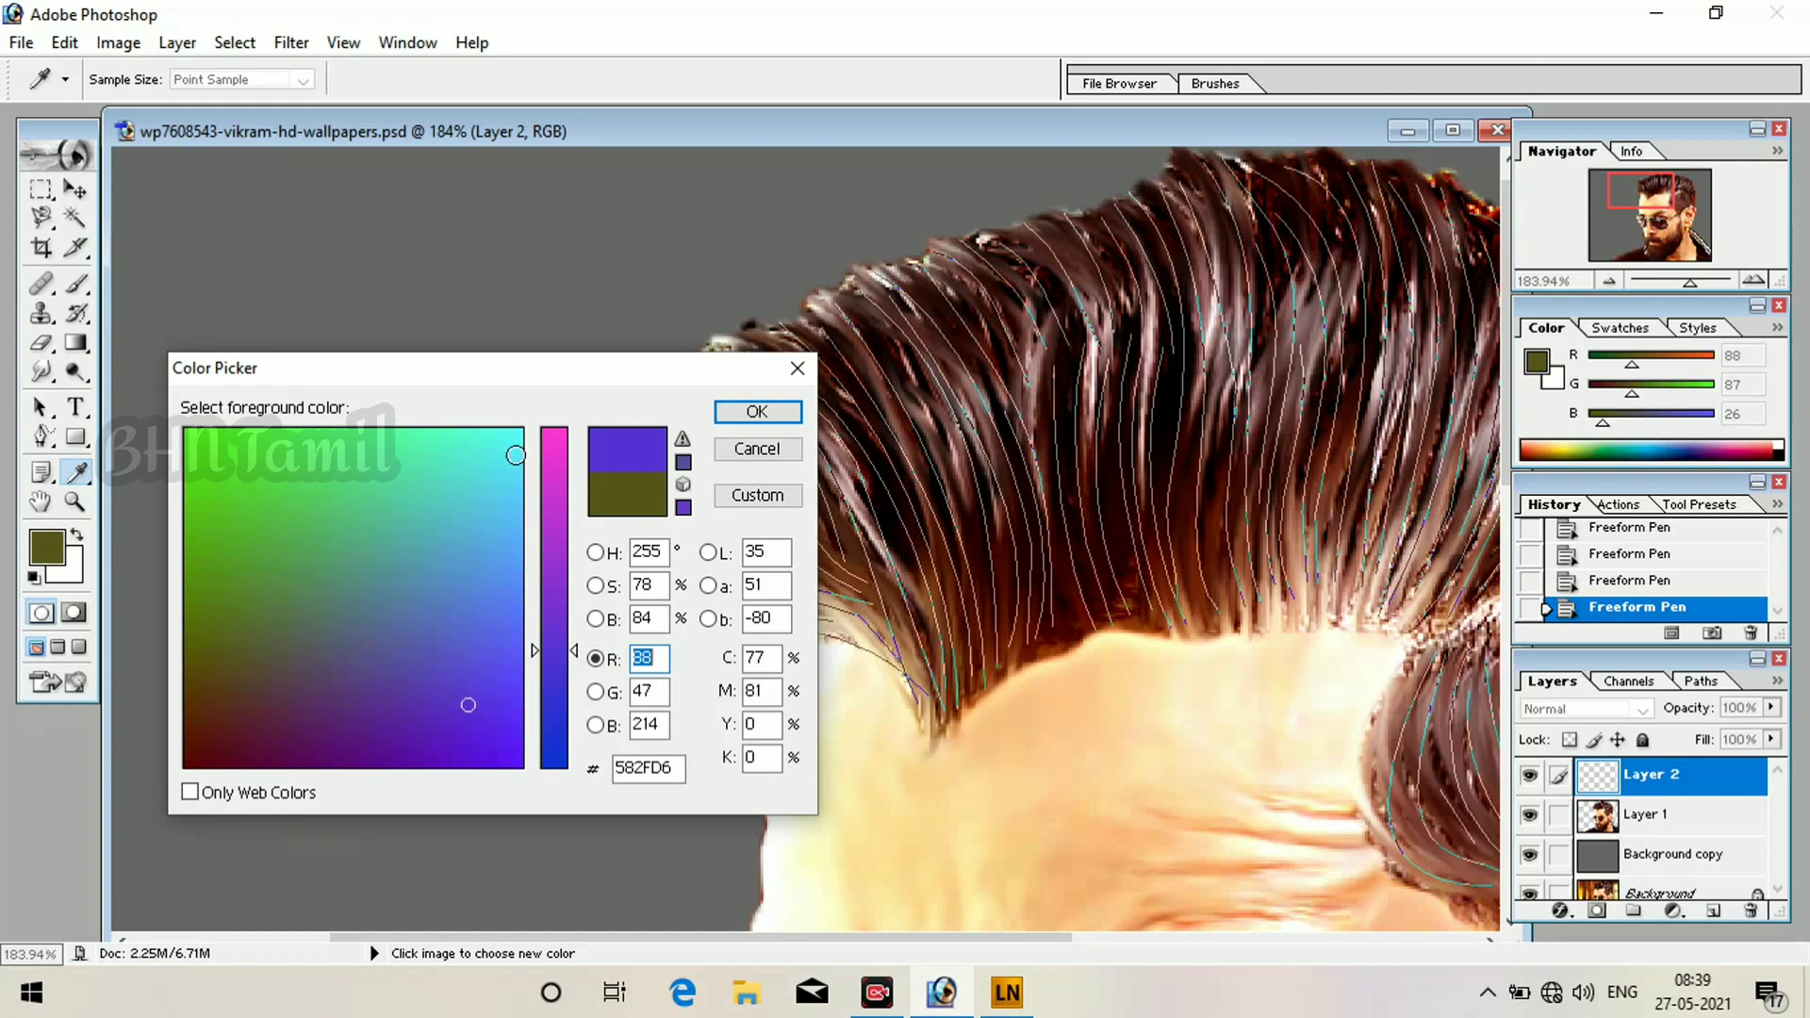
click(251, 758)
drag(554, 652, 557, 520)
click(757, 412)
key(p)
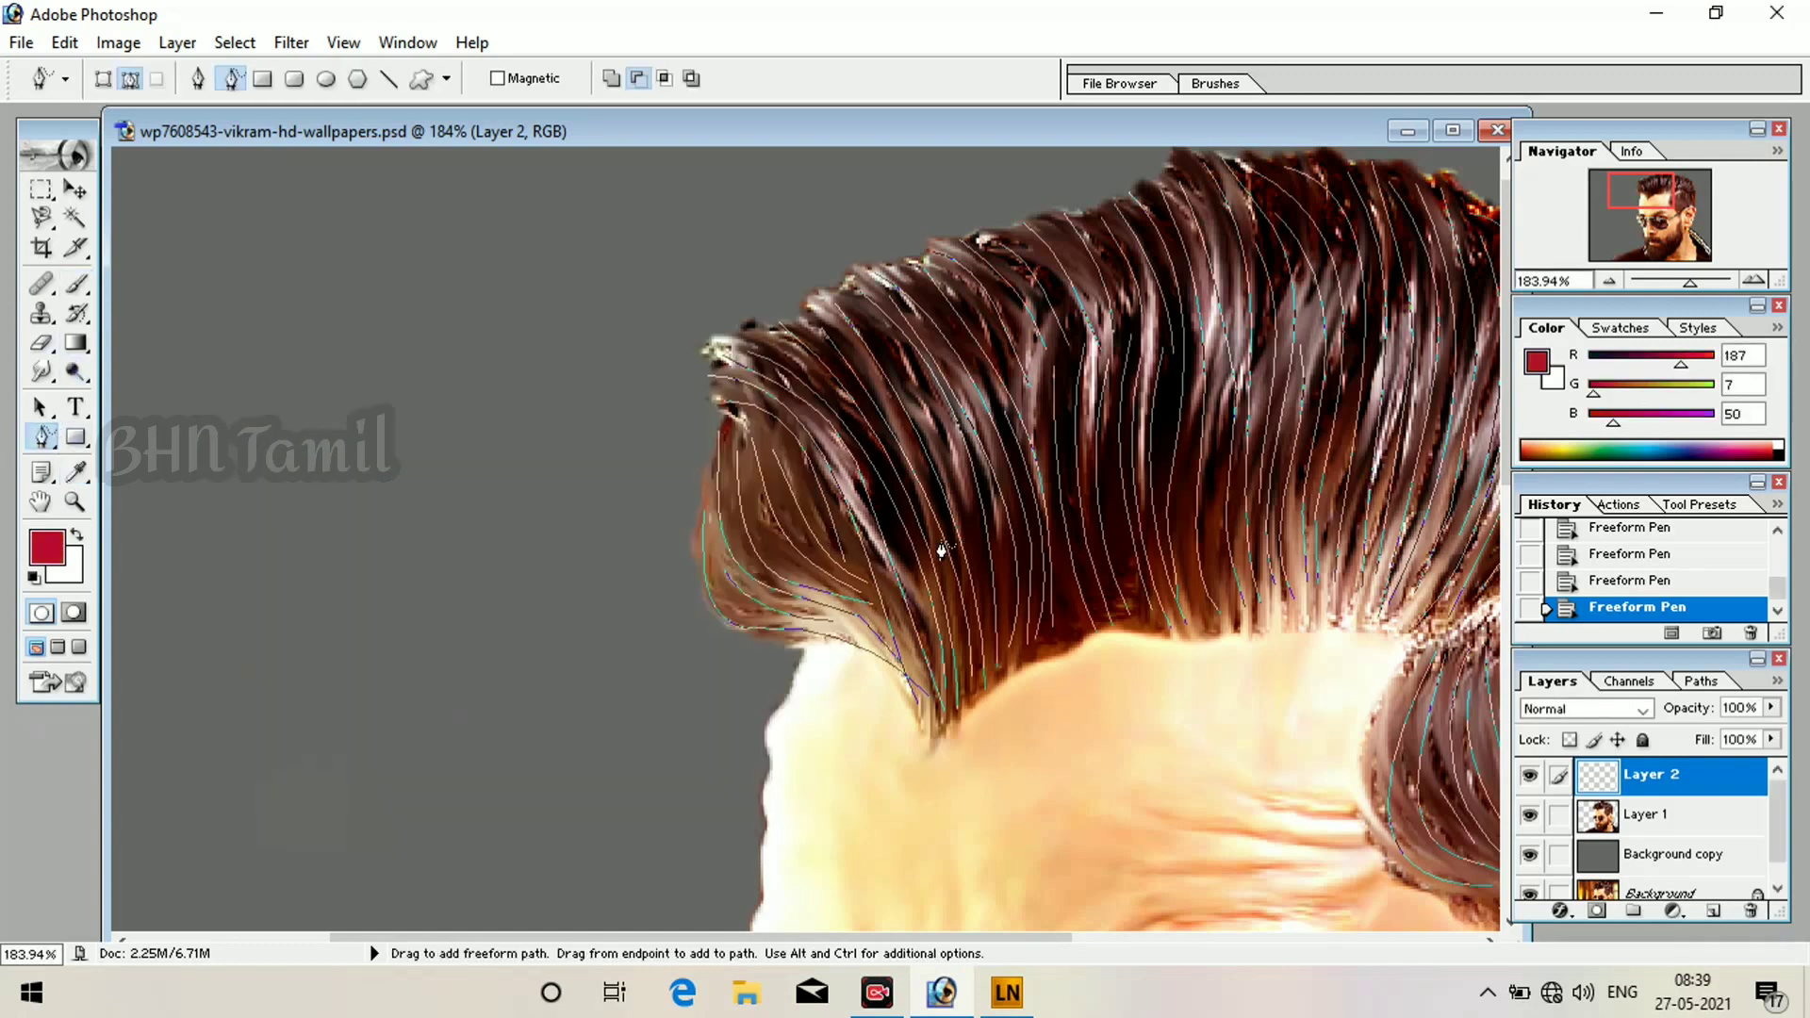
Stroke all the traced hair paths on Layer 2 with the red brush and clear the paths from view.
right_click(870, 514)
click(930, 732)
click(1038, 489)
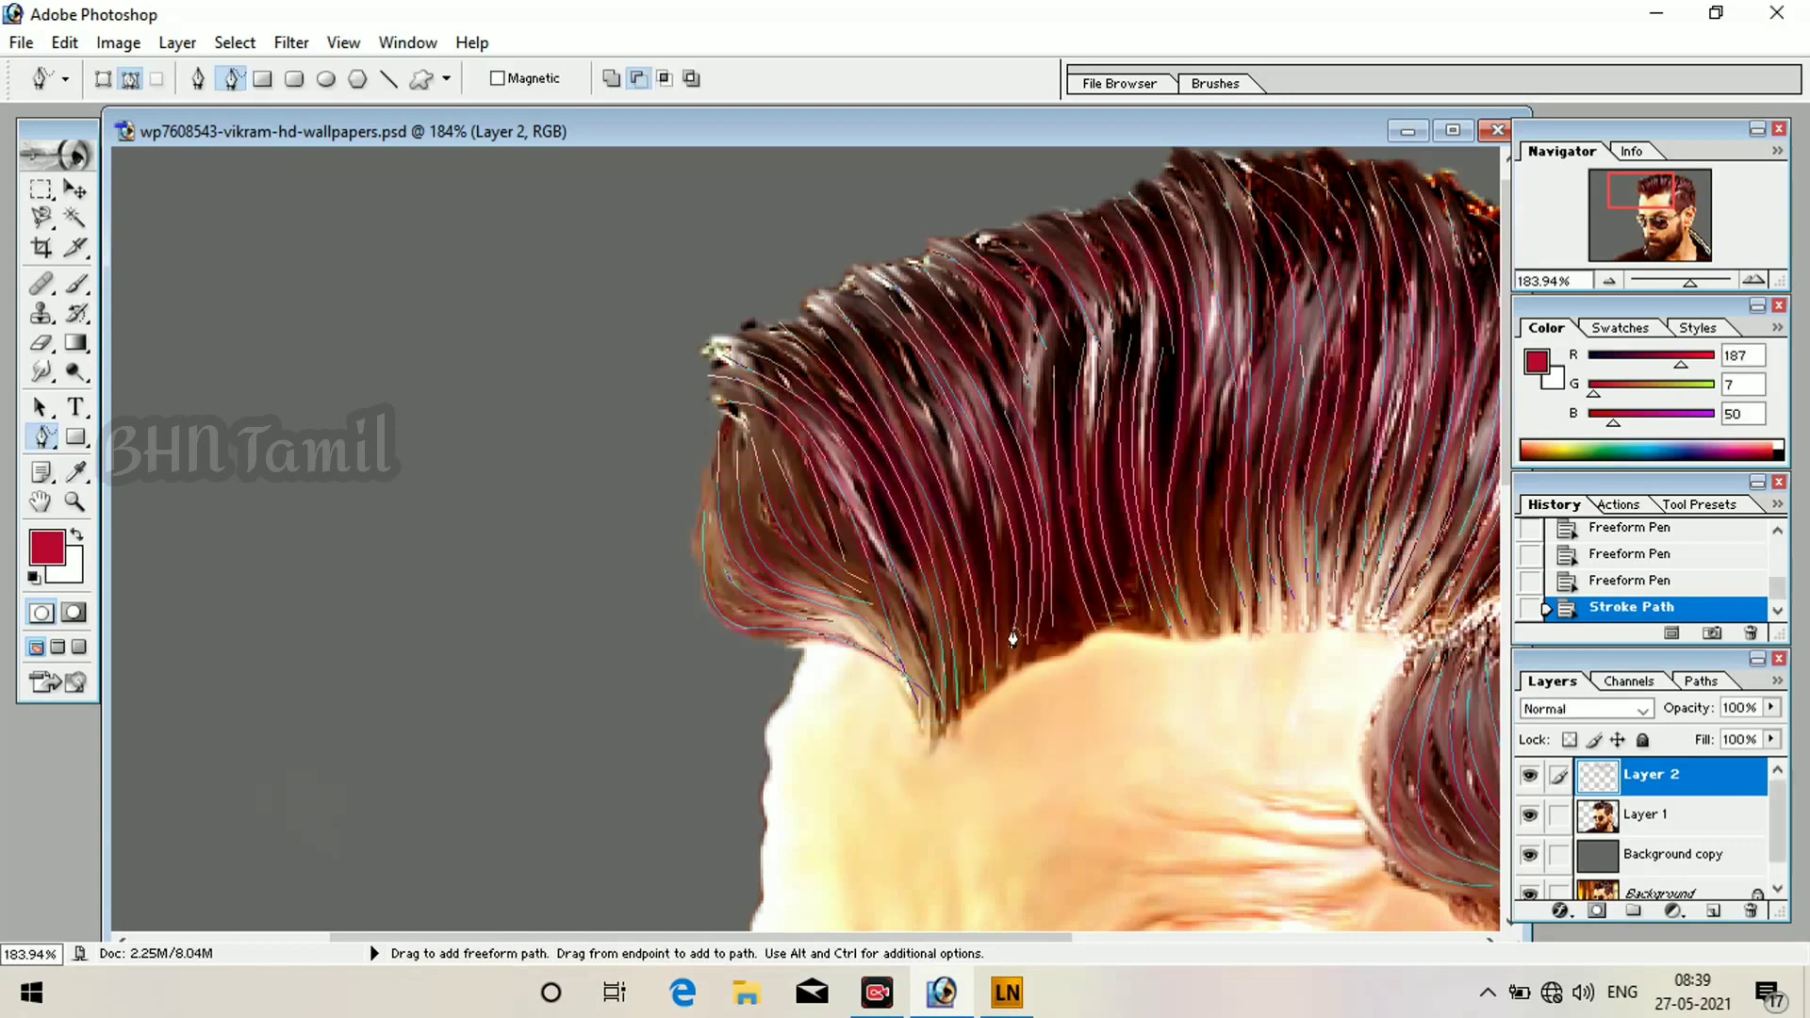
key(Return)
drag(1317, 728, 817, 711)
scroll(767, 667, up, 1)
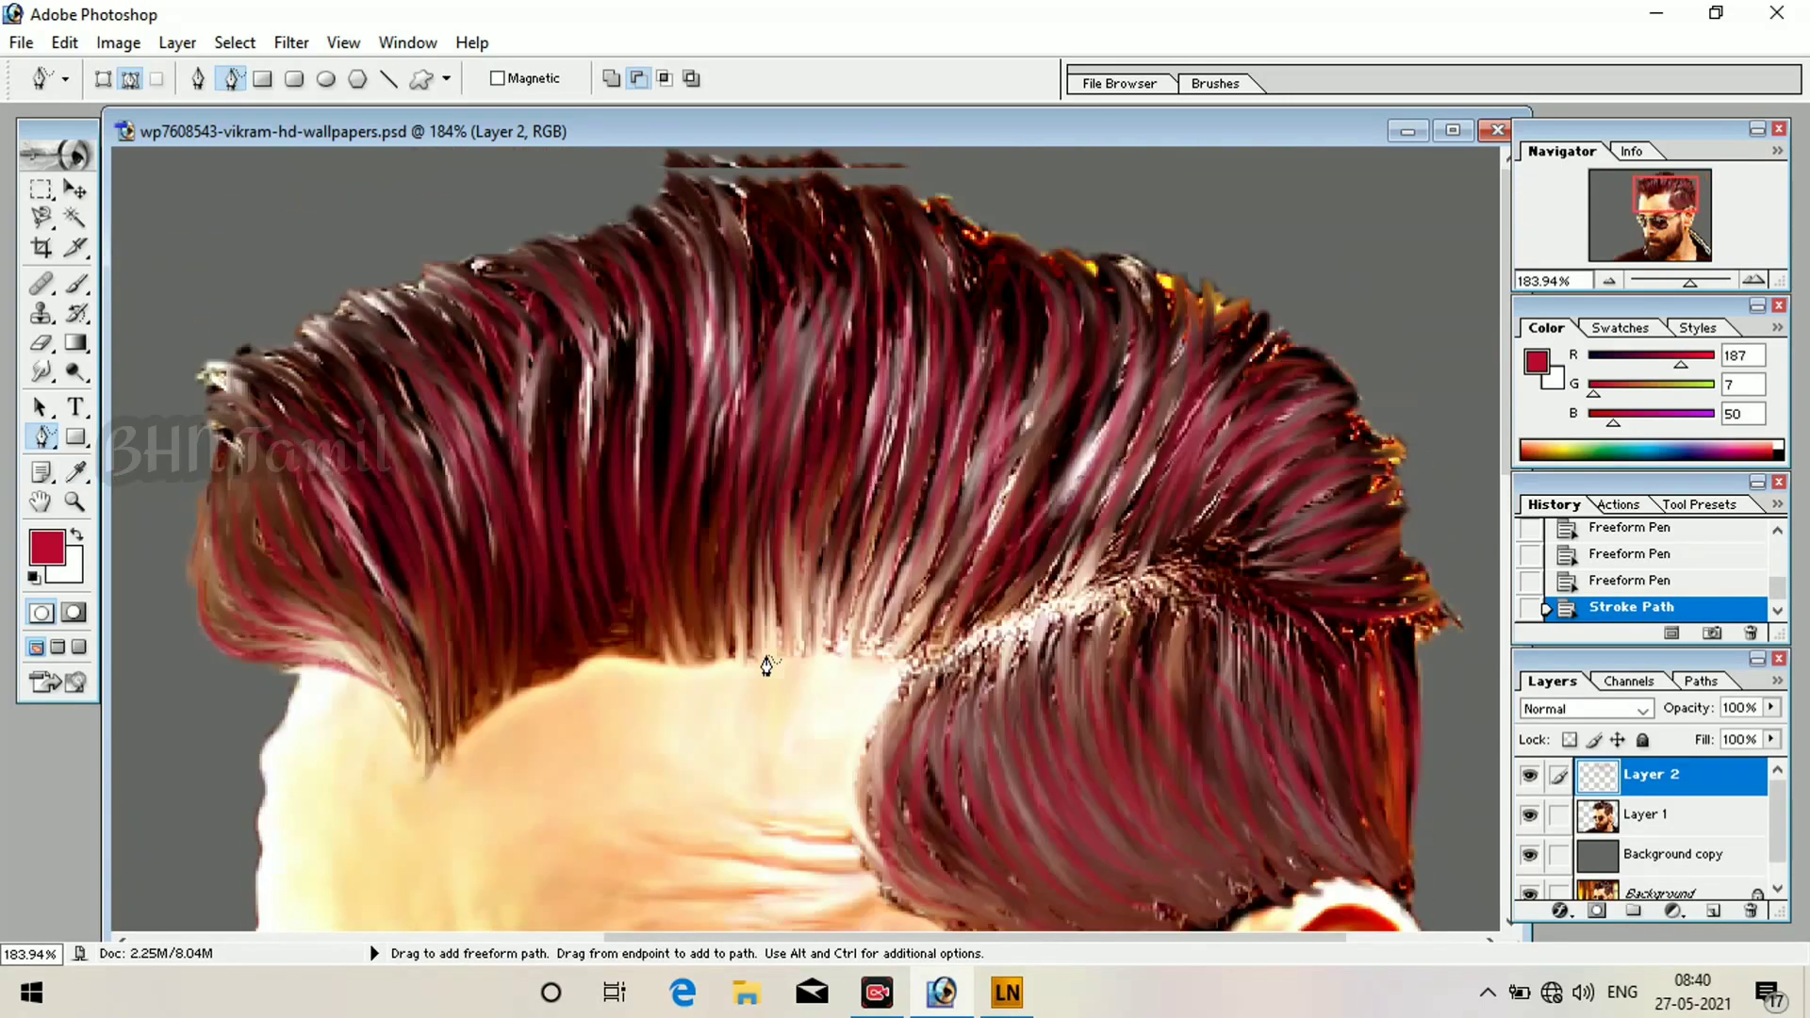
Duplicate Layer 2 and shift the copied red strands slightly sideways, switching off Lazy Nezumi Pro smoothing for the move.
drag(1638, 790, 1714, 910)
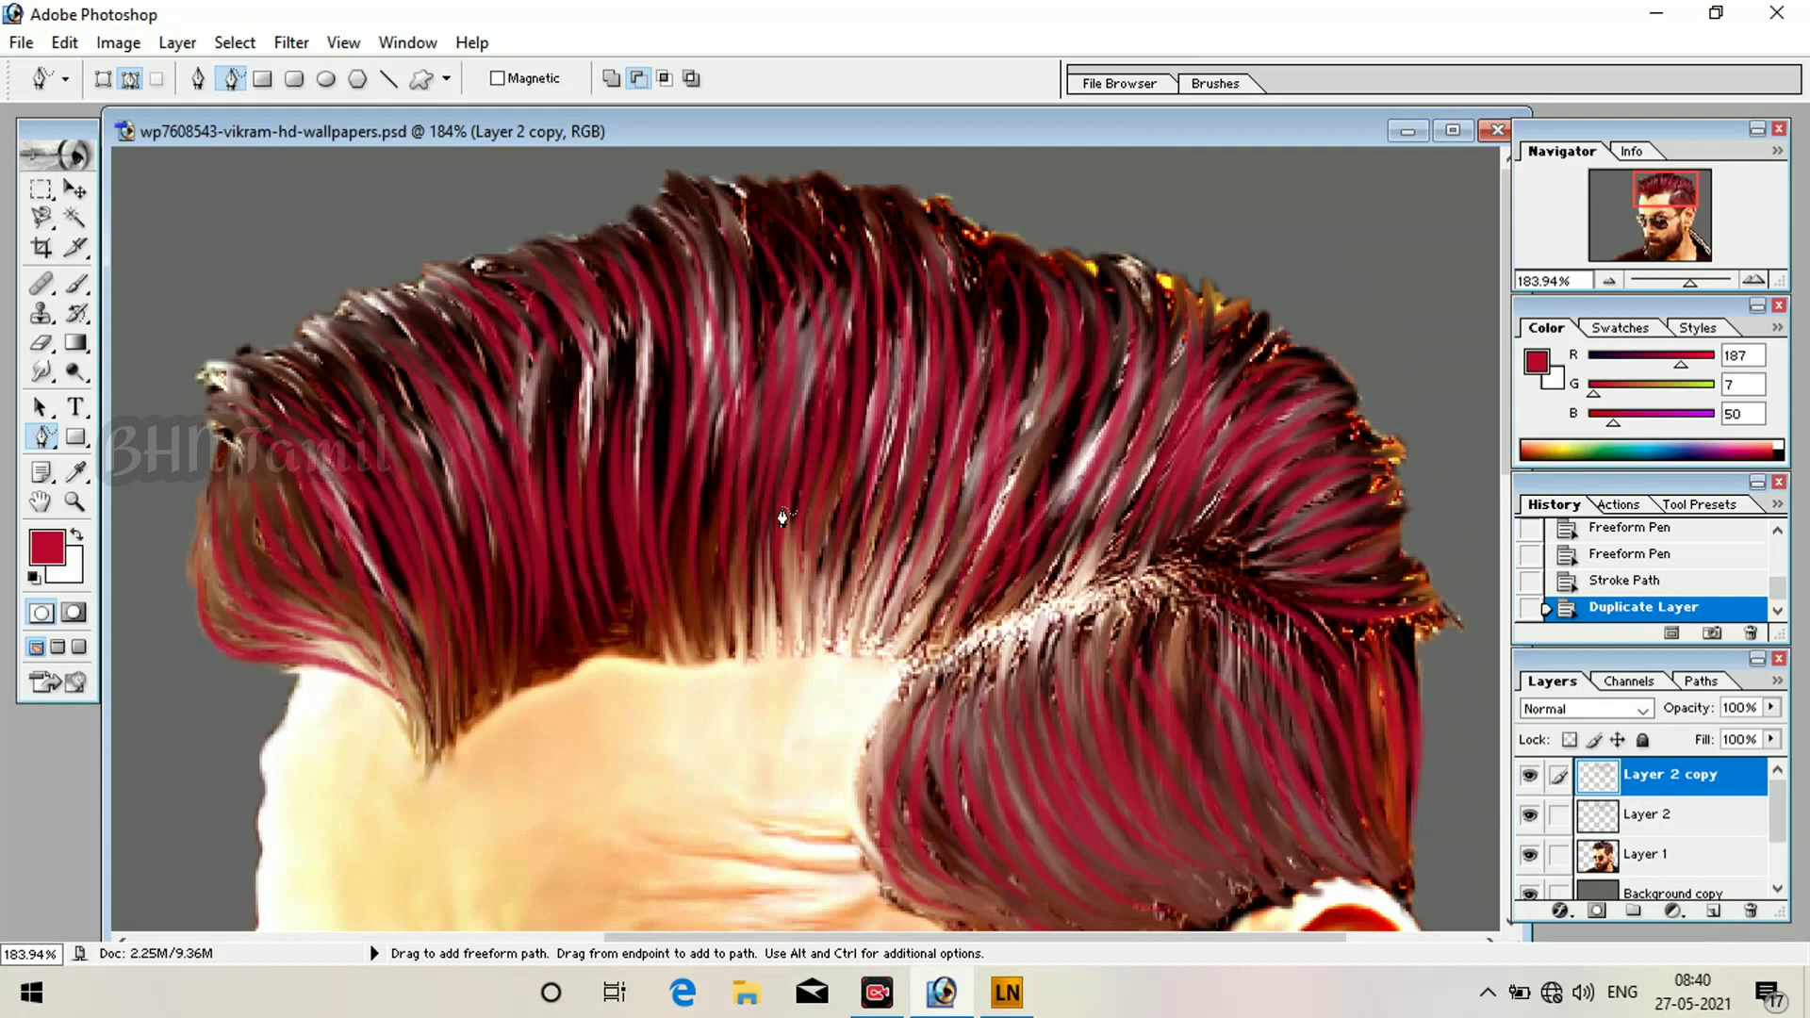
scroll(783, 518, up, 2)
scroll(784, 516, down, 5)
scroll(783, 514, up, 2)
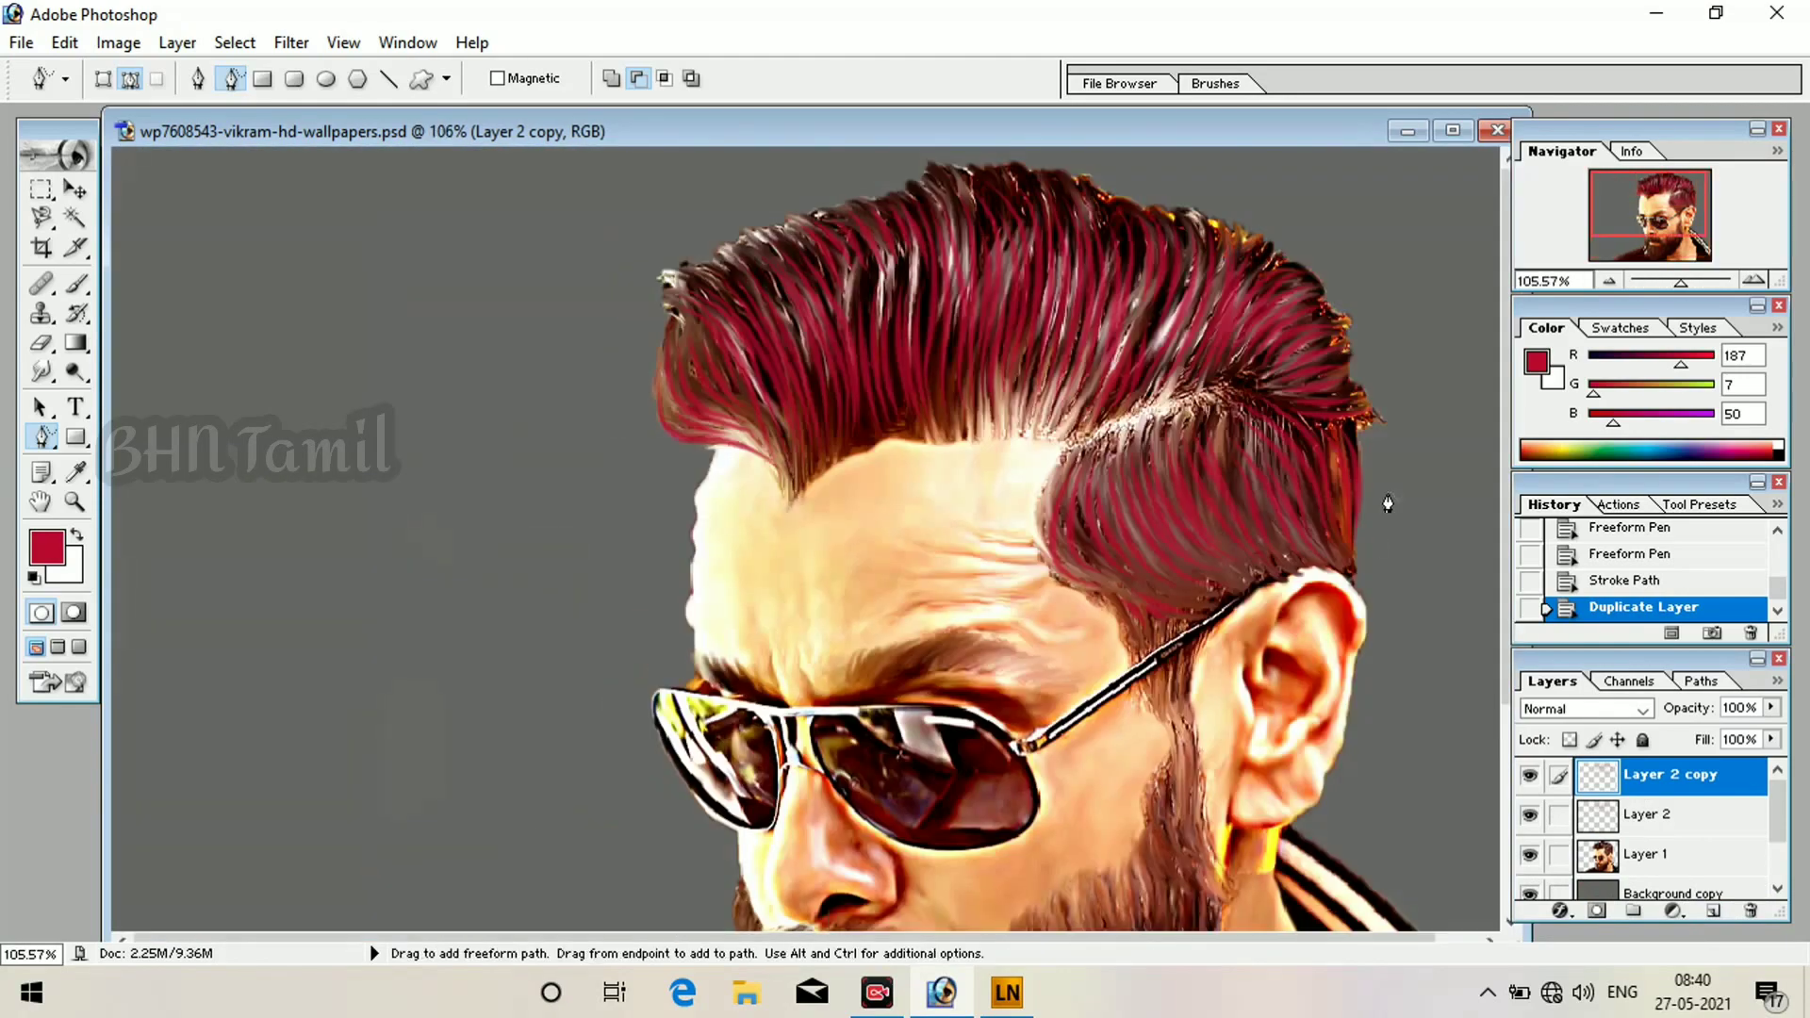
ctrl+click(1602, 785)
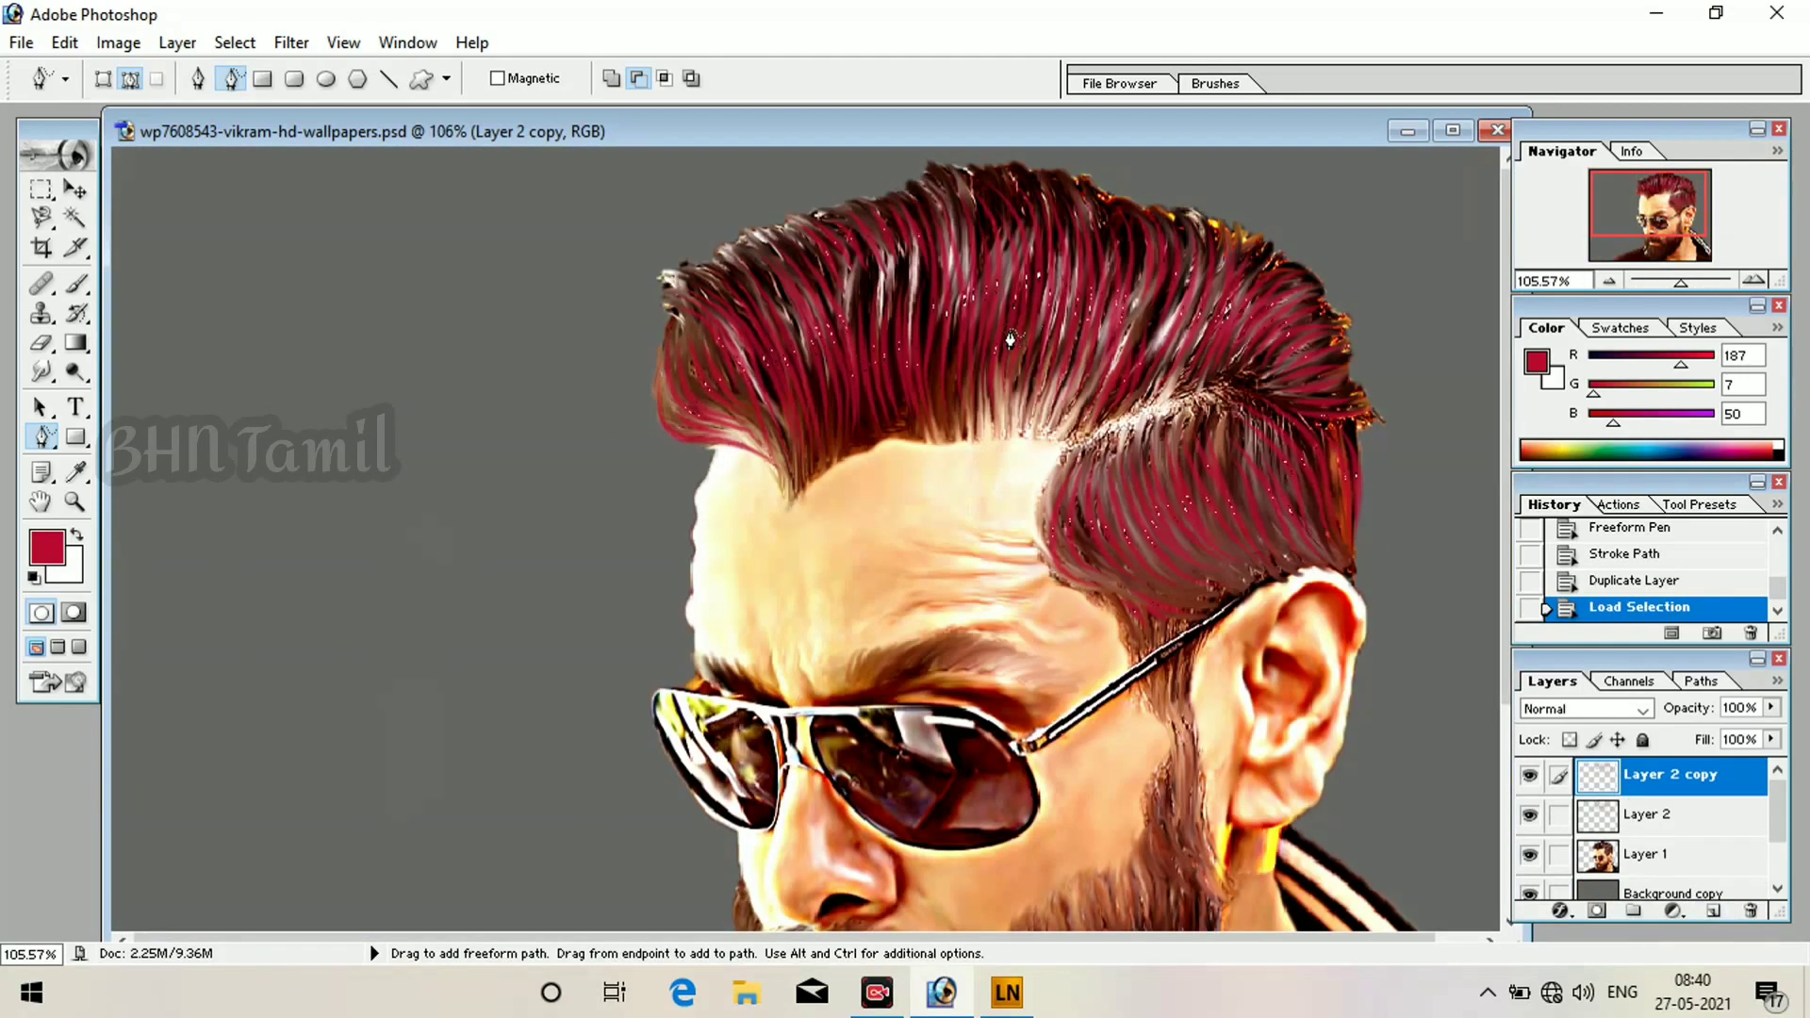
key(v)
key(ctrl+d)
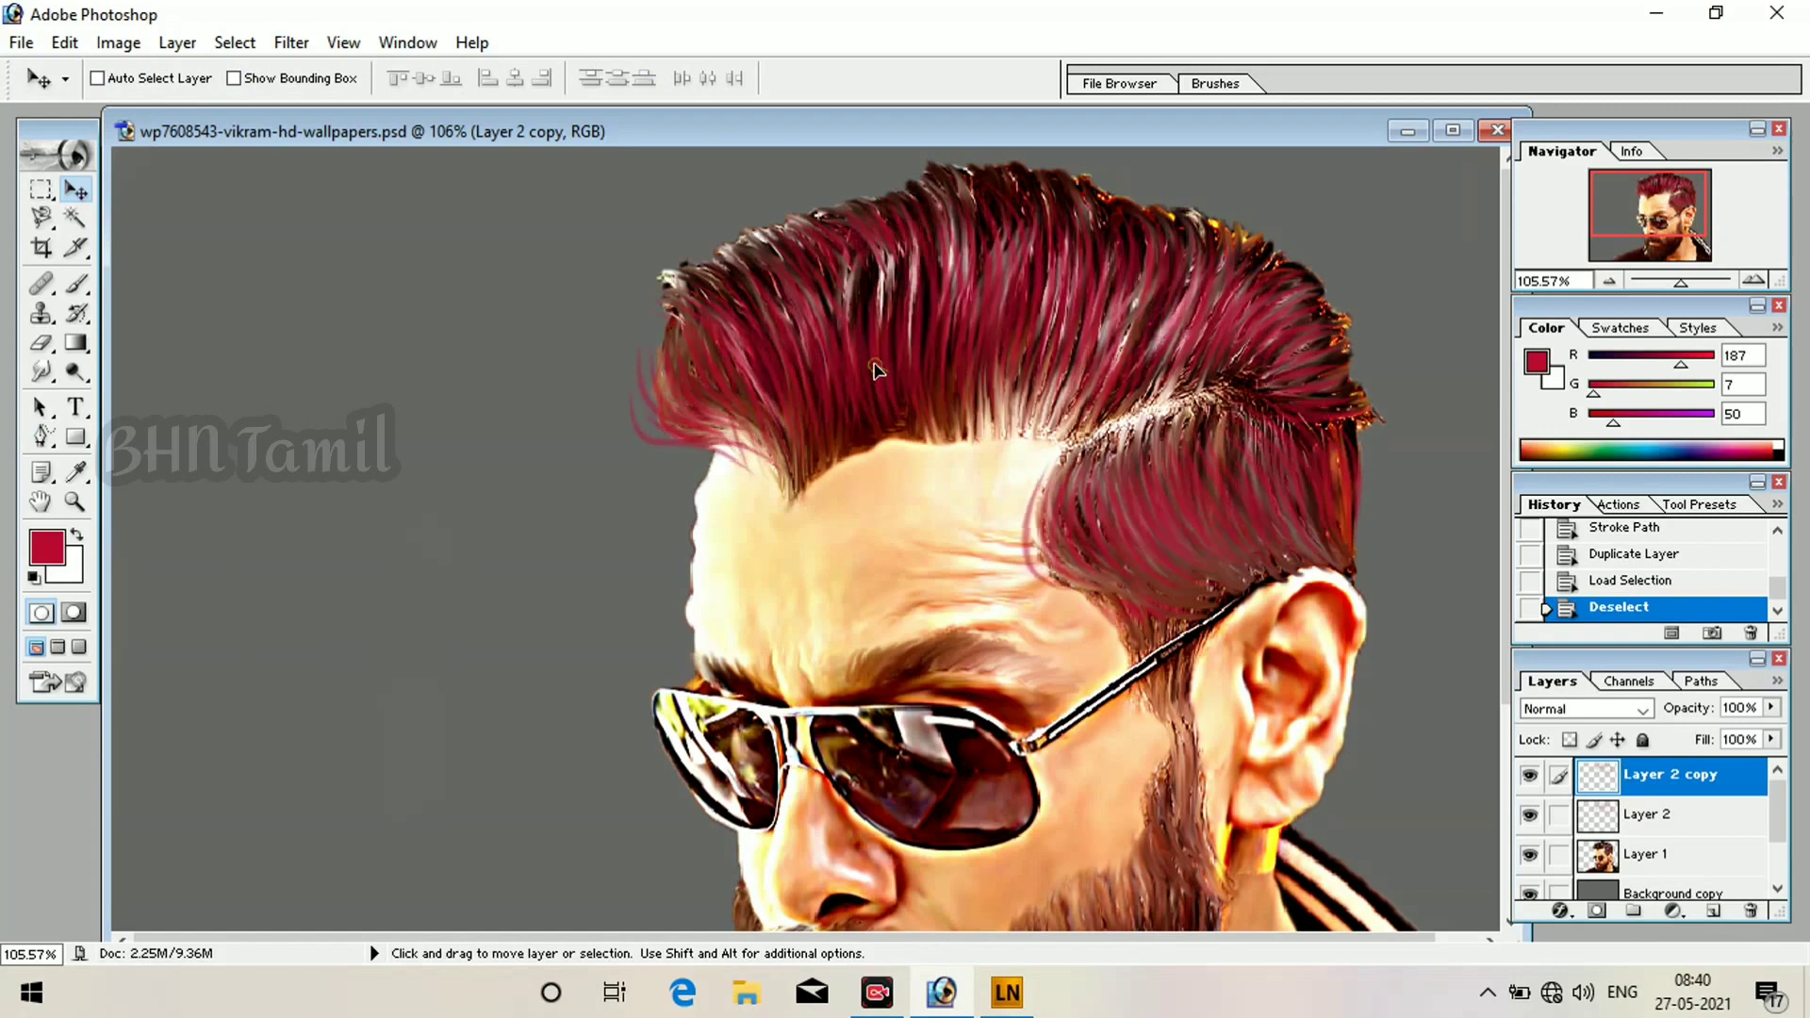
drag(912, 366, 906, 366)
click(1007, 993)
click(1597, 35)
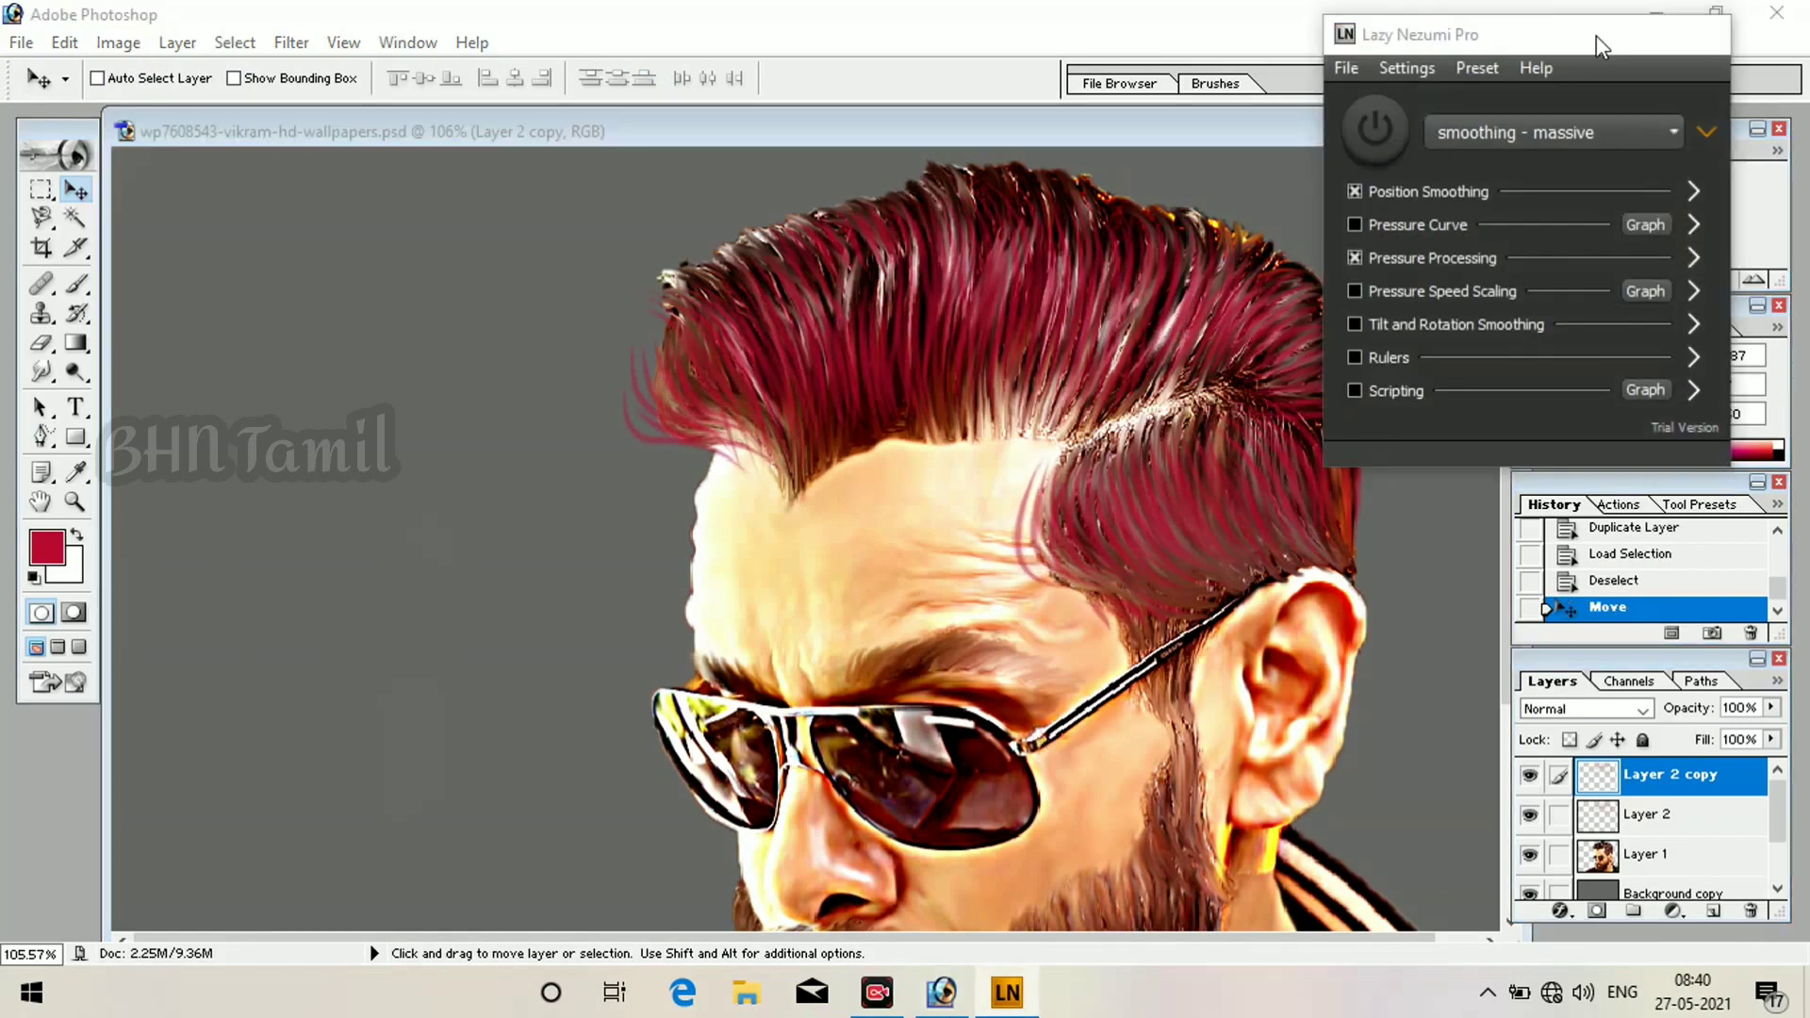
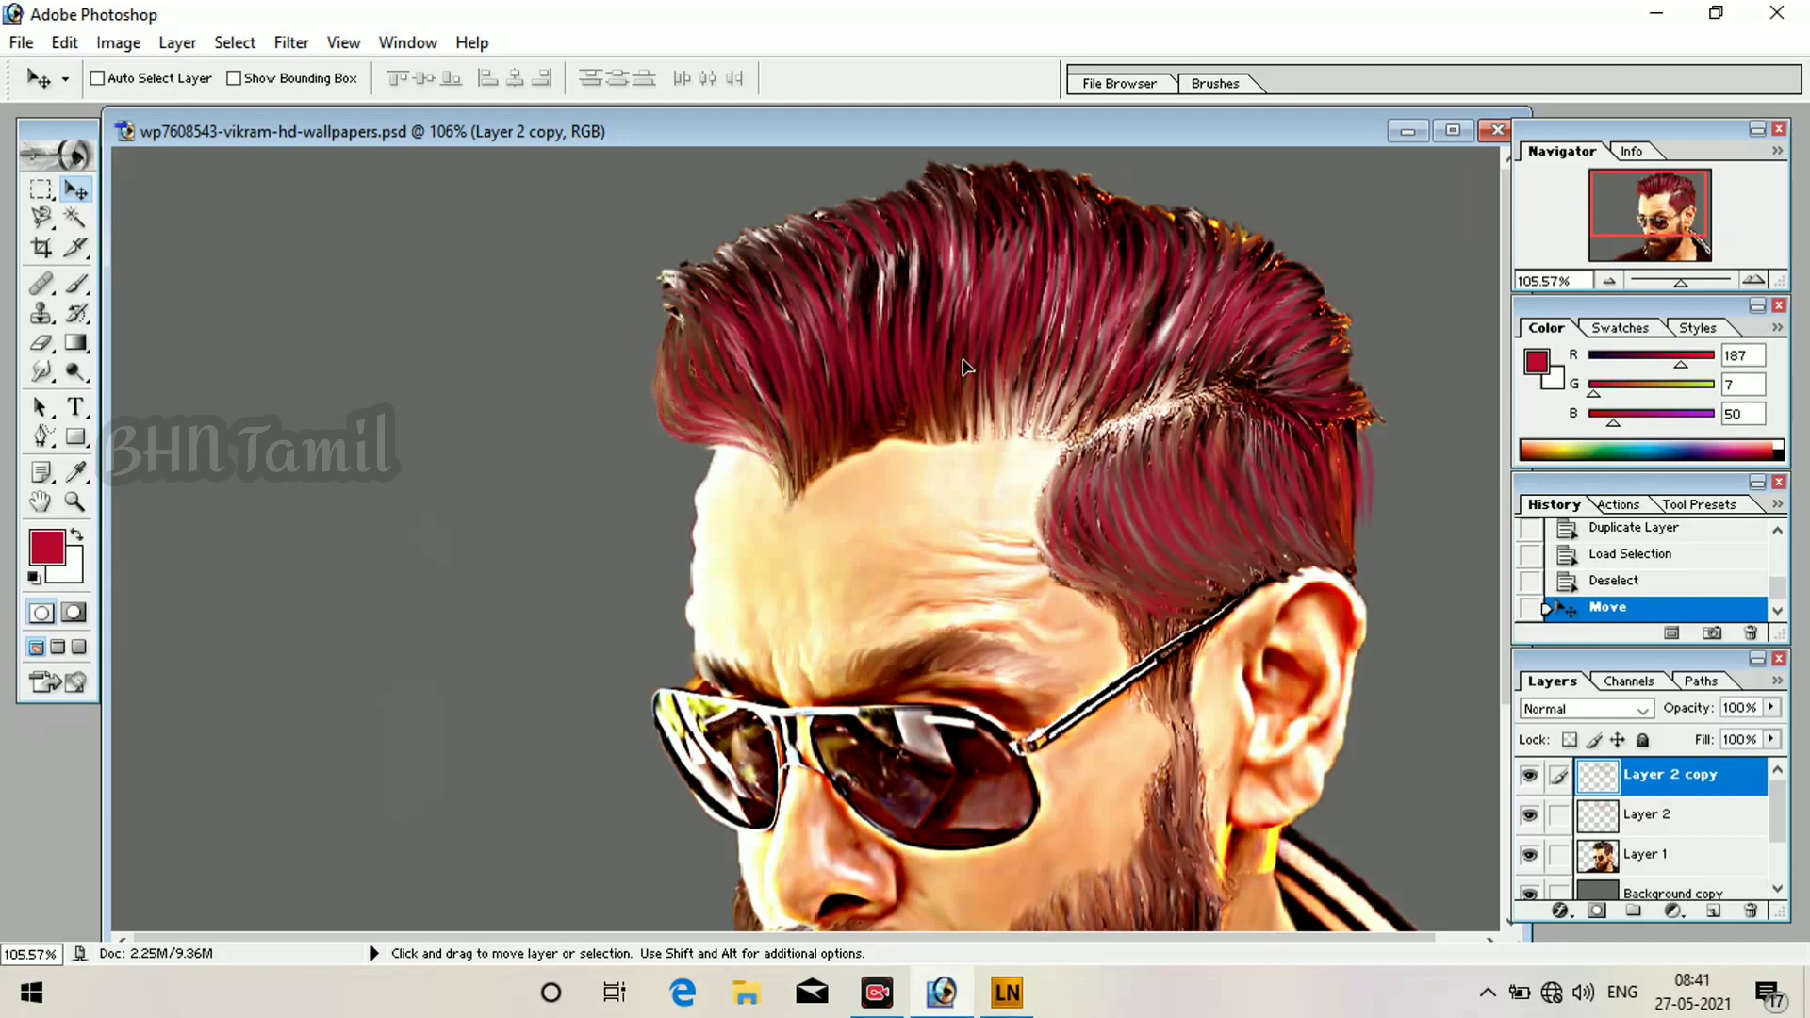
Add a new empty layer above the duplicated hair strands for the beard strokes.
scroll(1043, 413, down, 7)
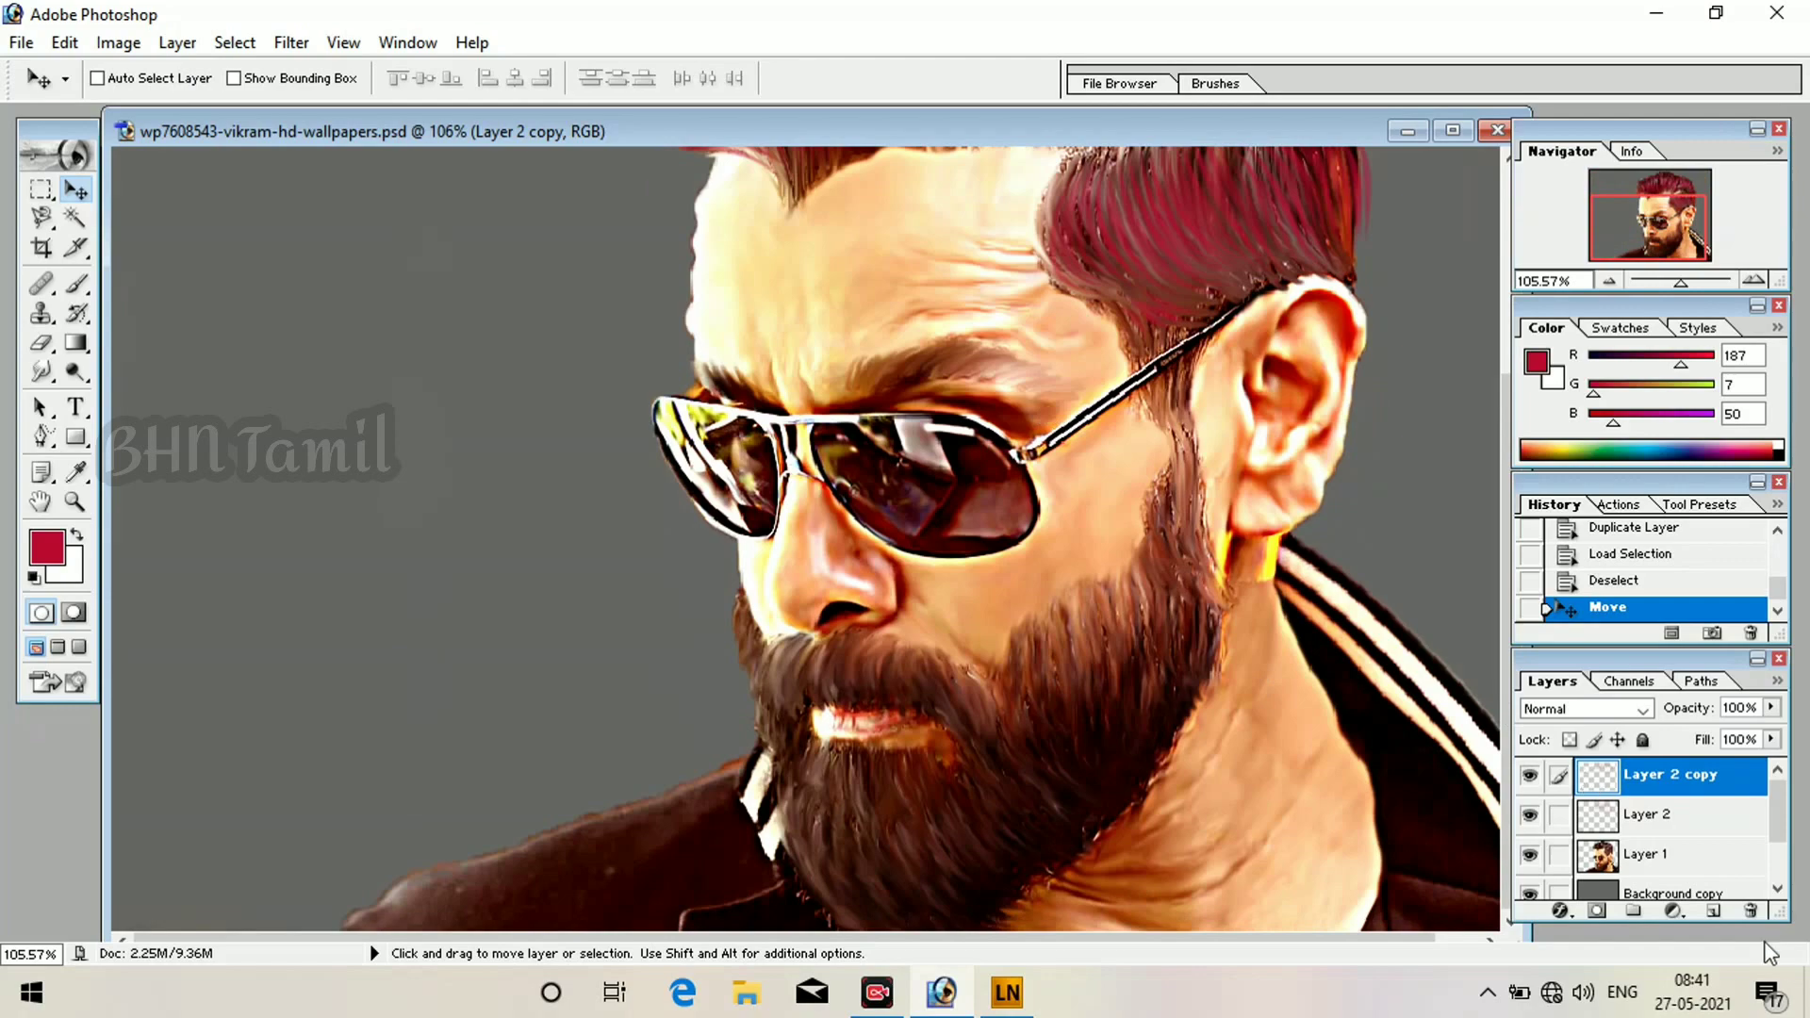
click(1713, 911)
scroll(1135, 647, up, 1)
scroll(1141, 652, up, 3)
scroll(1142, 653, down, 3)
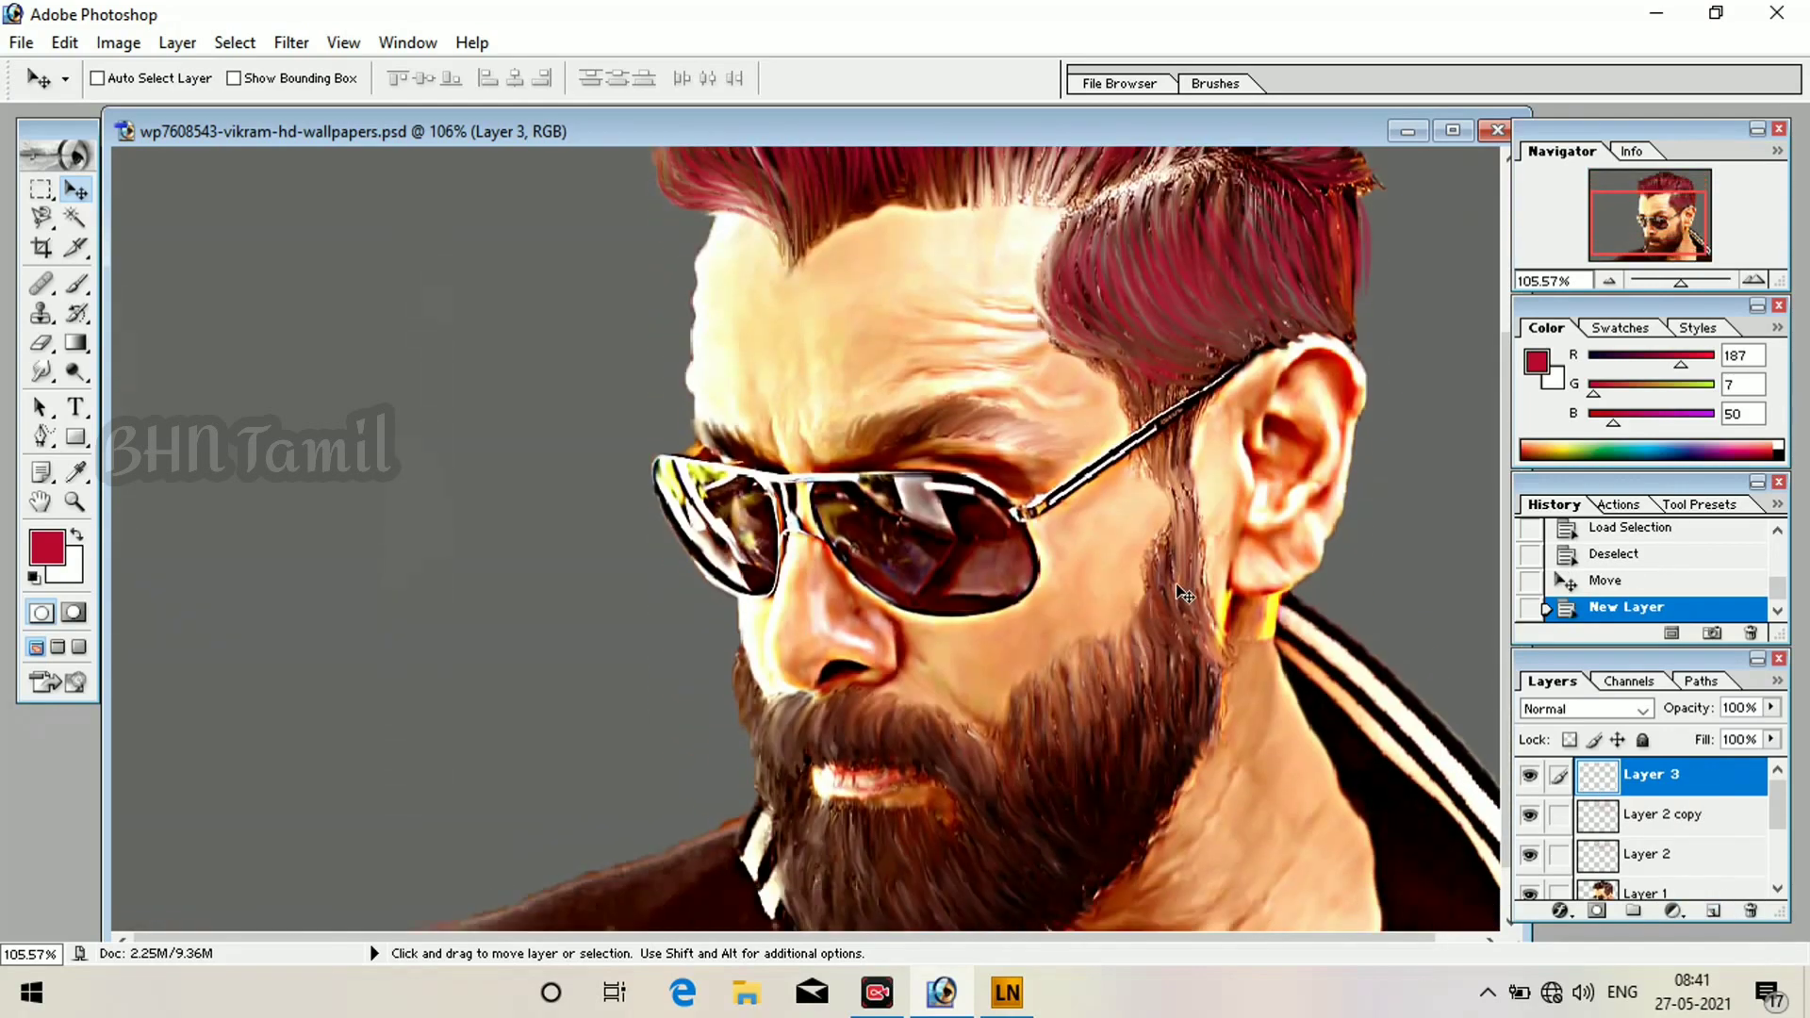
scroll(1150, 622, down, 2)
scroll(1115, 636, down, 5)
scroll(1037, 471, up, 10)
drag(896, 377, 933, 433)
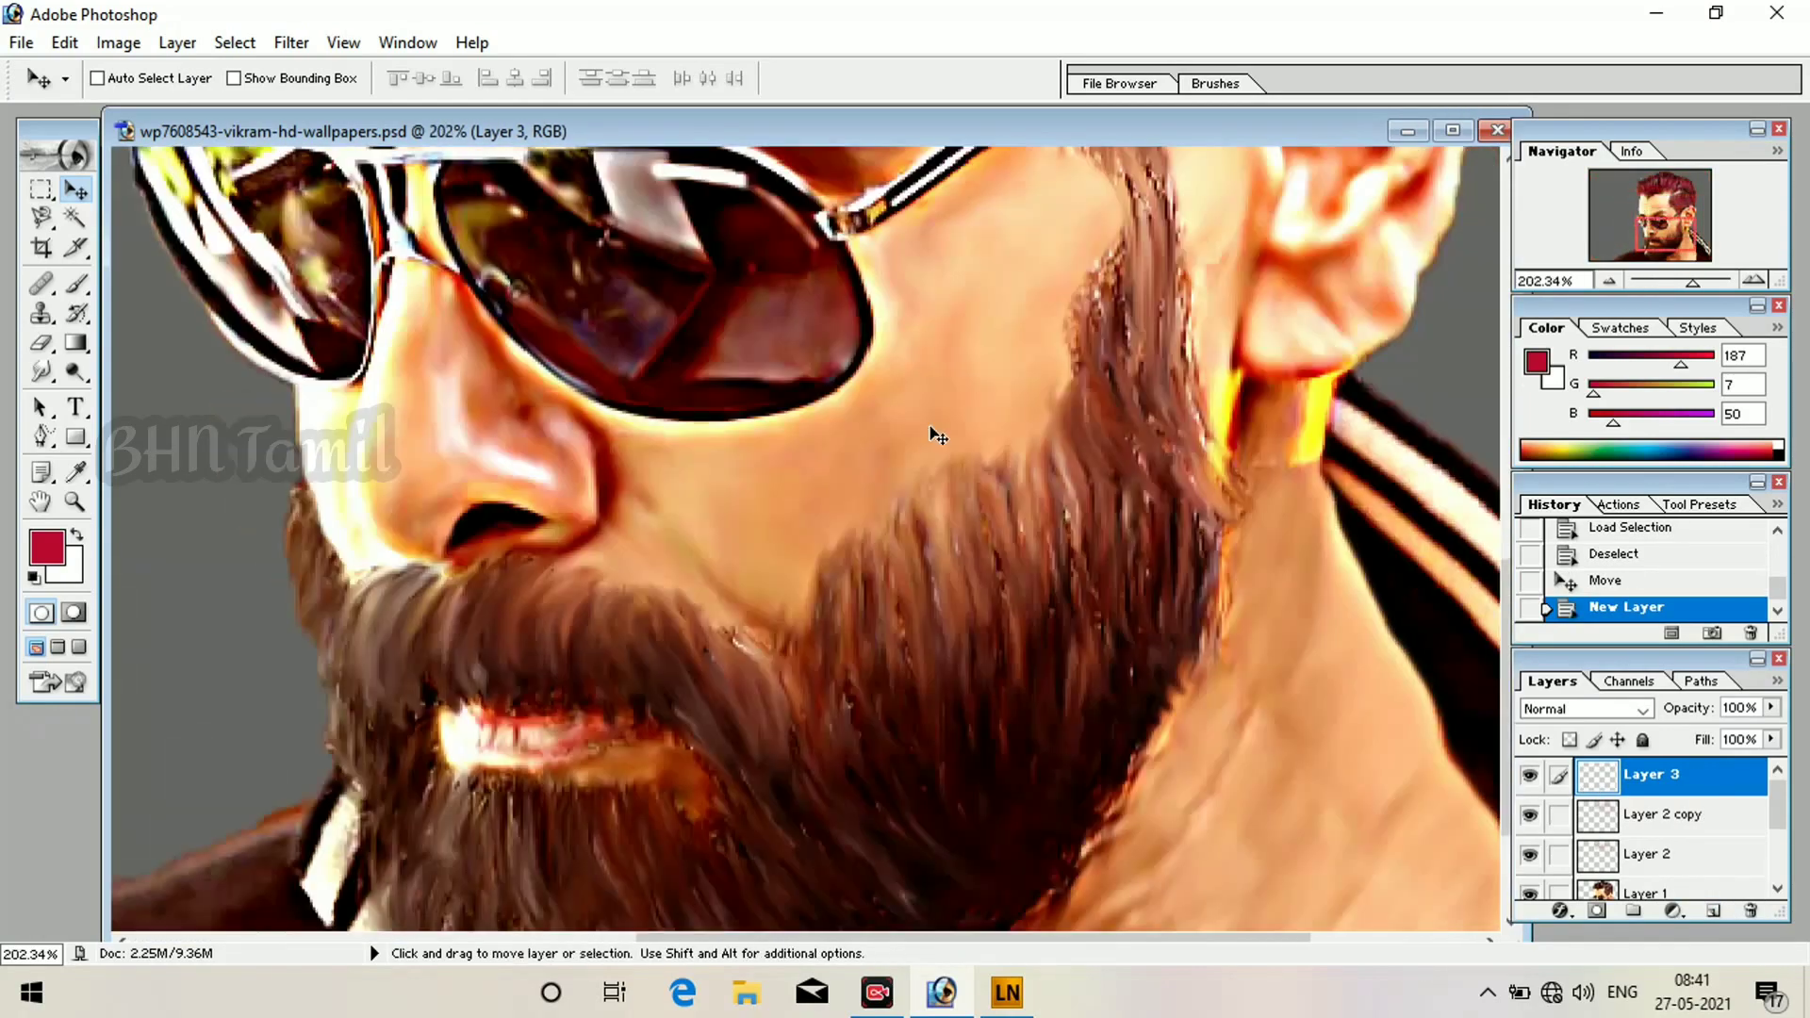
scroll(933, 433, down, 3)
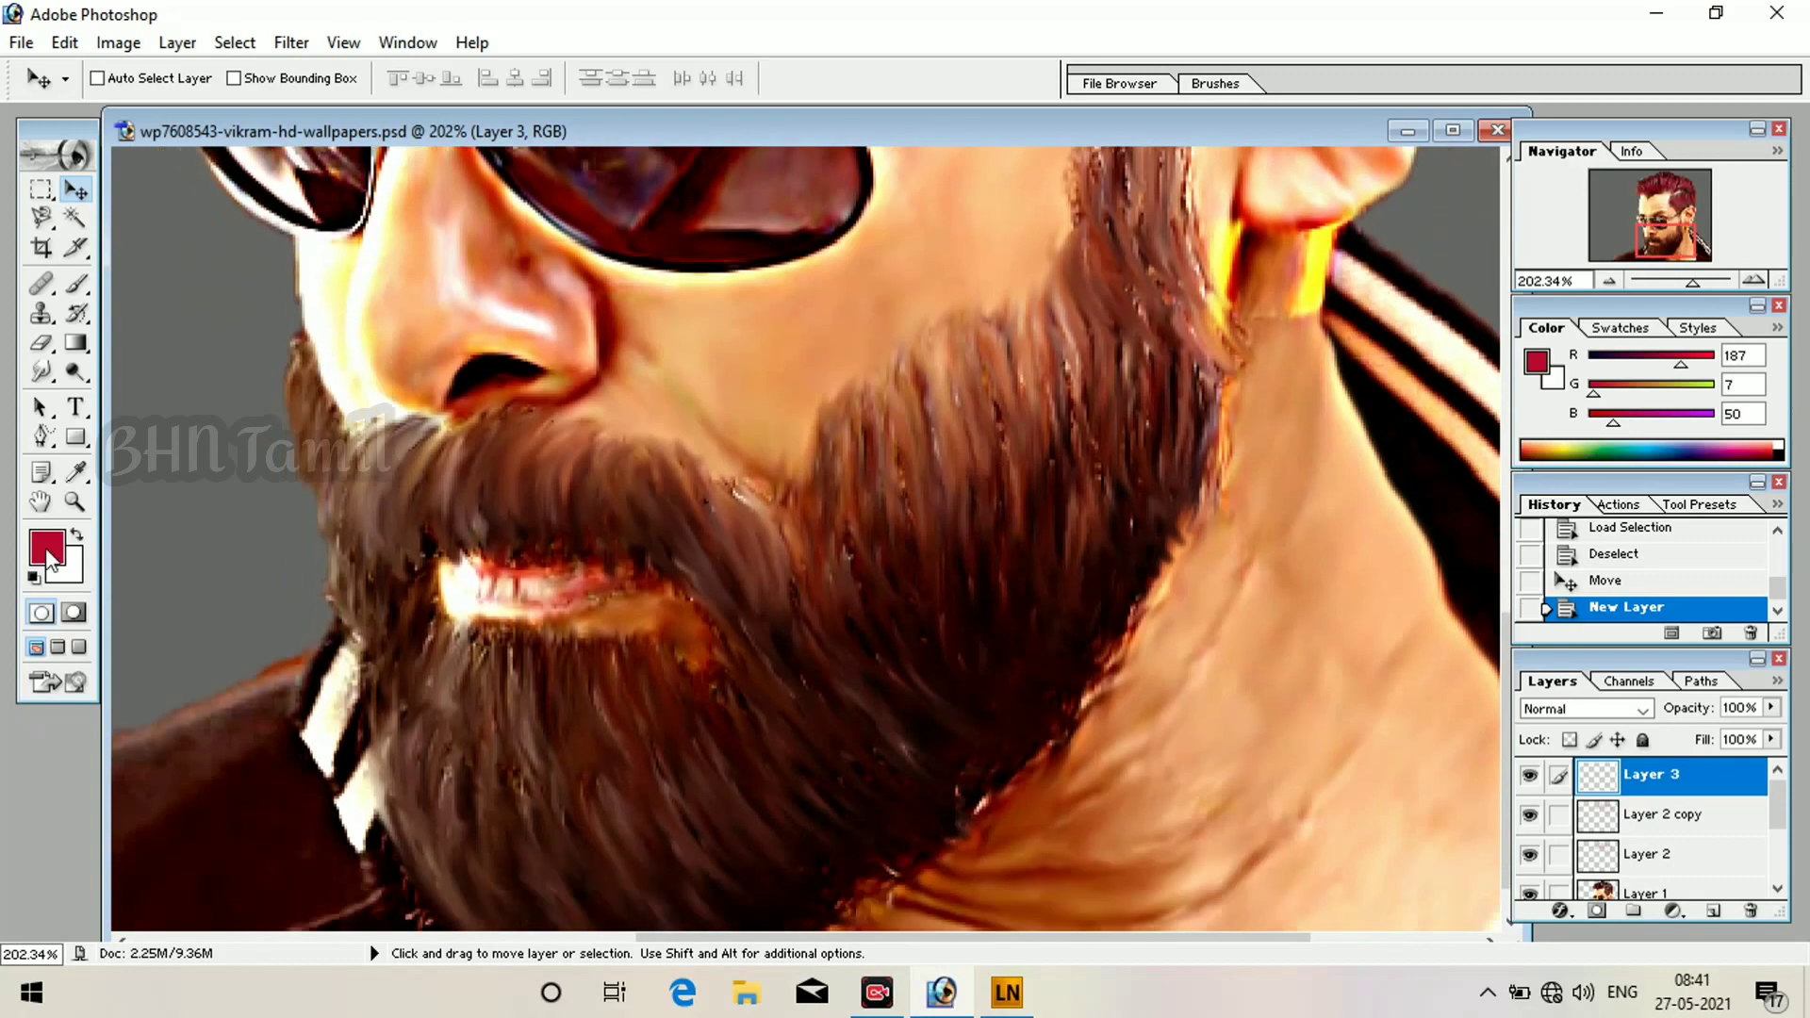
Activate the Freeform Pen tool and switch Lazy Nezumi Pro smoothing on with the "smoothing - massive" preset.
click(41, 436)
scroll(739, 550, up, 3)
click(1007, 992)
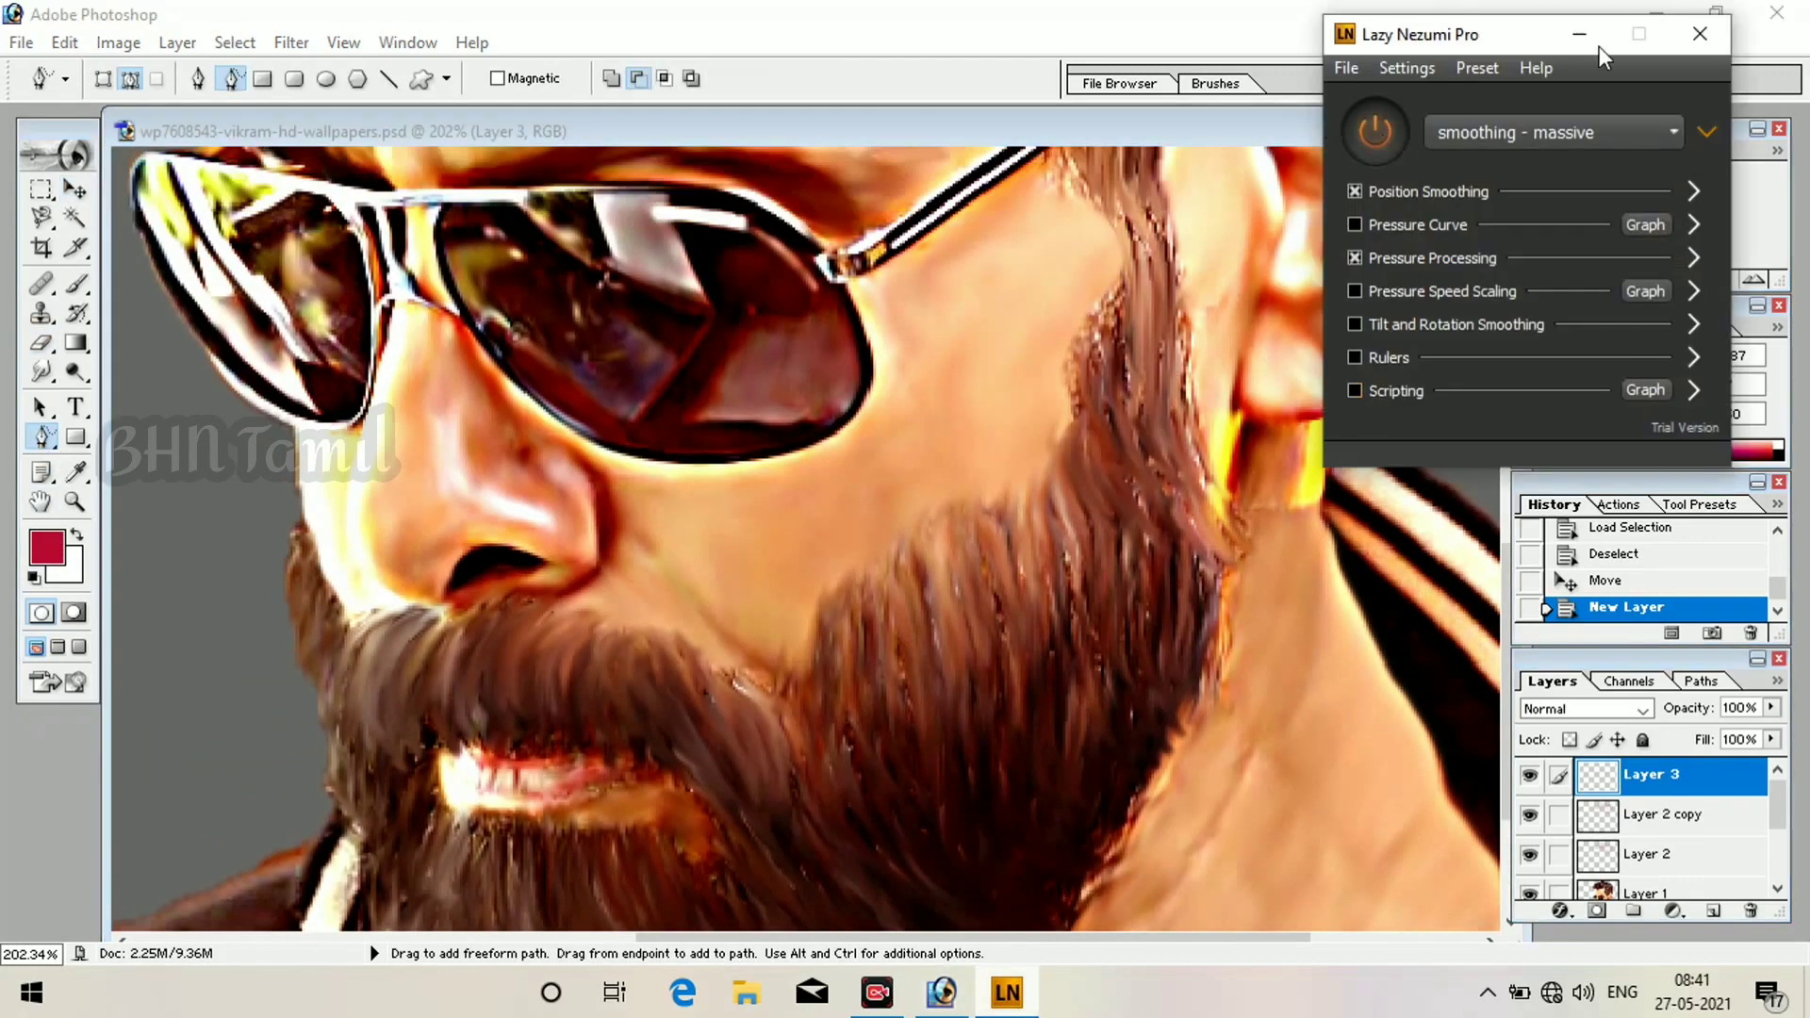
click(1584, 36)
Trace long Freeform Pen paths down the sideburn beside the ear into the upper beard.
scroll(1277, 498, up, 1)
scroll(1174, 398, up, 1)
drag(1168, 514, 1203, 635)
drag(1160, 362, 1201, 681)
drag(1153, 389, 1140, 623)
drag(1149, 553, 1193, 722)
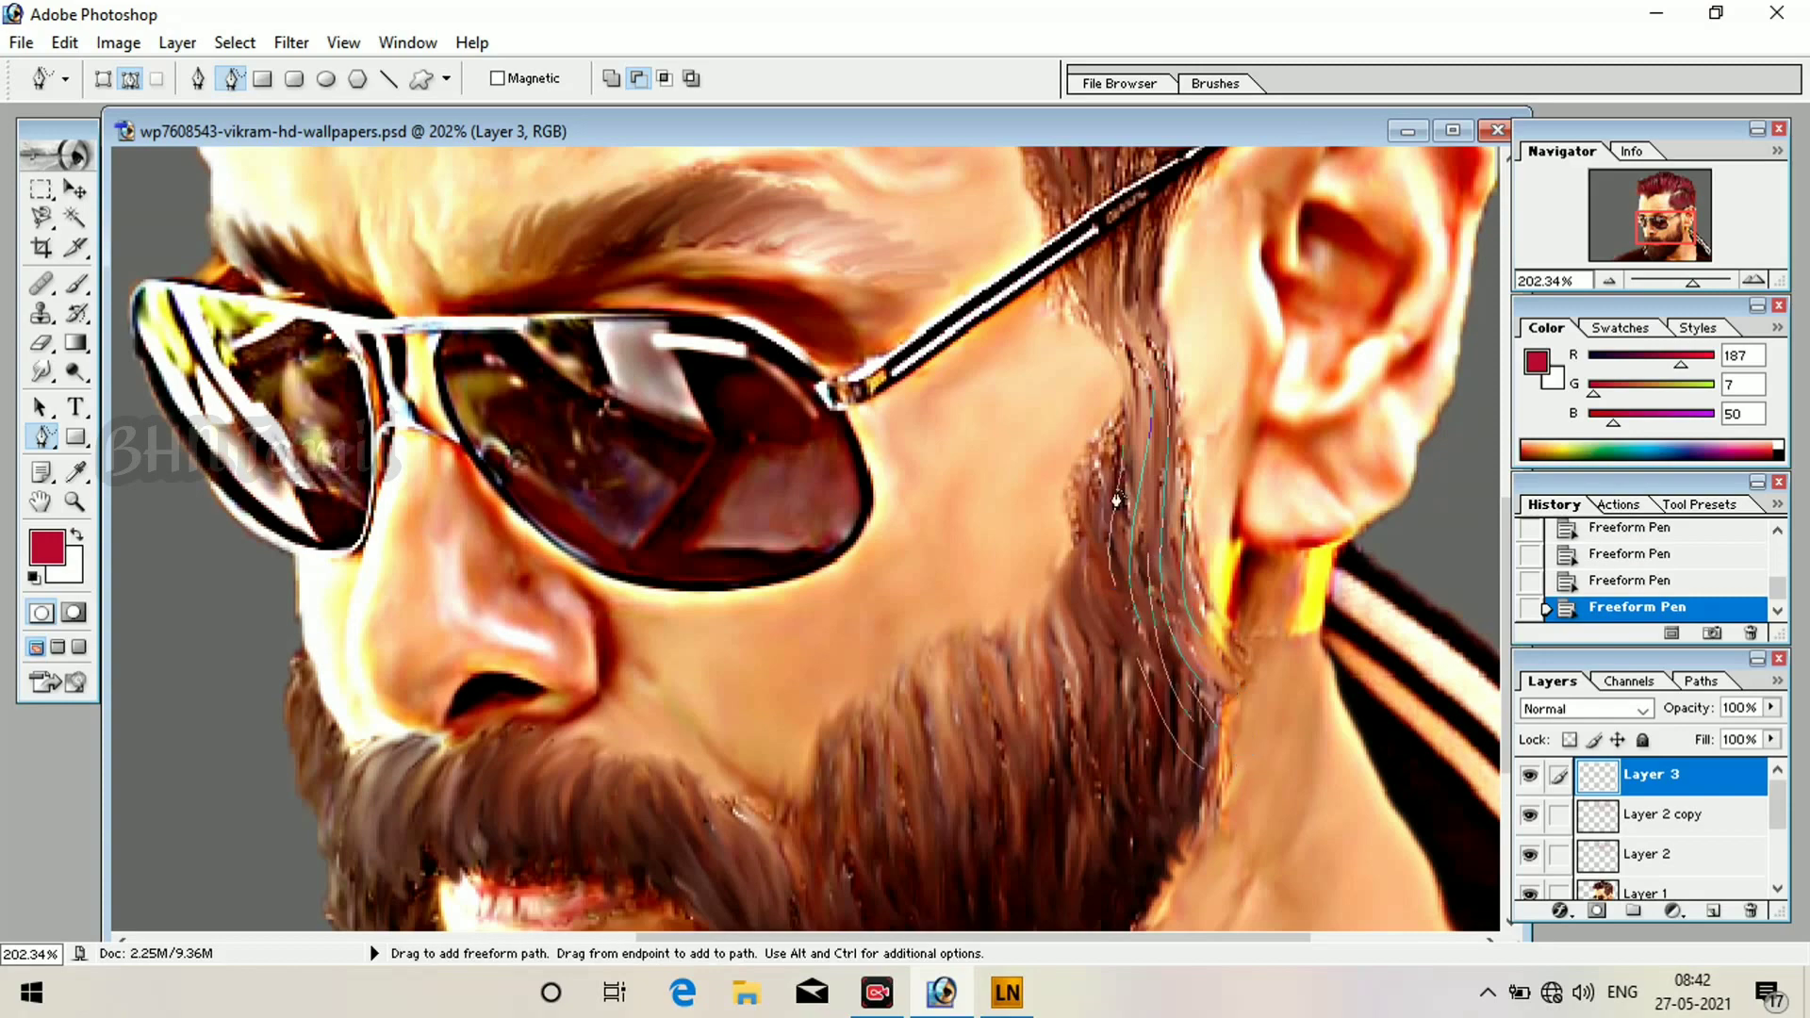
Trace curved Freeform Pen paths from the upper cheek edge of the beard down to the jawline.
scroll(1141, 749, down, 3)
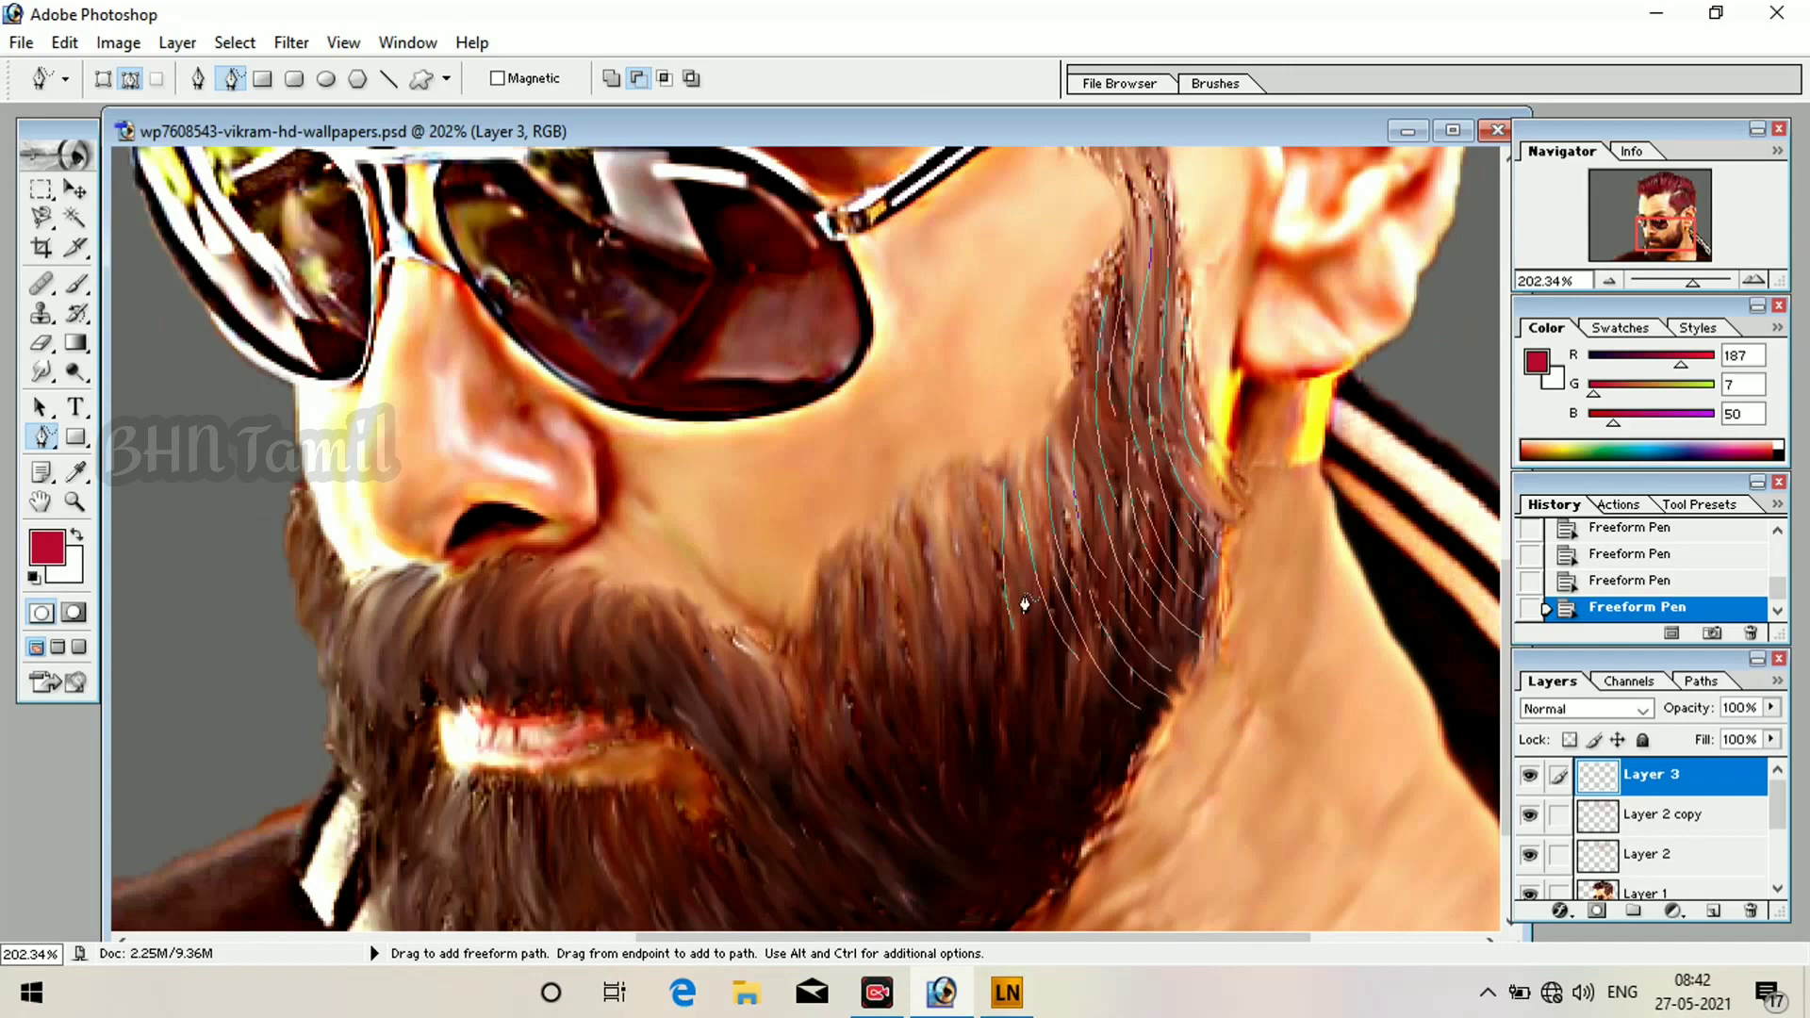
scroll(982, 538, down, 2)
drag(983, 517, 1041, 670)
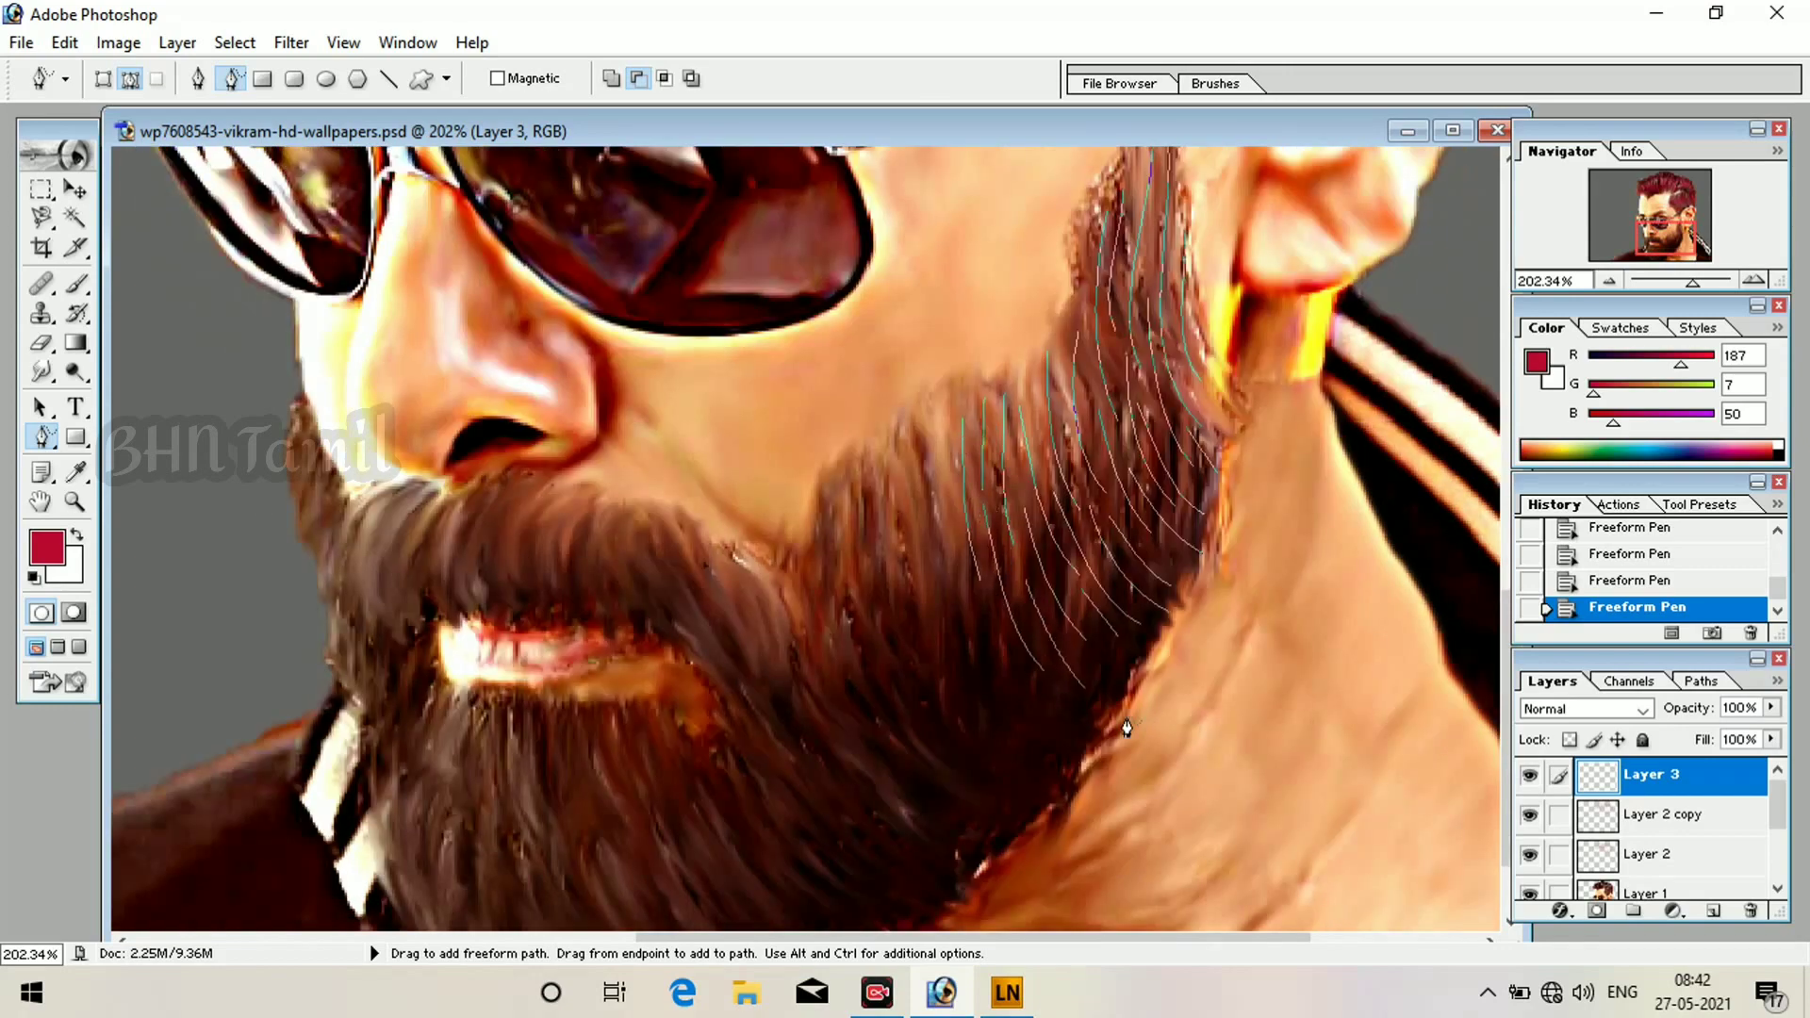
scroll(1042, 489, down, 2)
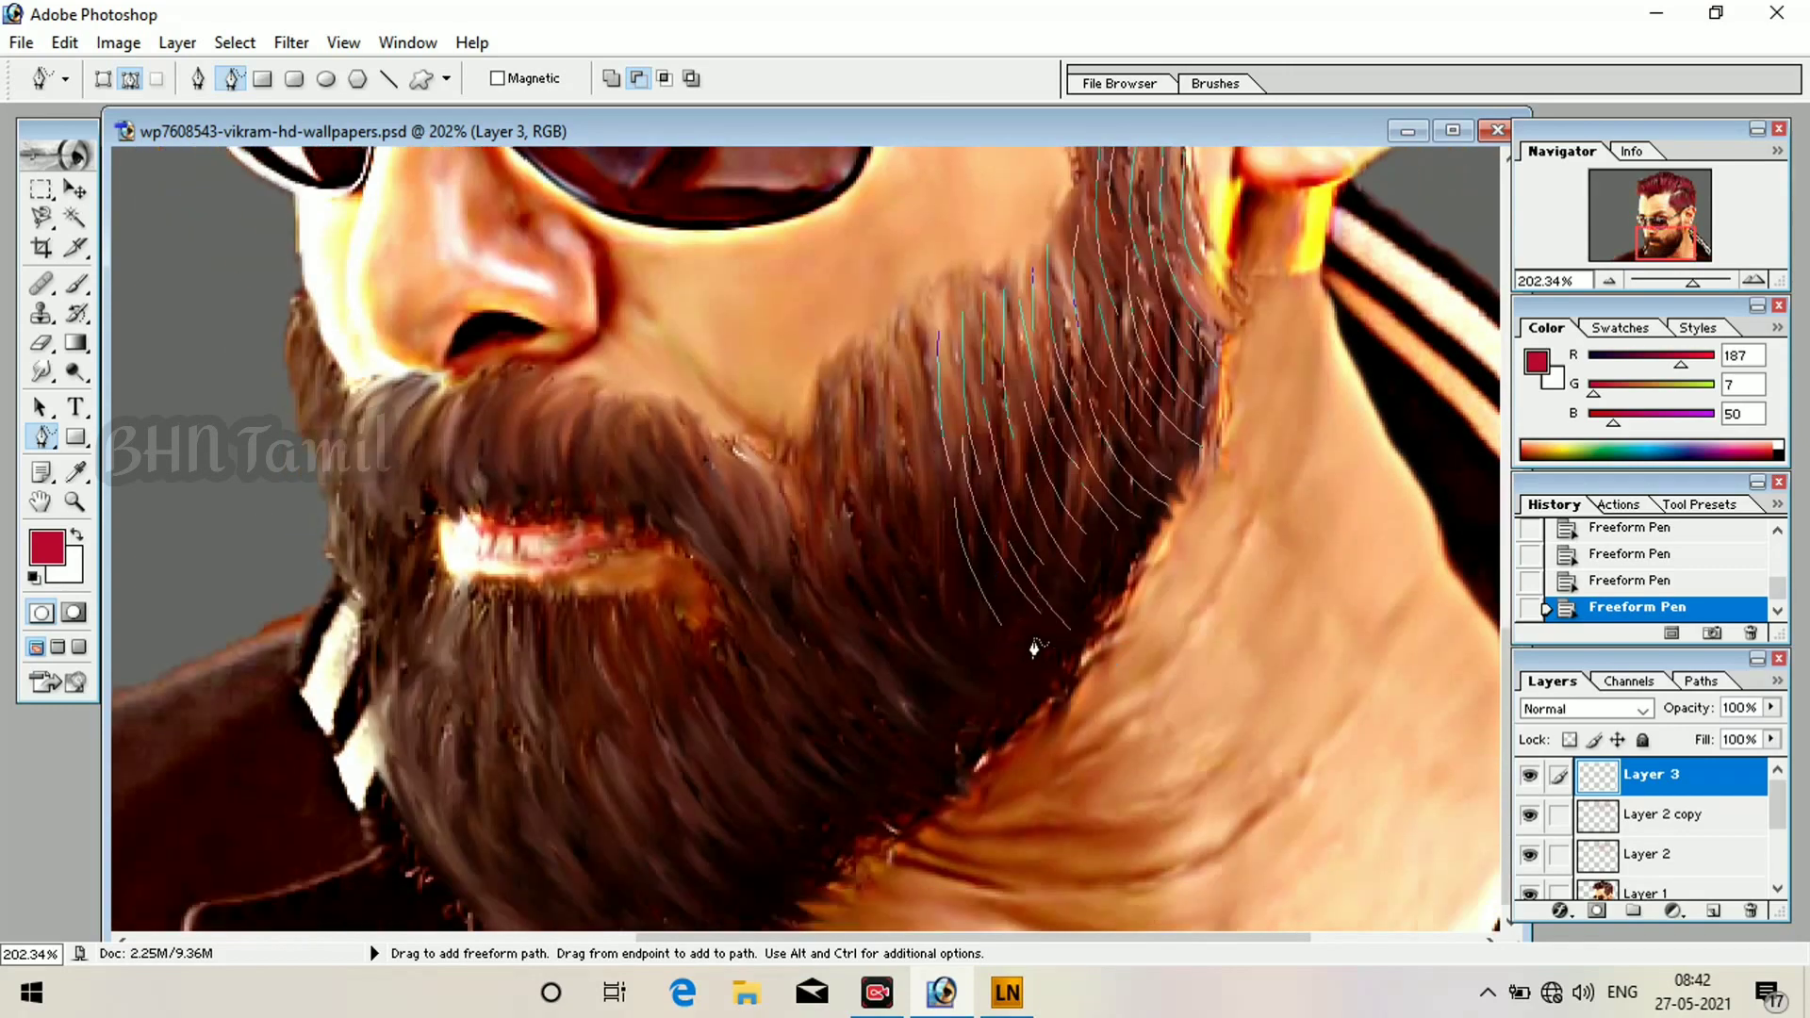
drag(1008, 607, 1064, 679)
mouse_move(1032, 552)
mouse_down()
mouse_move(1100, 631)
mouse_move(1112, 588)
mouse_up()
Add Freeform Pen paths along the front of the cheek beard and down towards the lower jaw.
drag(878, 417, 901, 552)
drag(848, 420, 872, 570)
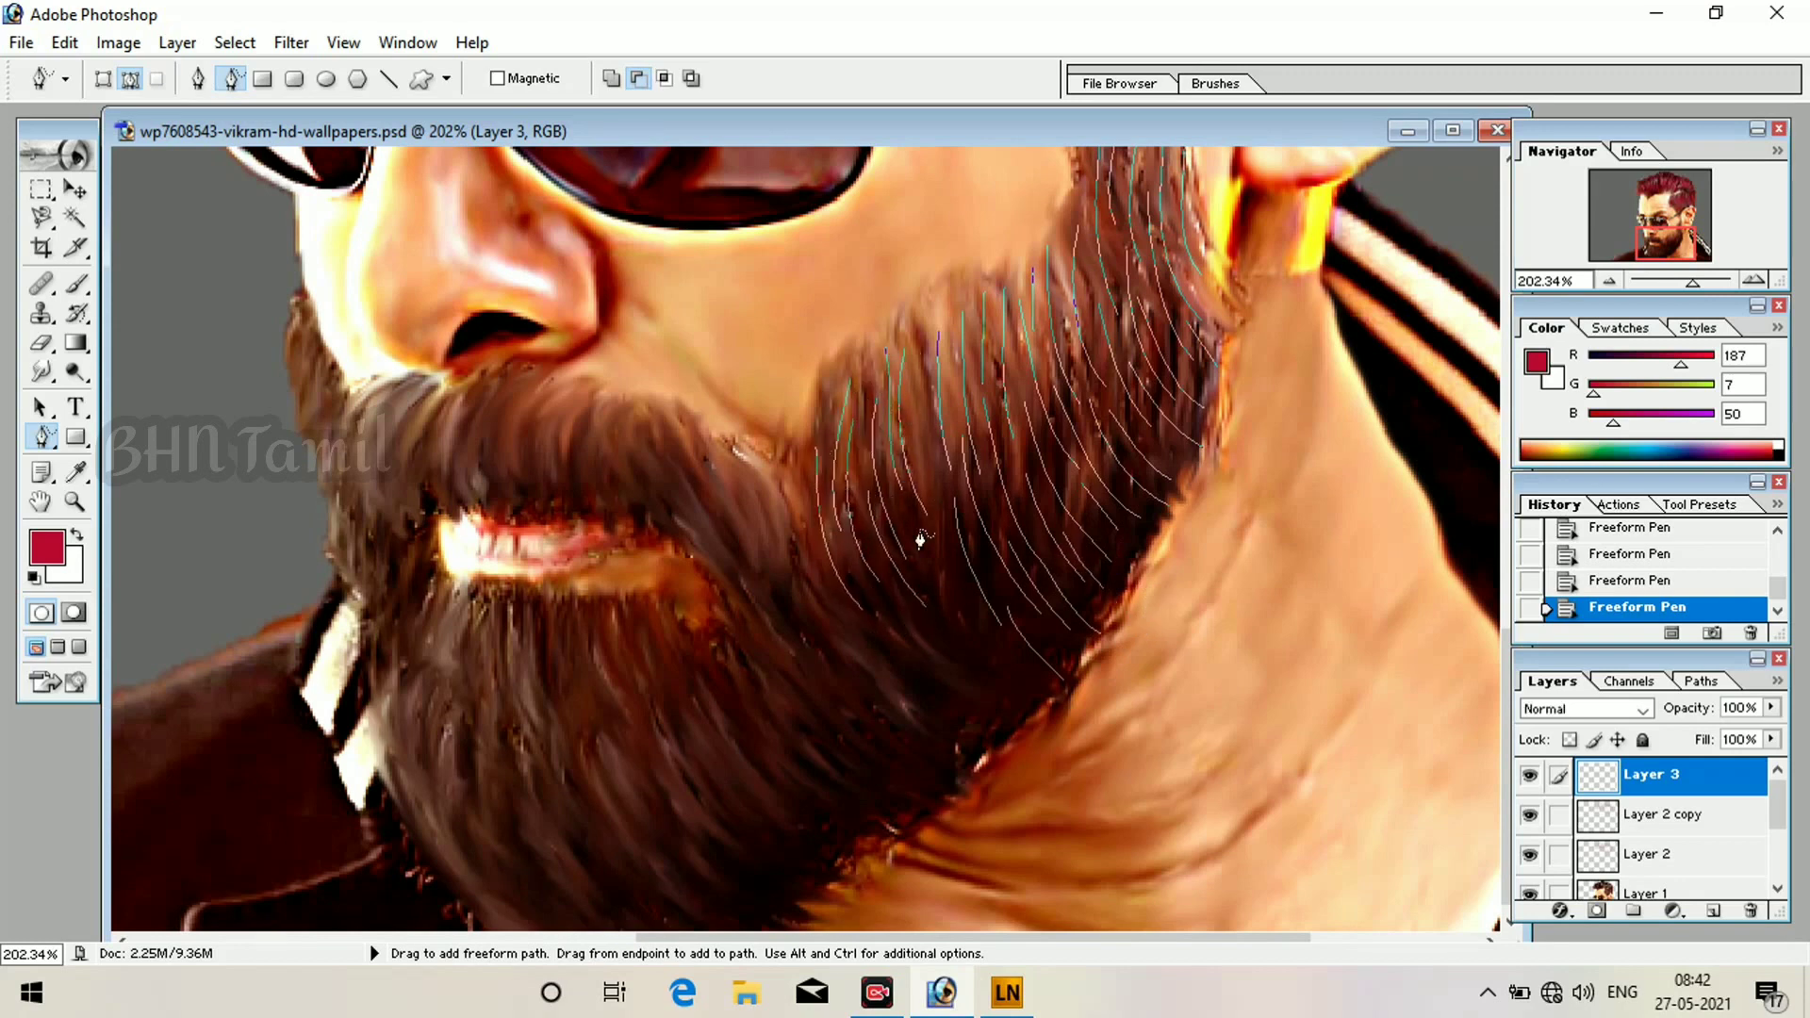
drag(885, 616, 972, 703)
drag(936, 639, 1009, 719)
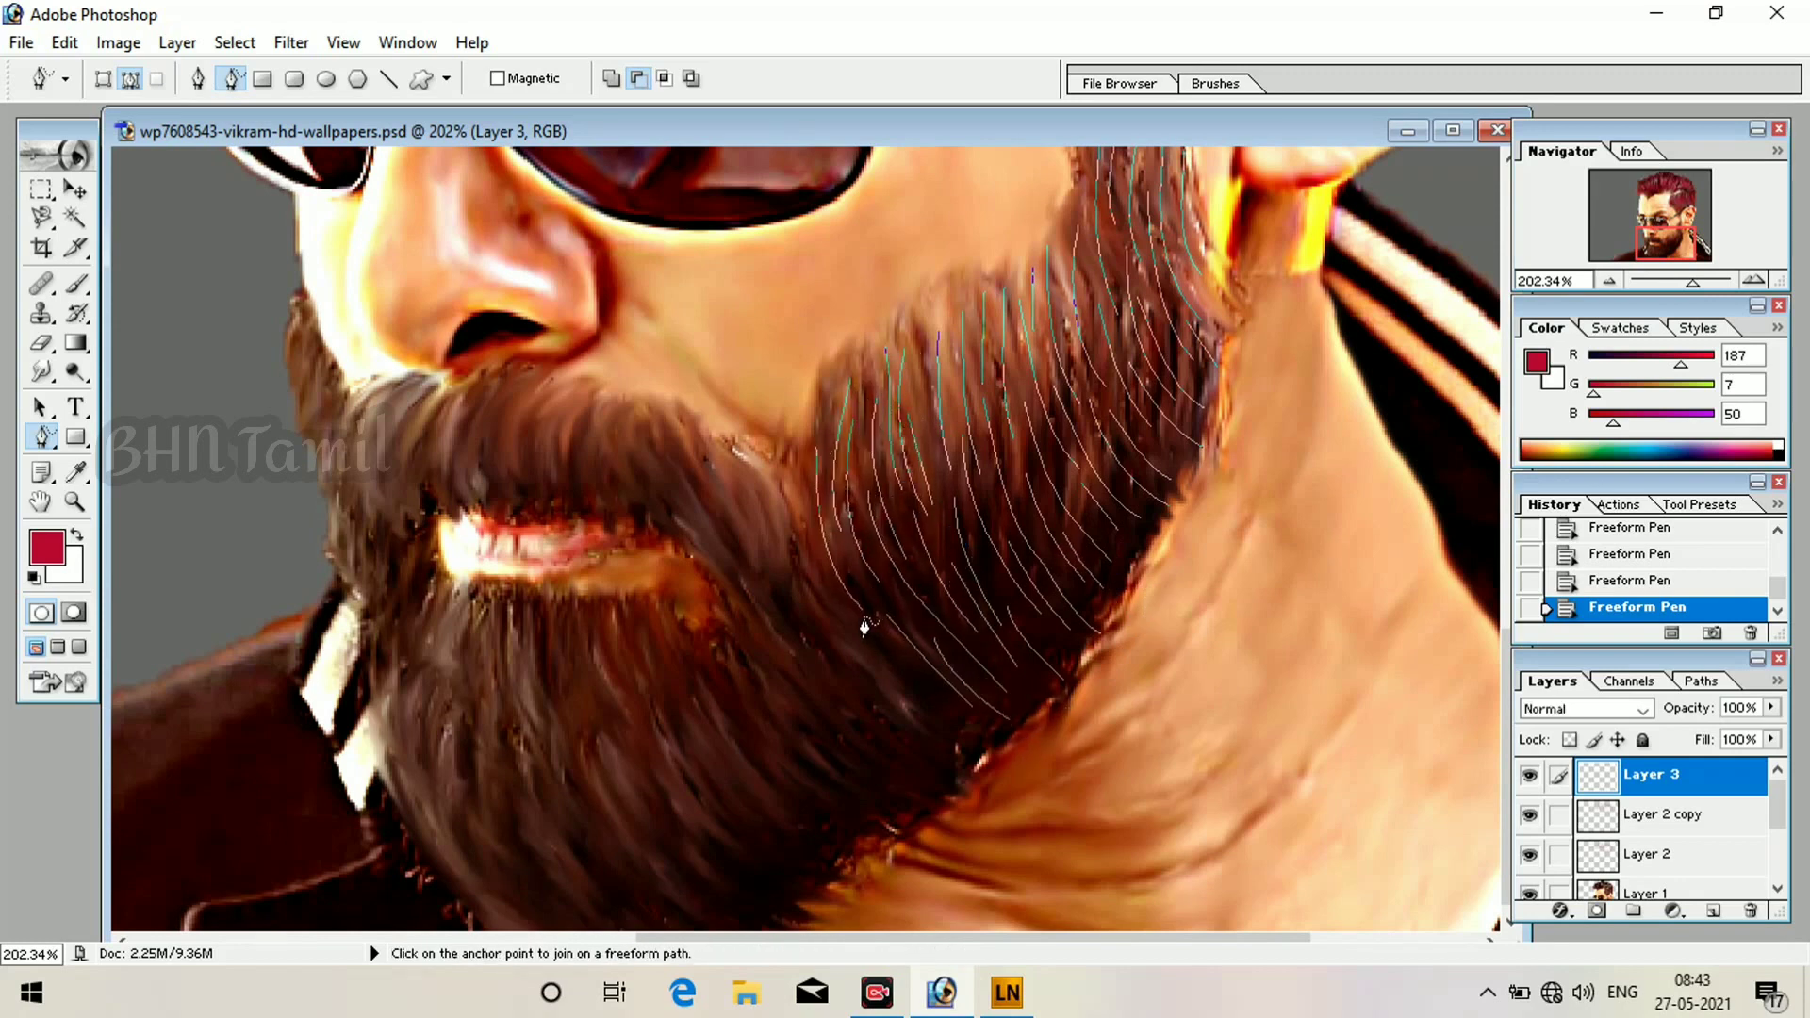
Trace Freeform Pen paths along the lower jaw, undoing two strokes, and add one beside the mouth corner.
drag(864, 620, 952, 721)
drag(827, 673, 901, 799)
drag(804, 619, 944, 781)
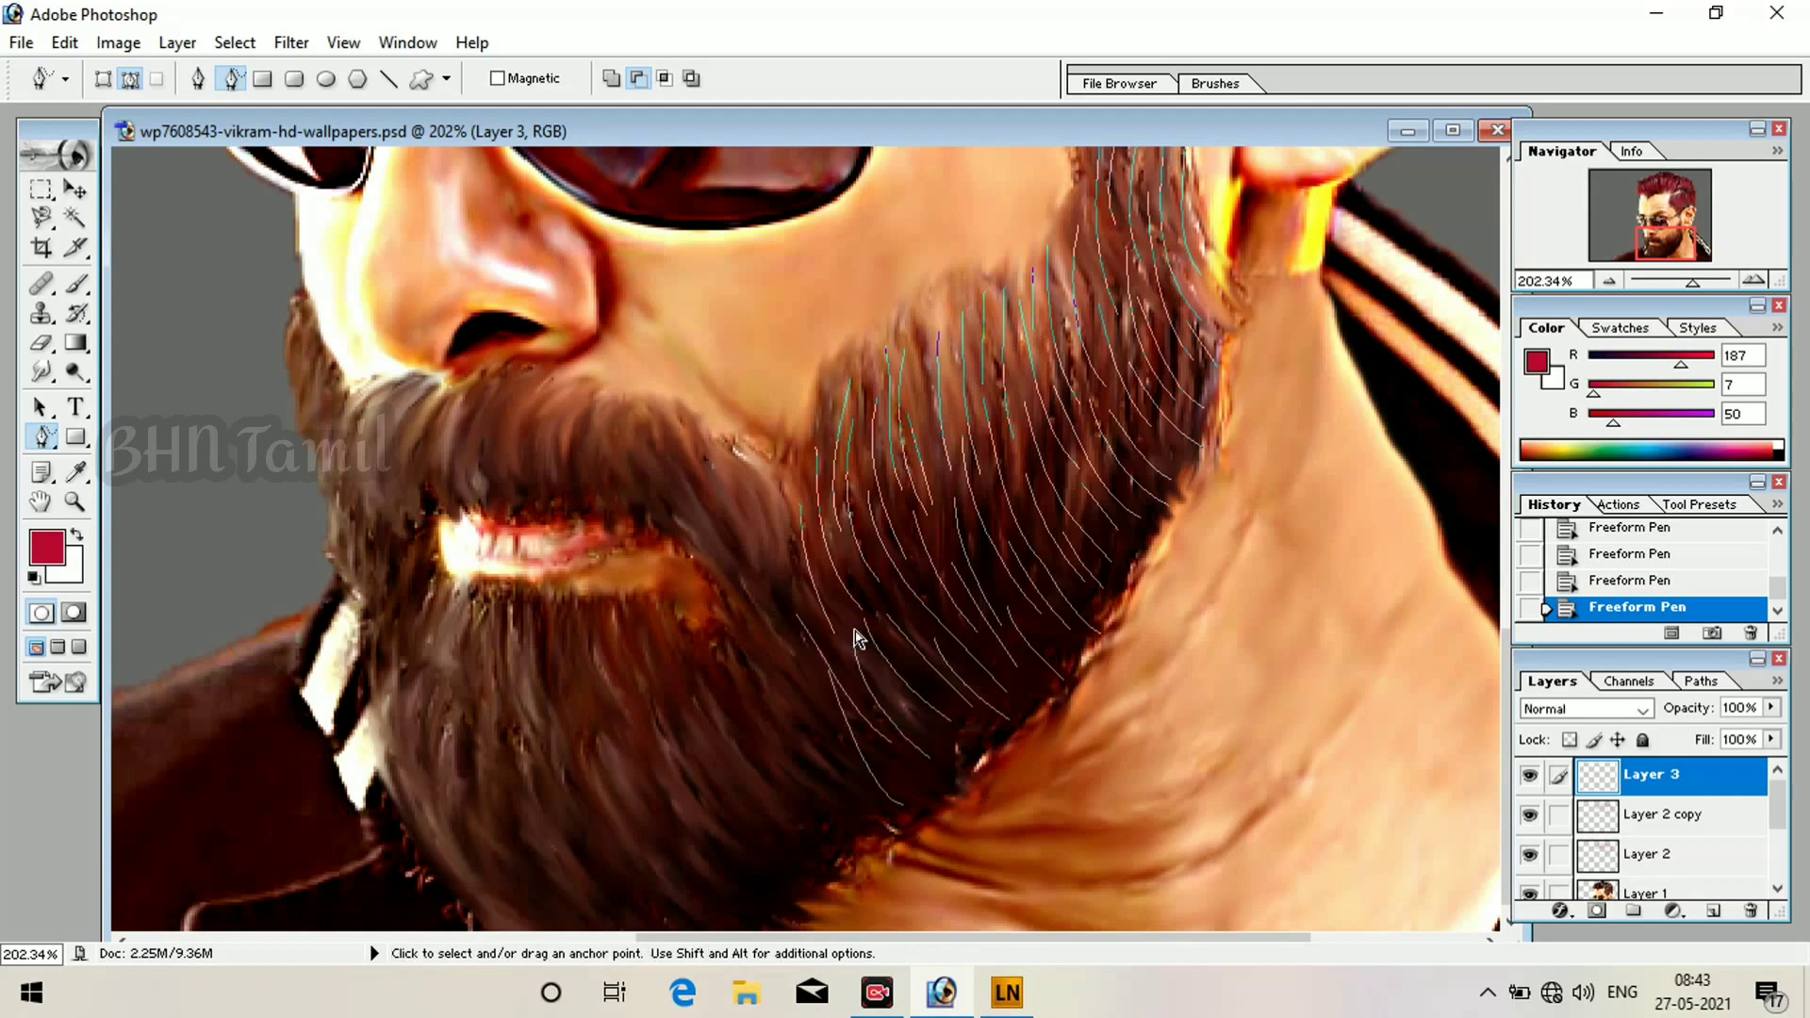
key(ctrl+alt+z)
key(ctrl+alt+z)
drag(778, 489, 783, 599)
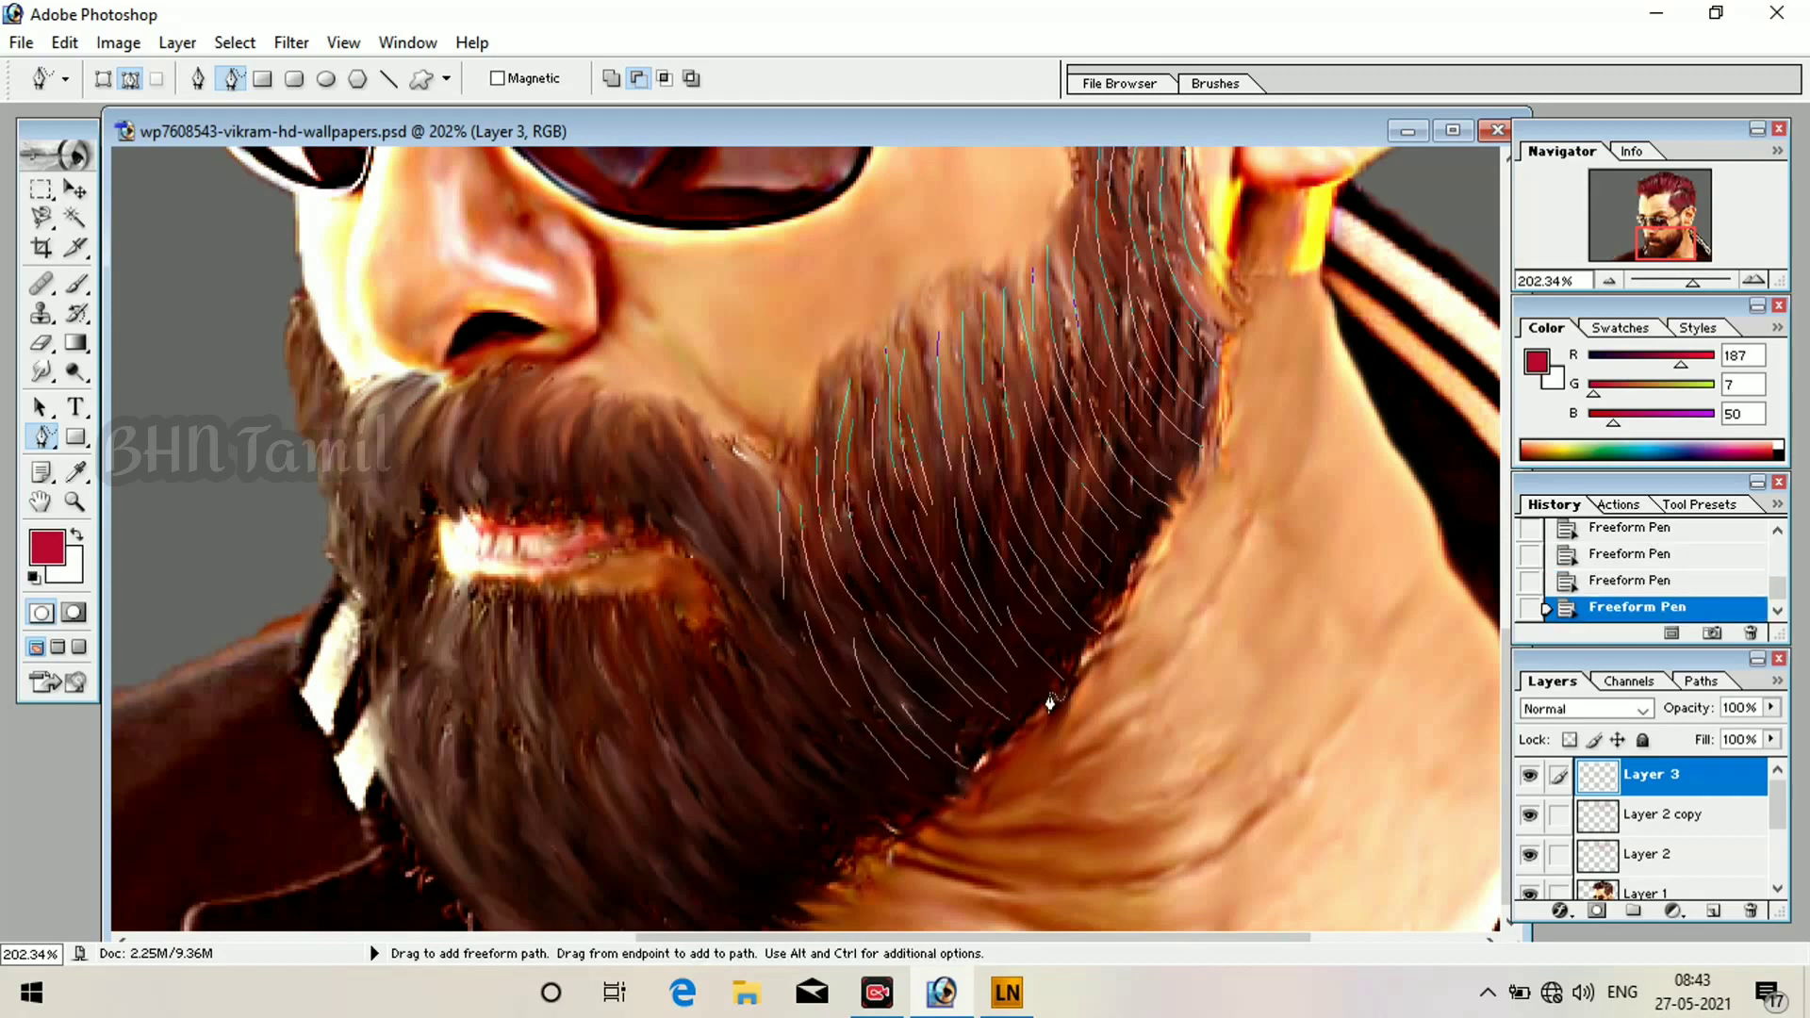
Undo the last two jaw strokes and trace Freeform Pen paths down the far side of the chin beard.
scroll(1024, 594, up, 2)
scroll(1024, 593, down, 2)
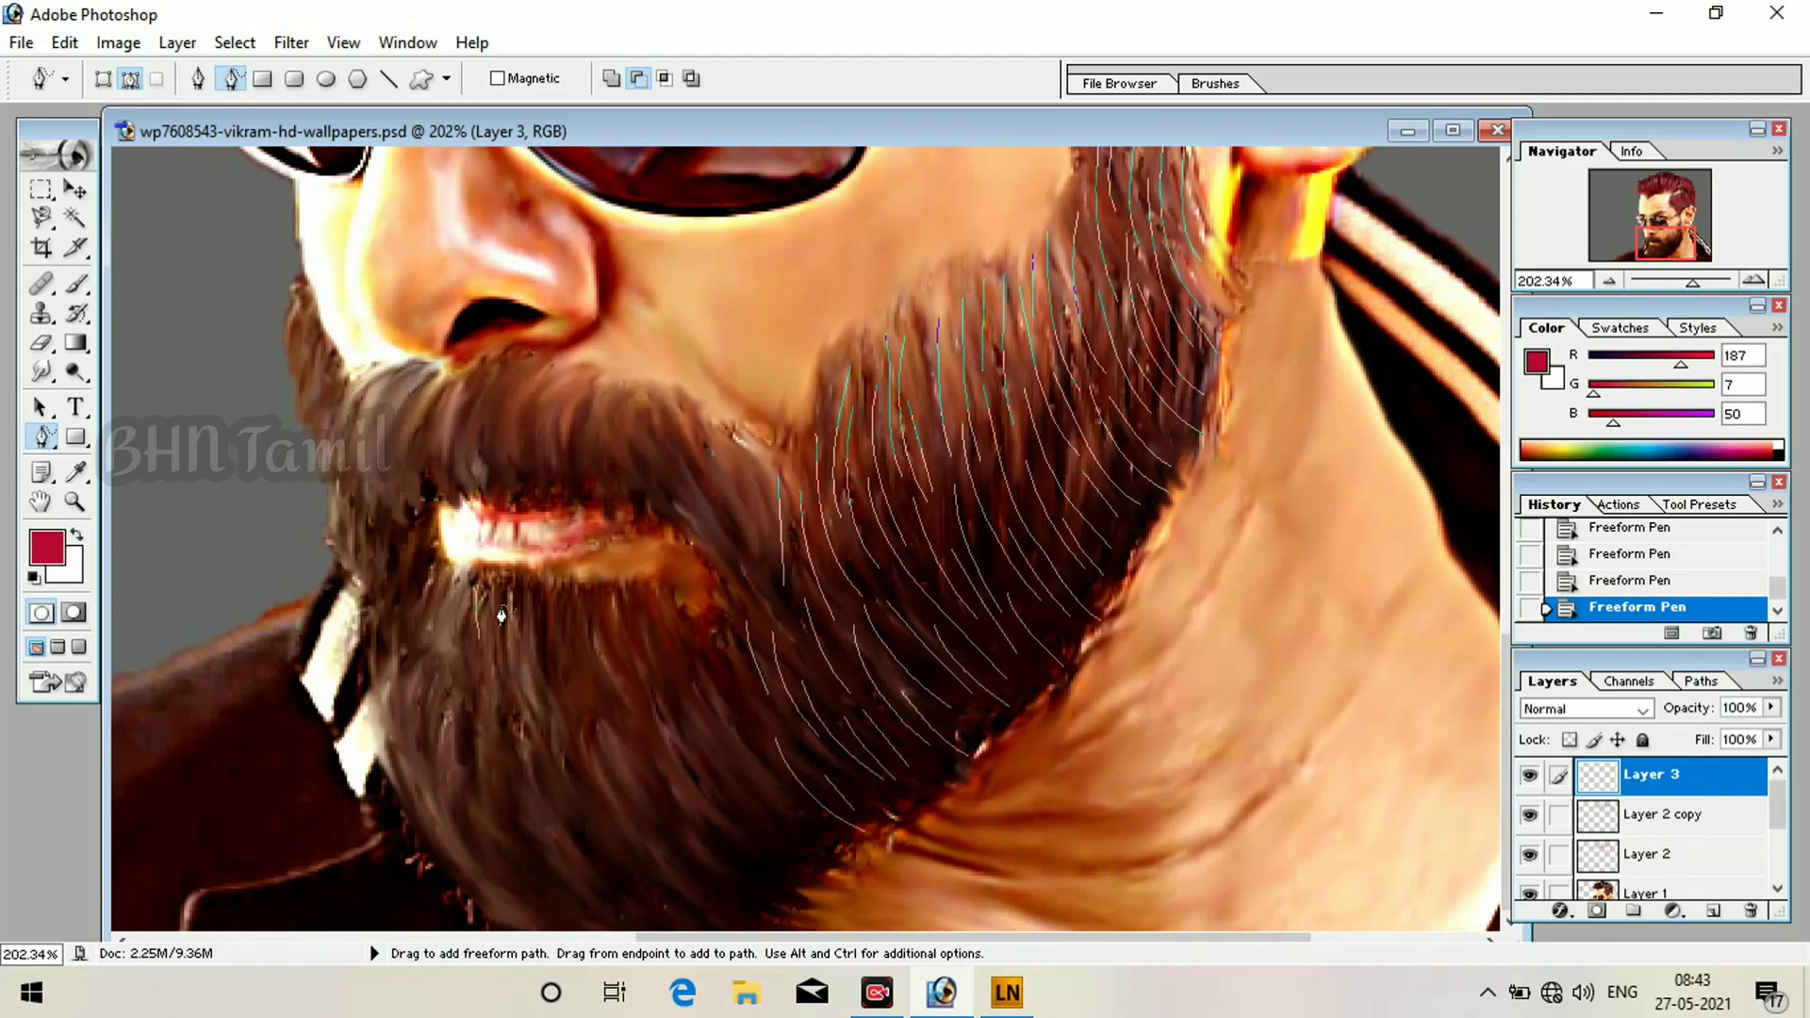
key(ctrl+alt+z)
key(ctrl+alt+z)
drag(433, 682, 412, 781)
drag(439, 701, 444, 790)
drag(625, 712, 635, 695)
mouse_move(485, 735)
mouse_down()
mouse_move(666, 977)
mouse_move(640, 905)
mouse_up()
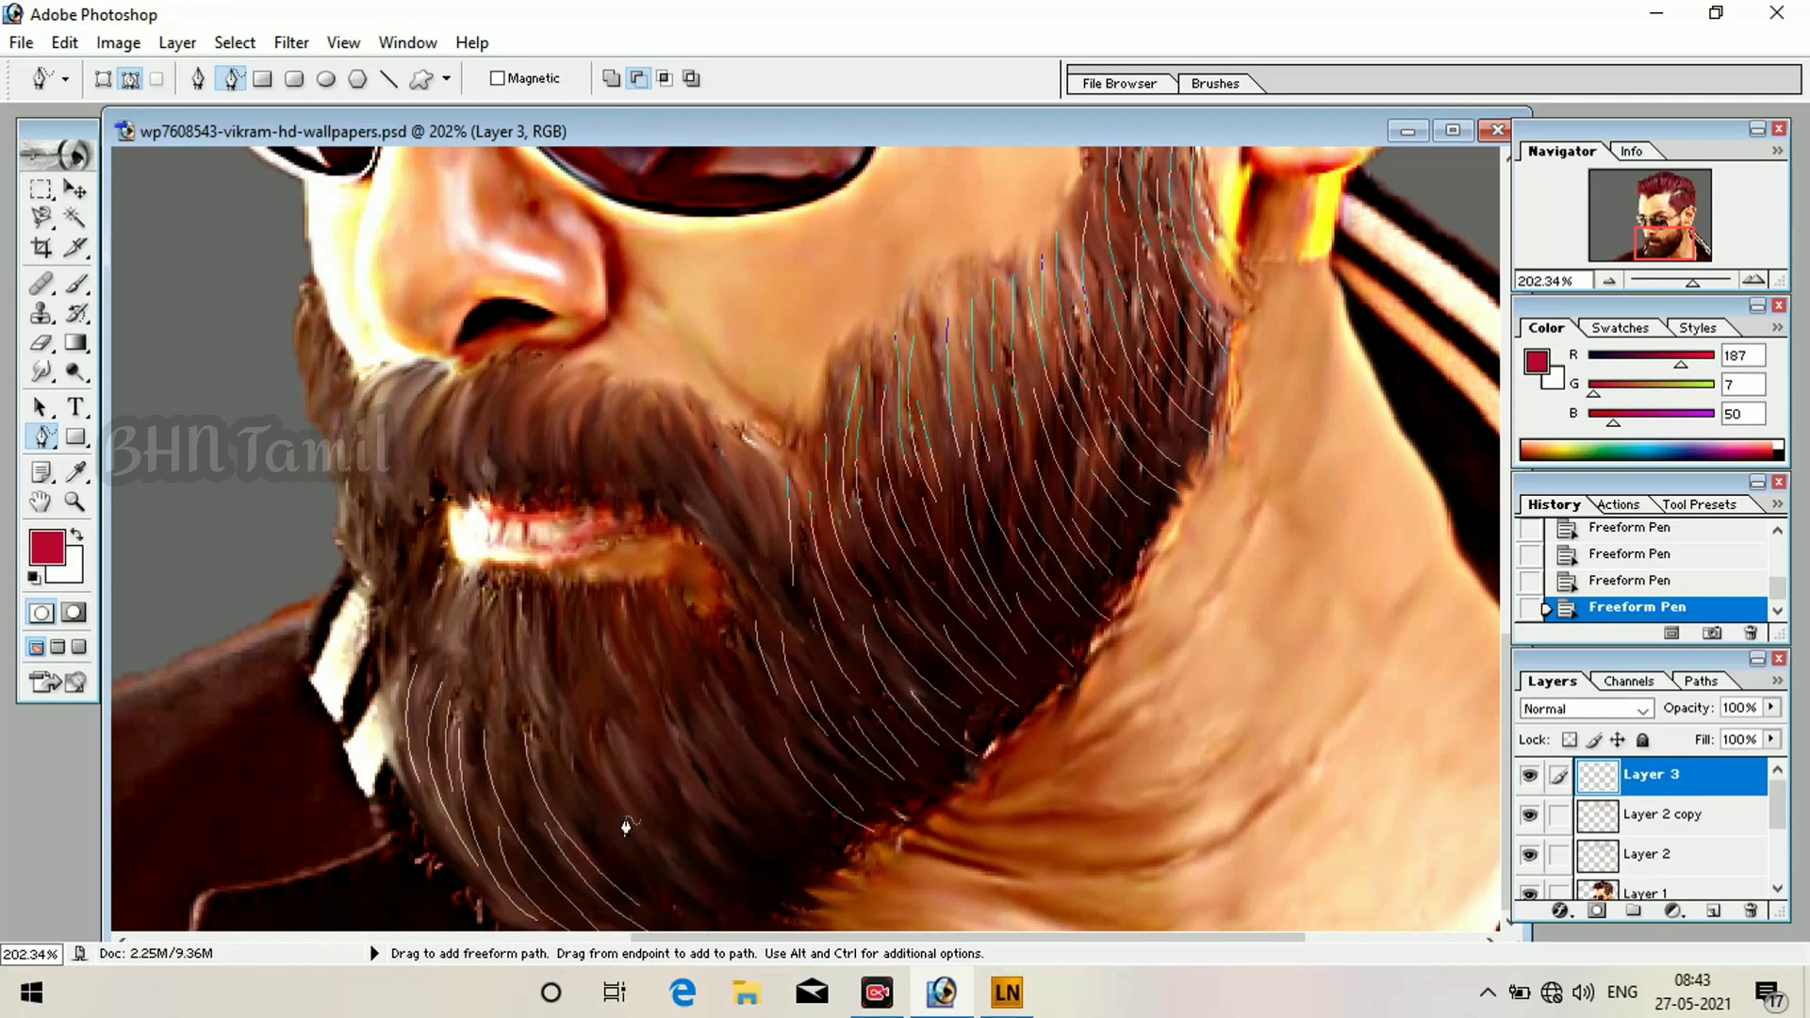
Continue the Freeform Pen paths along the bottom of the chin towards the neck.
drag(592, 801, 730, 929)
drag(647, 813, 795, 930)
drag(662, 777, 805, 903)
scroll(869, 891, up, 5)
mouse_move(1694, 283)
mouse_down()
mouse_move(1672, 289)
mouse_move(1695, 284)
mouse_up()
scroll(1250, 465, down, 5)
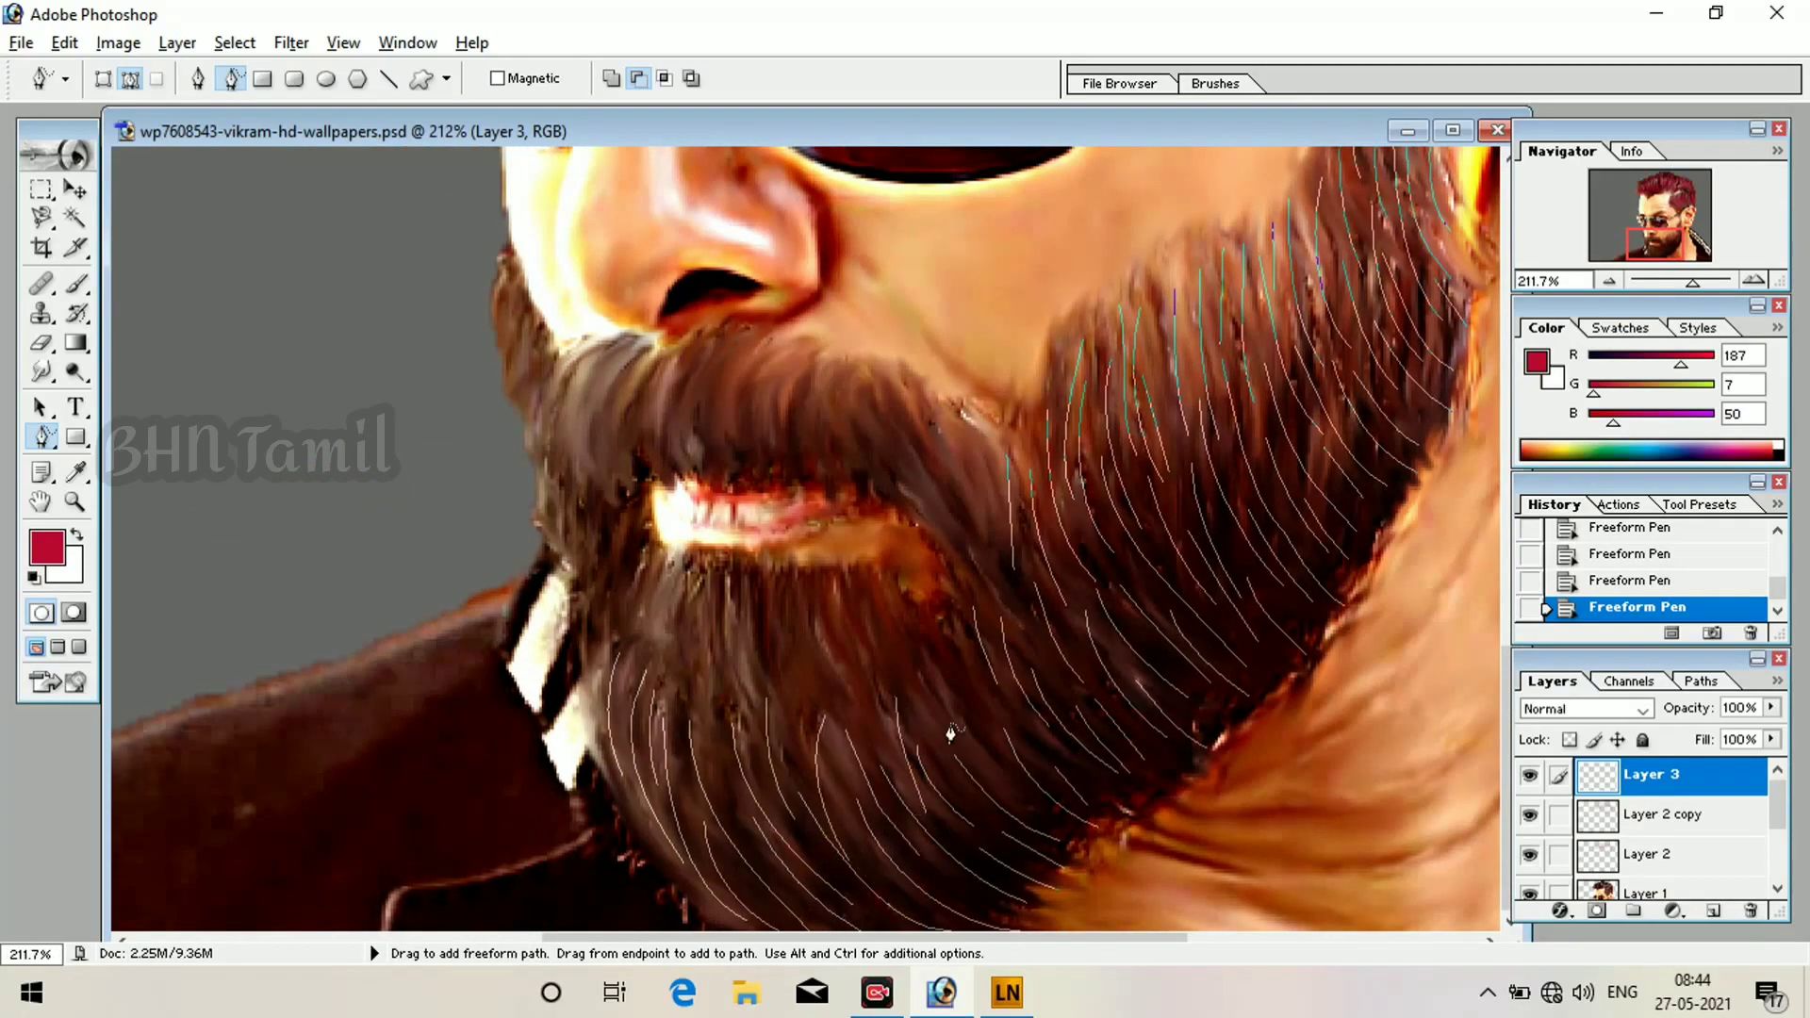
Undo the last four chin strokes and trace shorter Freeform Pen paths across the middle of the chin beard.
key(ctrl+alt+z)
key(ctrl+alt+z)
key(ctrl+alt+z)
key(ctrl+alt+z)
drag(714, 723, 756, 833)
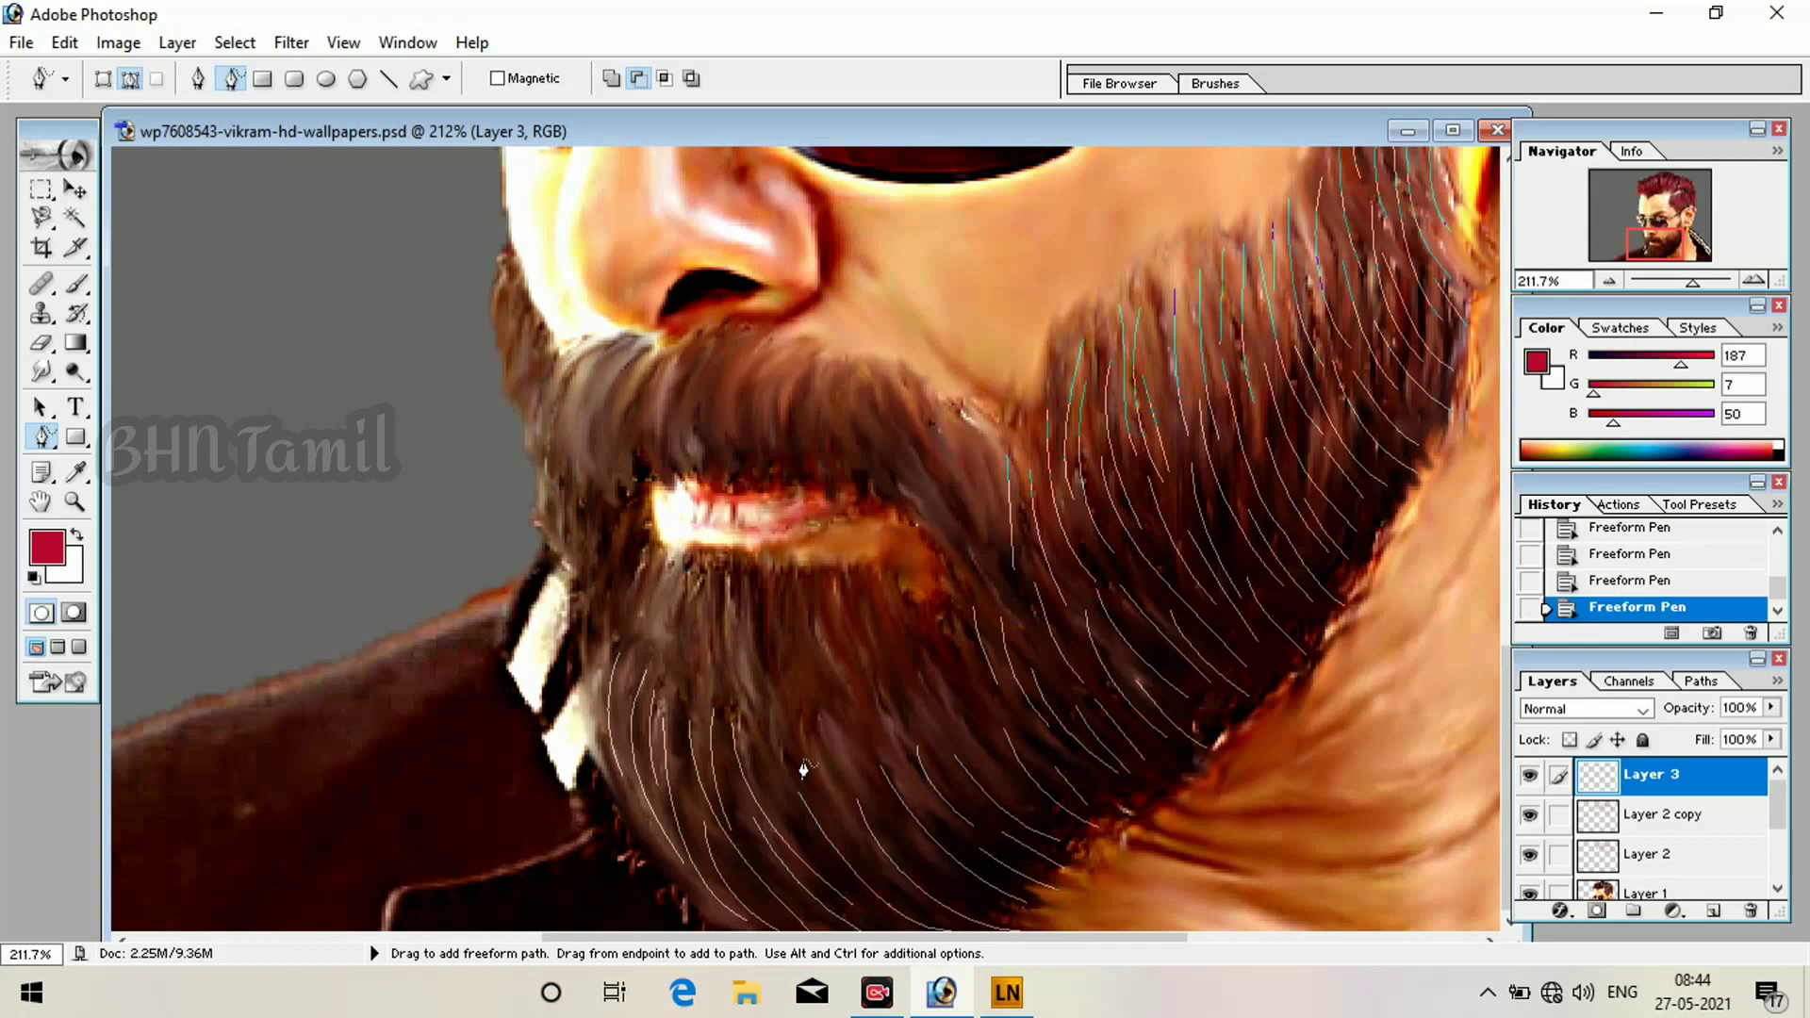
drag(834, 757, 865, 866)
drag(783, 696, 783, 738)
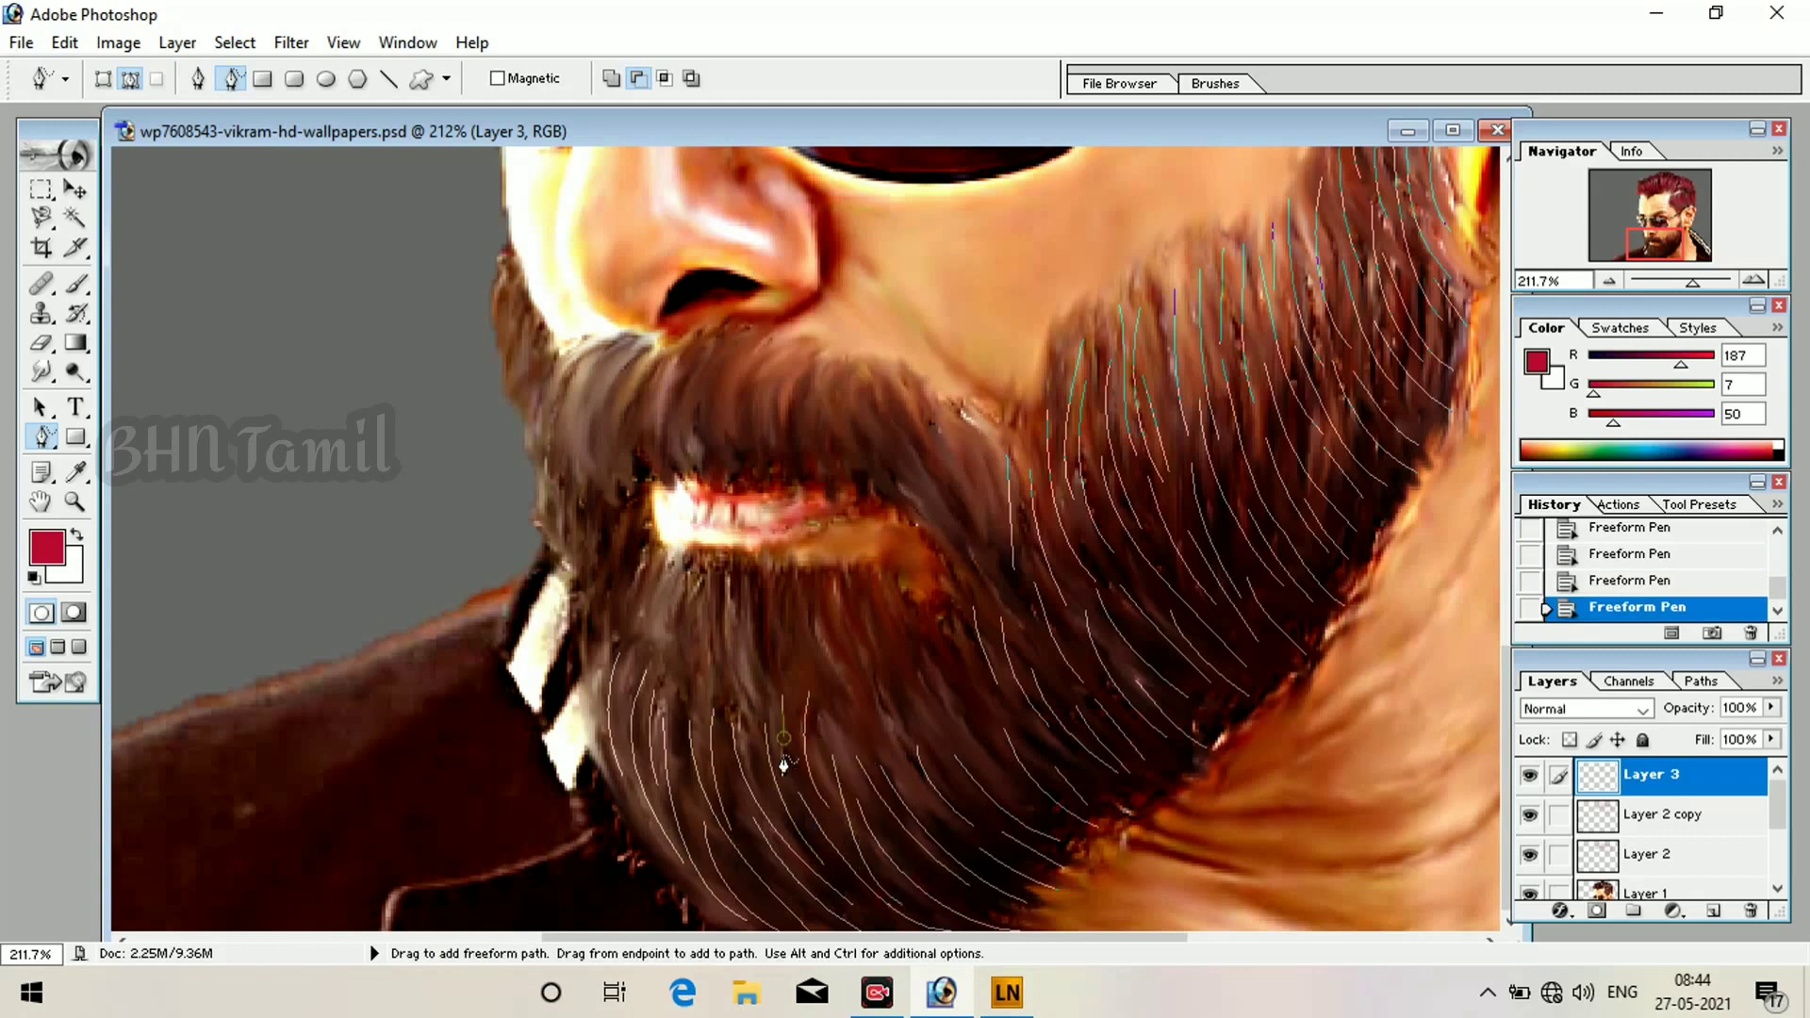
drag(886, 705, 900, 764)
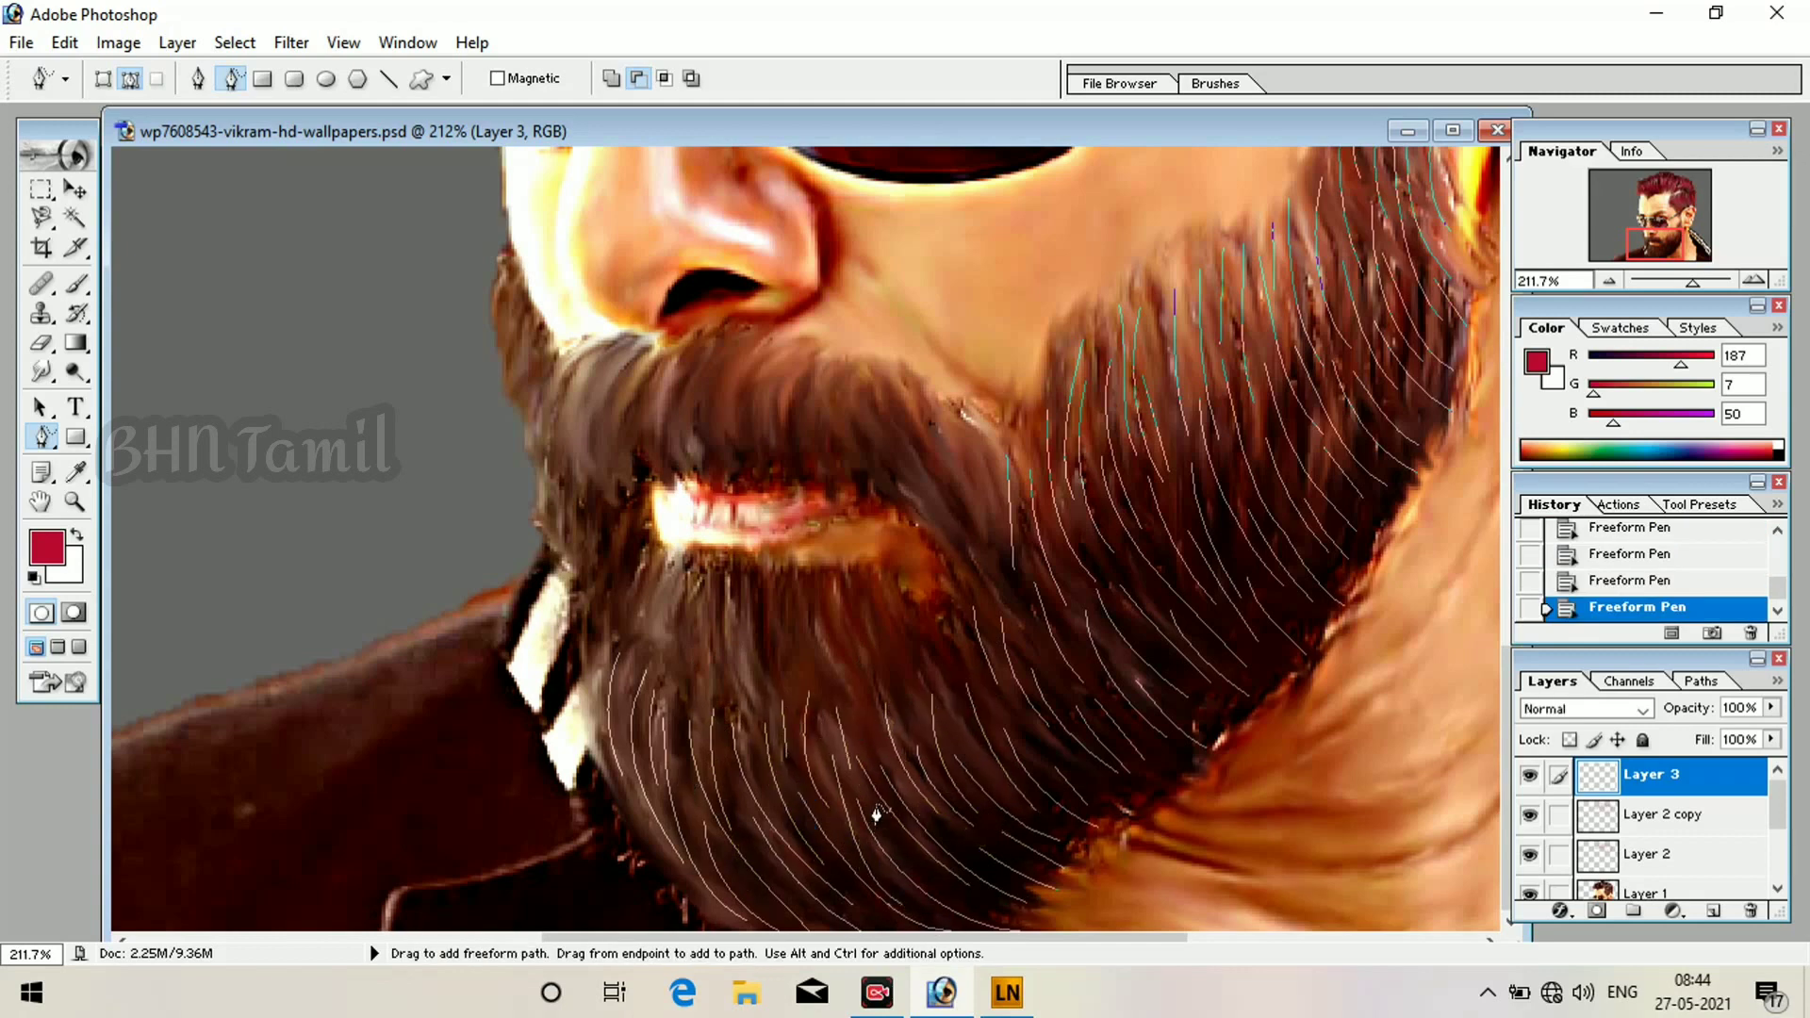
Trace Freeform Pen paths downward from below the lower lip, undoing three strokes and redrawing them.
scroll(872, 797, up, 3)
drag(691, 690, 675, 764)
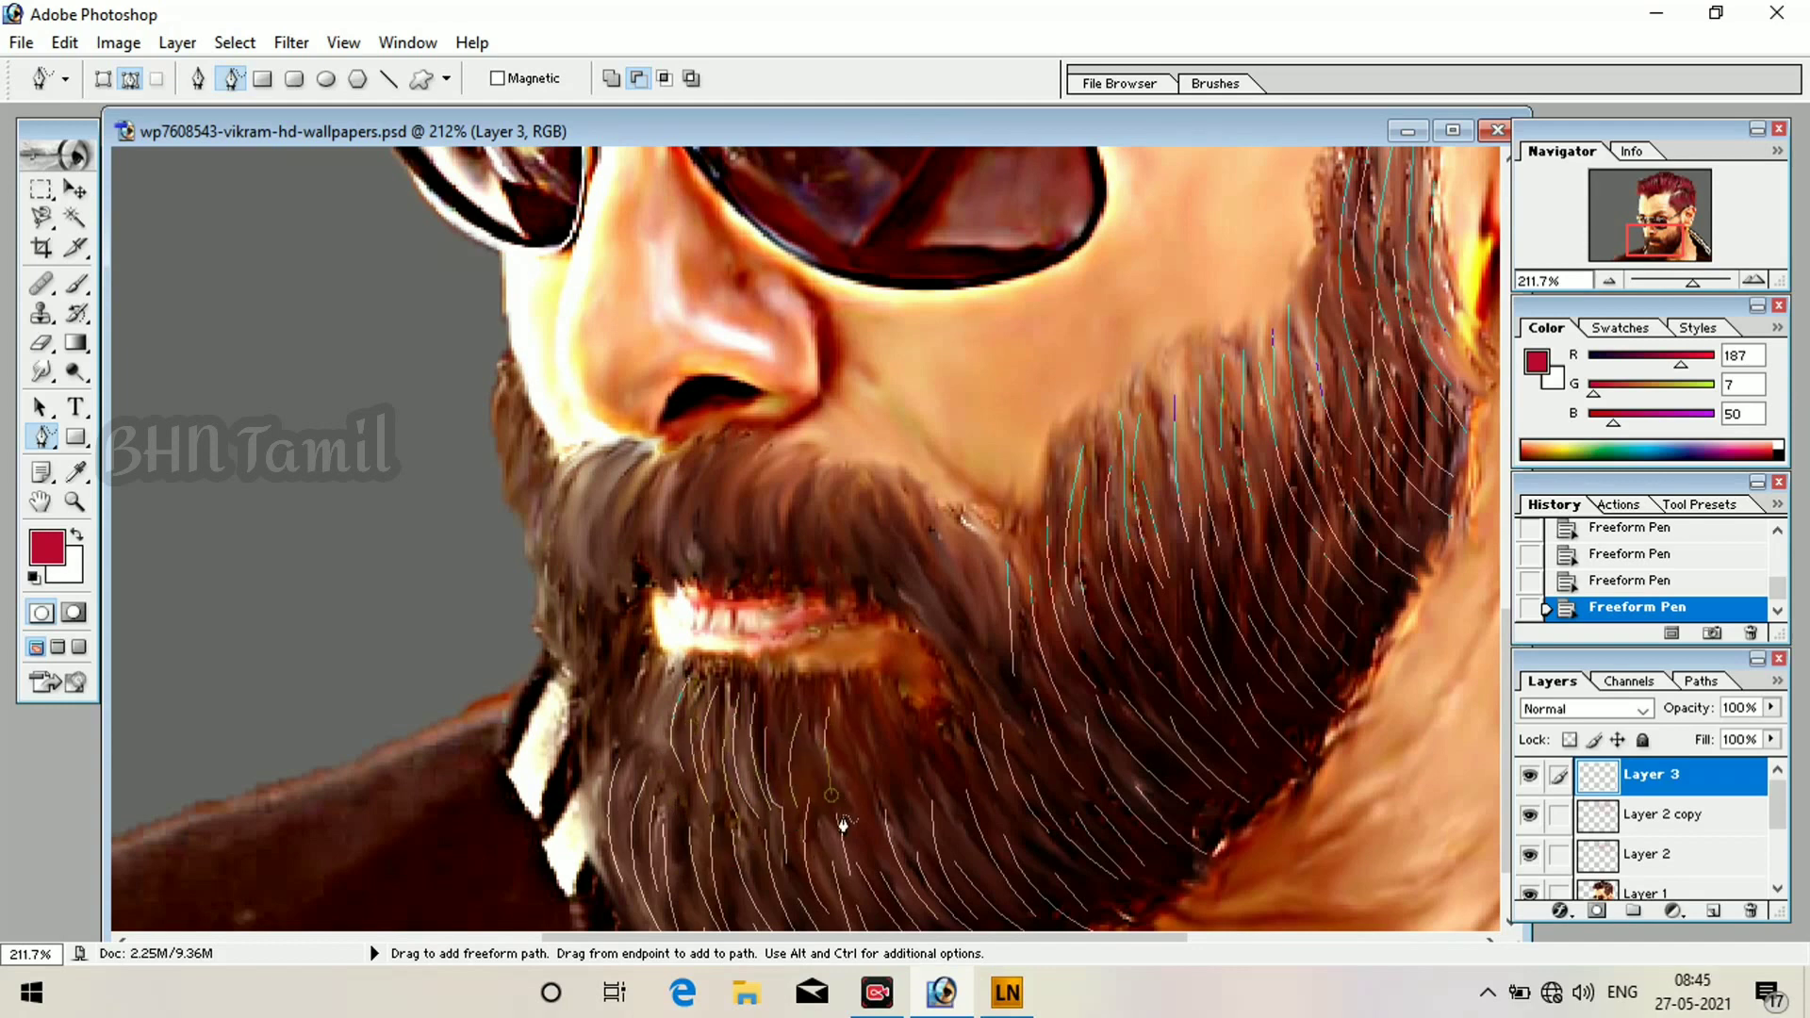
mouse_move(870, 700)
mouse_down()
mouse_move(923, 792)
mouse_move(1021, 896)
mouse_up()
key(ctrl+alt+z)
key(ctrl+alt+z)
key(ctrl+alt+z)
drag(871, 681, 886, 807)
mouse_move(896, 698)
mouse_down()
mouse_move(950, 818)
mouse_move(884, 782)
mouse_up()
drag(839, 683, 848, 802)
drag(670, 680, 666, 766)
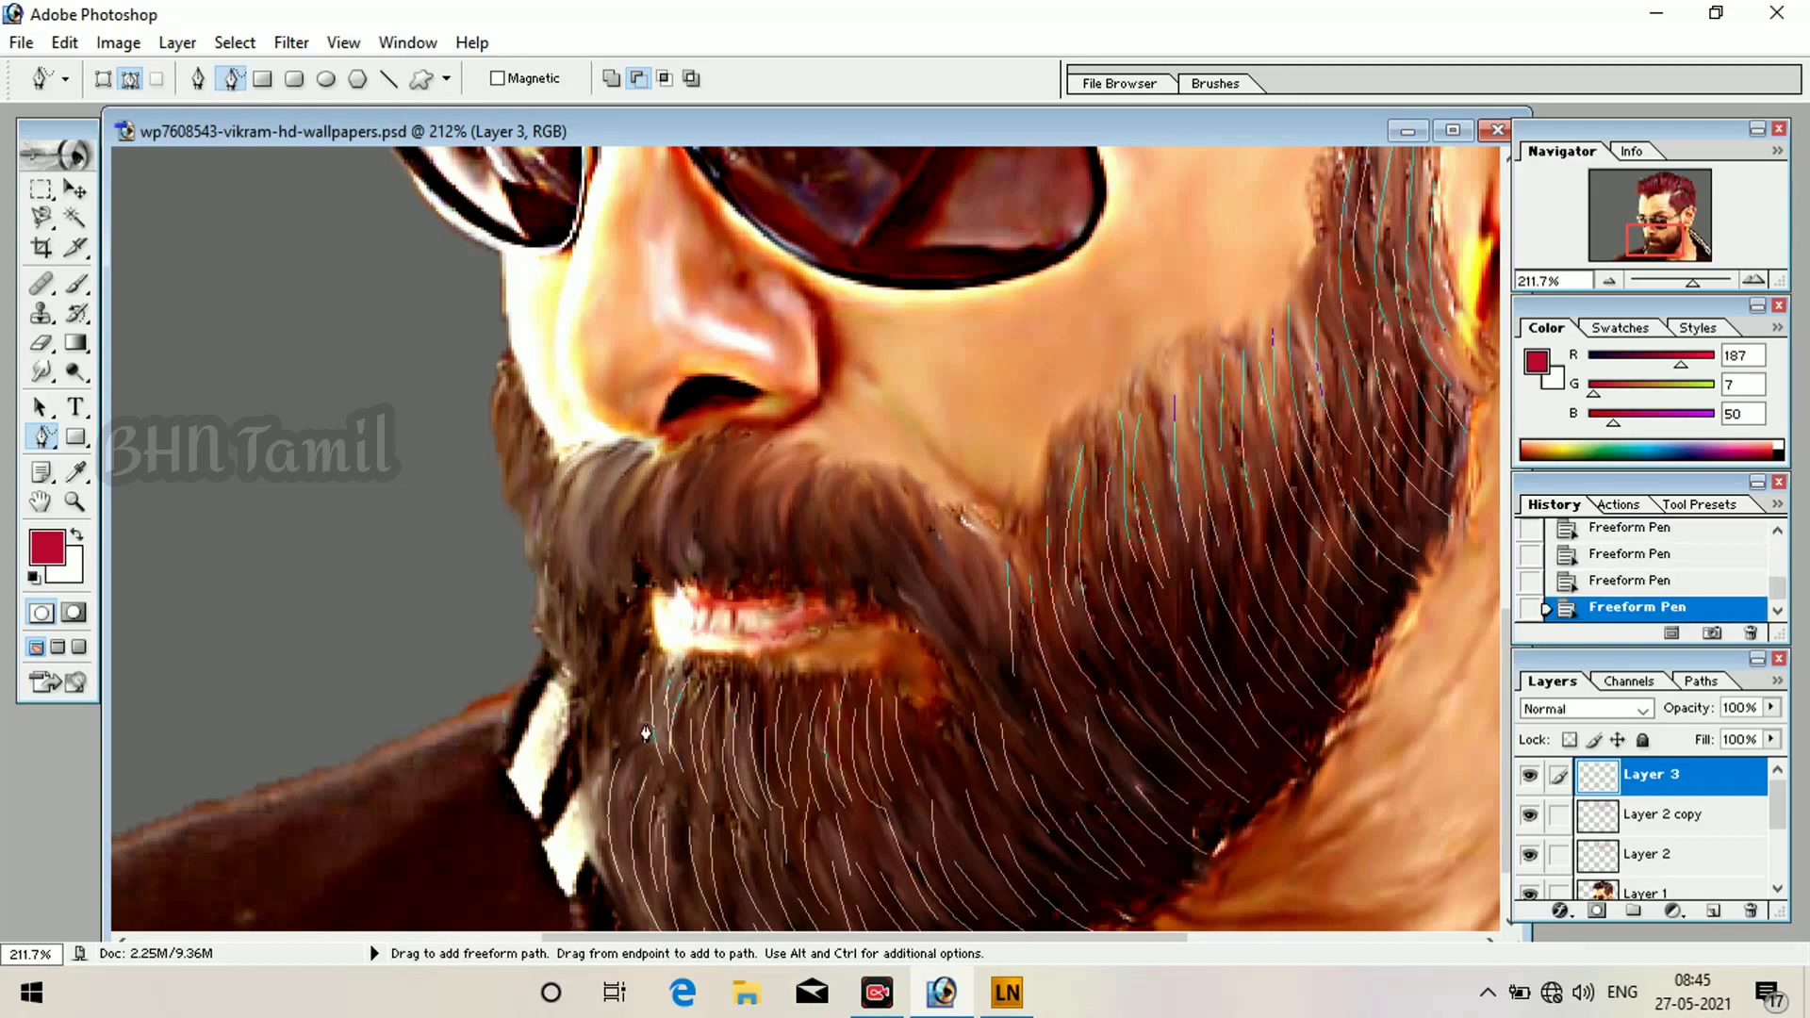
Undo the last stroke and add Freeform Pen paths below the mouth corner and along the beard's far edge.
scroll(756, 759, down, 2)
key(ctrl+alt+z)
drag(950, 642, 959, 757)
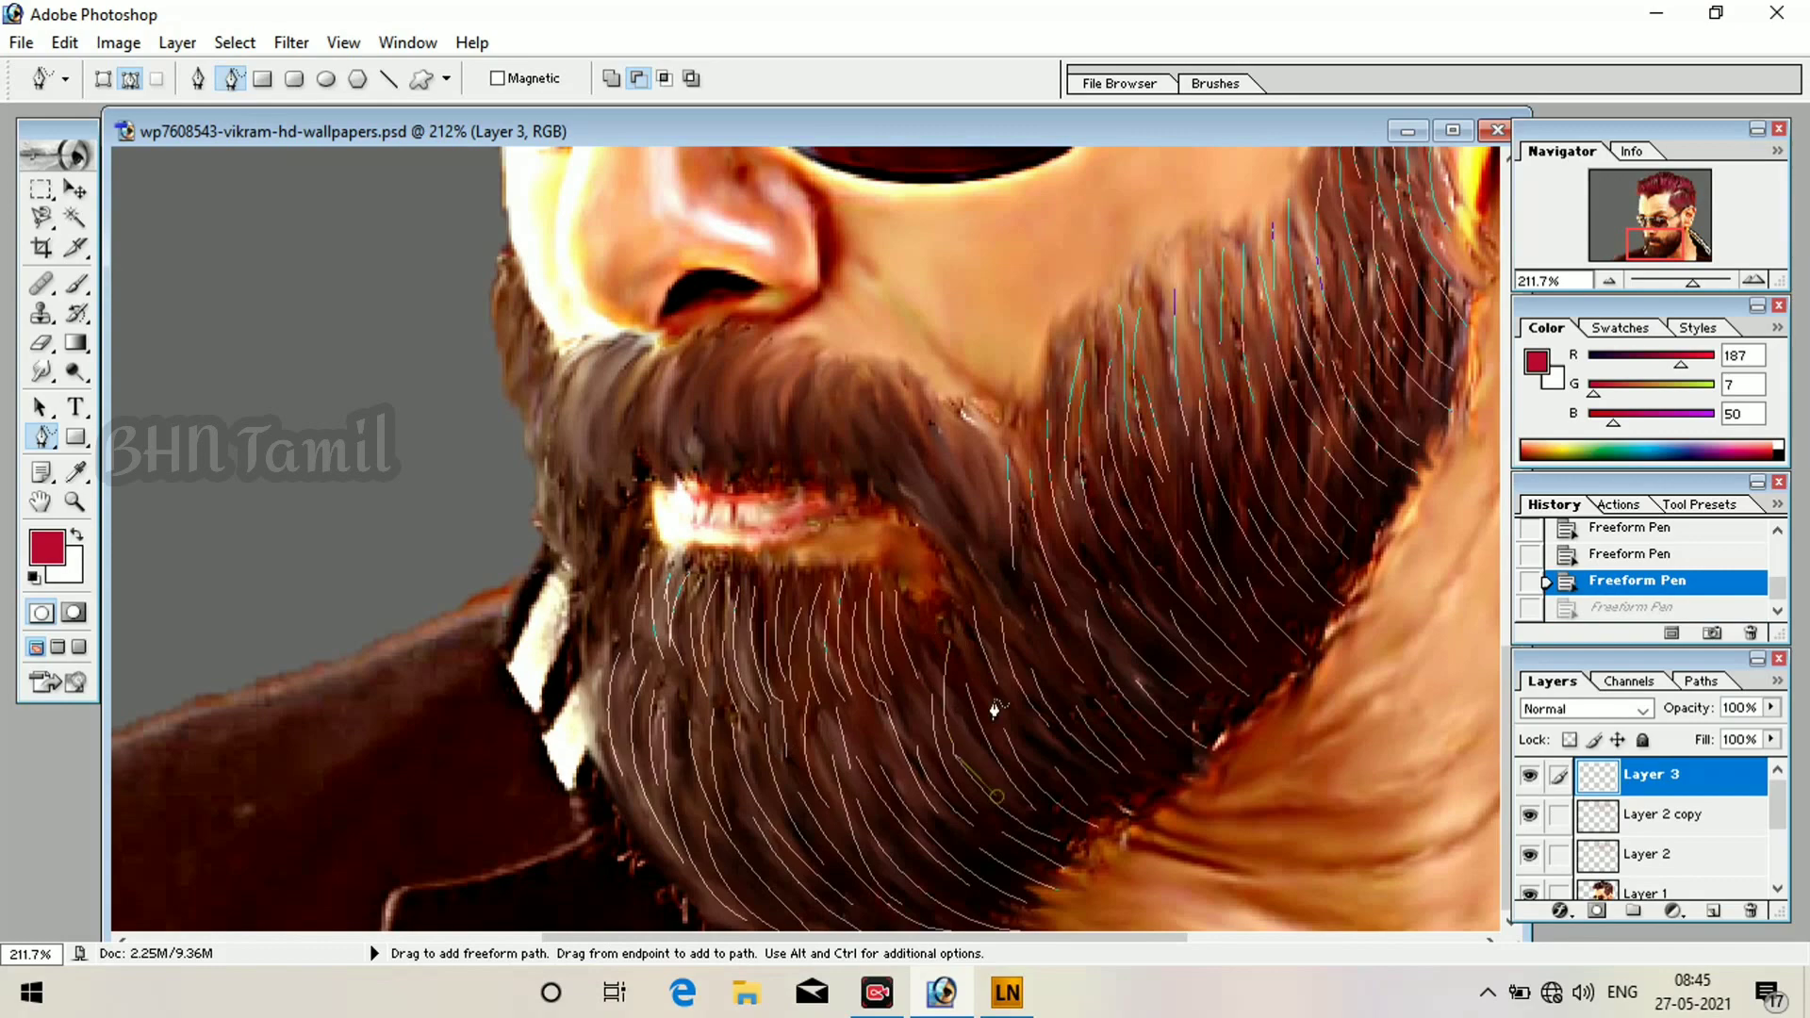
drag(970, 678, 1044, 747)
scroll(1074, 765, up, 4)
scroll(1122, 744, down, 4)
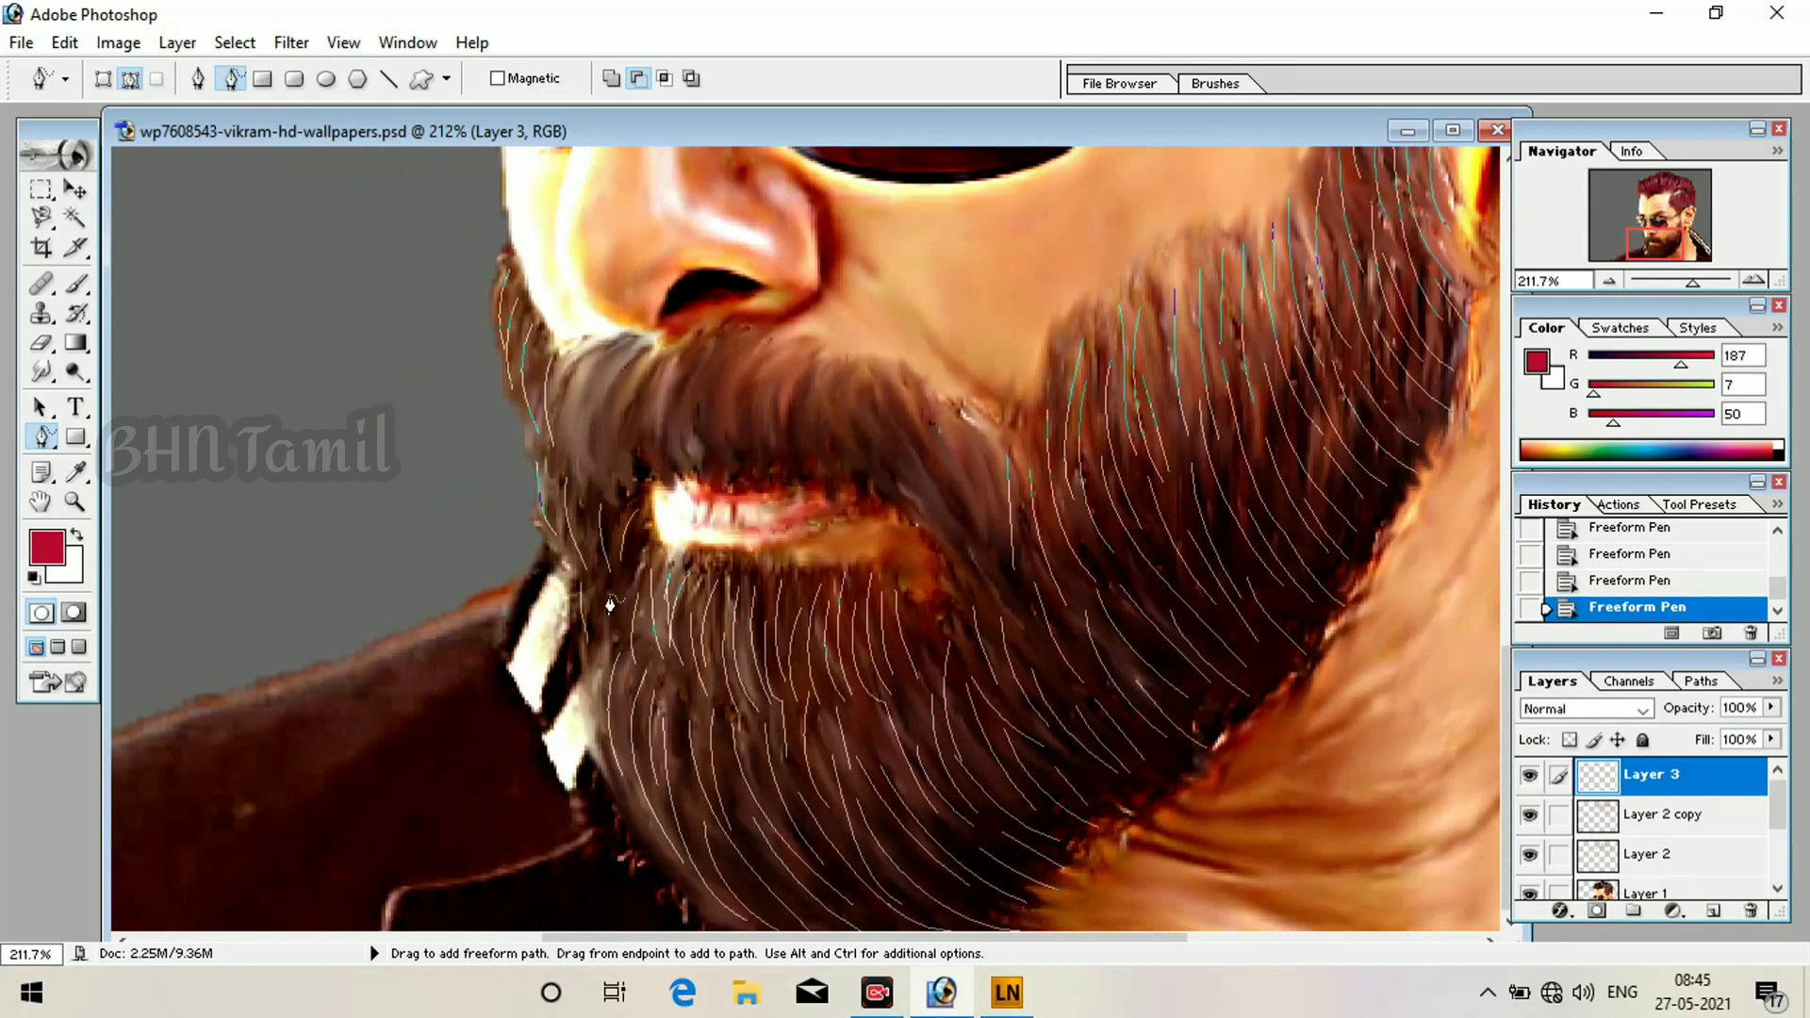
Change the foreground colour to a bright green of RGB 67, 233, 40 and activate the Brush tool.
scroll(610, 772, down, 3)
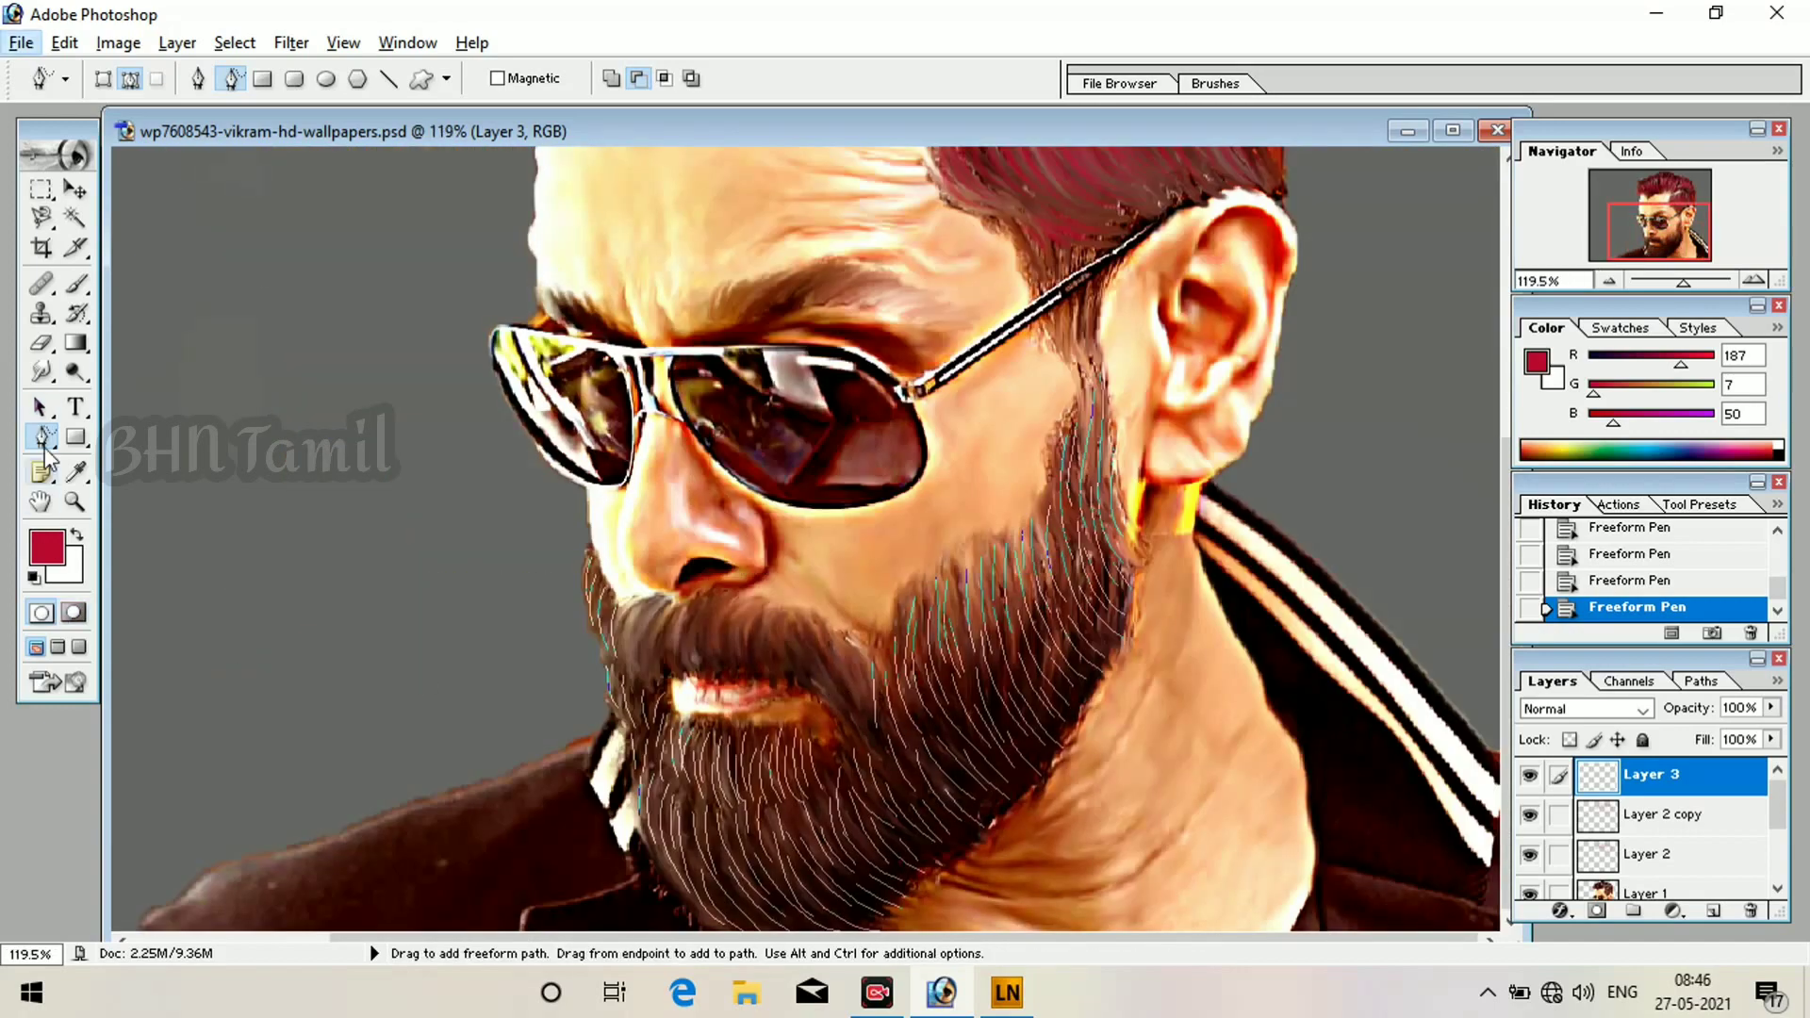
click(47, 546)
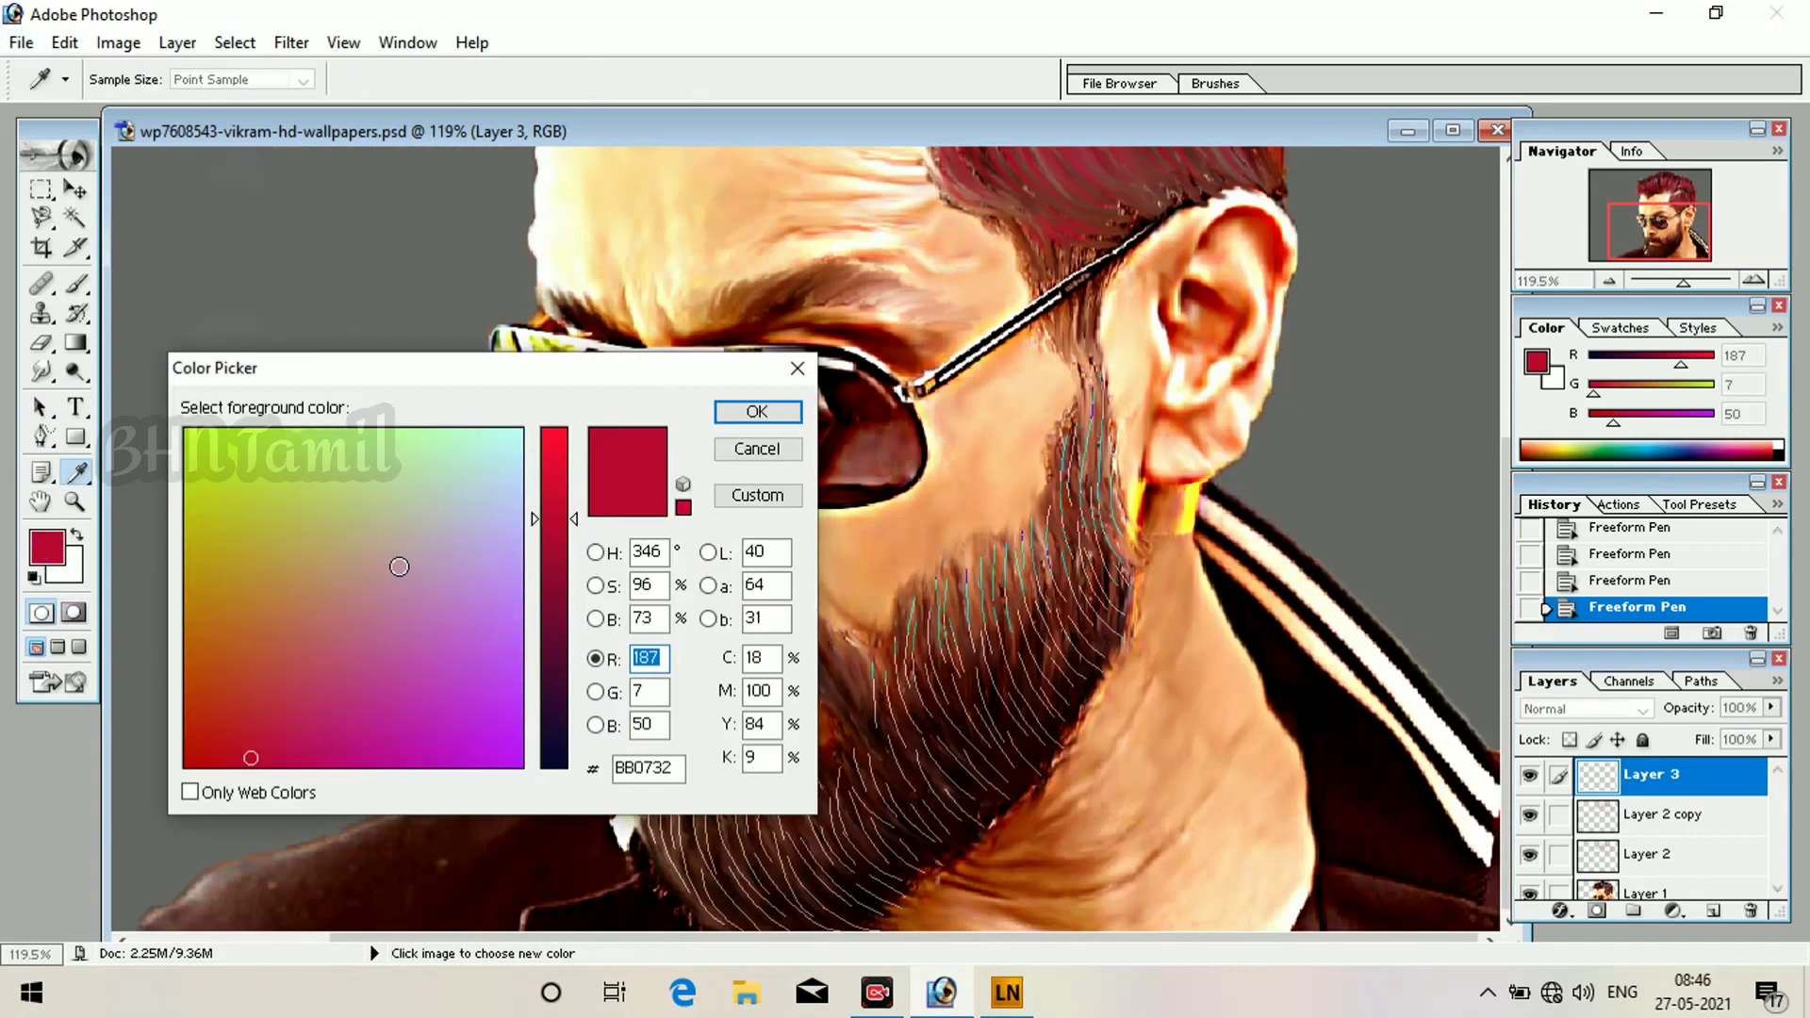
click(554, 458)
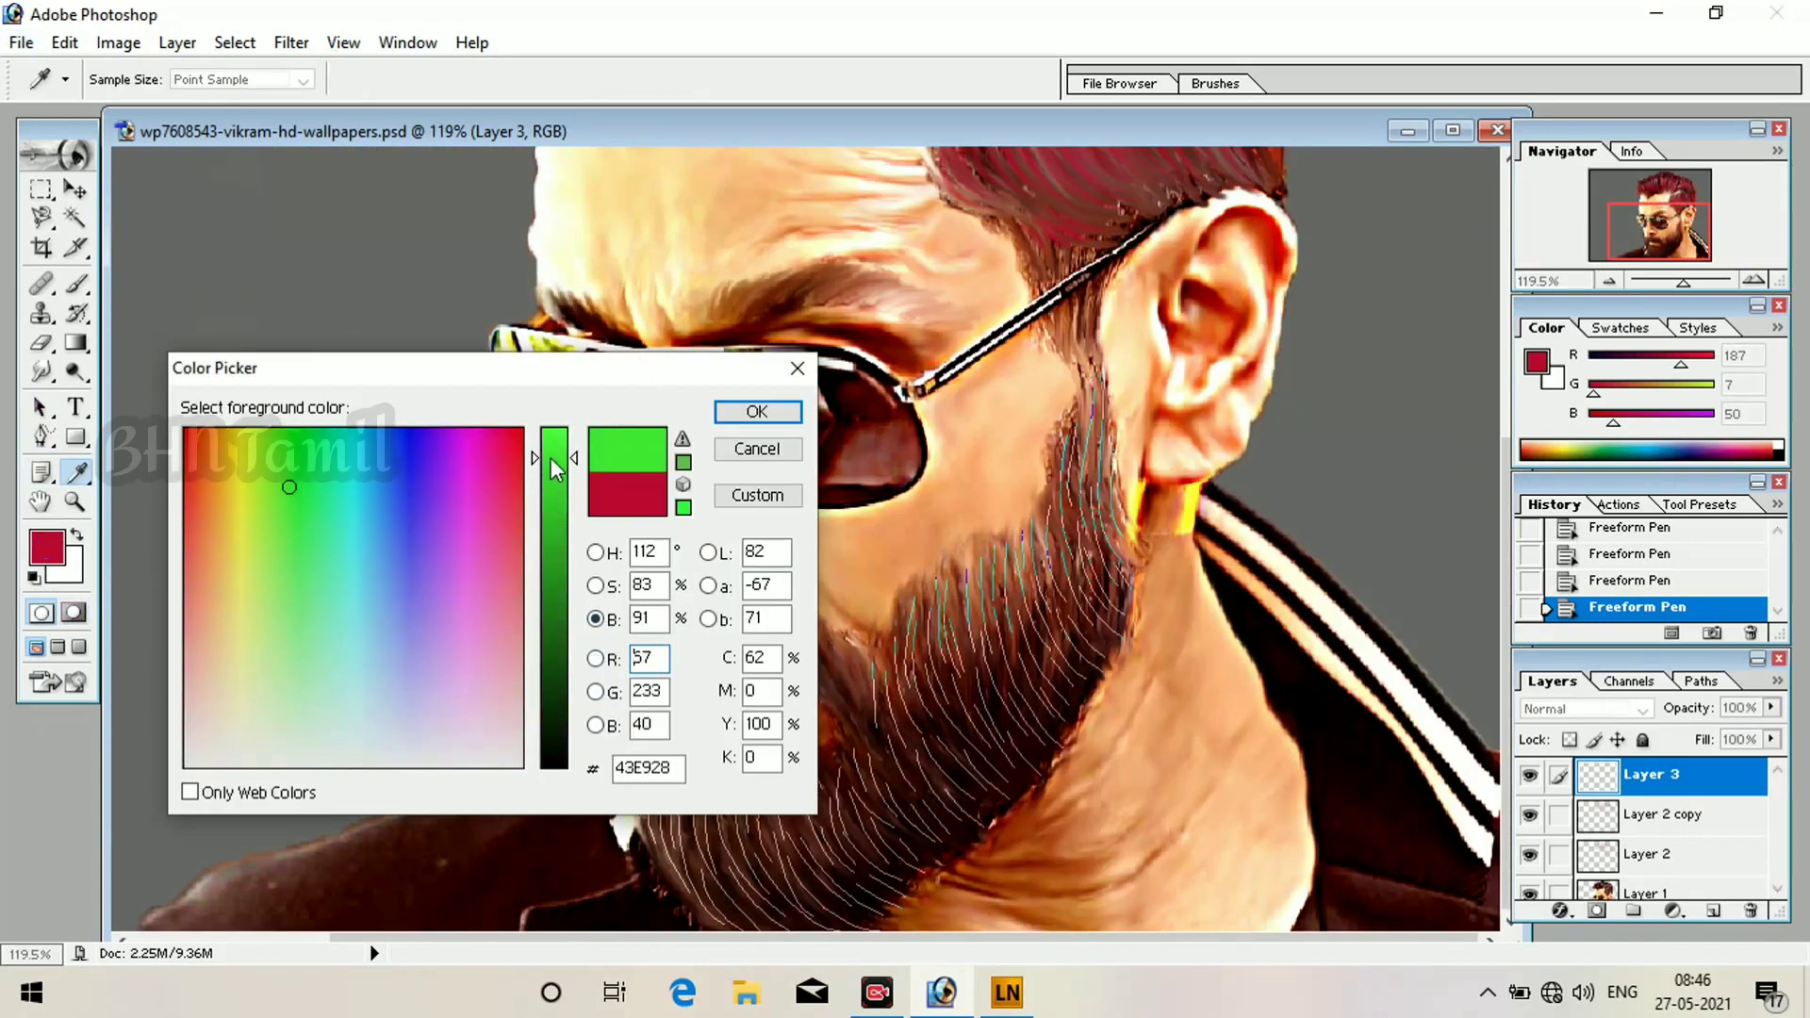
click(757, 411)
click(78, 283)
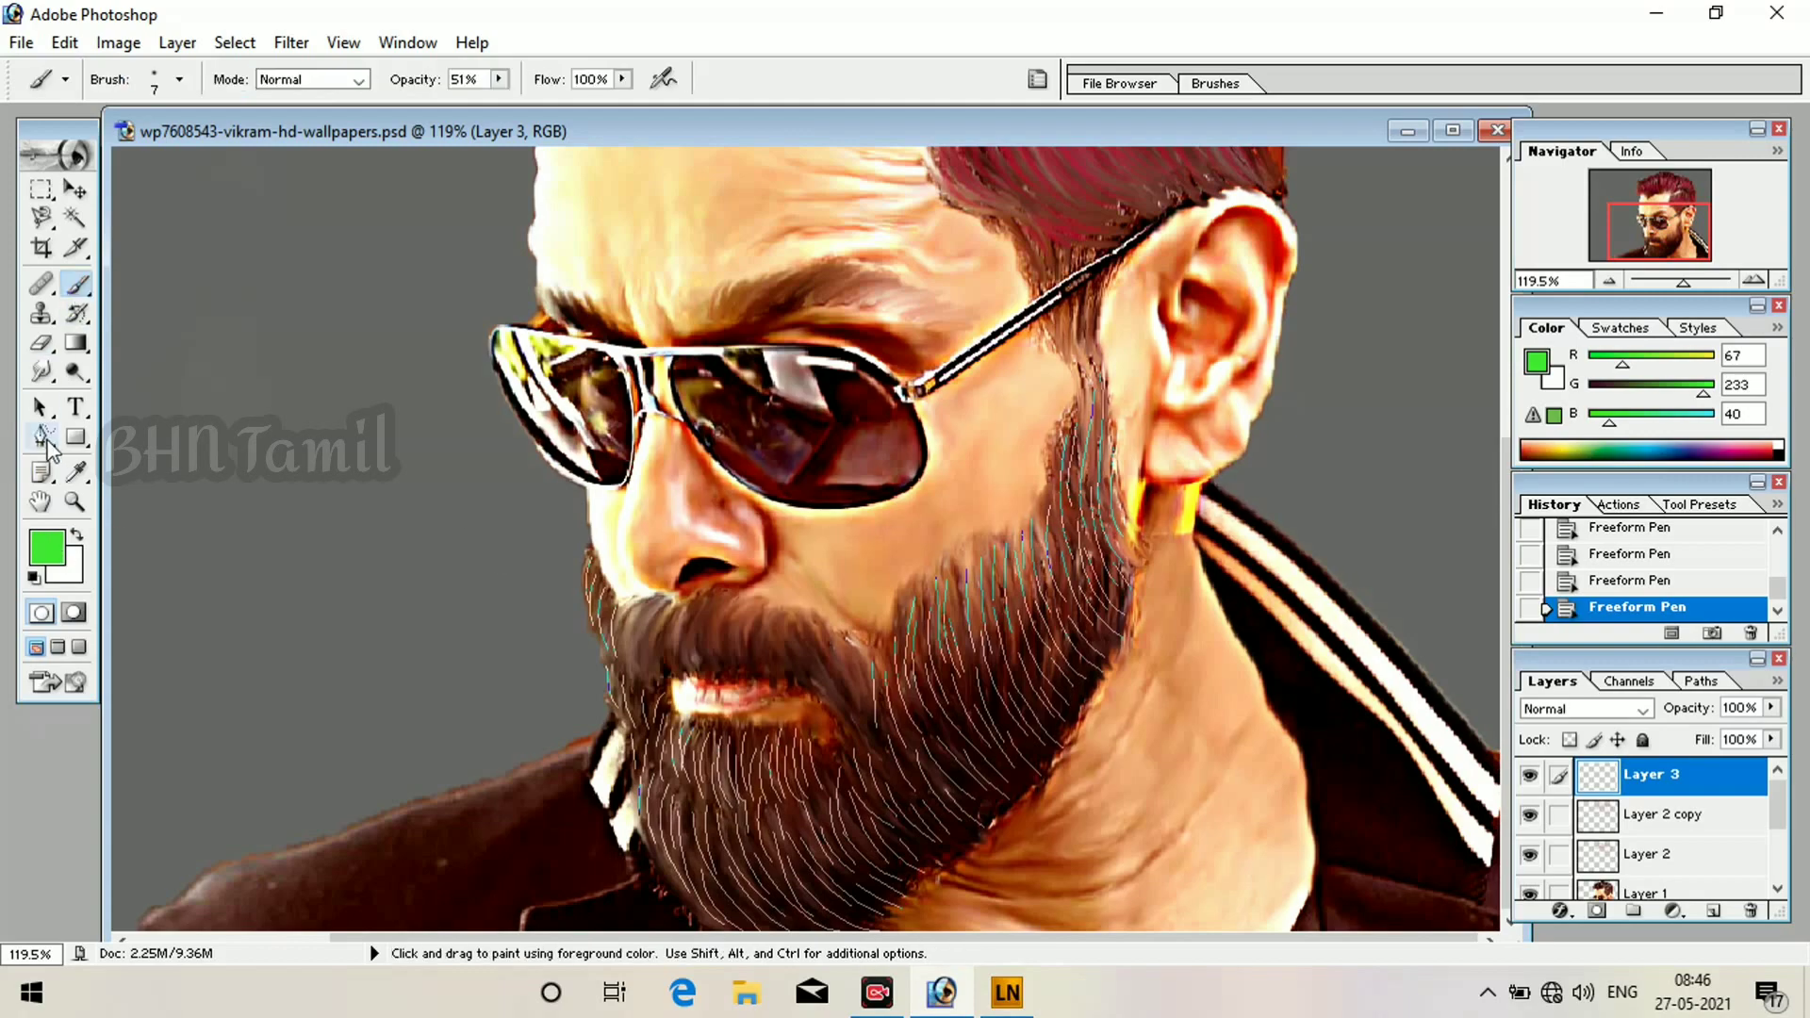
Stroke the traced beard paths with the green brush on Layer 3 and dismiss the paths.
click(42, 437)
right_click(637, 389)
click(736, 610)
click(1043, 484)
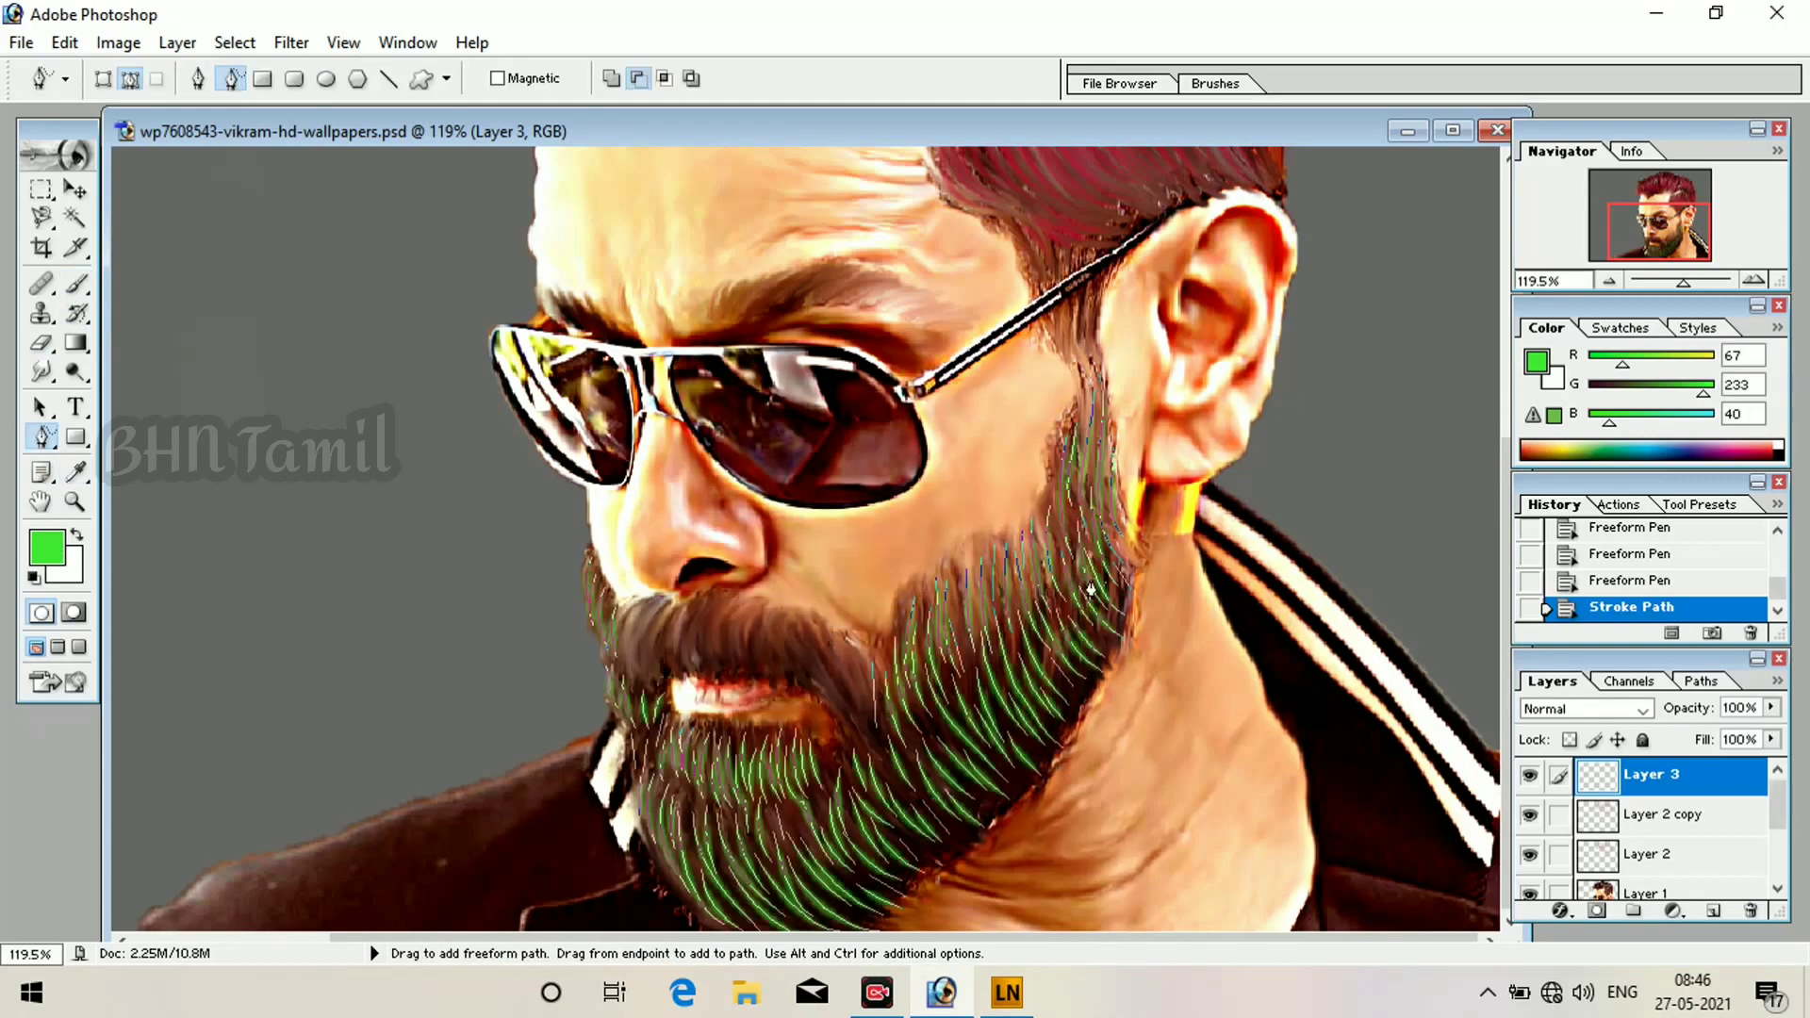
key(Return)
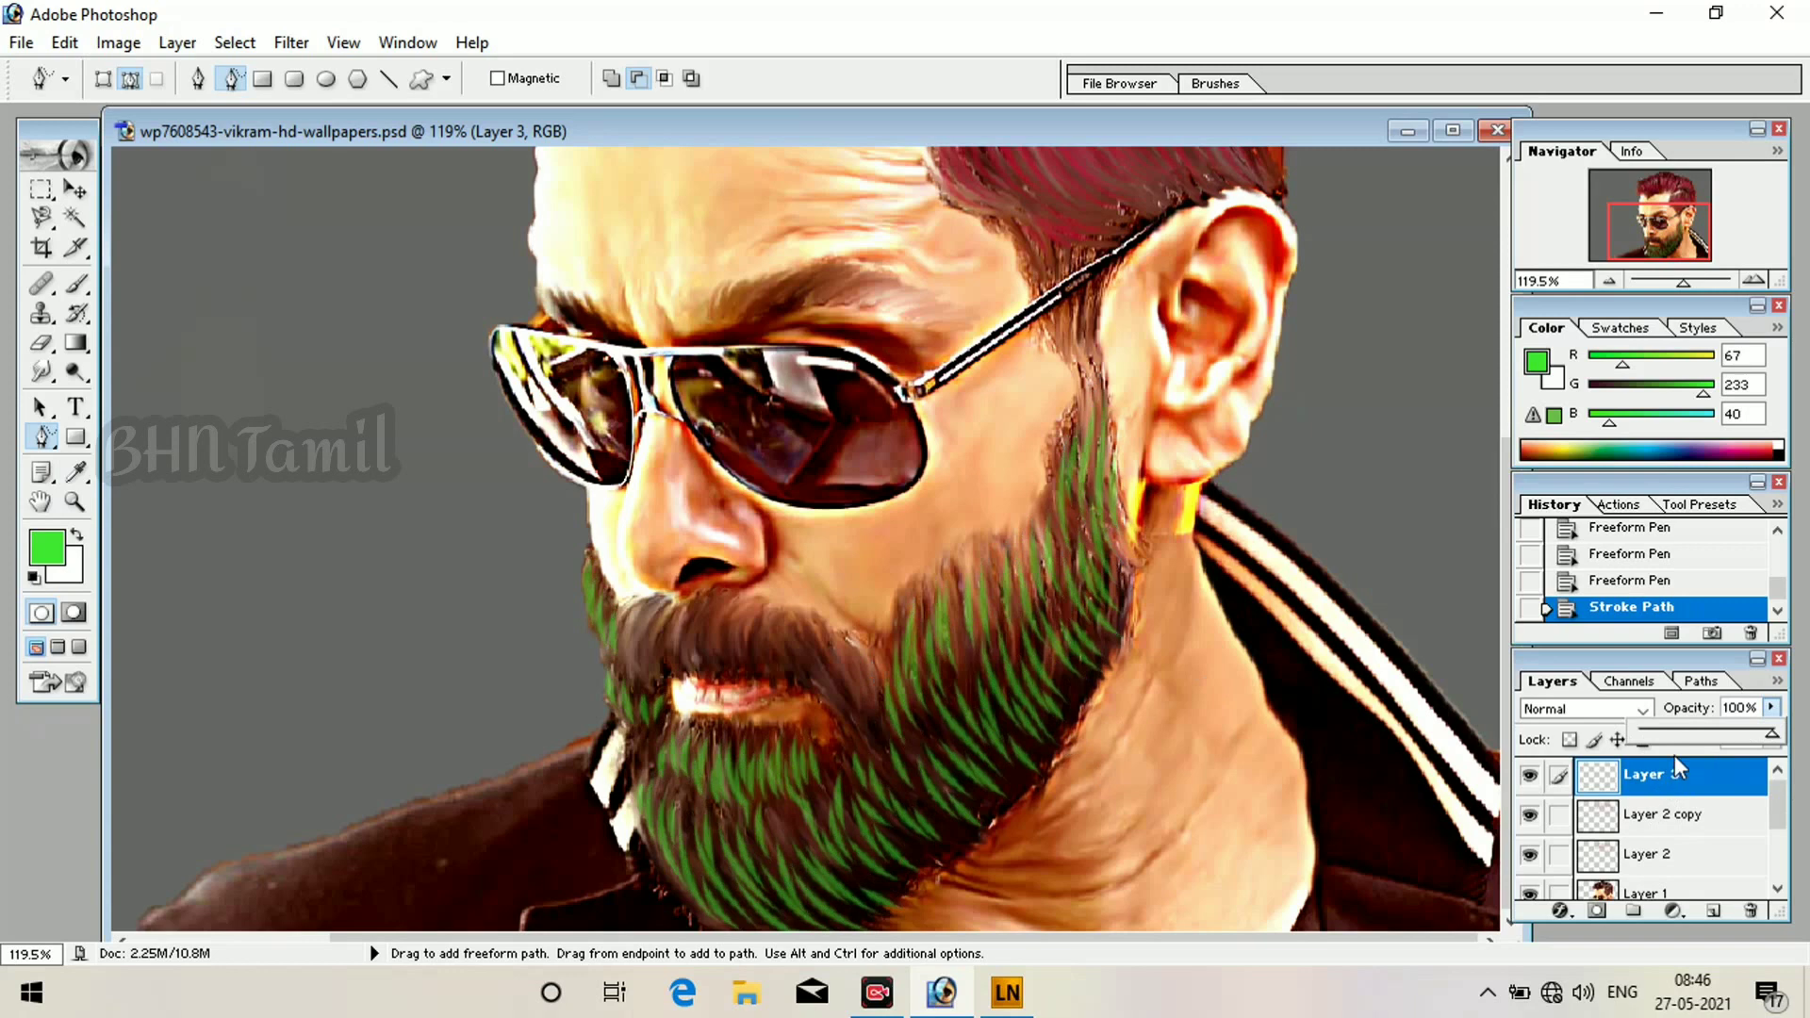
Lower Layer 3's opacity to 63%, duplicate the layer and set the copy's opacity to 30%.
mouse_move(1674, 756)
mouse_down()
mouse_move(1706, 752)
mouse_move(1713, 910)
mouse_up()
click(1772, 708)
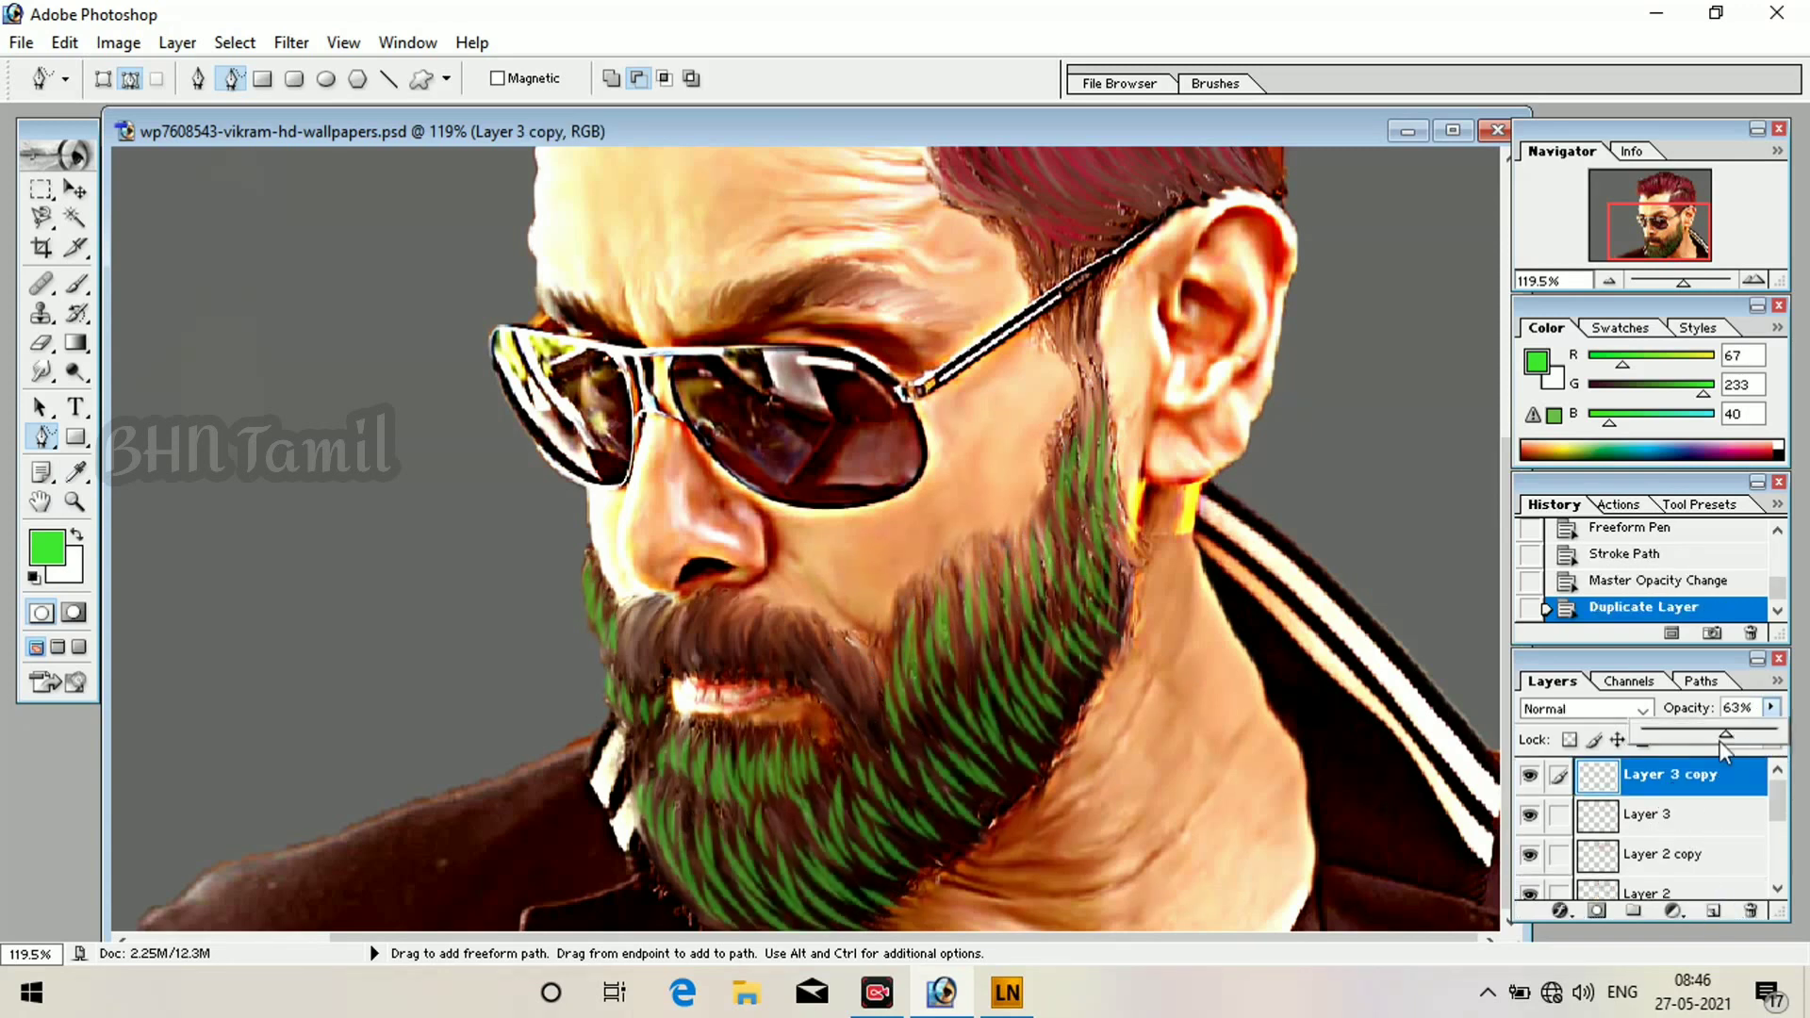
click(1723, 732)
mouse_move(1724, 732)
mouse_down()
mouse_move(1654, 750)
mouse_move(1682, 736)
mouse_up()
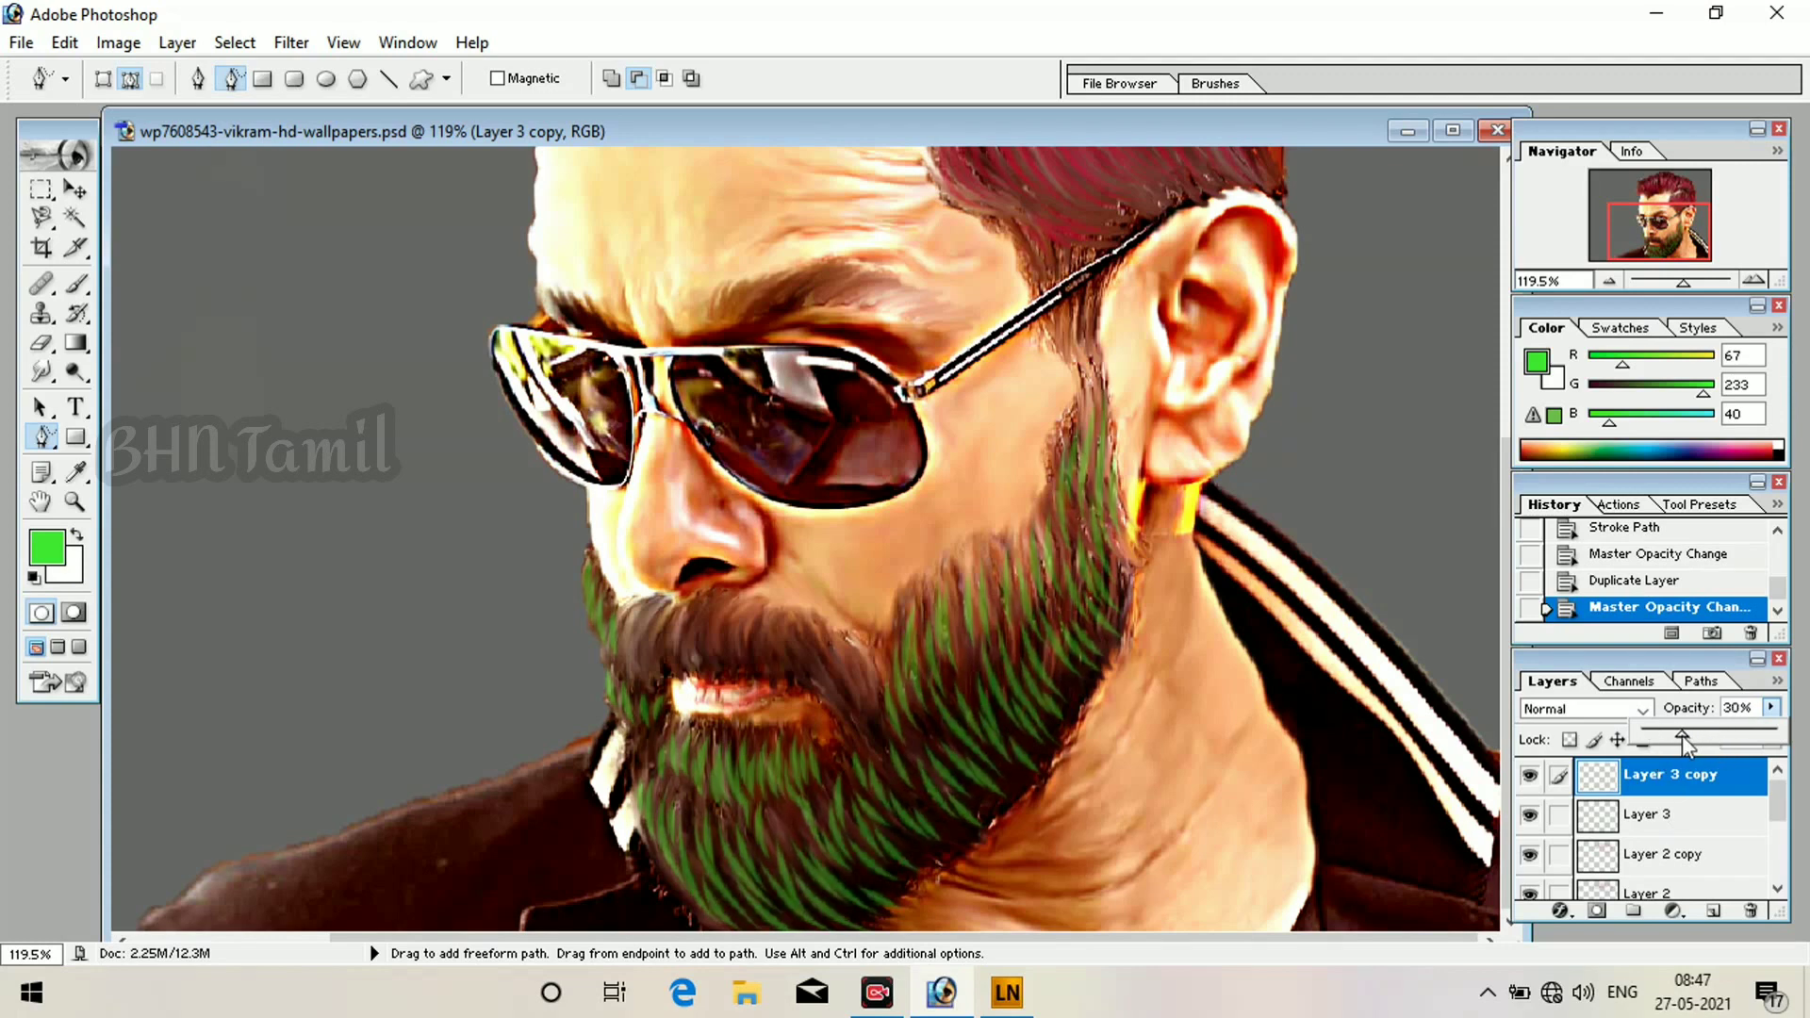
Move the duplicated green beard strands slightly away from the originals to thicken the beard colouring.
key(v)
drag(798, 776, 842, 798)
click(1018, 988)
click(1378, 130)
click(1713, 35)
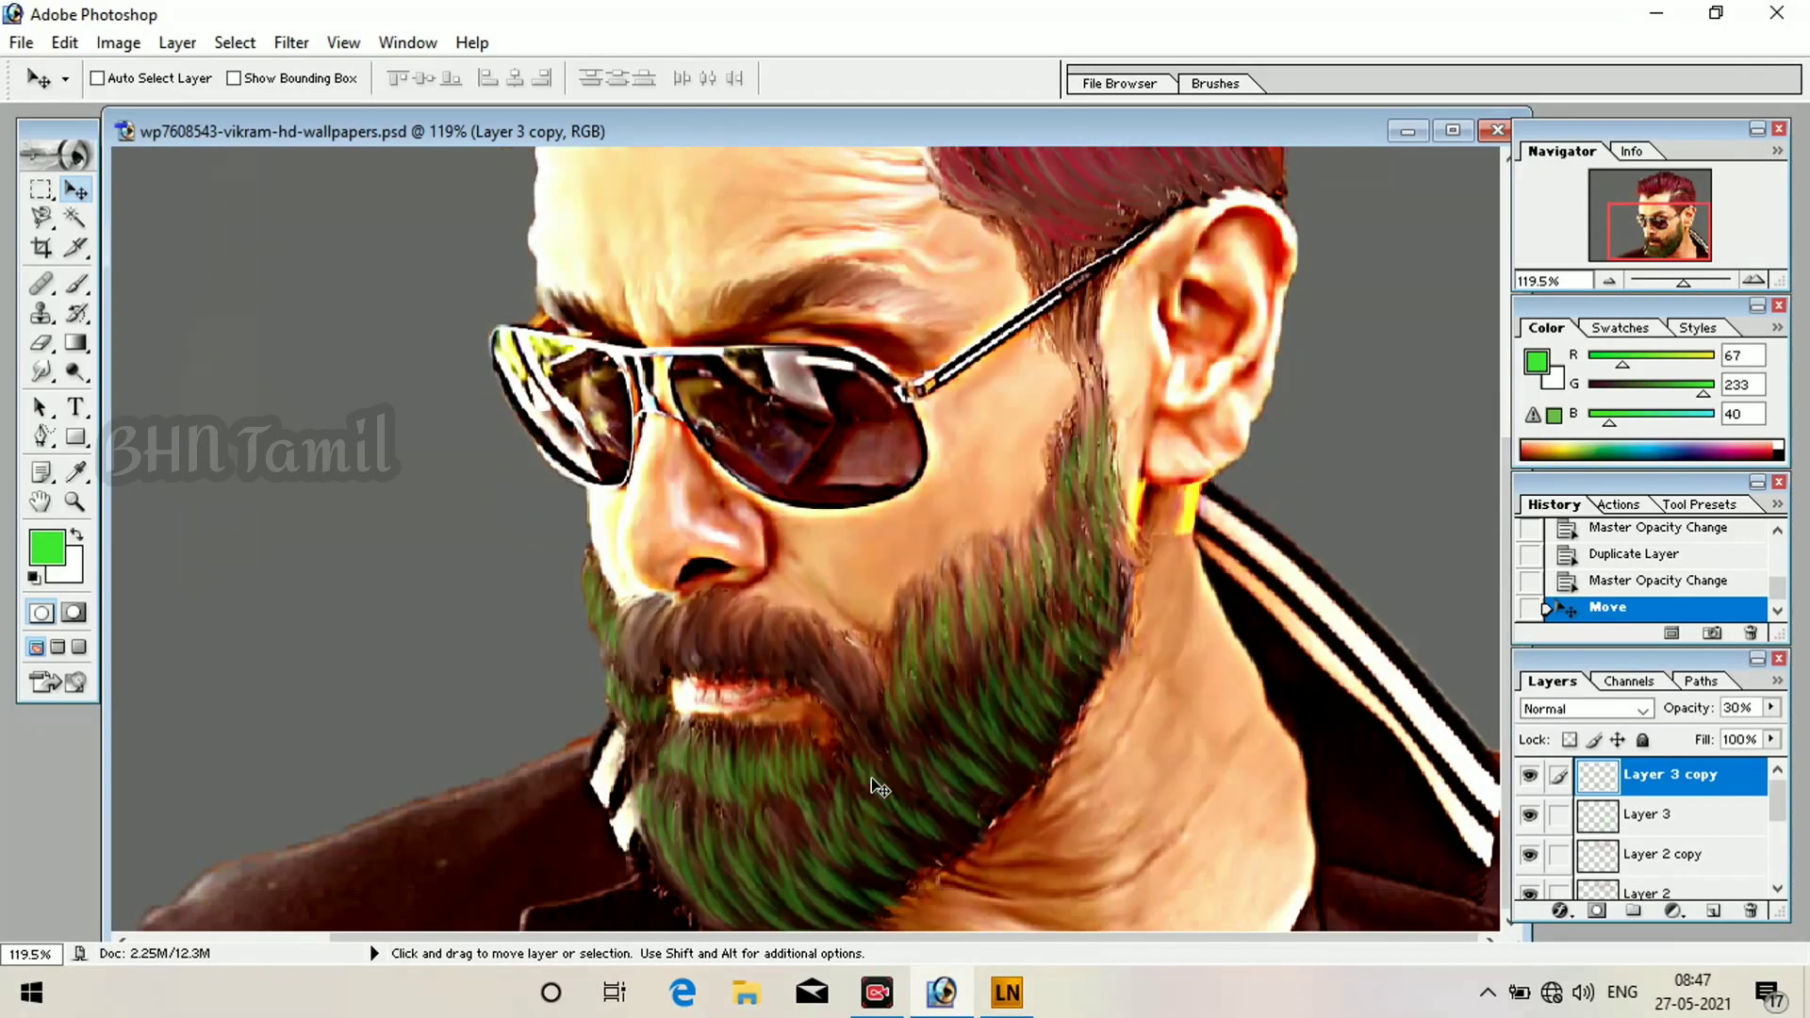
Change the foreground colour to a light blue of RGB 33, 200, 248 for the eyebrows.
scroll(1108, 626, up, 2)
scroll(1103, 624, up, 3)
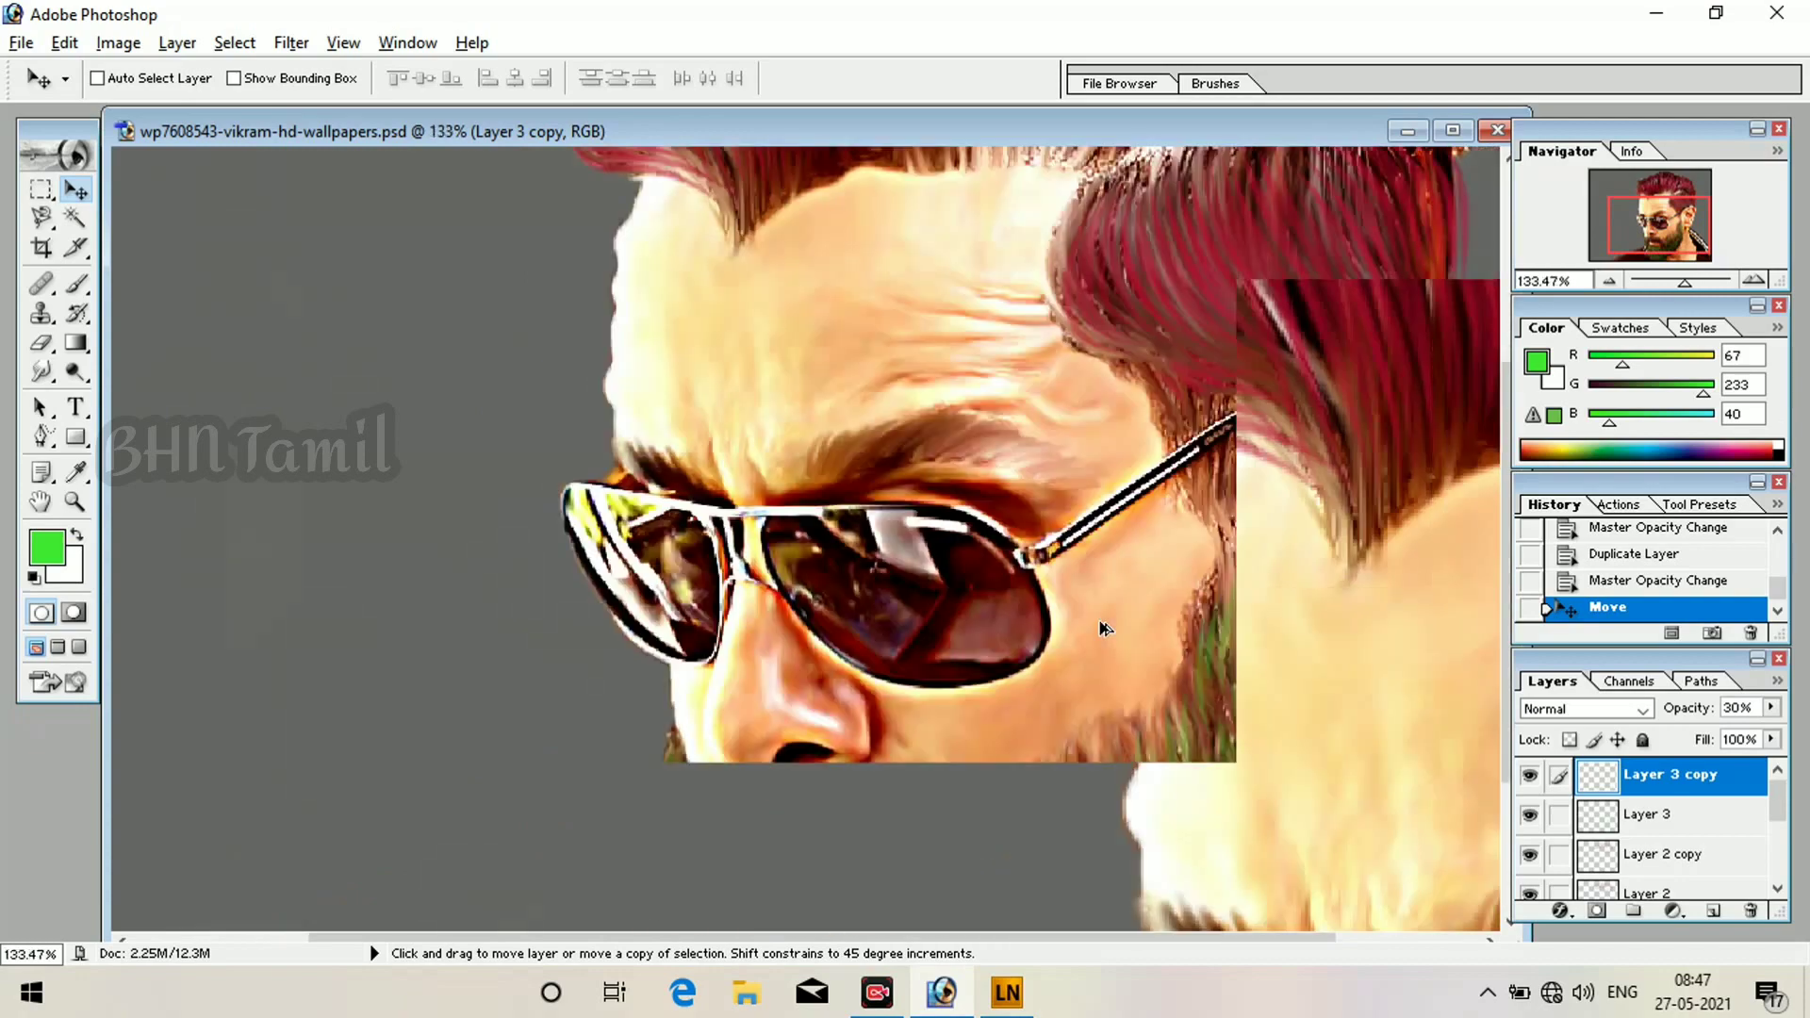
scroll(1101, 623, down, 6)
scroll(1100, 622, up, 2)
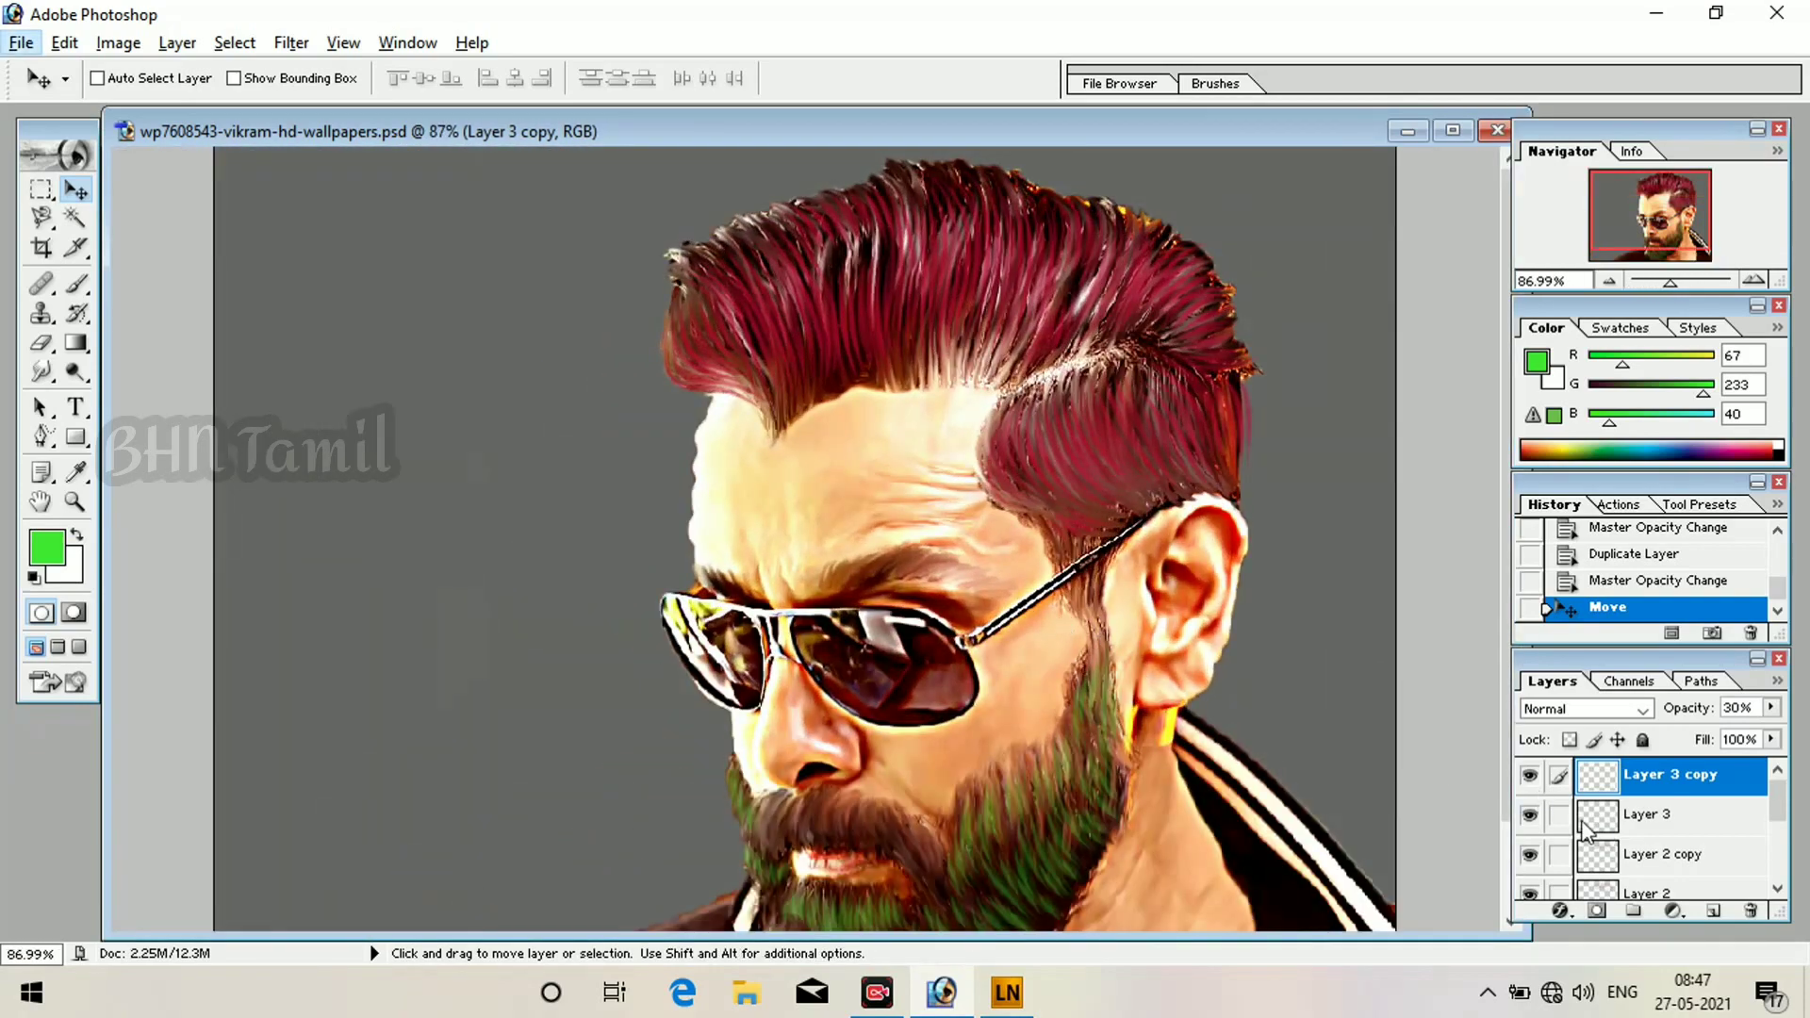
drag(1684, 281, 1698, 280)
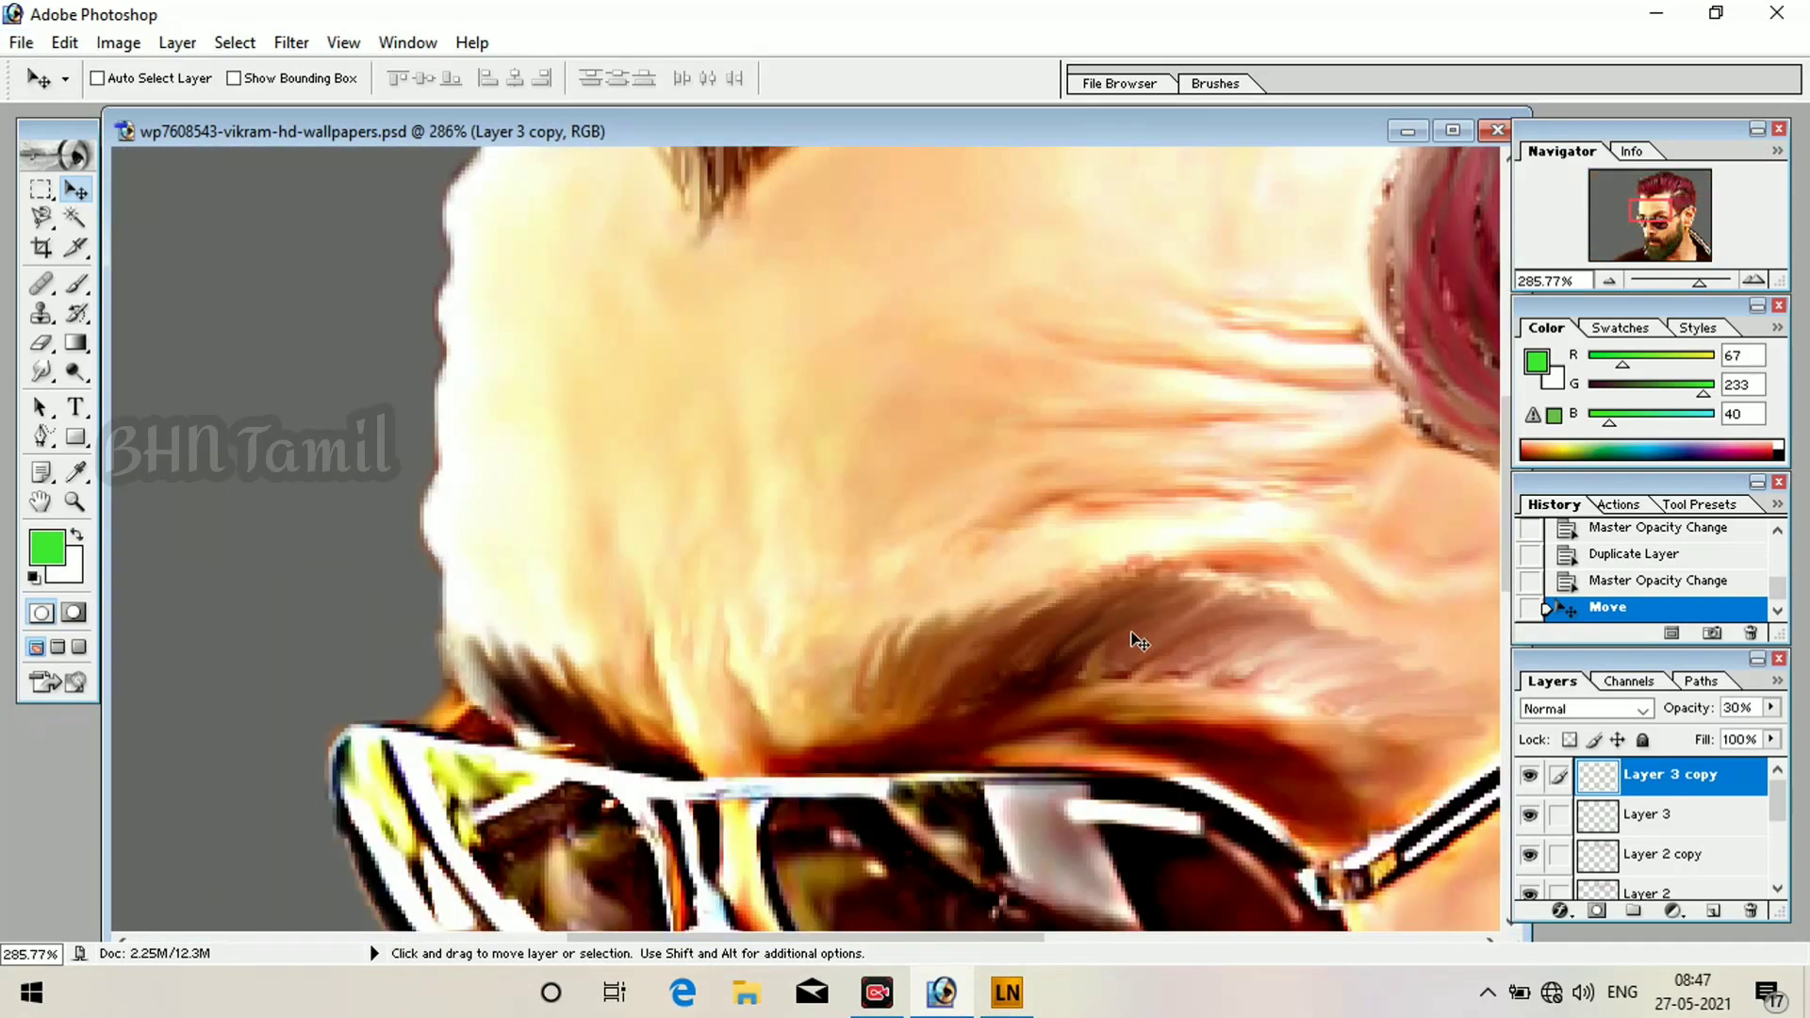
click(47, 547)
drag(556, 528, 559, 476)
click(747, 408)
scroll(759, 542, down, 4)
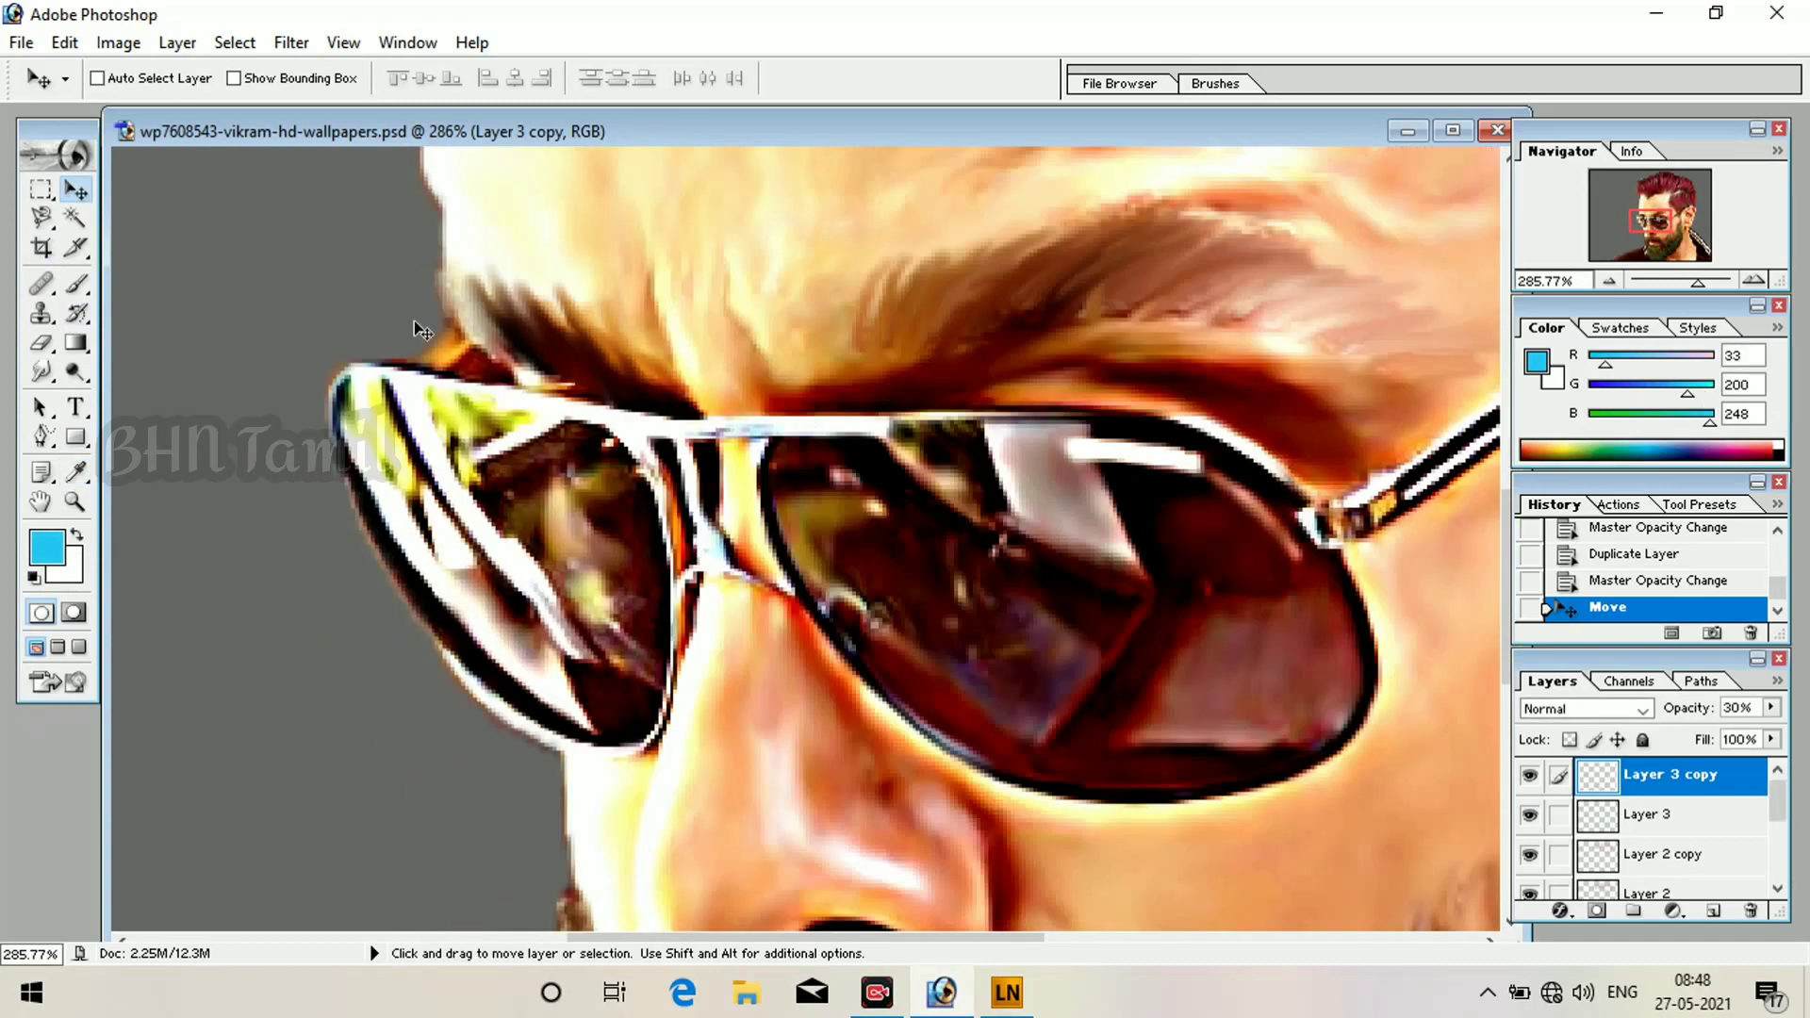
Finger-paint blue strokes into the inner end of the near eyebrow with an 11 px Smudge brush at 72% strength.
click(41, 372)
click(179, 79)
click(181, 80)
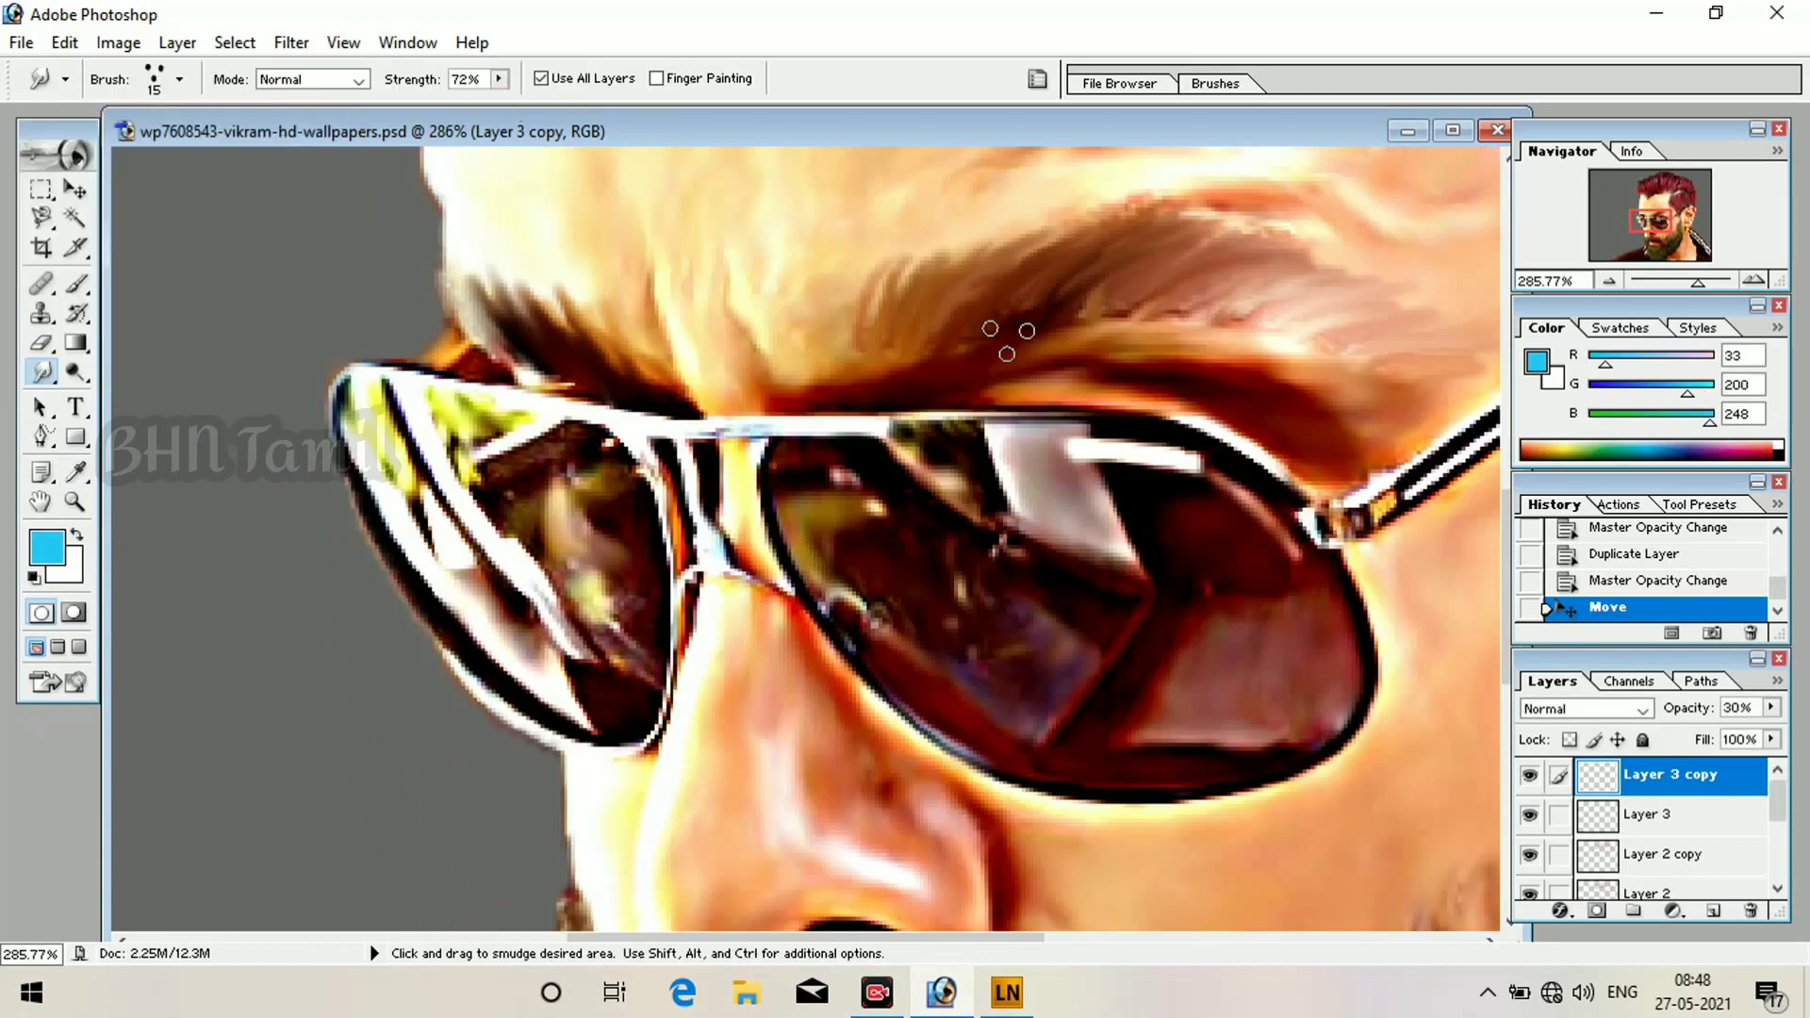
right_click(1007, 339)
drag(1057, 337, 1077, 337)
click(829, 562)
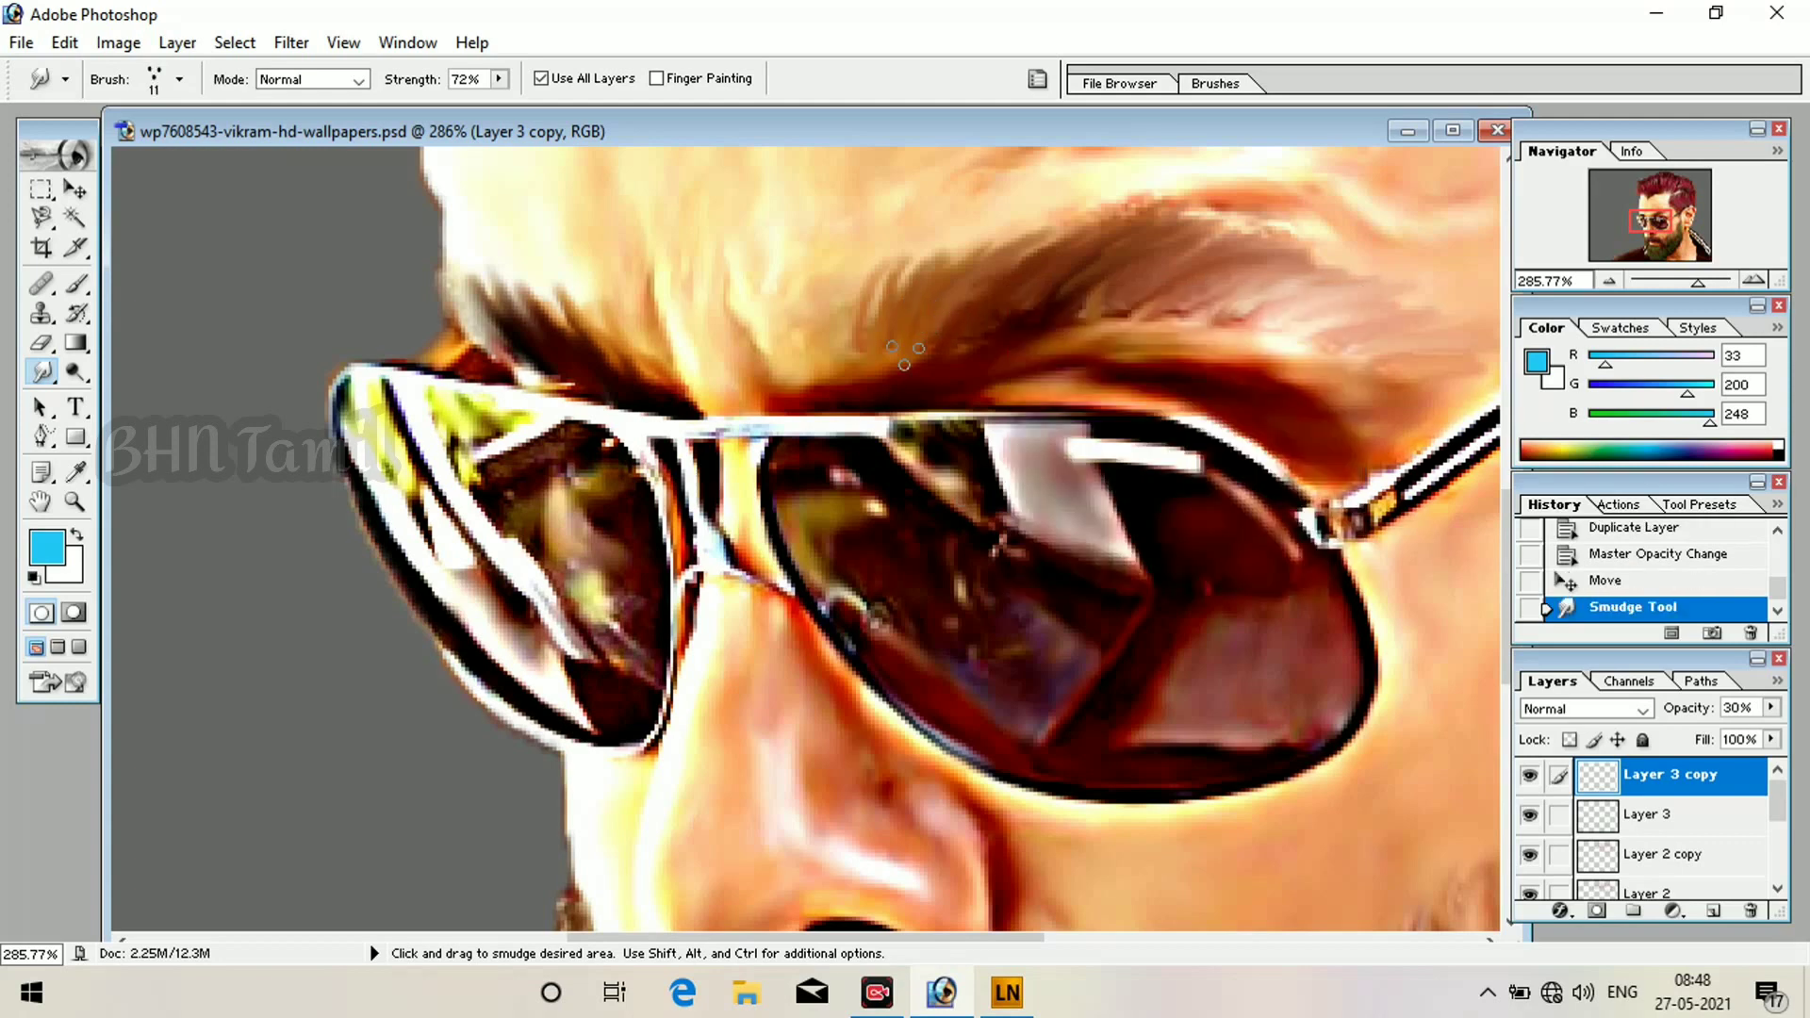
alt+click(894, 332)
alt+click(956, 249)
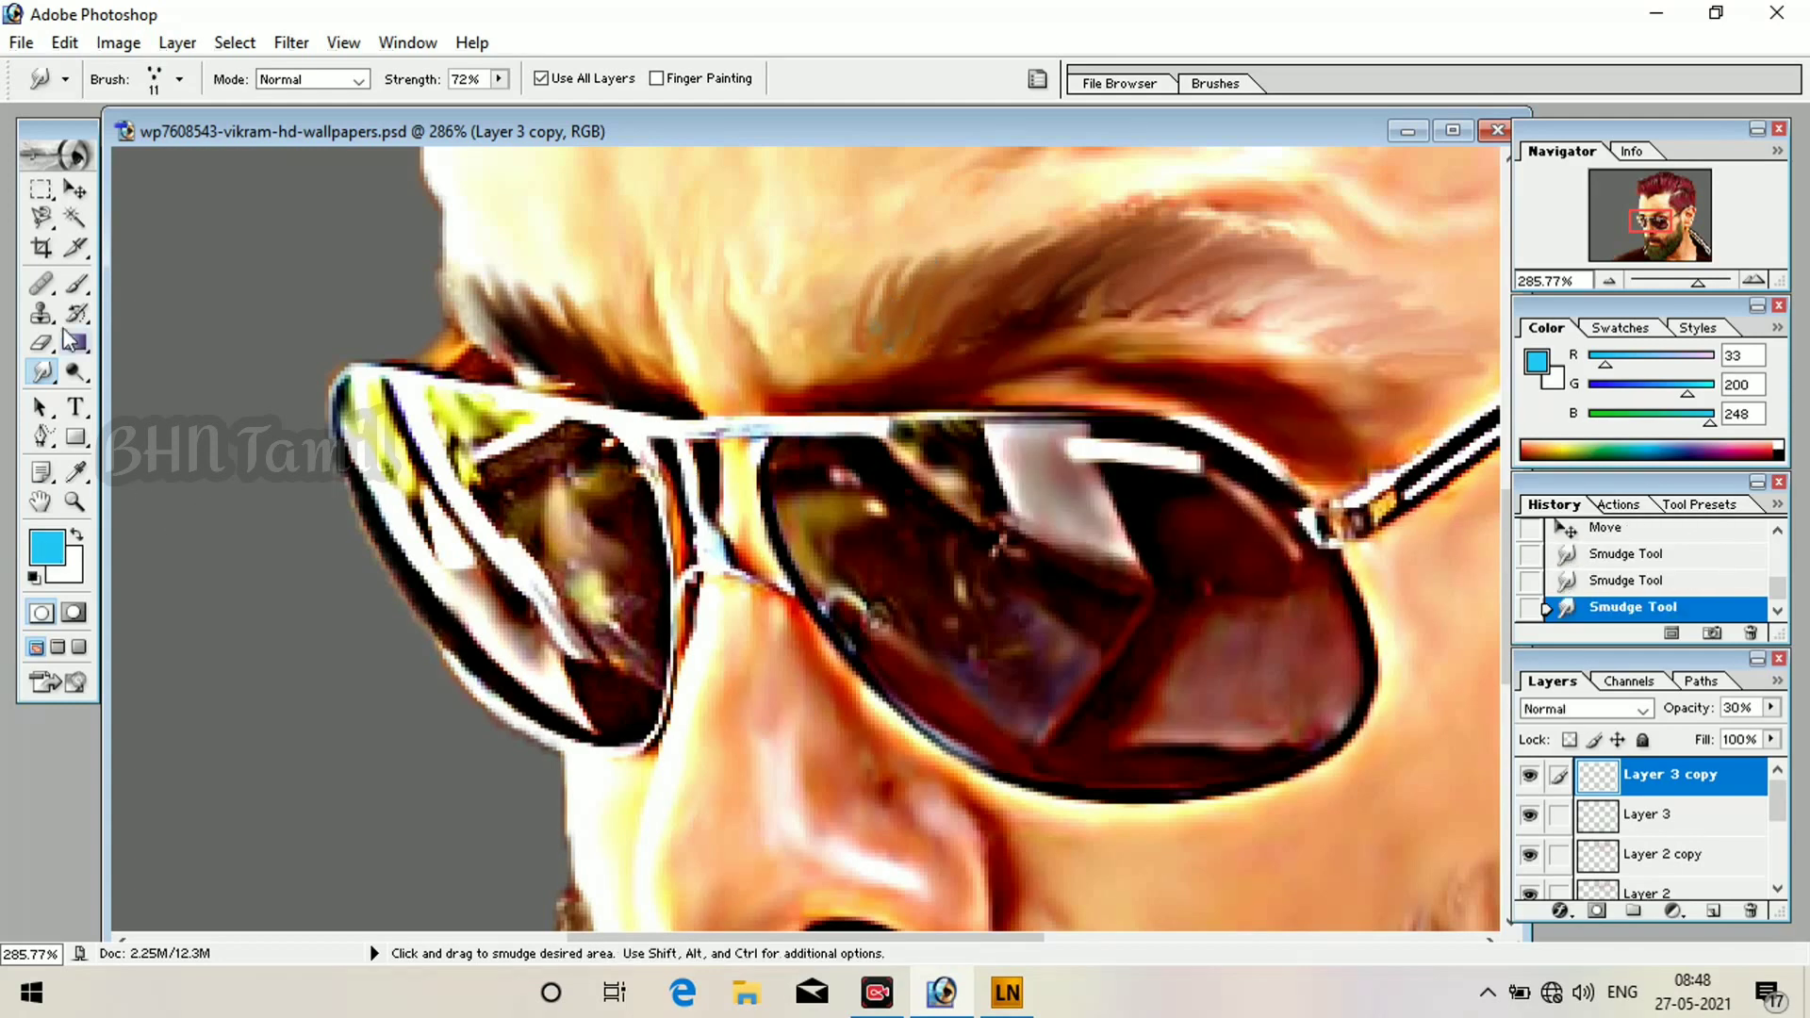
Set the Brush opacity to 68% and the Smudge strength to 90%, then smudge blue hairs along the near eyebrow.
click(76, 284)
drag(501, 84, 524, 118)
key(r)
drag(905, 335, 954, 263)
drag(501, 80, 524, 108)
mouse_move(898, 332)
mouse_down()
mouse_move(914, 308)
mouse_move(996, 285)
mouse_up()
drag(1009, 330, 1042, 280)
drag(1052, 313, 1061, 289)
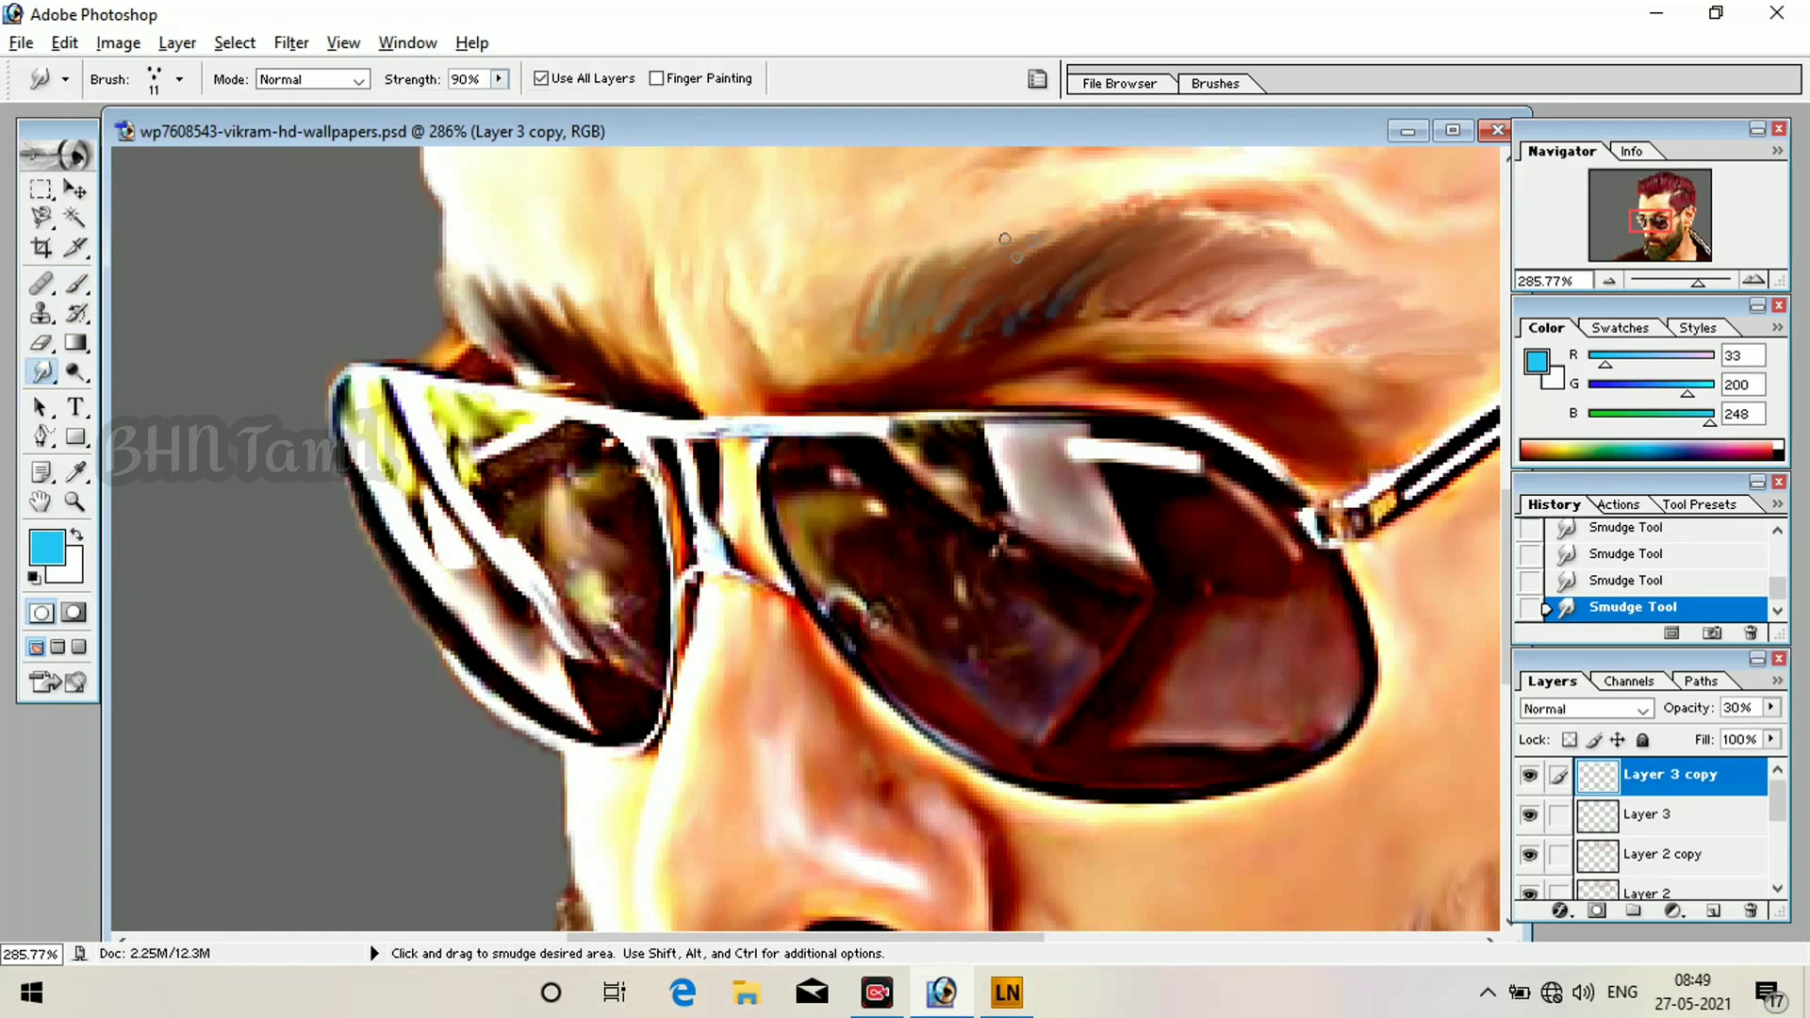
drag(918, 318, 940, 243)
drag(948, 325, 960, 308)
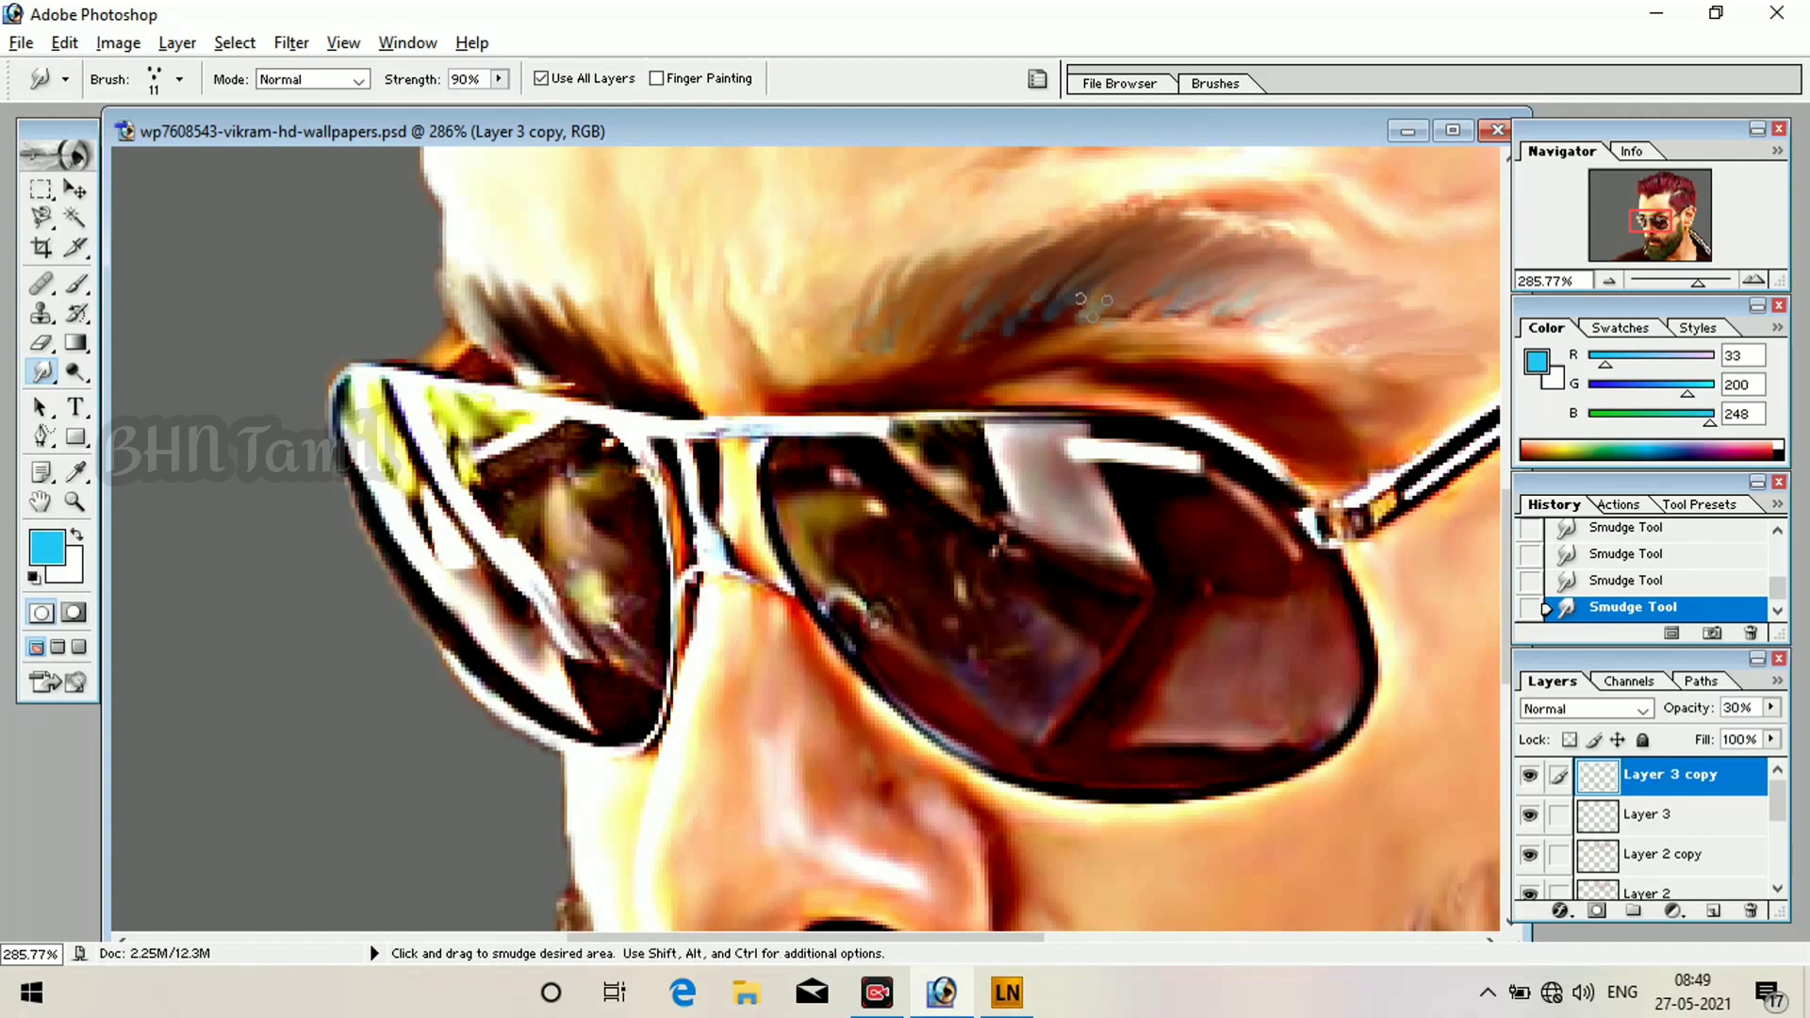
Smudge blue hair strokes into the far eyebrow above the sunglasses.
scroll(1067, 311, up, 3)
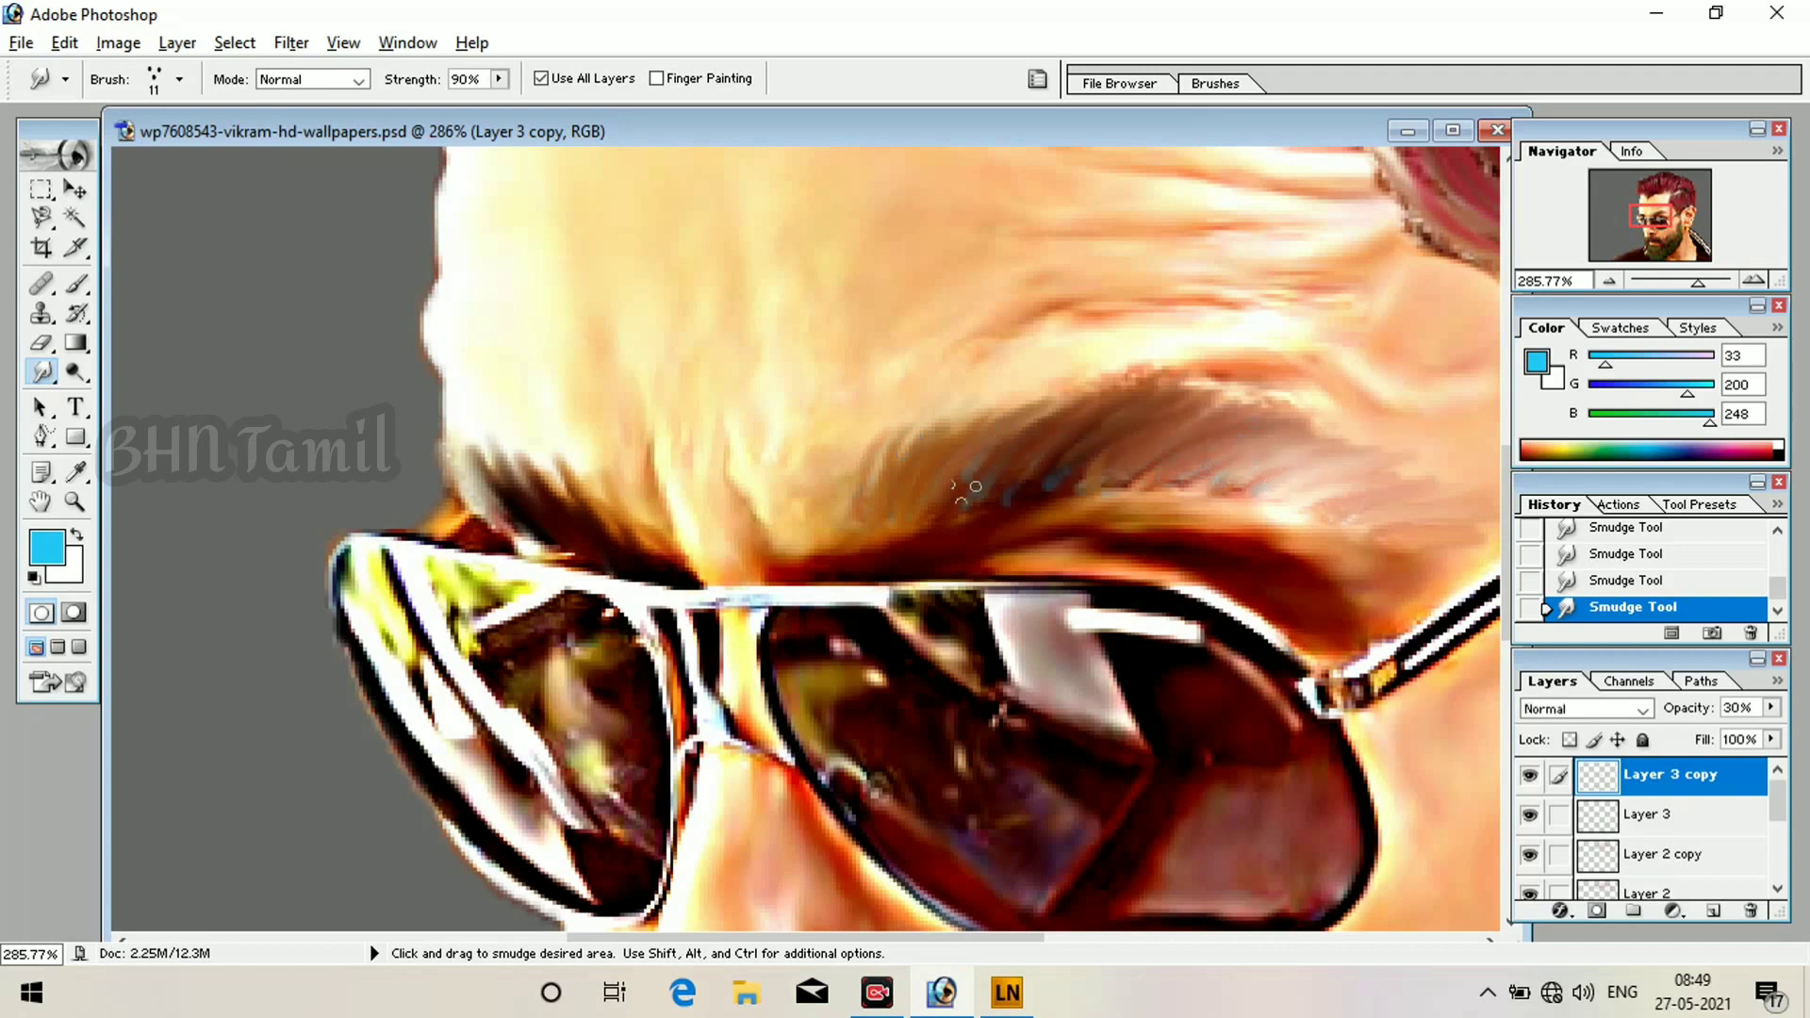
scroll(976, 486, up, 1)
drag(564, 582, 542, 555)
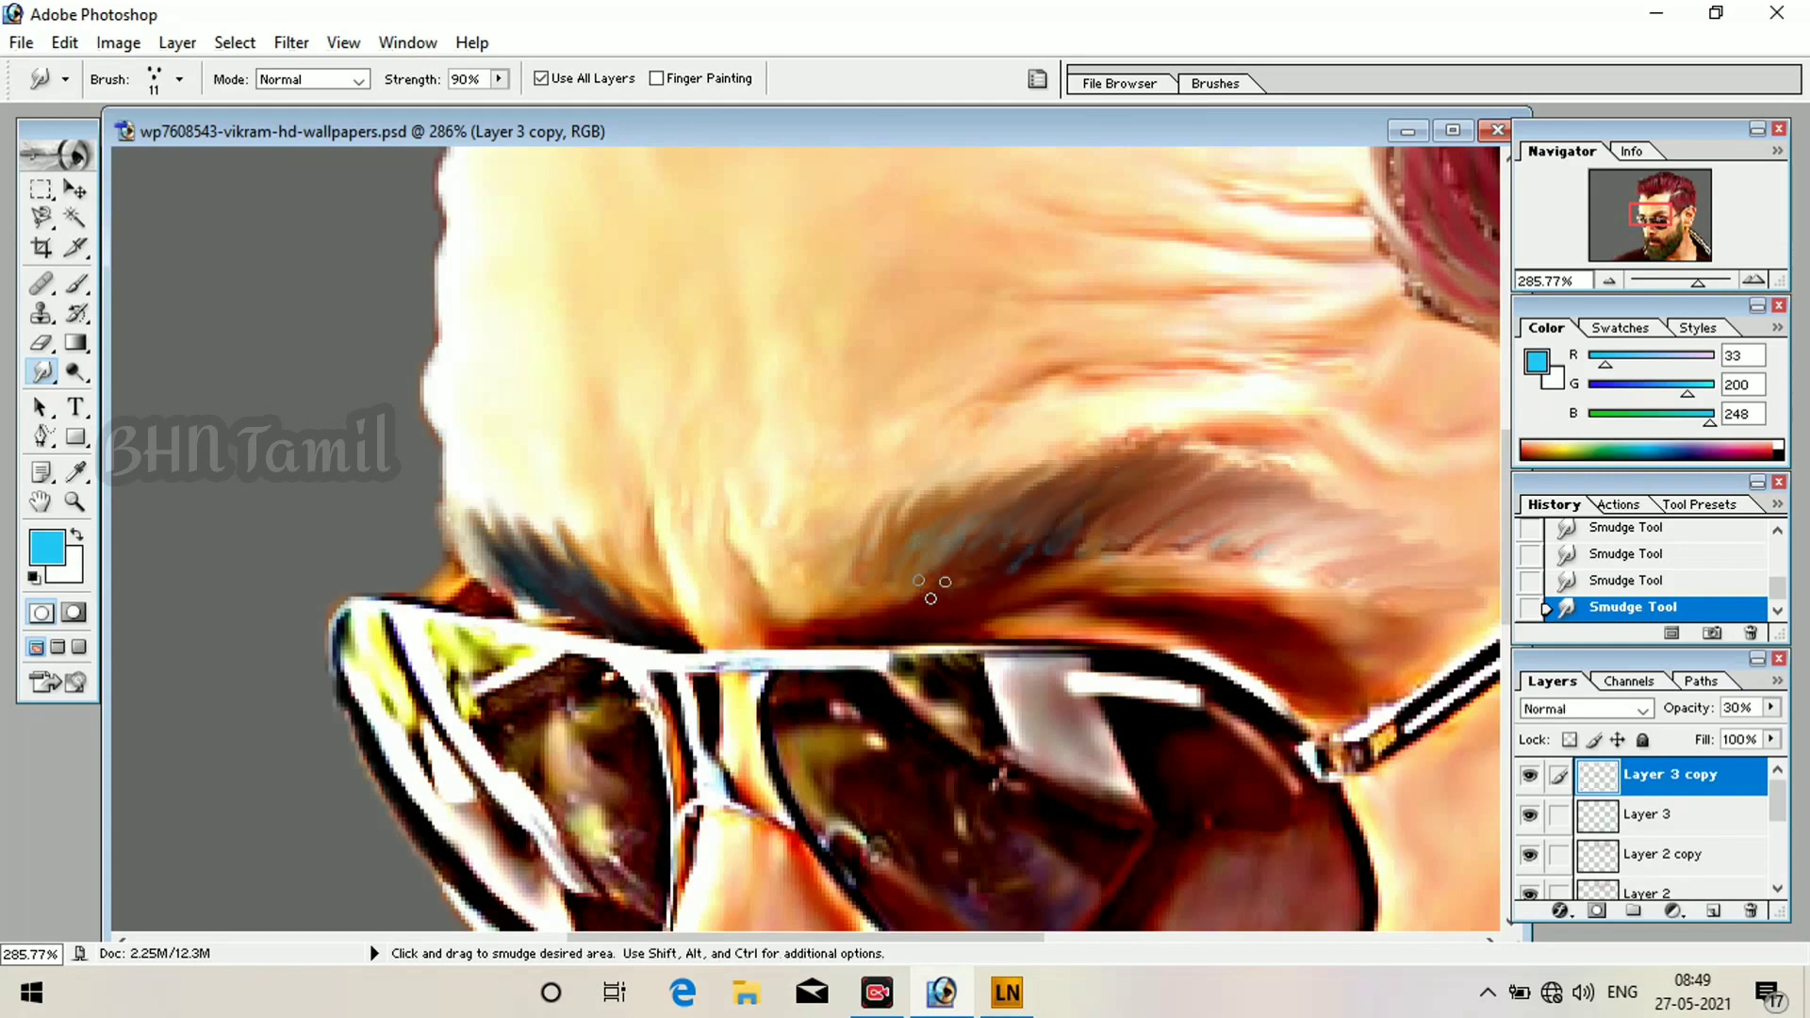
Load the outline of Layer 1 as a selection and give the Brush tool a soft 312 px tip.
scroll(931, 589, down, 5)
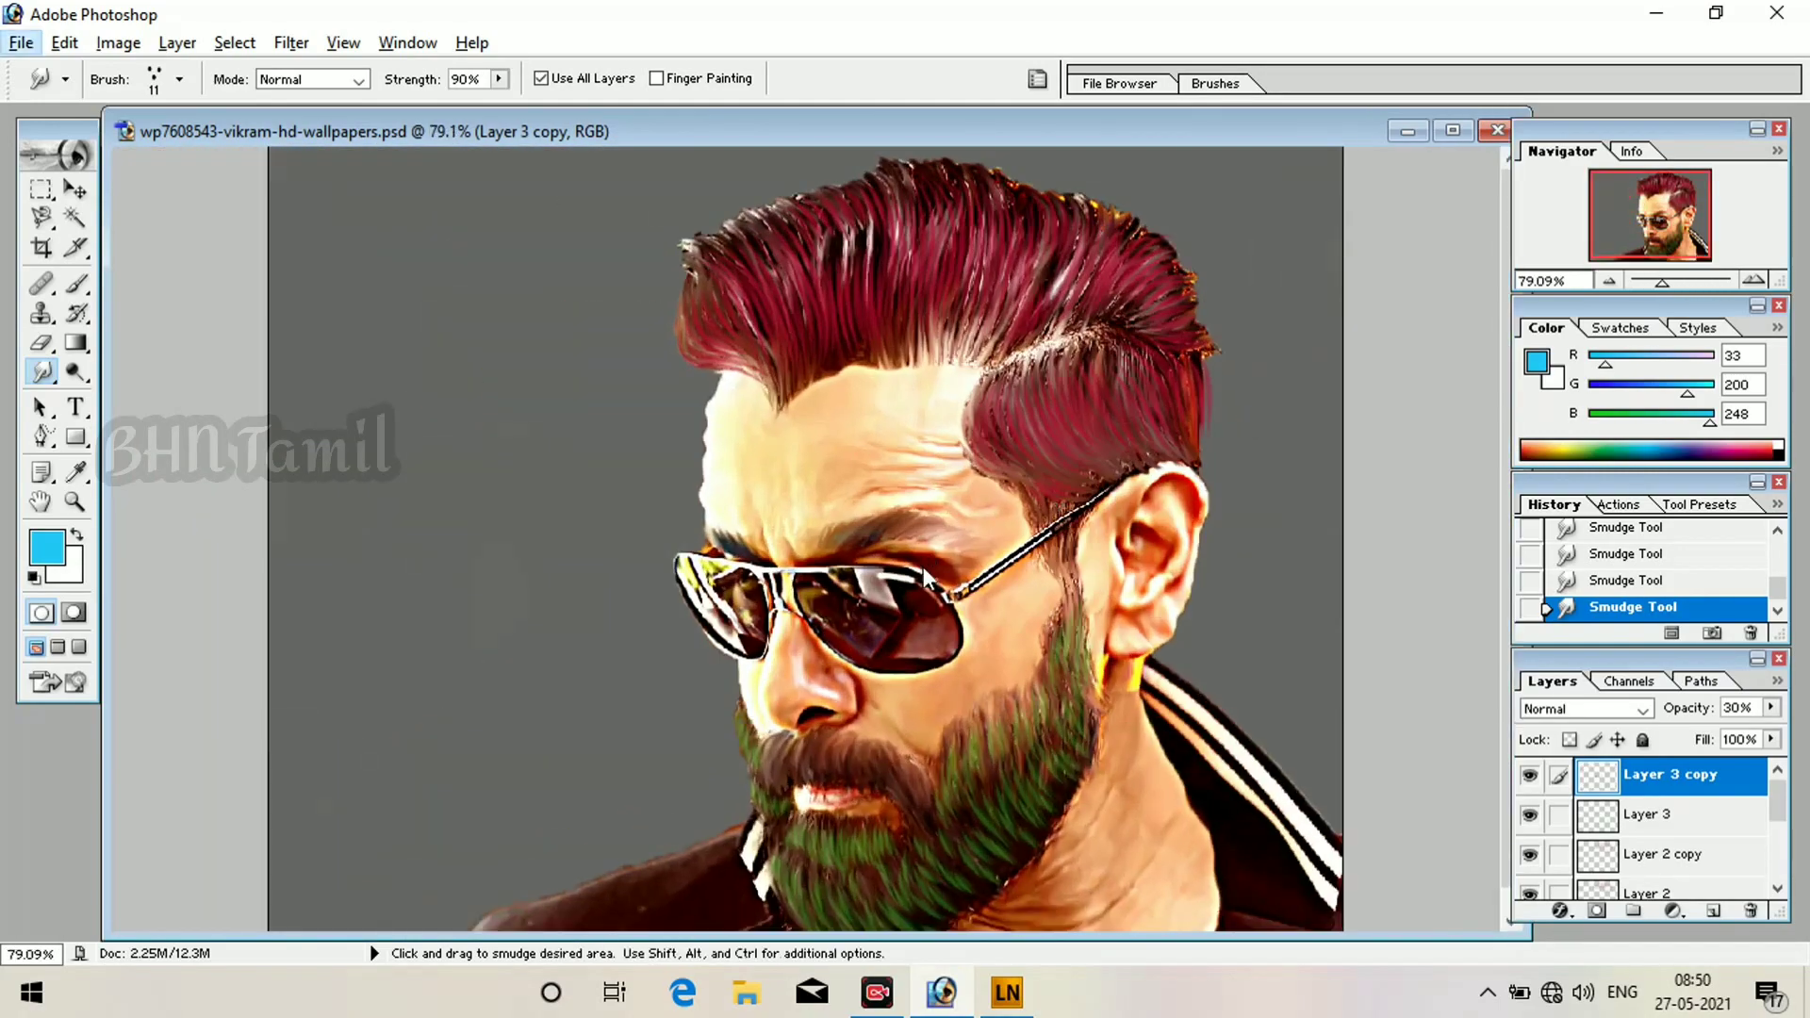
scroll(924, 577, down, 1)
click(77, 283)
scroll(1726, 820, down, 3)
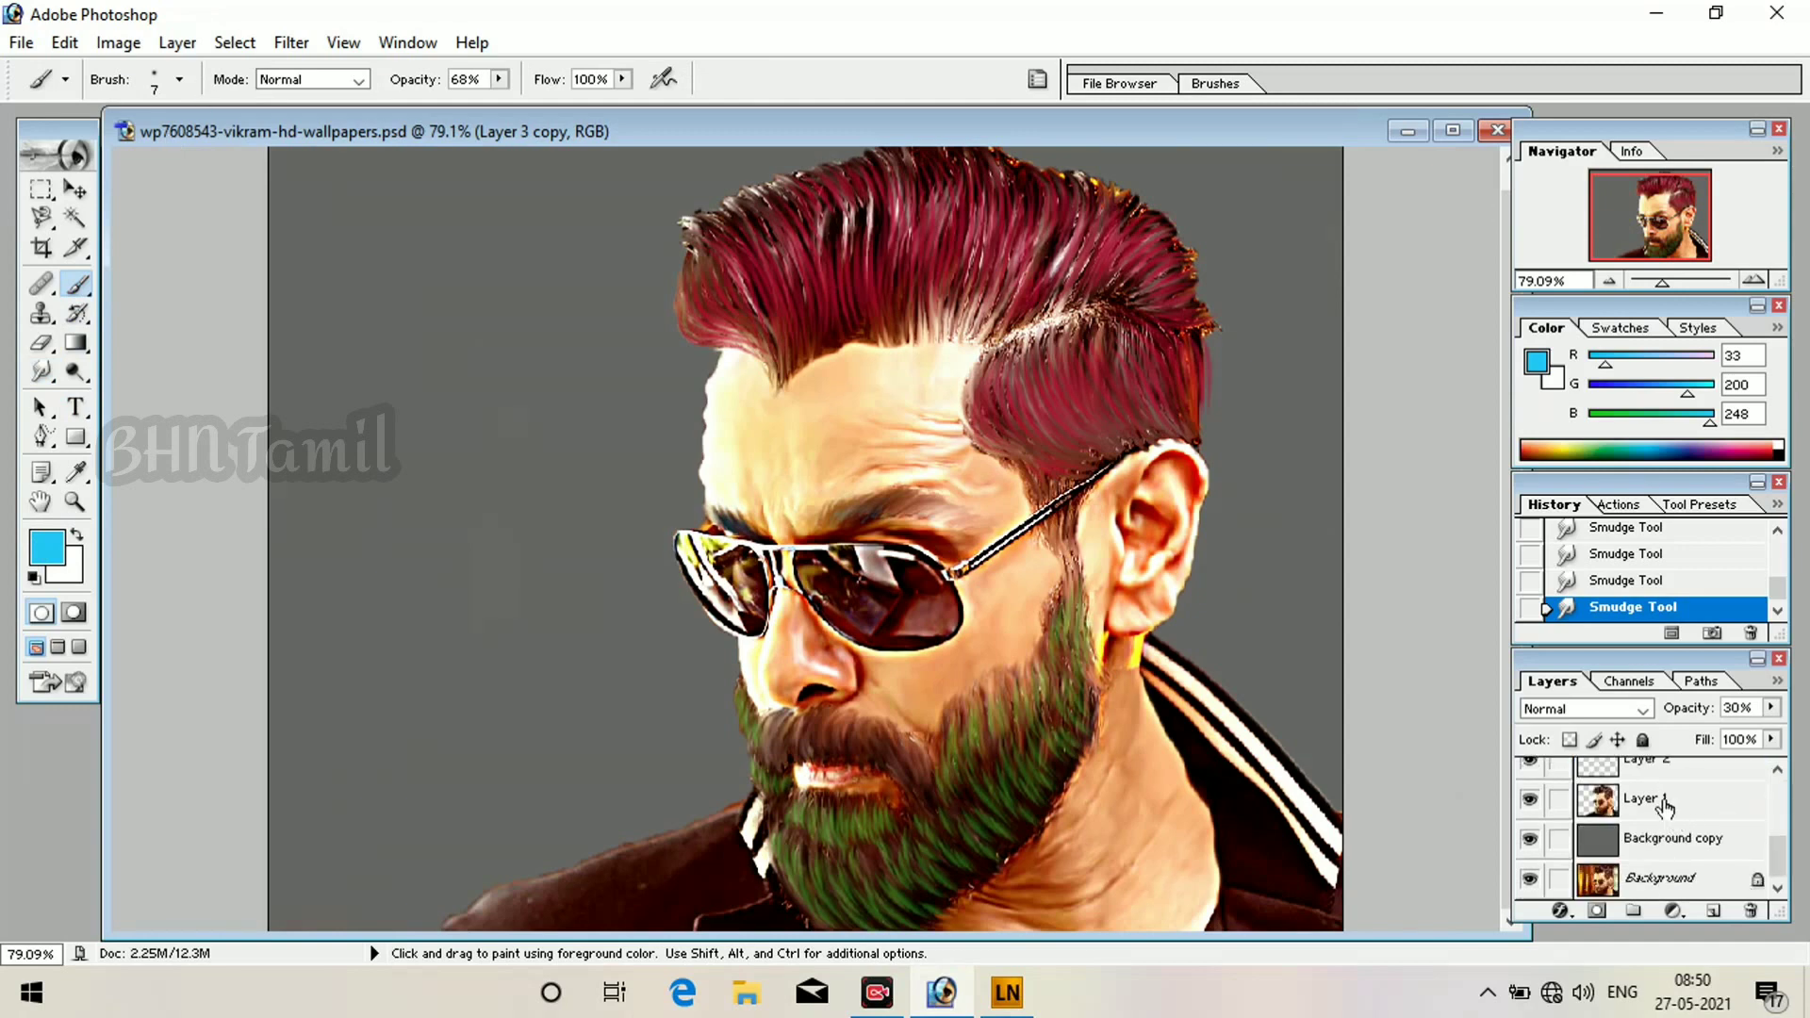
ctrl+click(1598, 798)
click(180, 80)
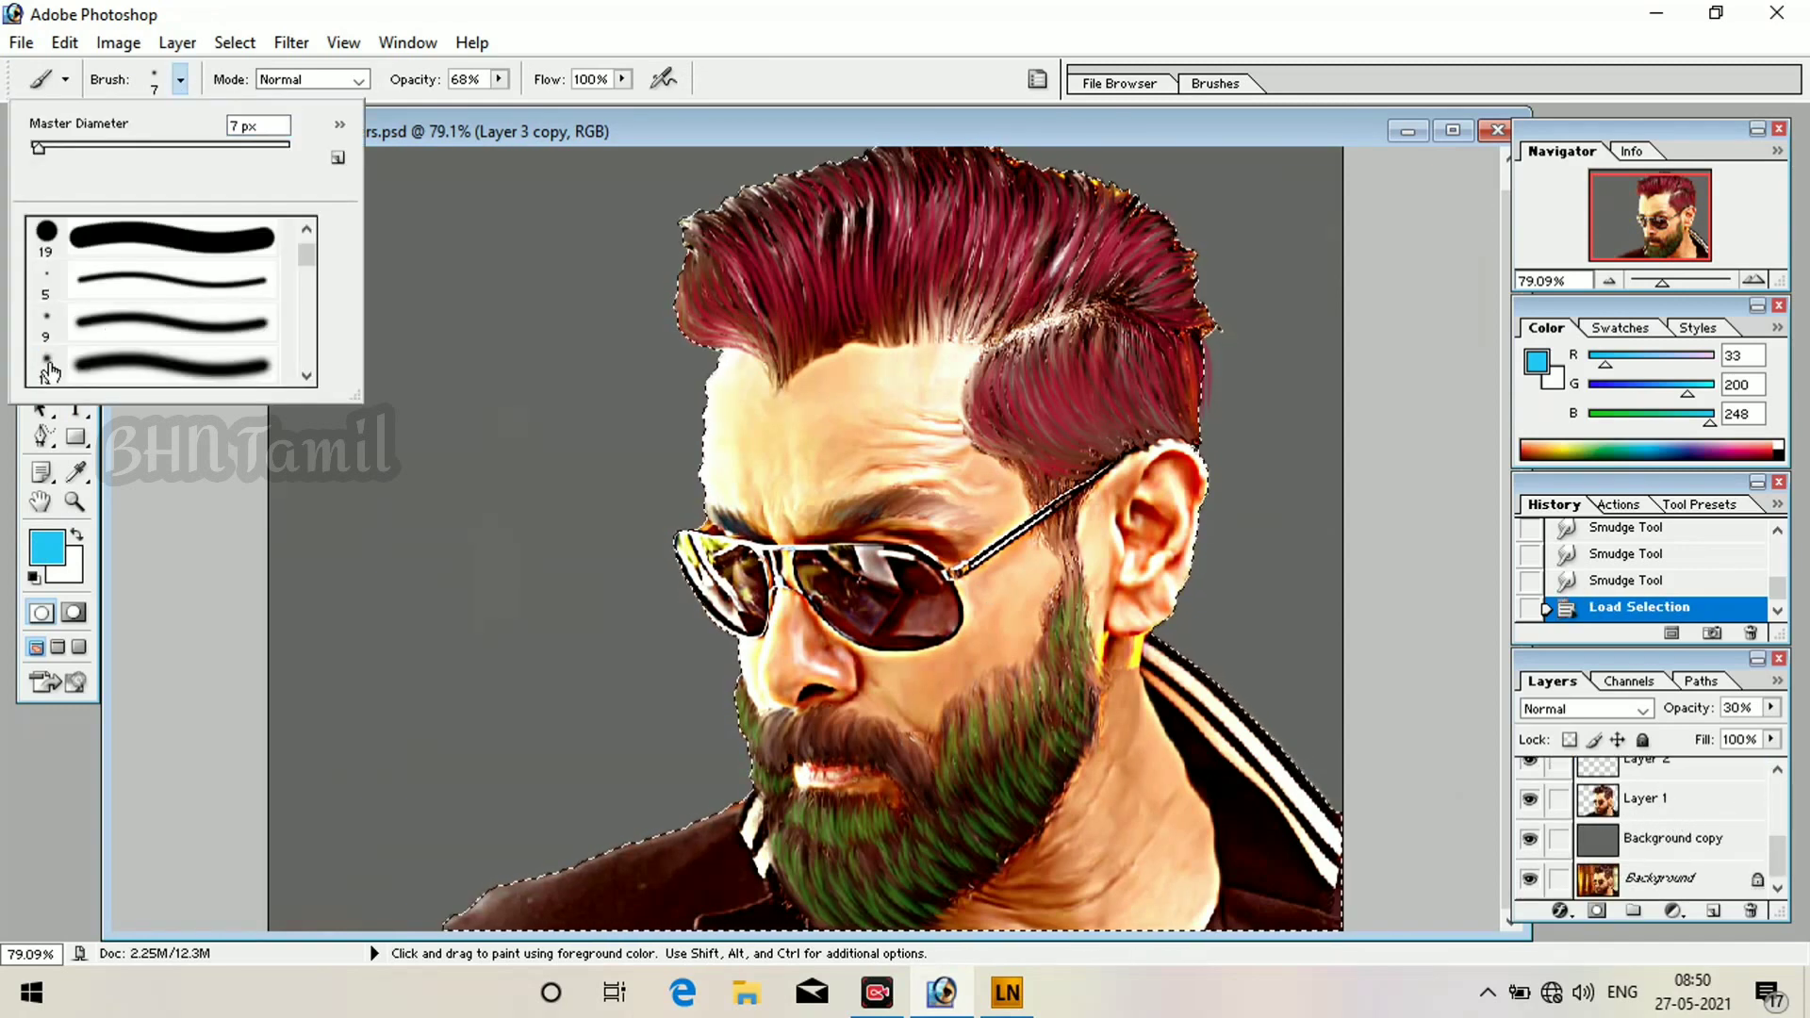
double_click(48, 364)
right_click(433, 363)
click(668, 410)
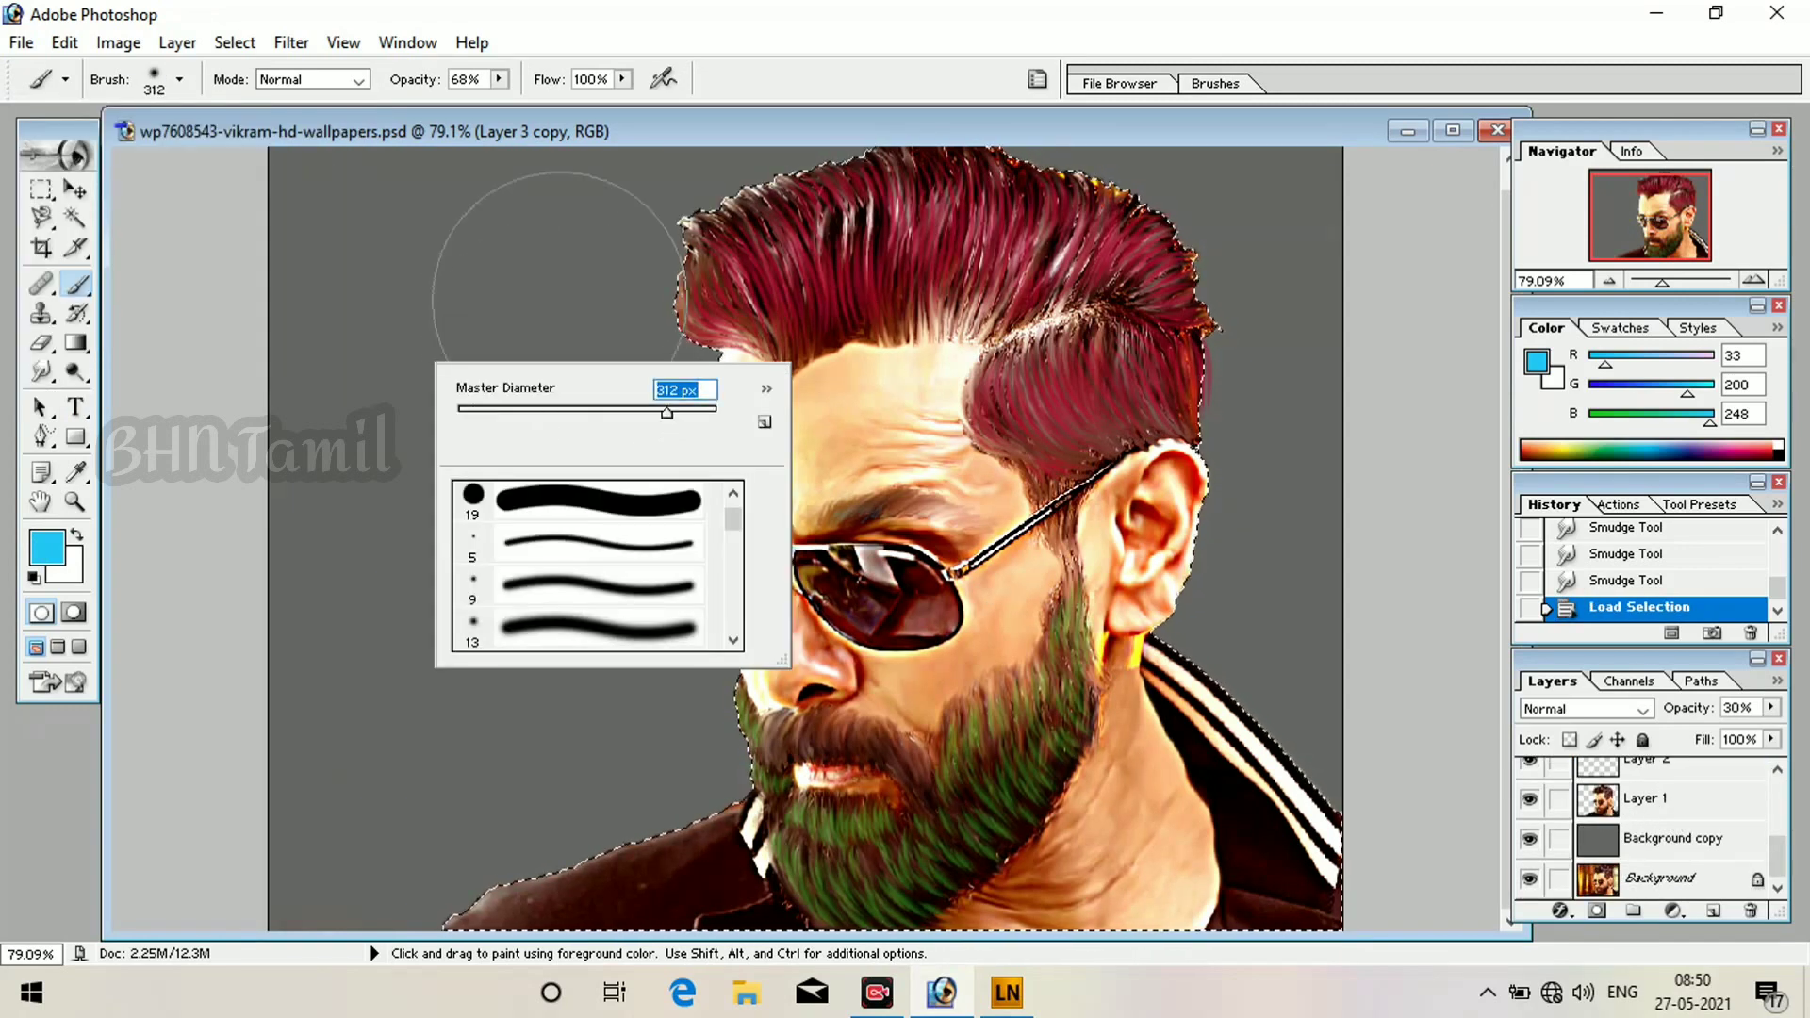
Set the foreground colour to magenta of RGB 248, 19, 202 and tint the far edge of the face with it.
click(48, 535)
click(472, 493)
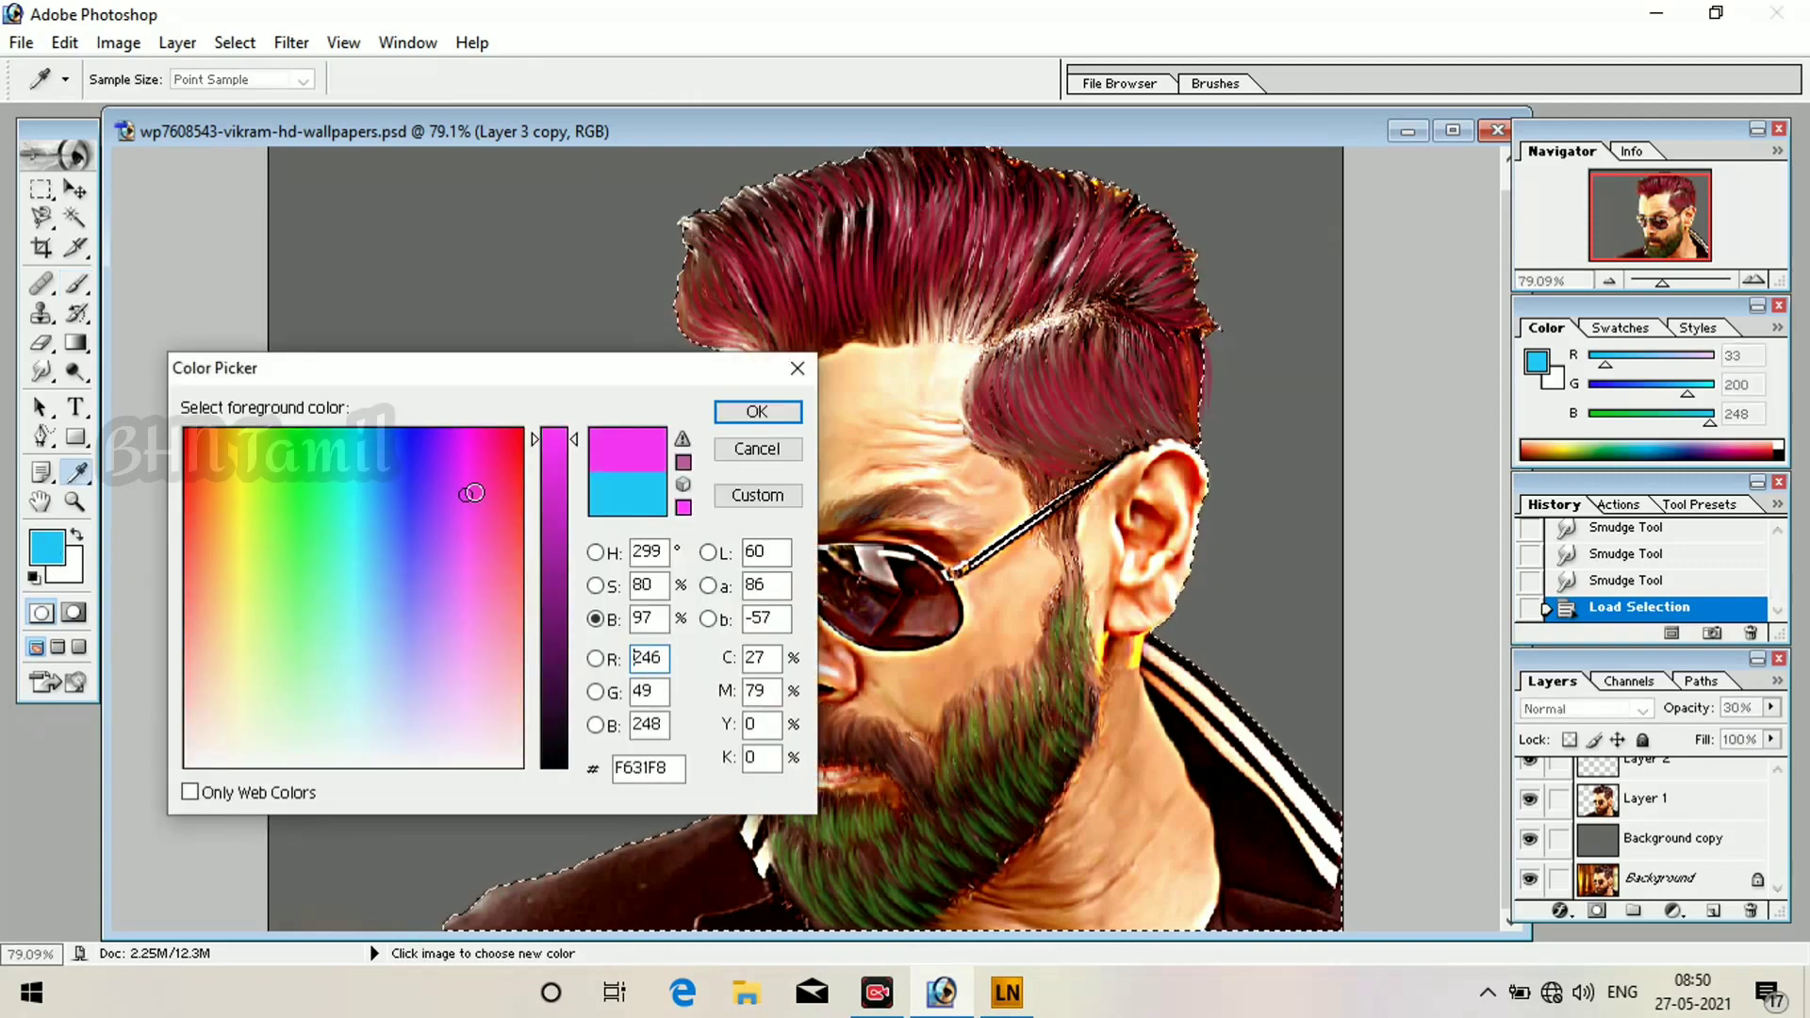
drag(475, 472, 479, 453)
click(756, 415)
click(753, 434)
click(747, 596)
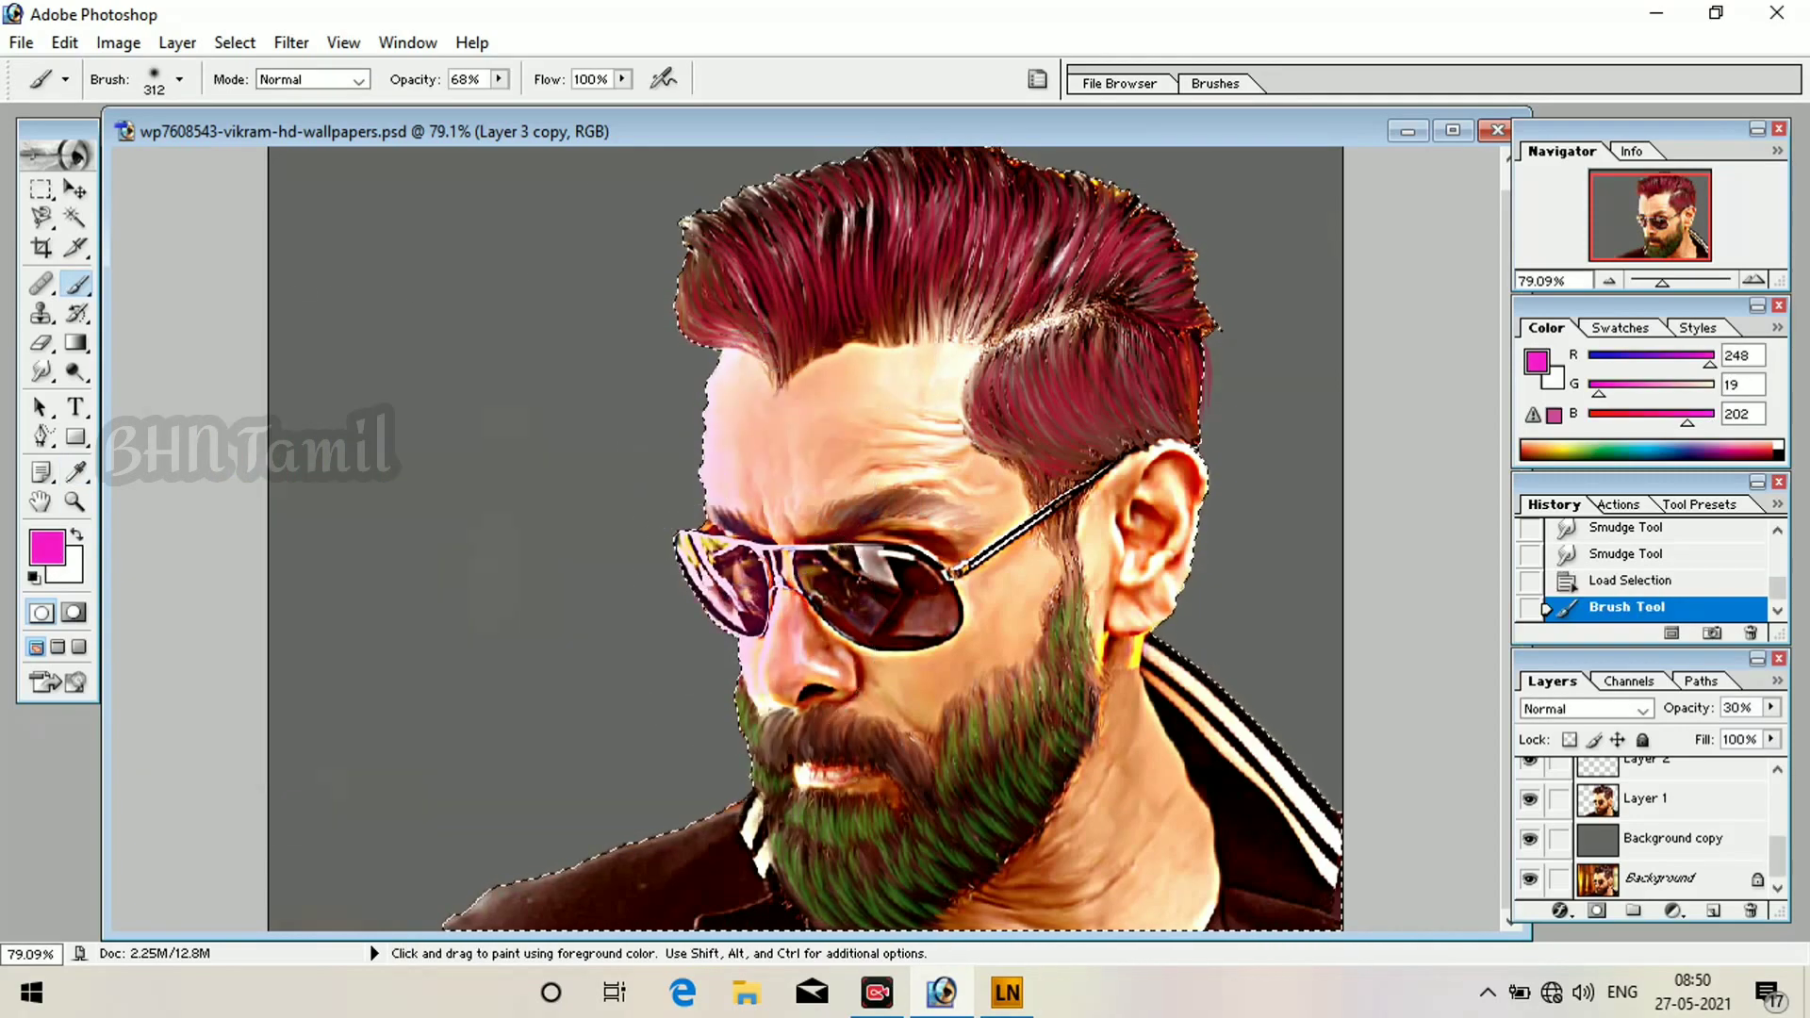
Set the brush flow to 85%, choose yellow of RGB 248, 246, 43 and tint the near side of the face and neck.
drag(622, 78, 603, 104)
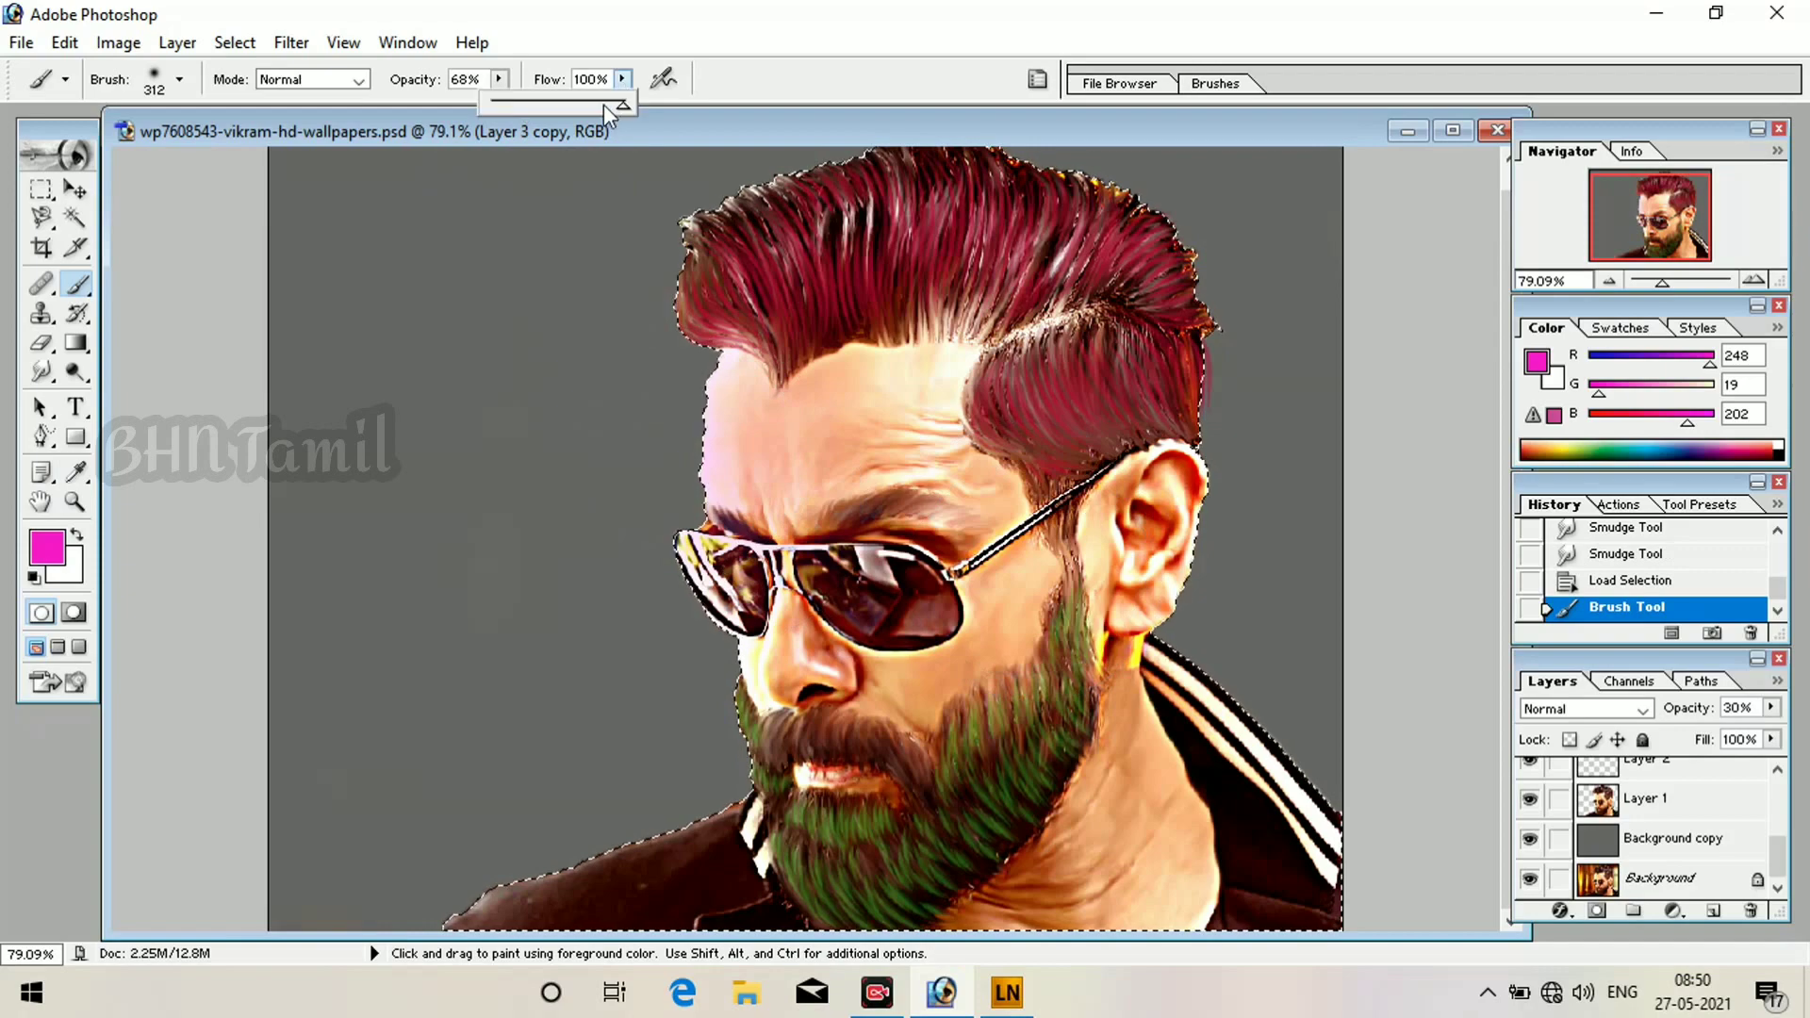
click(46, 545)
click(242, 485)
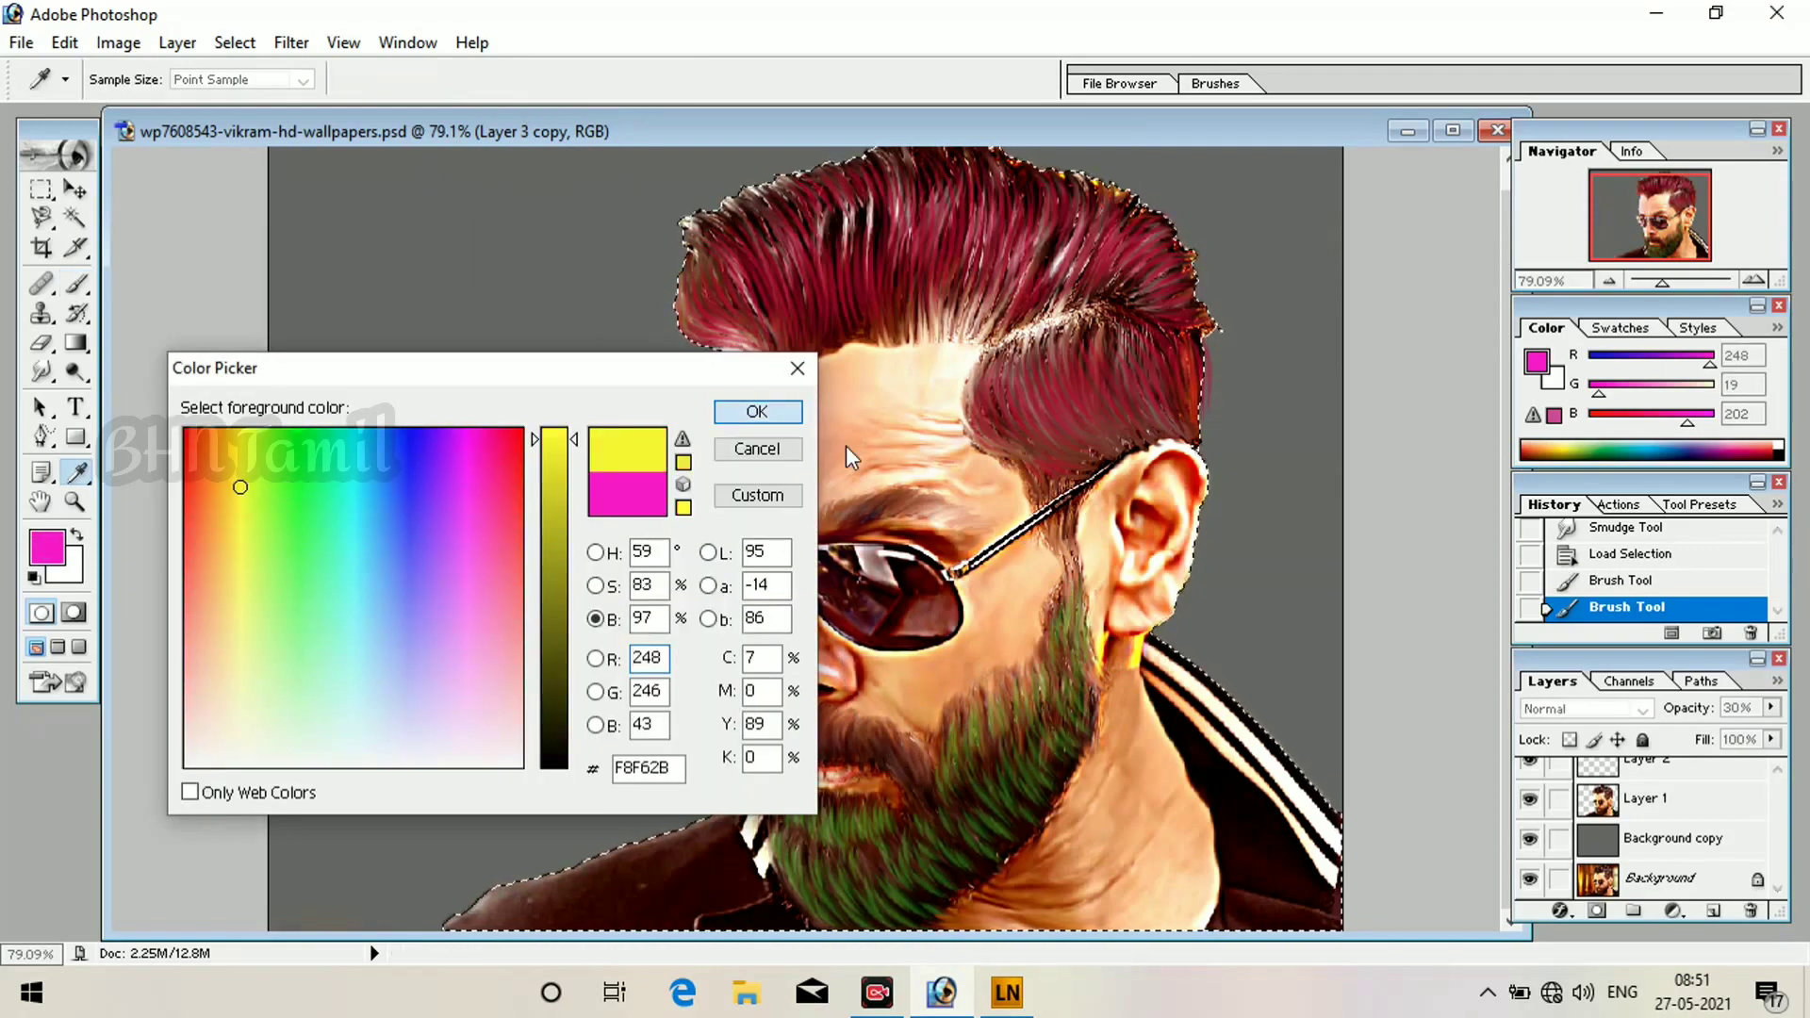
click(751, 411)
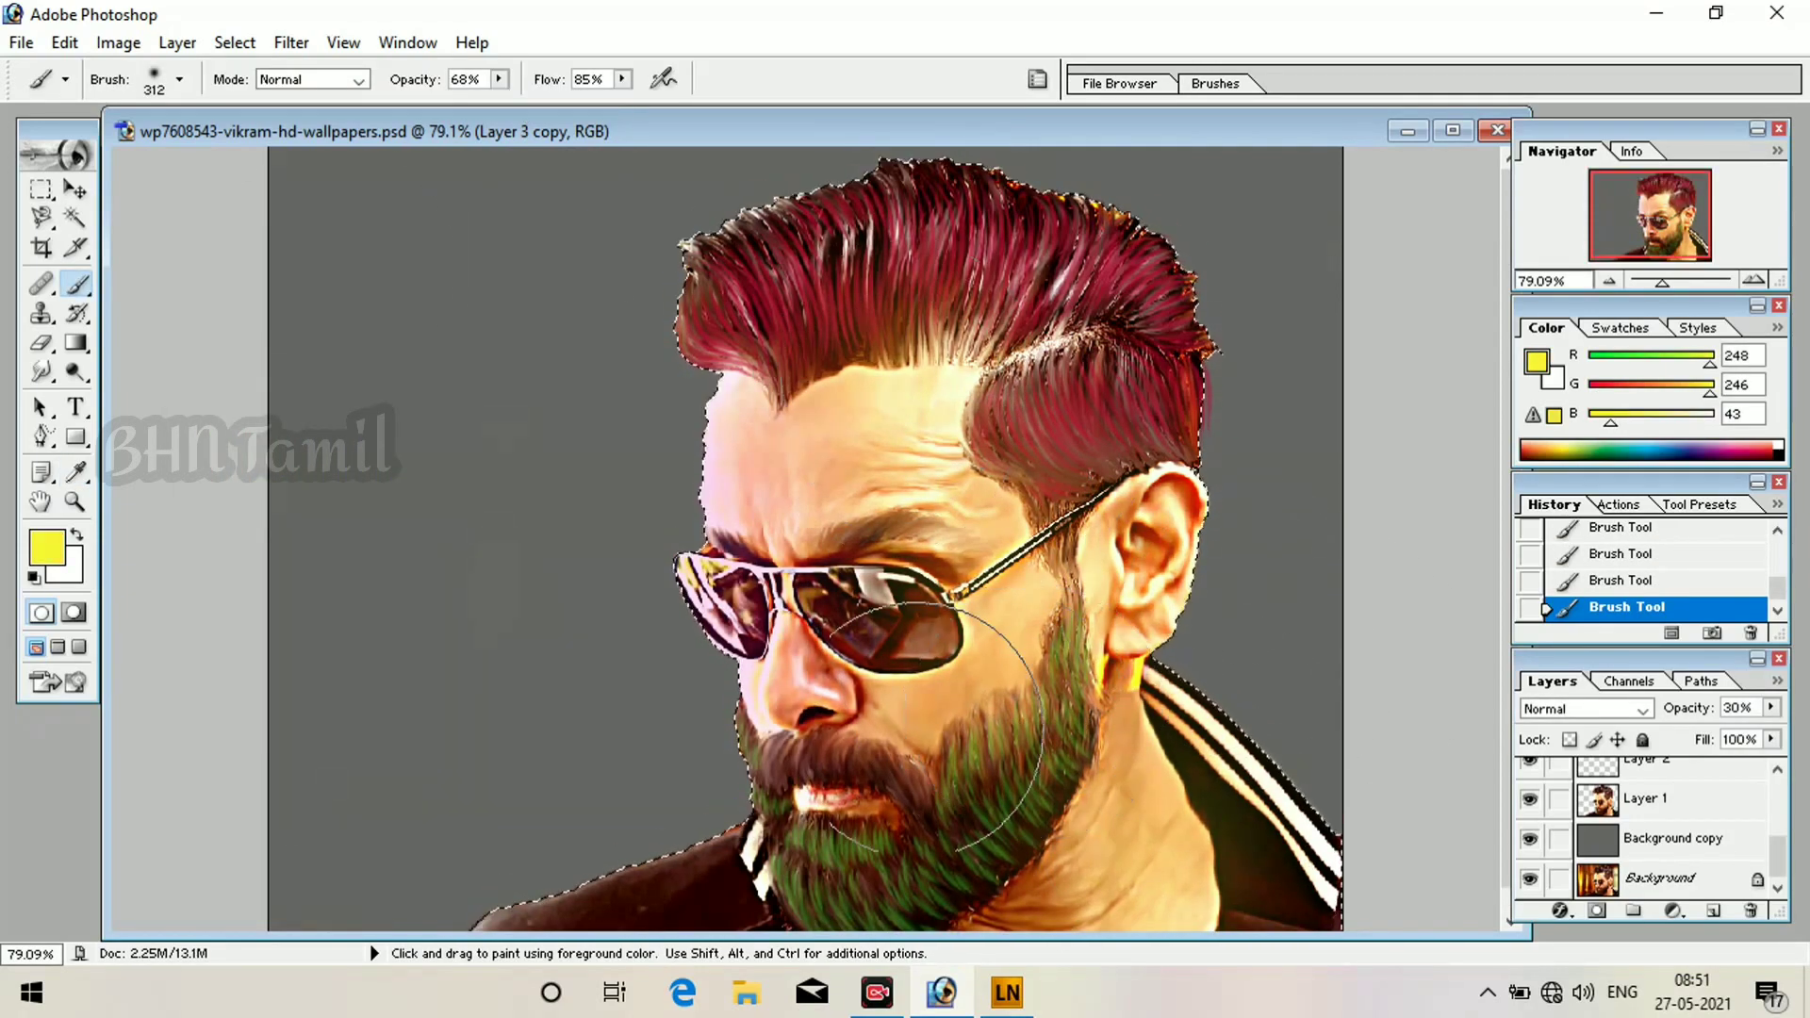
Set the Smudge tool to 100% strength and a 20 px brush, and smudge the moustache on Layer 3 copy.
click(41, 371)
scroll(905, 566, down, 2)
scroll(1037, 613, up, 5)
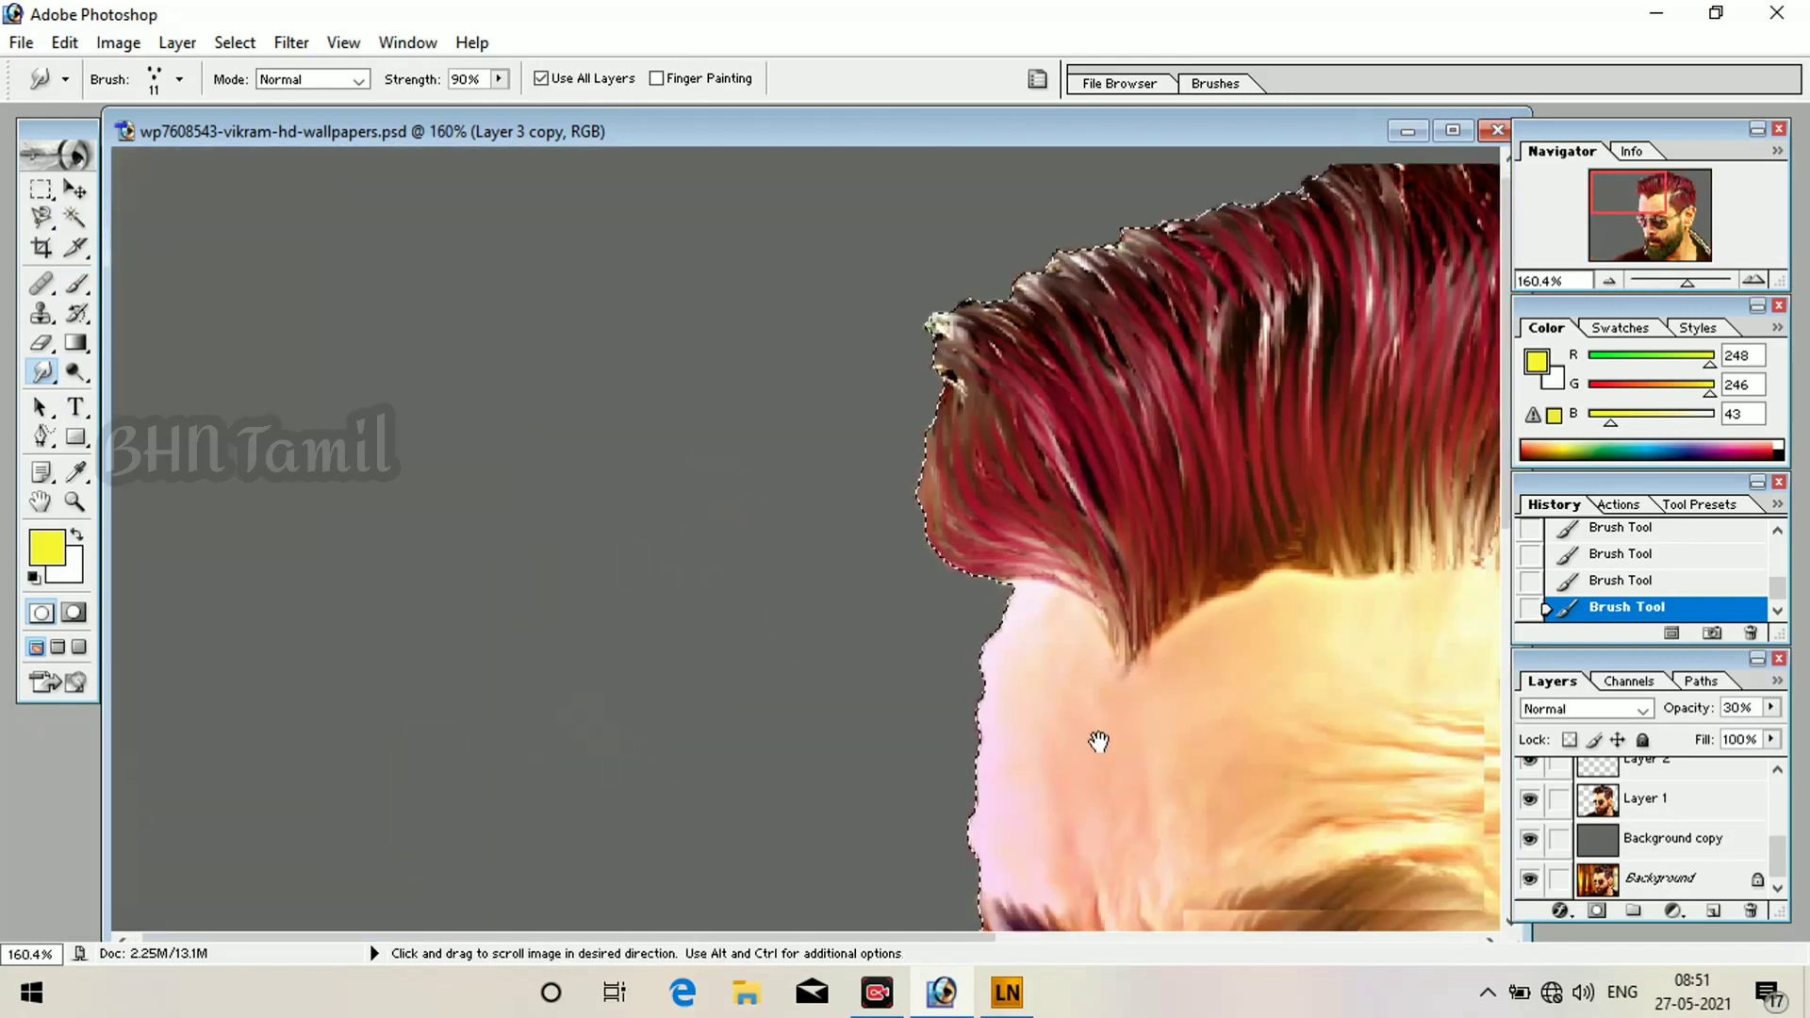
drag(1099, 744, 1092, 577)
scroll(1666, 791, up, 3)
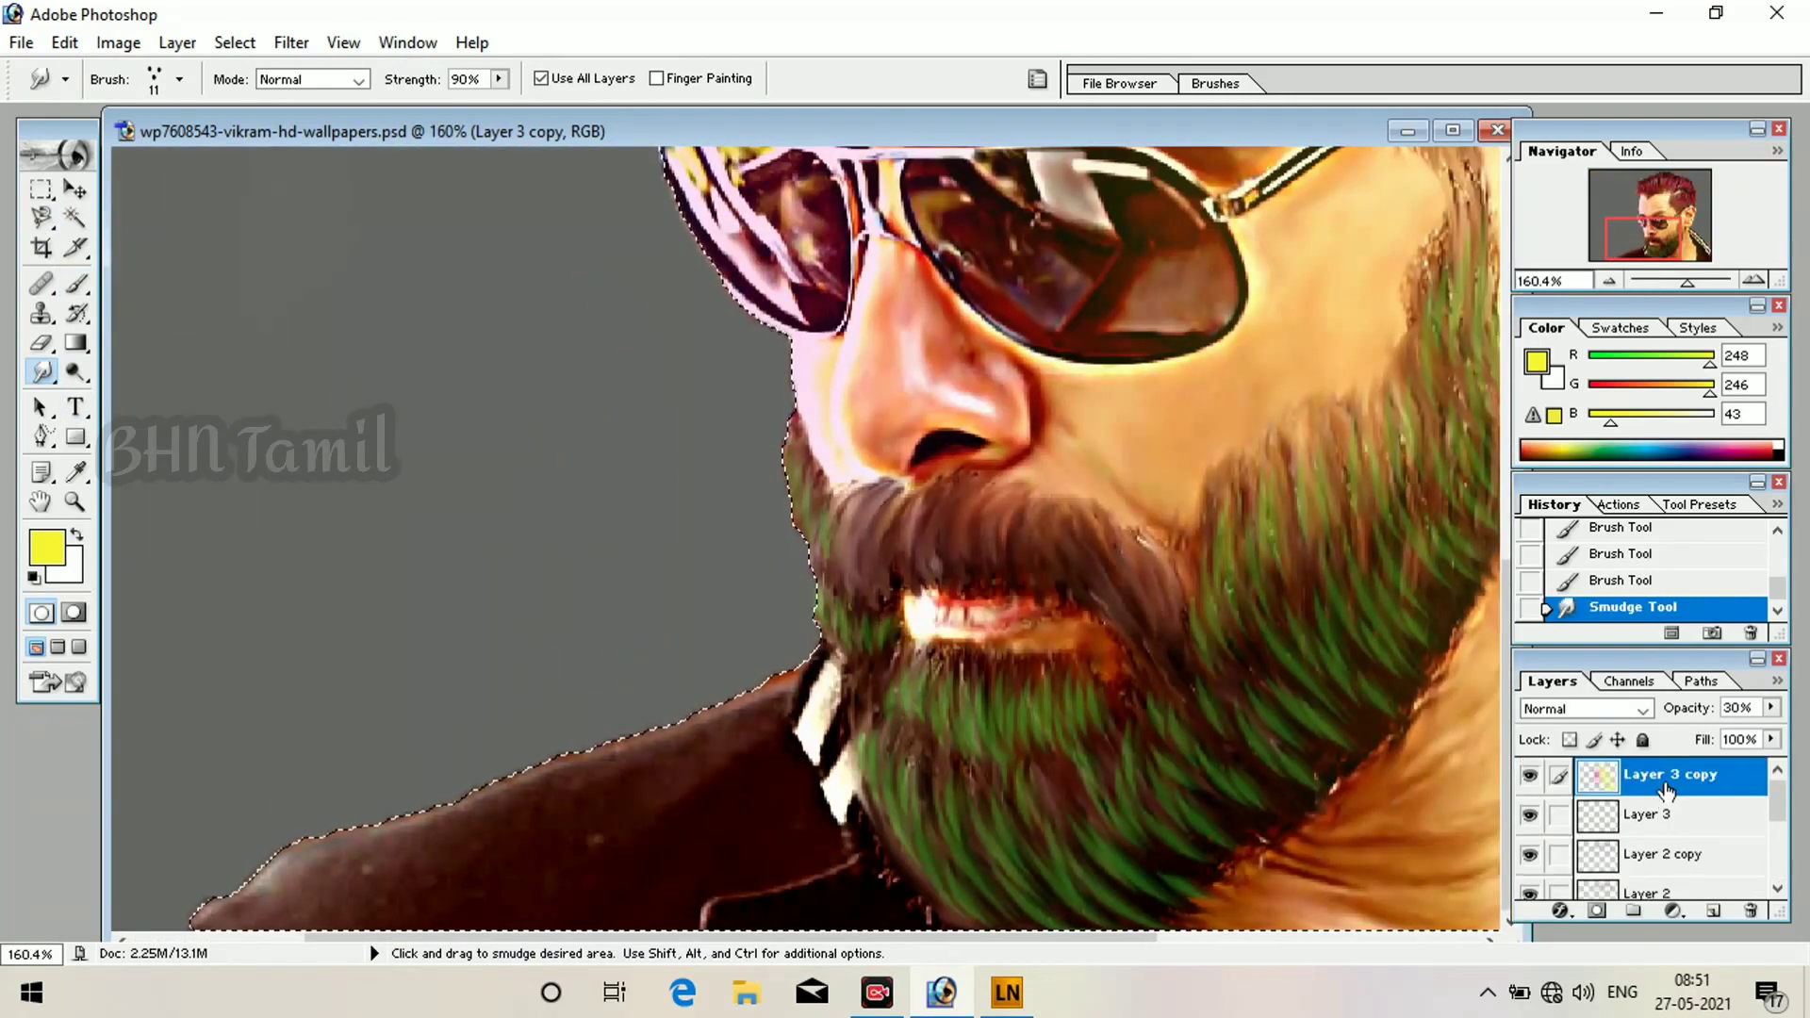
click(1650, 787)
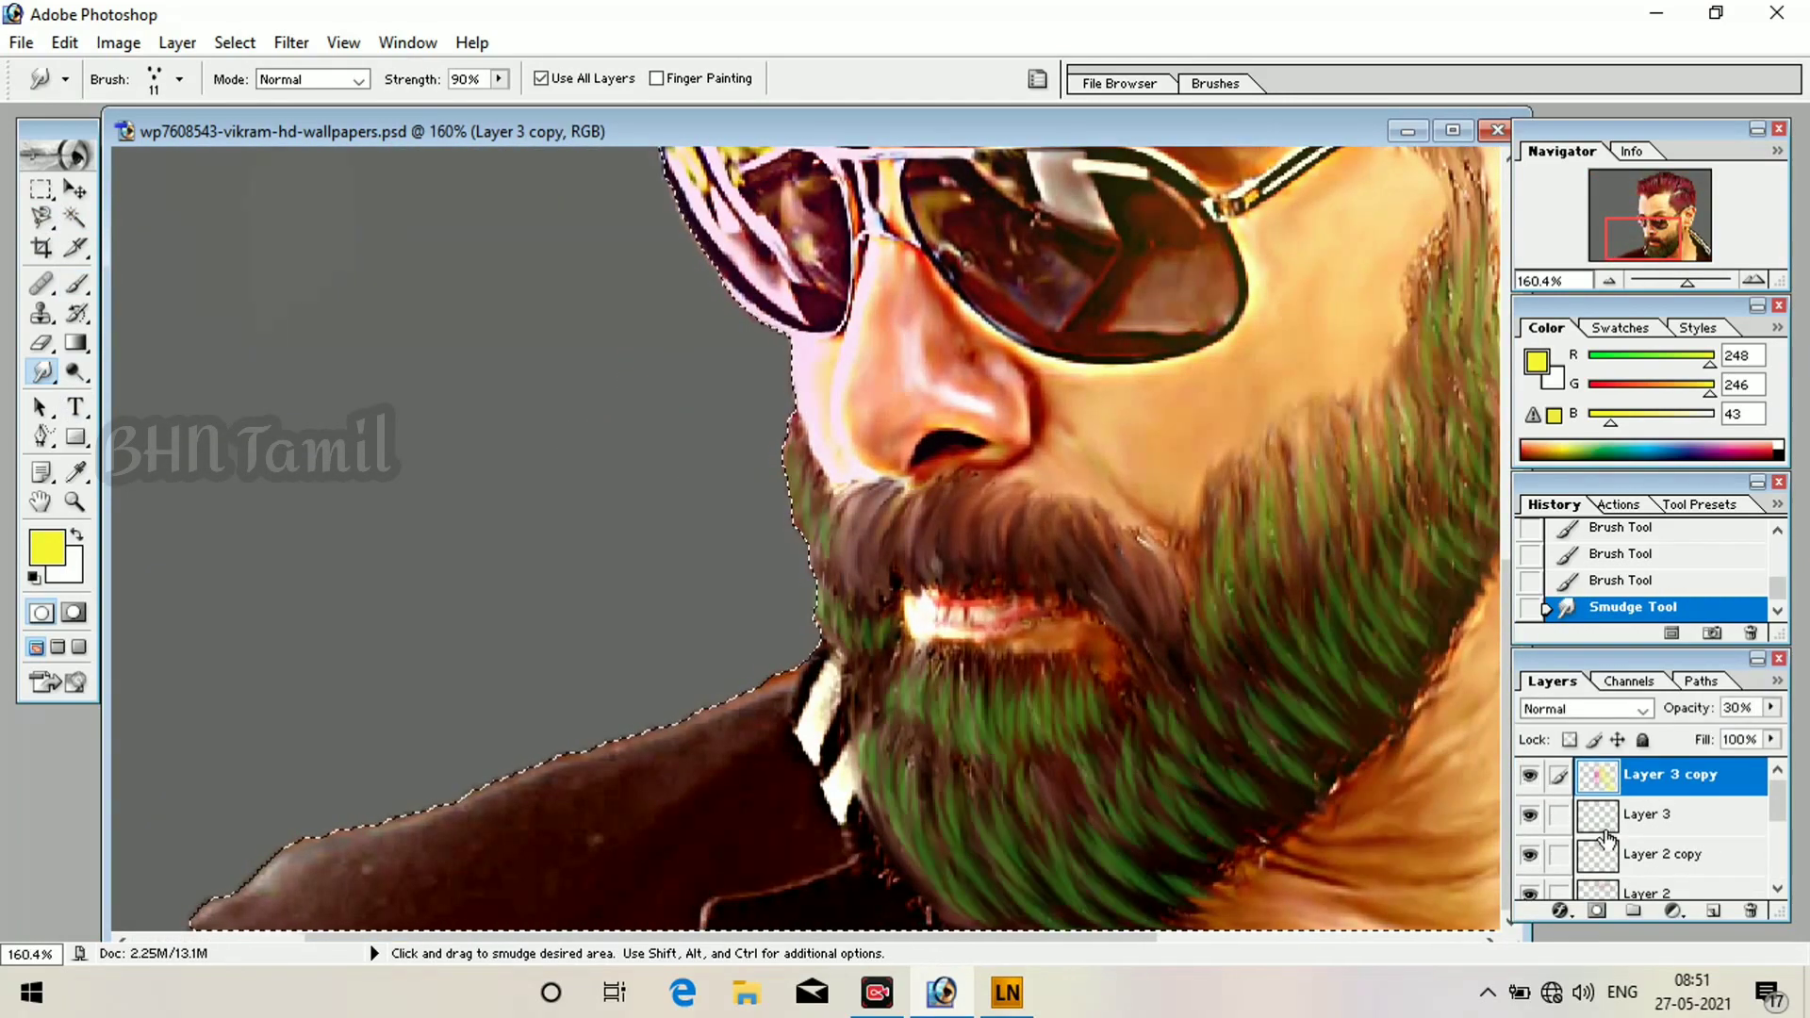
click(499, 78)
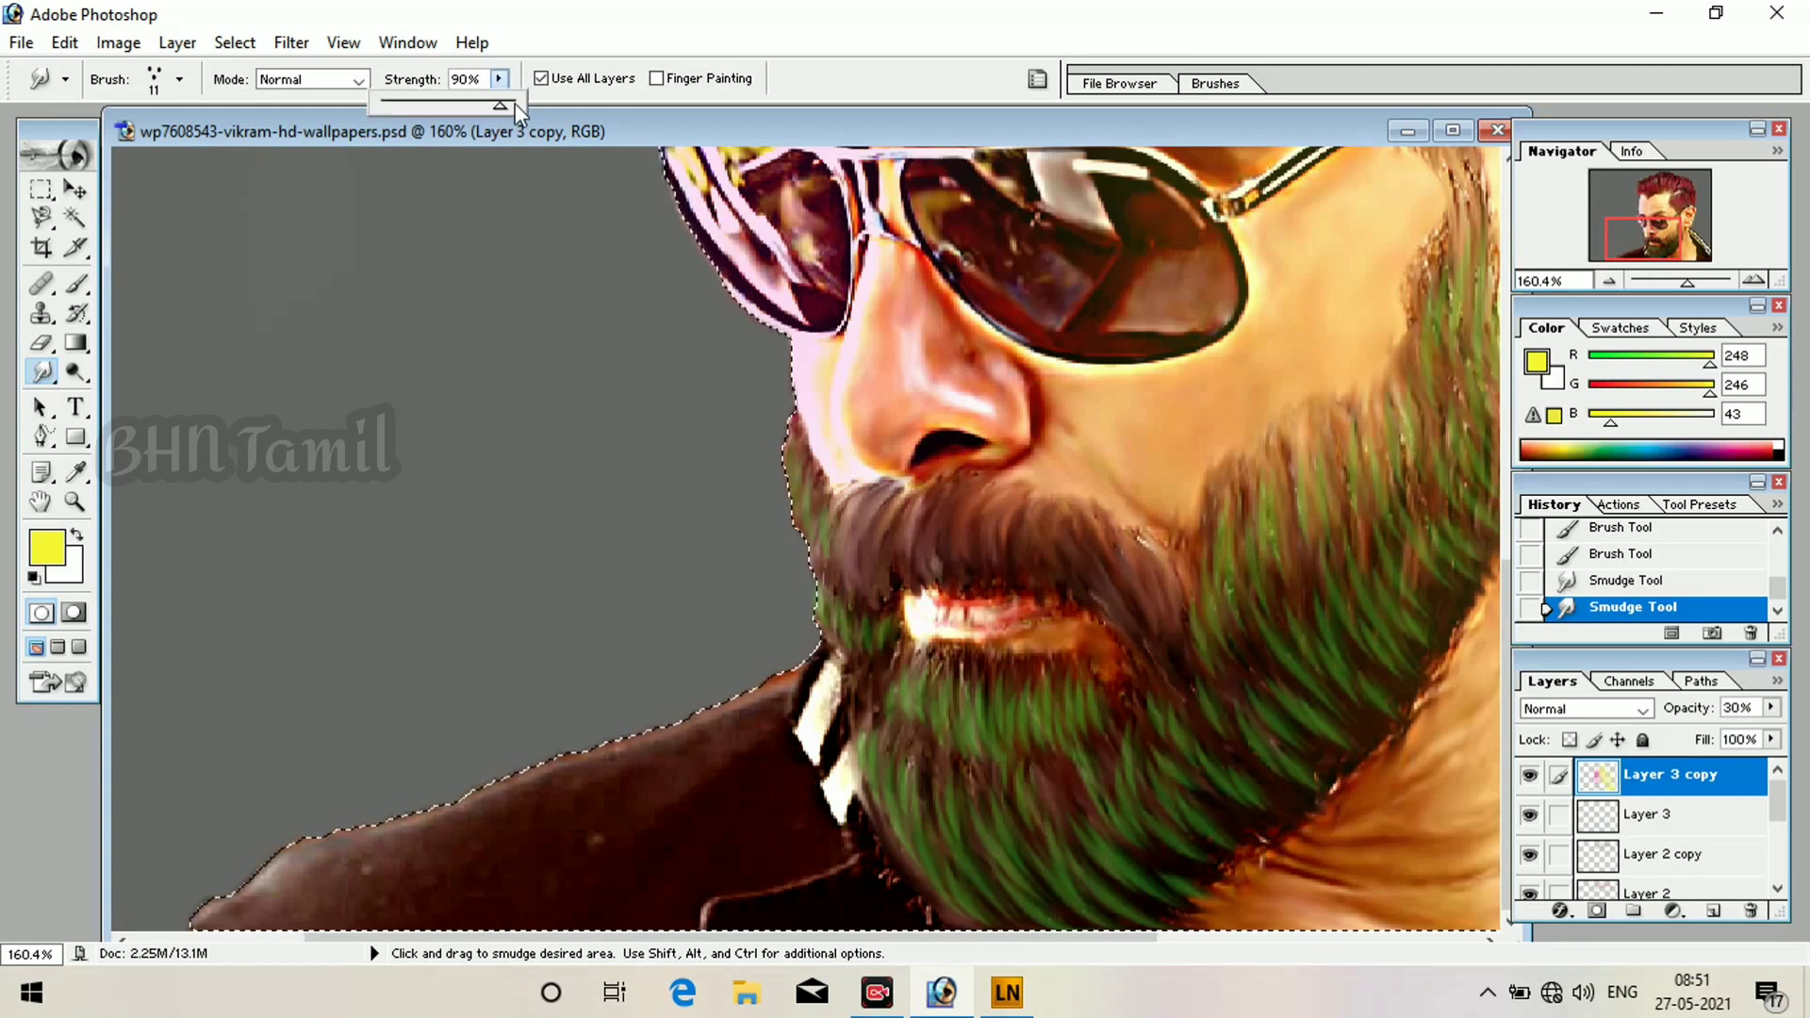
drag(1127, 434, 1124, 470)
right_click(988, 528)
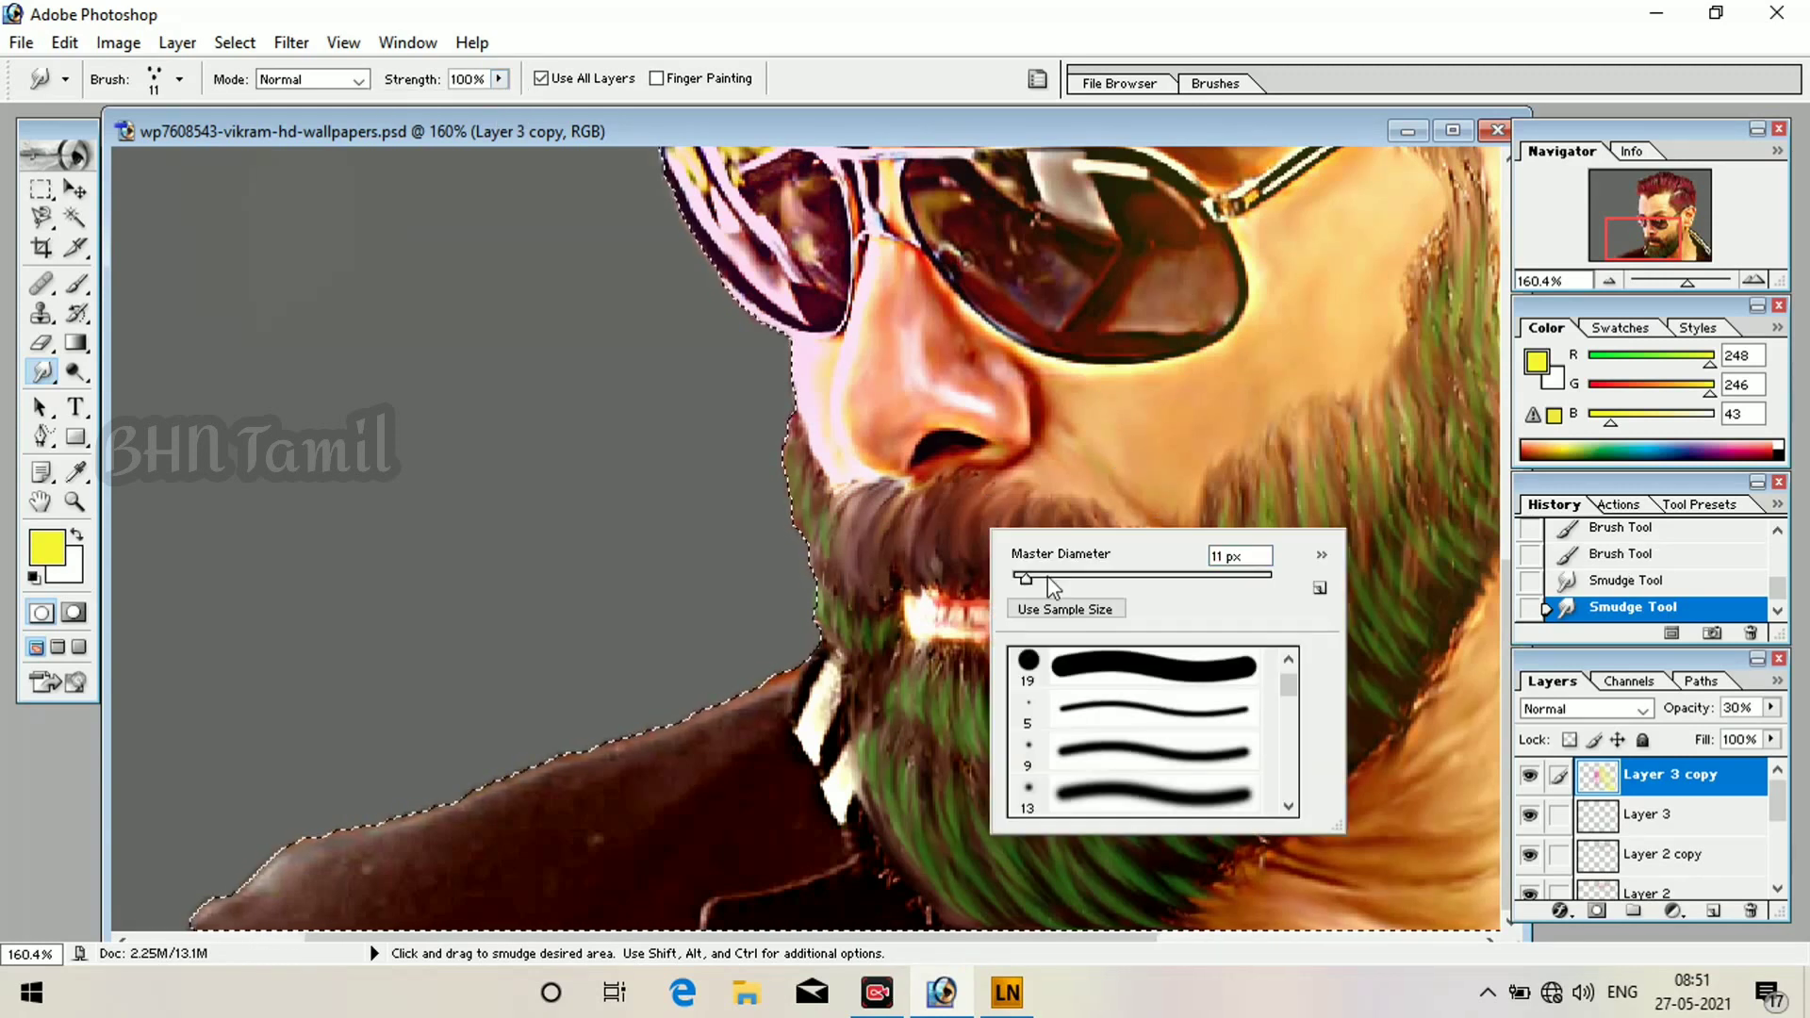
click(1049, 578)
drag(954, 524, 946, 558)
Change the foreground colour to violet of RGB 107, 13, 248 and smudge it into the moustache hairs.
click(46, 547)
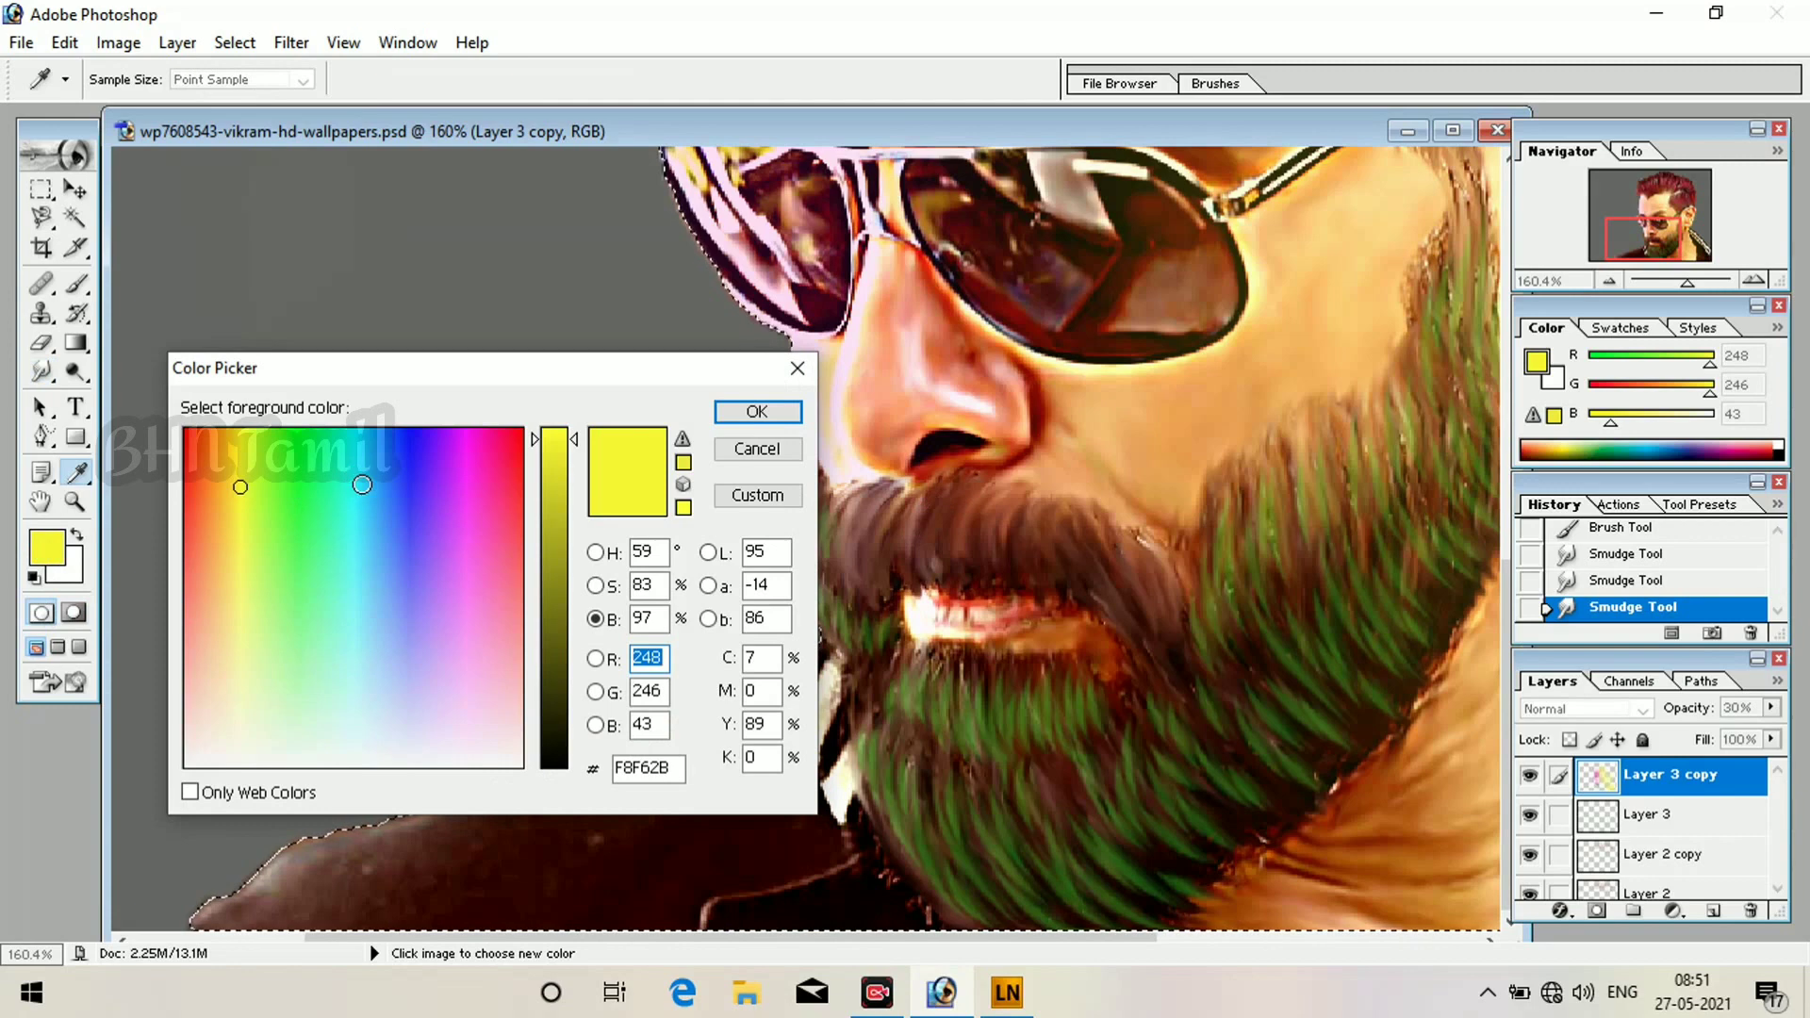
click(427, 503)
key(Return)
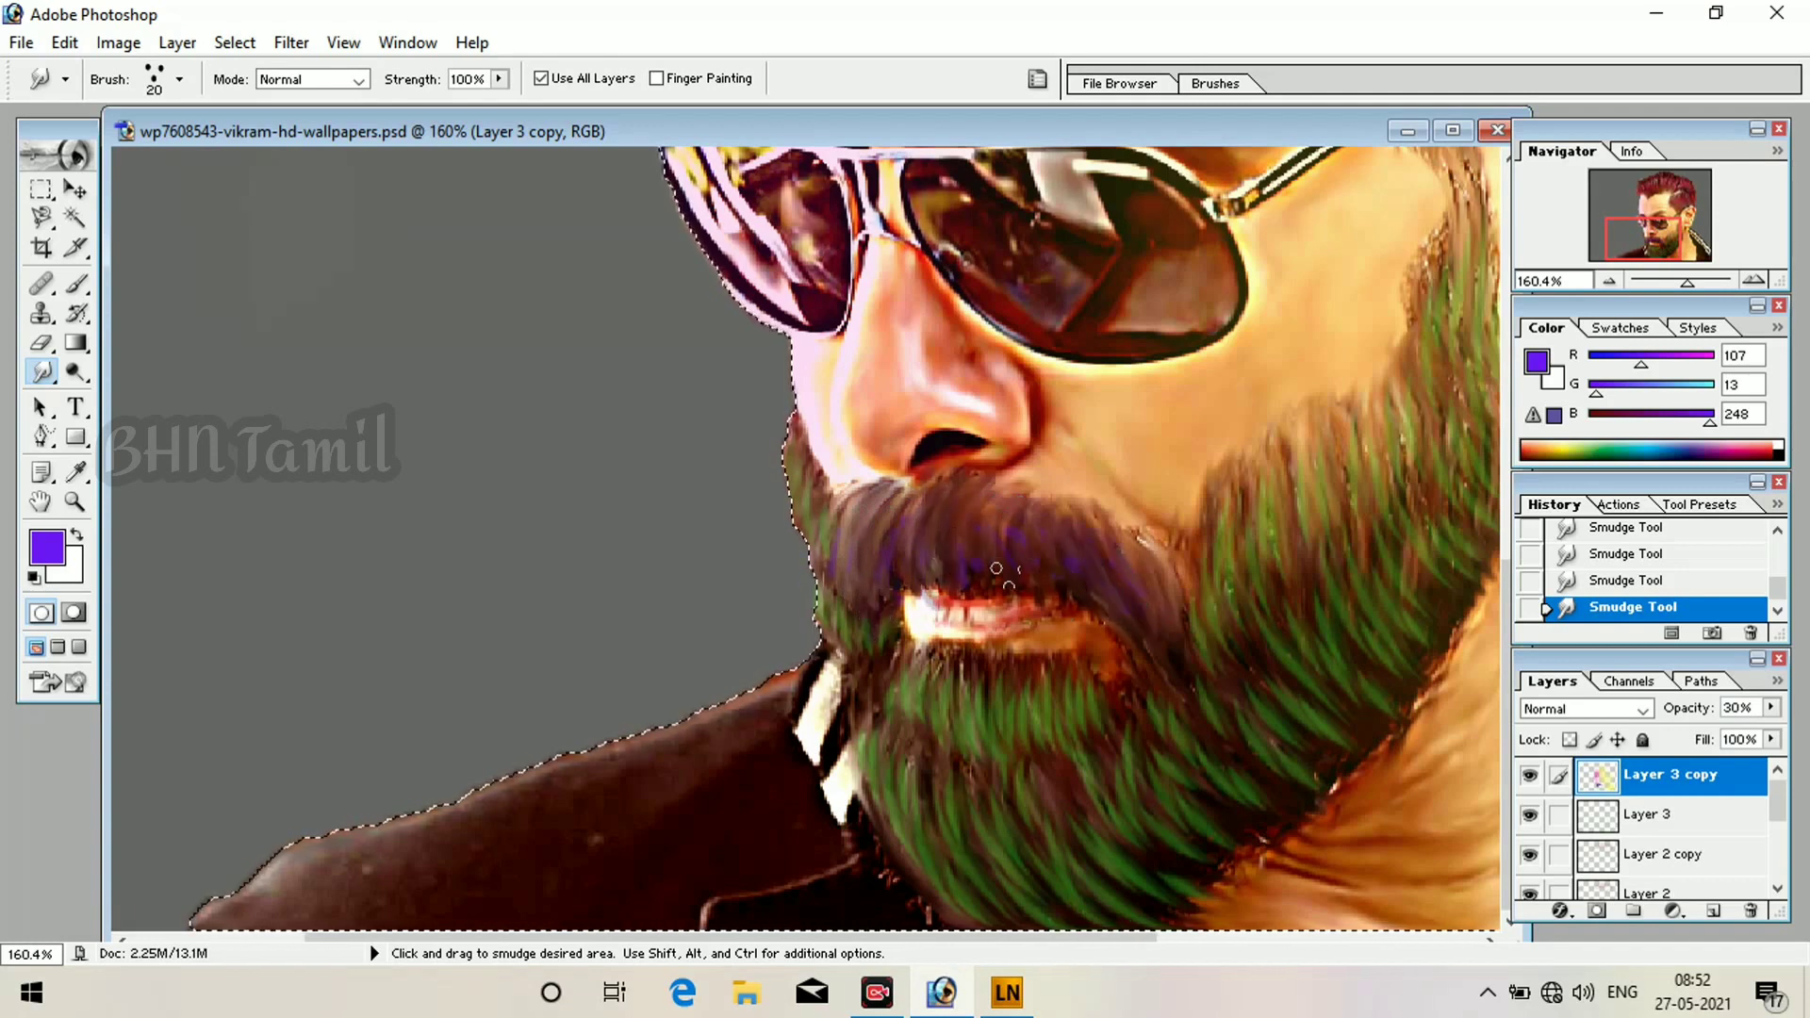
Paint violet across the moustache on Layer 3 copy with a soft 40 px brush.
click(78, 284)
right_click(569, 437)
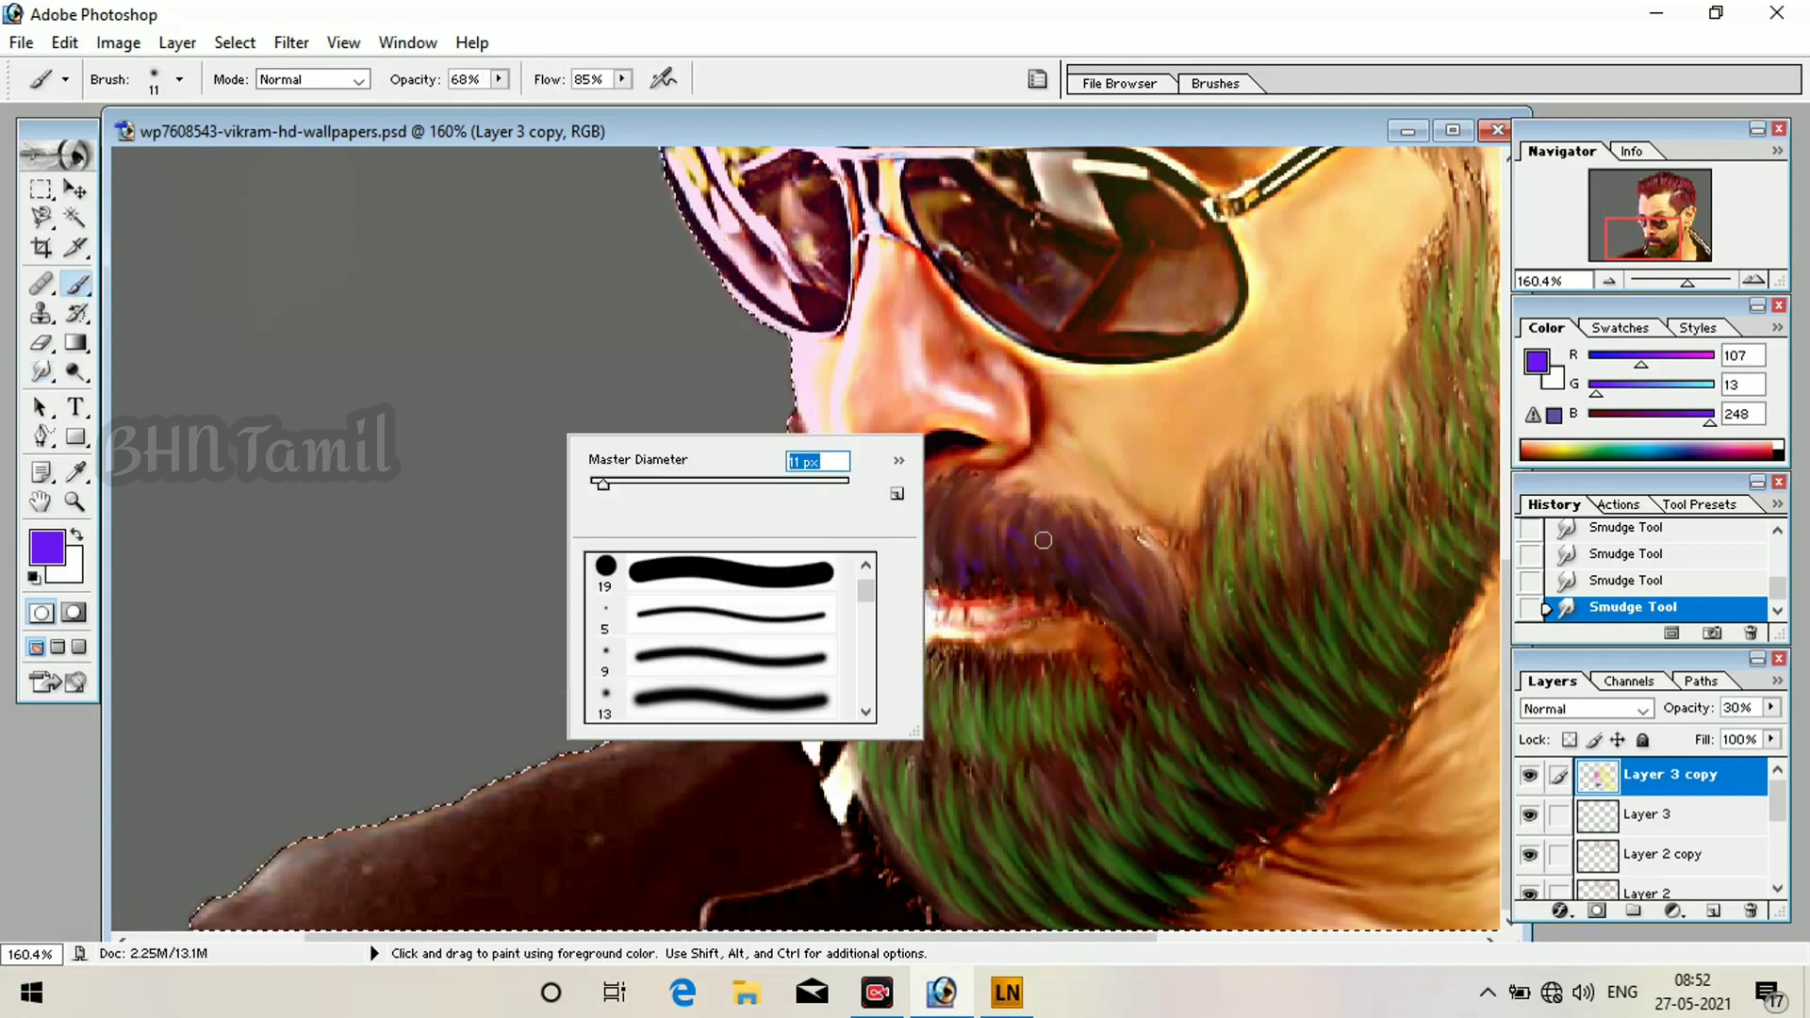
drag(1025, 559, 952, 525)
mouse_move(933, 514)
mouse_down()
mouse_move(940, 533)
mouse_move(1044, 534)
mouse_up()
drag(1085, 538, 1156, 601)
scroll(1182, 608, up, 2)
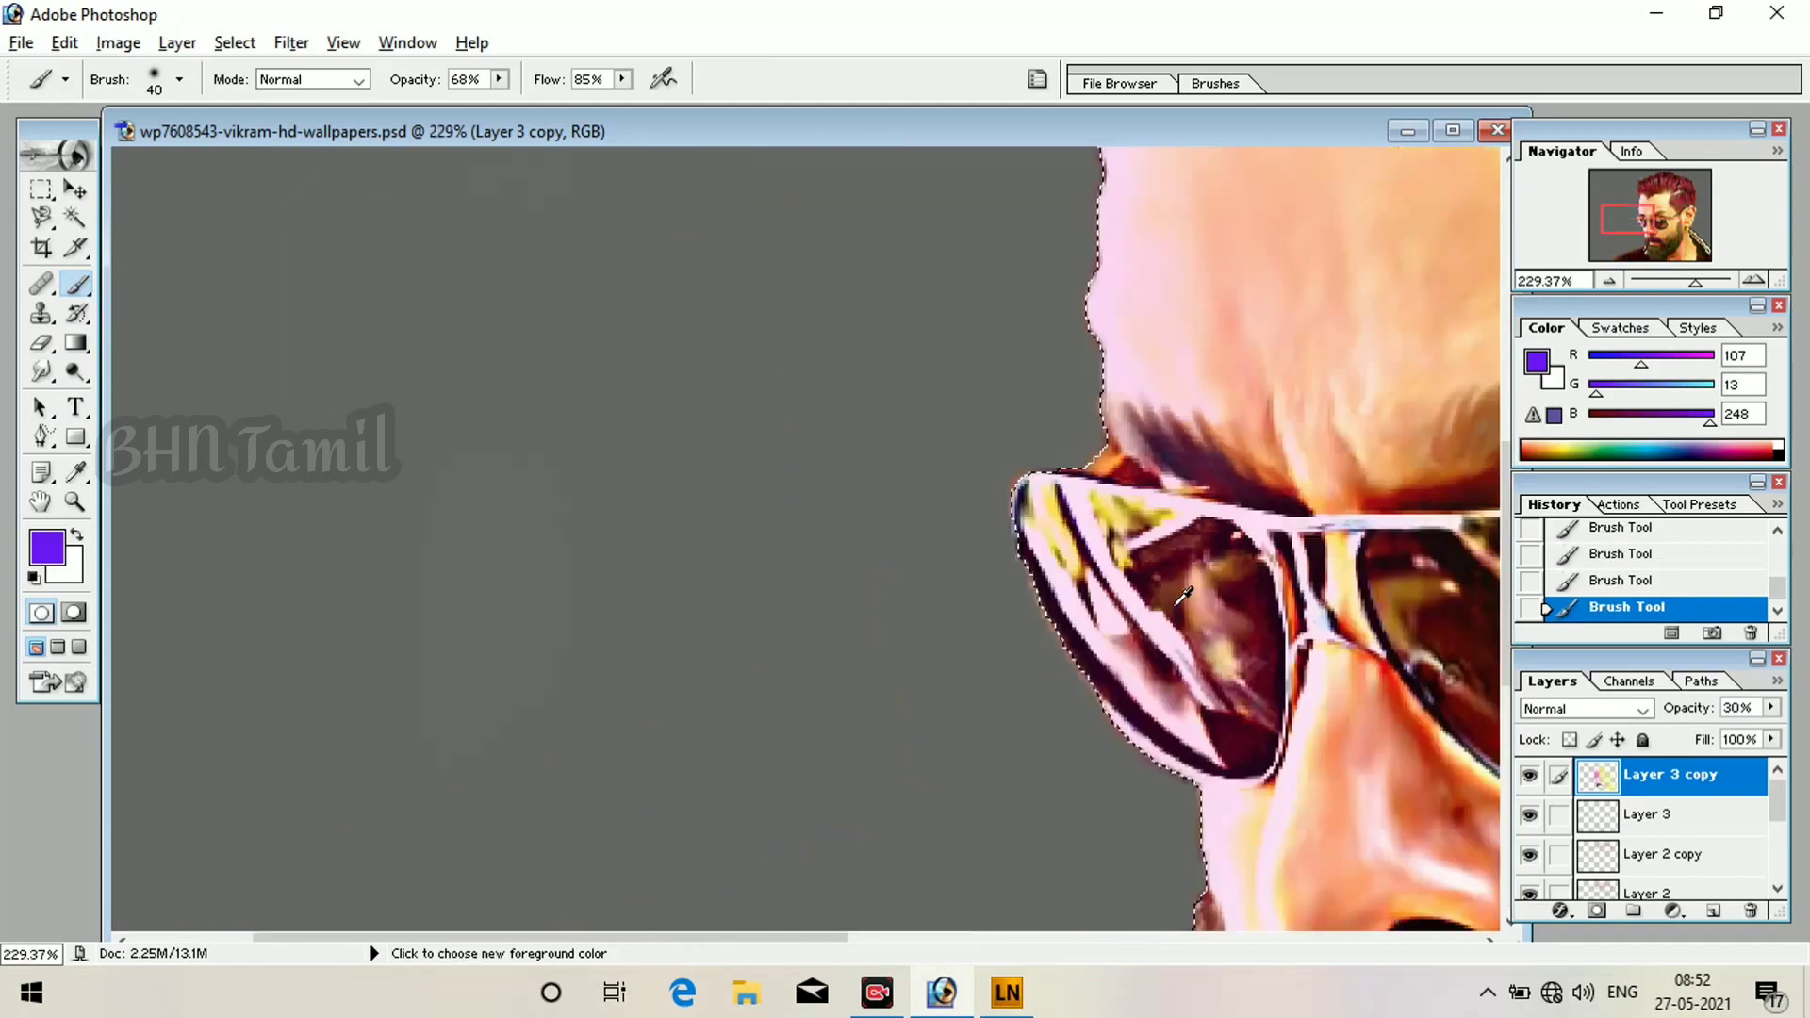
scroll(1182, 608, down, 5)
scroll(1188, 598, up, 3)
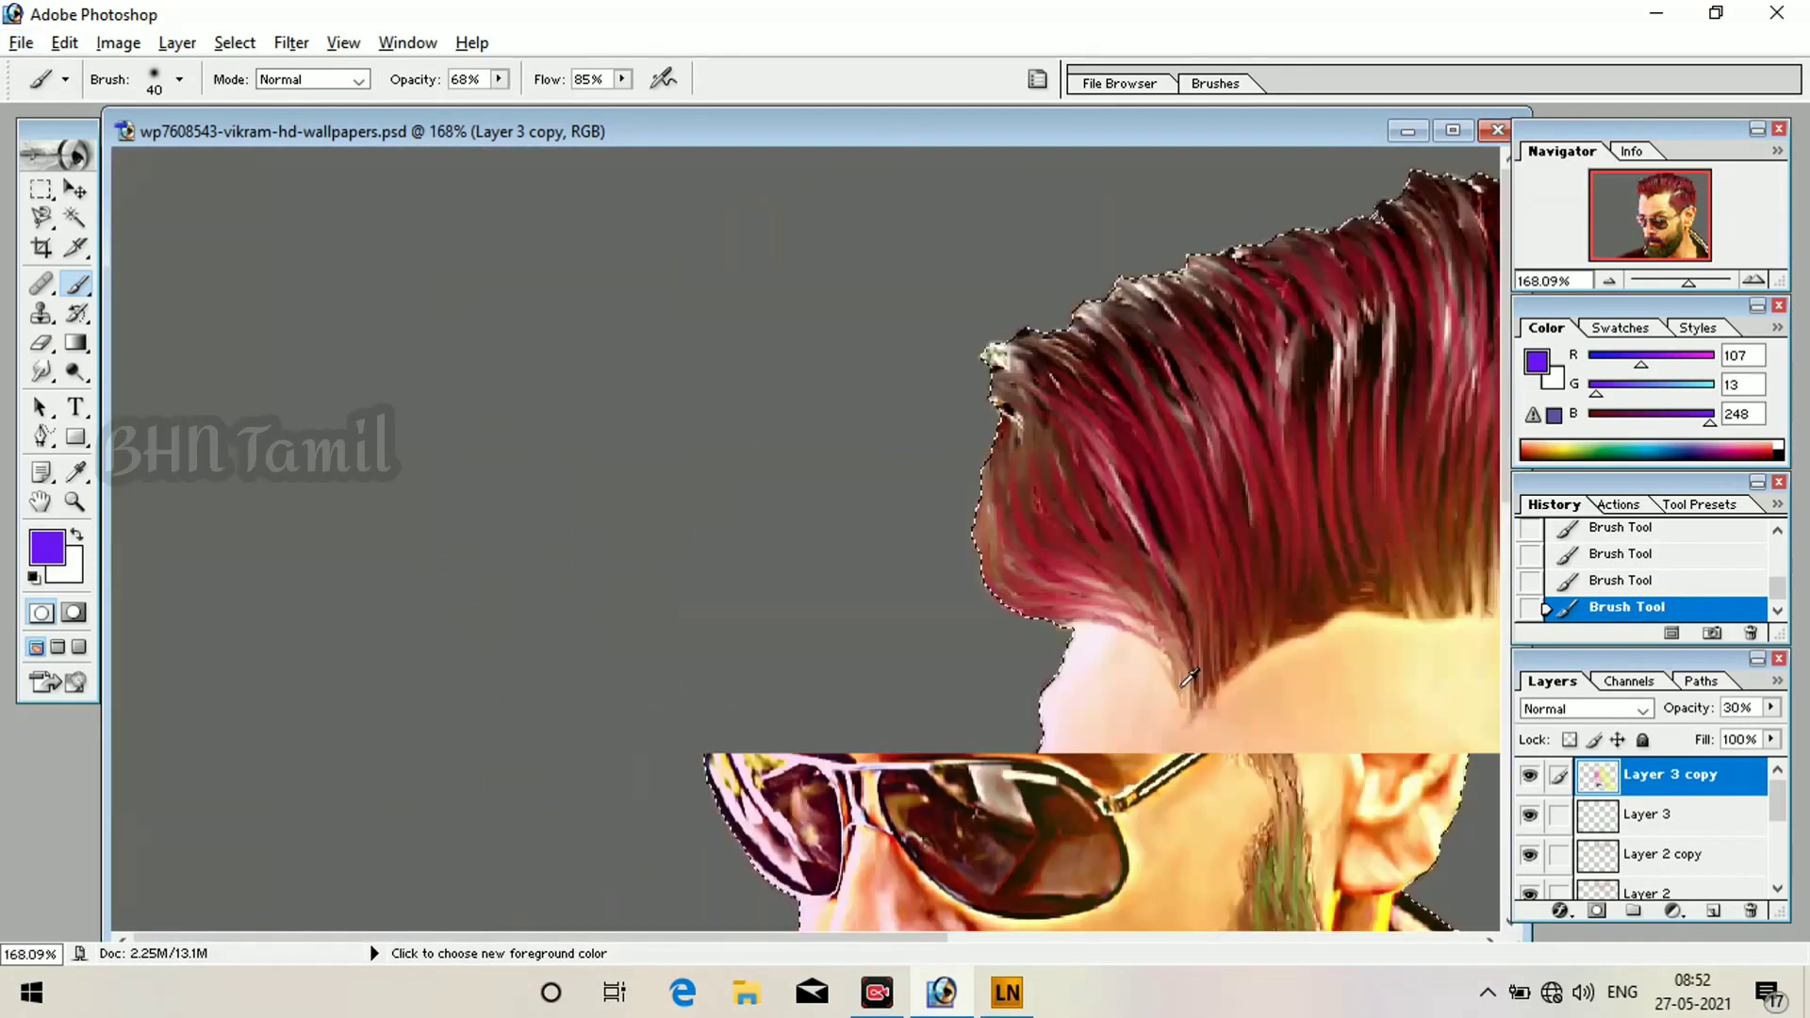
Set the Smudge tool's strength to 37% and smudge the upper edge of the beard on the cheek on Layer 3 copy.
drag(1185, 686, 811, 226)
click(42, 373)
mouse_move(783, 655)
mouse_down()
mouse_move(766, 595)
mouse_move(790, 586)
mouse_up()
drag(830, 627, 819, 579)
drag(858, 617, 848, 573)
drag(501, 85, 477, 105)
mouse_move(700, 741)
mouse_down()
mouse_move(681, 674)
mouse_move(721, 650)
mouse_up()
scroll(540, 186, up, 1)
click(500, 79)
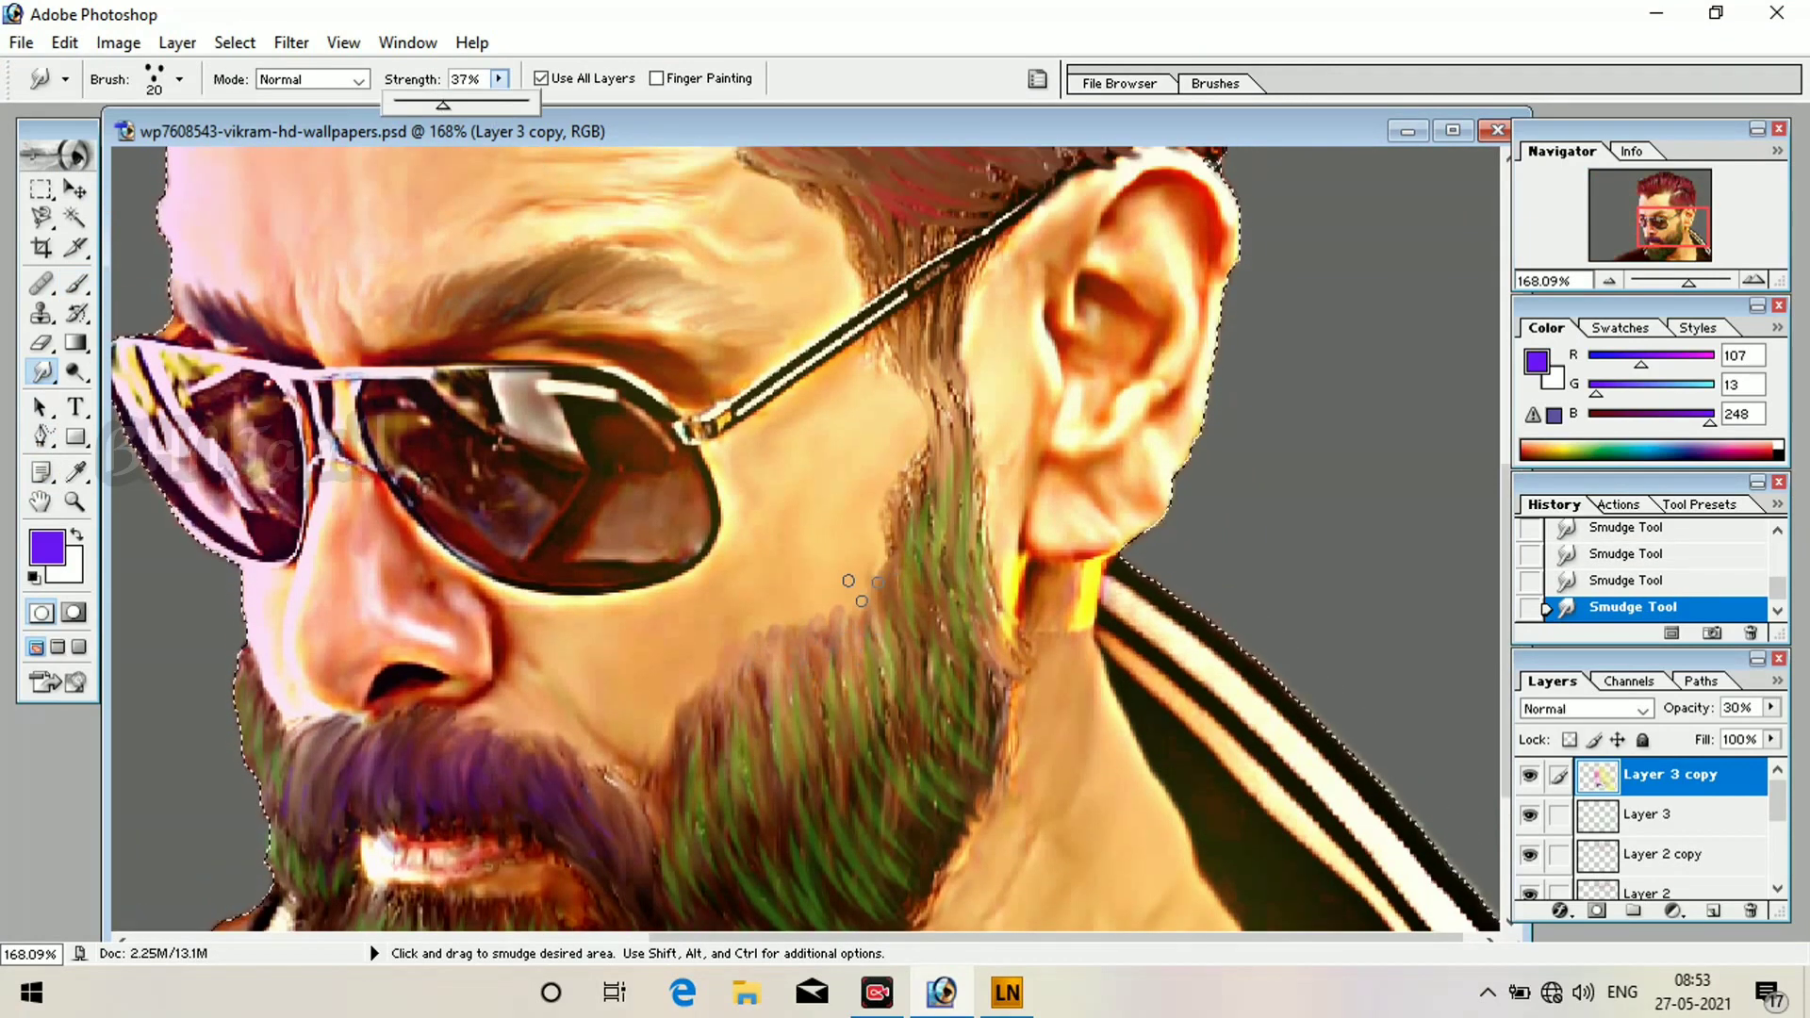
Undo the cheek beard smudges on Layer 3 copy, try smudging the beard's upper edge again and undo that too.
key(ctrl+alt+z)
key(ctrl+alt+z)
key(ctrl+alt+z)
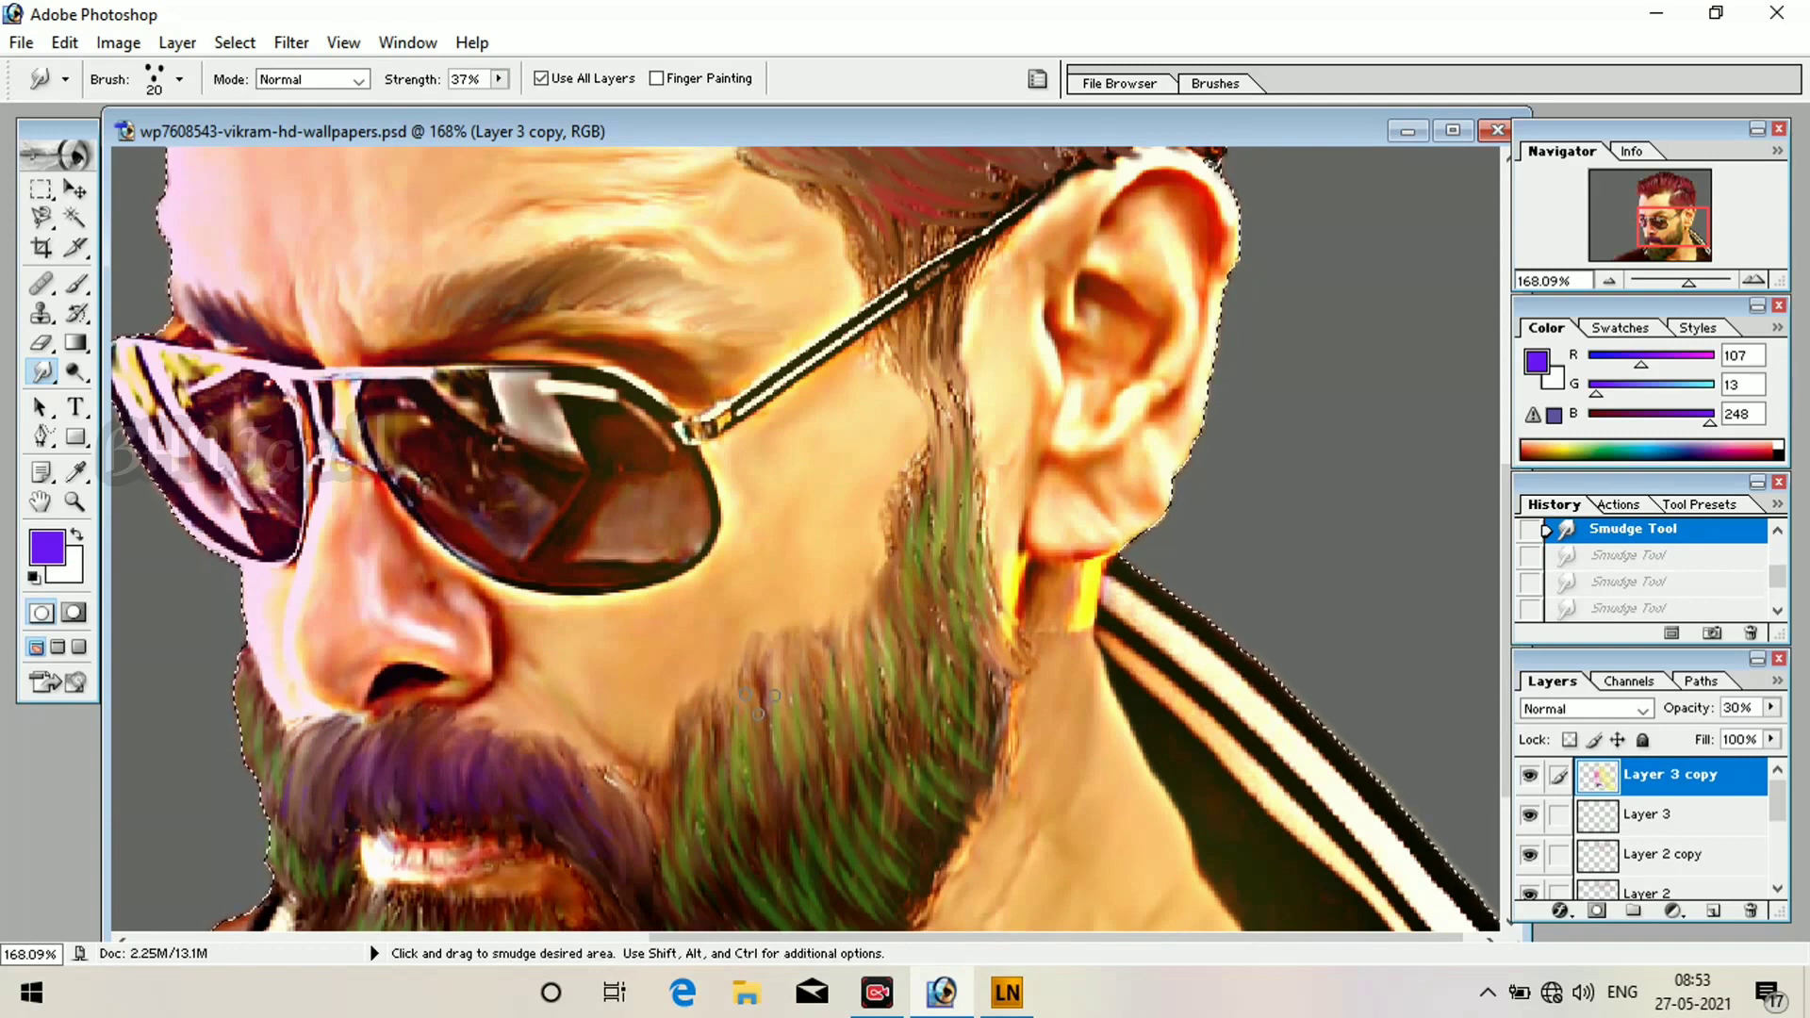
mouse_move(769, 693)
mouse_down()
mouse_move(829, 661)
mouse_move(724, 631)
mouse_move(701, 759)
mouse_move(768, 674)
mouse_move(723, 726)
mouse_move(721, 686)
mouse_up()
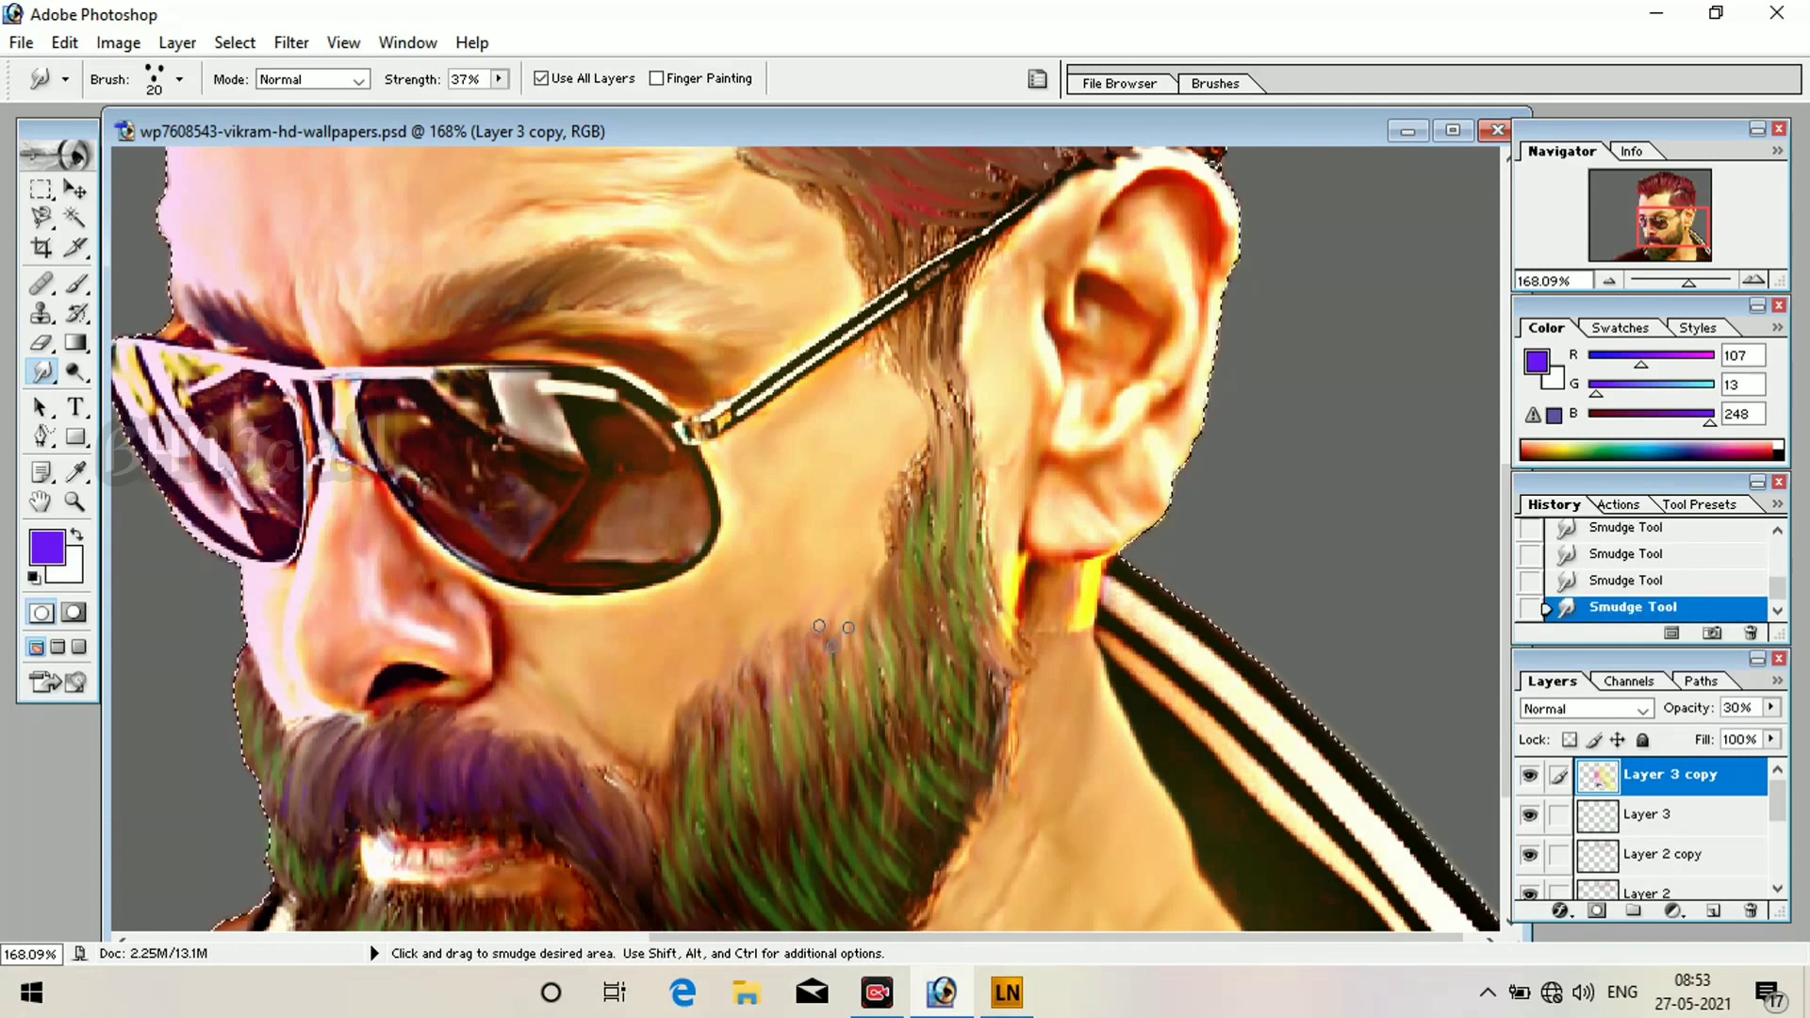
key(ctrl+alt+z)
key(ctrl+alt+z)
key(ctrl+alt+z)
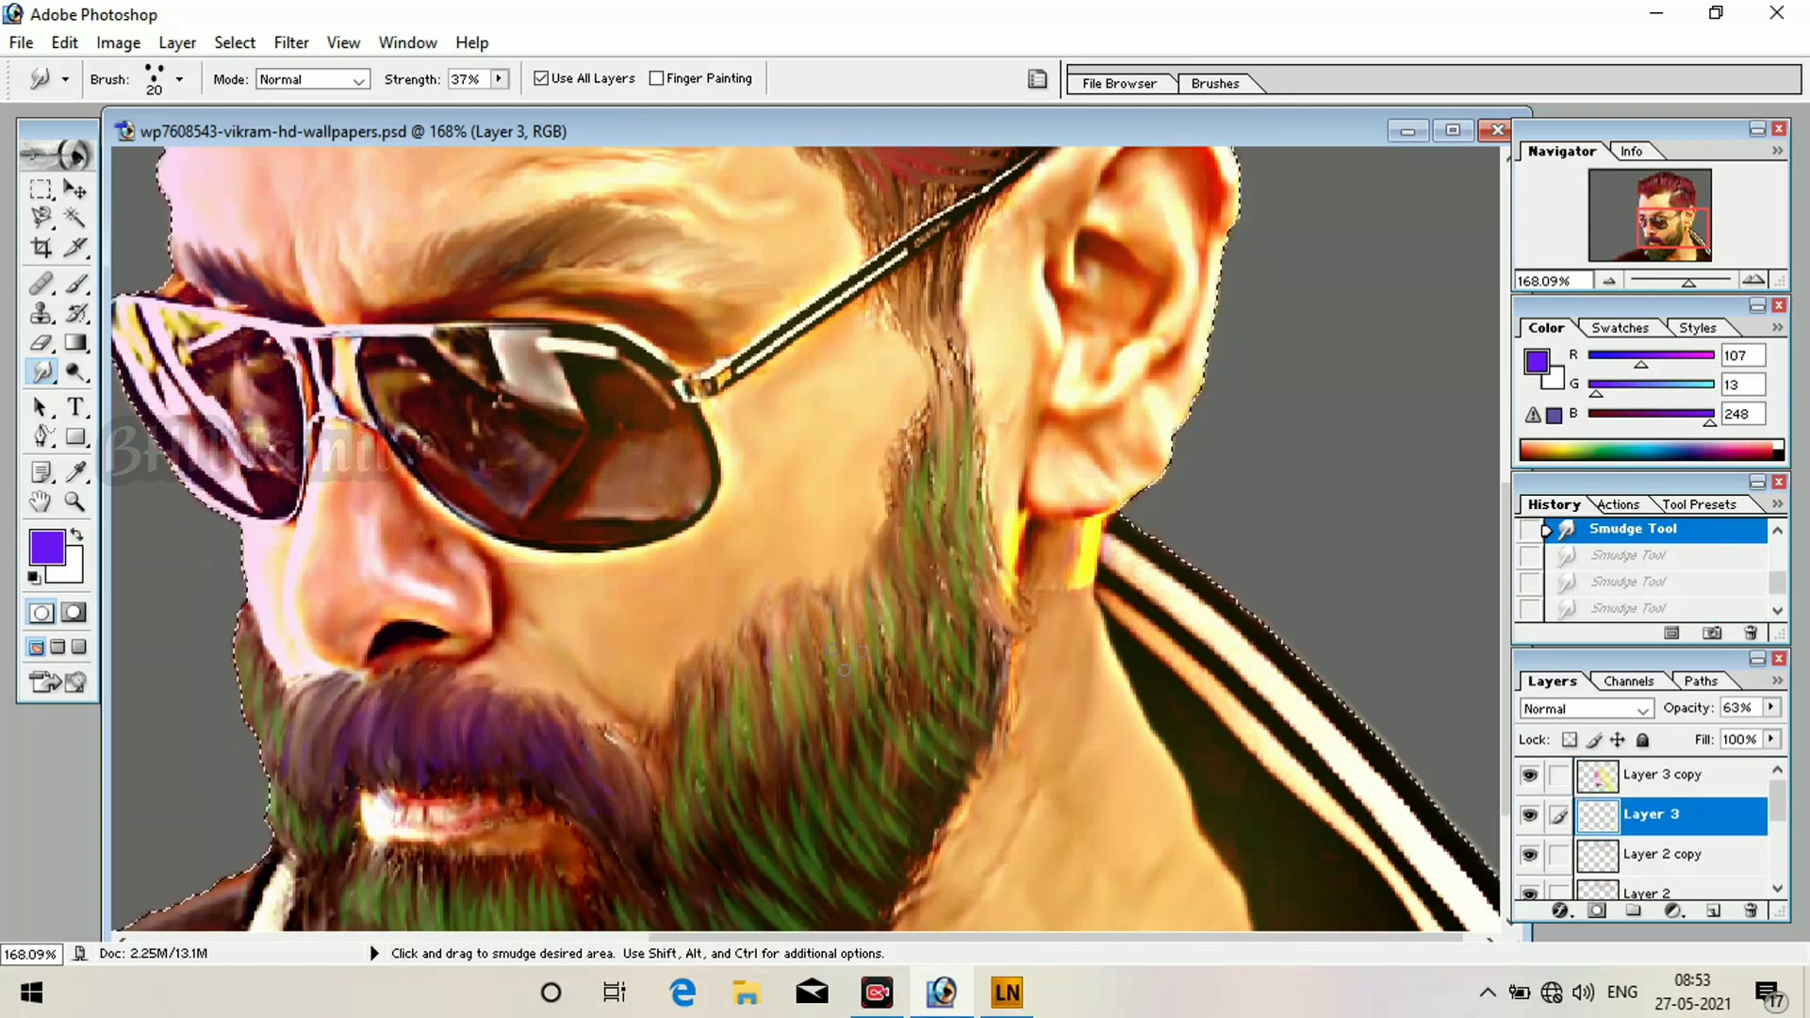
Smudge the beard's upper edge and the sideburn on Layer 3 at 37% strength.
drag(783, 660, 772, 650)
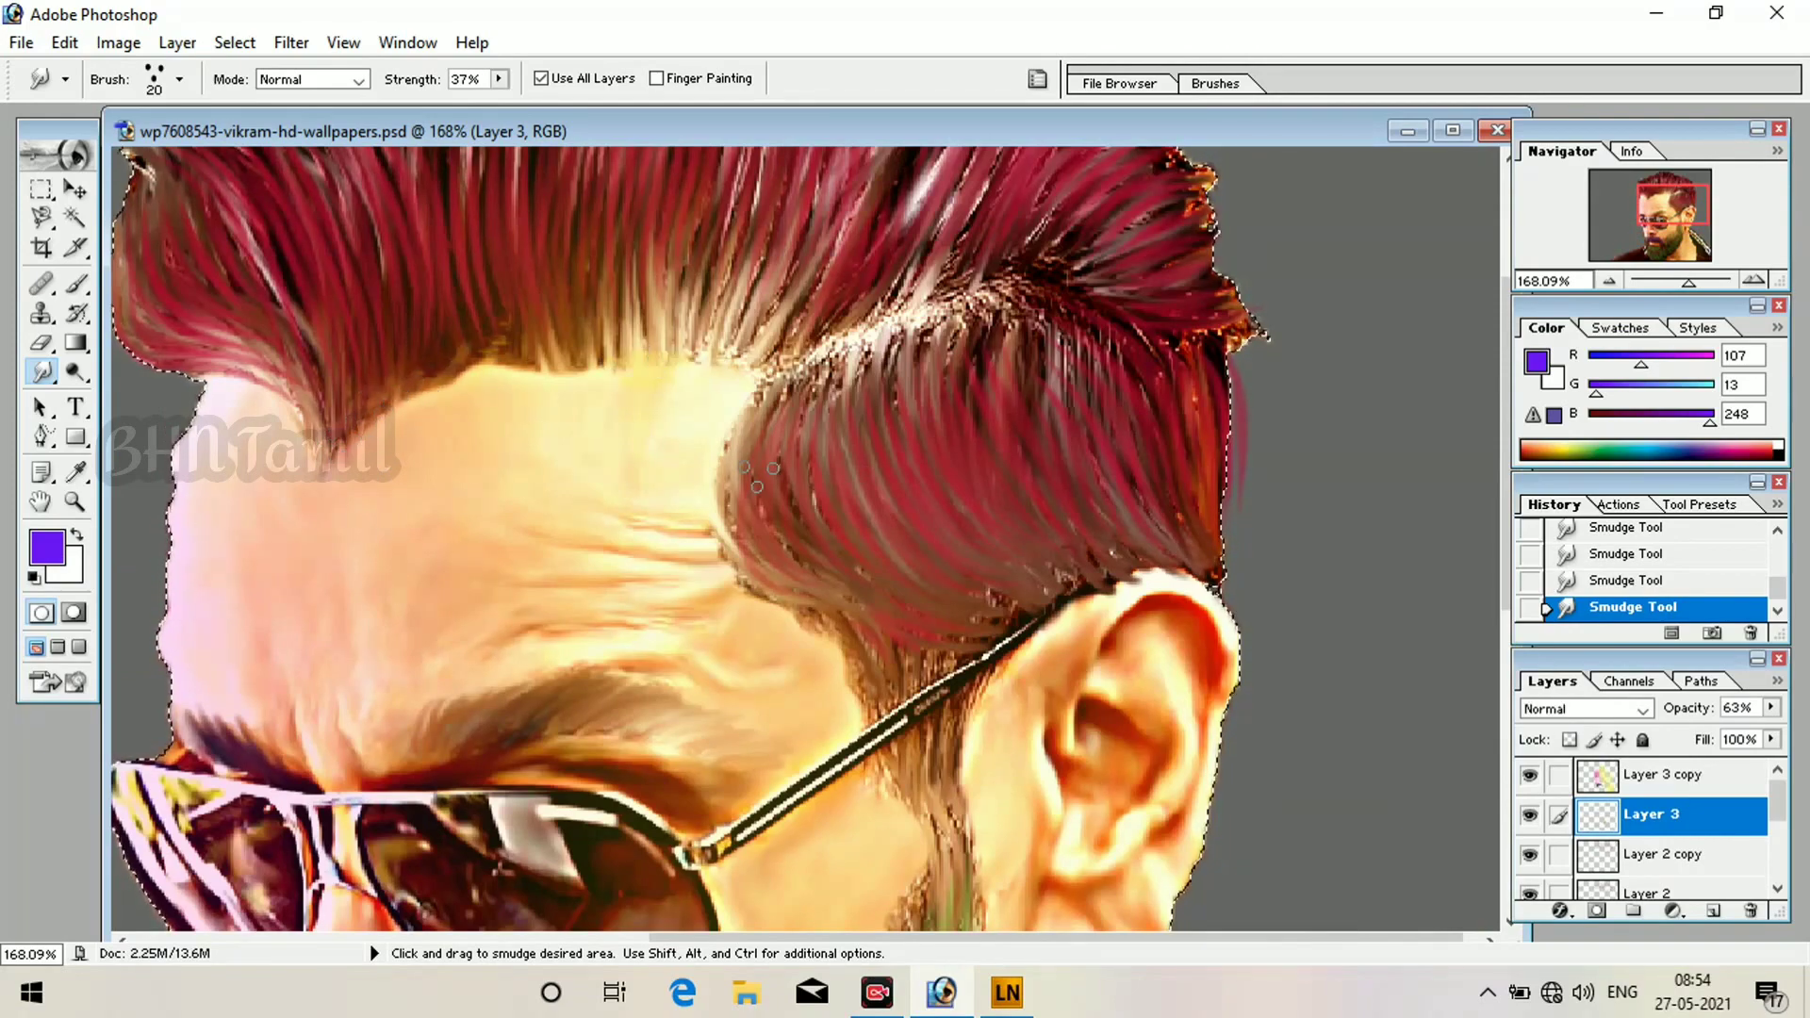
mouse_move(801, 599)
mouse_down()
mouse_move(865, 707)
mouse_move(913, 669)
mouse_up()
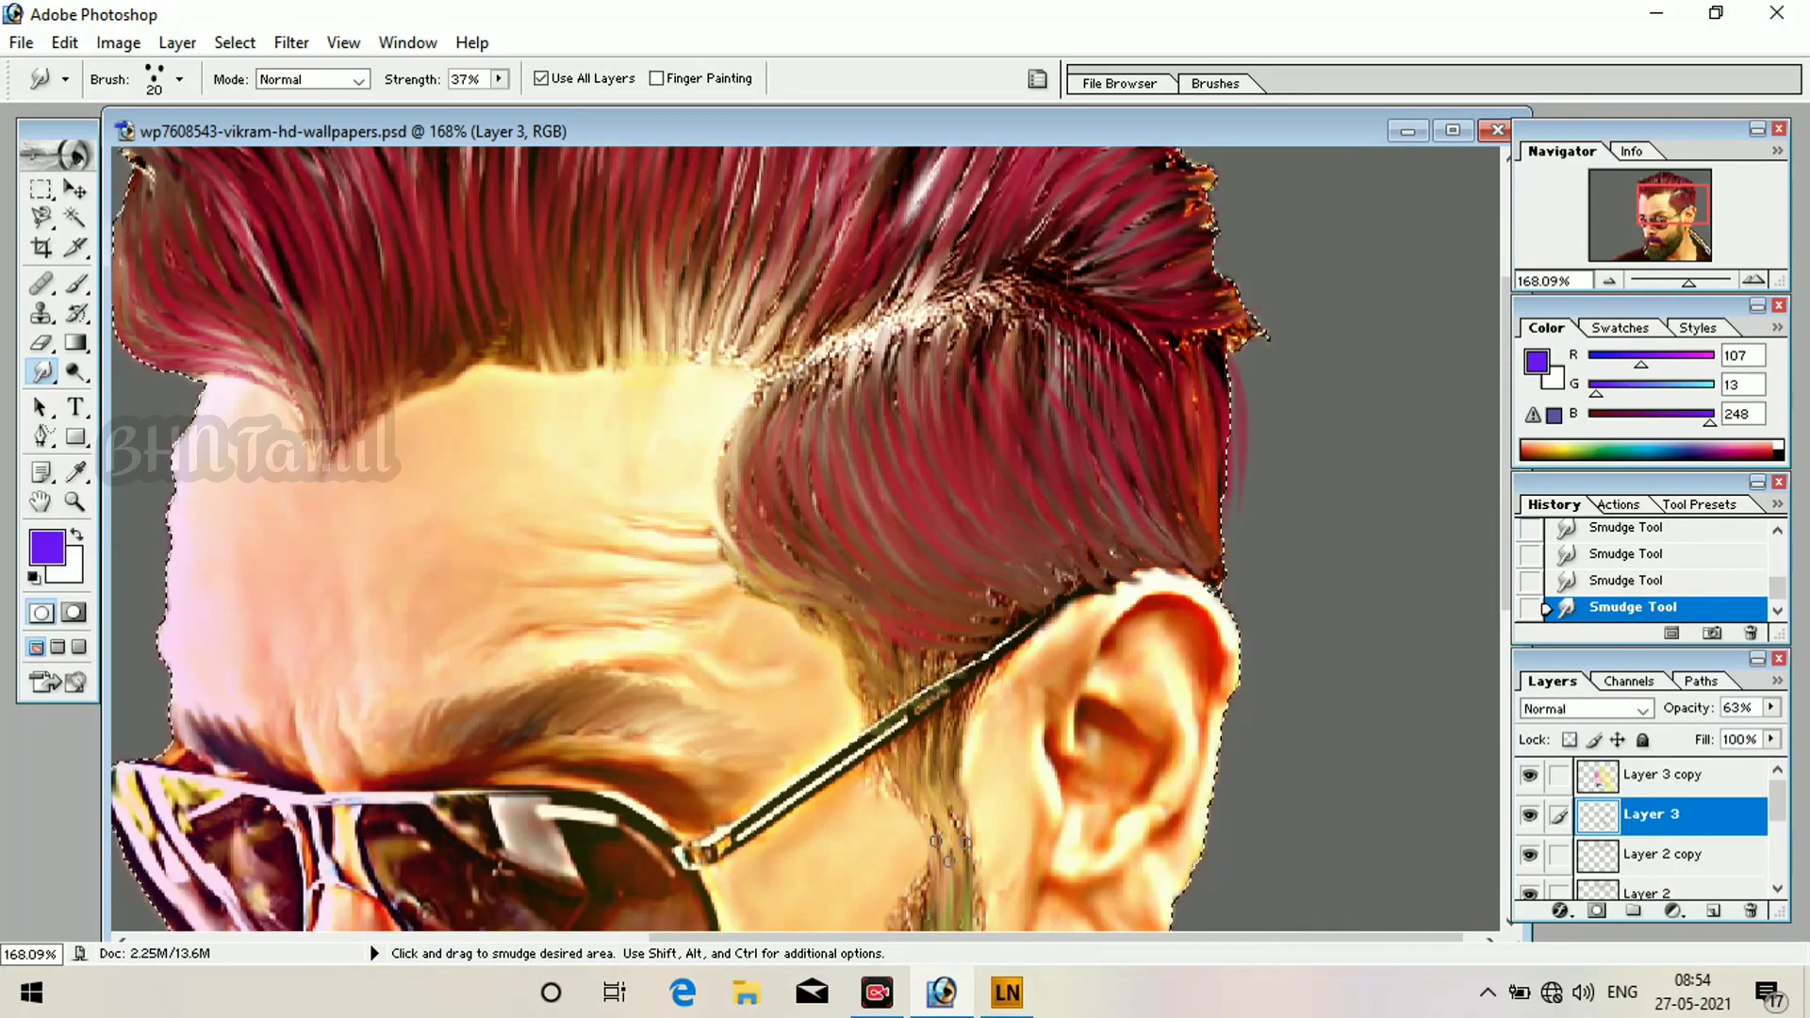
scroll(943, 811, down, 2)
scroll(976, 821, down, 8)
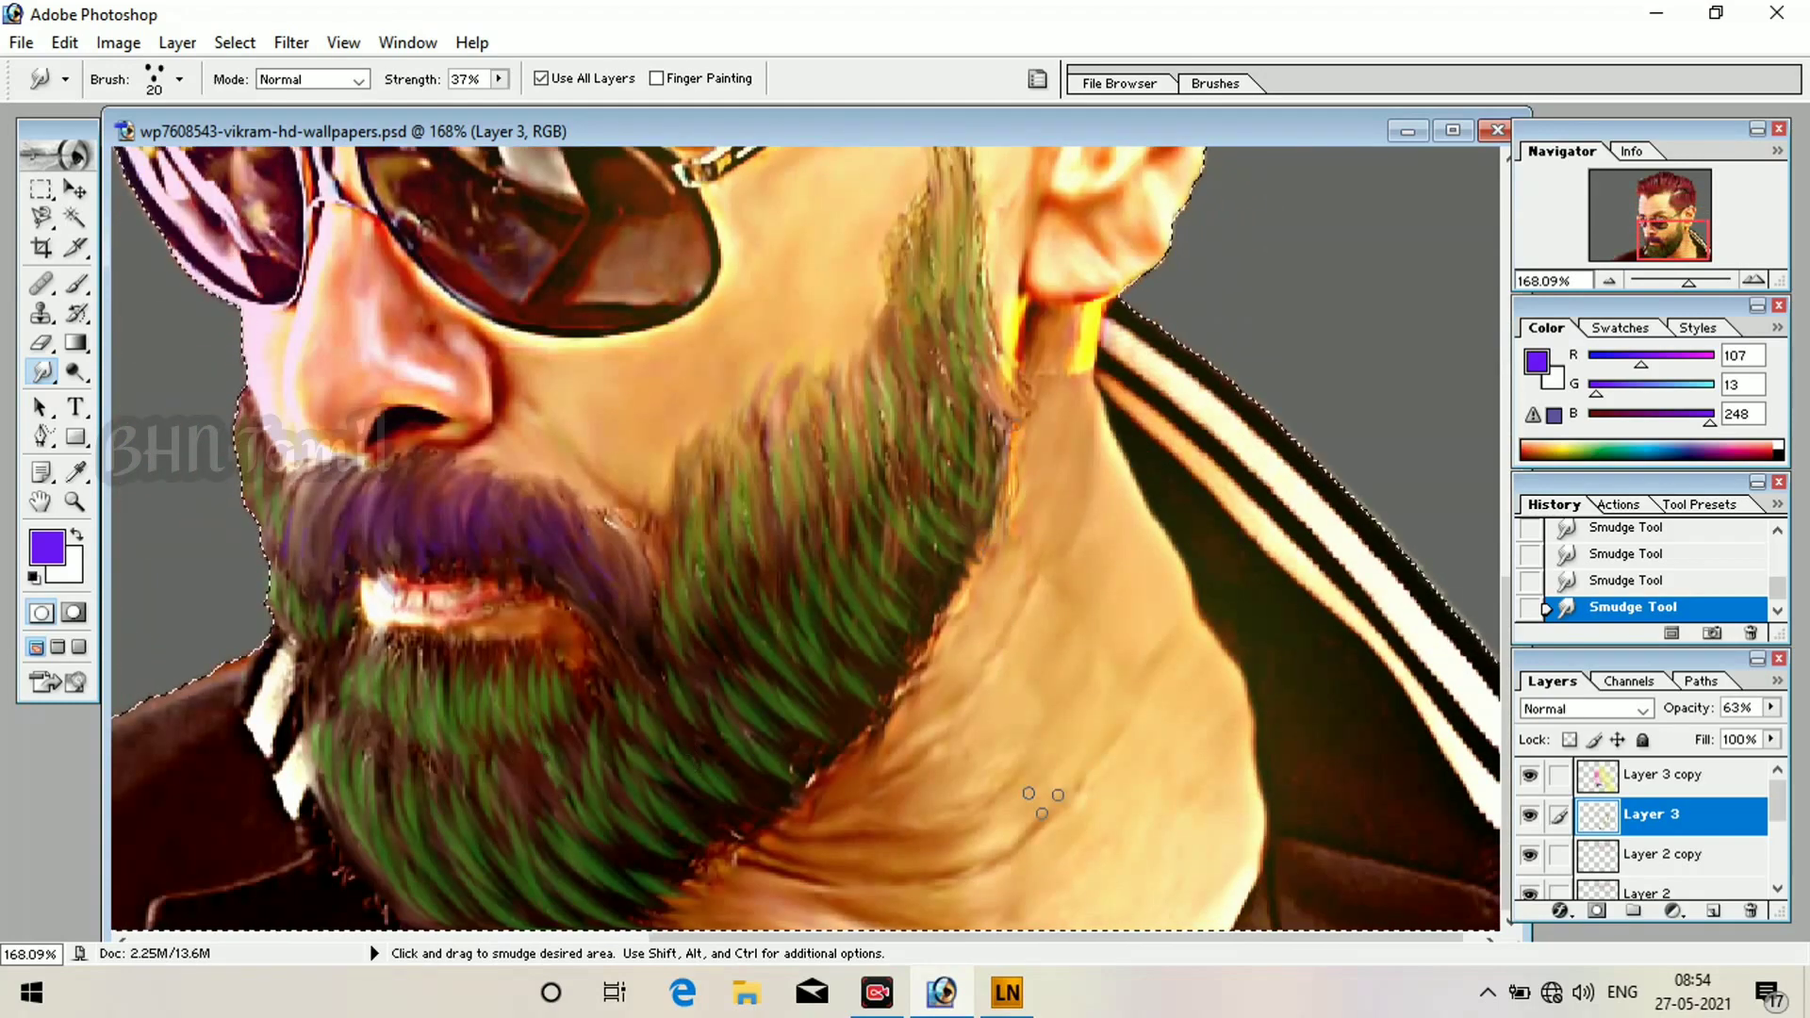
Hide and show Layer 3 to compare the portrait with and without its smudged strokes.
scroll(1531, 811, down, 3)
scroll(1531, 815, up, 2)
click(1531, 822)
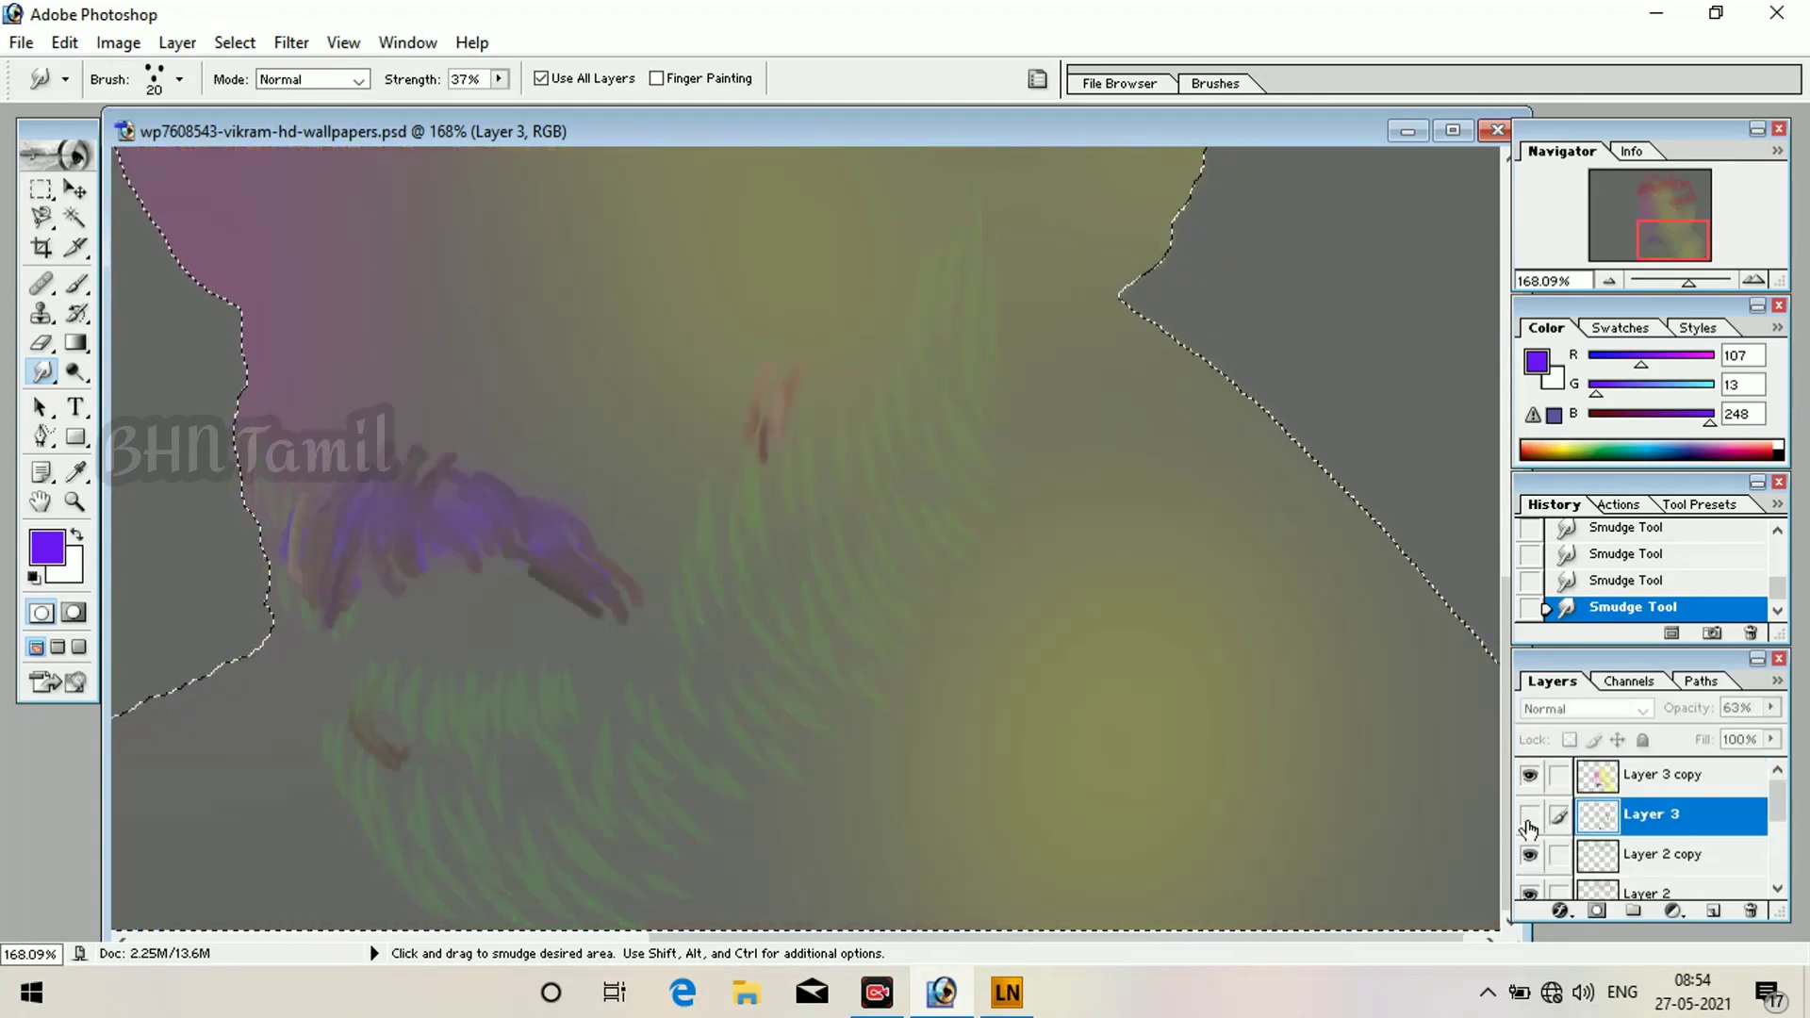
click(1531, 822)
scroll(1531, 823, down, 1)
click(1532, 822)
scroll(1537, 827, up, 1)
scroll(1533, 824, down, 1)
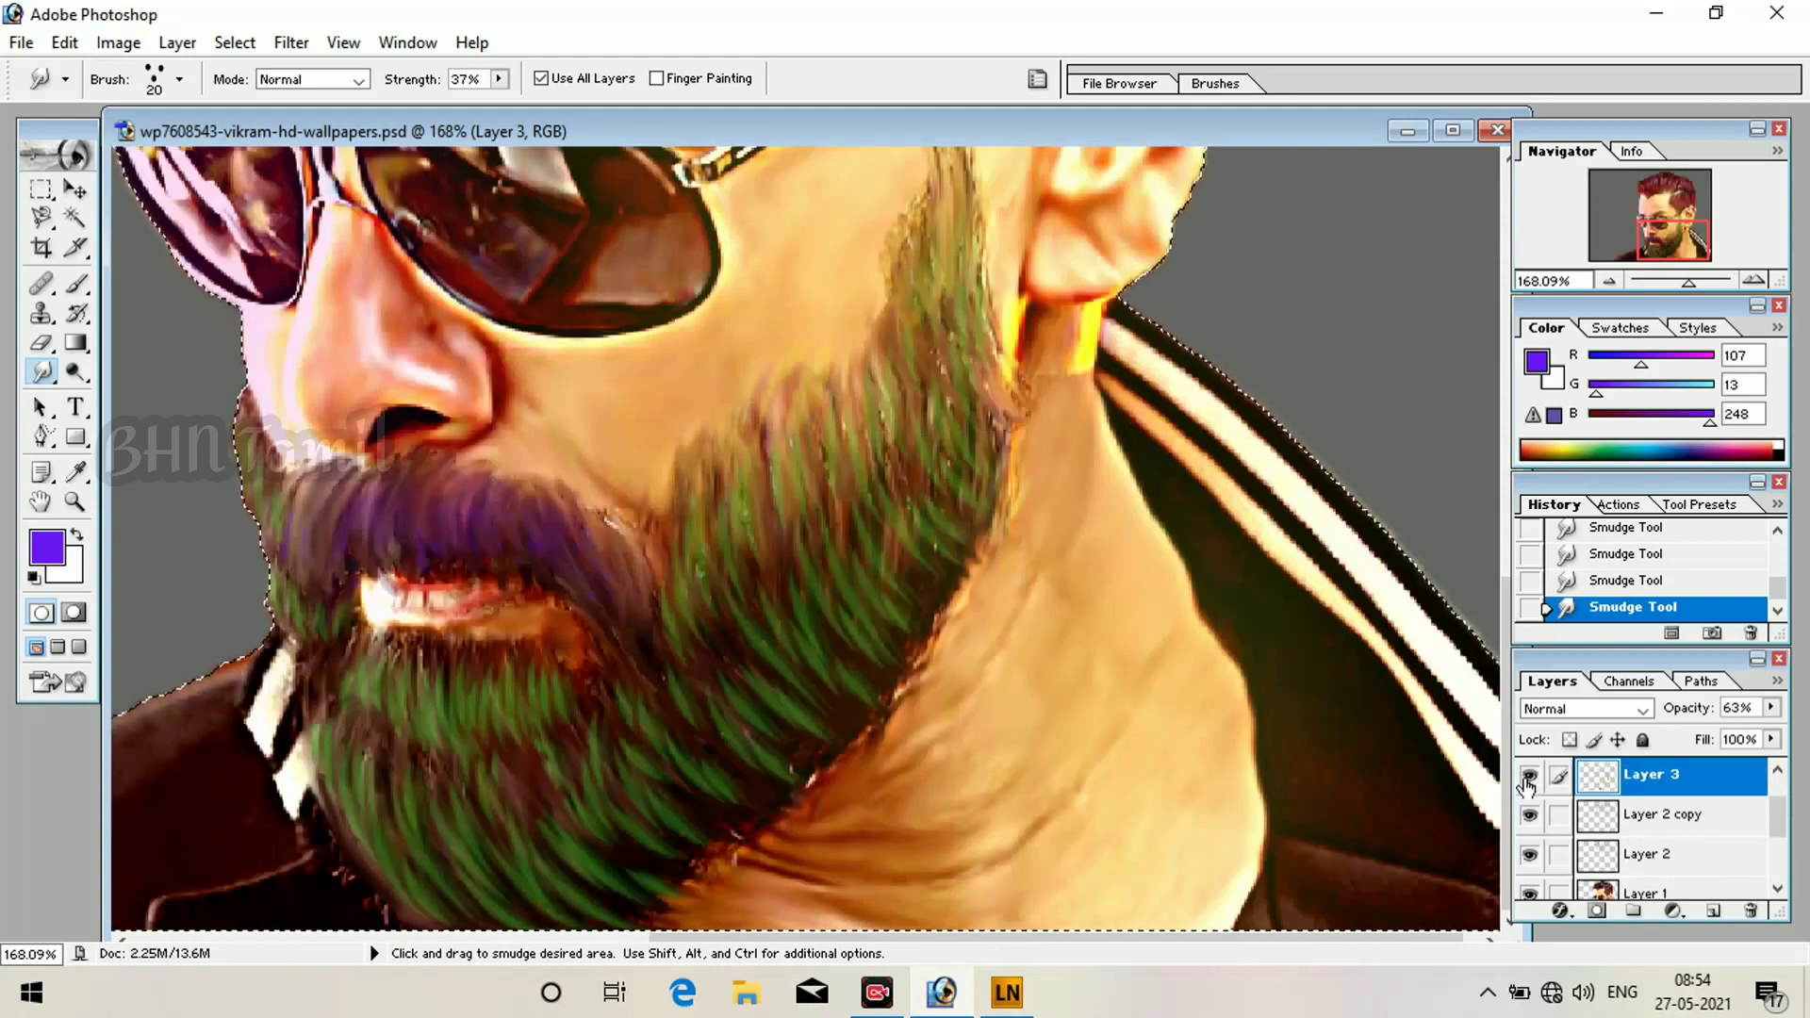
scroll(475, 724, down, 5)
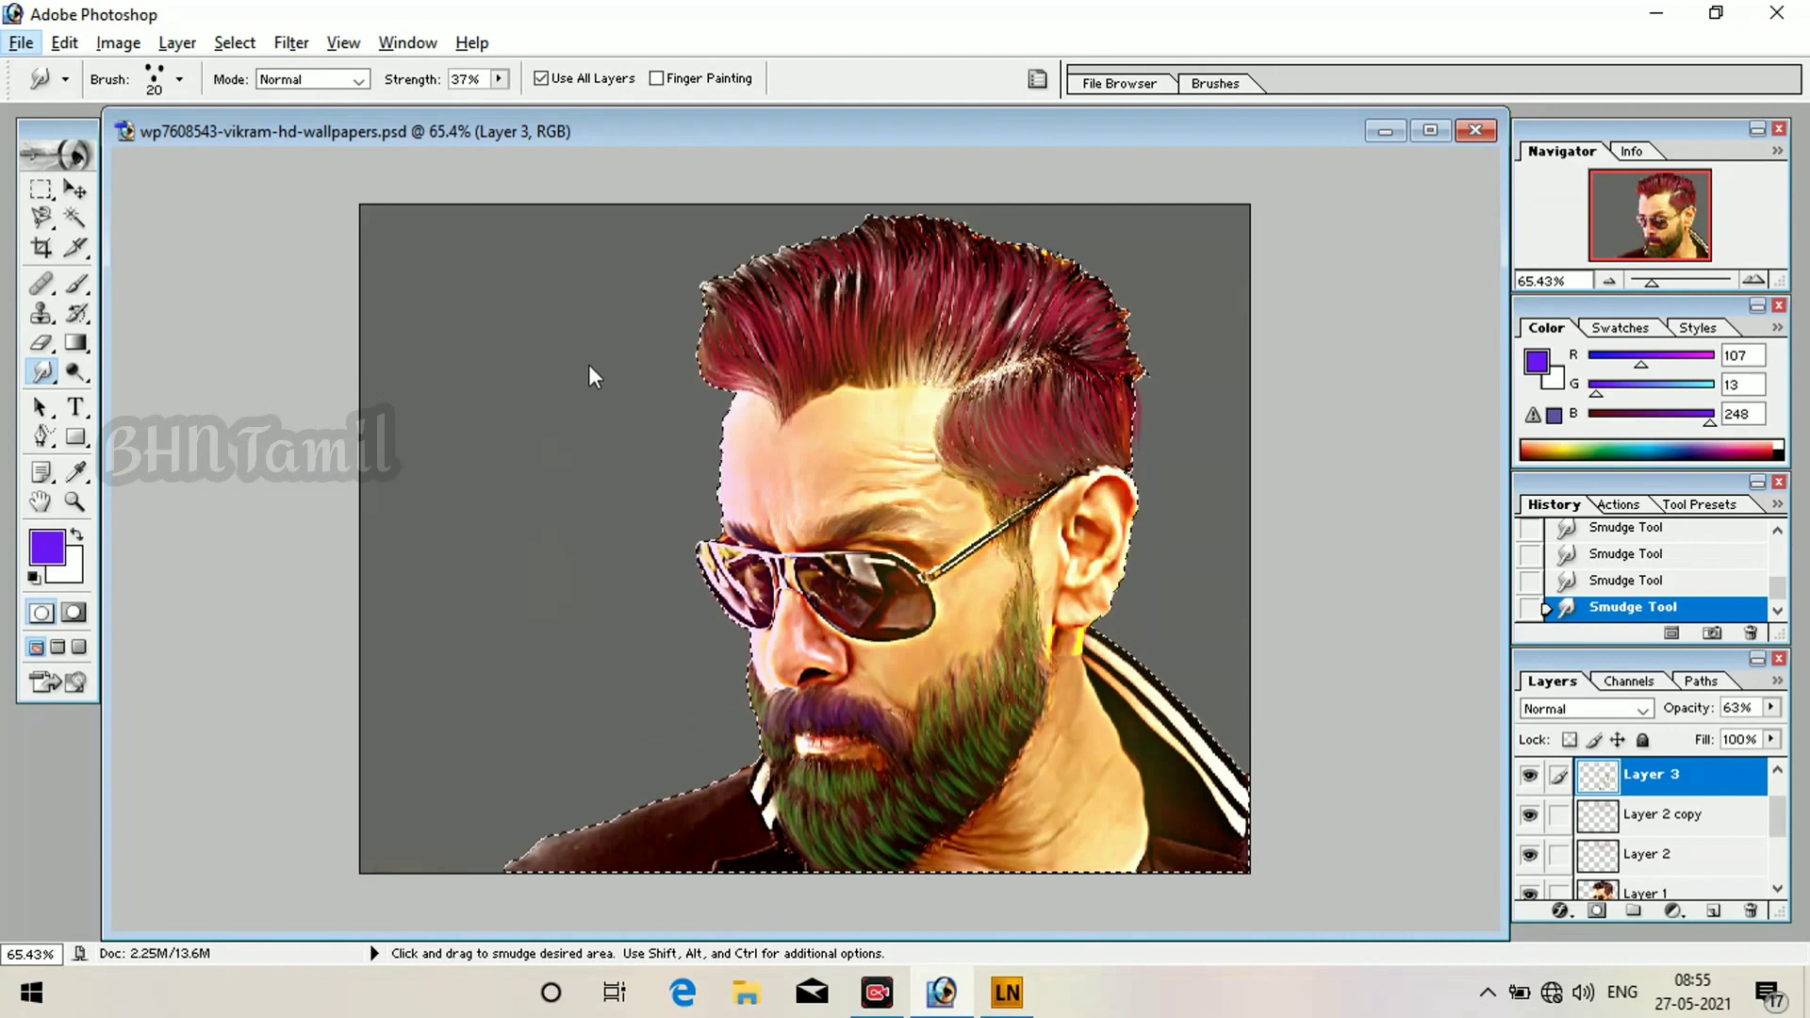
Clear the selection, make Background copy the active layer and set a soft 394 px brush.
key(ctrl)
key(ctrl+d)
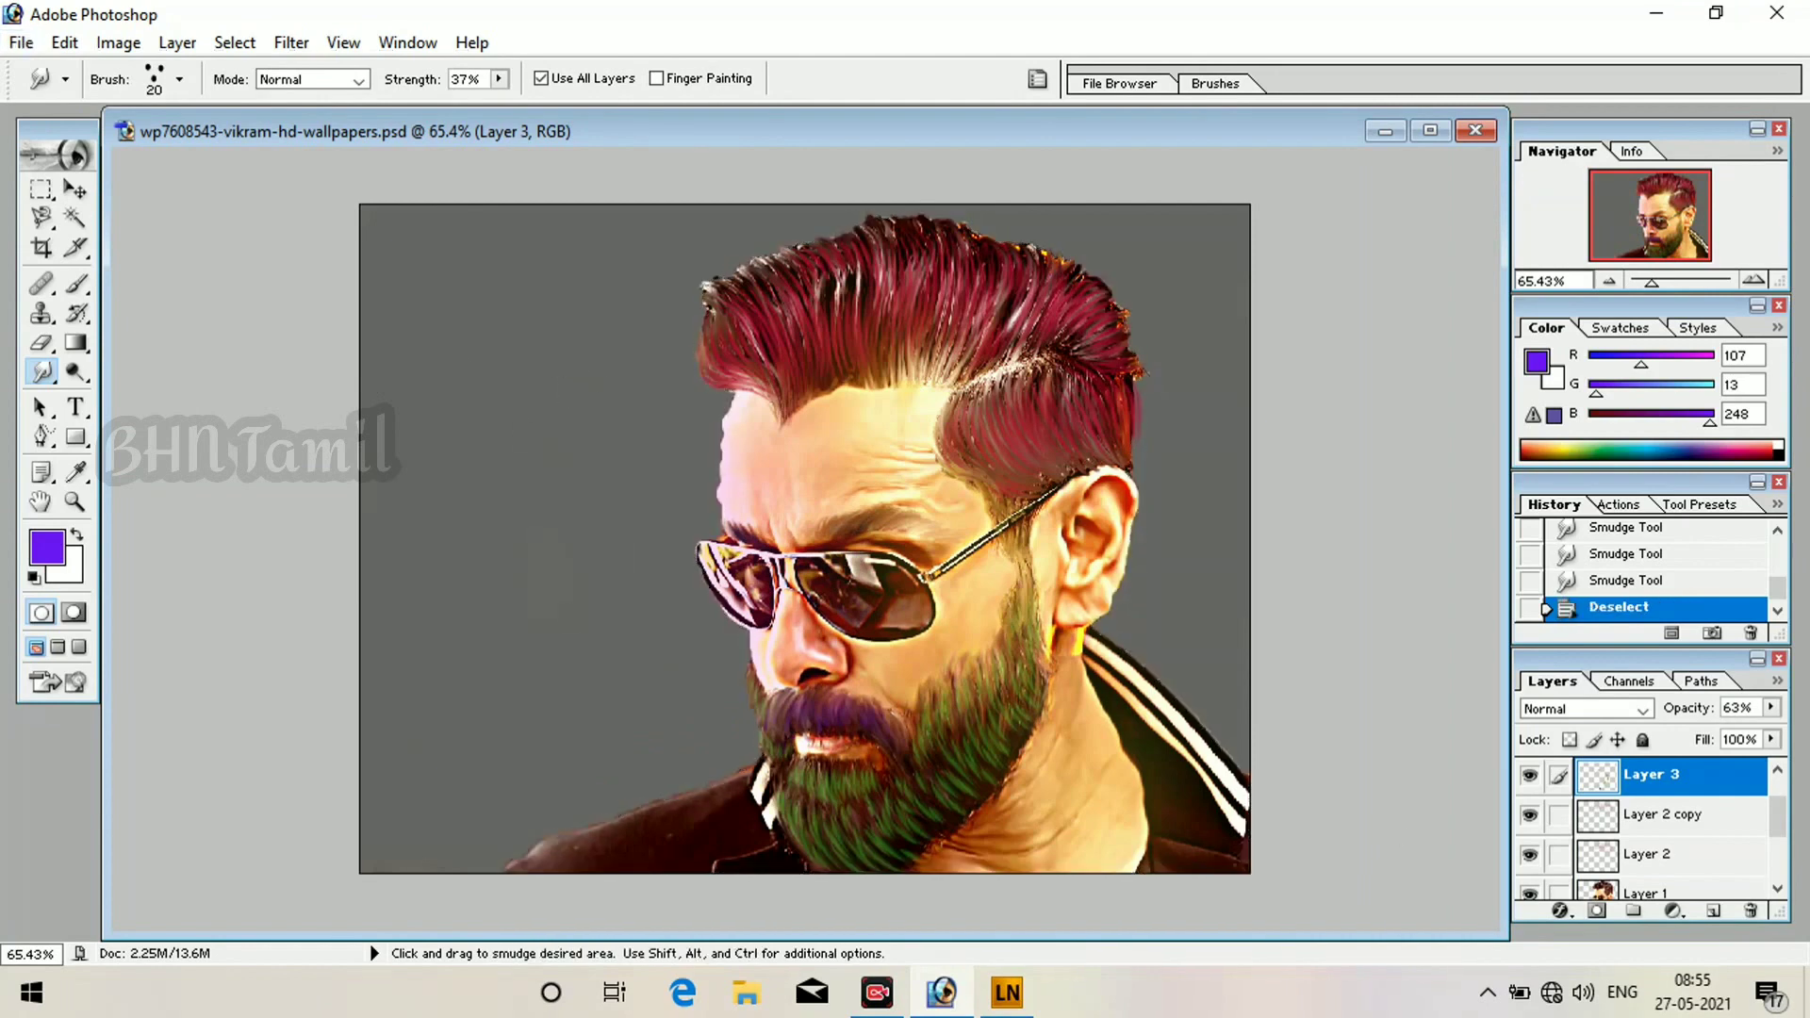
scroll(1677, 838, down, 3)
click(1677, 840)
key(b)
right_click(513, 433)
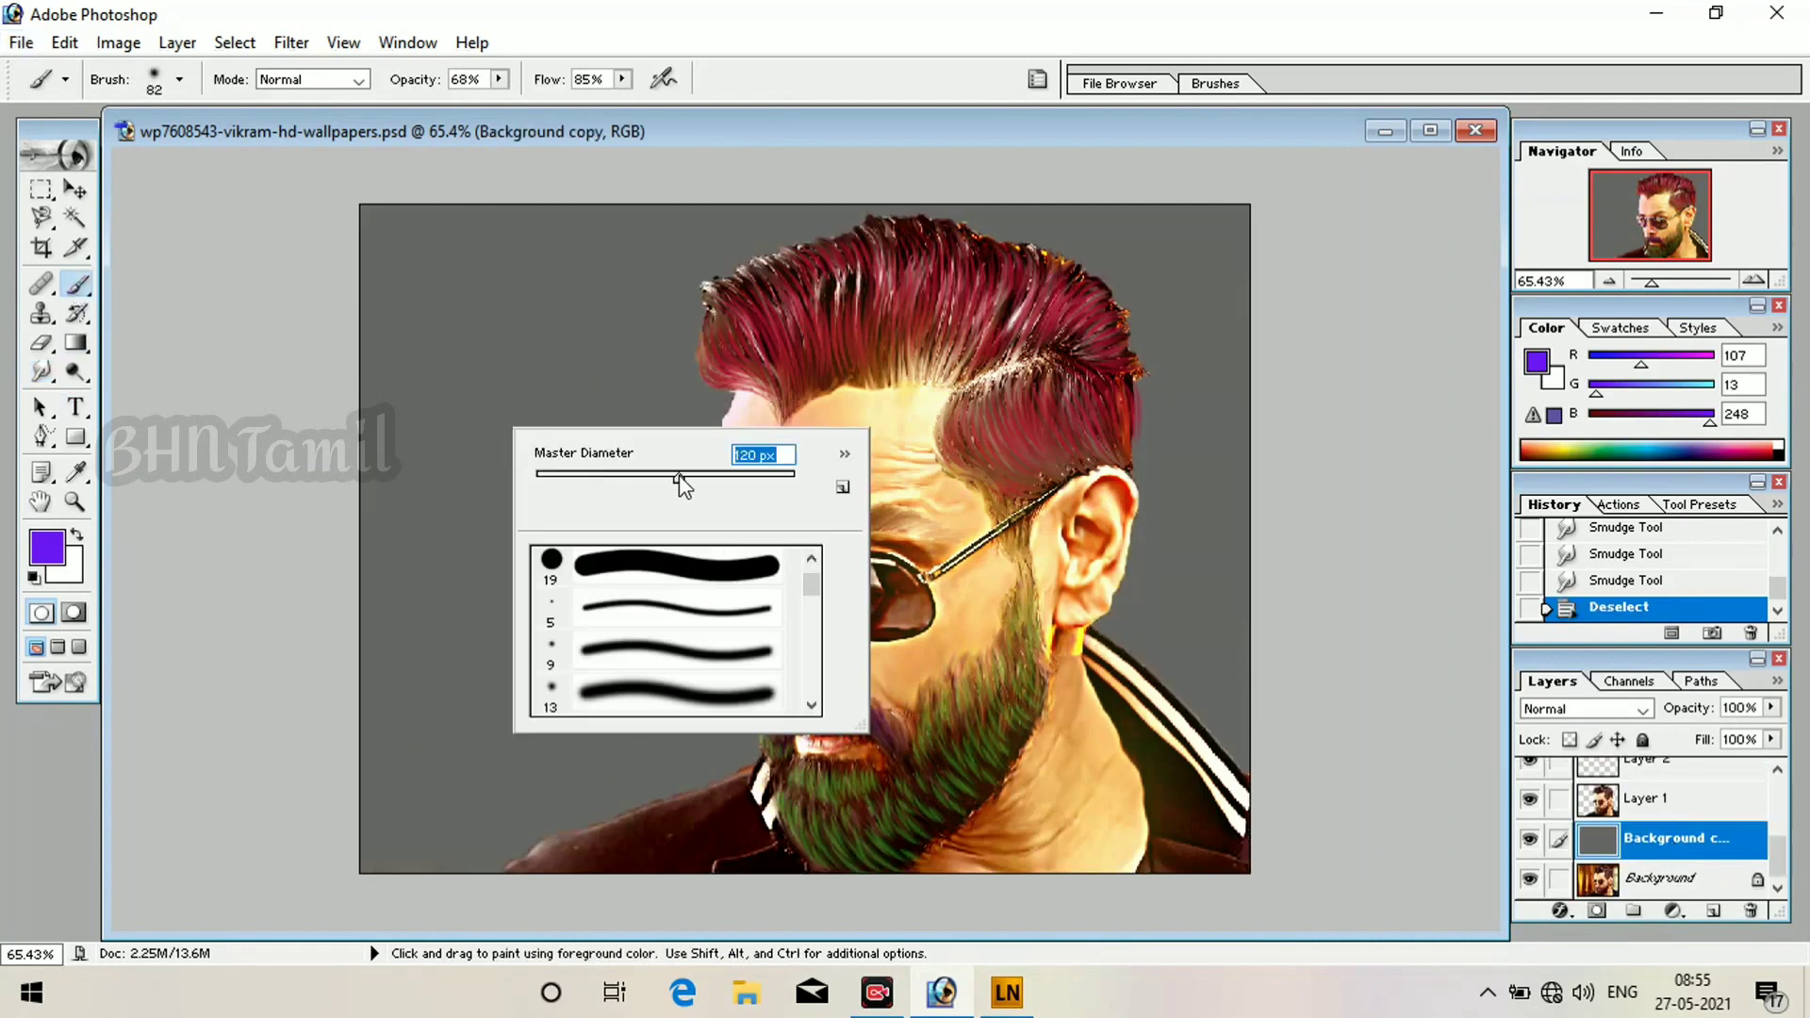
click(563, 640)
right_click(558, 330)
click(773, 377)
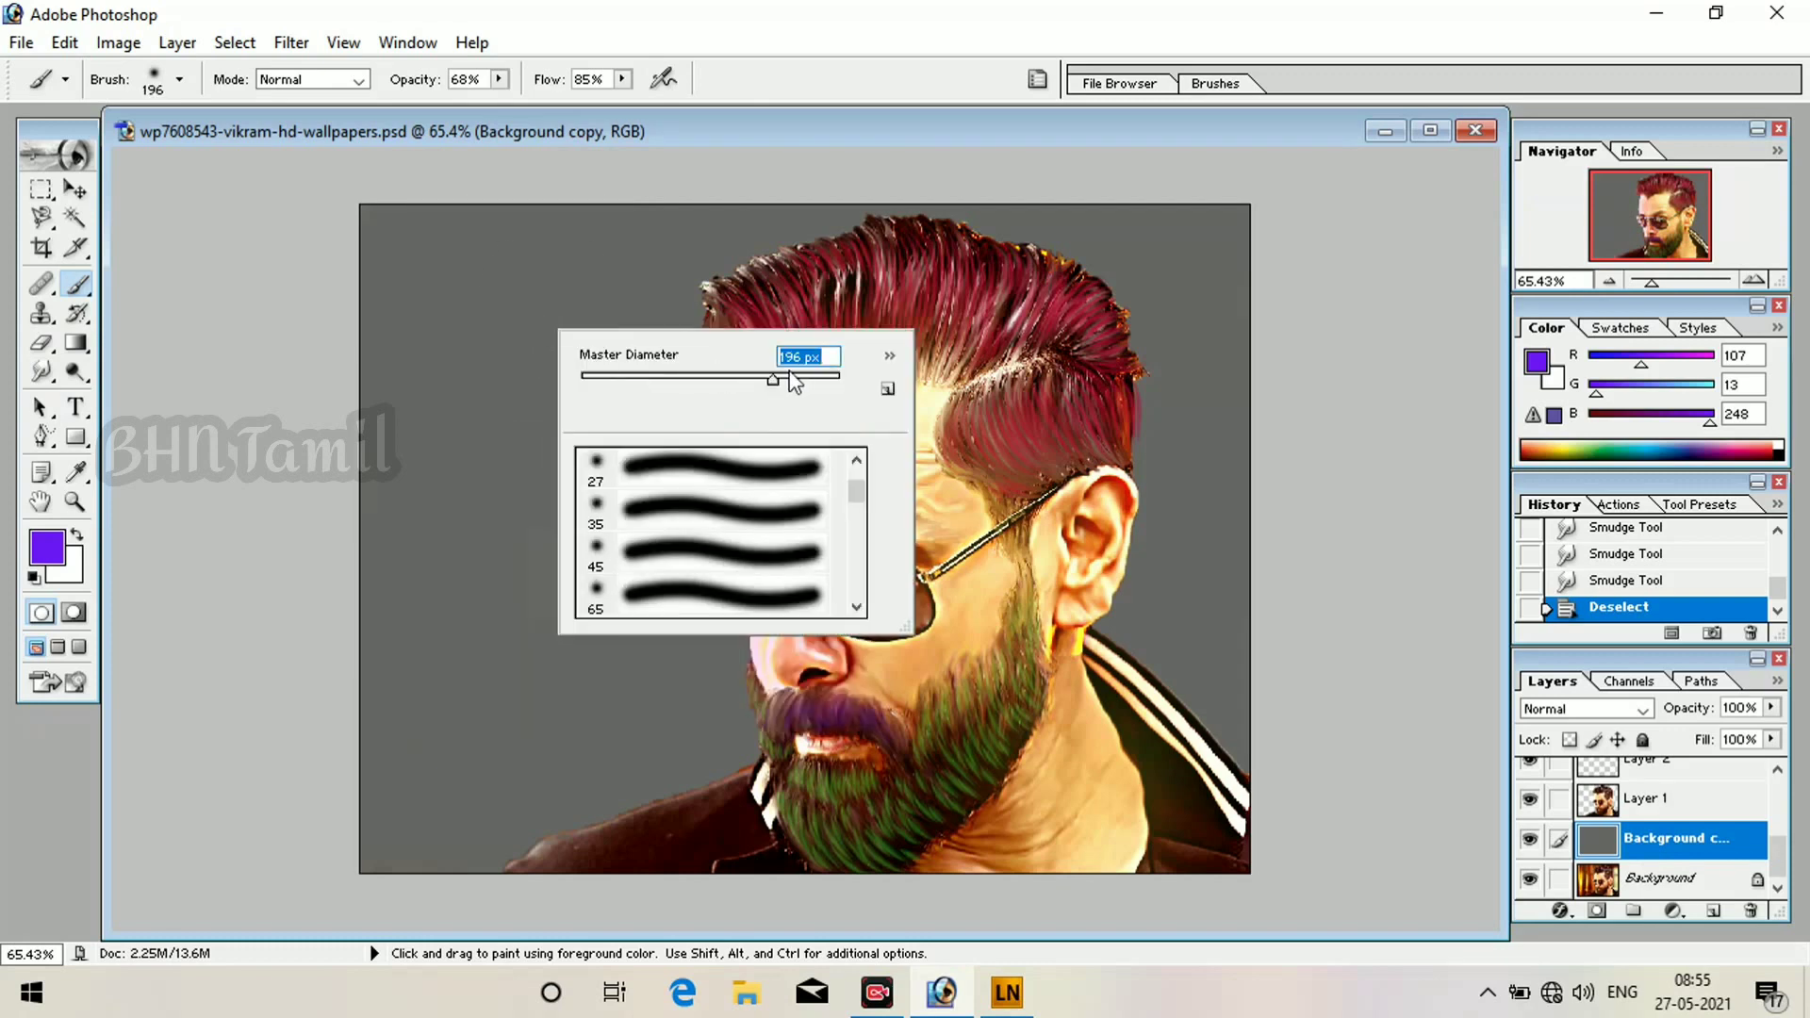
click(805, 377)
Set the foreground colour to olive green of RGB 113, 154, 15.
click(48, 551)
click(484, 438)
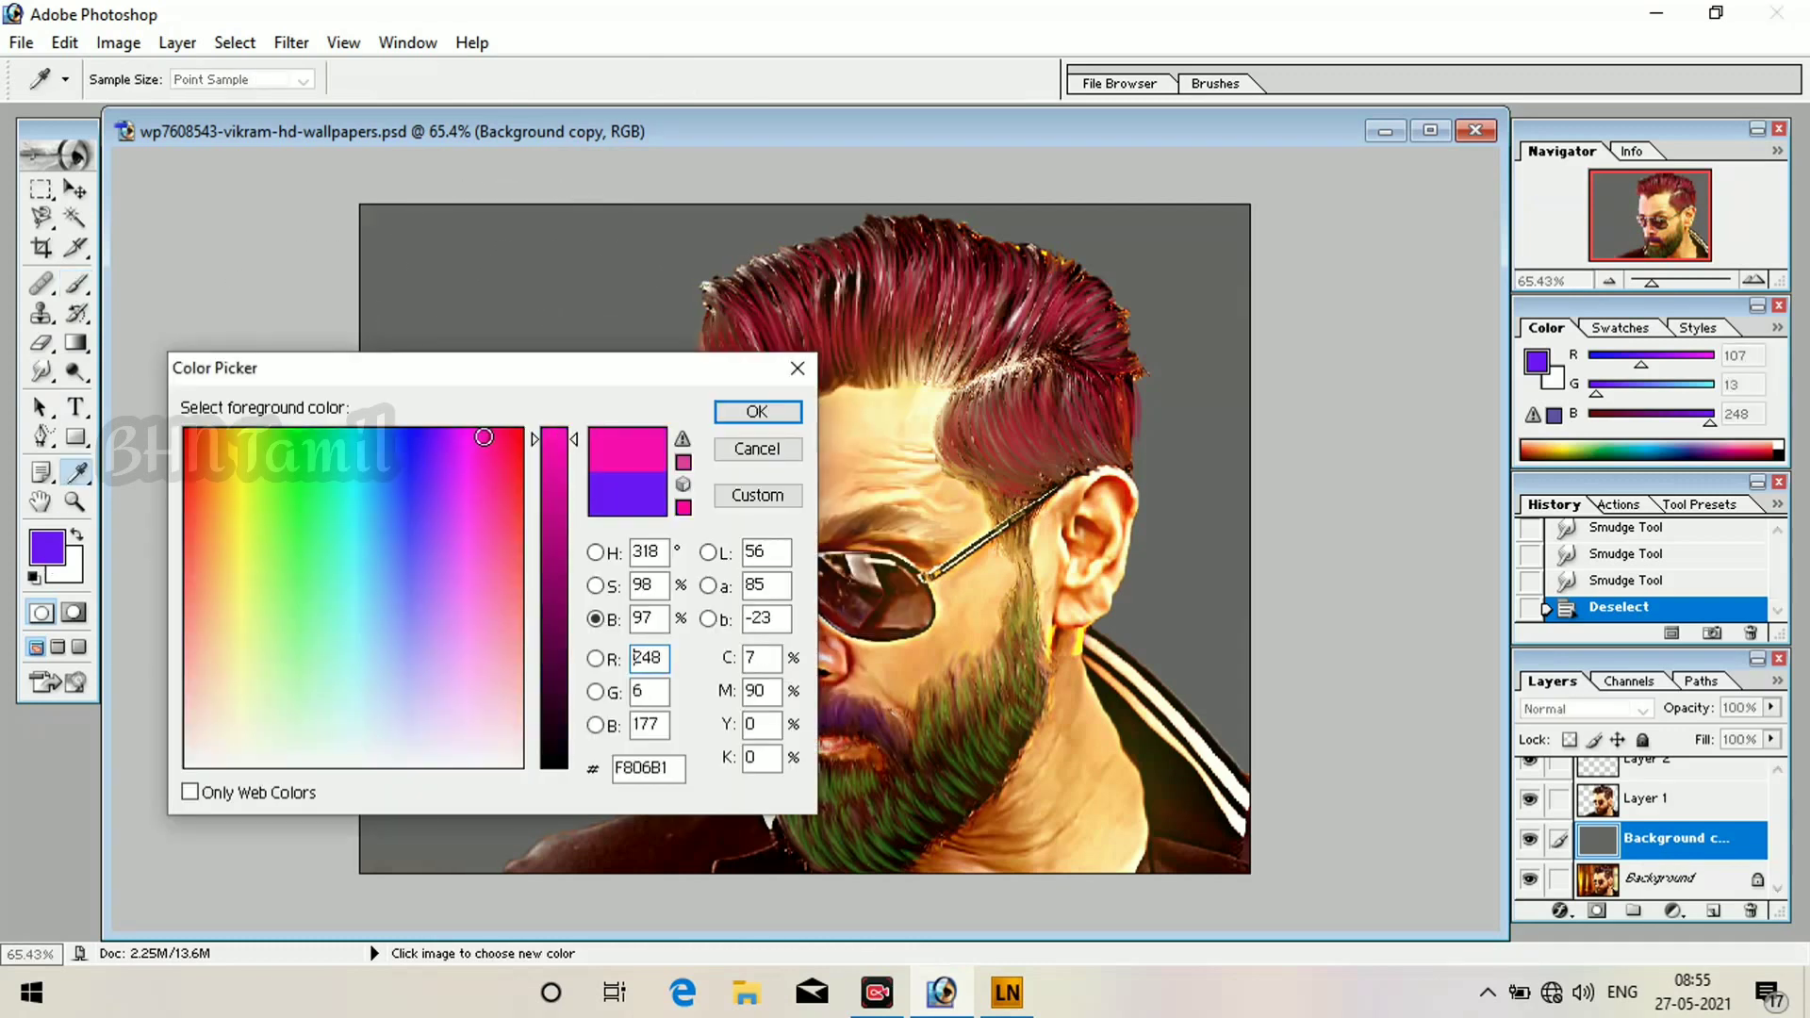
click(265, 554)
click(205, 461)
click(554, 606)
click(595, 585)
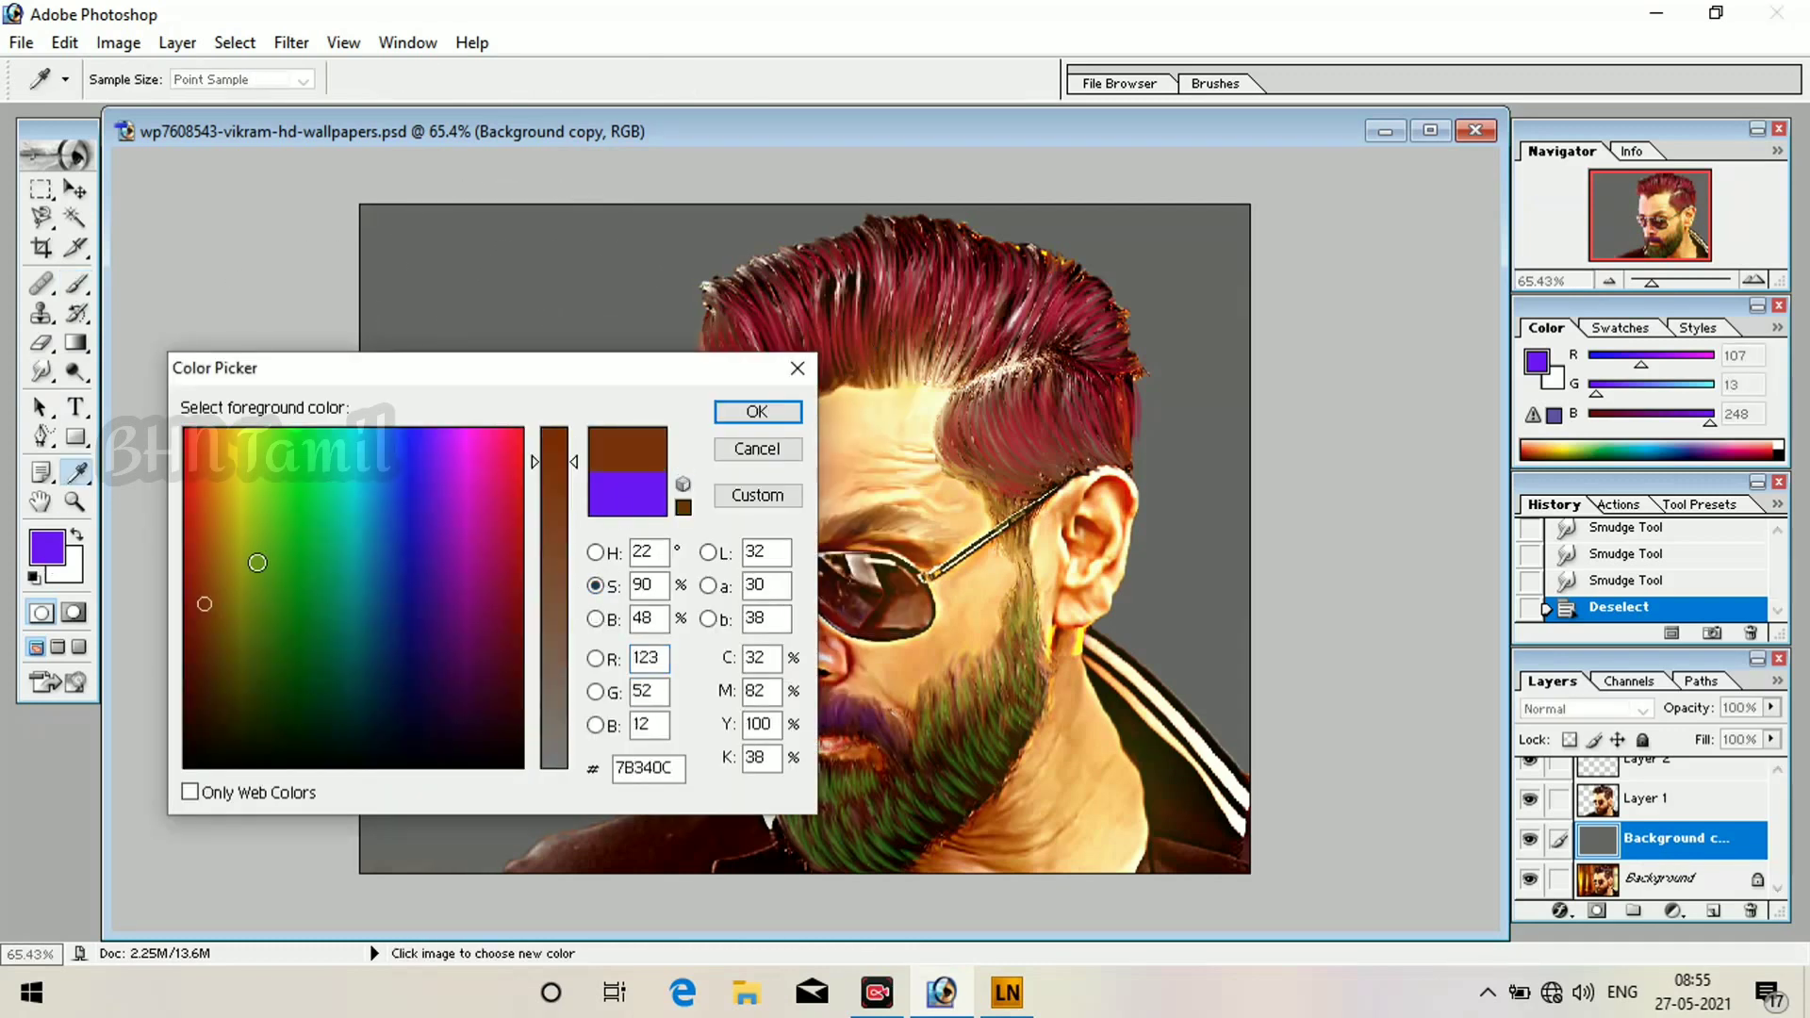
click(257, 563)
click(773, 416)
Paint a soft green glow on Background copy along the front of the face and above the hair.
click(773, 415)
click(787, 515)
click(782, 660)
click(775, 811)
click(642, 813)
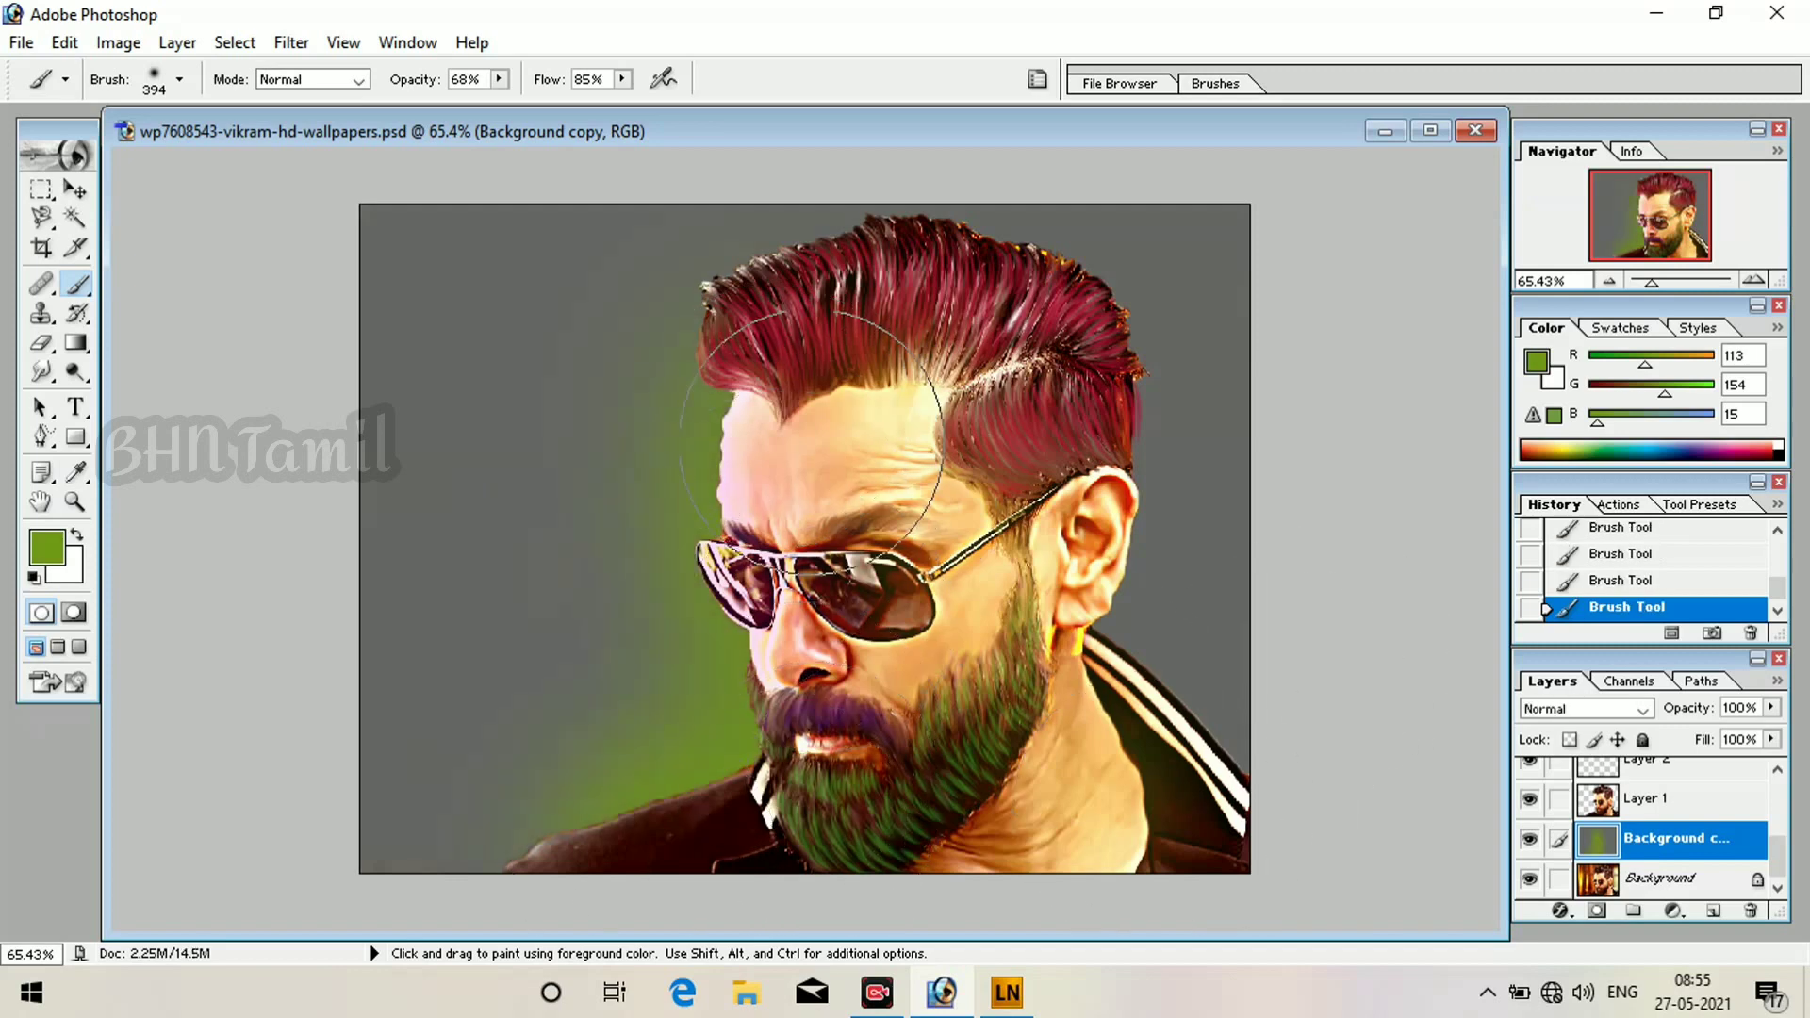
click(819, 317)
click(912, 302)
Choose red of RGB 252, 25, 57 and paint the background behind the back of the head and neck.
key(ctrl+plus)
click(46, 546)
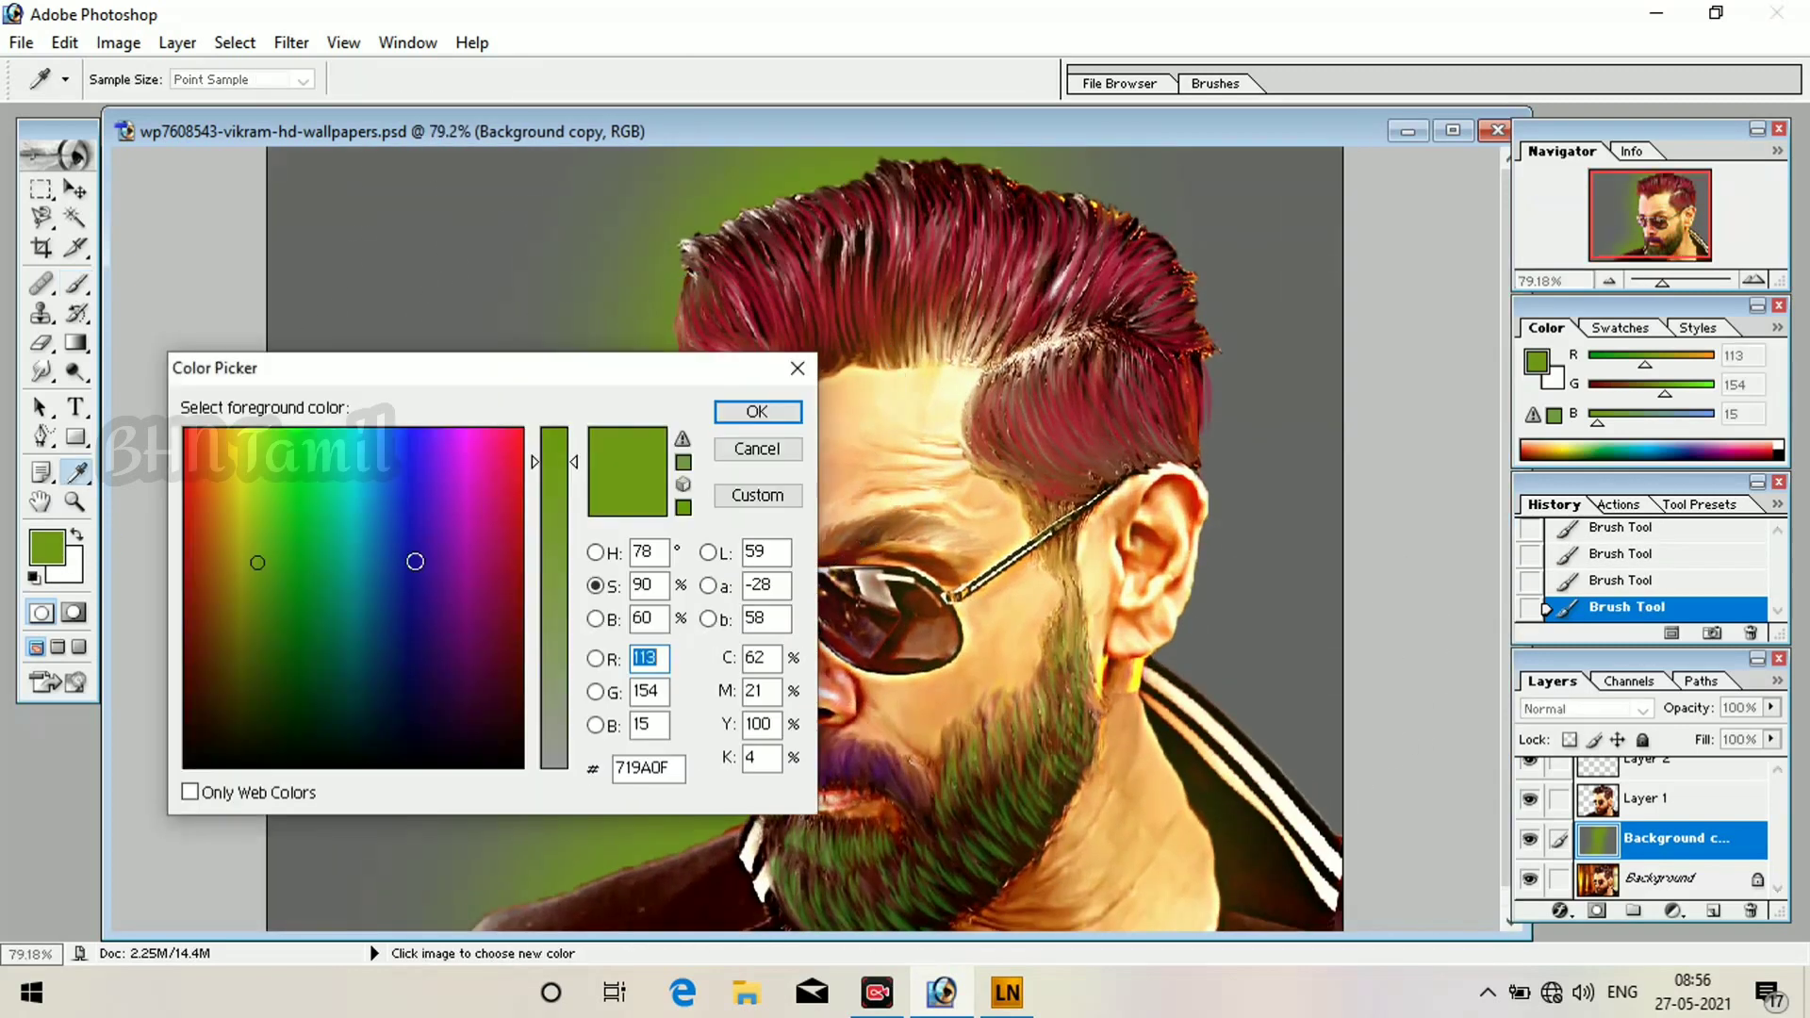
click(498, 435)
click(516, 432)
click(797, 413)
mouse_move(1074, 310)
mouse_down()
mouse_move(1122, 533)
mouse_move(1120, 655)
mouse_move(1273, 831)
mouse_up()
Choose dark yellow of RGB 133, 123, 13 and paint over the grey background in front of the face.
click(46, 546)
click(235, 591)
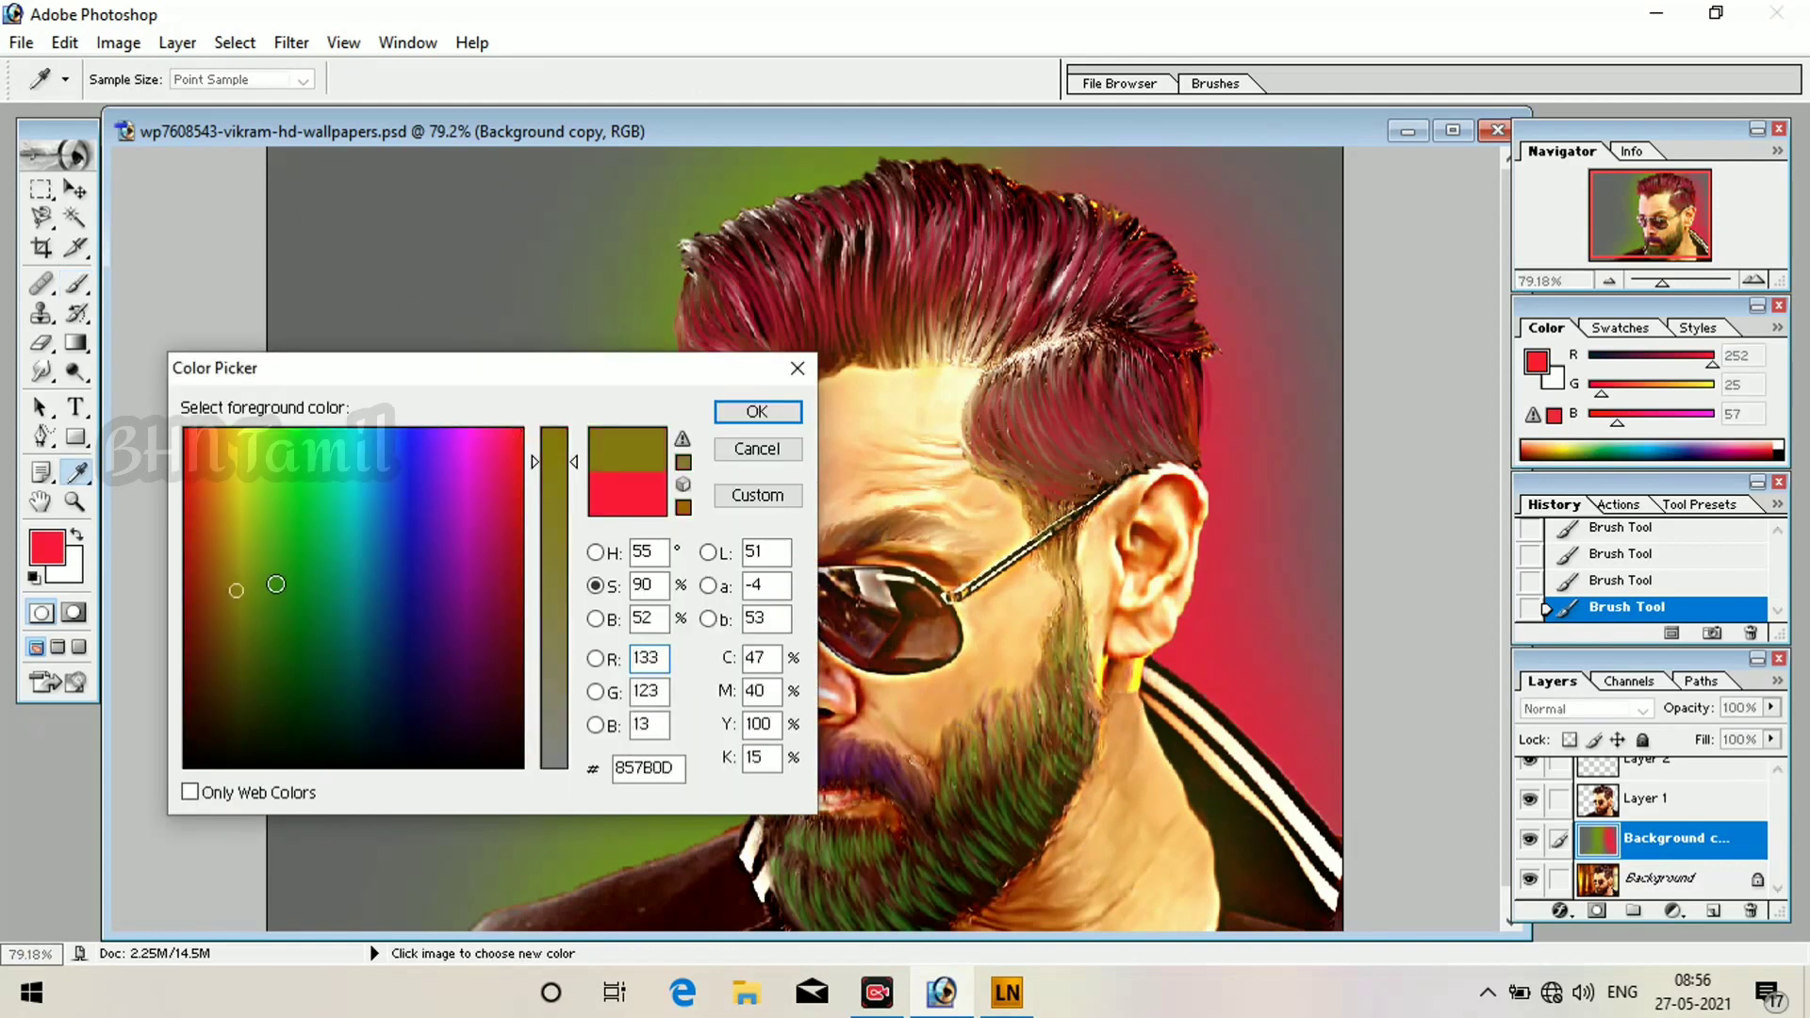
click(743, 413)
drag(428, 287, 367, 783)
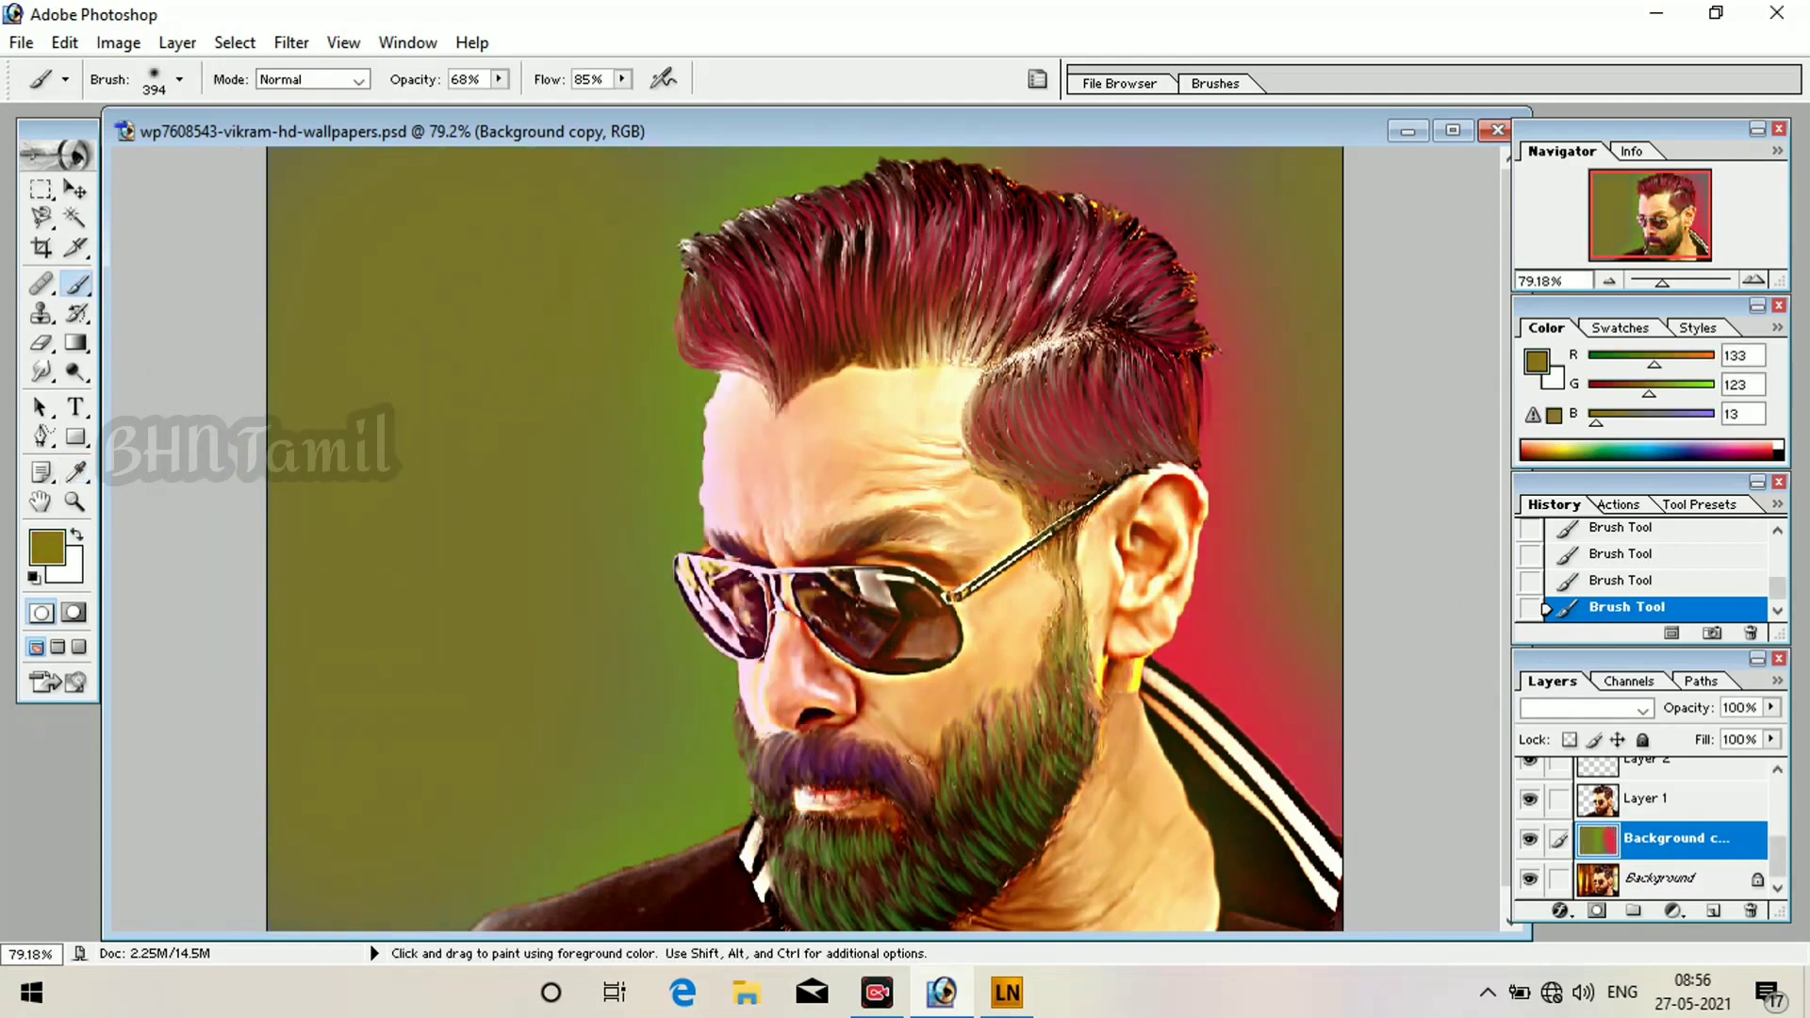
Choose yellow of RGB 241, 203, 24 and paint soft patches on the upper and middle background in front of the face.
click(46, 546)
click(552, 443)
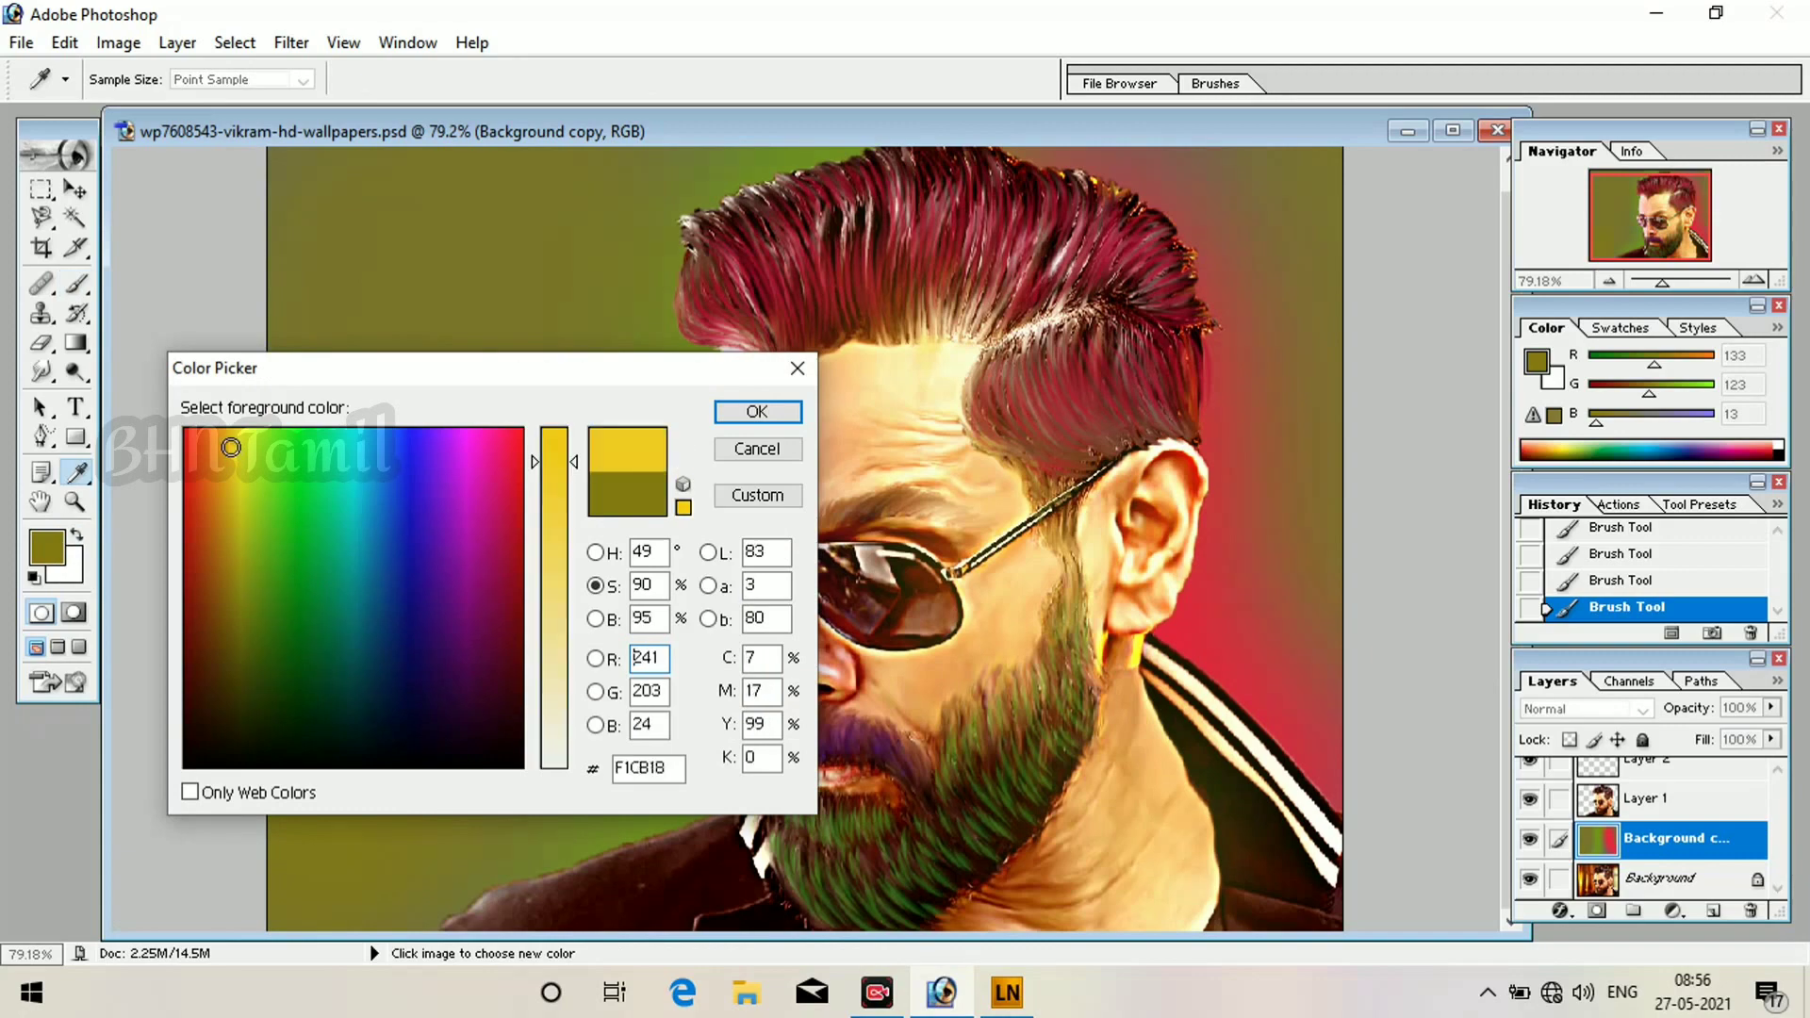
click(744, 411)
mouse_move(406, 203)
mouse_down()
mouse_move(359, 234)
mouse_move(544, 639)
mouse_up()
Choose green of RGB 85, 203, 92 and paint the background above the front shoulder and along the edge behind the head.
click(47, 546)
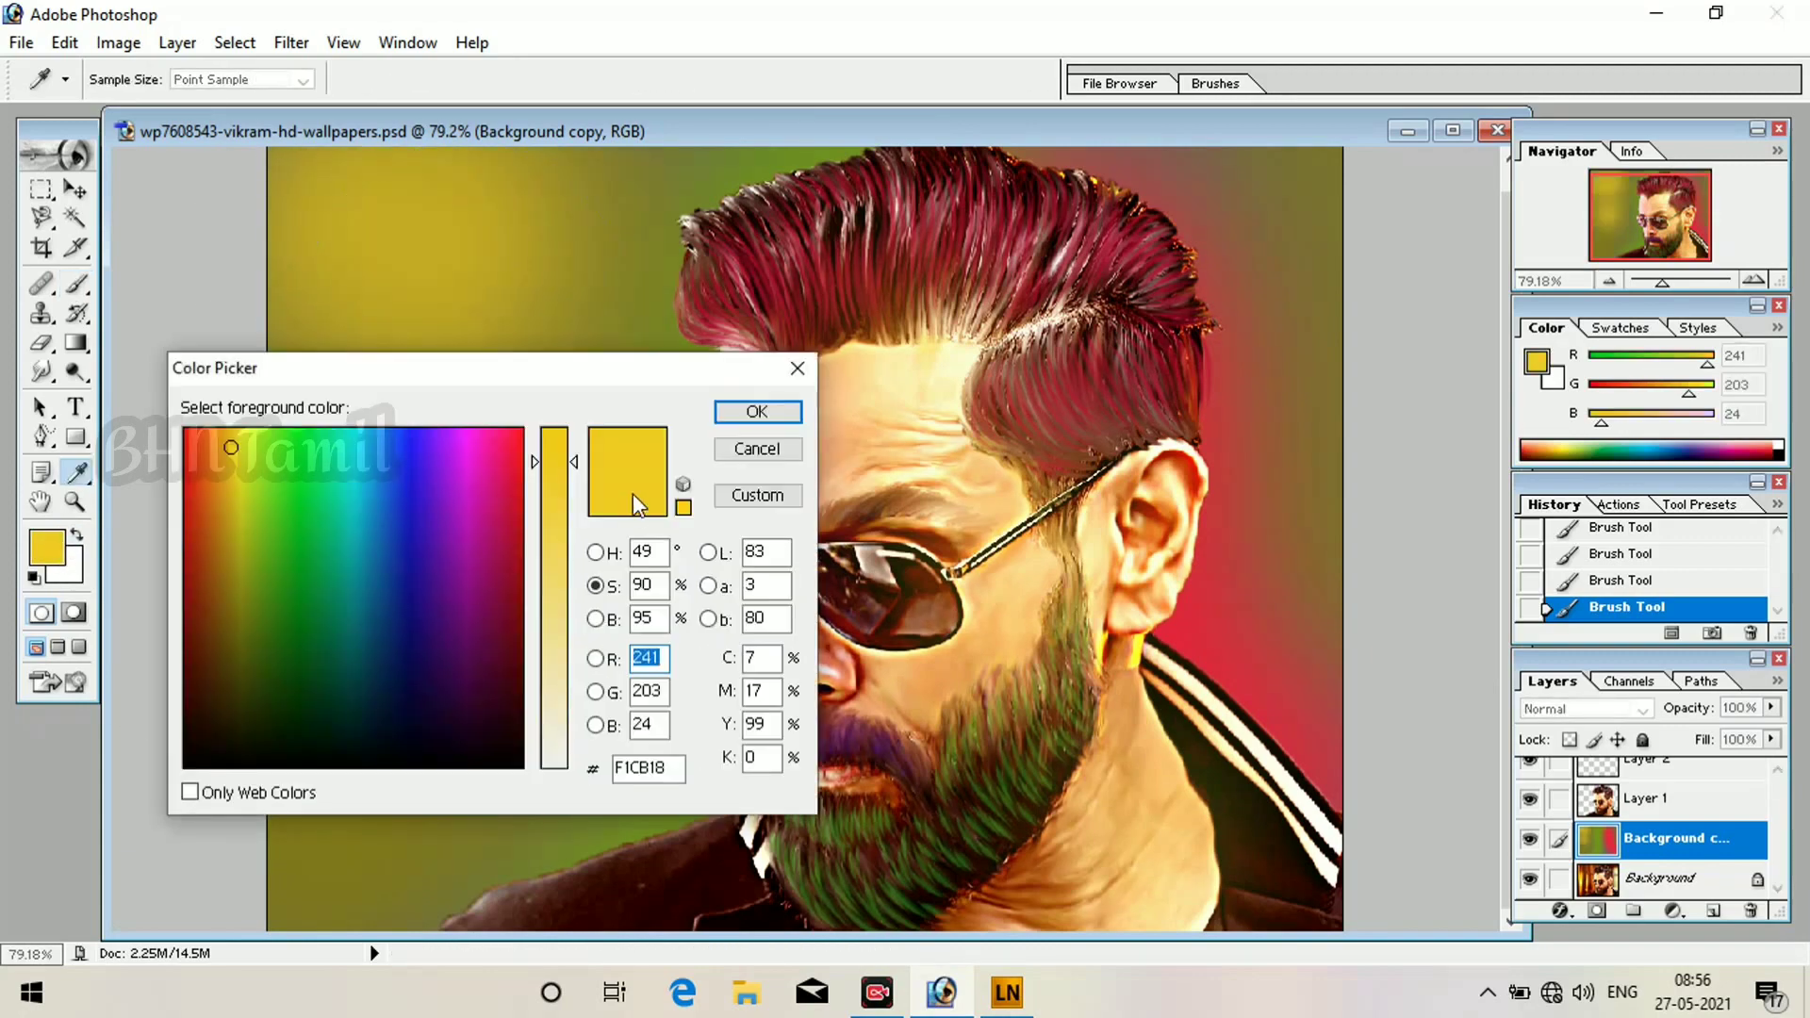
click(595, 691)
click(306, 656)
click(752, 411)
drag(413, 750, 564, 742)
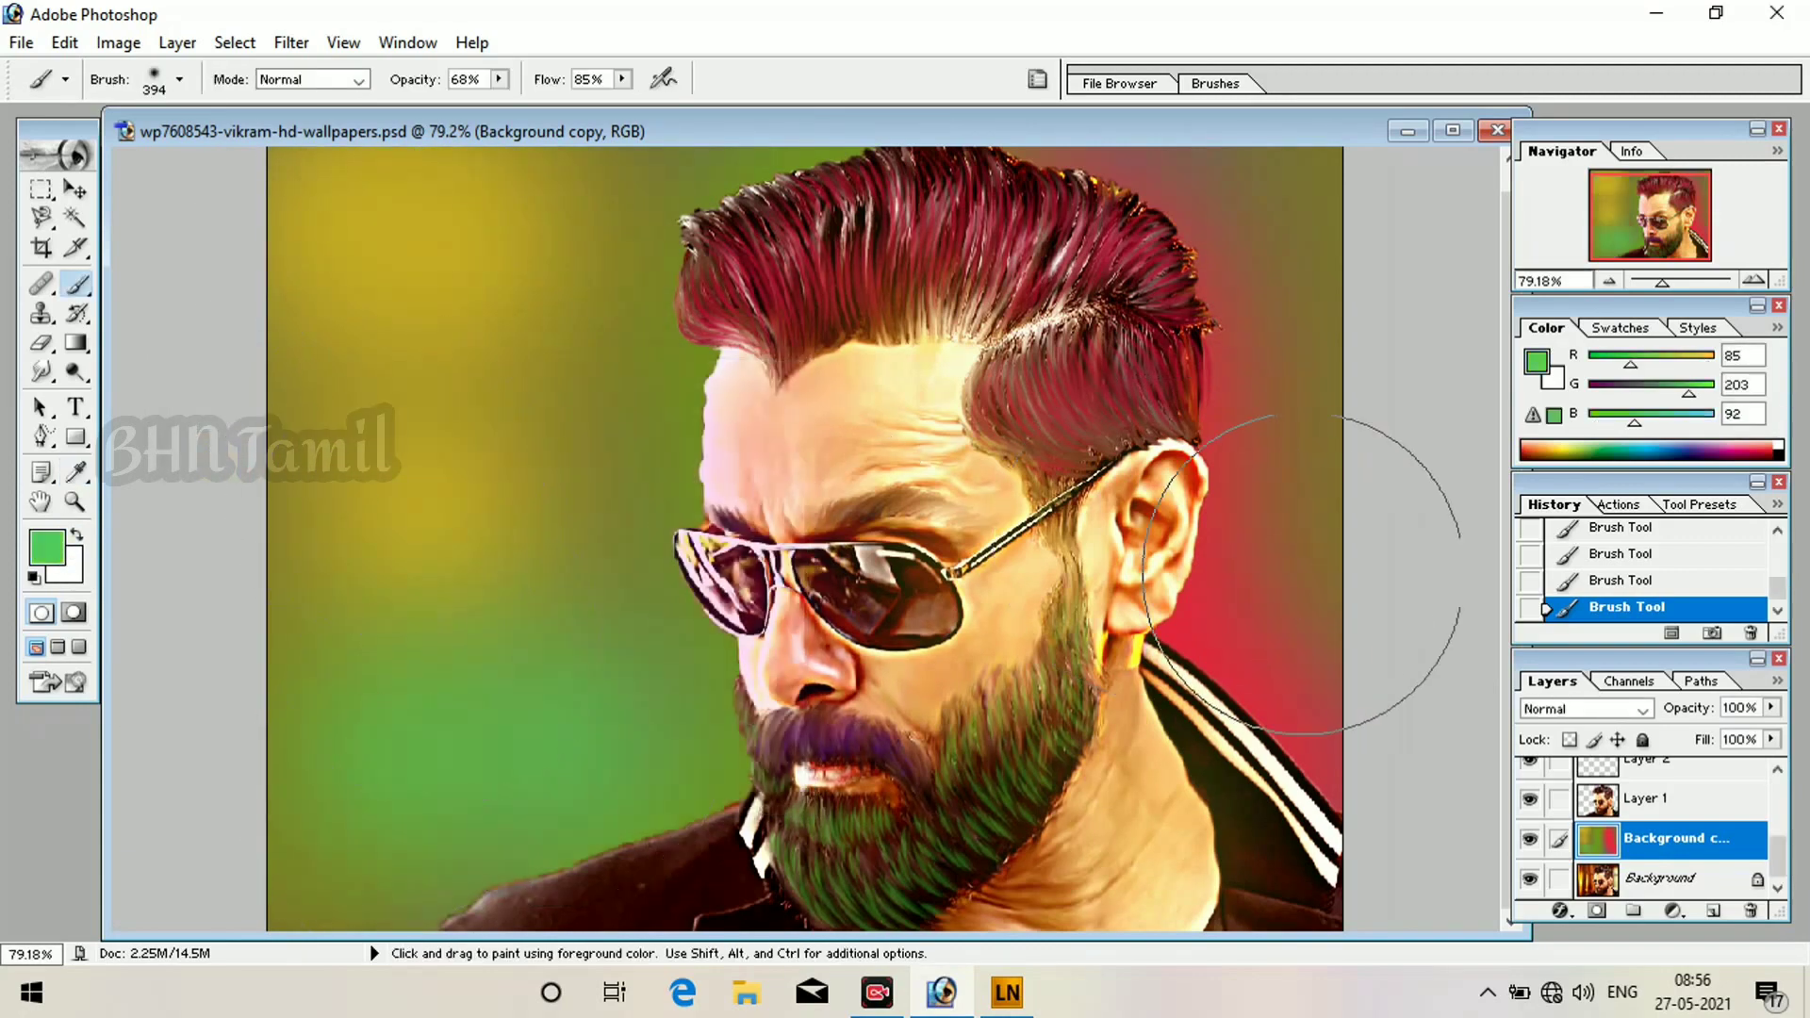
drag(1416, 439, 1504, 353)
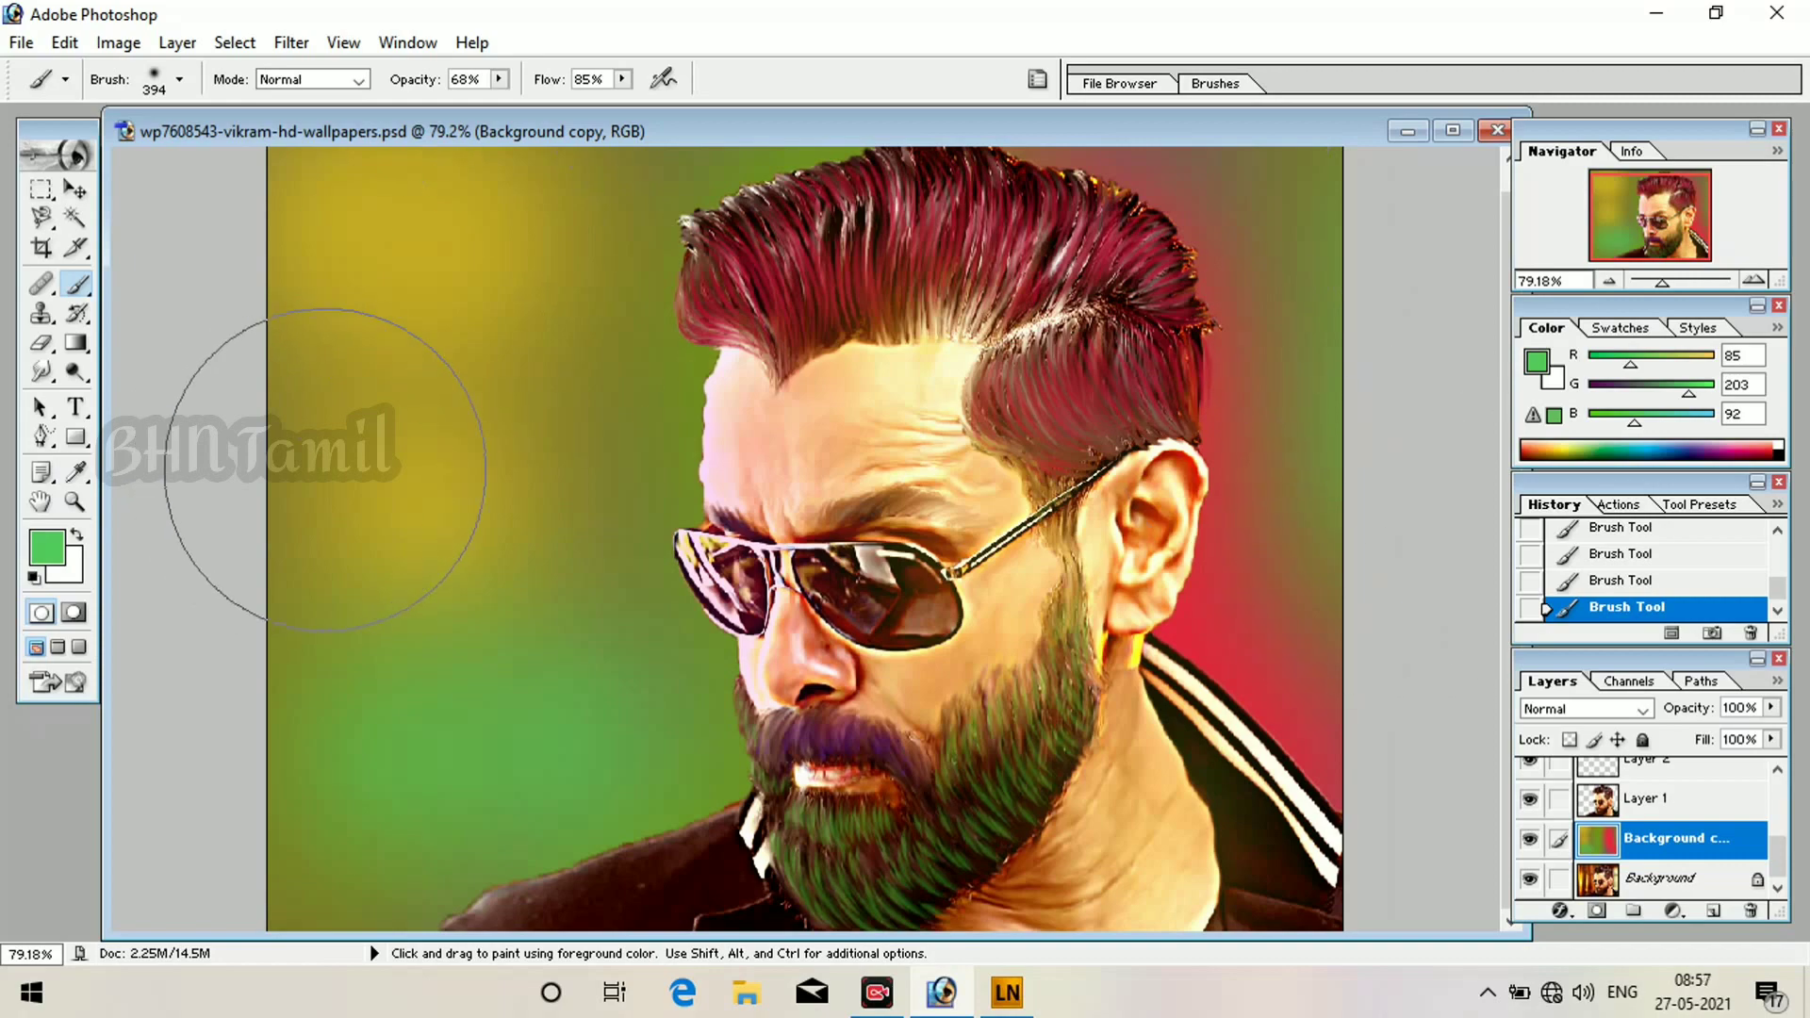
Set the Smudge tool to a soft 100 px brush and blend the painted background colours in front of the face.
key(r)
click(179, 80)
click(45, 298)
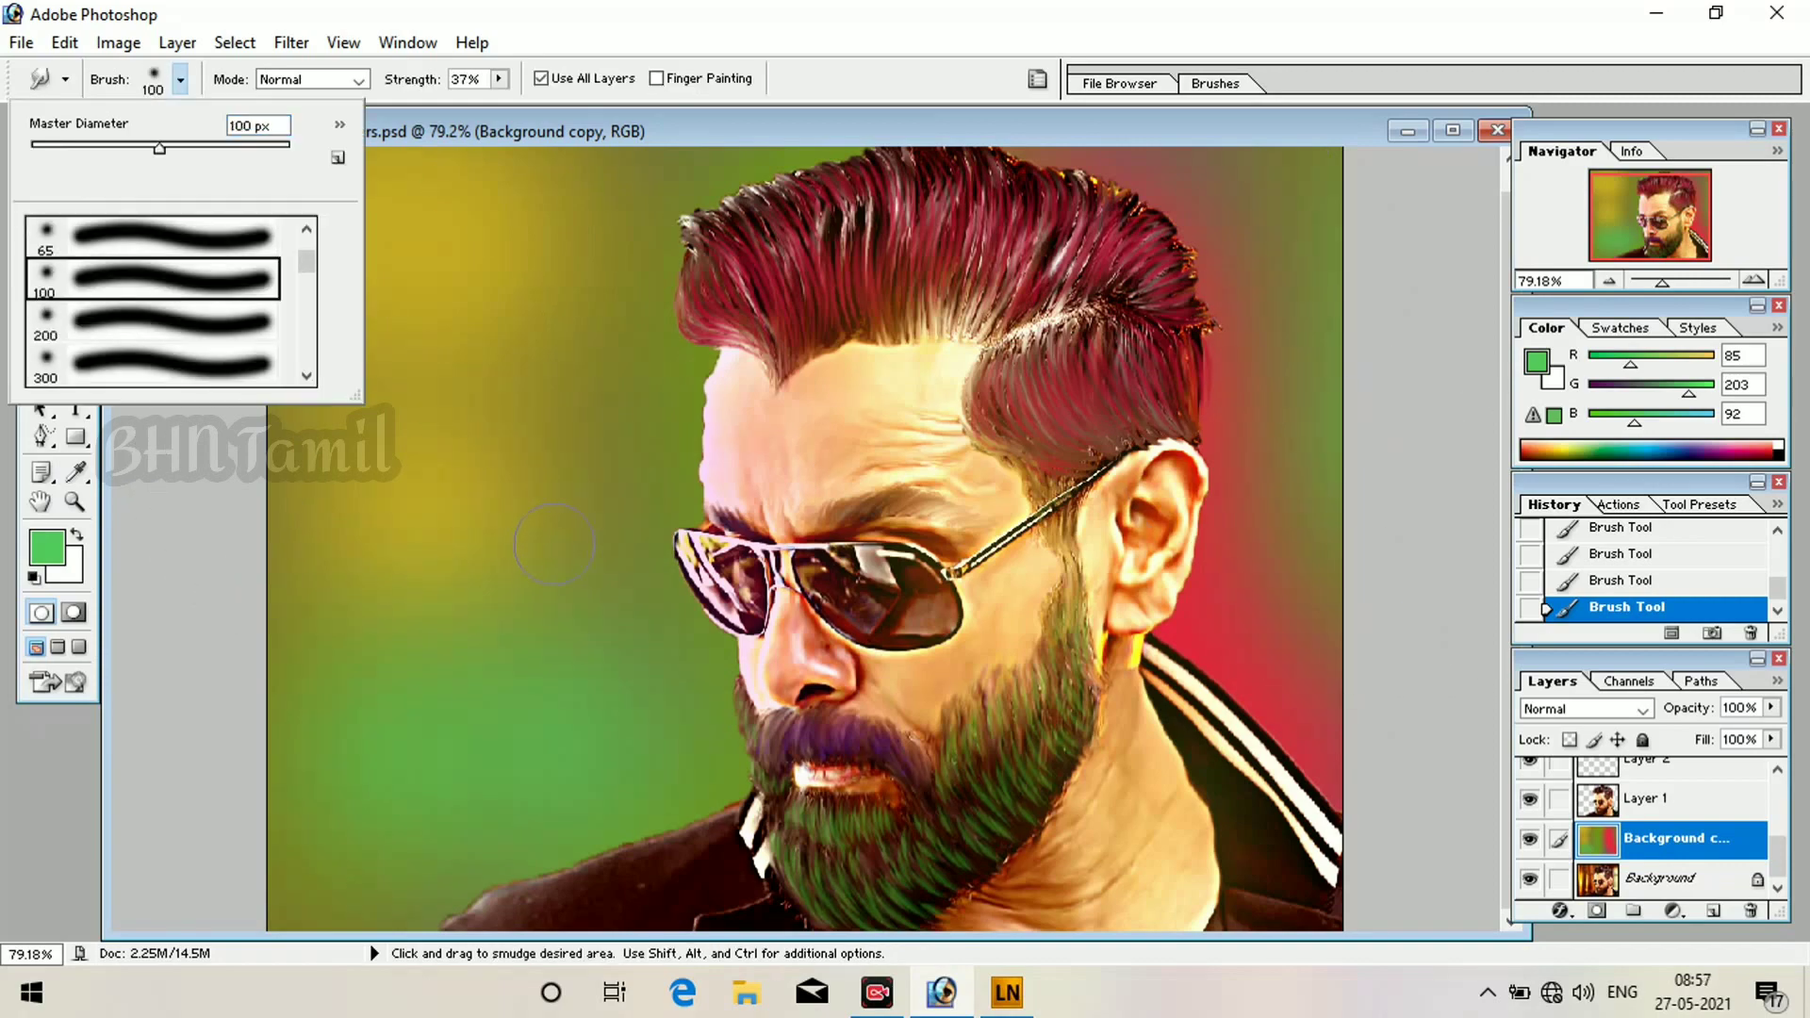
scroll(594, 553, up, 9)
drag(660, 811, 697, 236)
drag(811, 811, 832, 224)
drag(903, 766, 848, 787)
drag(783, 810, 744, 830)
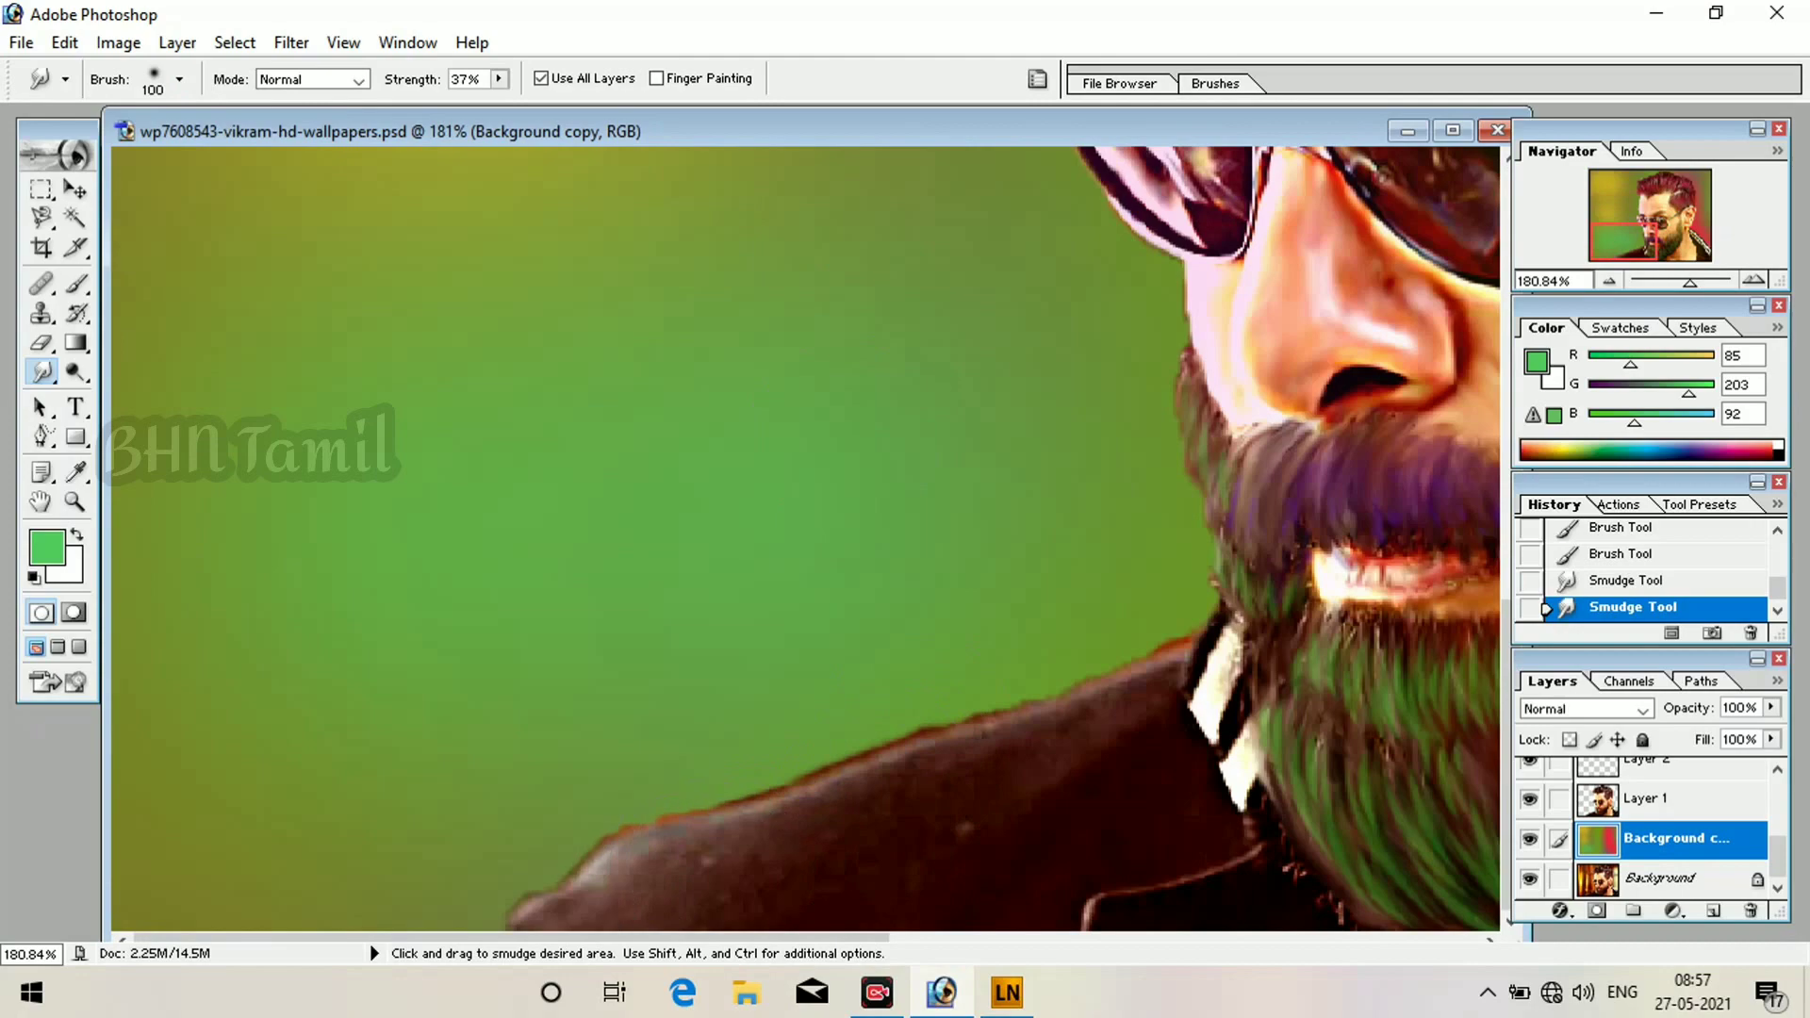
Smudge the dark jacket on Layer 1 with the soft 100 px brush.
click(1637, 801)
mouse_move(1006, 840)
mouse_down()
mouse_move(698, 915)
mouse_move(1083, 804)
mouse_move(1174, 830)
mouse_up()
drag(961, 755, 188, 726)
Try smudging the striped jacket collar beside the neck on Layer 1, and undo it.
drag(1091, 538, 1179, 469)
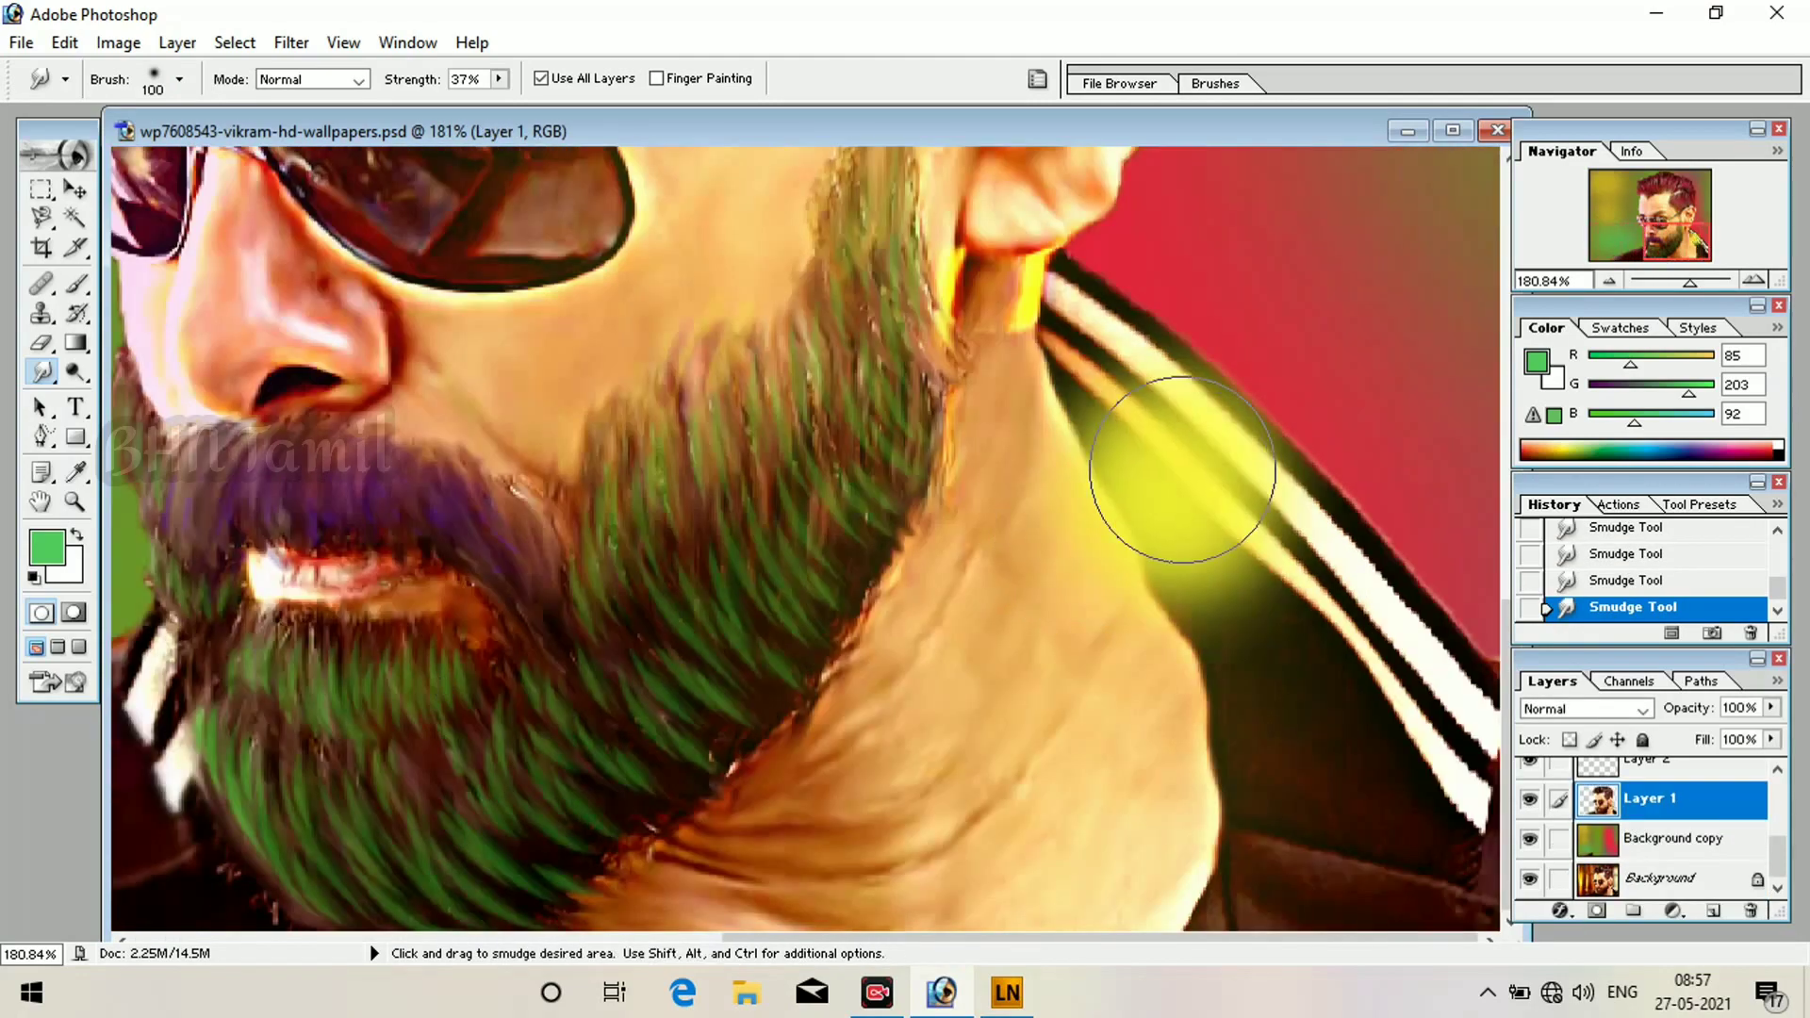
key(ctrl+z)
click(1358, 675)
key(ctrl+z)
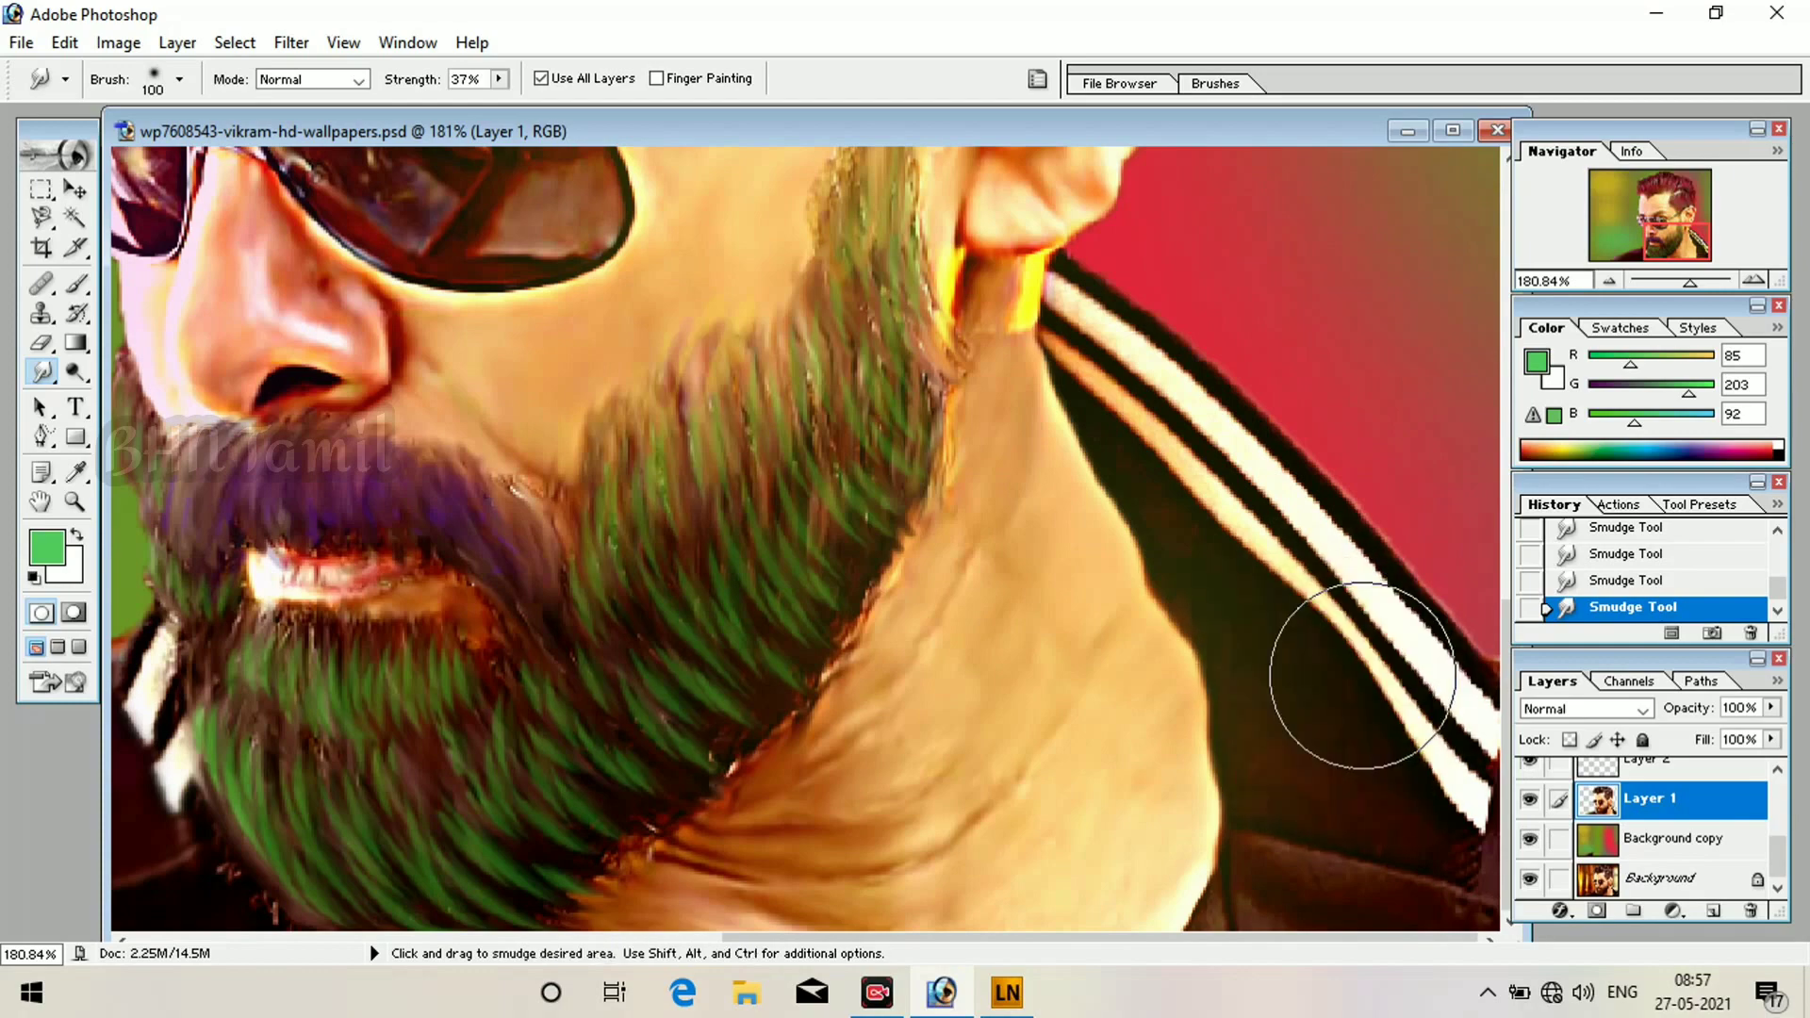
Save the finished portrait as a JPEG copy named wp7608543-vikram-hd-wallpapers copy.jpg in the Karai_official_png folder.
key(space)
scroll(1341, 550, up, 1)
scroll(1341, 550, down, 1)
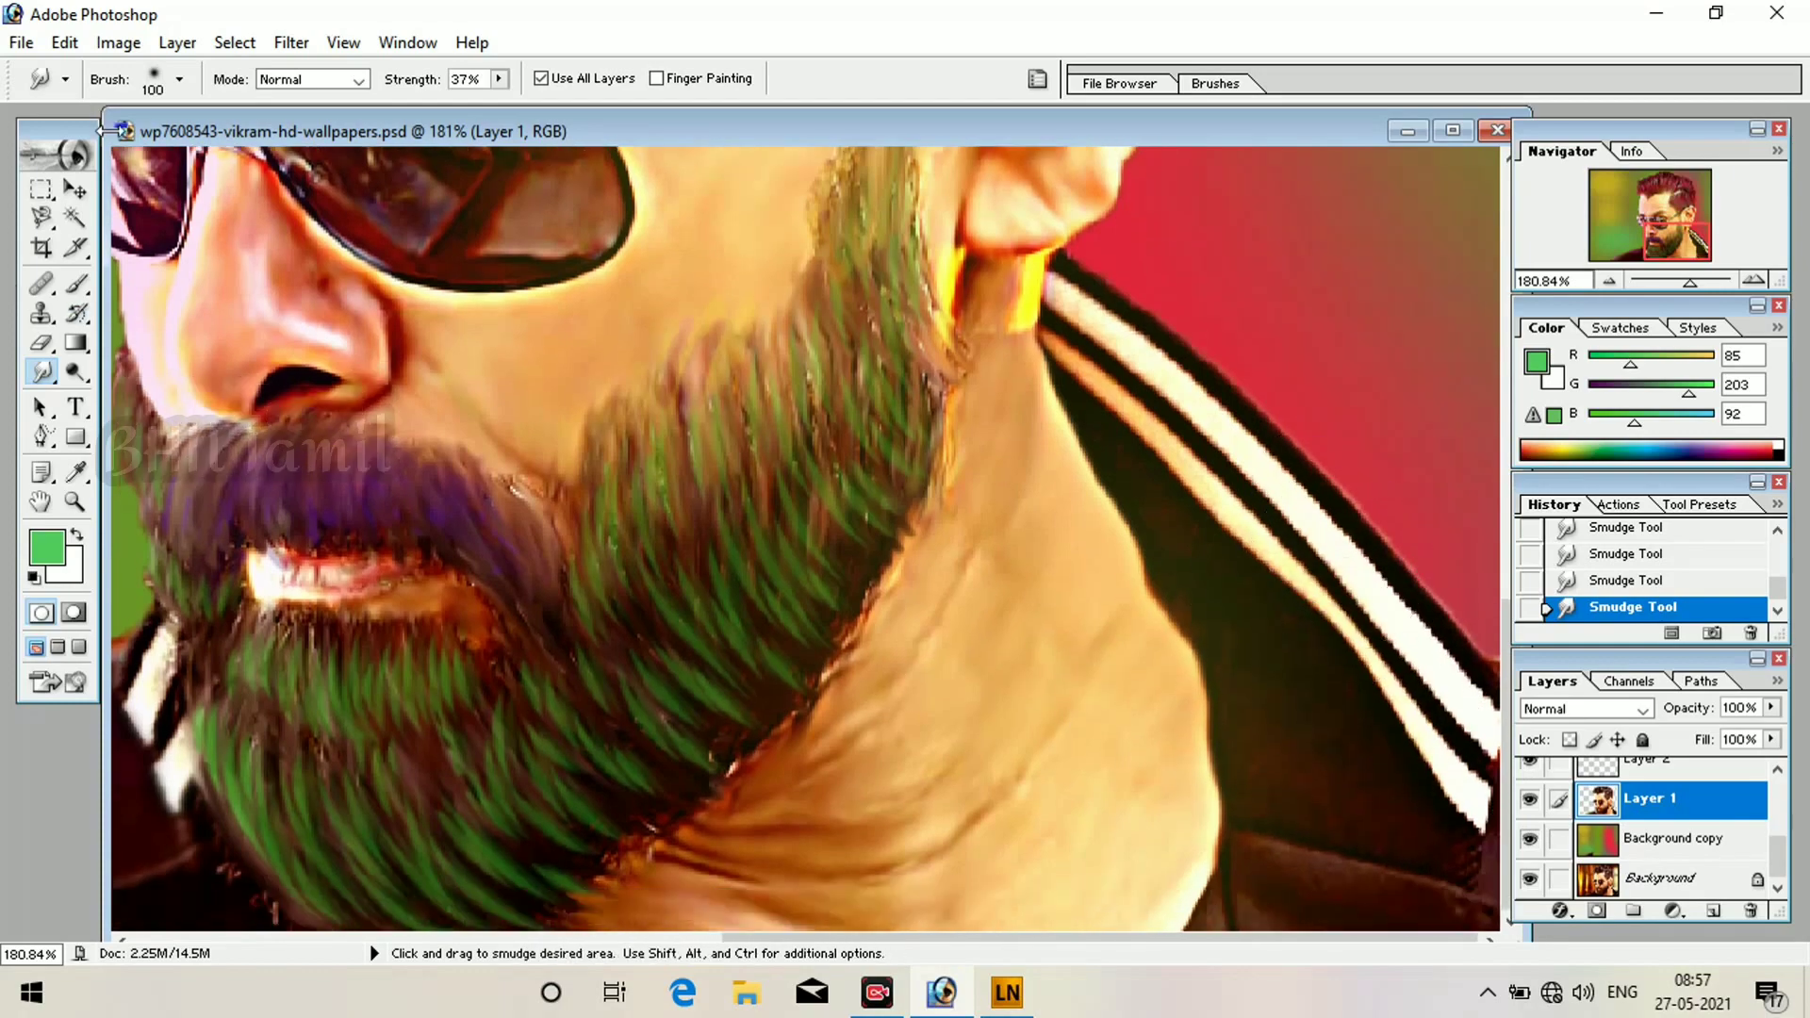
key(ctrl+0)
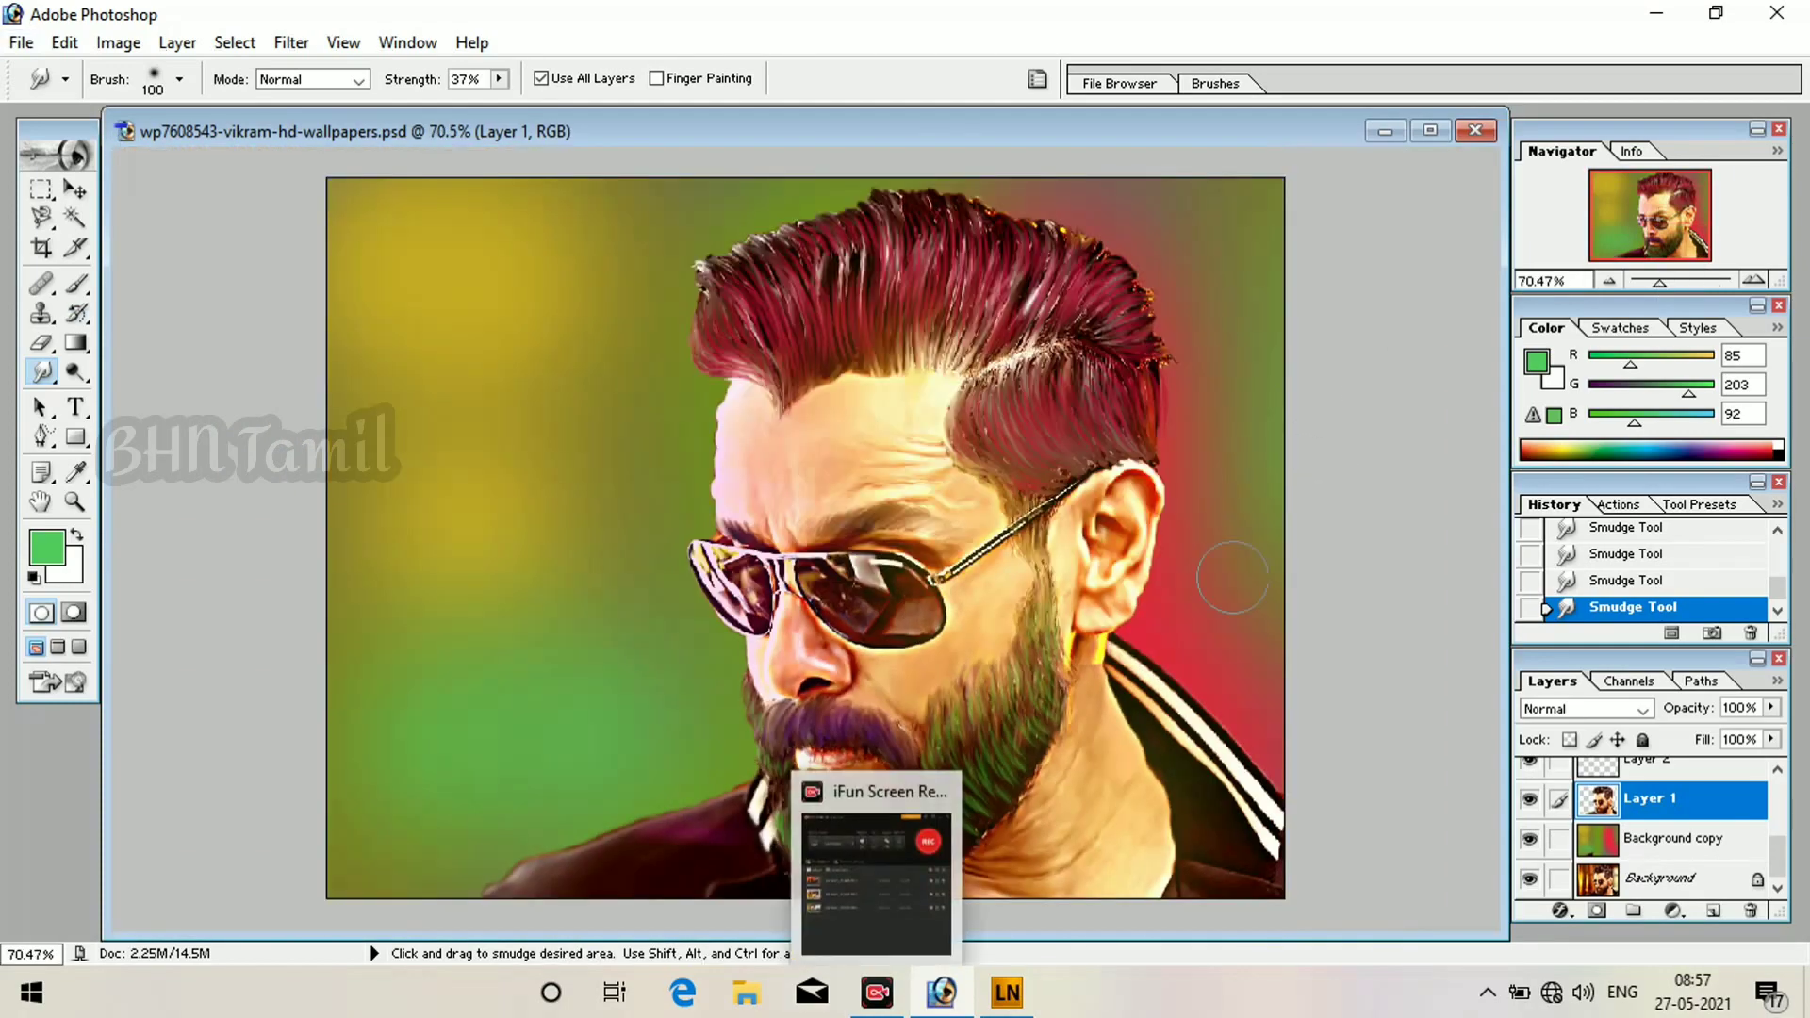
click(21, 43)
click(76, 283)
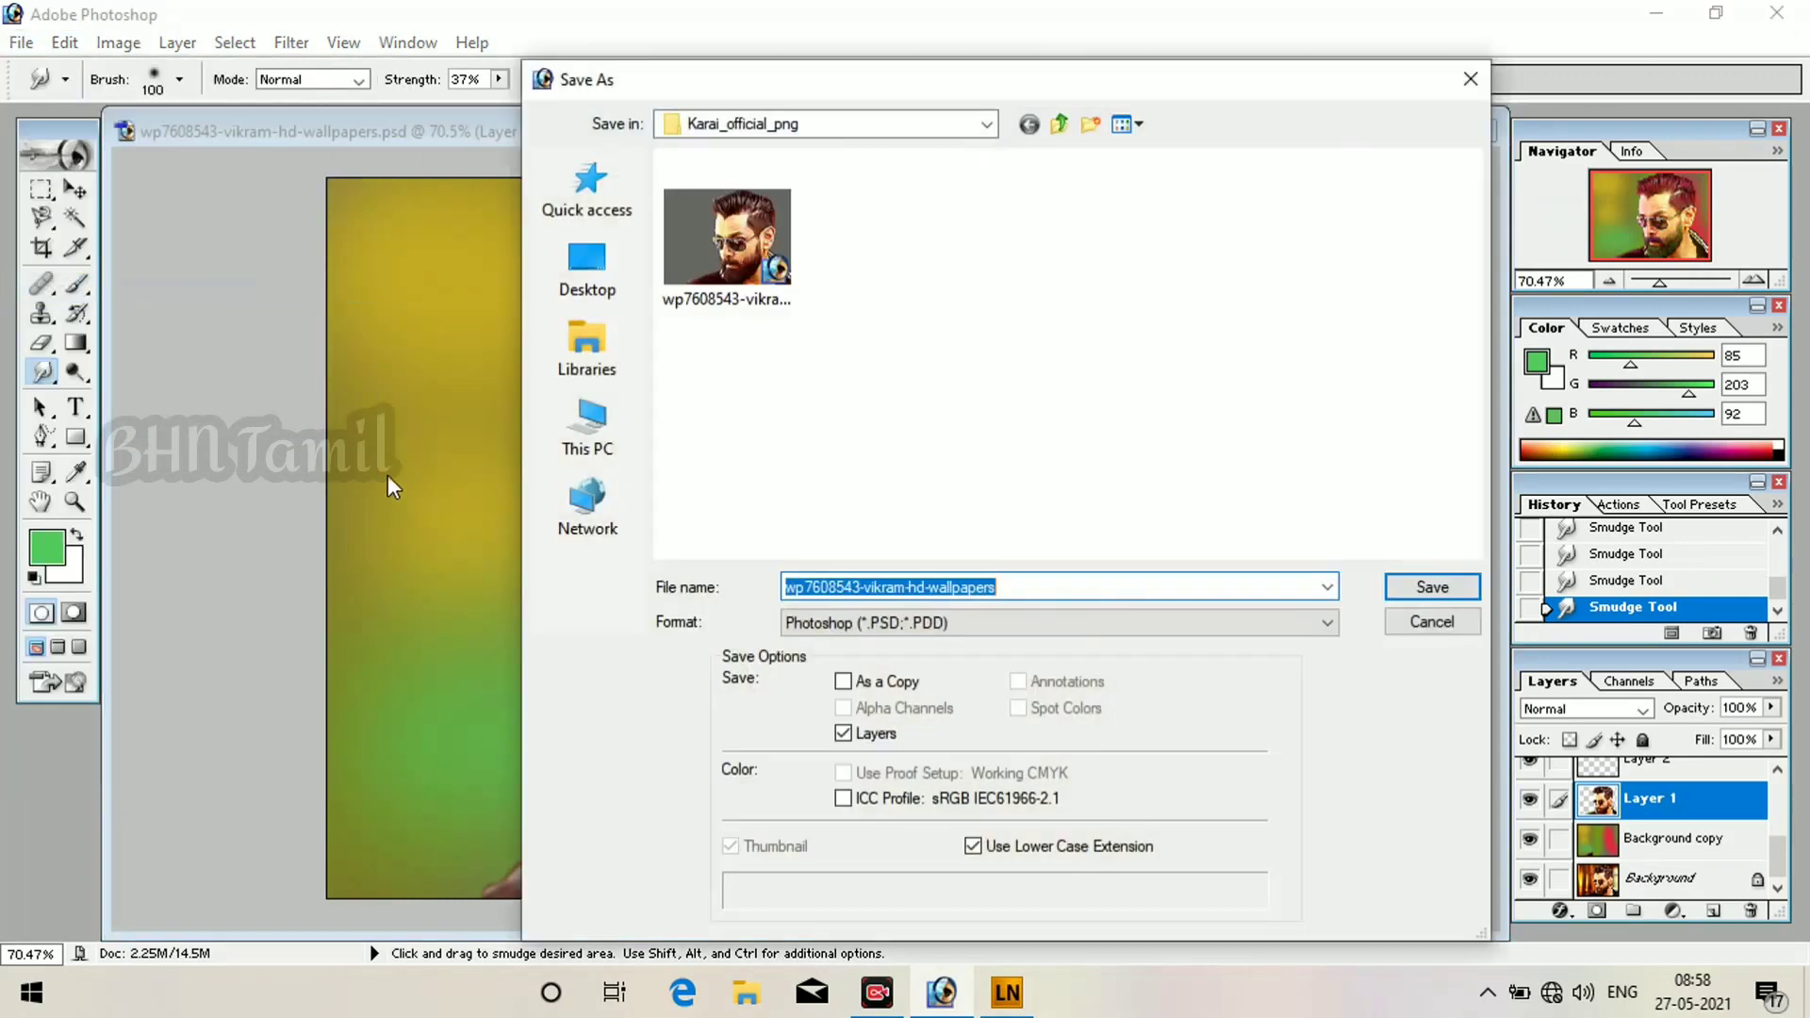
click(1056, 622)
click(848, 744)
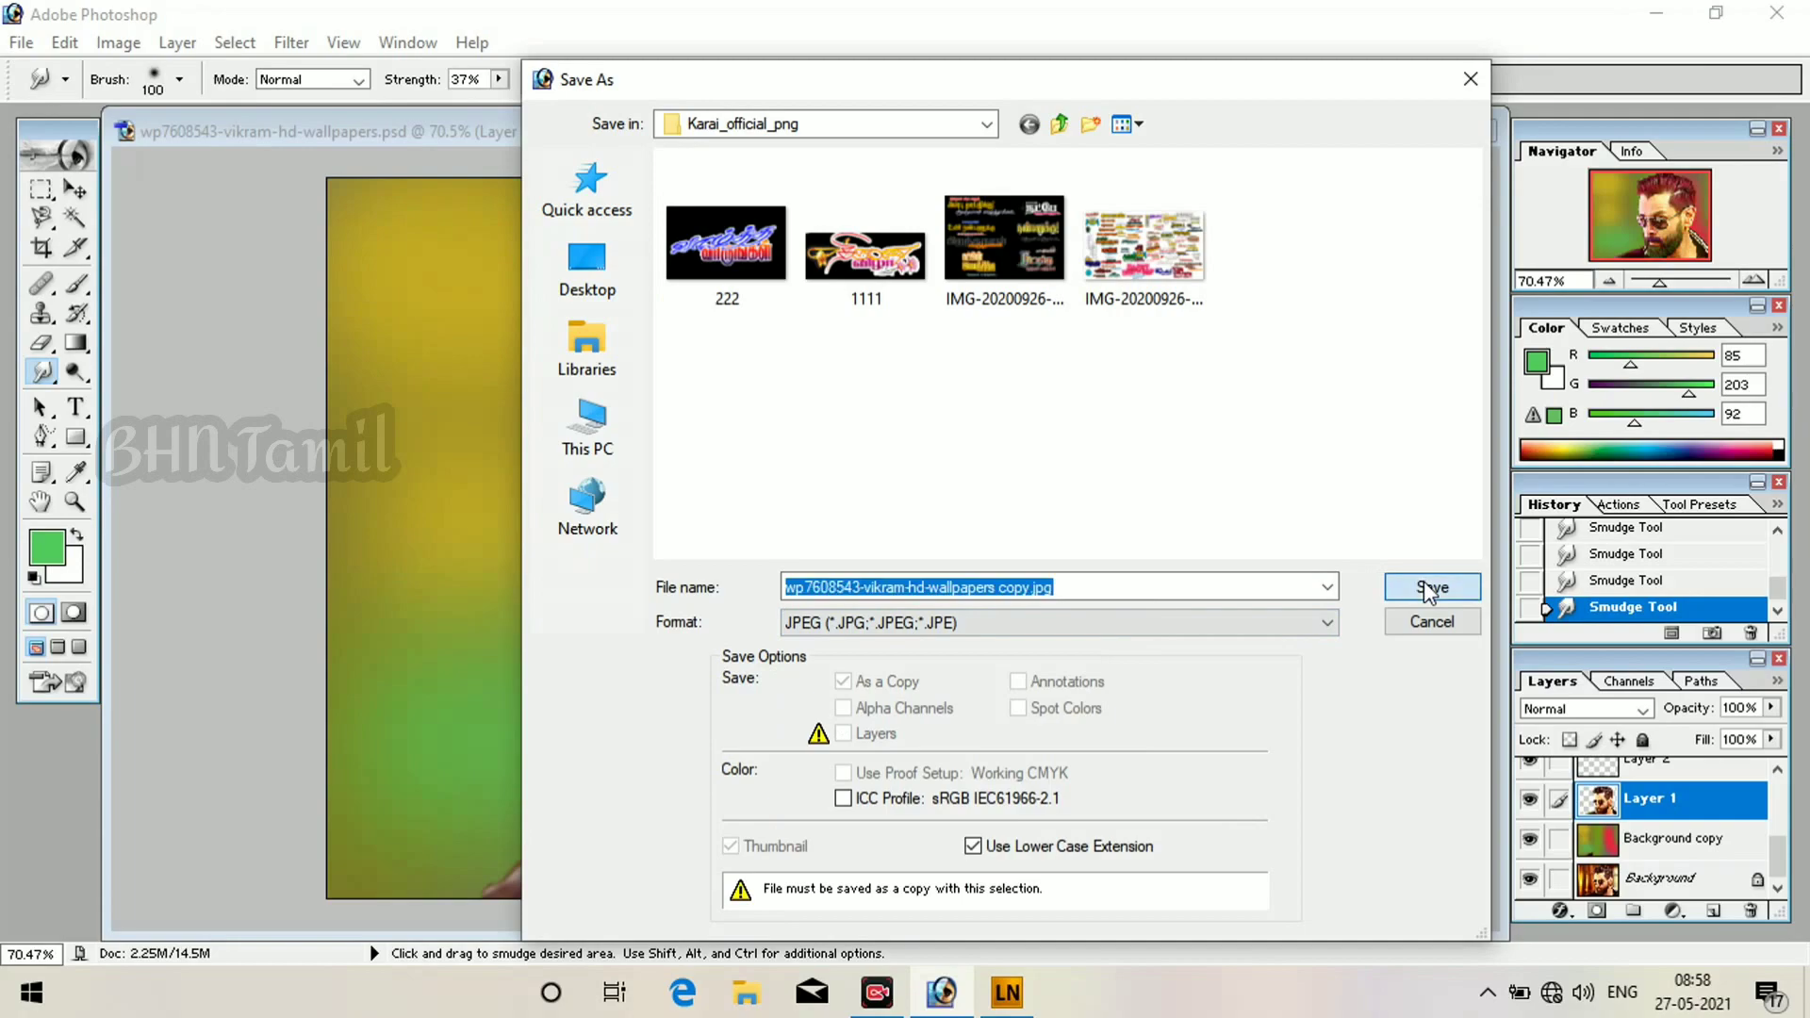
click(1430, 587)
click(1091, 313)
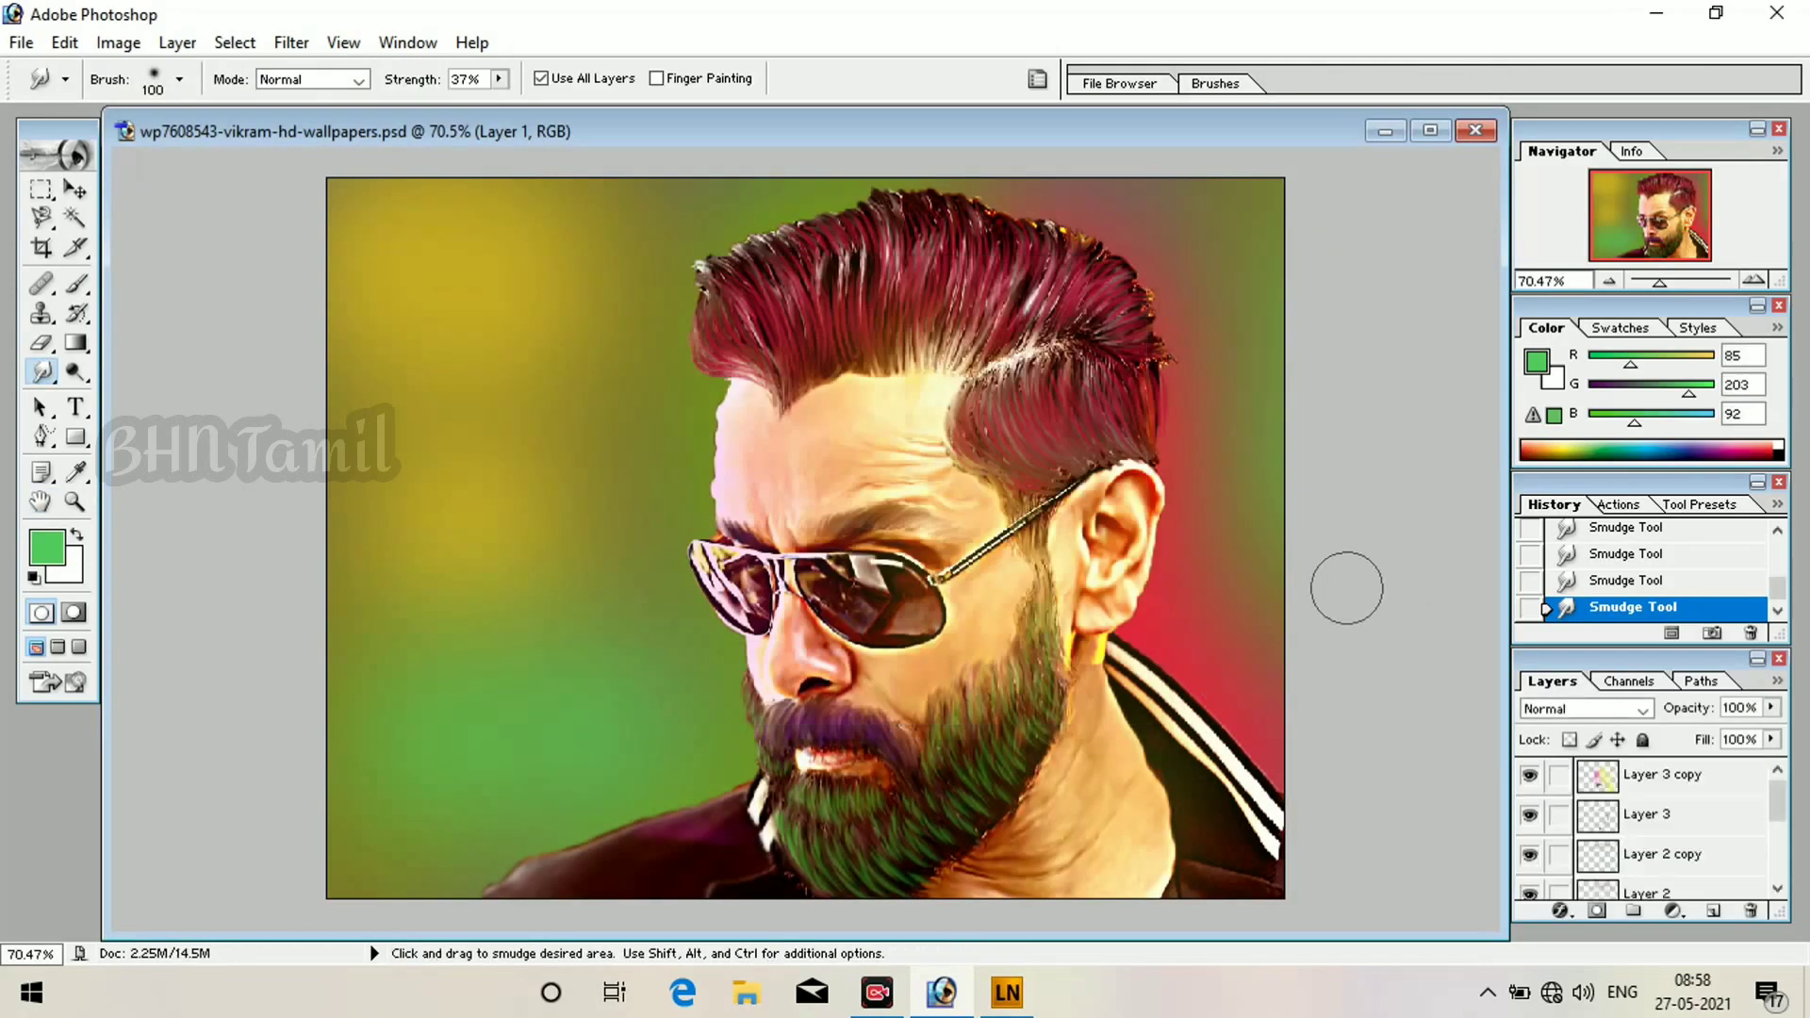